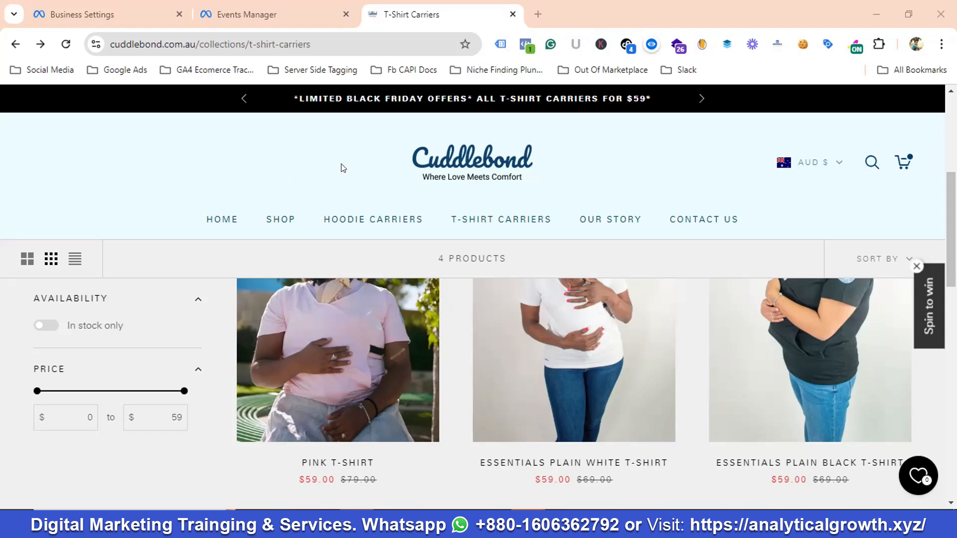
- Check which technologies and analytics tools the T-Shirt Carriers page uses with the Wappalyzer extension
scroll(632, 253, "down", 3)
scroll(405, 276, "up", 5)
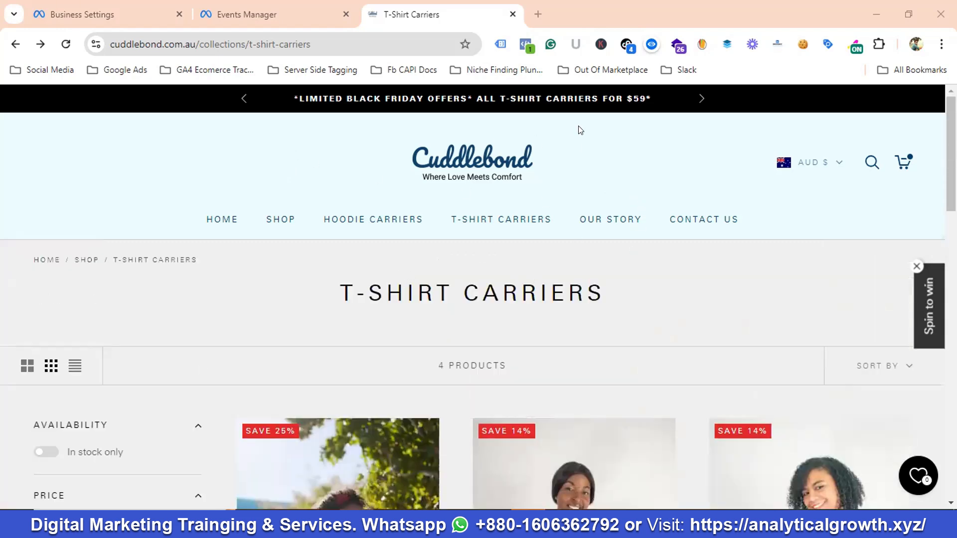
left_click(678, 46)
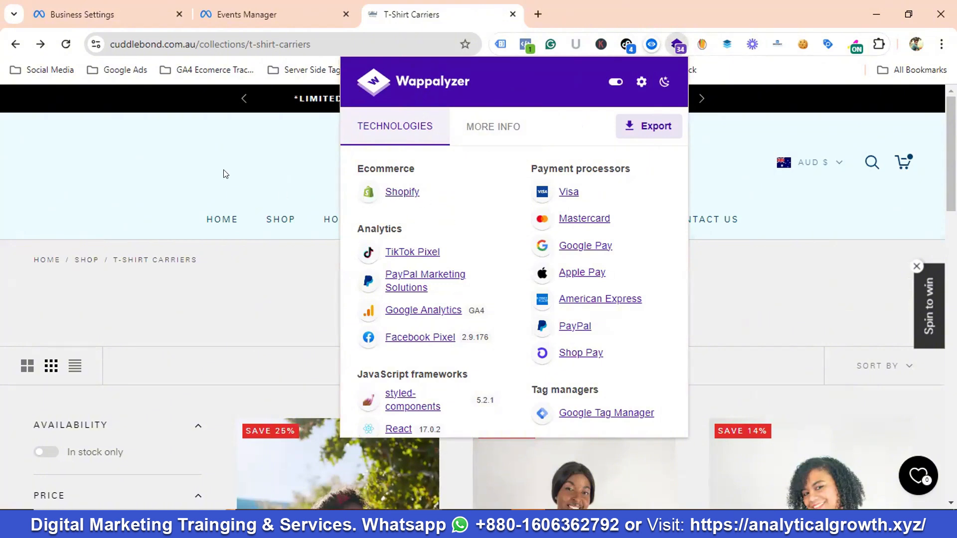
left_click(229, 152)
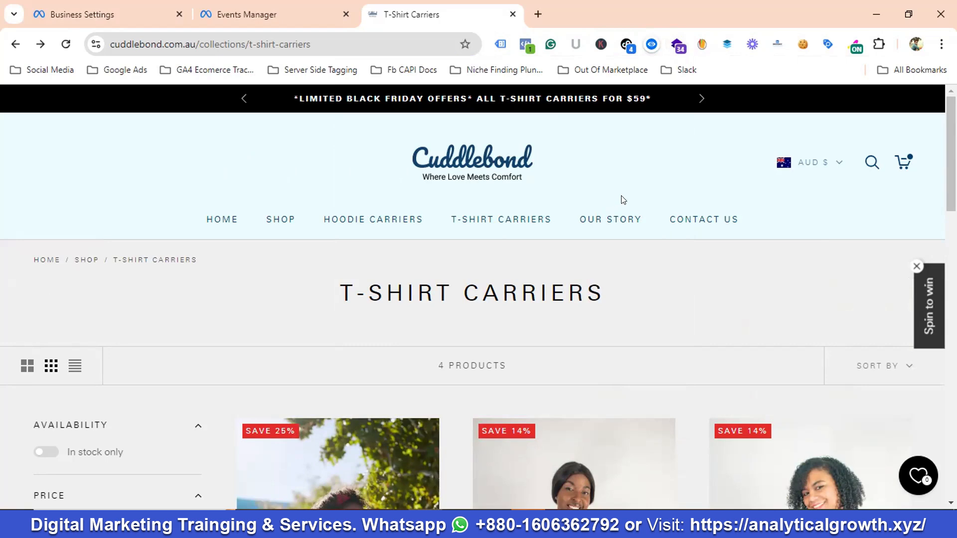
- Open the Pink T-Shirt product page from the T-Shirt Carriers collection
scroll(638, 189, "down", 2)
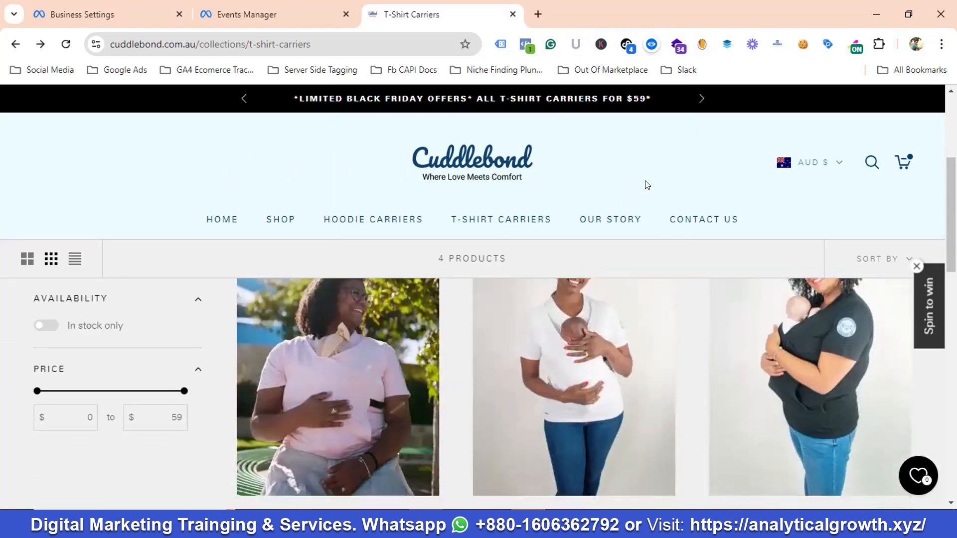
scroll(332, 333, "down", 1)
left_click(332, 332)
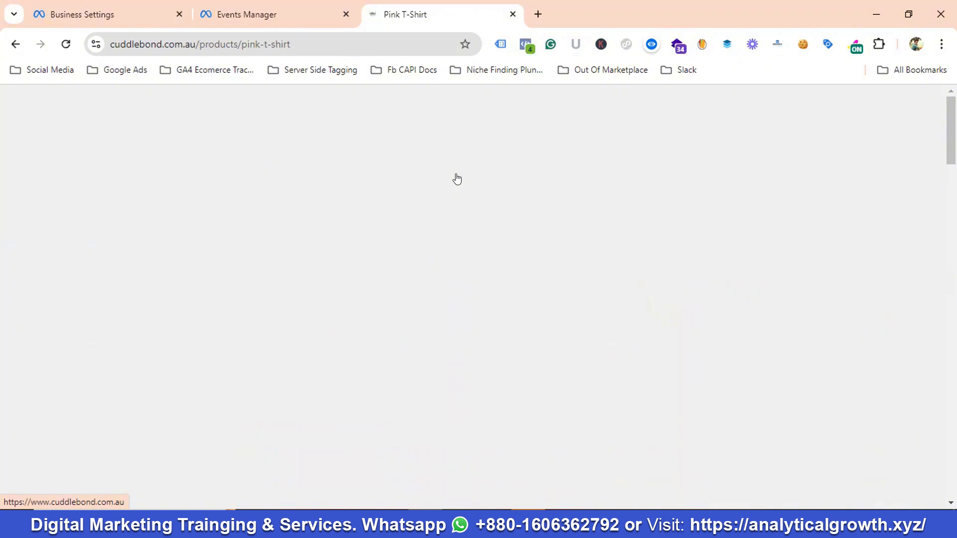
- Inspect the second pixel's ViewContent event parameters in Meta Pixel Helper and compare its value with the product price
left_click(527, 47)
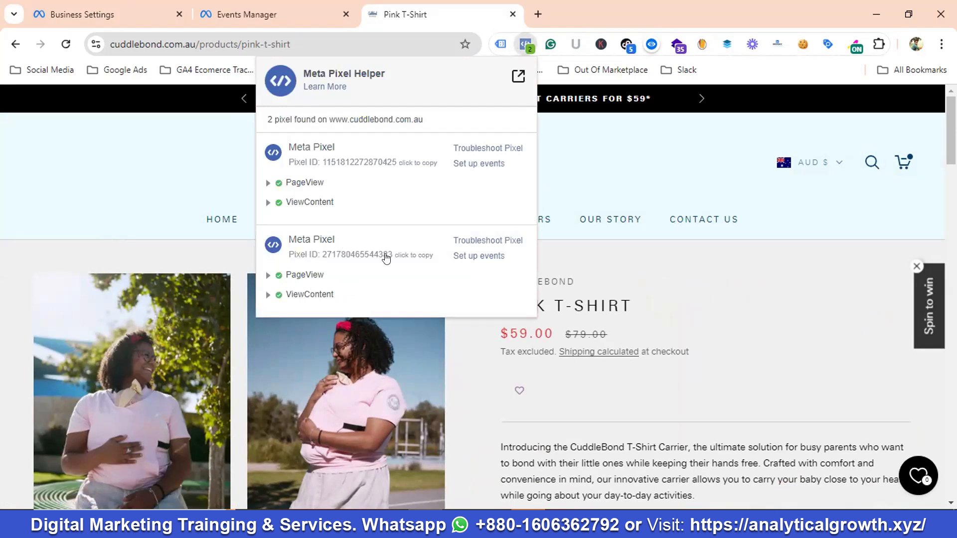
left_click(317, 299)
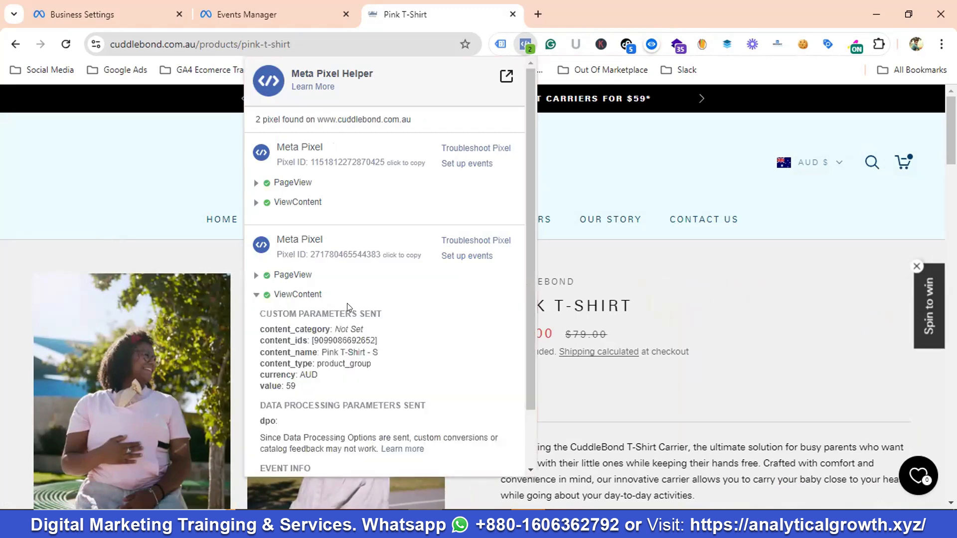
scroll(297, 291, "down", 2)
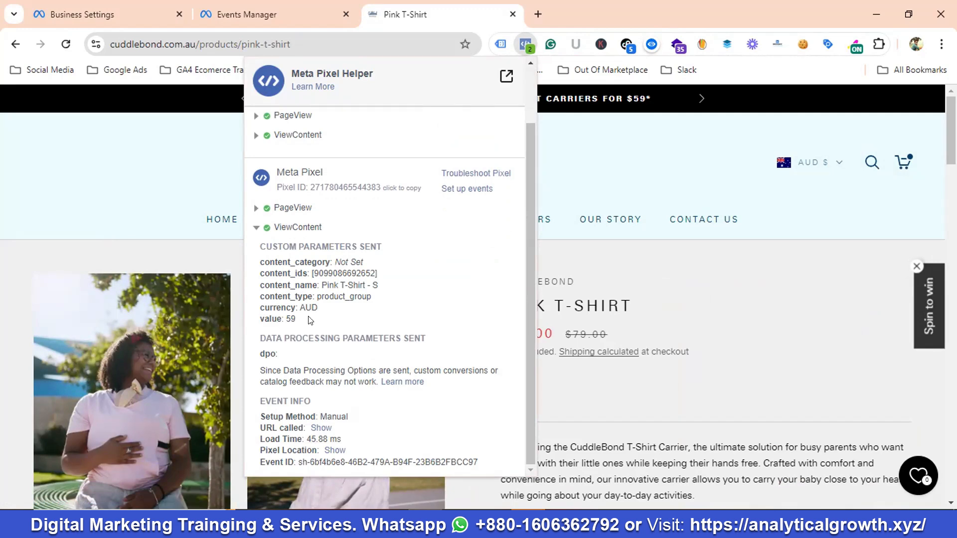
left_click(159, 155)
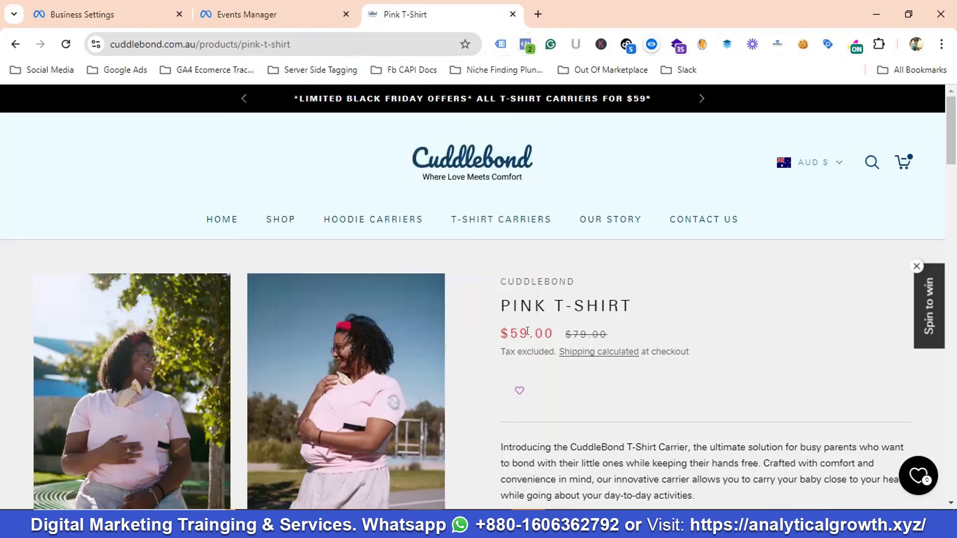
left_click_drag(527, 331, 511, 330)
left_click(669, 154)
- Add one Pink T-Shirt to the cart from its product page
scroll(754, 256, "down", 10)
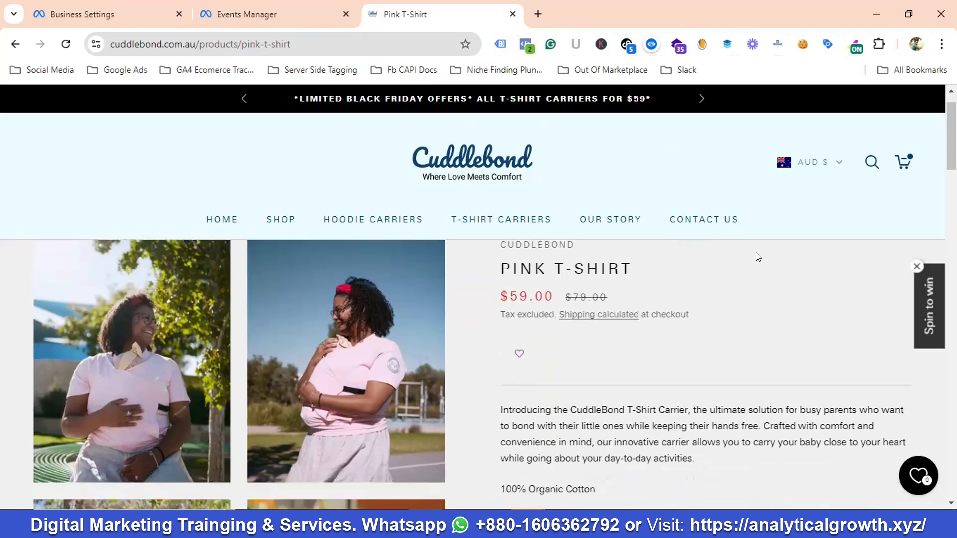
scroll(800, 278, "down", 6)
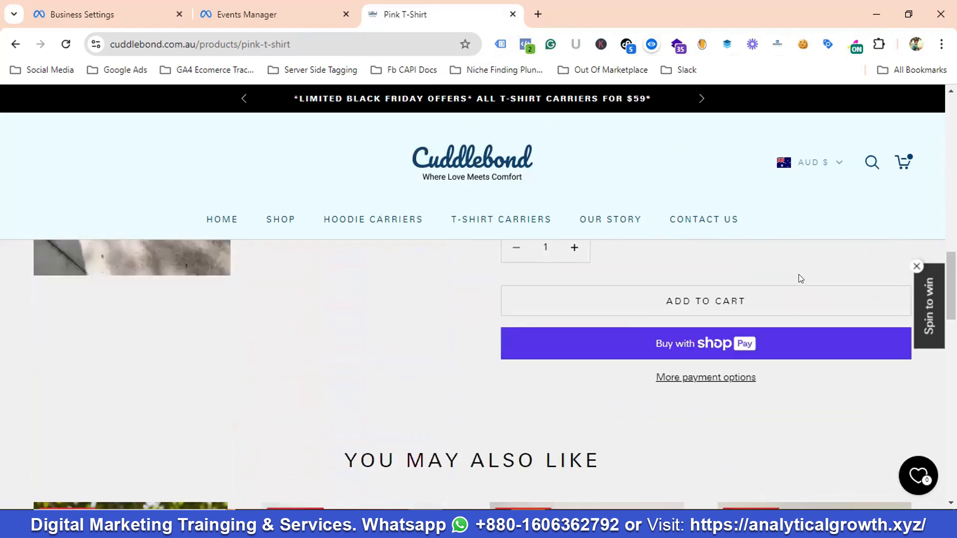
scroll(800, 277, "up", 2)
scroll(599, 263, "down", 2)
left_click(705, 300)
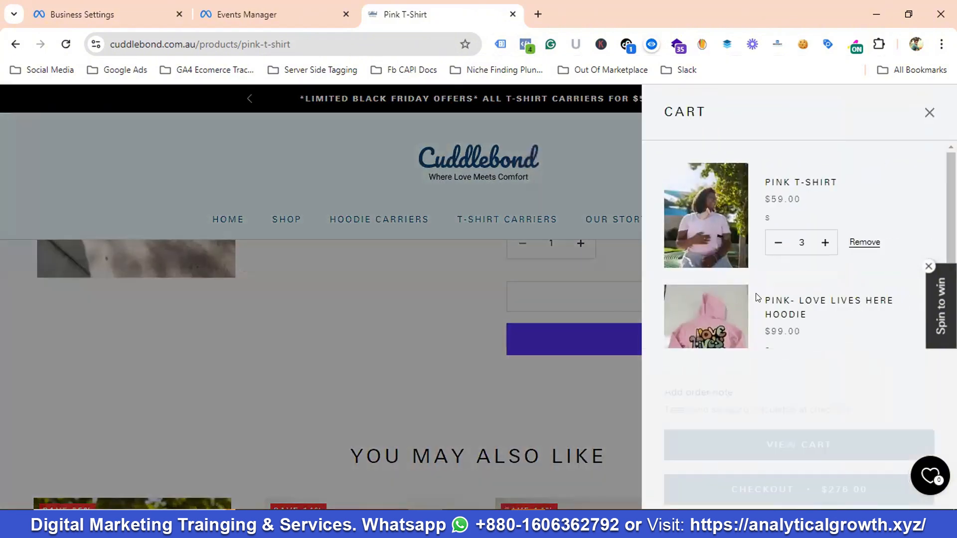
- Inspect the second pixel's AddToCart event parameters in Meta Pixel Helper
left_click(526, 45)
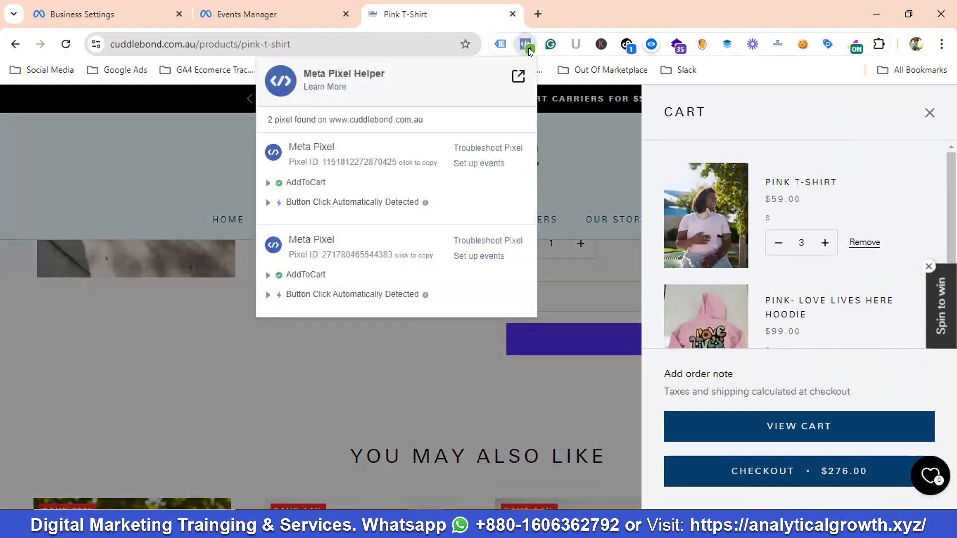
left_click(306, 275)
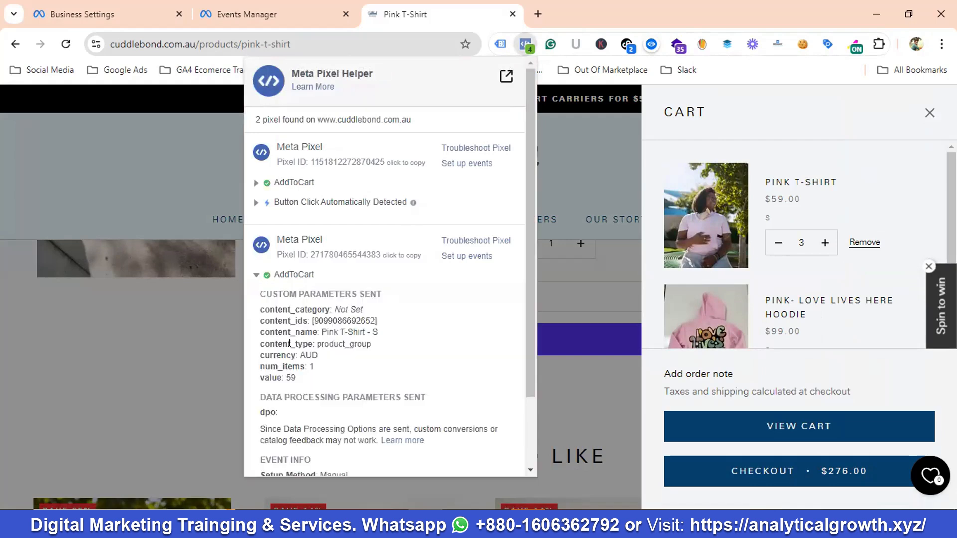
left_click(158, 156)
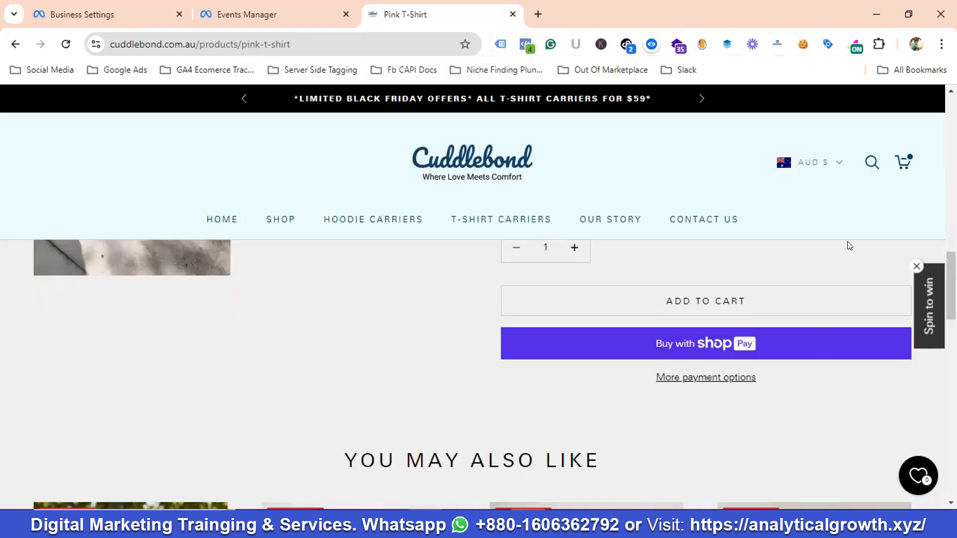
- Reopen the cart, review its items and proceed to checkout
left_click(903, 162)
scroll(798, 249, "down", 2)
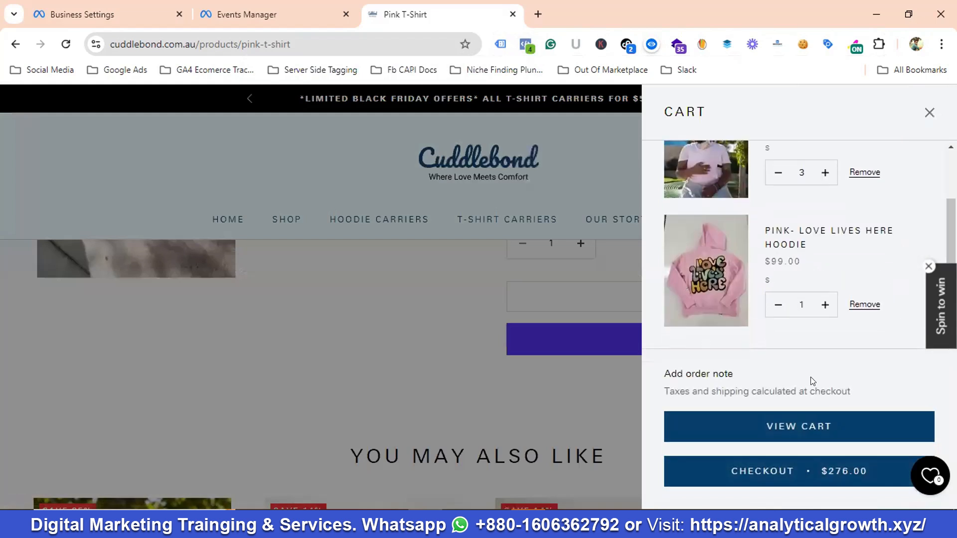
left_click(788, 471)
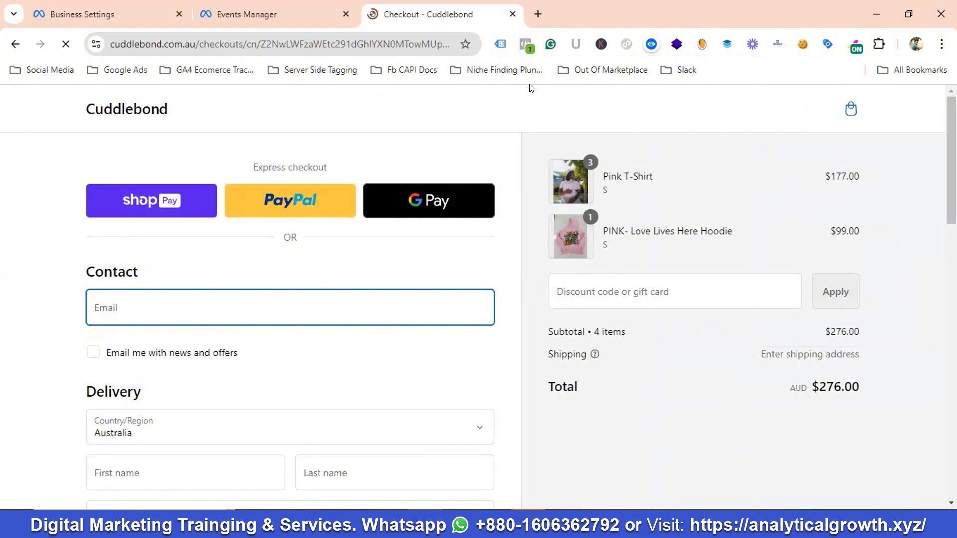
- Inspect the InitiateCheckout event parameters in Meta Pixel Helper, including the expanded content IDs
left_click(525, 44)
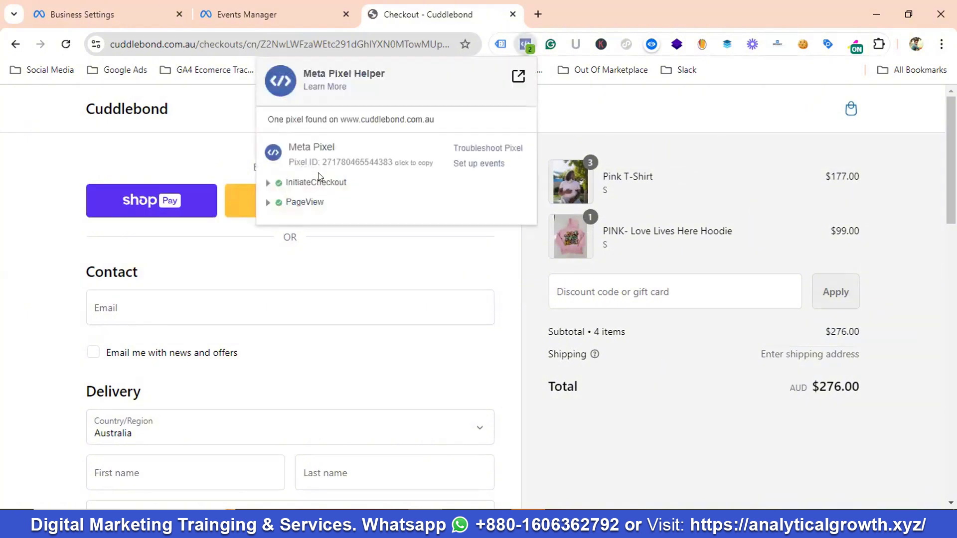
left_click(319, 181)
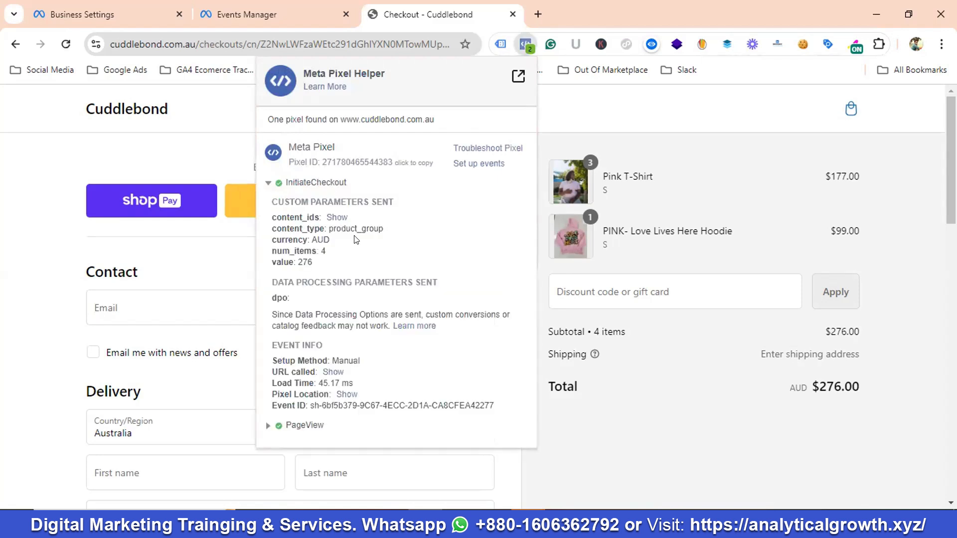
left_click(337, 217)
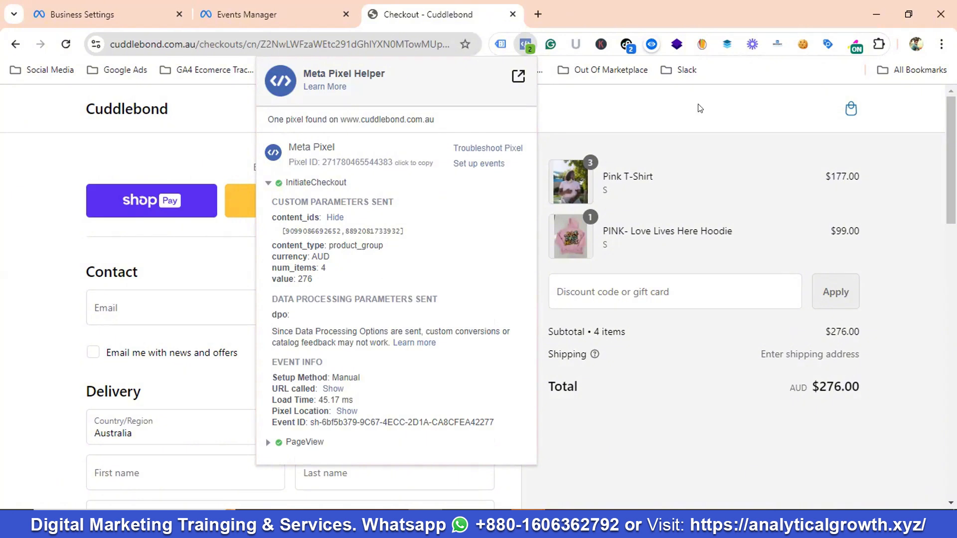
left_click(724, 211)
- Examine the checkout form's delivery, shipping method, payment and order submission sections
scroll(724, 211, "down", 3)
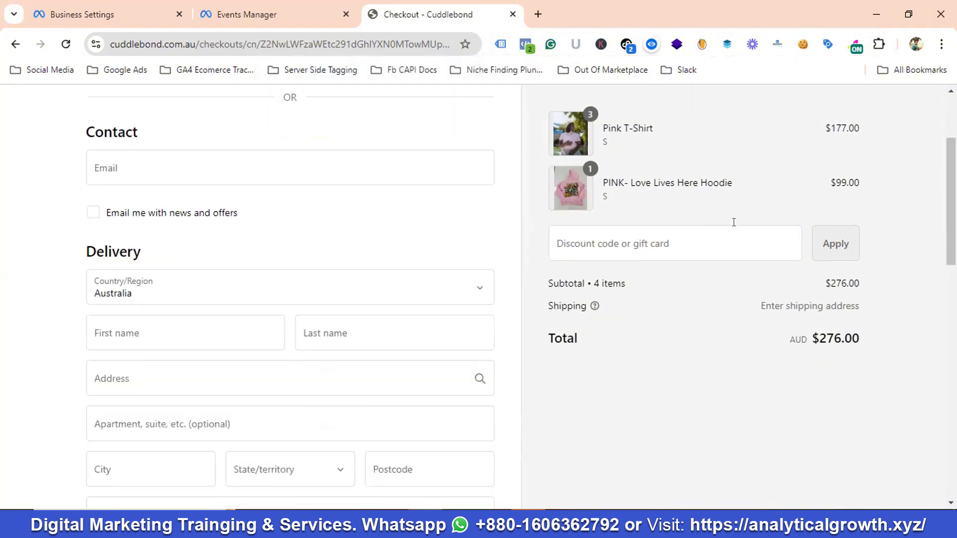
scroll(734, 223, "down", 3)
scroll(222, 192, "down", 12)
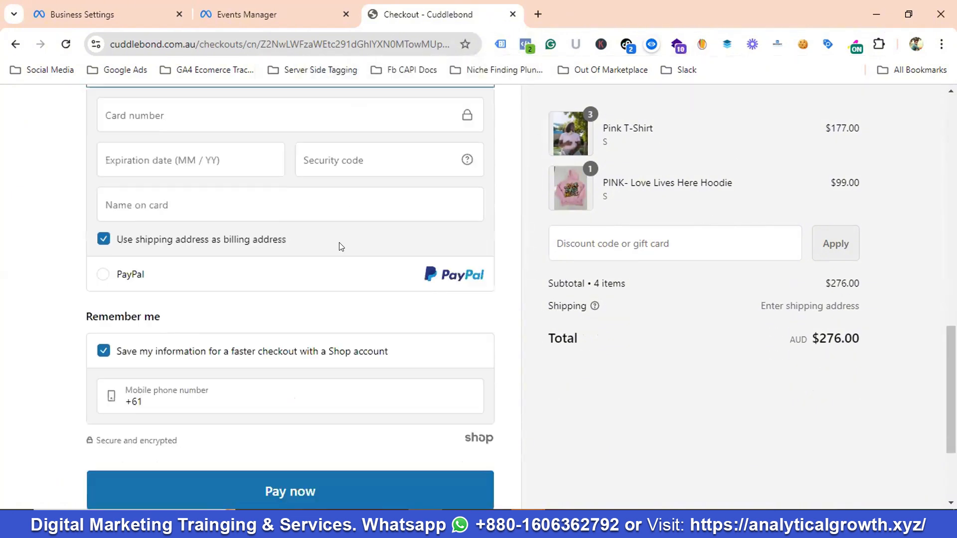
scroll(224, 279, "up", 6)
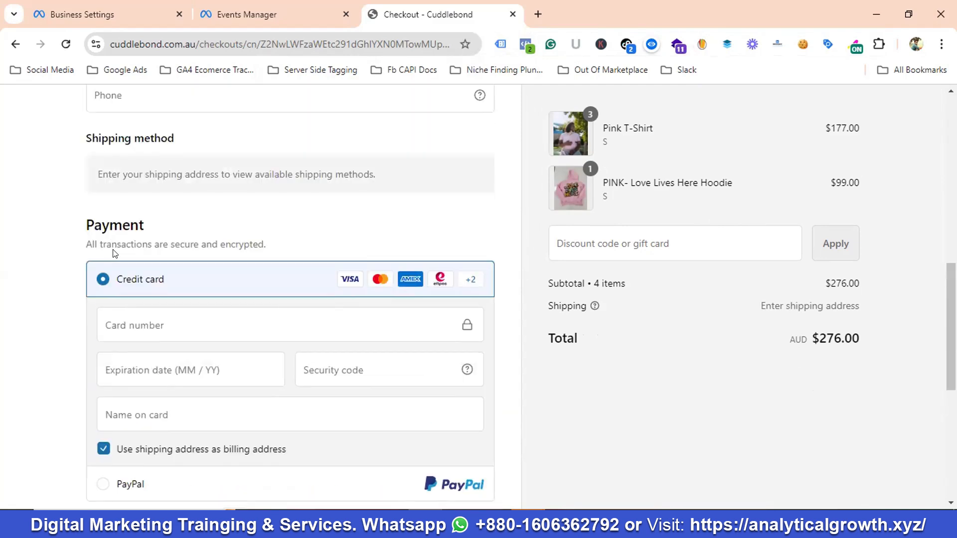
scroll(147, 236, "down", 2)
scroll(147, 235, "up", 2)
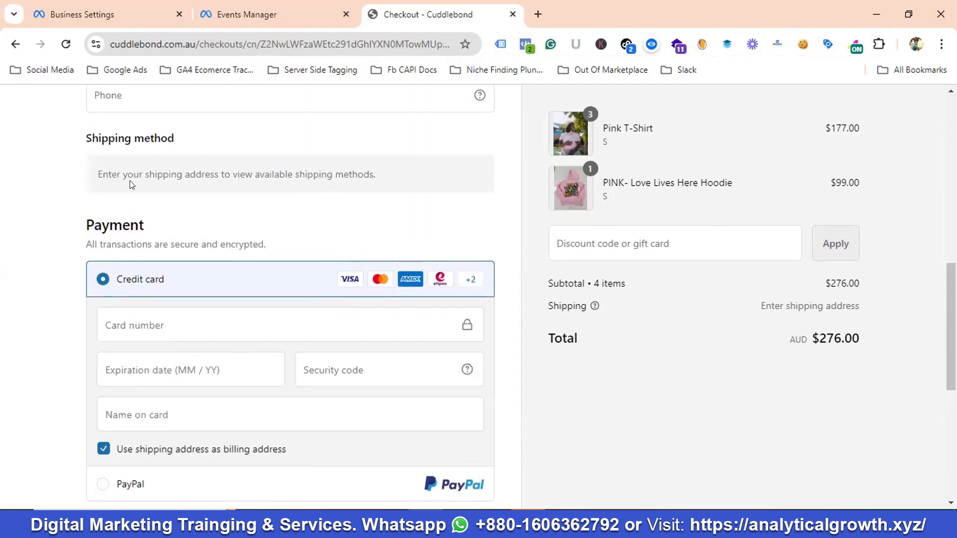
scroll(128, 201, "up", 2)
scroll(116, 221, "down", 6)
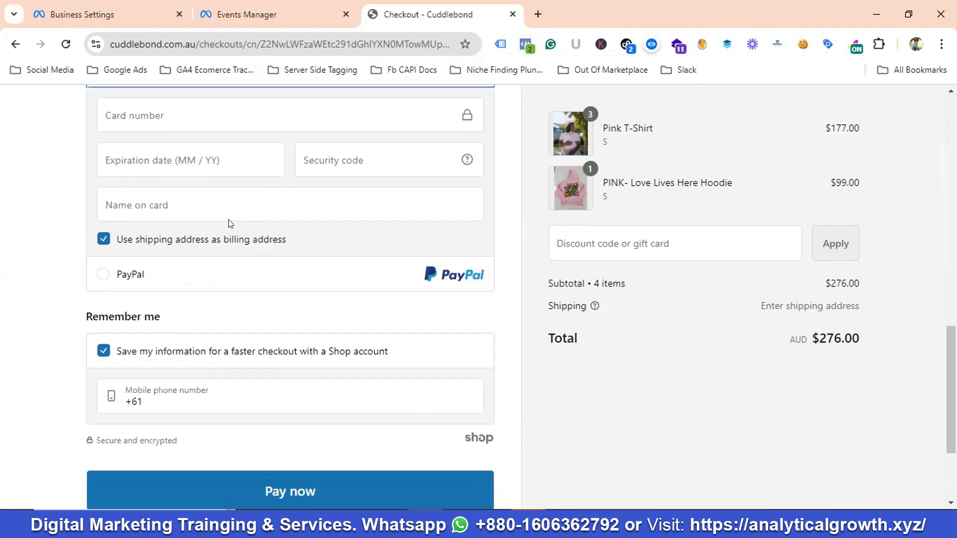
scroll(143, 214, "up", 2)
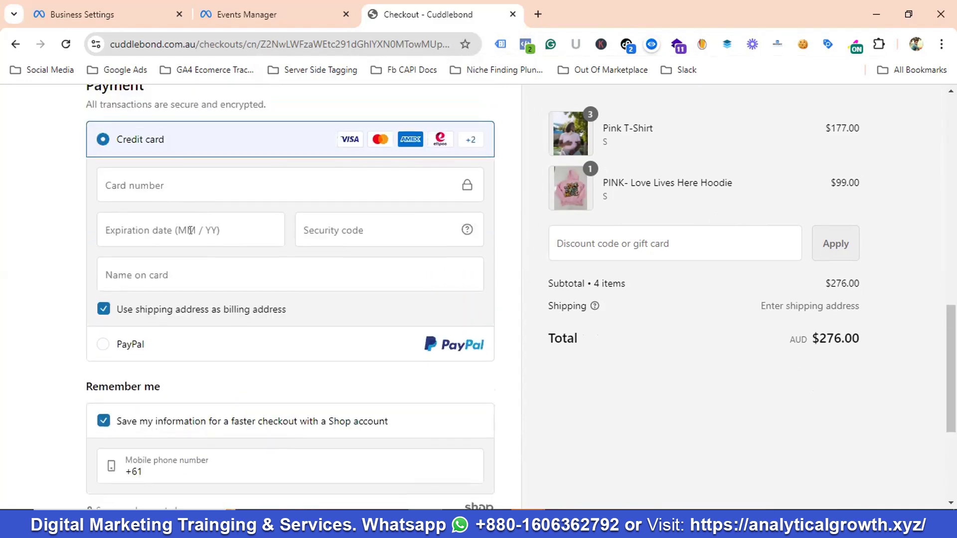
scroll(224, 235, "down", 5)
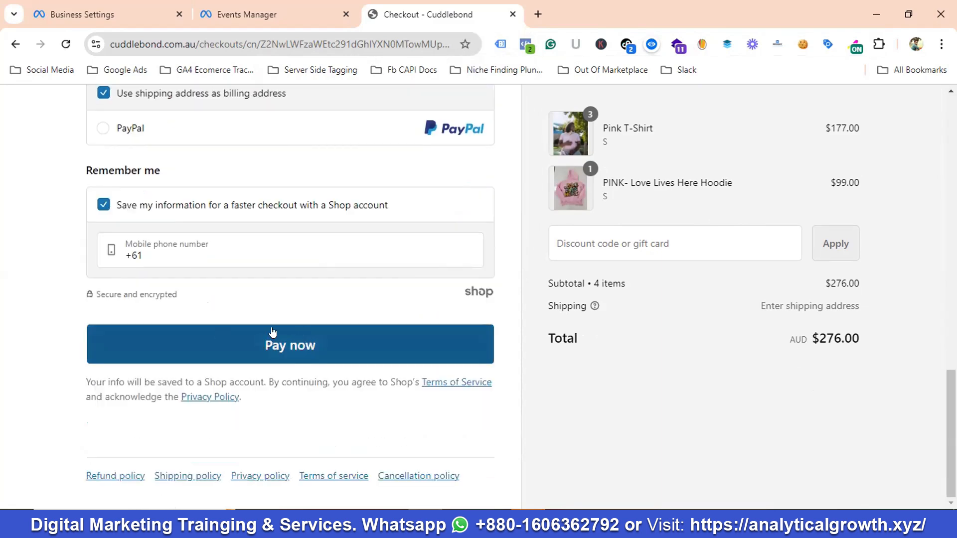
scroll(319, 306, "up", 13)
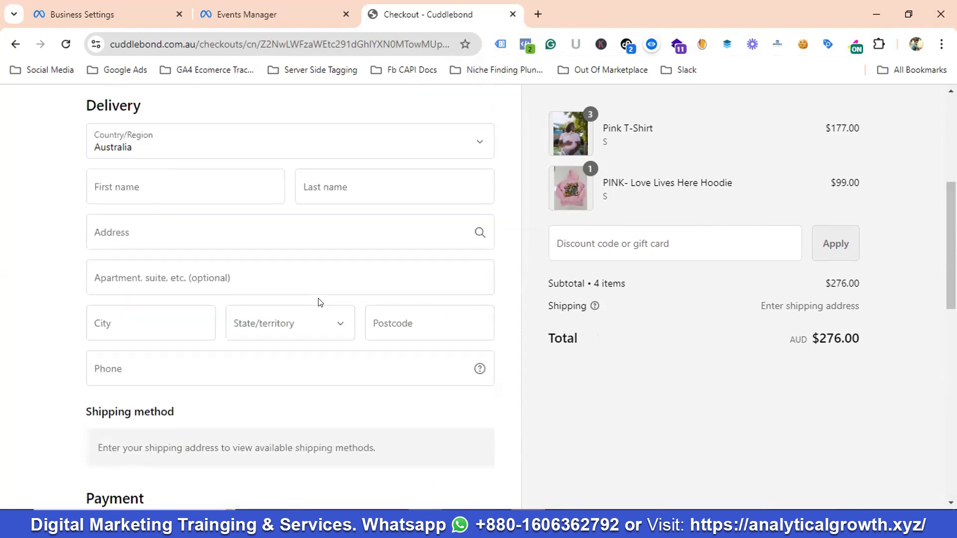
- Glance at the pixel's Event Activity chart in Events Manager, and return the store from checkout to the T-Shirt Carriers collection
left_click(262, 6)
scroll(333, 323, "up", 10)
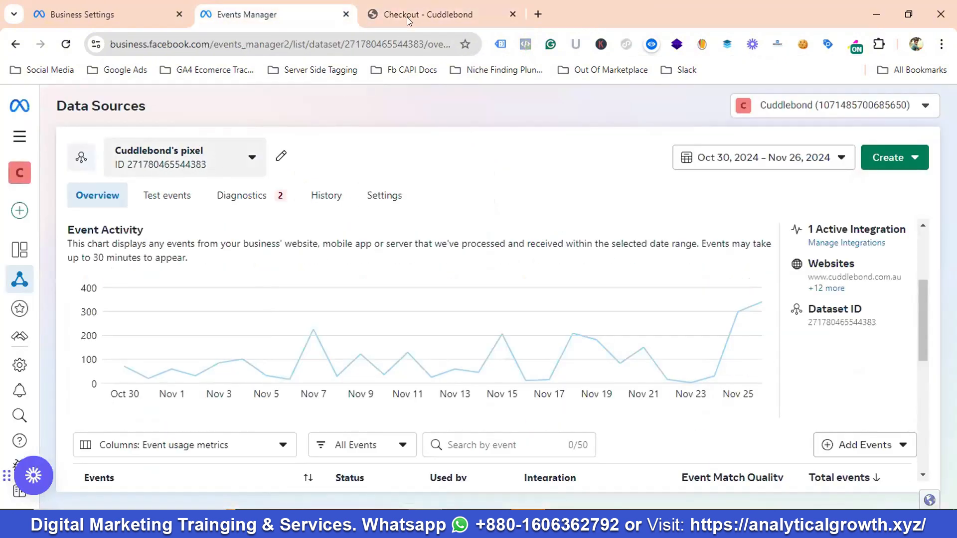
left_click(421, 9)
left_click(14, 45)
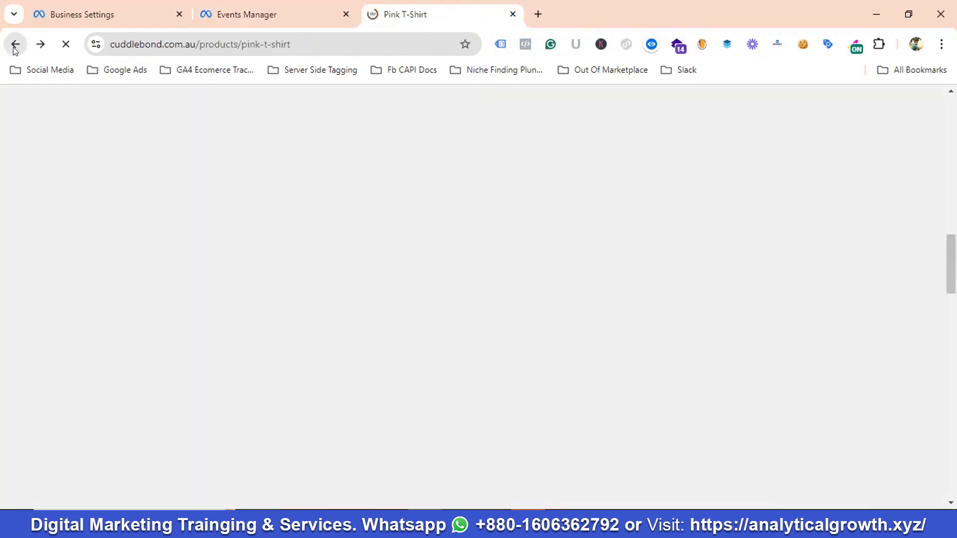
left_click(14, 46)
- Switch to Events Manager and review the activity, status and match quality of Cuddlebond's pixel events from PageView to Purchase
left_click(194, 17)
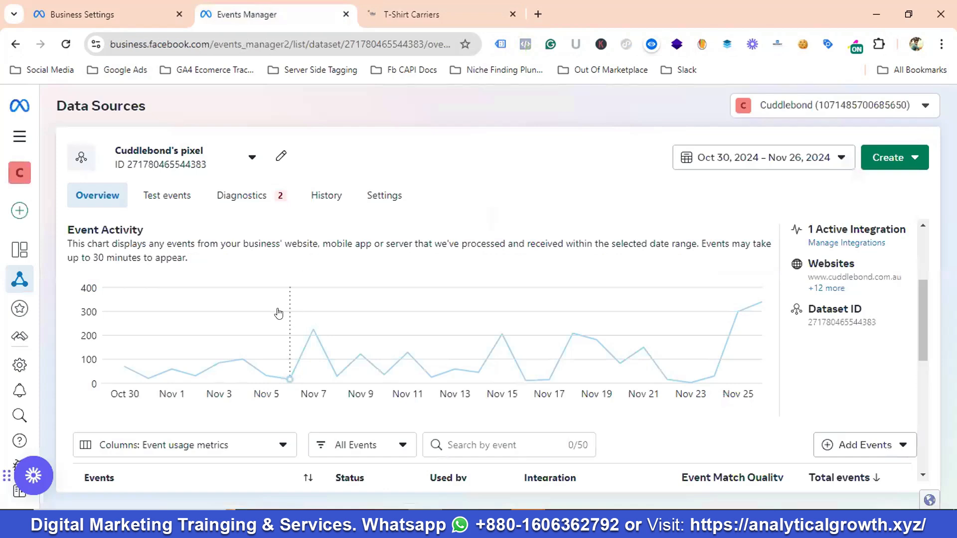
scroll(543, 303, "down", 5)
scroll(543, 303, "up", 3)
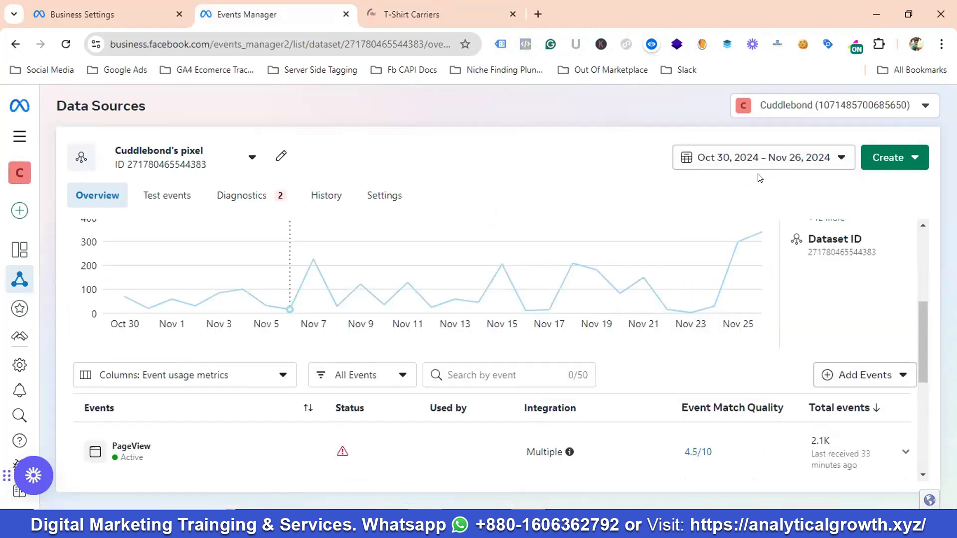
scroll(329, 323, "down", 3)
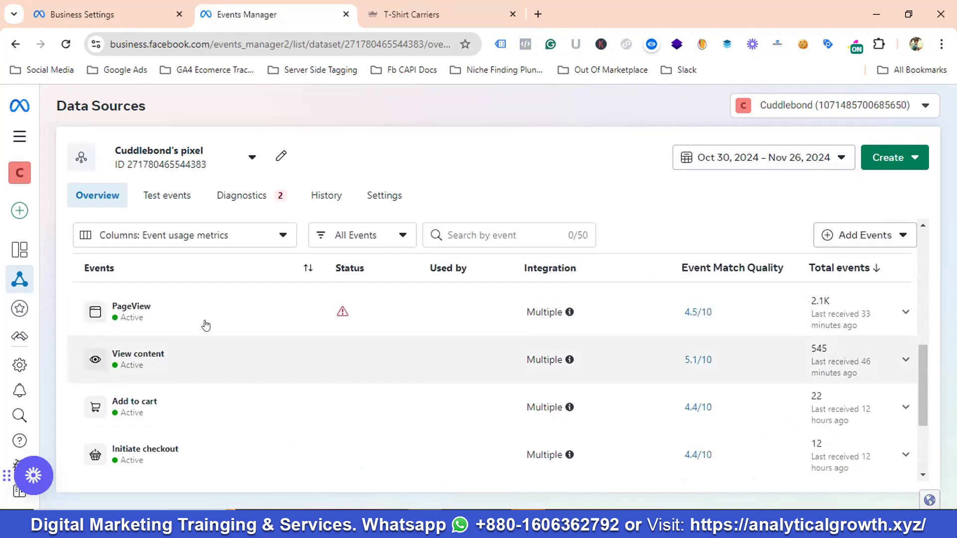
scroll(207, 349, "down", 2)
scroll(210, 368, "down", 2)
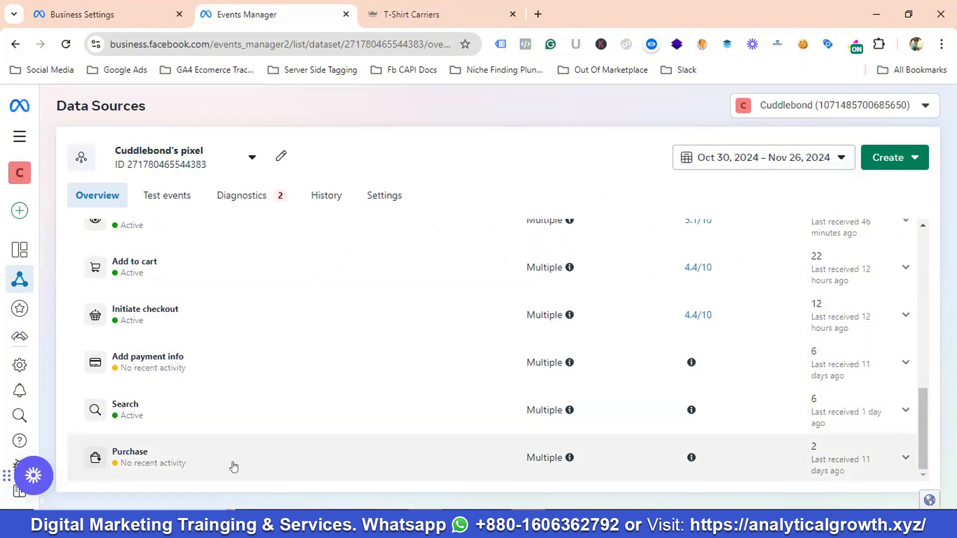
scroll(286, 331, "up", 8)
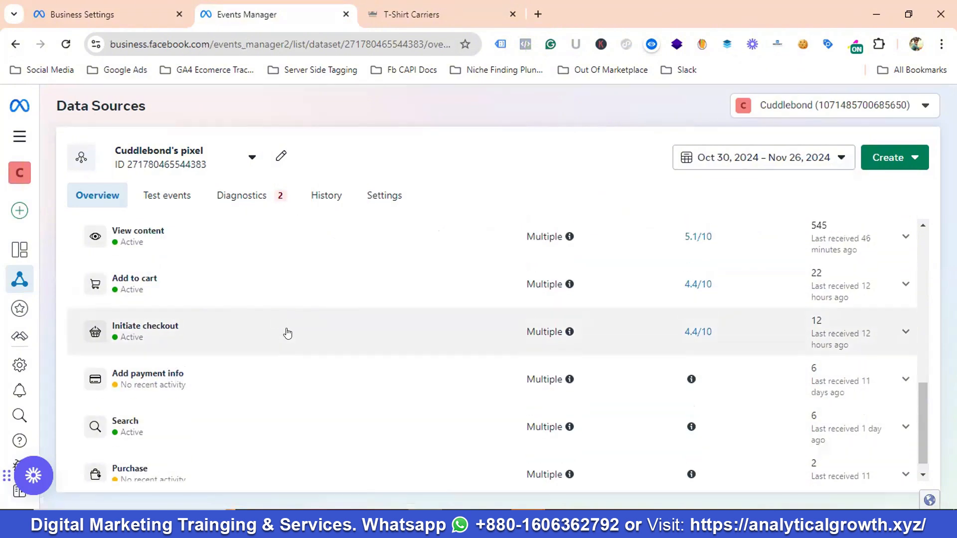
- Review the Event Activity chart and the status and match quality of the pixel events in Events Manager again
scroll(353, 293, "up", 3)
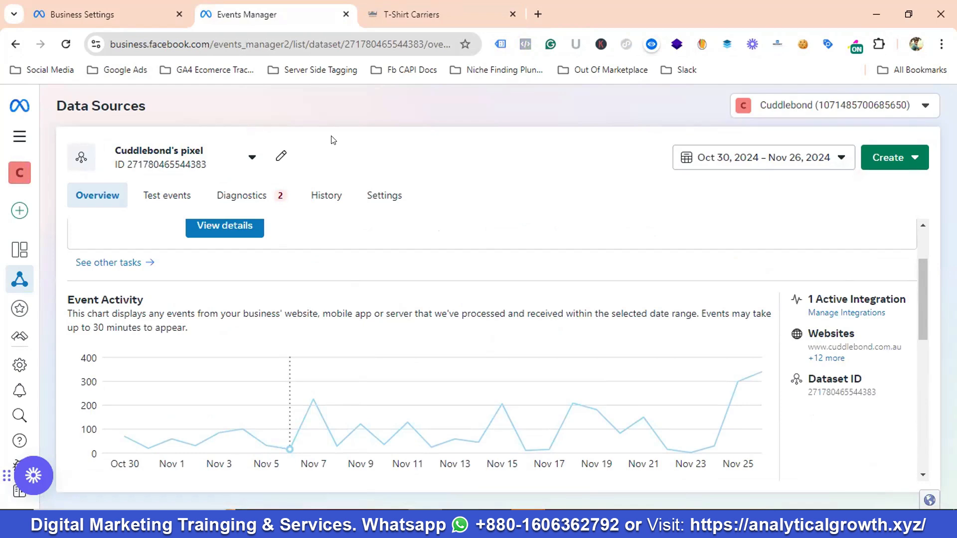
scroll(359, 297, "down", 1)
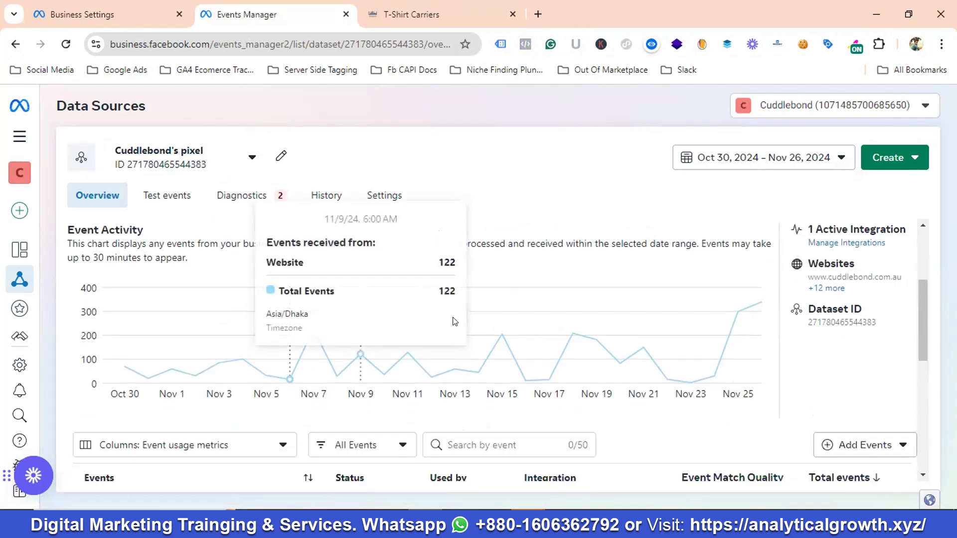
scroll(342, 338, "down", 1)
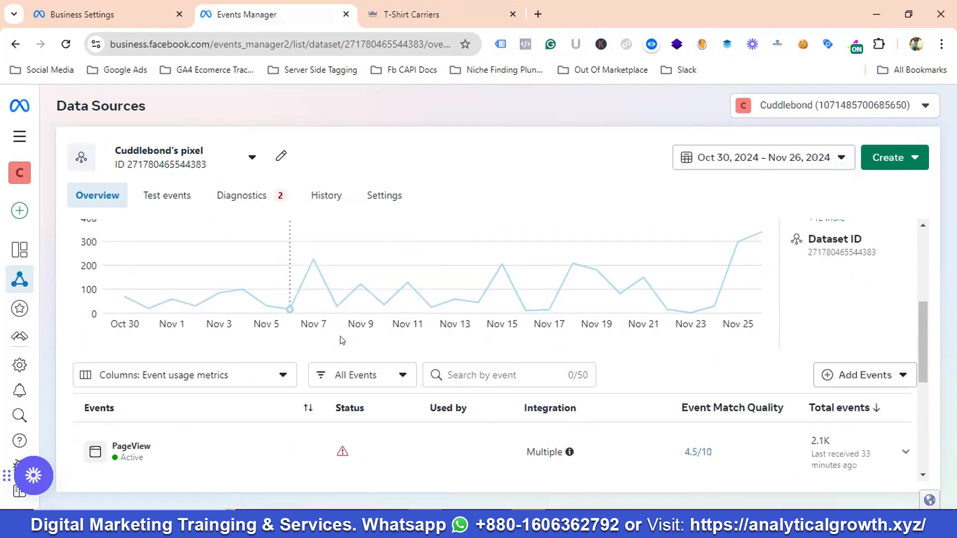
scroll(329, 353, "down", 1)
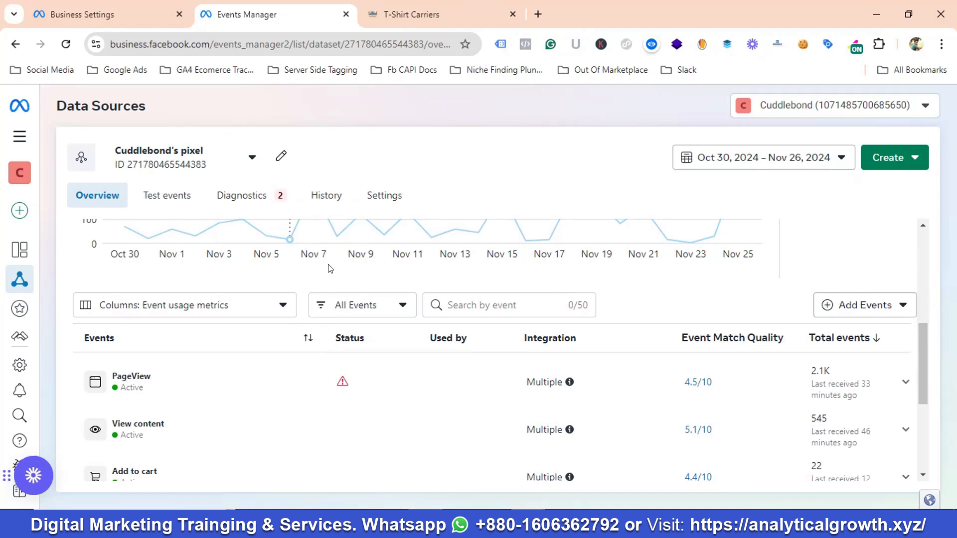
scroll(328, 269, "down", 3)
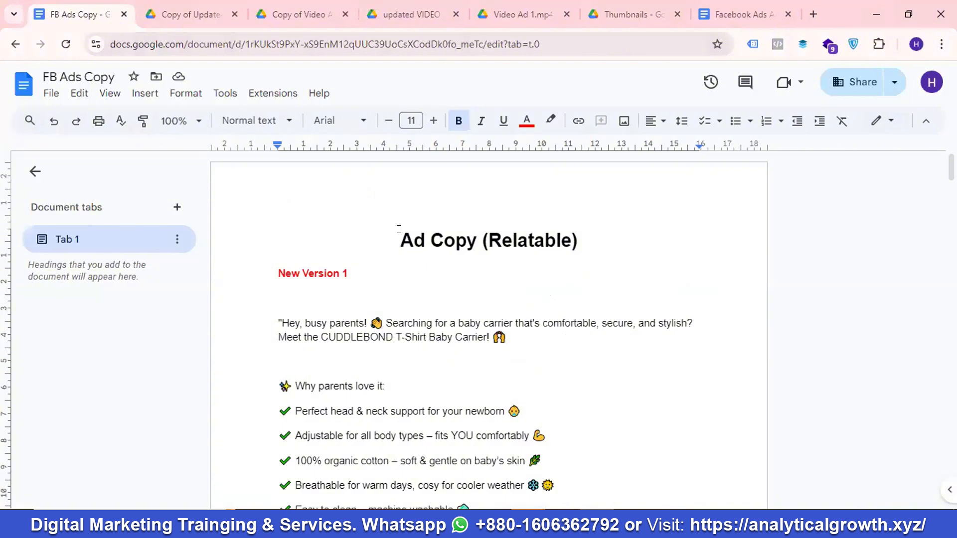
- Look through the Cuddlebond ad videos and the Thumbnails folder in Google Drive
left_click(202, 14)
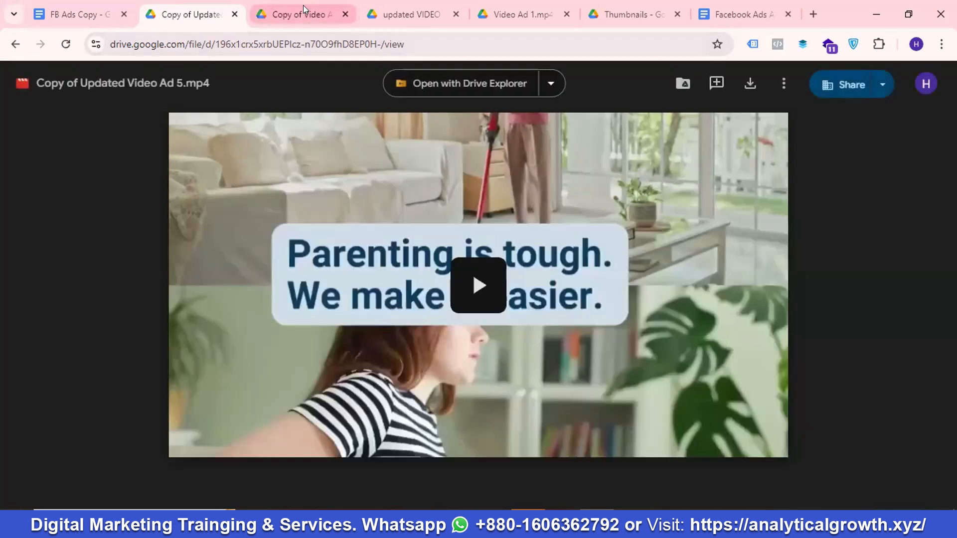
left_click(300, 14)
left_click(412, 14)
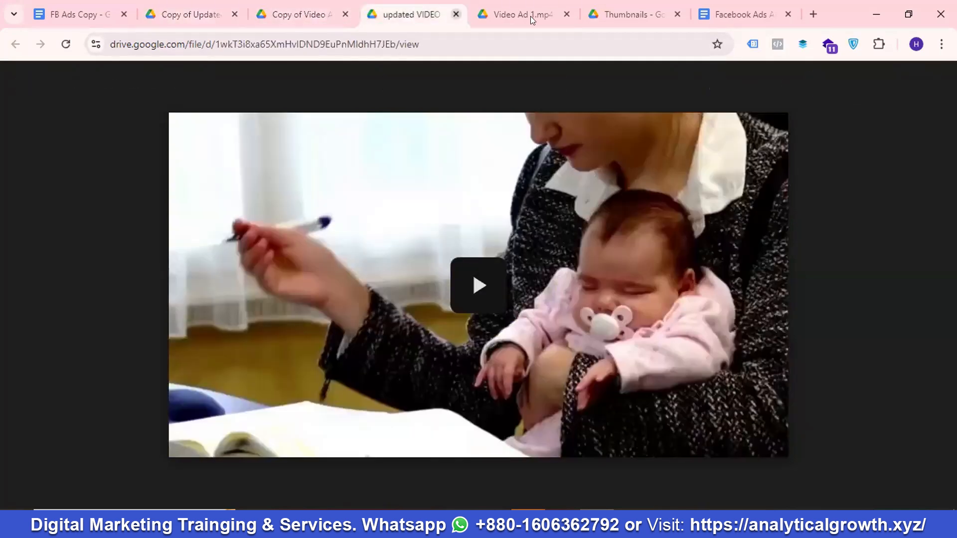
left_click(533, 15)
left_click(616, 20)
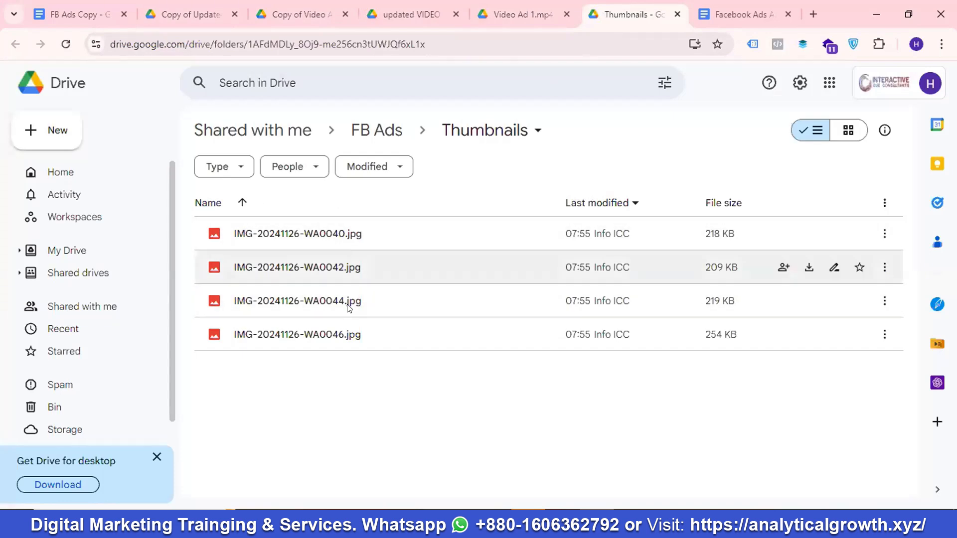
- Read through the ad copy versions in the FB Ads Copy document
left_click(80, 15)
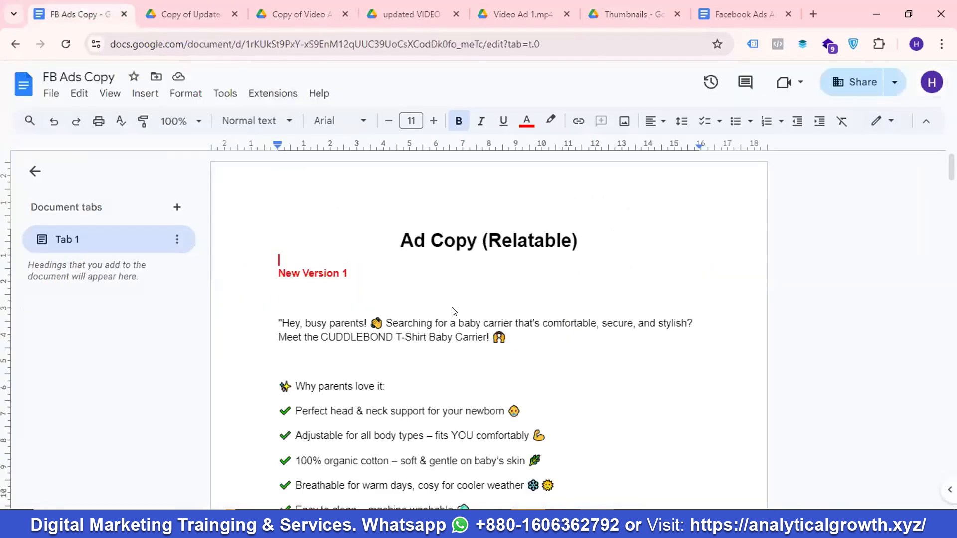
scroll(454, 311, "down", 20)
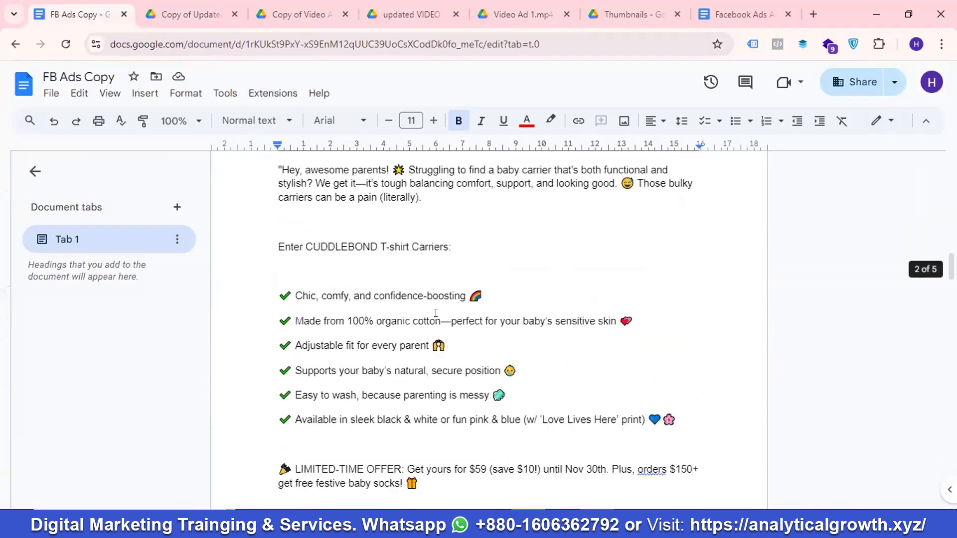
scroll(436, 313, "down", 10)
scroll(437, 309, "up", 15)
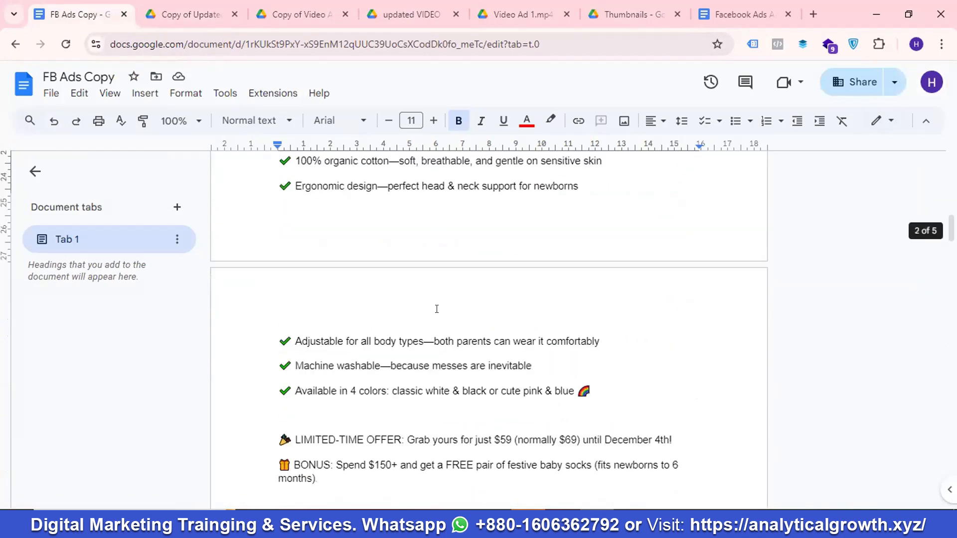
scroll(437, 310, "up", 12)
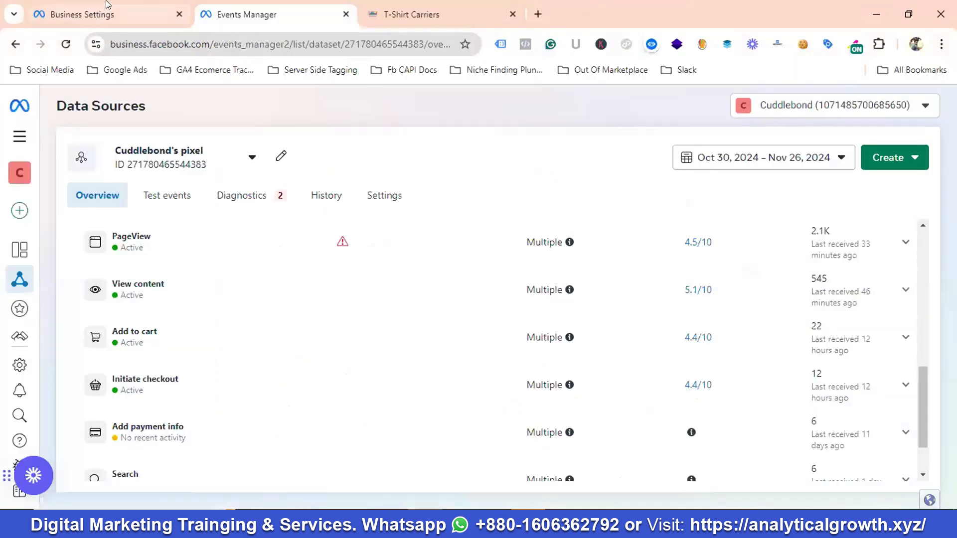
- Switch to Meta Business Settings, open Audiences for the Cuddlebond ad account, and start creating a saved audience
left_click(106, 4)
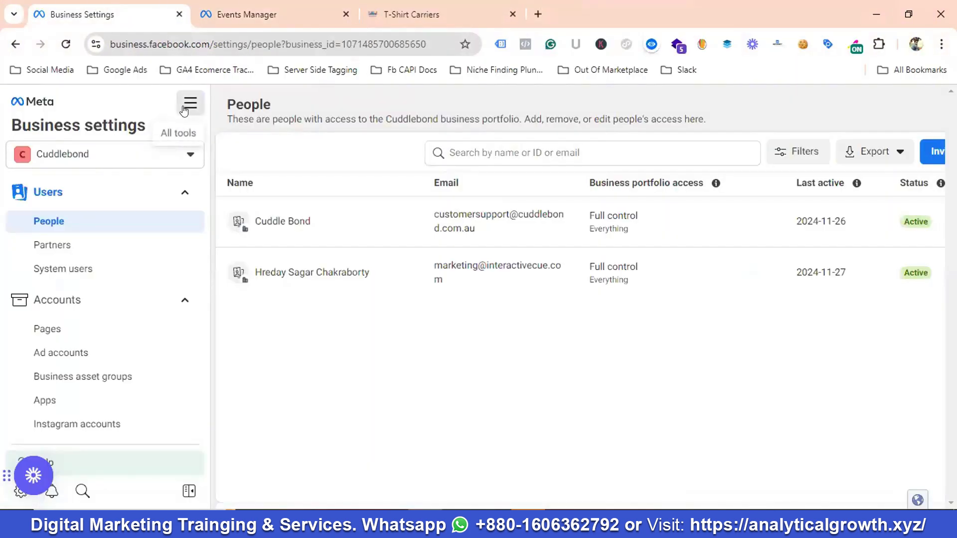
left_click(185, 107)
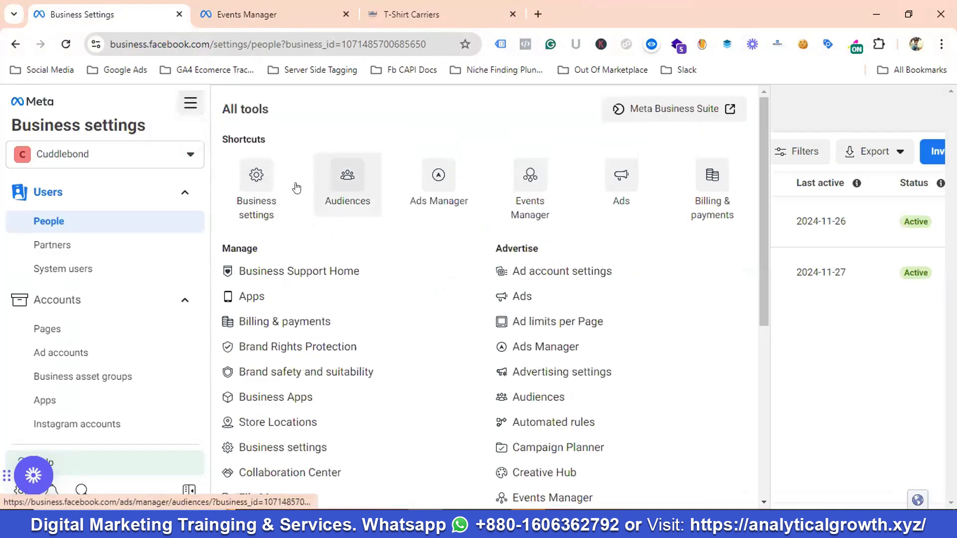
left_click(344, 182)
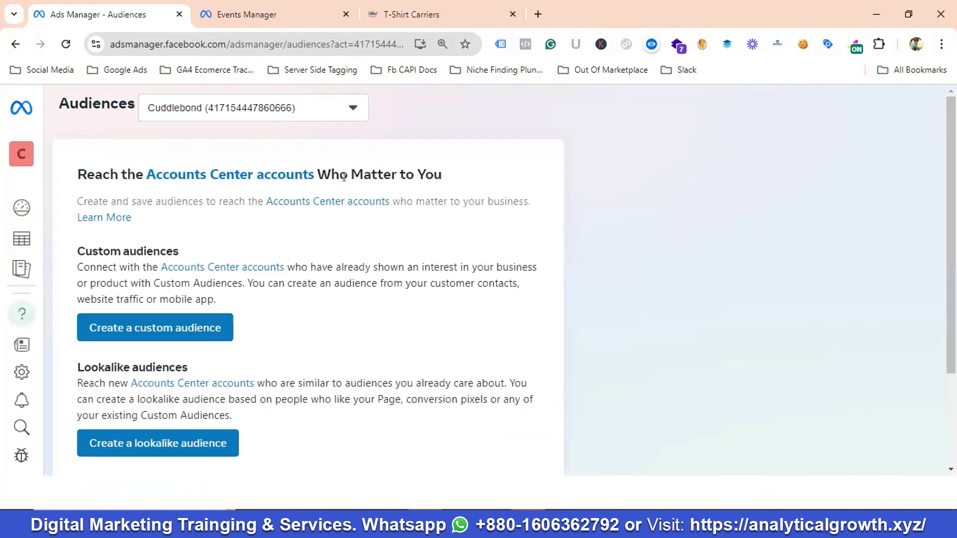
scroll(186, 299, "down", 3)
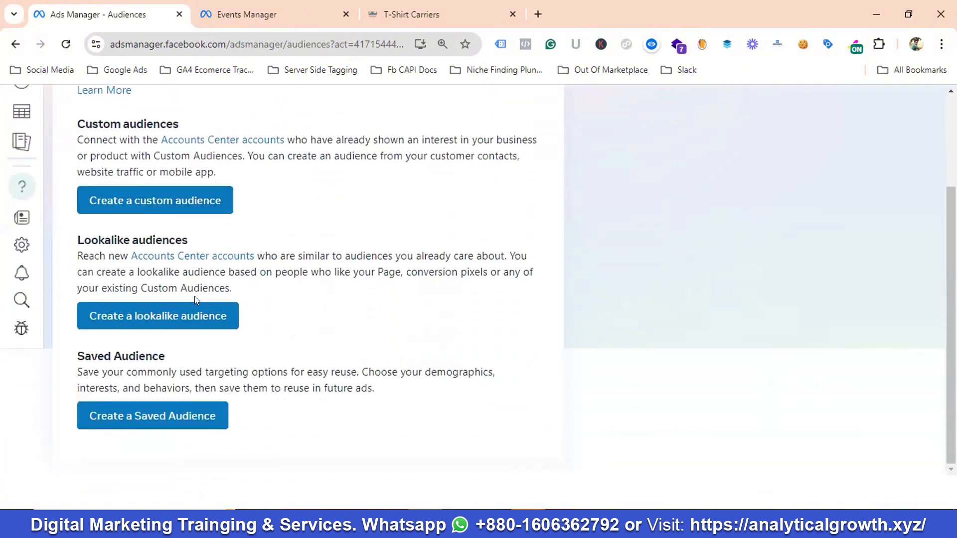
left_click(157, 416)
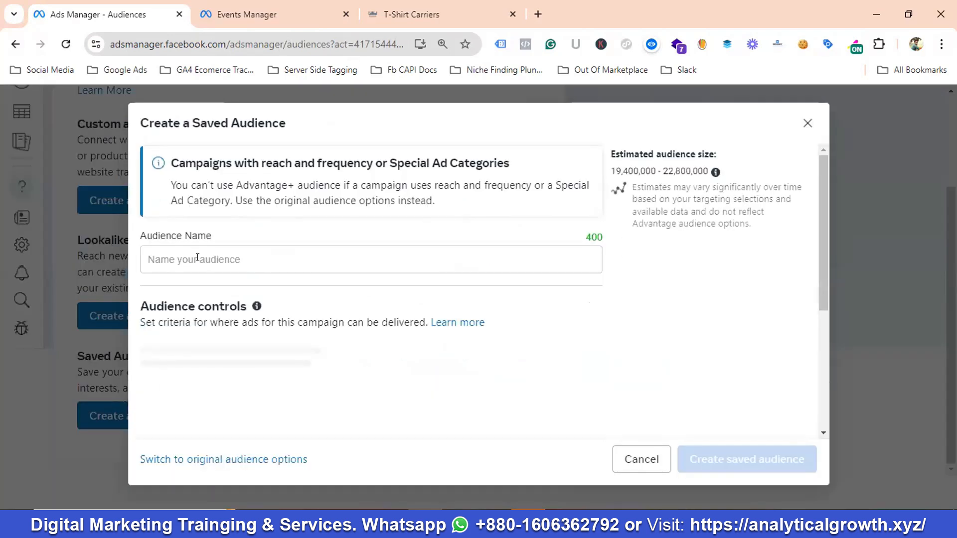
left_click(199, 257)
- Read the location, age, interest and parent targeting in the Facebook Ads Audience Research document for Cuddlebond
left_click(596, 525)
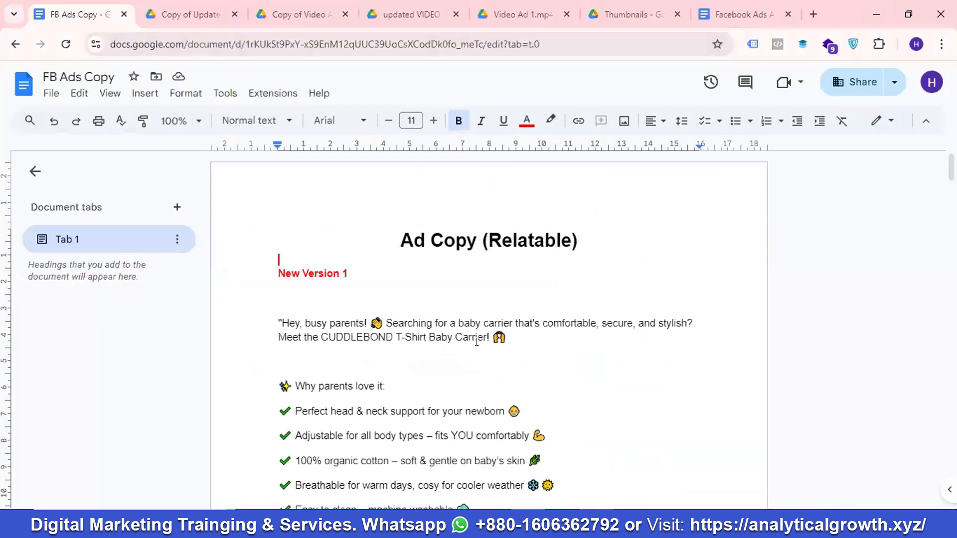
left_click(725, 7)
scroll(438, 242, "down", 1)
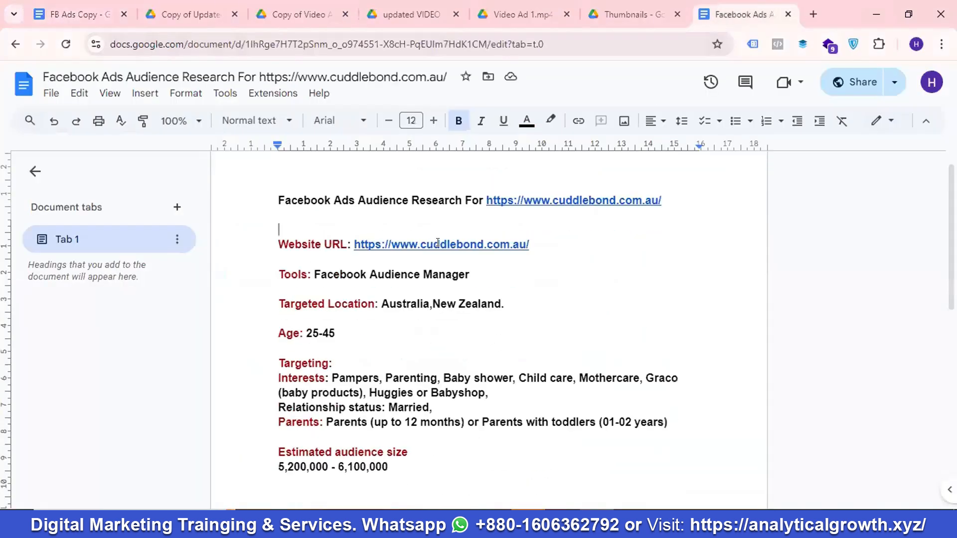
scroll(437, 242, "up", 2)
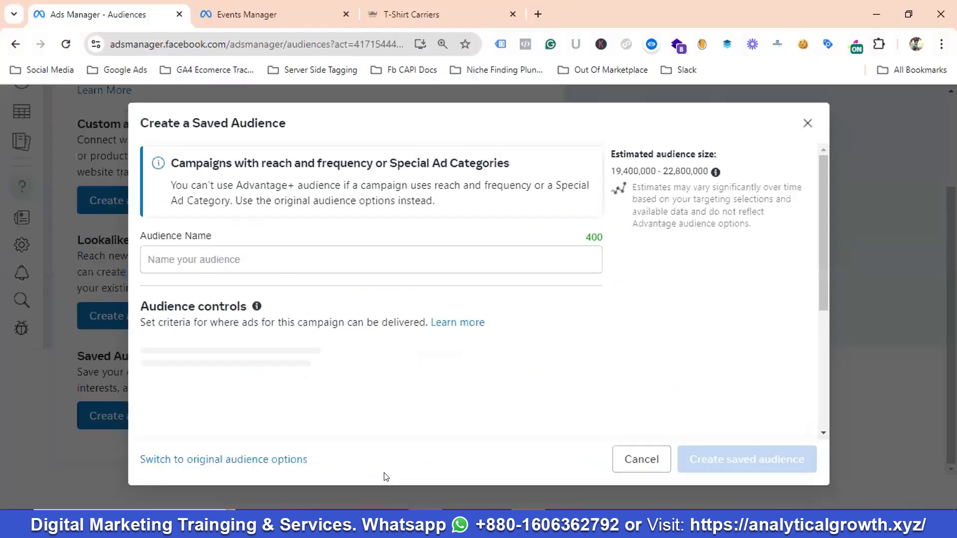
- Back in Meta's saved audience form, name the audience "Facebook Ads Audience For Cuddlebond"
left_click(219, 255)
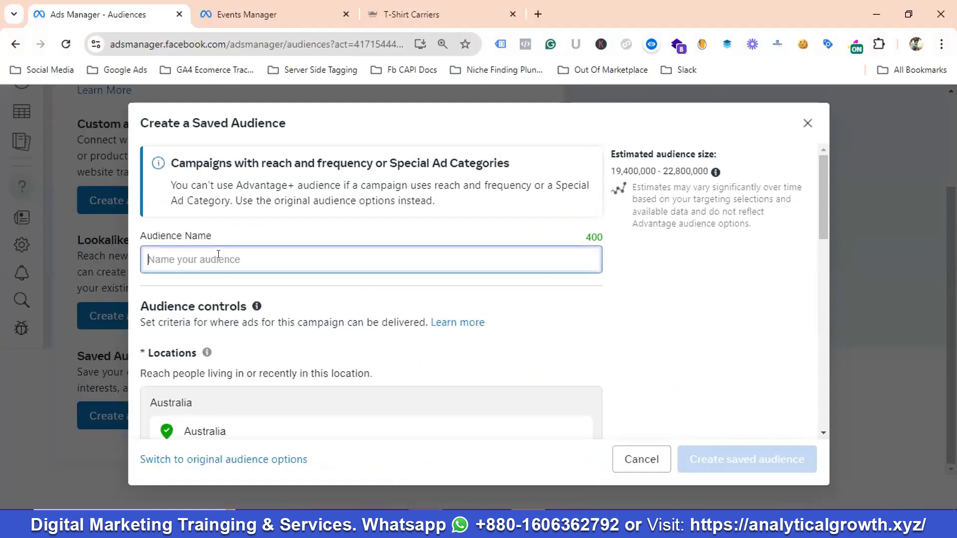
type("Fa")
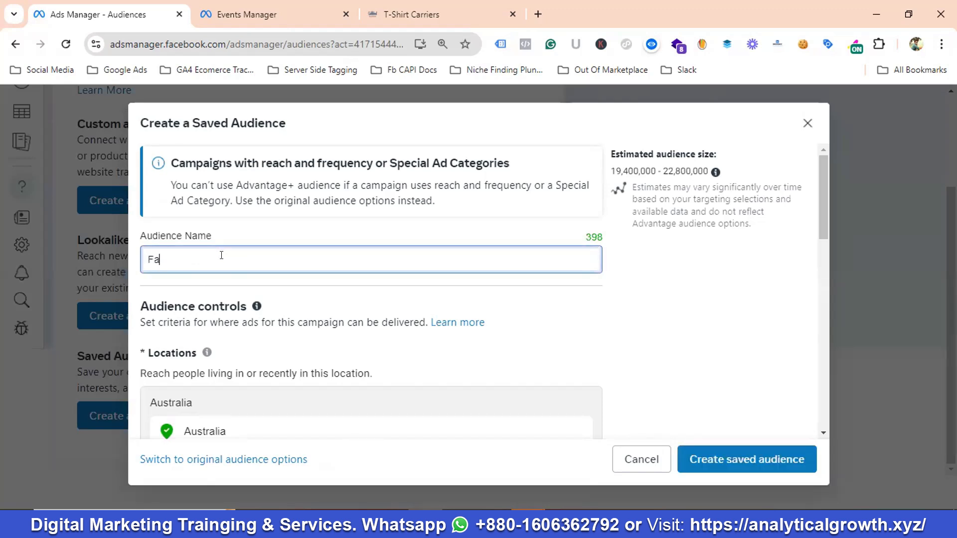
type("cebook Ads Audience F")
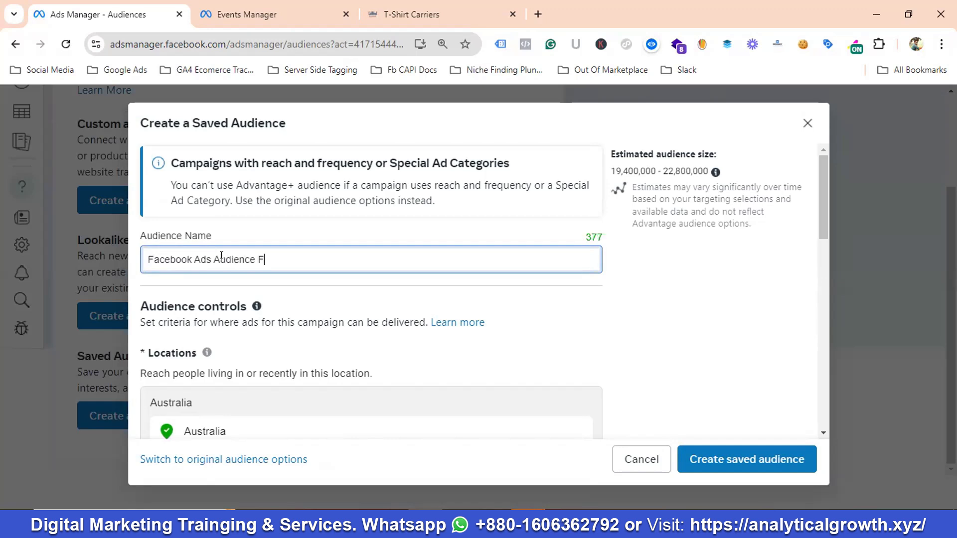
type("or Cuddlebond")
- Examine the saved audience's location, minimum age, exclusion, language and Advantage+ audience settings
scroll(310, 267, "down", 2)
scroll(325, 264, "down", 2)
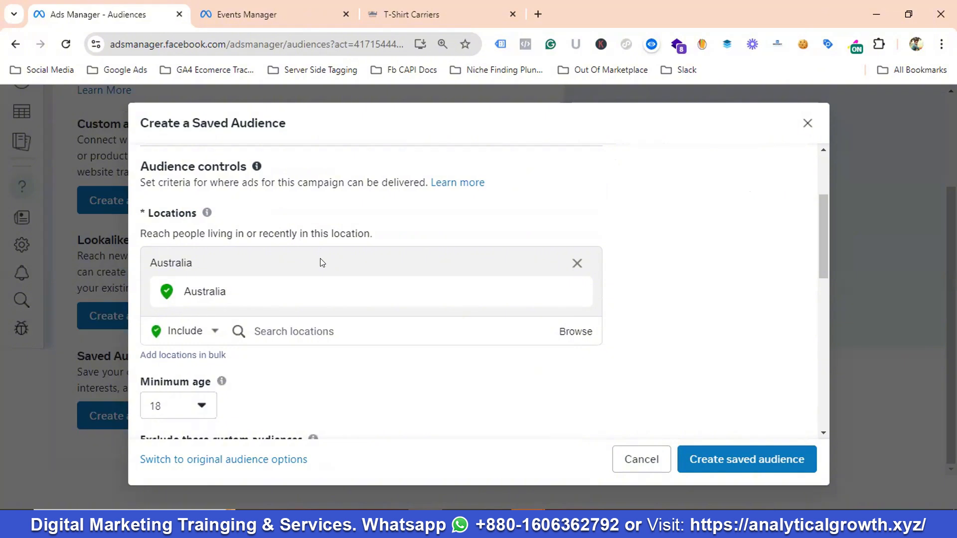
scroll(323, 263, "down", 5)
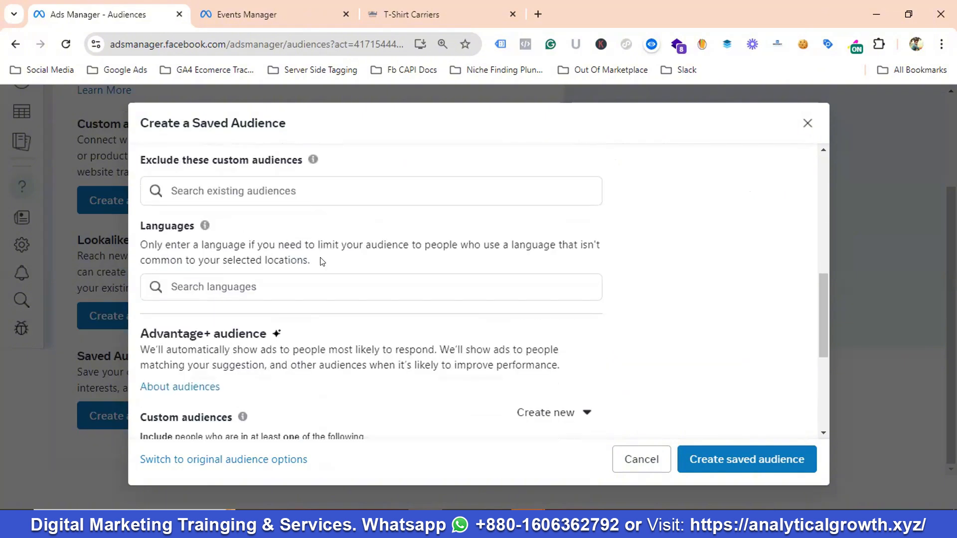
scroll(322, 261, "down", 3)
scroll(322, 261, "down", 2)
scroll(322, 261, "up", 6)
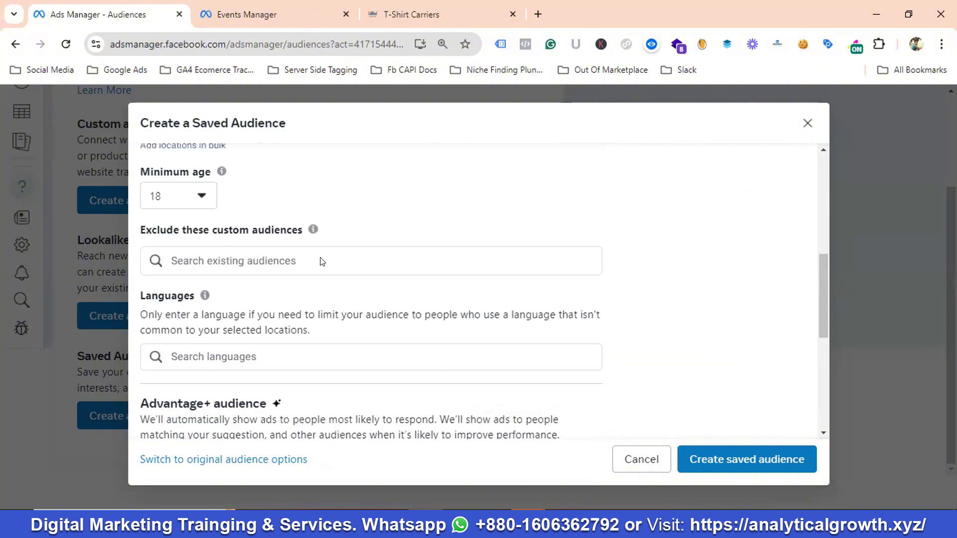
scroll(322, 261, "up", 3)
- Copy the targeted location "New Zealand." from the Facebook Ads Audience Research document
left_click(549, 525)
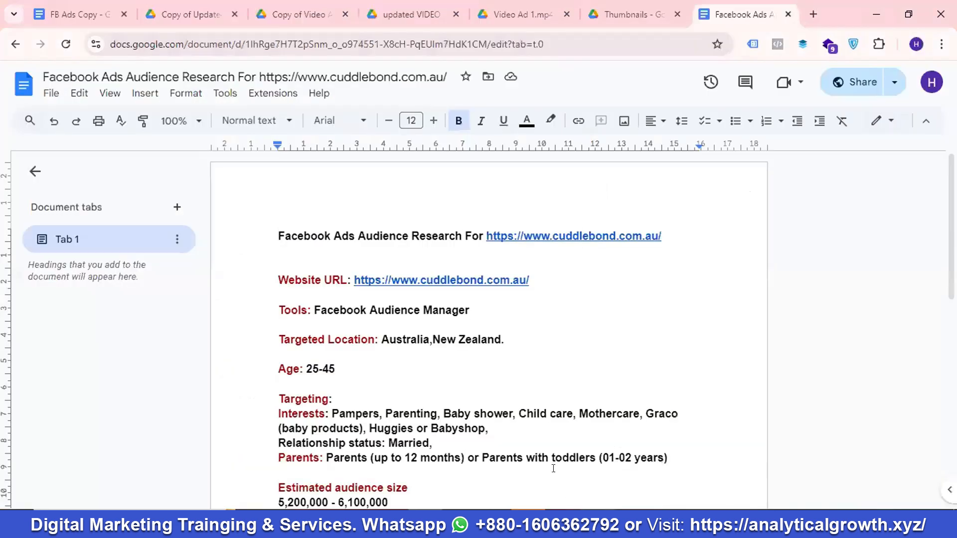
scroll(434, 302, "down", 1)
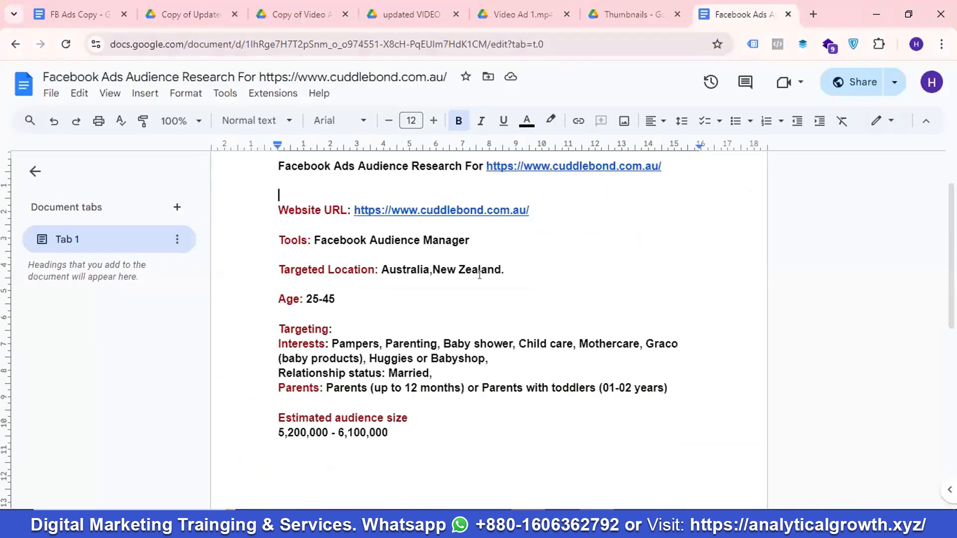
double_click(459, 266)
left_click(456, 266)
left_click_drag(441, 265, 505, 265)
left_click(470, 265)
right_click(482, 266)
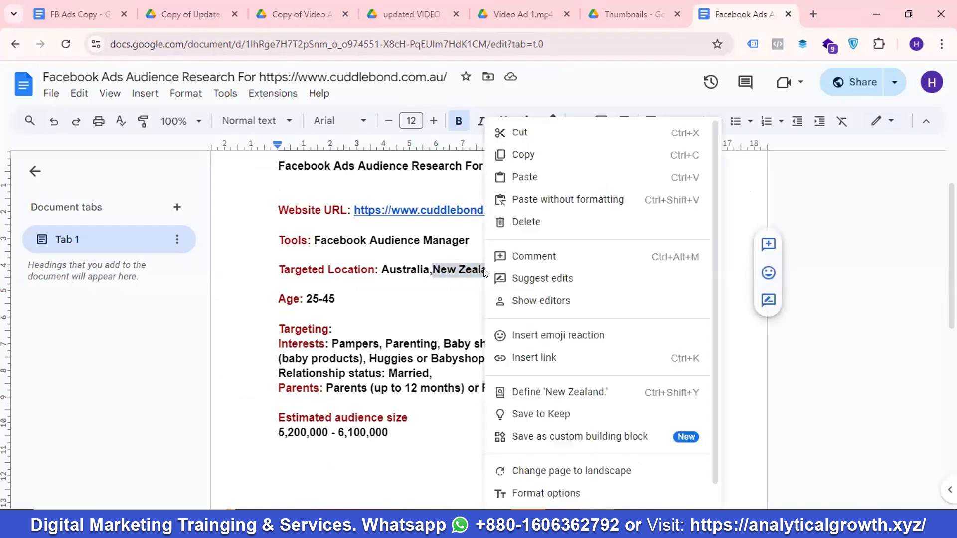
left_click(532, 156)
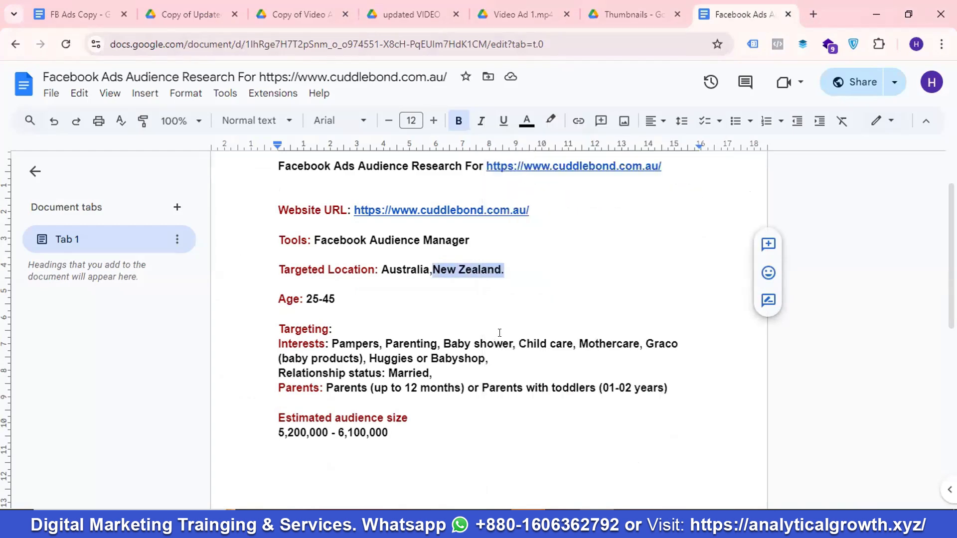
- Return to the saved audience in Ads Manager and include the country New Zealand alongside Australia in its locations
left_click(425, 525)
left_click(291, 263)
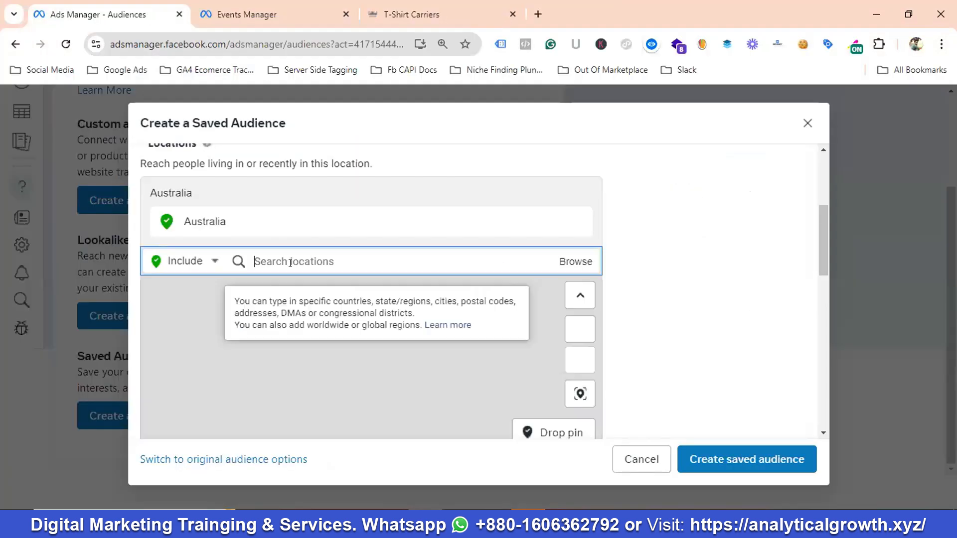
key("ctrl+v")
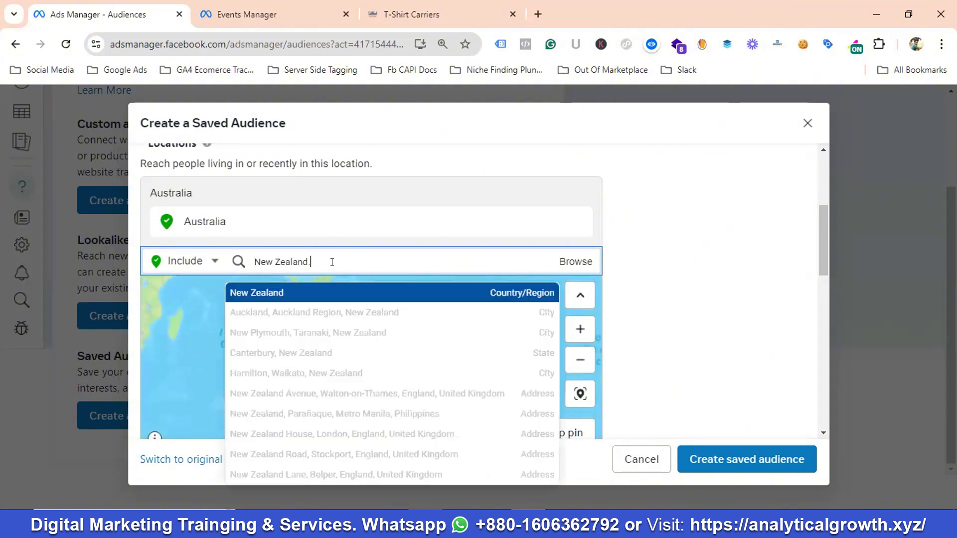
left_click(267, 294)
- Set the saved audience's lower age limit to 25, following the age range in the audience research document
scroll(222, 298, "down", 5)
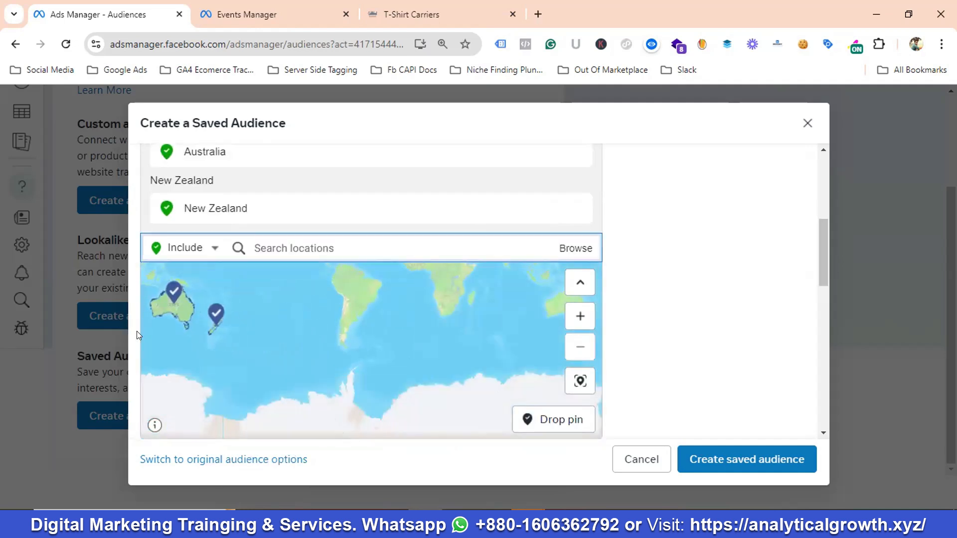
scroll(138, 342, "down", 6)
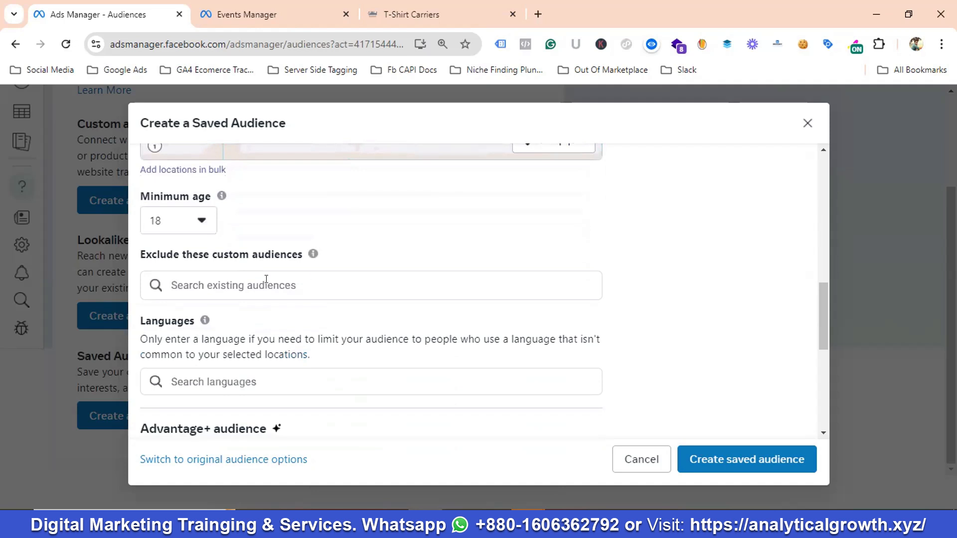
scroll(266, 280, "down", 5)
scroll(274, 298, "down", 3)
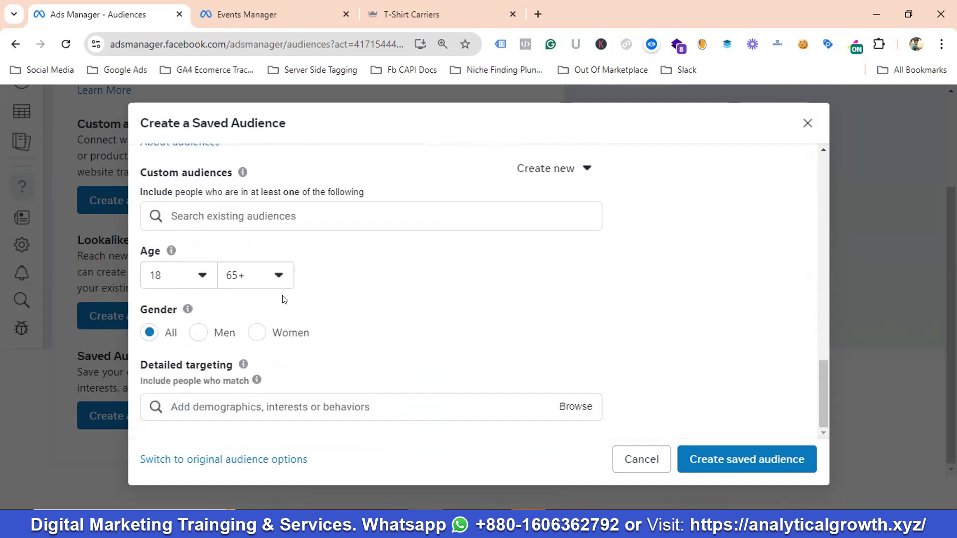
left_click(463, 524)
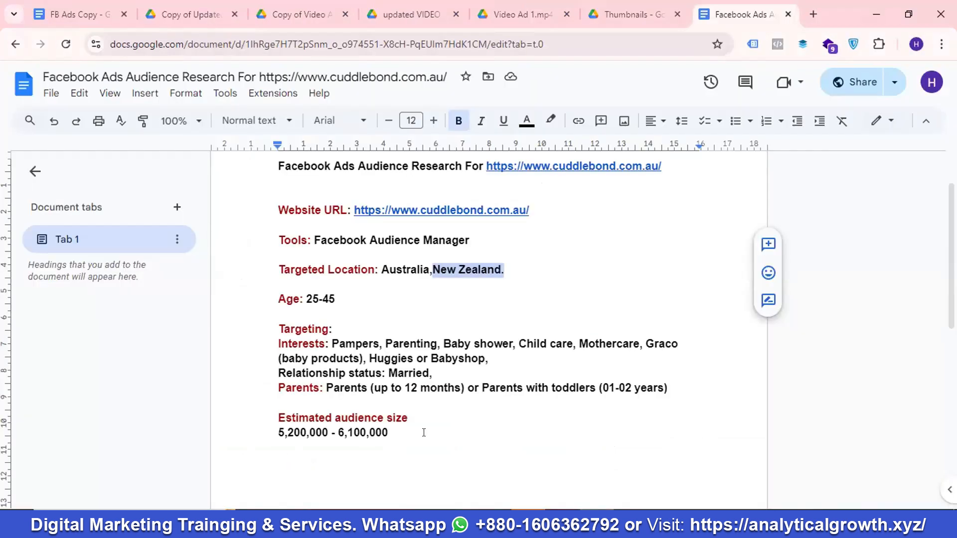
key("alt+Tab")
left_click(178, 275)
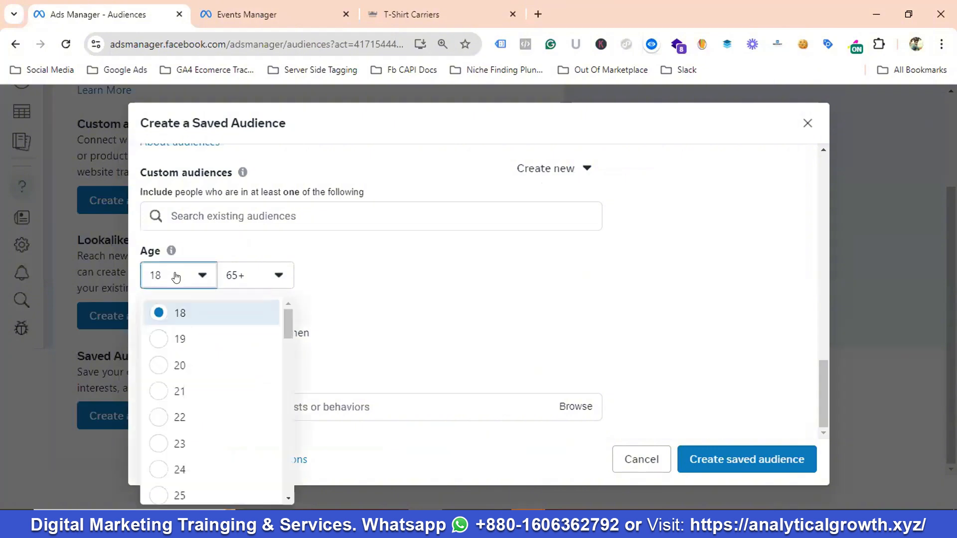
scroll(194, 399, "down", 1)
scroll(195, 401, "down", 1)
left_click(182, 425)
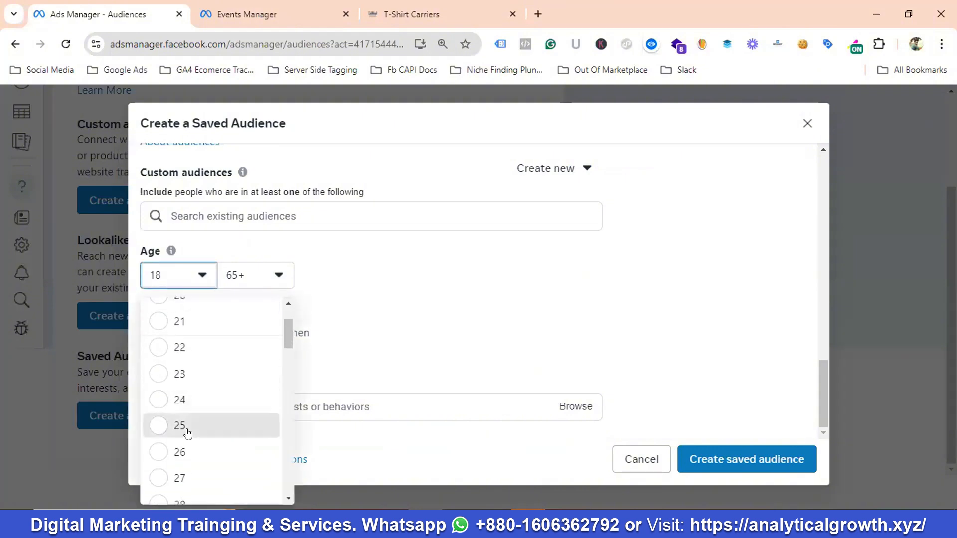
- Set the upper age limit of the saved audience to 45
left_click(254, 280)
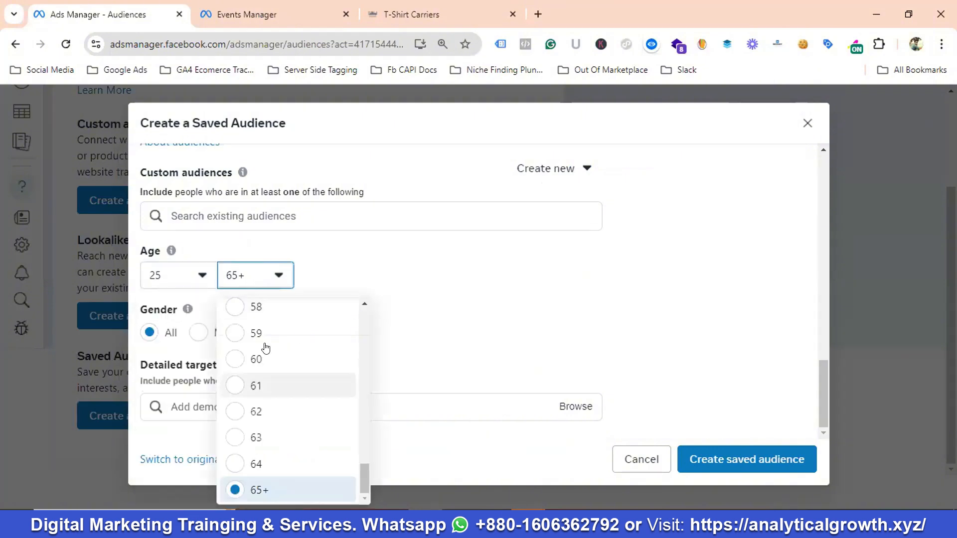
scroll(263, 346, "up", 2)
scroll(264, 347, "up", 8)
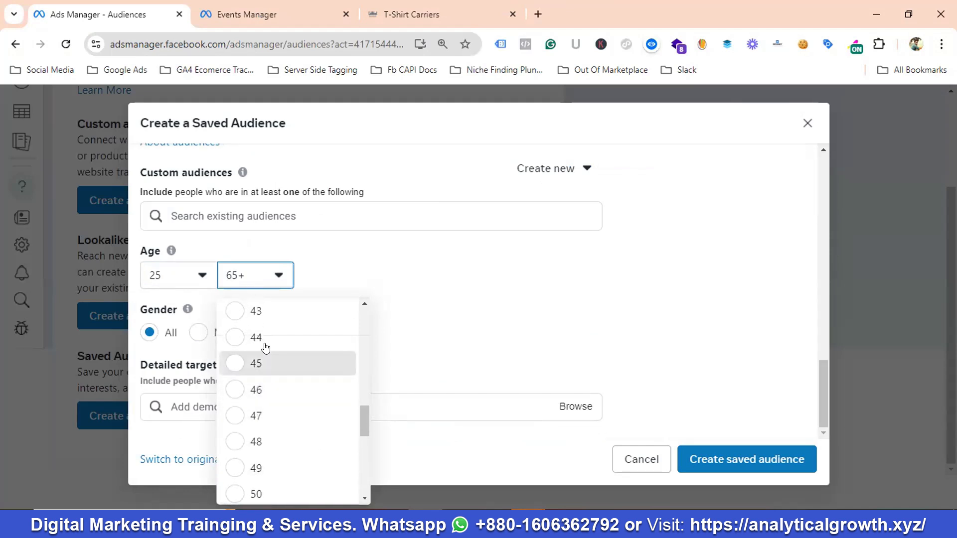
left_click(264, 348)
- Prepare the saved audience's detailed targeting search and copy the interest "Pampers" from the Facebook Ads Audience Research document
left_click(597, 524)
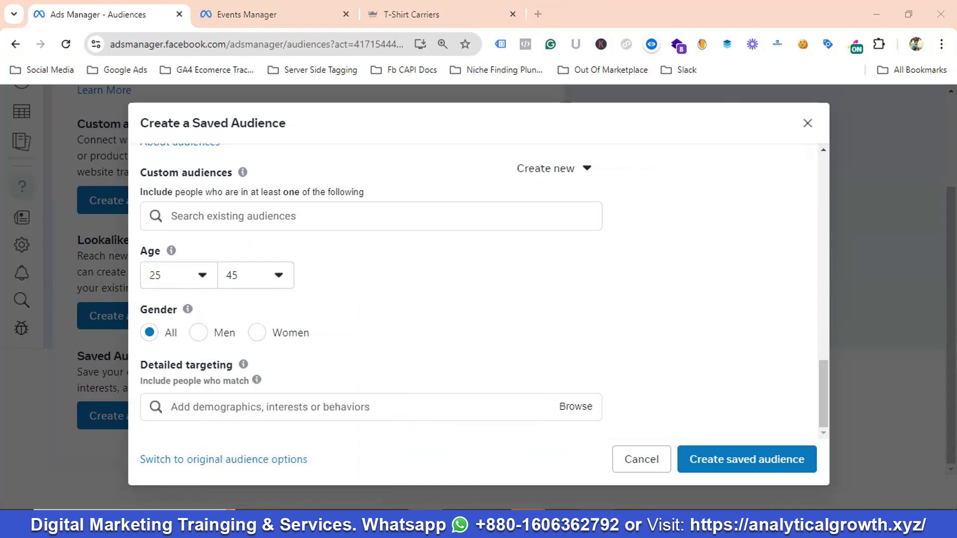
scroll(436, 274, "down", 3)
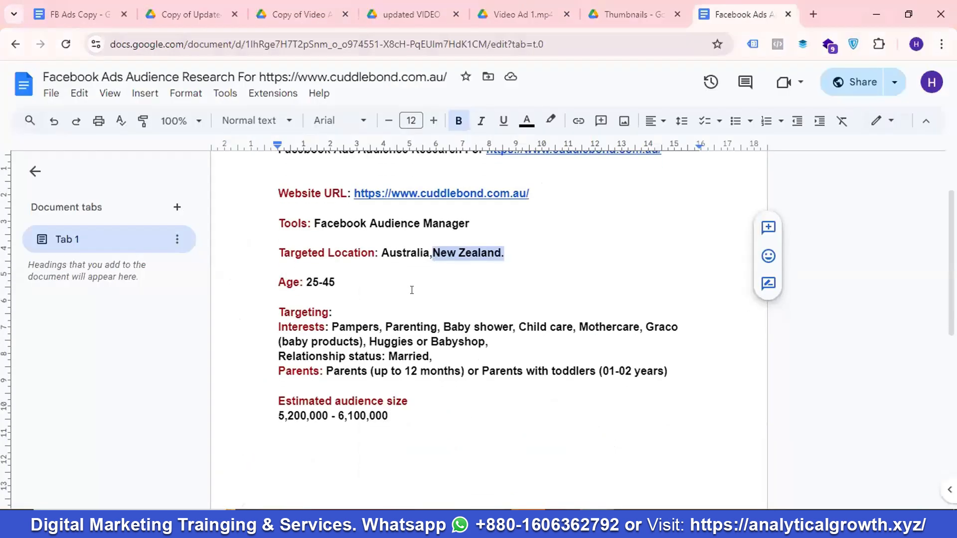
scroll(388, 275, "up", 3)
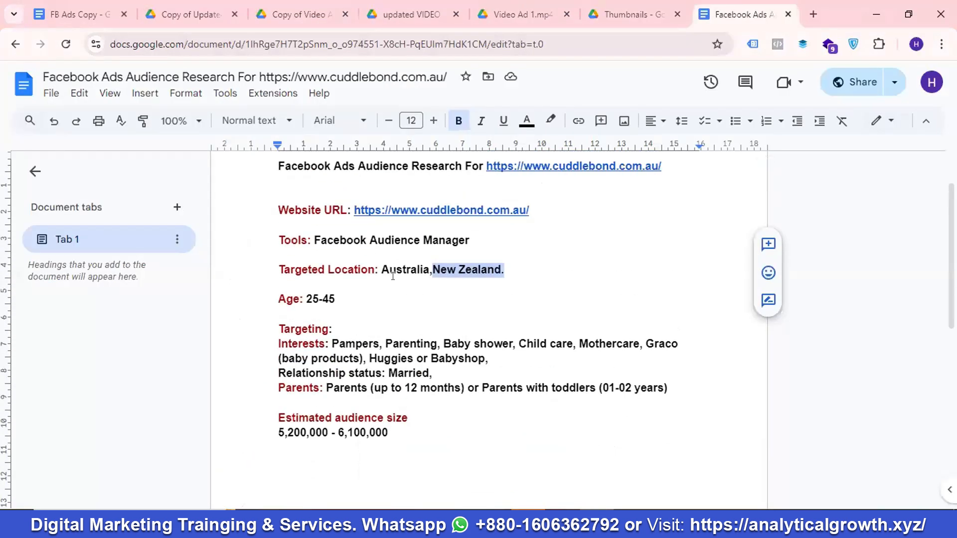
left_click(426, 523)
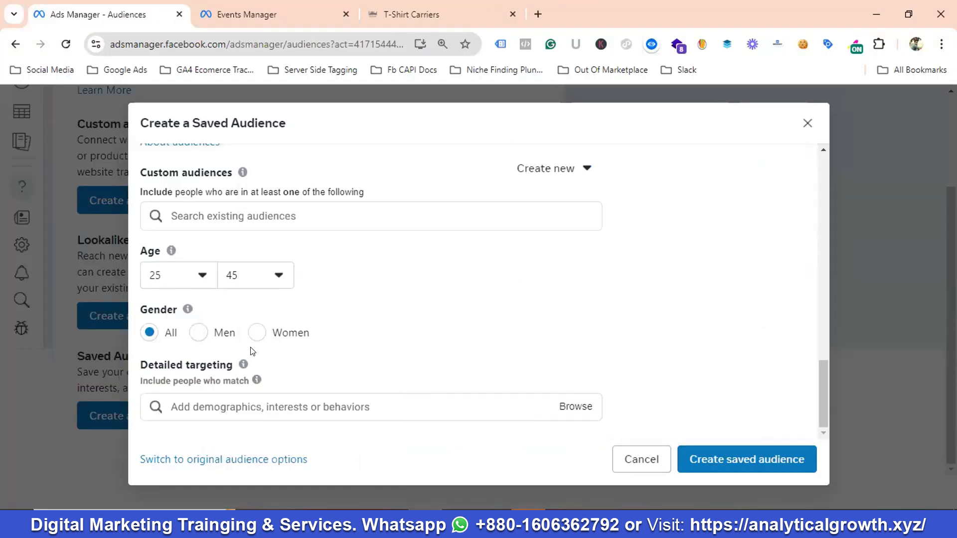
left_click(265, 407)
left_click(491, 523)
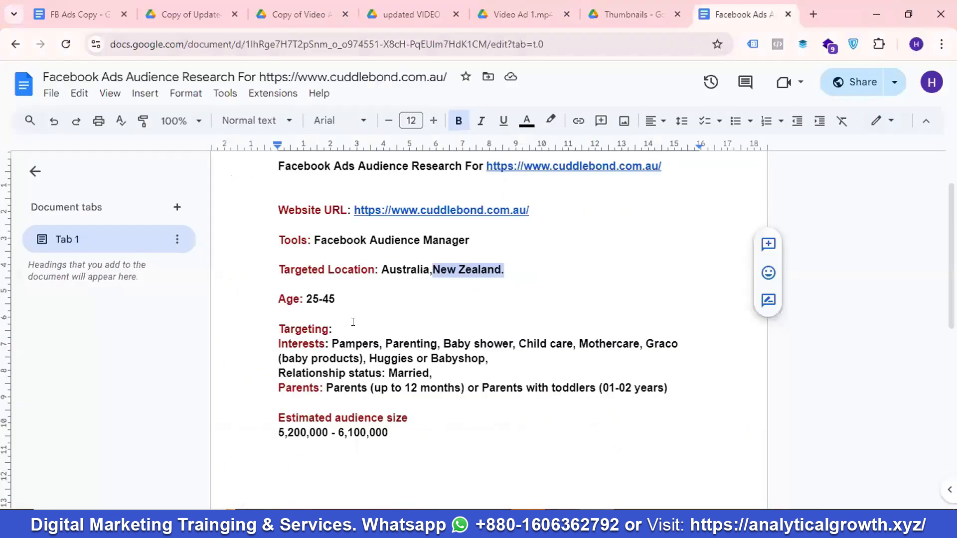
scroll(353, 322, "down", 1)
double_click(346, 273)
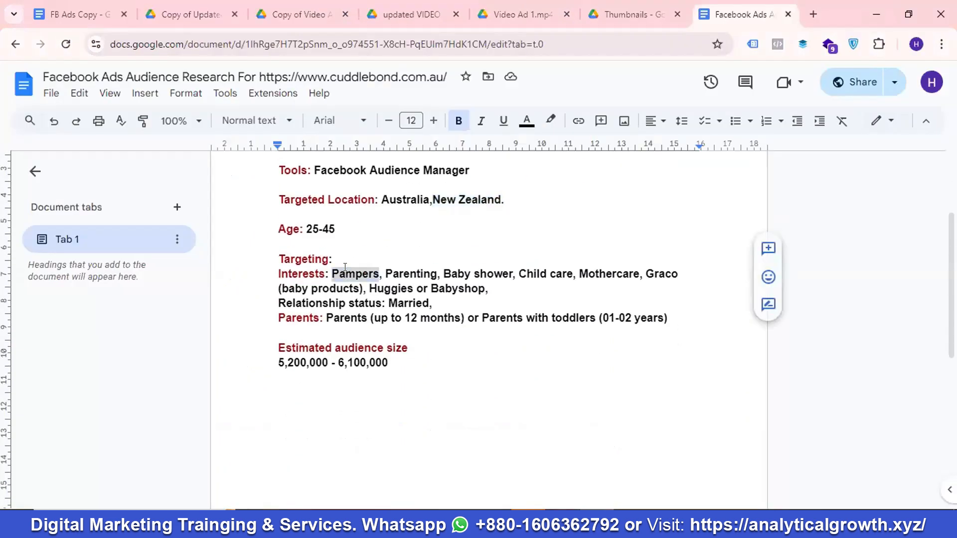
right_click(345, 267)
left_click(389, 152)
key("alt+Tab")
- Look over the T-Shirt Carriers collection on the Cuddlebond website
left_click(432, 15)
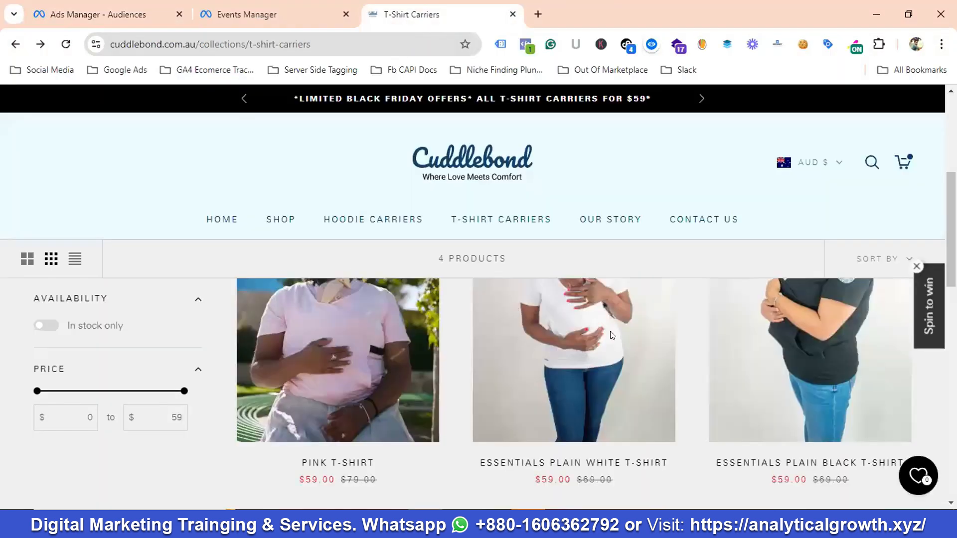
scroll(355, 319, "down", 3)
scroll(354, 319, "up", 3)
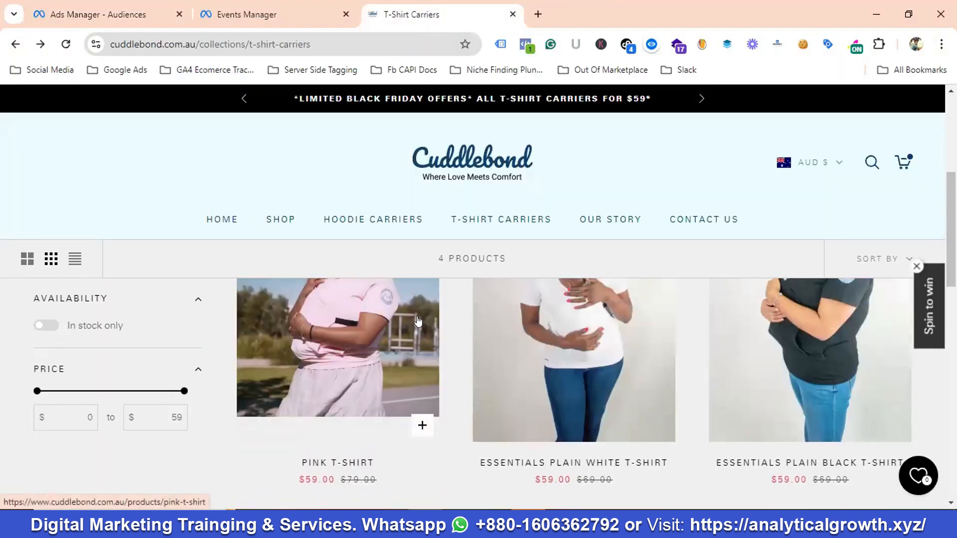
scroll(419, 321, "up", 3)
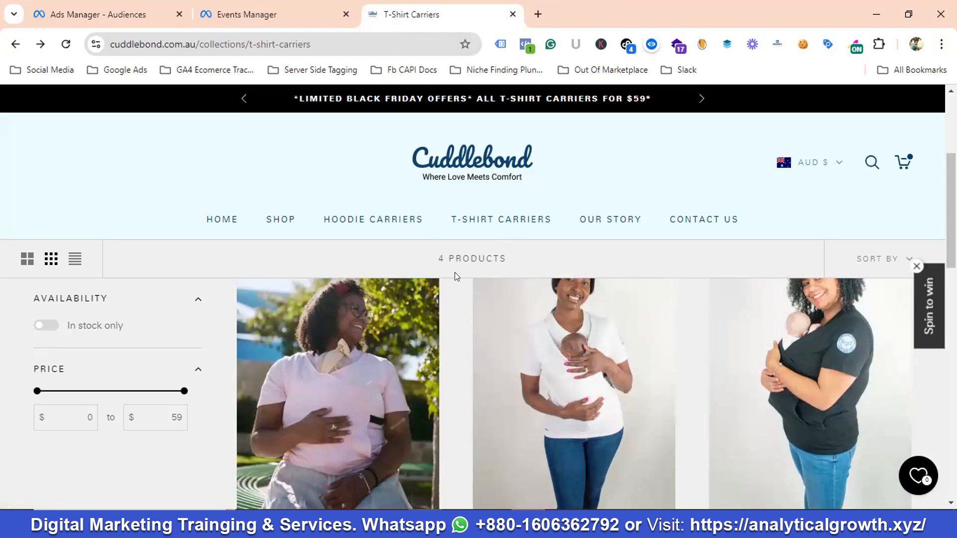
scroll(414, 257, "up", 2)
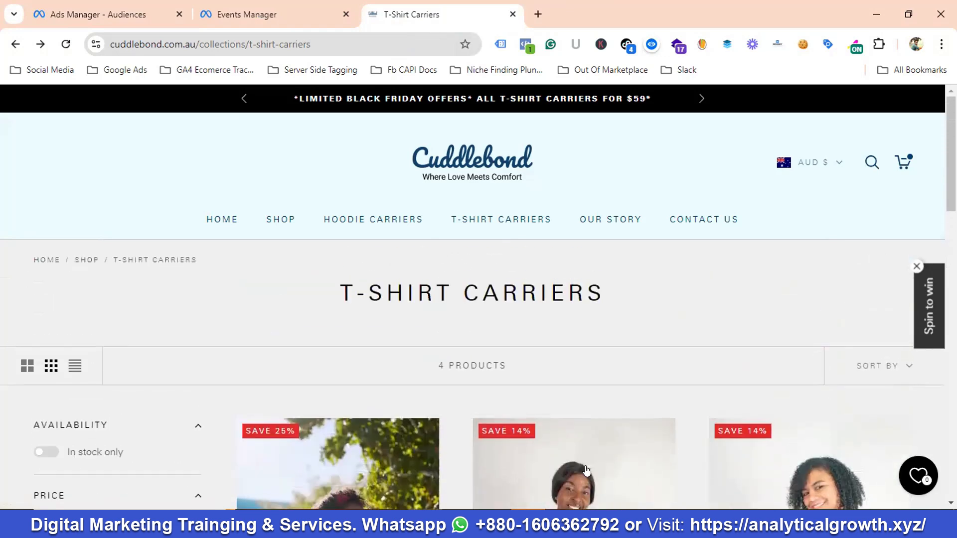
- Copy "Pampers" again from the research document and add the interest Pampers (children & parenting) to the saved audience's detailed targeting
key("alt+Tab")
double_click(357, 273)
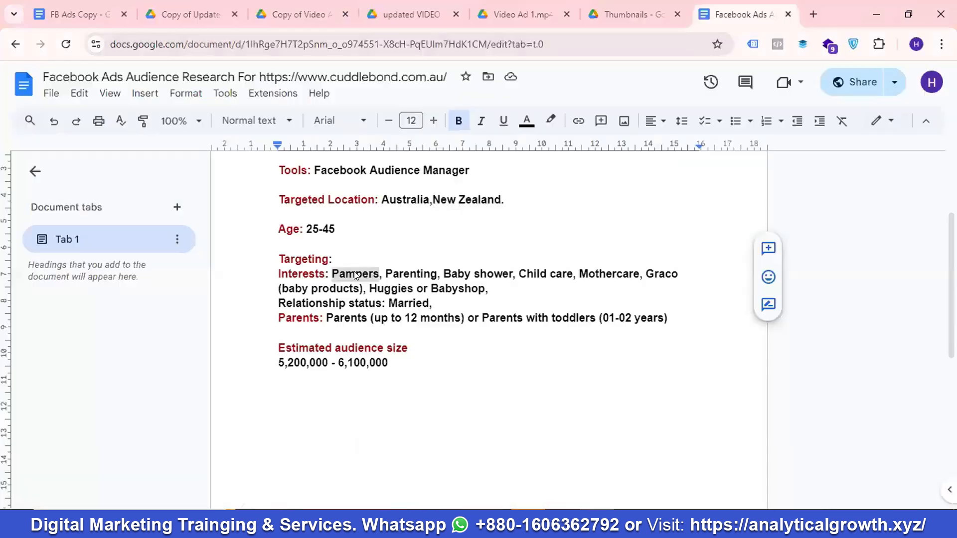
right_click(357, 274)
left_click(398, 154)
key("alt+Tab")
left_click(299, 14)
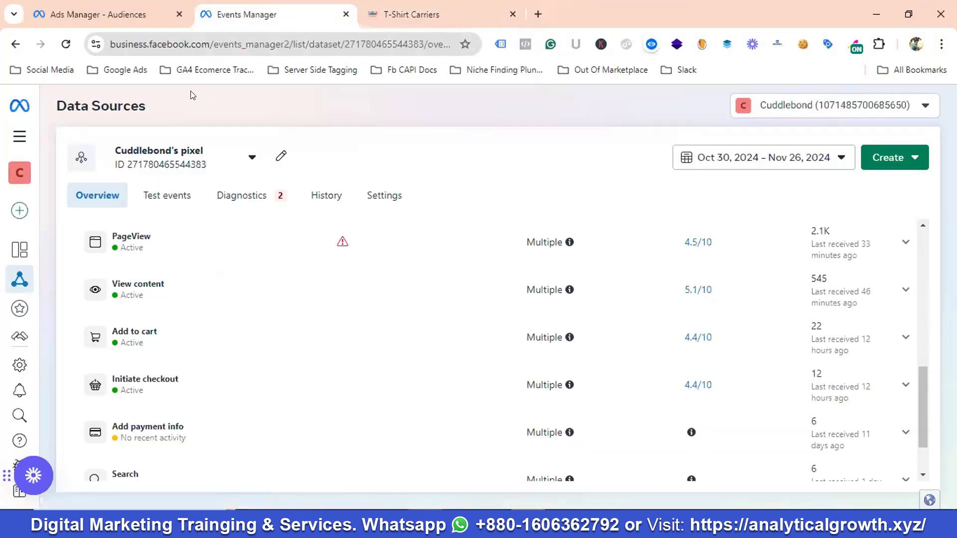
left_click(125, 15)
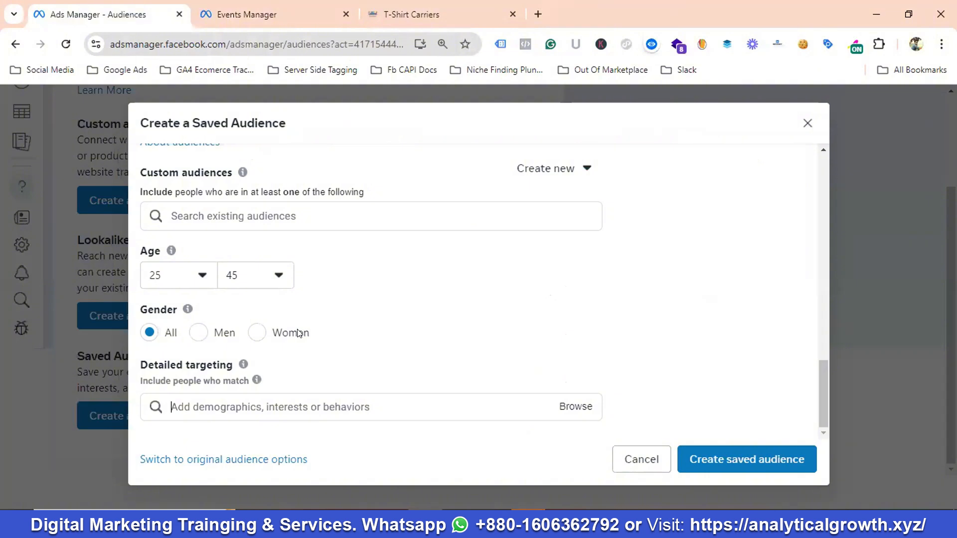
key("ctrl+v")
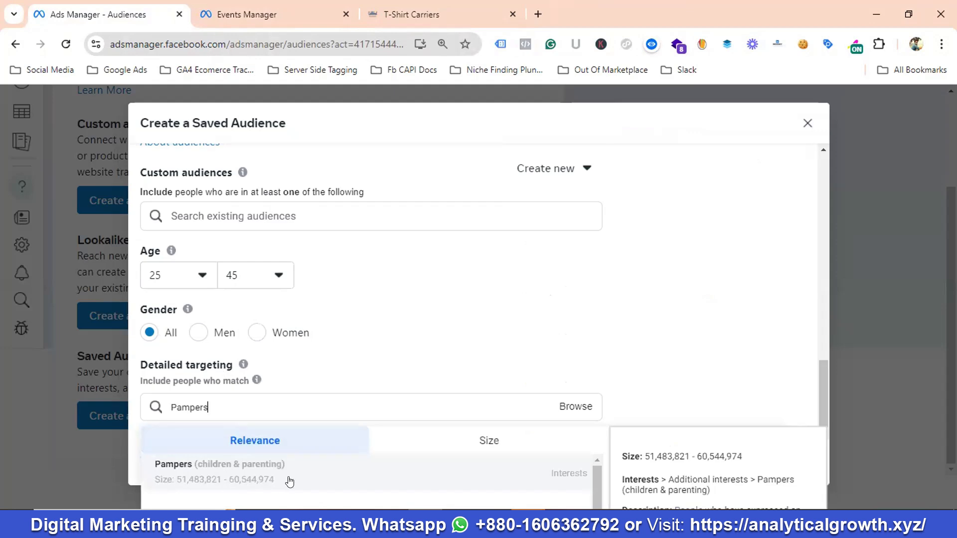
left_click(180, 474)
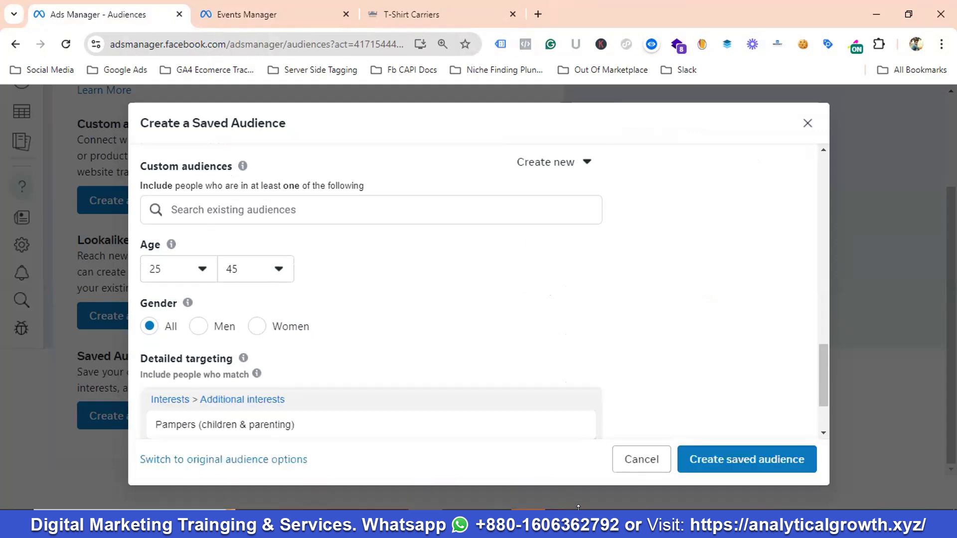
- Copy "Parenting" from the research document and add the interest Parenting (children & parenting) to the saved audience's detailed targeting
key("alt+Tab")
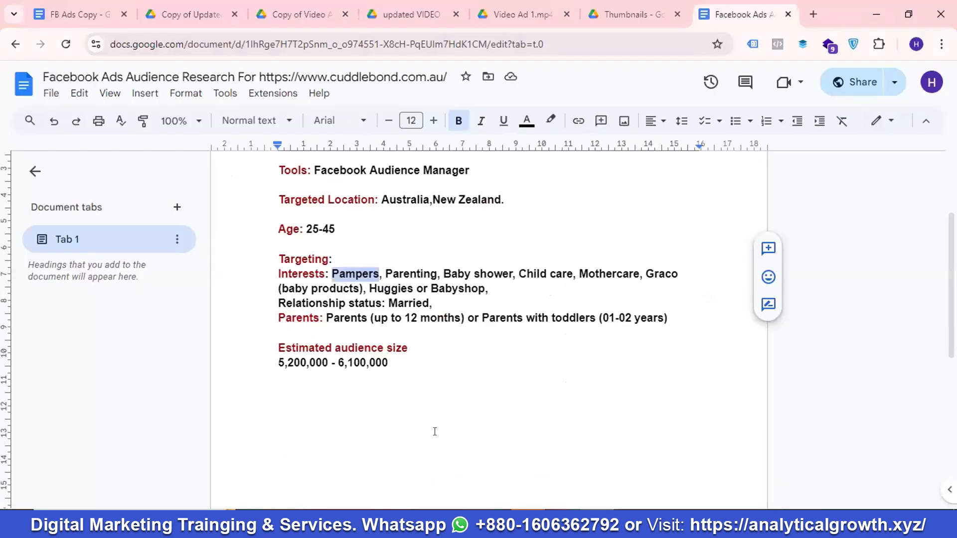
left_click(408, 272)
double_click(408, 272)
right_click(408, 272)
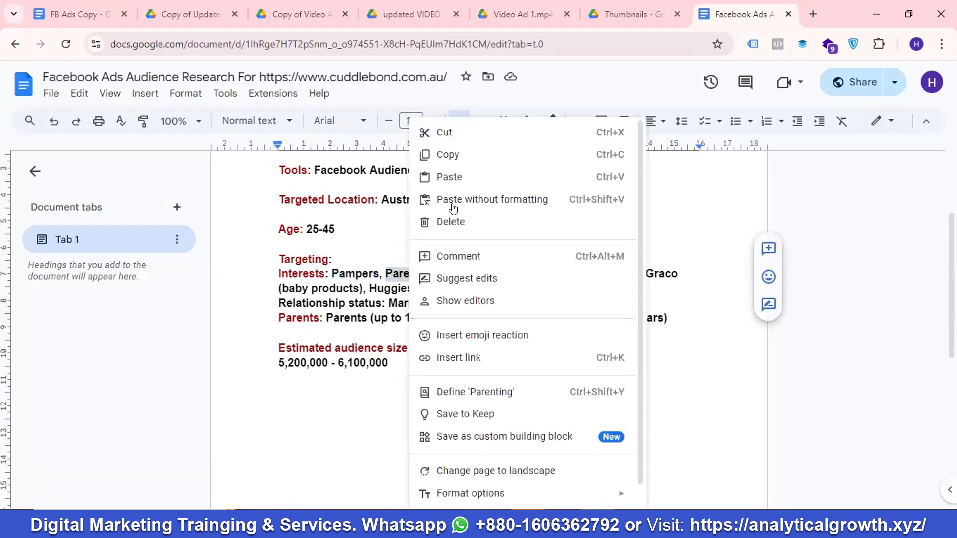
left_click(449, 155)
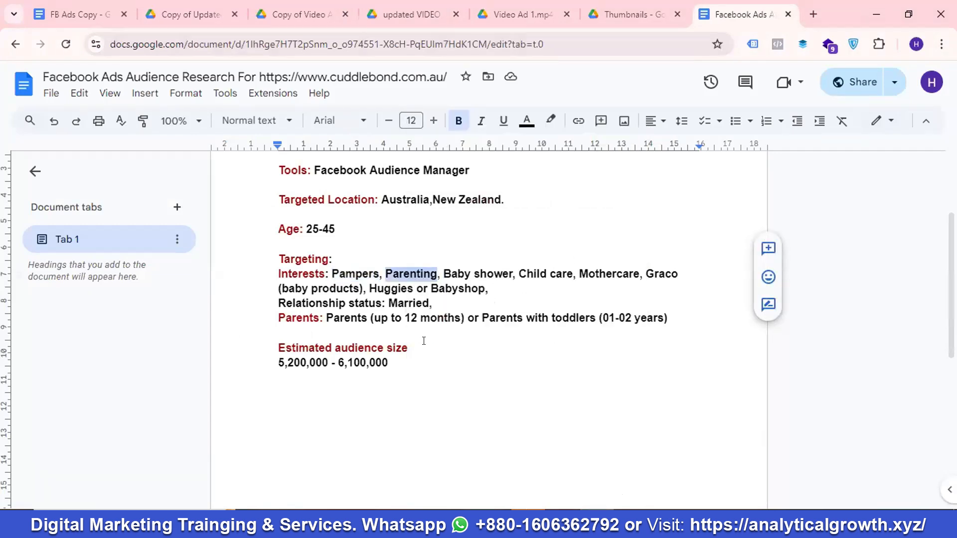
key("alt+Tab")
scroll(214, 367, "down", 3)
left_click(213, 367)
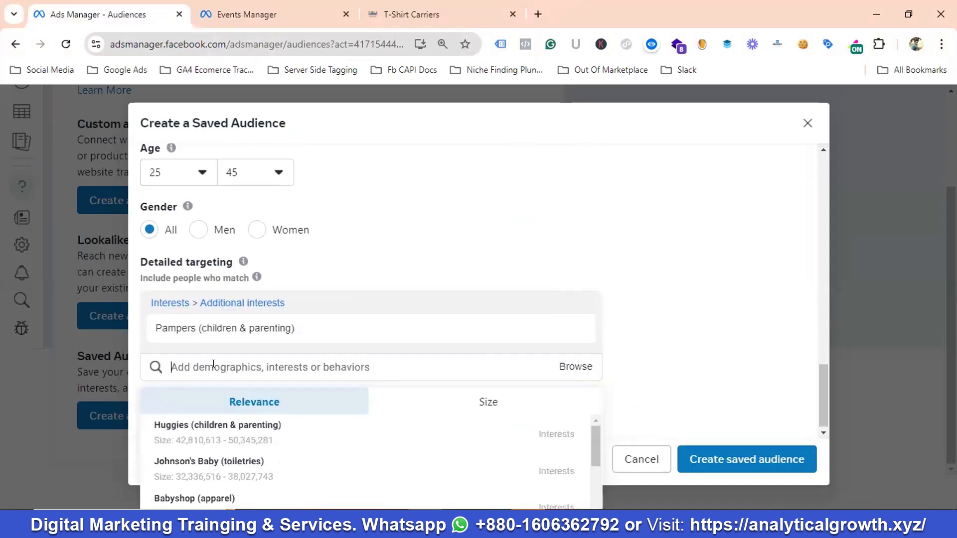
key("ctrl+v")
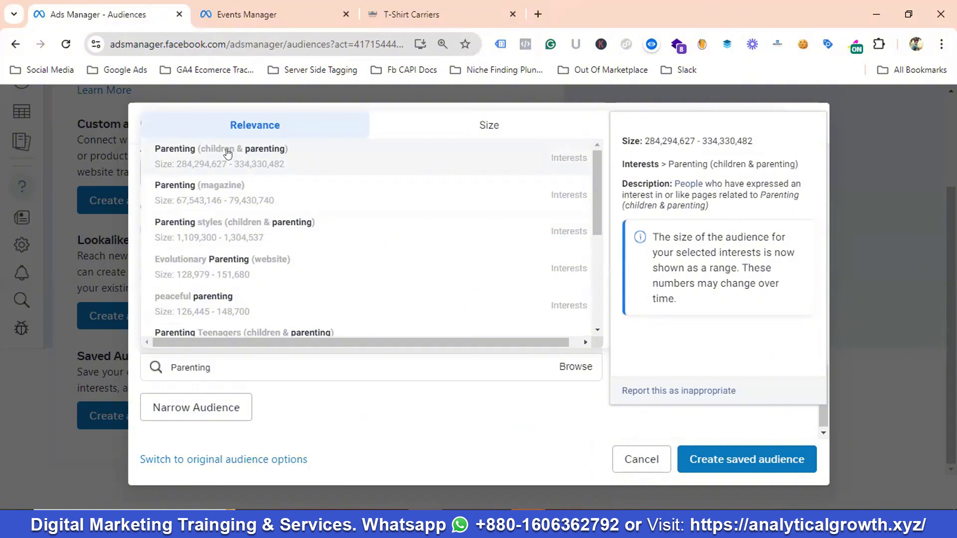
left_click(228, 152)
- Copy "Baby shower" from the research document and add the interest Baby shower (children & parenting) to the saved audience's detailed targeting
key("alt+Tab")
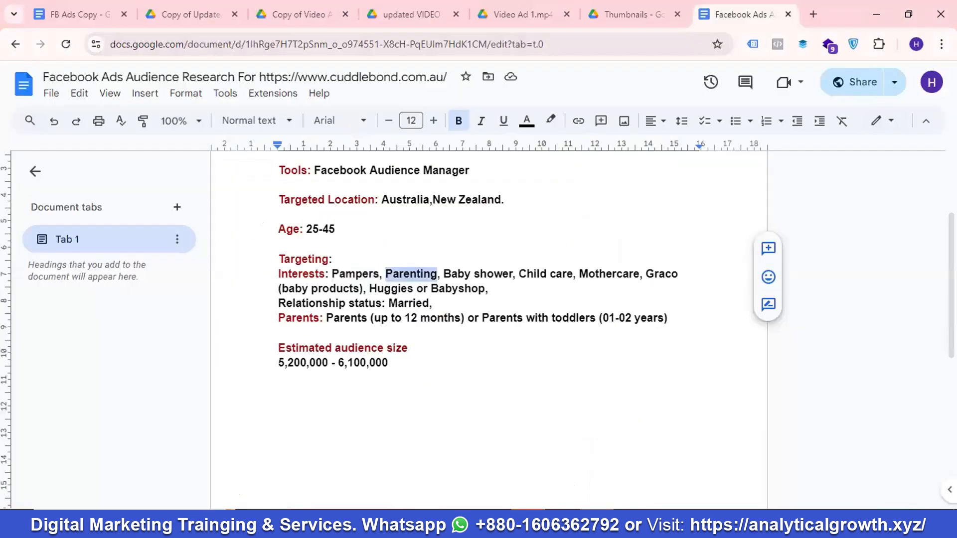
left_click_drag(442, 268, 509, 268)
right_click(494, 268)
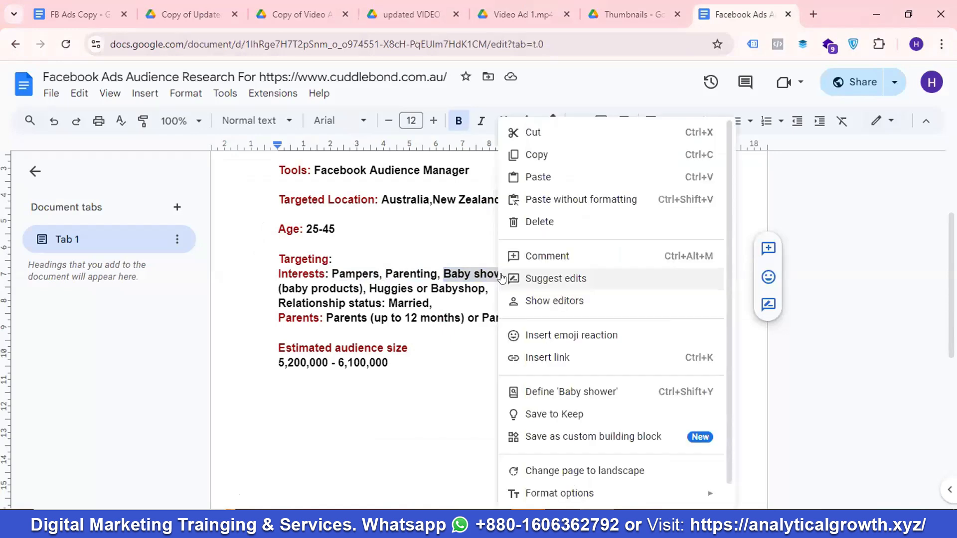
left_click(544, 154)
key("alt+Tab")
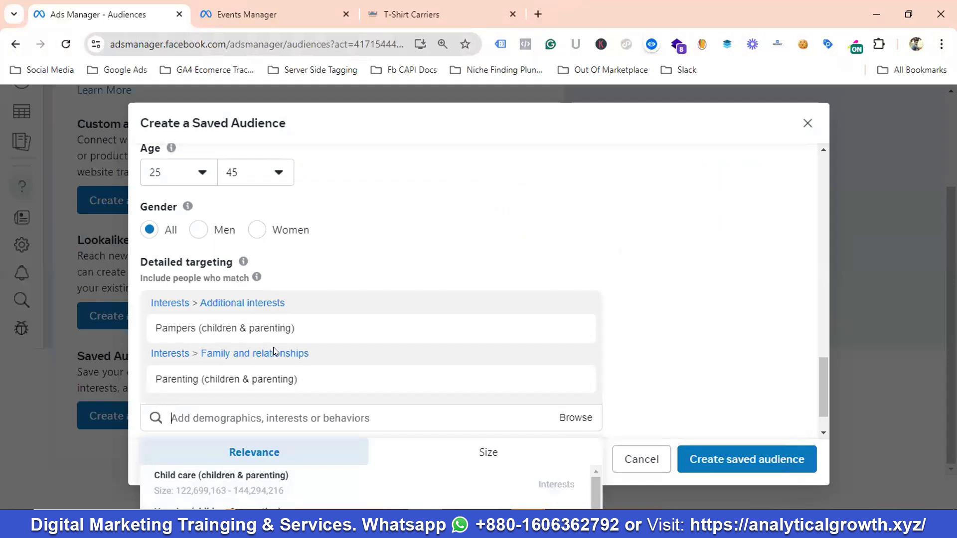
key("ctrl+v")
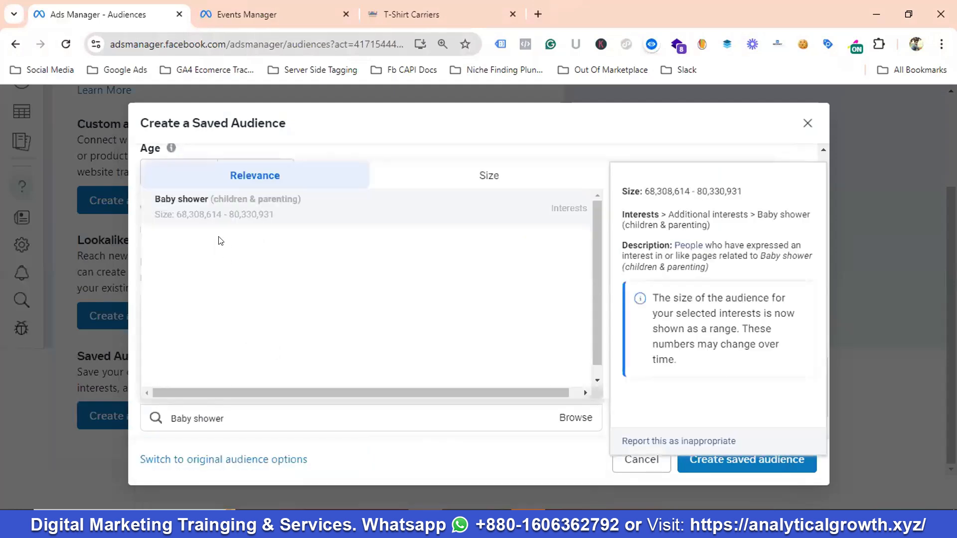
left_click(197, 205)
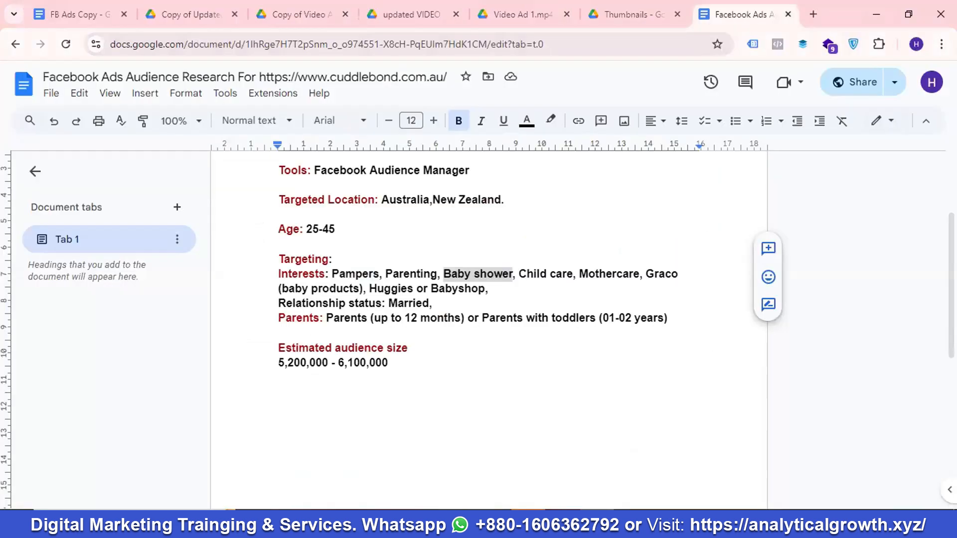
- Copy the interest "Child care" from the Facebook Ads Audience Research document
key("alt+Tab")
left_click_drag(518, 272, 571, 268)
right_click(557, 267)
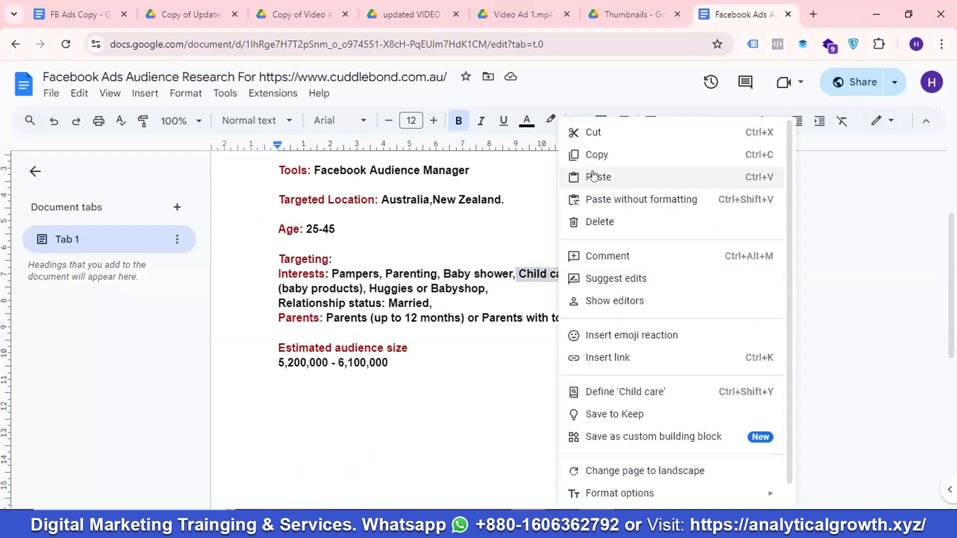
left_click(595, 153)
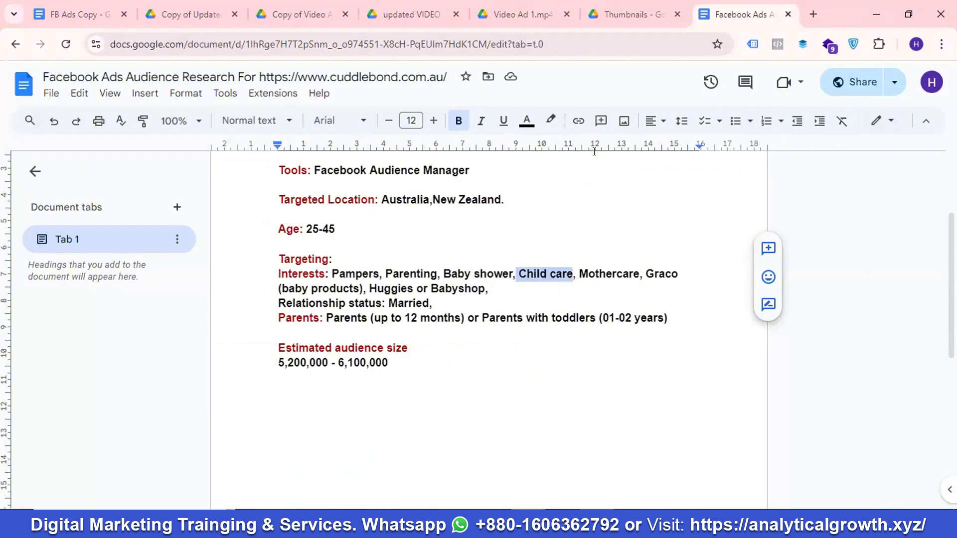
- Return to the saved audience in Ads Manager and add the interest Child care (children & parenting) to its detailed targeting
key("alt+Tab")
scroll(229, 344, "down", 2)
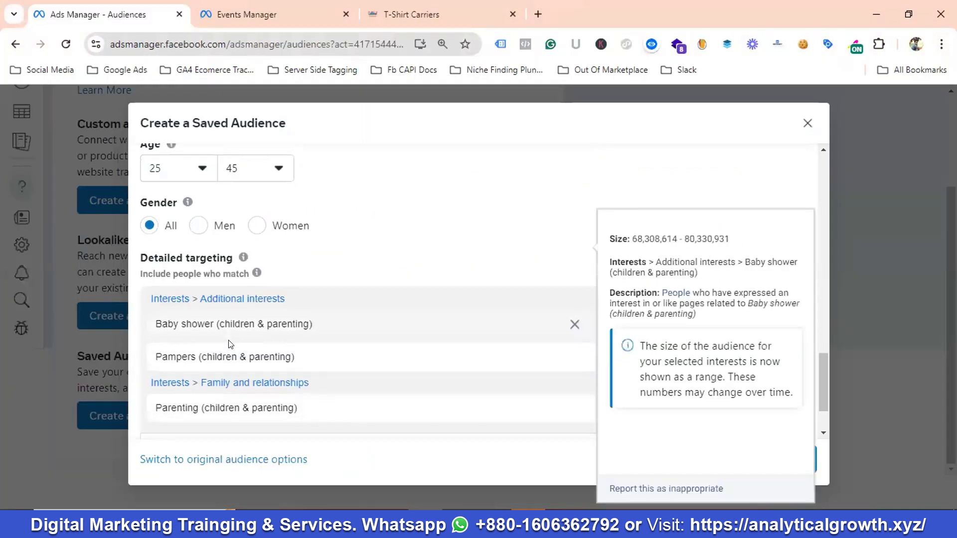
left_click(218, 375)
left_click(208, 364)
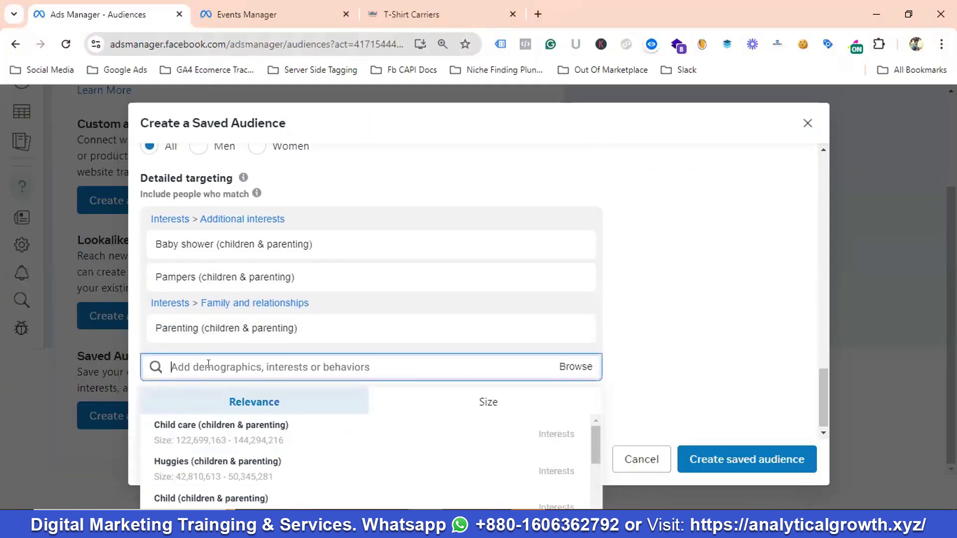
key("ctrl+v")
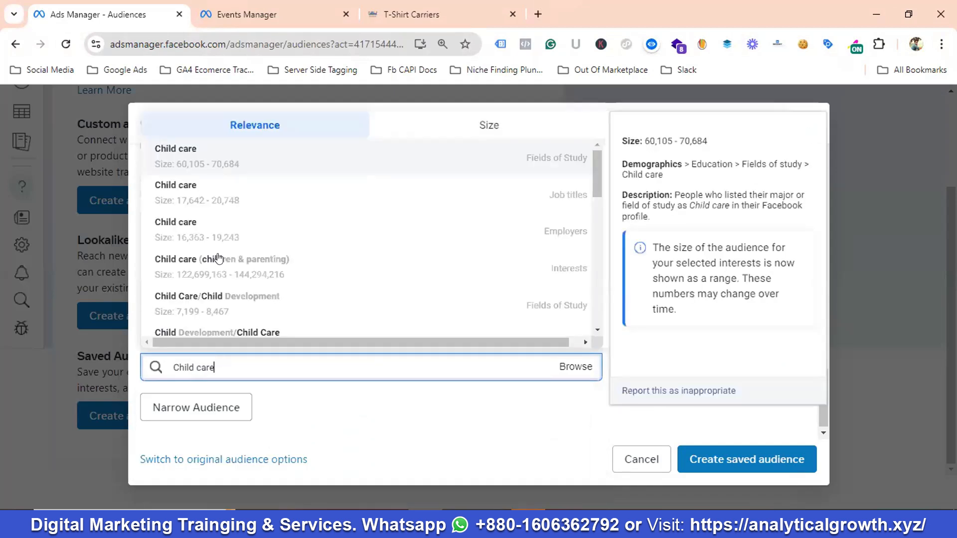
left_click(208, 154)
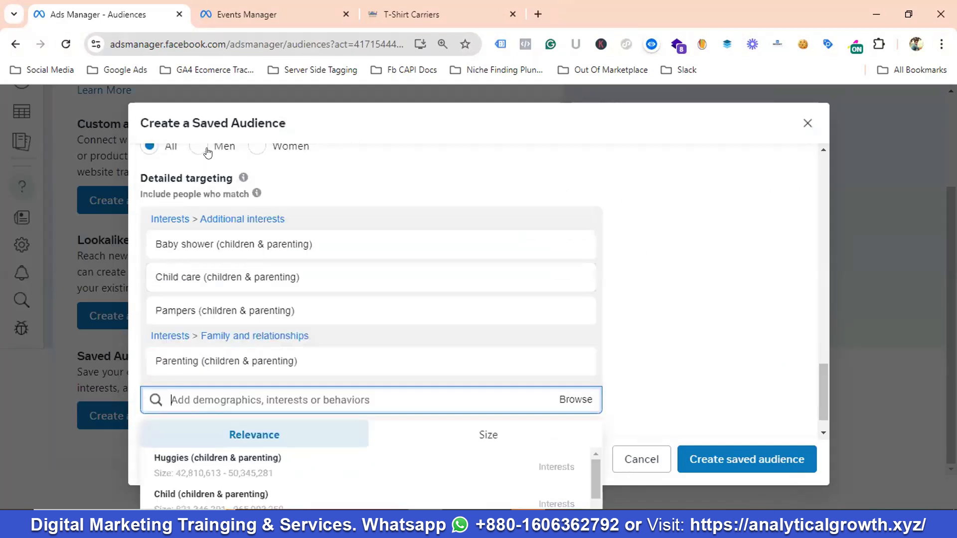
- Copy "Mothercare" from the research document and add the interest Mothercare (retailer) to the saved audience's detailed targeting
key("alt+Tab")
right_click(599, 278)
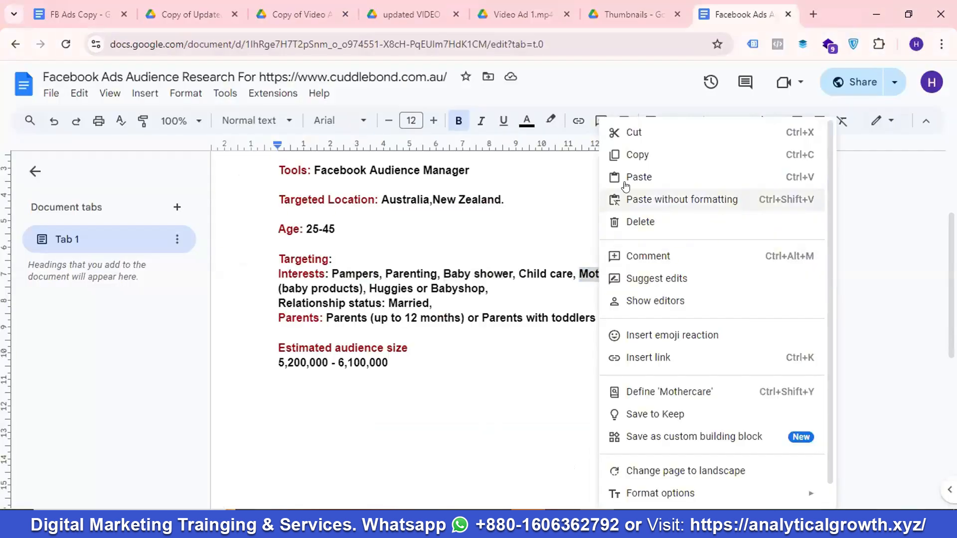
left_click(634, 154)
key("alt+Tab")
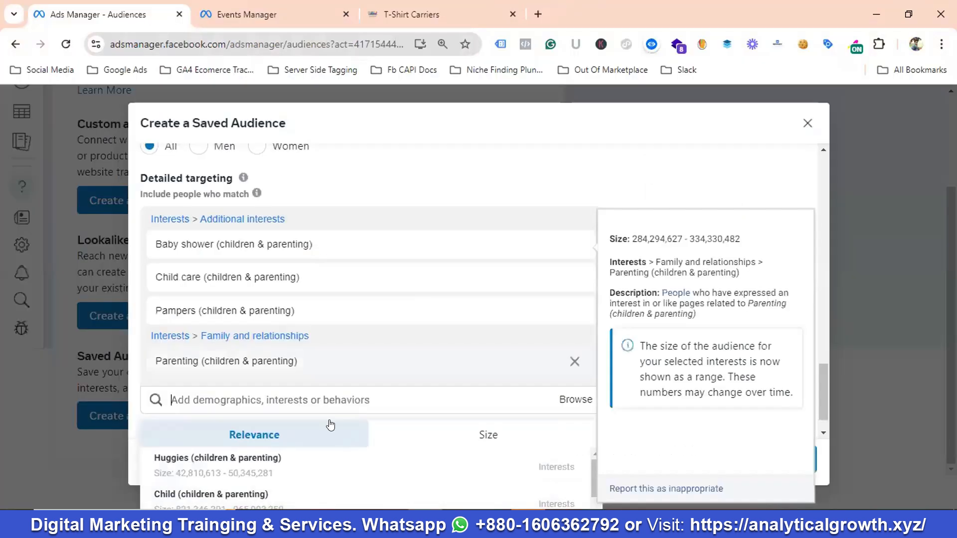
left_click(207, 398)
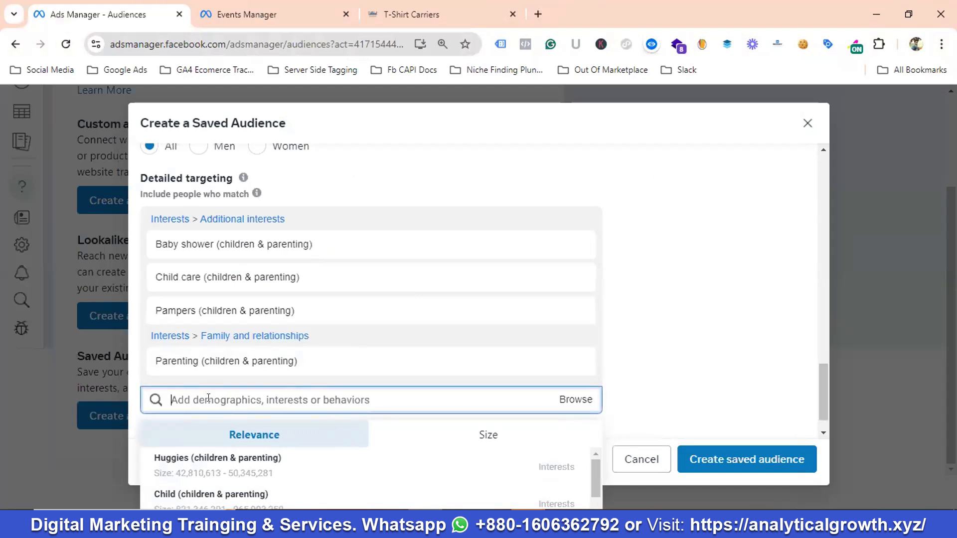
key("ctrl+v")
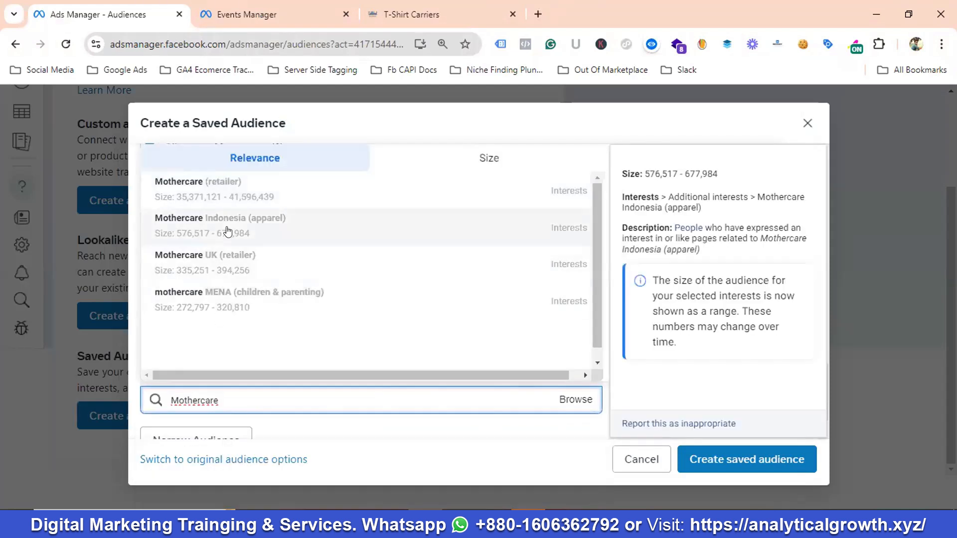
left_click(189, 186)
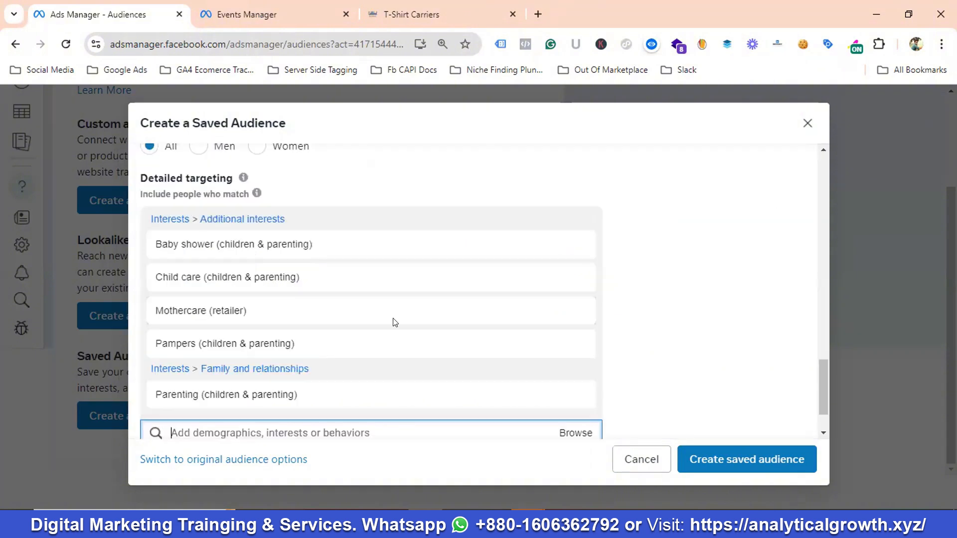
- Copy "Graco" from the research document and add the interest Graco (baby products) to the saved audience's detailed targeting
key("alt+Tab")
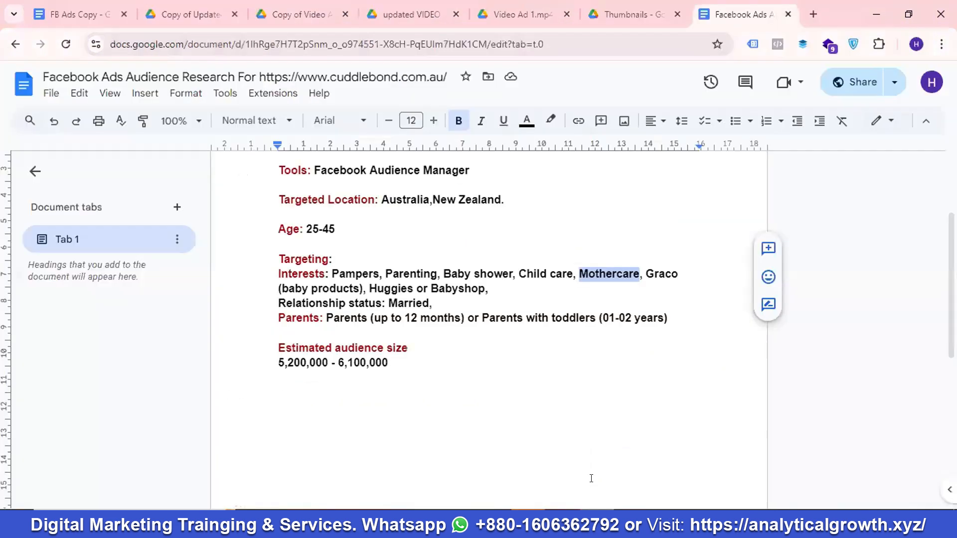
double_click(658, 272)
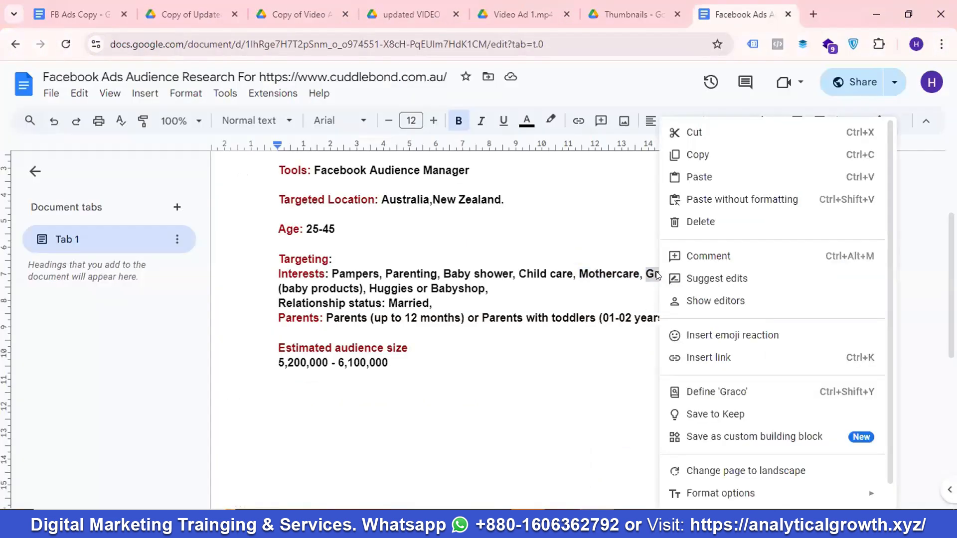
right_click(659, 273)
left_click(700, 155)
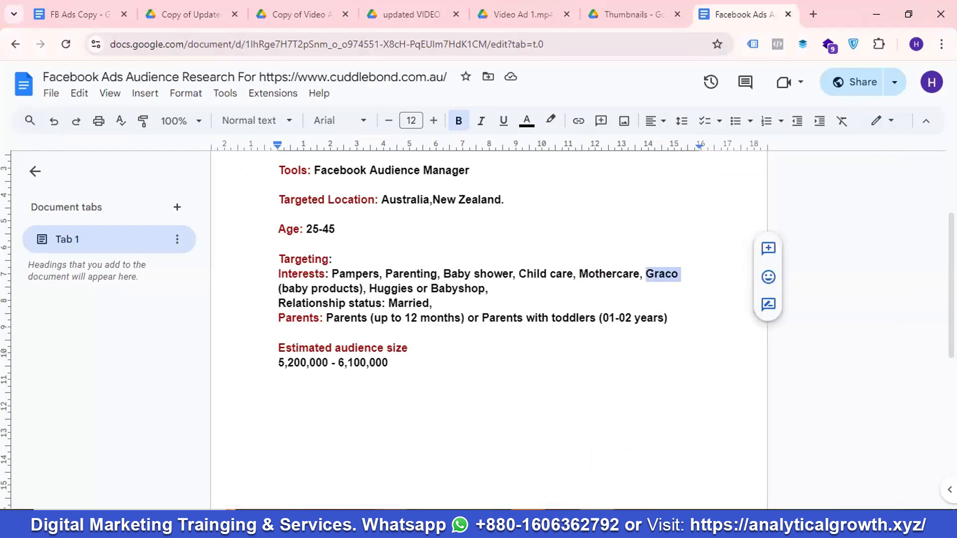
key("alt+Tab")
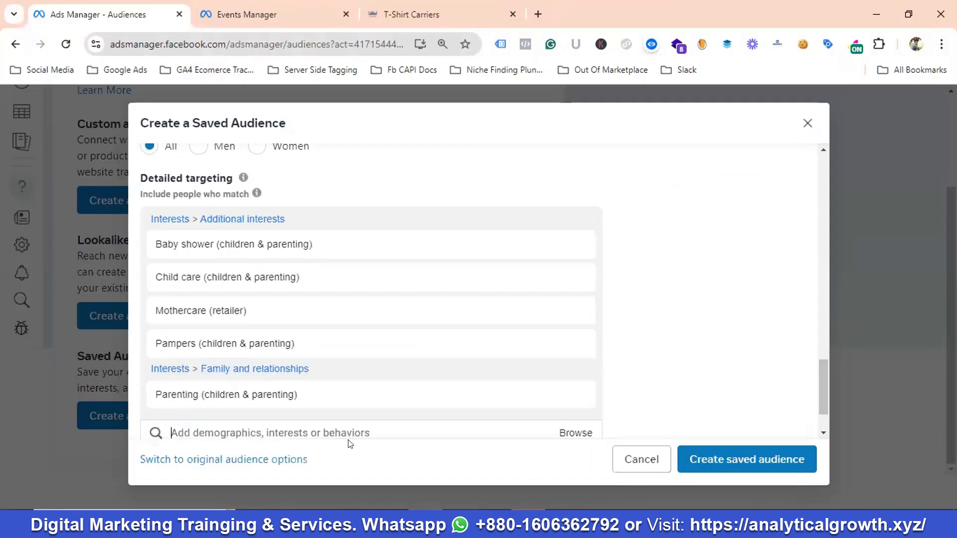
left_click(253, 432)
key("ctrl+v")
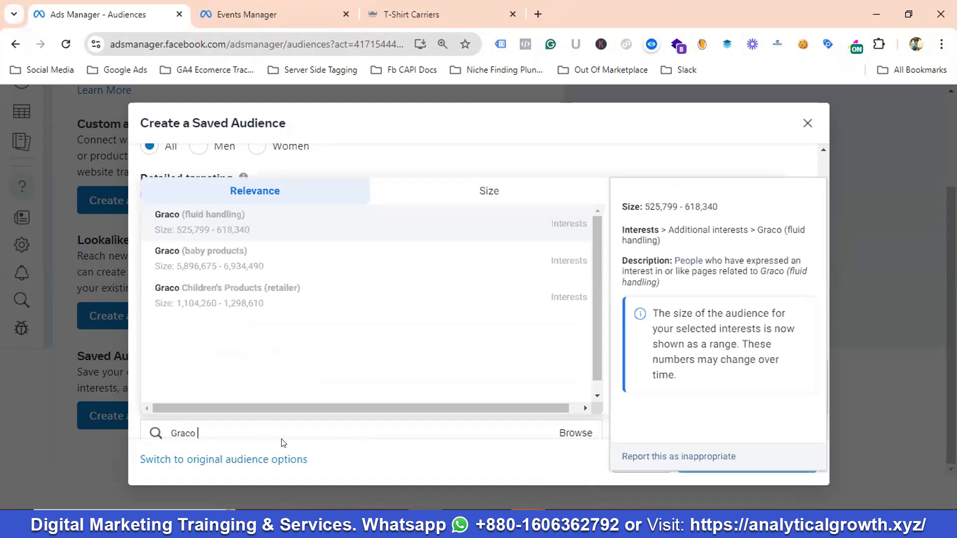
left_click(195, 257)
- Copy "Huggies" from the research document and add the interest Huggies (children & parenting) to the saved audience's detailed targeting
key("alt+Tab")
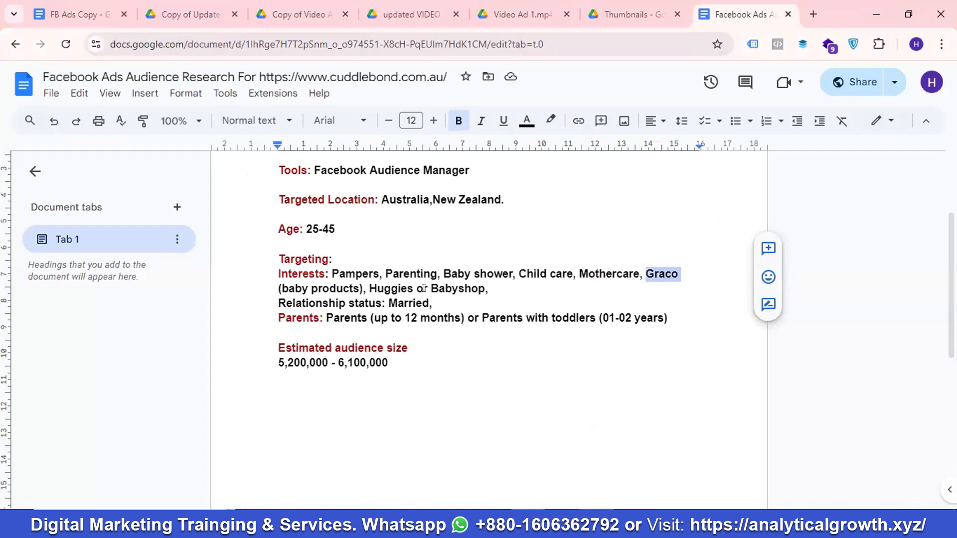
double_click(381, 288)
right_click(384, 286)
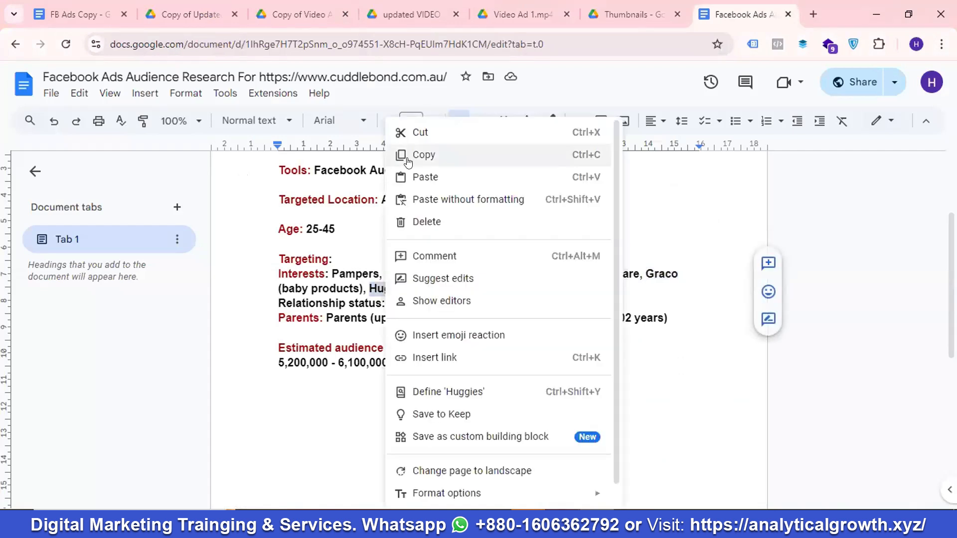
left_click(435, 155)
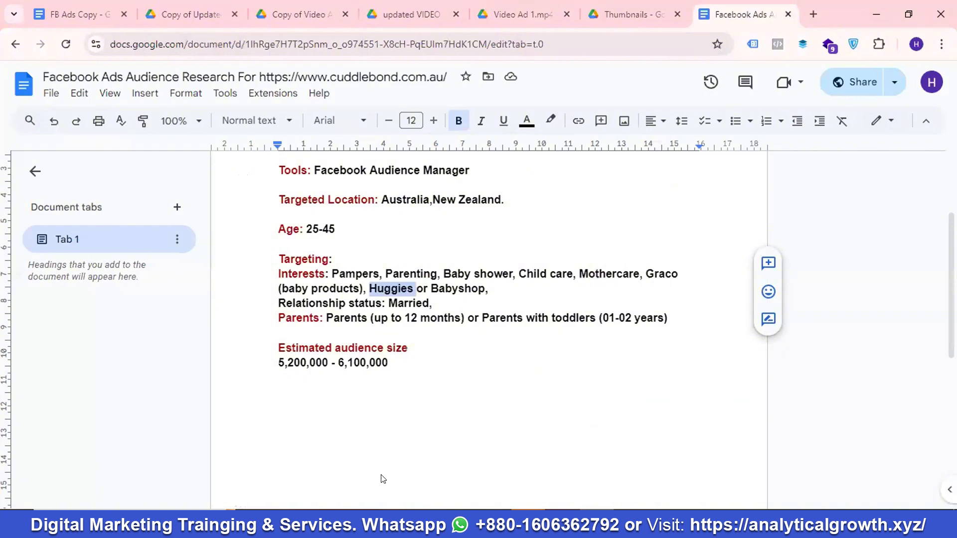
key("alt+Tab")
key("ctrl+v")
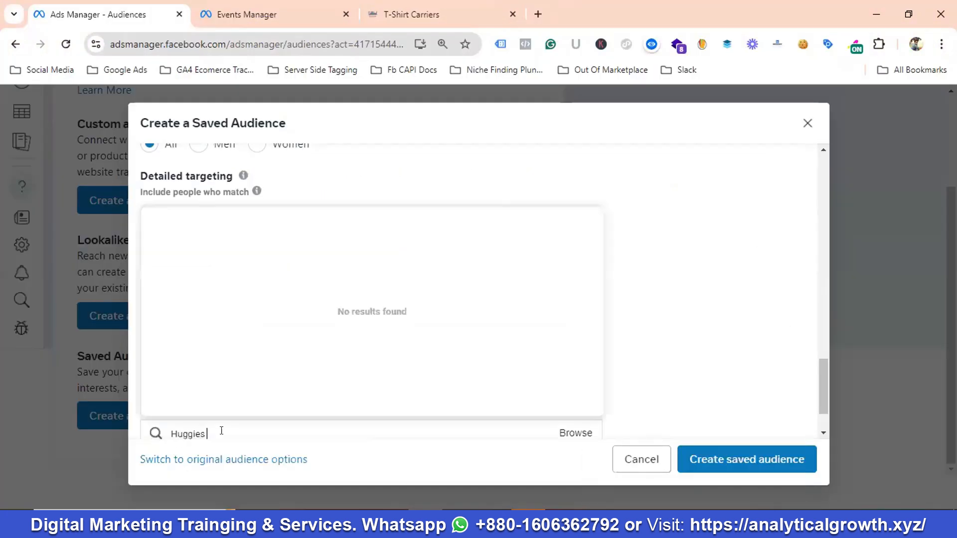
left_click(207, 219)
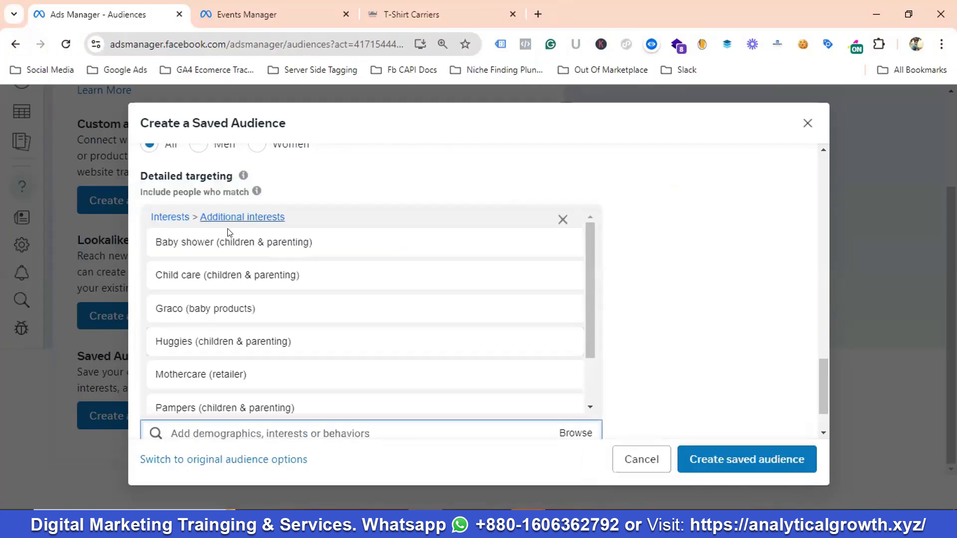
- Copy "Babyshop" from the research document and add the interest Babyshop (apparel) to the saved audience's detailed targeting
key("alt+Tab")
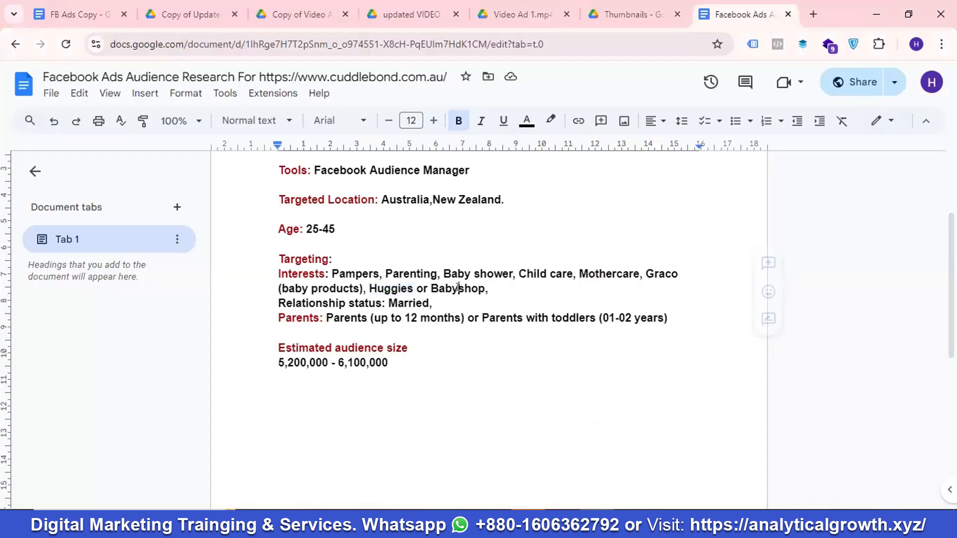
double_click(459, 289)
right_click(461, 289)
left_click(495, 154)
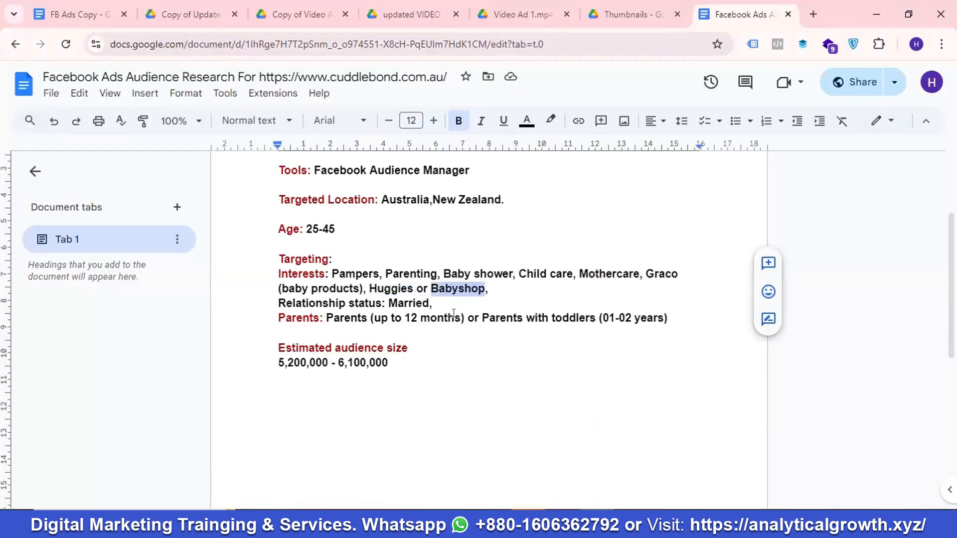
key("alt+Tab")
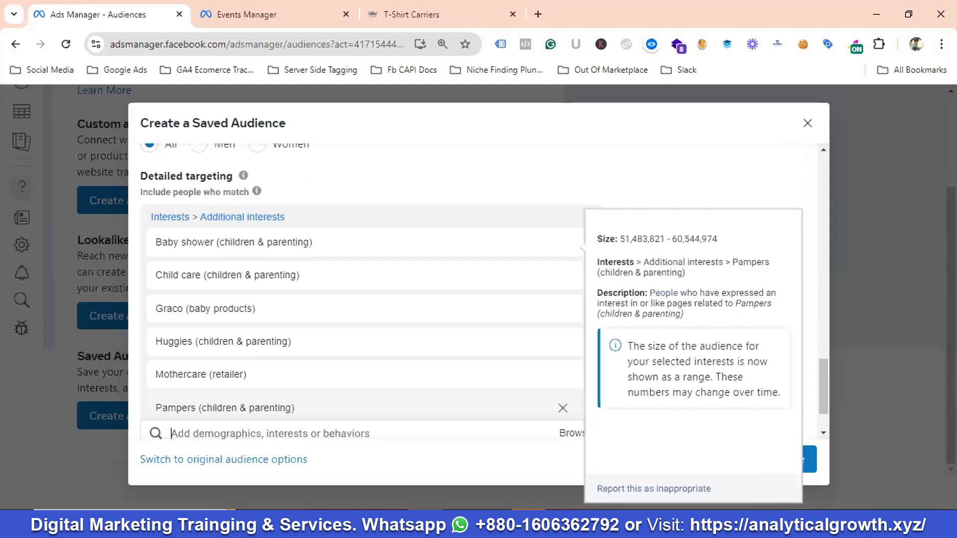
left_click(234, 435)
key("ctrl+v")
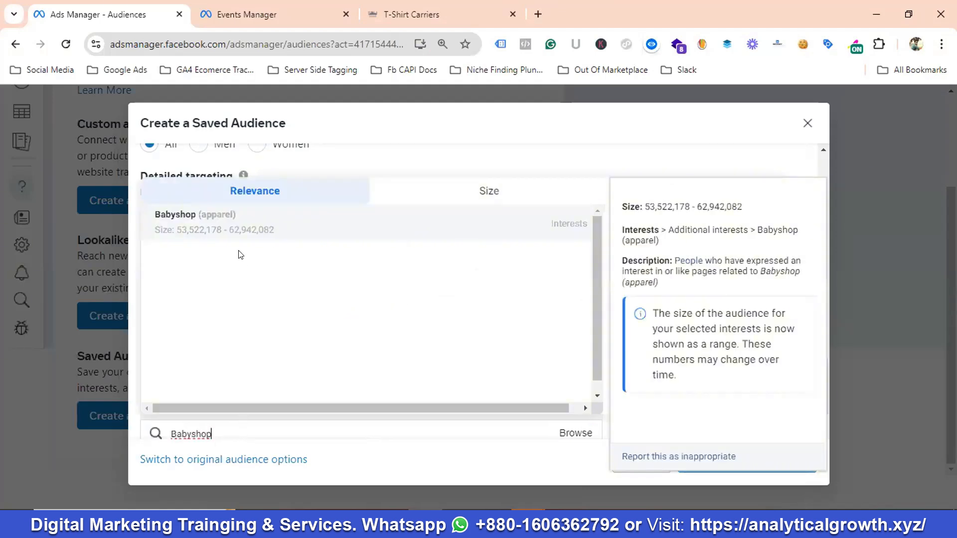
left_click(181, 222)
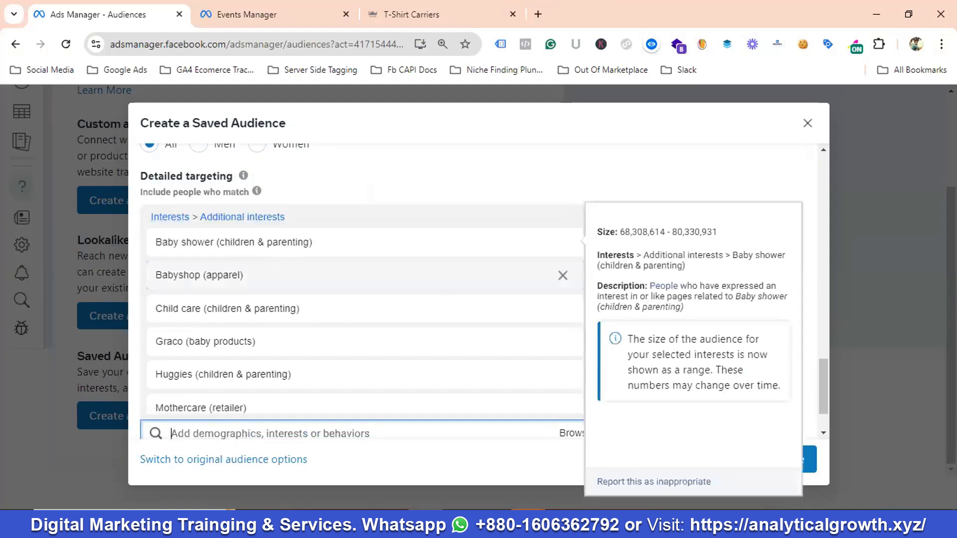
- Copy "Married" from the research document and add the relationship status Married to the saved audience's detailed targeting
key("alt+Tab")
scroll(424, 314, "down", 3)
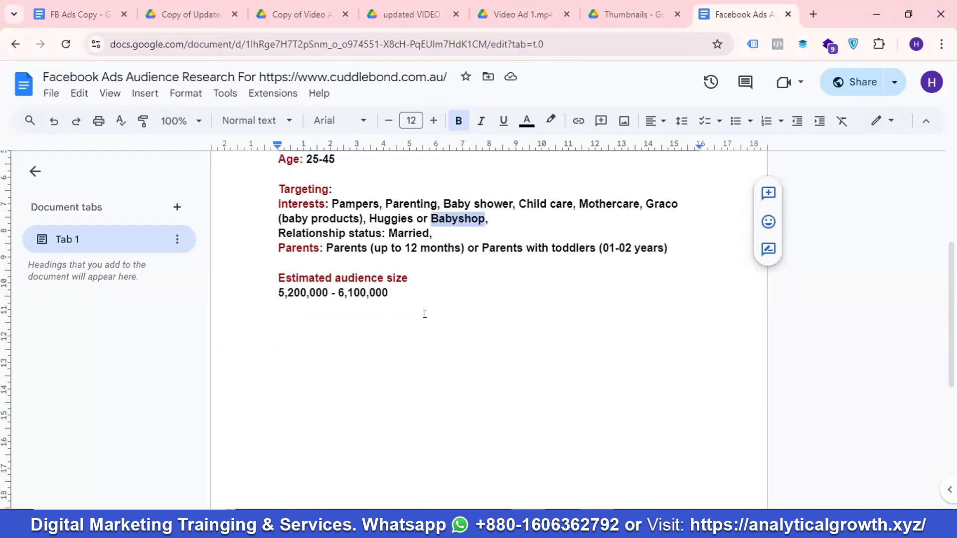
double_click(399, 233)
right_click(399, 232)
left_click(451, 155)
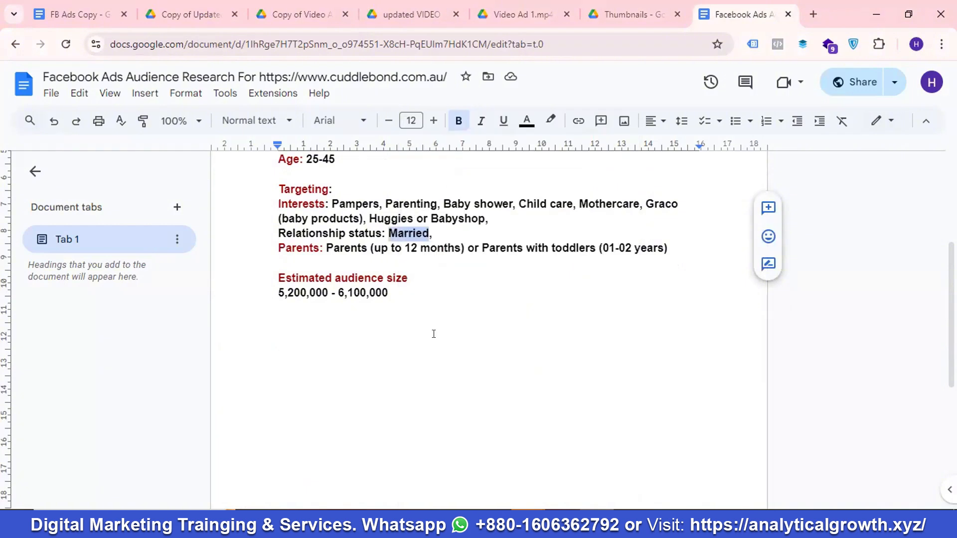
left_click(421, 523)
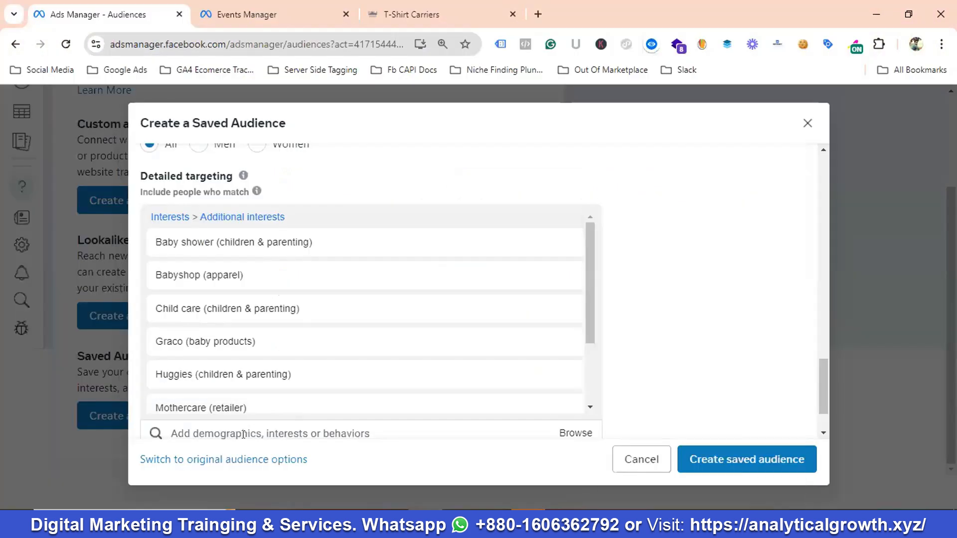
key("ctrl+v")
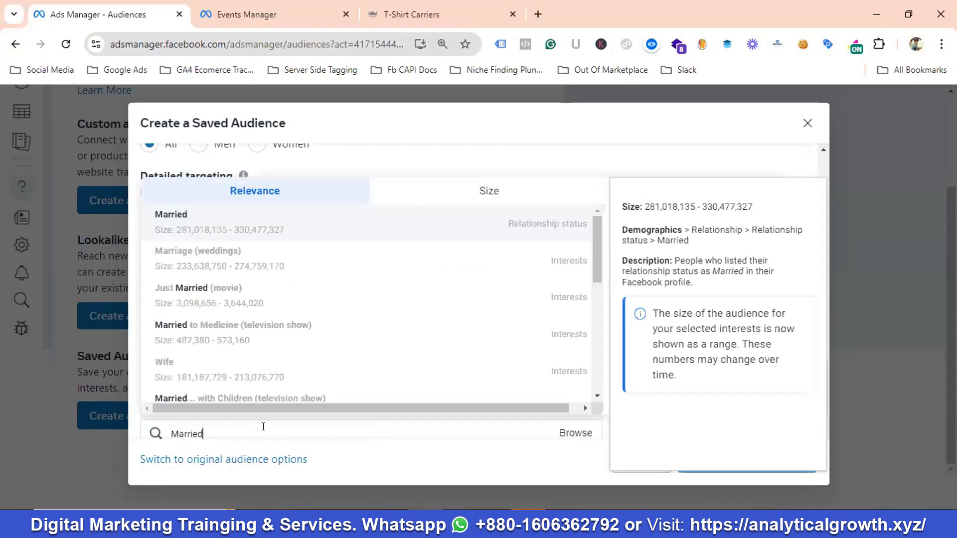
scroll(192, 248, "down", 2)
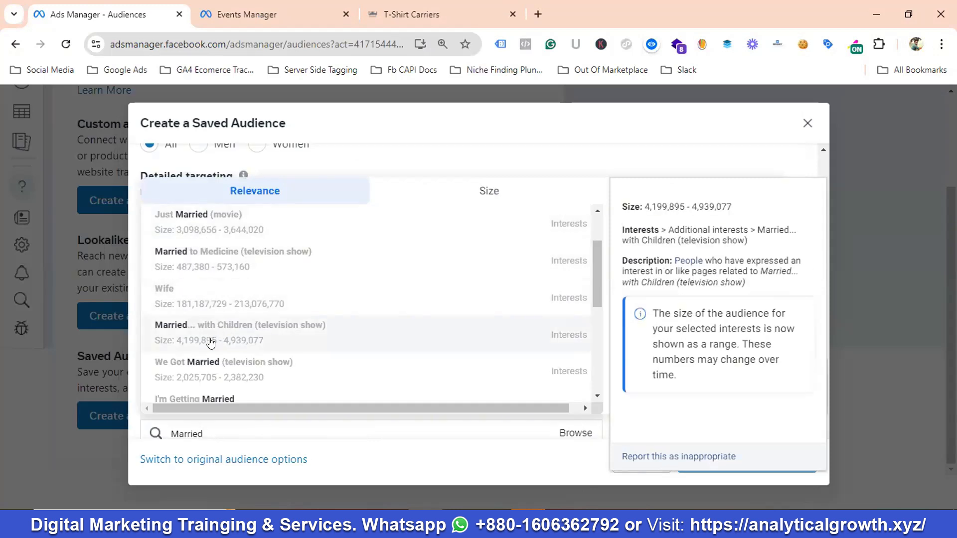
scroll(252, 342, "up", 2)
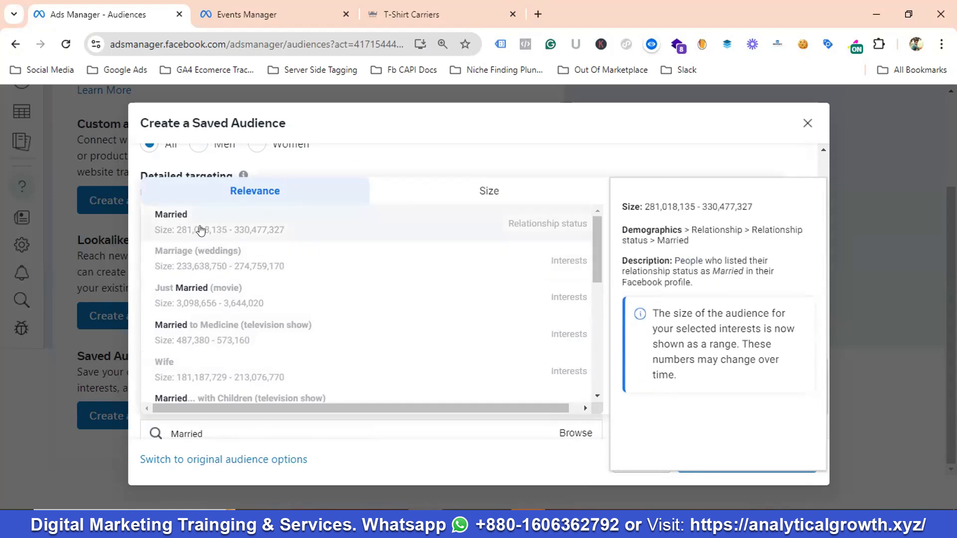
left_click(205, 226)
- Copy "Parents" from the research document and add the demographic Parents (up to 12 months) to the saved audience's detailed targeting
key("alt+Tab")
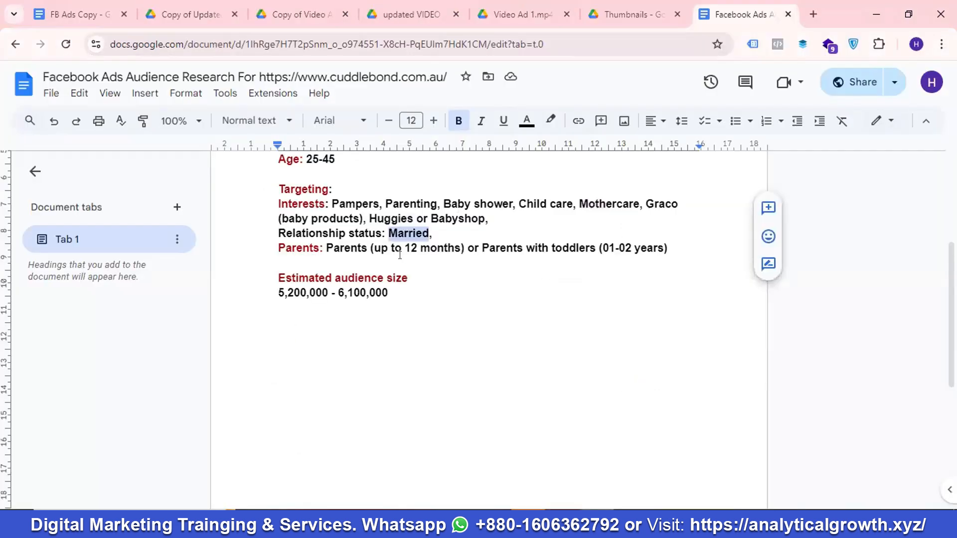
double_click(337, 245)
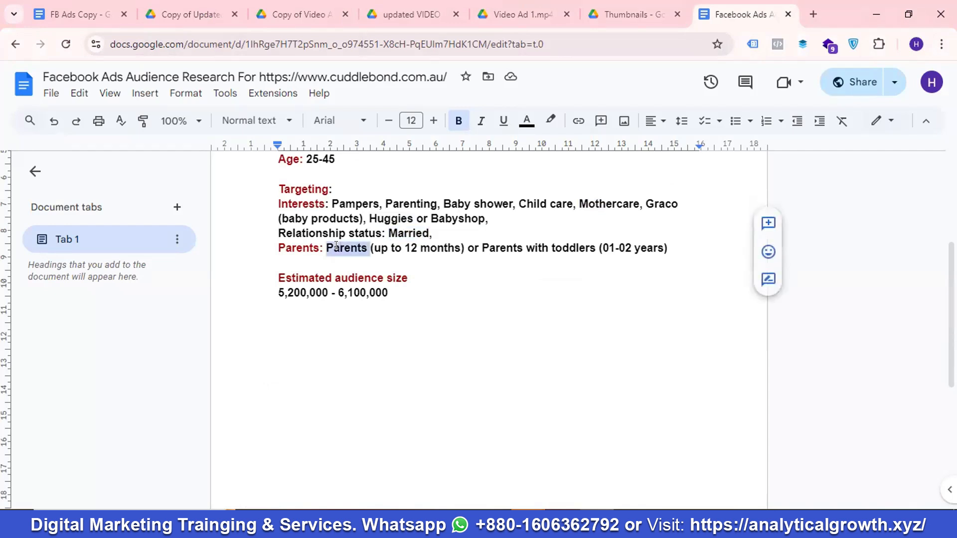
right_click(340, 248)
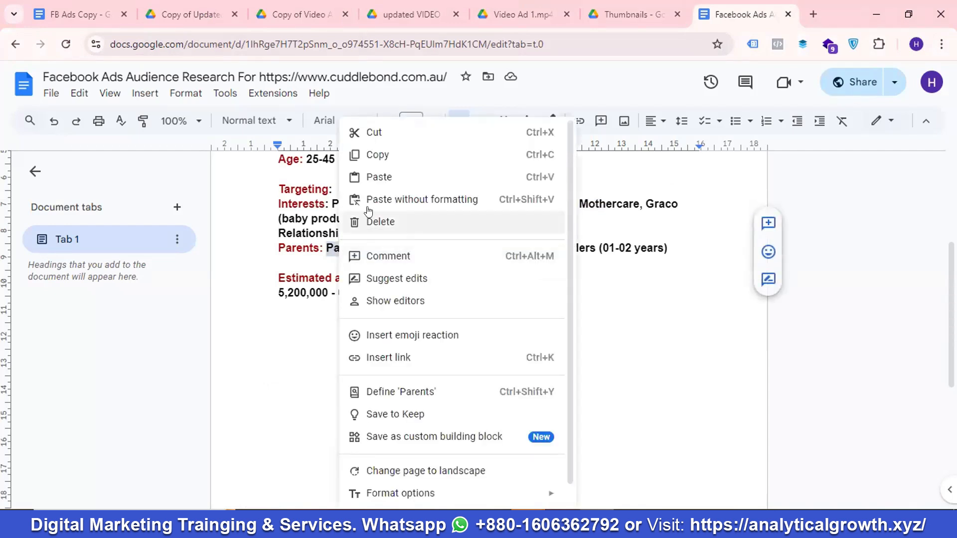
left_click(379, 155)
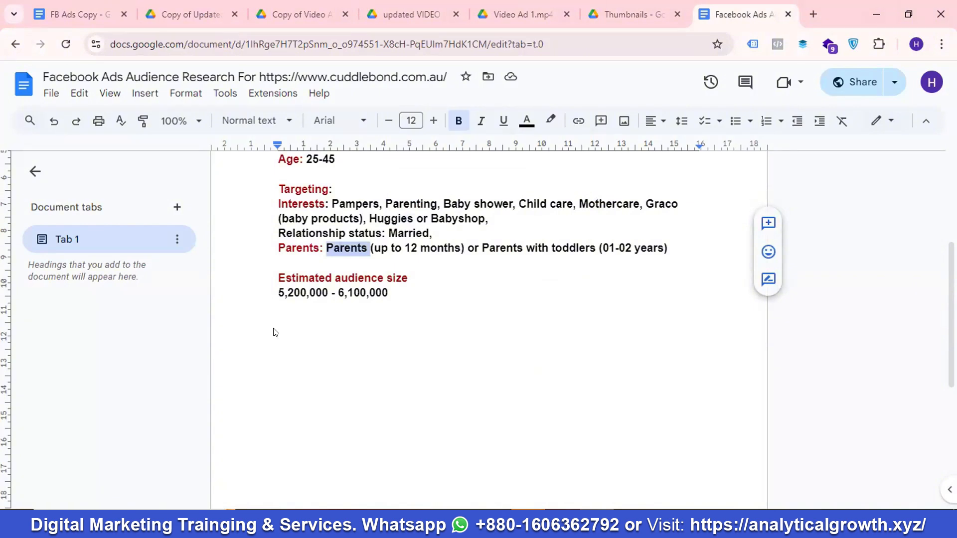
key("alt+Tab")
left_click(232, 425)
key("ctrl+v")
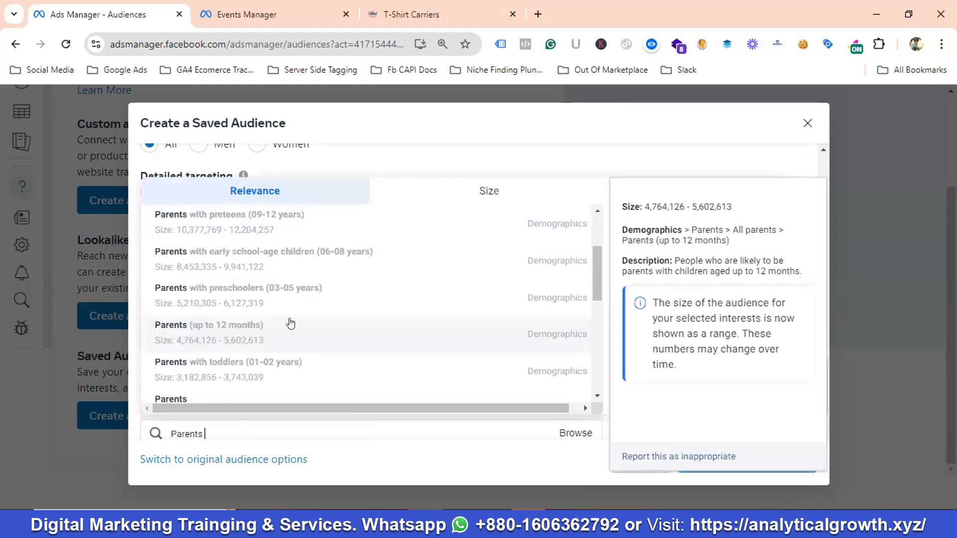
scroll(286, 324, "up", 3)
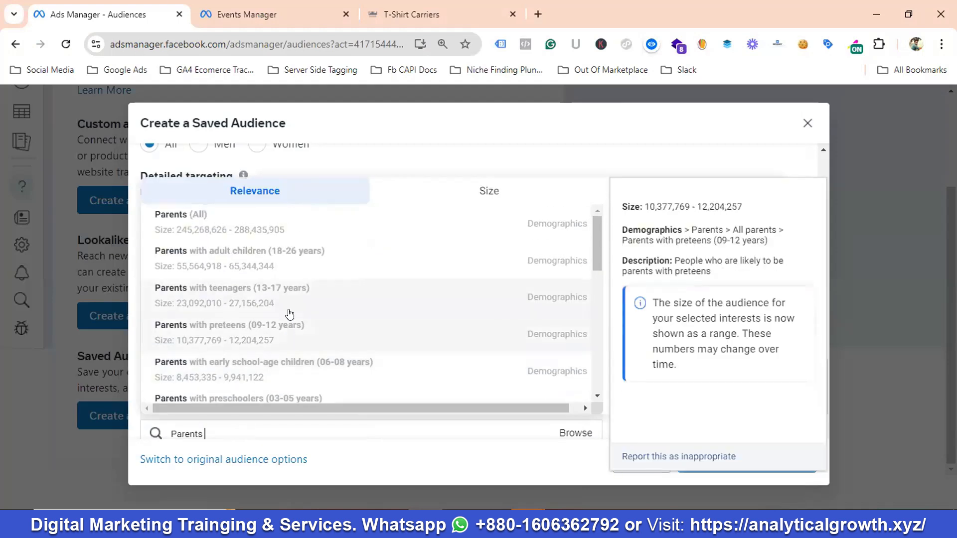
scroll(307, 297, "down", 4)
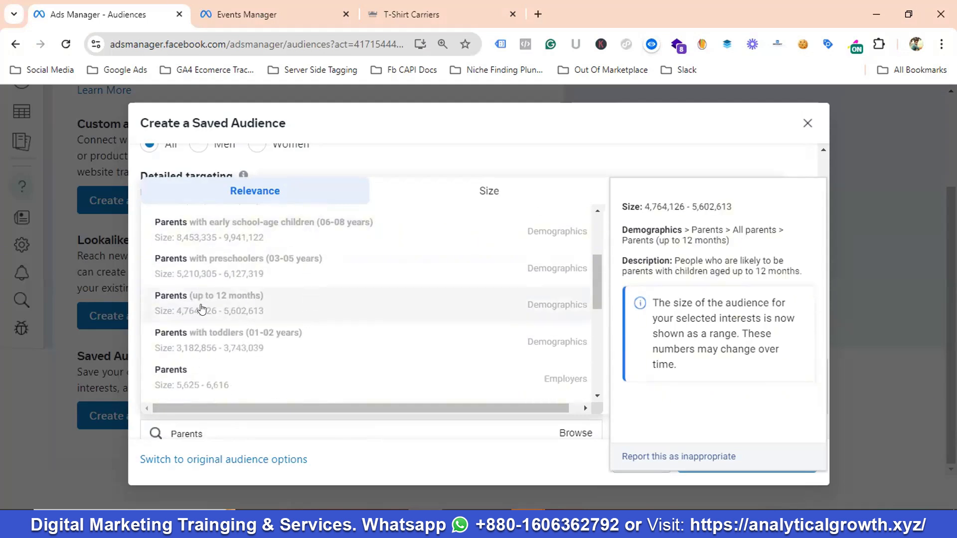
left_click(233, 309)
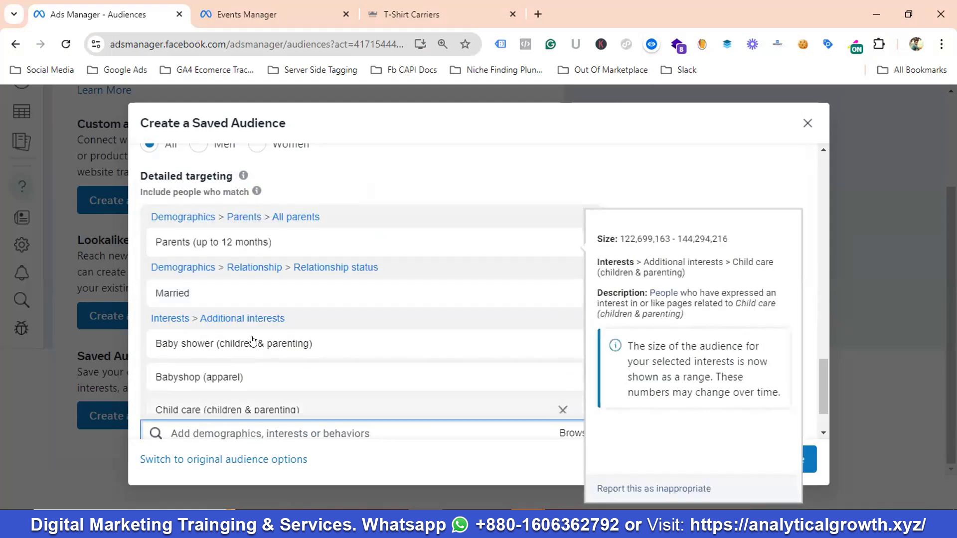
- Search the detailed targeting for "Parents" and add the demographic Parents with toddlers (01-02 years)
scroll(252, 343, "down", 5)
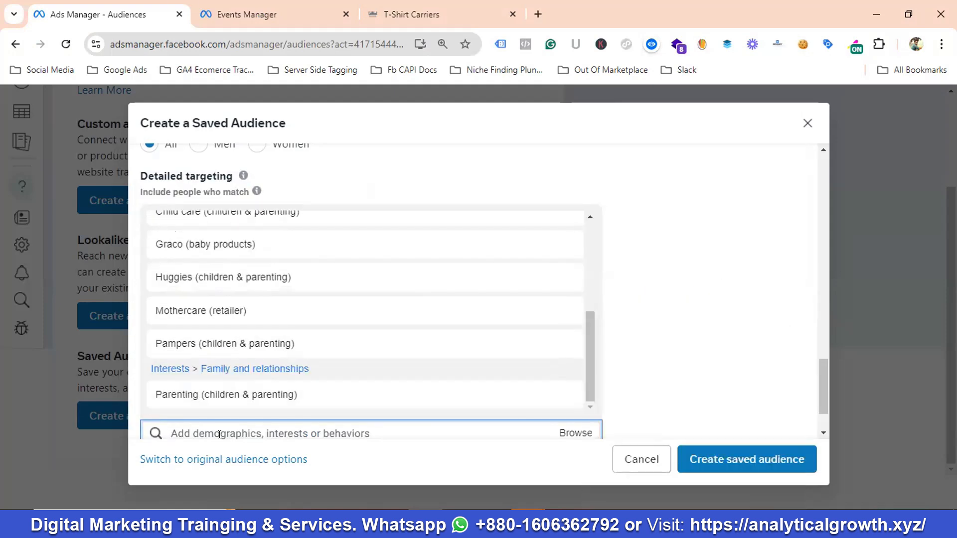
type("Parents")
scroll(271, 259, "down", 3)
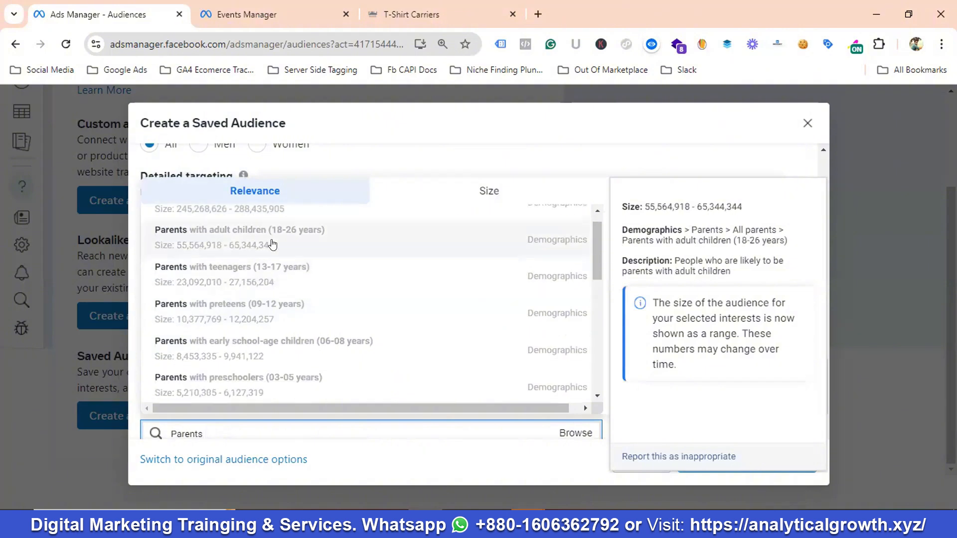
scroll(278, 286, "up", 2)
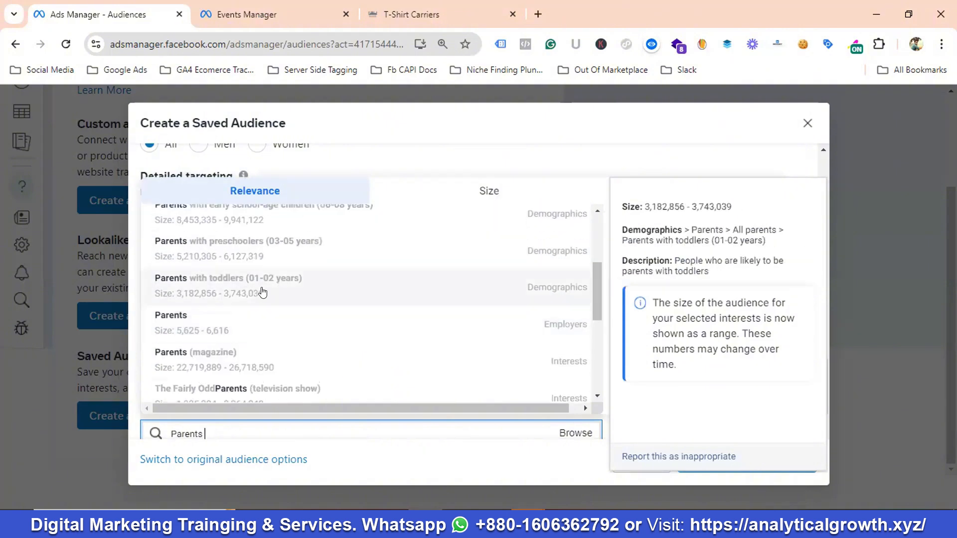
left_click(215, 289)
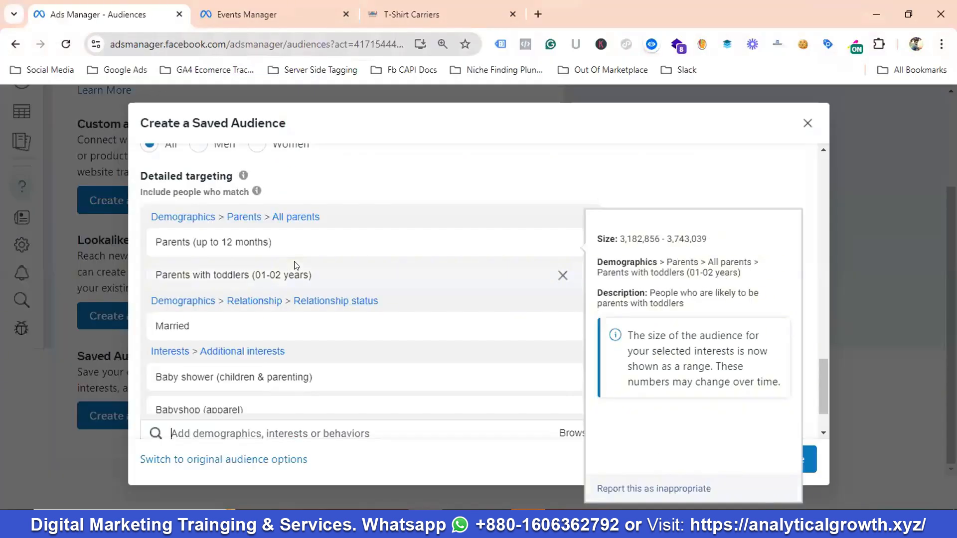
- Check the full list of included demographics and interests, and create the saved audience
scroll(541, 274, "down", 3)
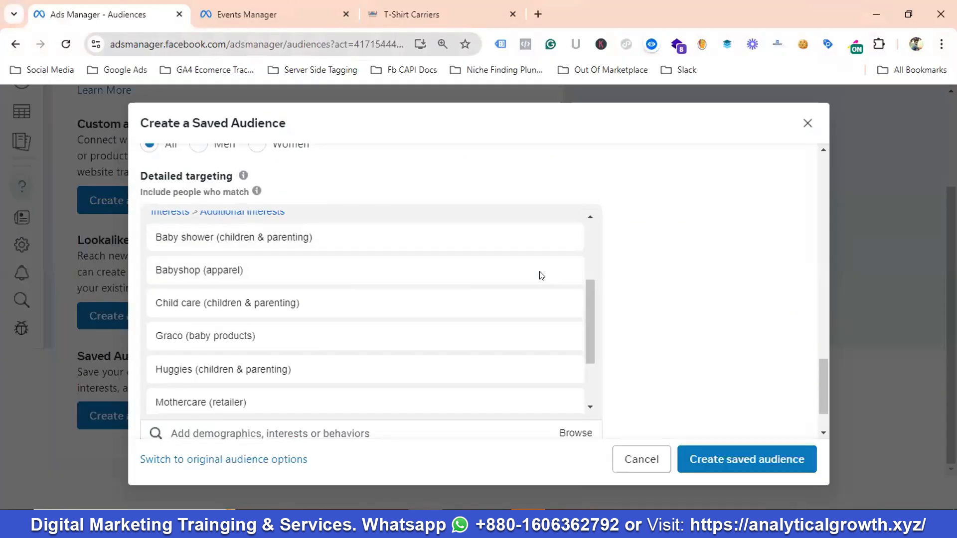
scroll(399, 269, "up", 3)
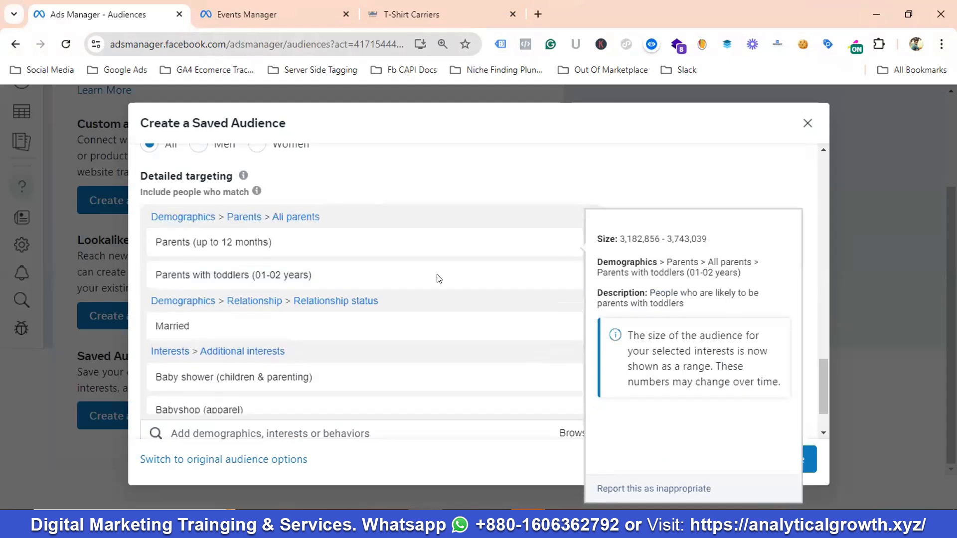
scroll(700, 302, "up", 4)
scroll(331, 326, "down", 5)
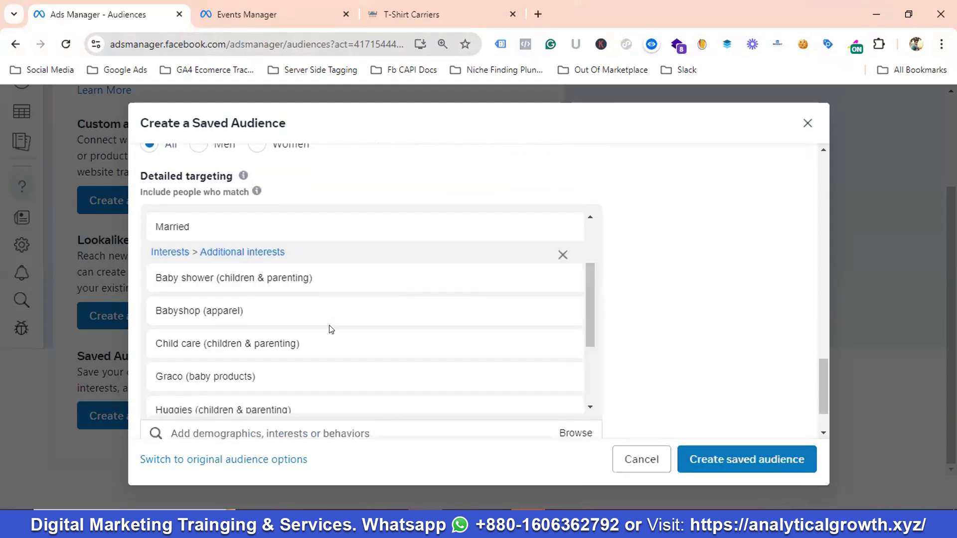
mouse_move(337, 330)
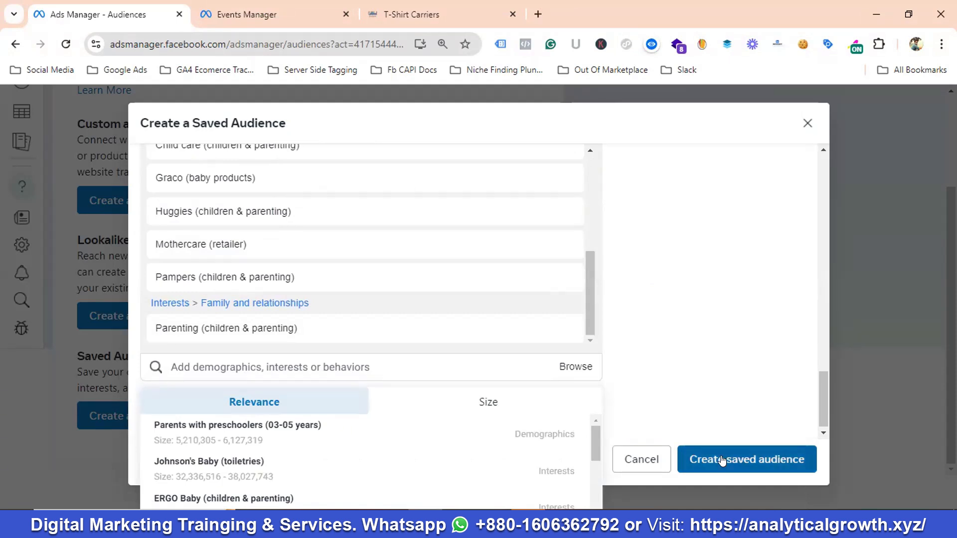
left_click(727, 466)
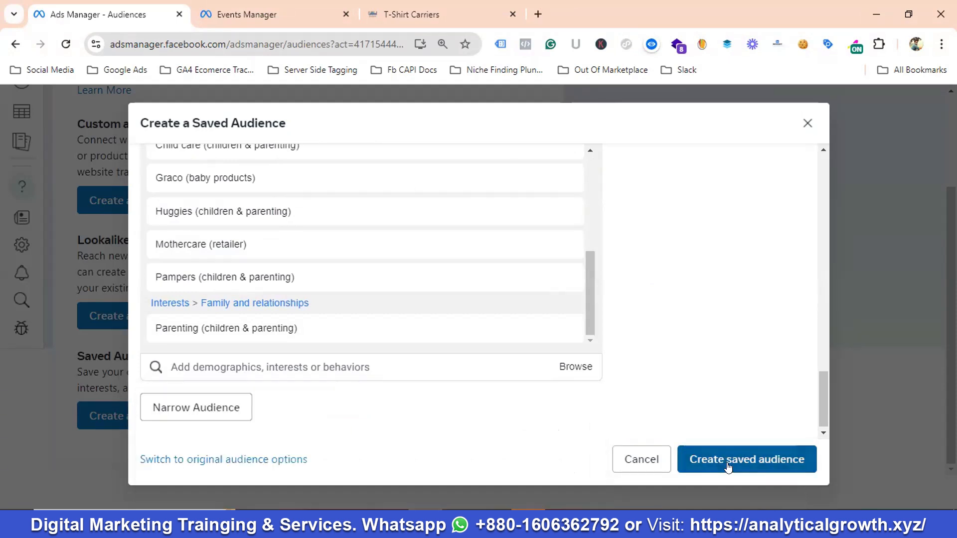
left_click(728, 459)
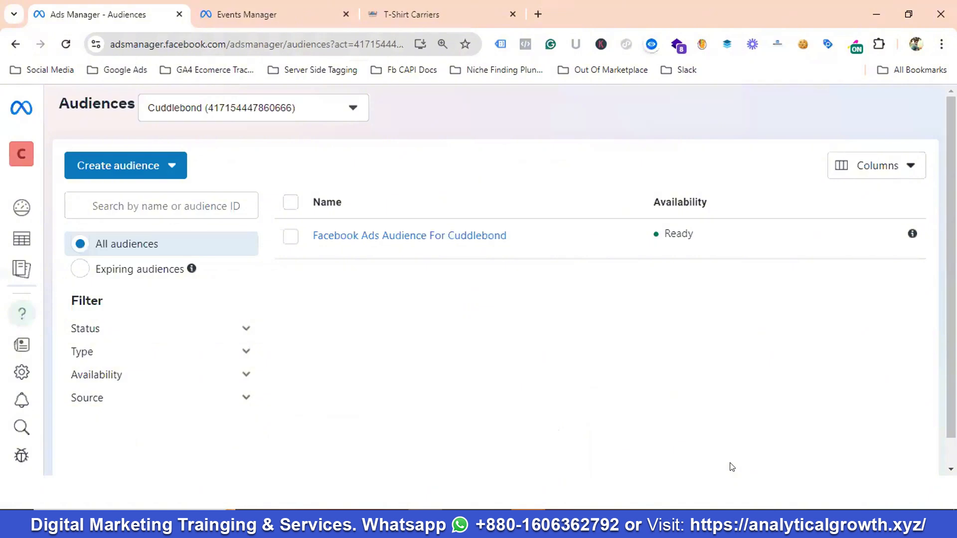
- Review the summary of Facebook Ads Audience For Cuddlebond, including its estimated size, location, age and targeting, and close the details
left_click(419, 236)
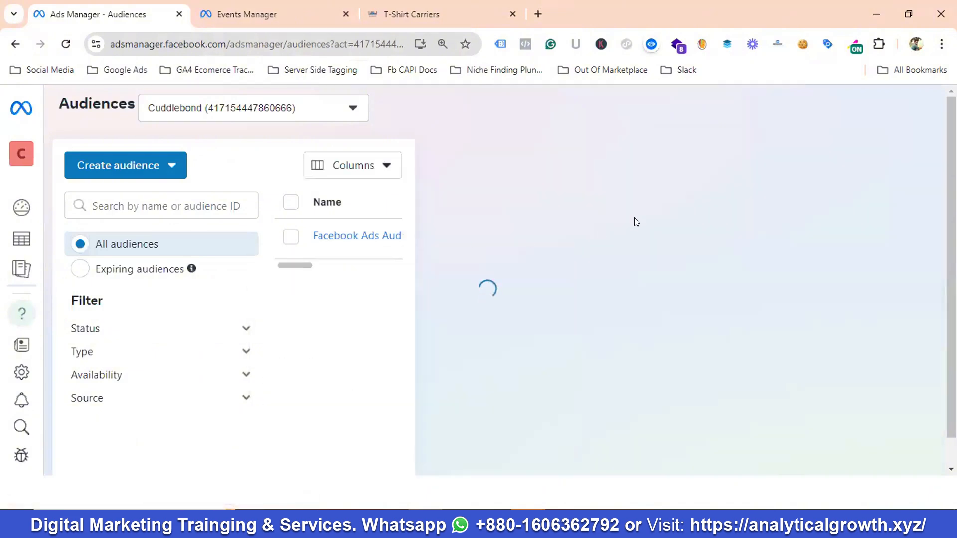
scroll(633, 253, "down", 1)
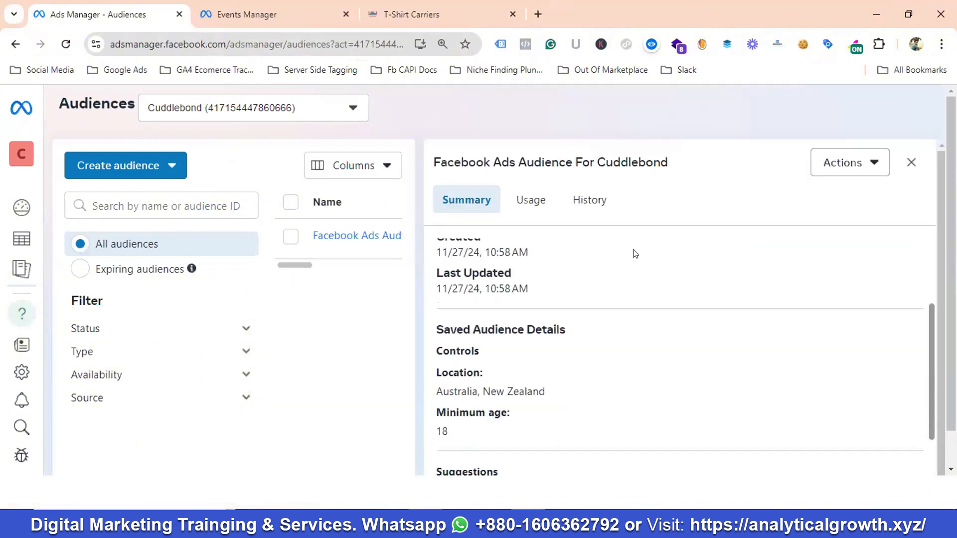
scroll(635, 253, "down", 2)
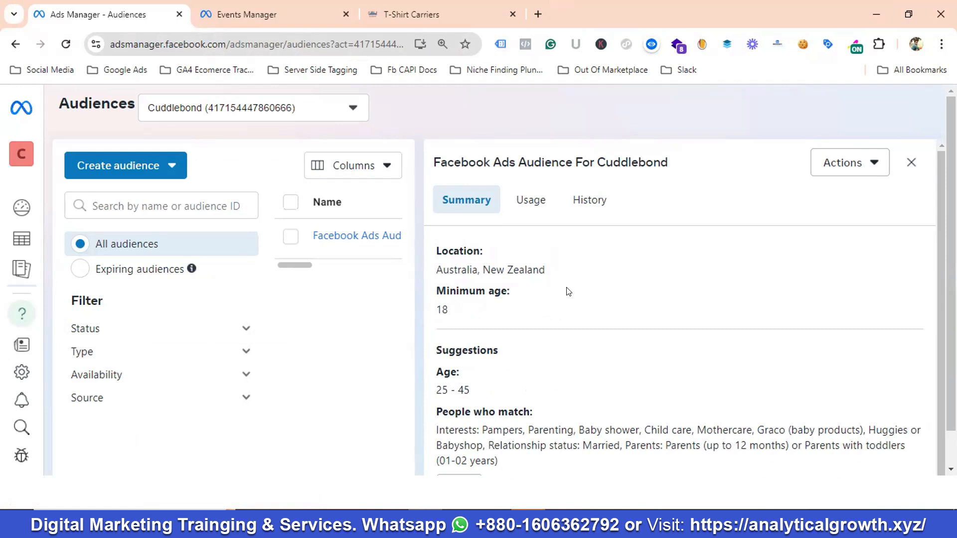
scroll(581, 294, "up", 3)
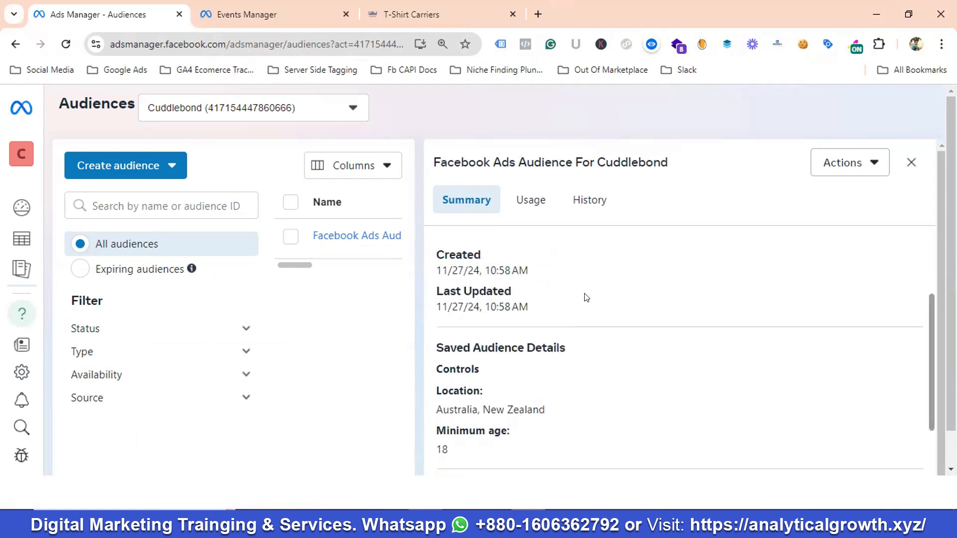
scroll(587, 298, "up", 2)
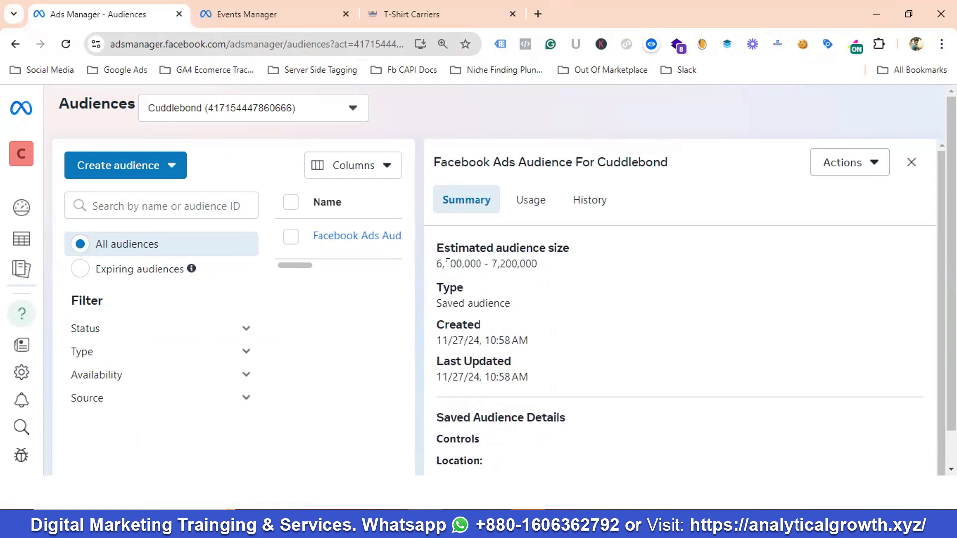
left_click_drag(538, 263, 435, 257)
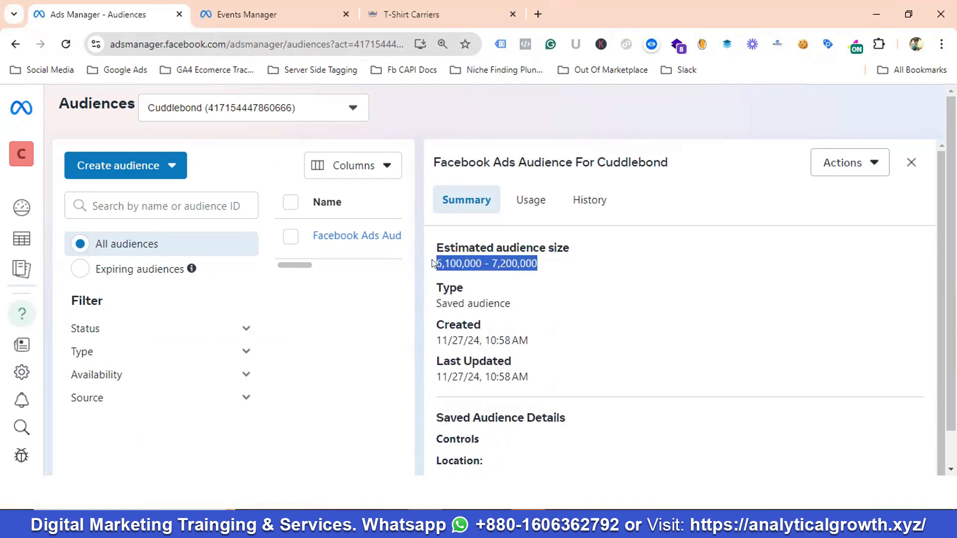
left_click(568, 266)
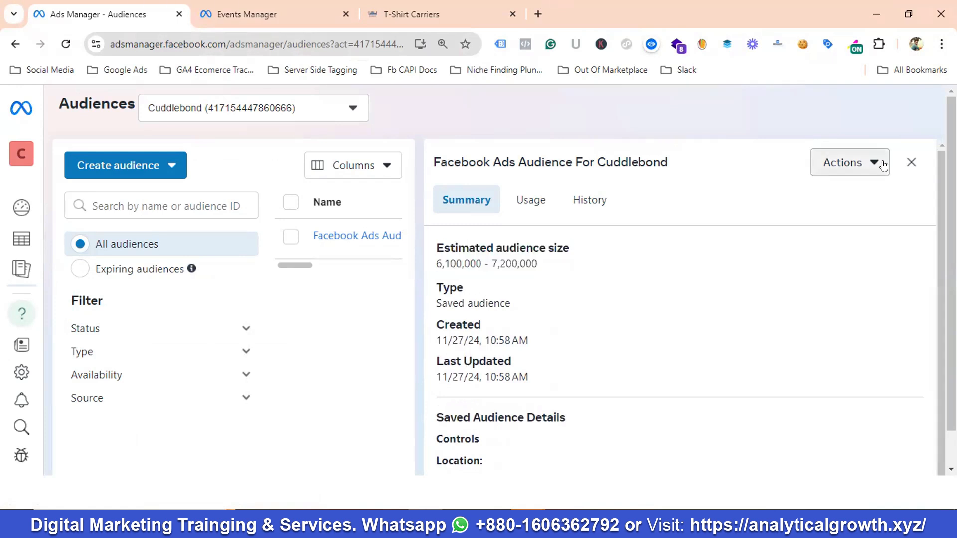
left_click(911, 163)
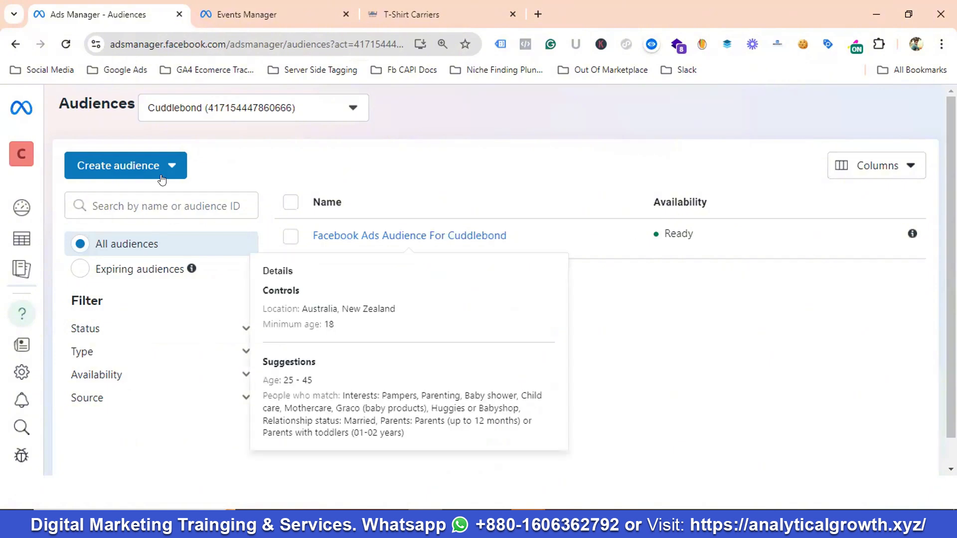
- Start a new custom audience with Website as its source
left_click(116, 165)
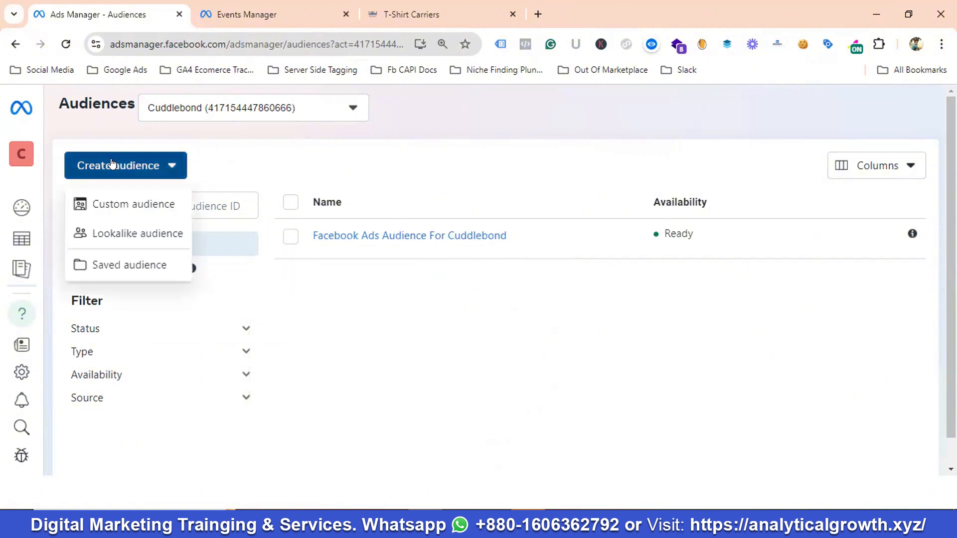
left_click(140, 205)
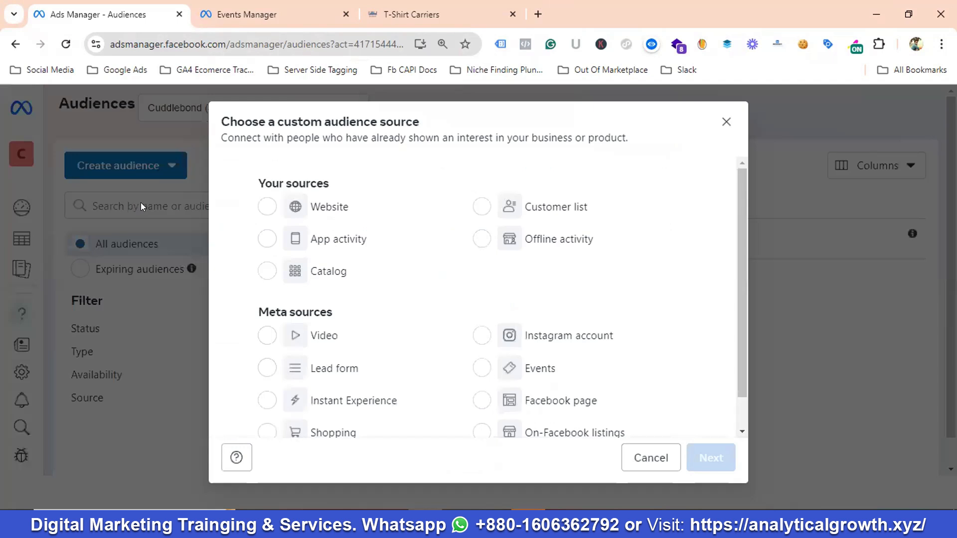
left_click(329, 207)
left_click(706, 459)
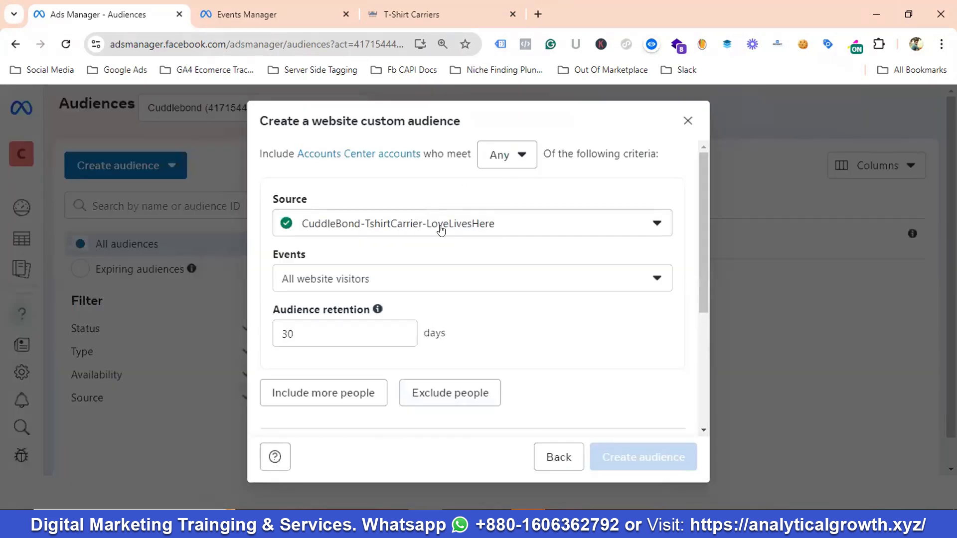
- Check the pixel's name in Events Manager and set the website custom audience's source to Cuddlebond's pixel
left_click(278, 11)
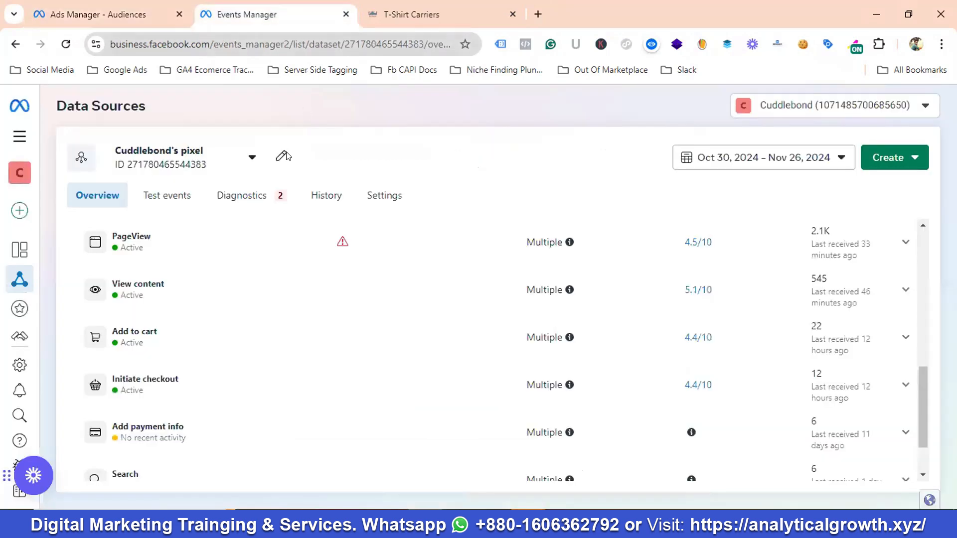
left_click(135, 11)
left_click(349, 227)
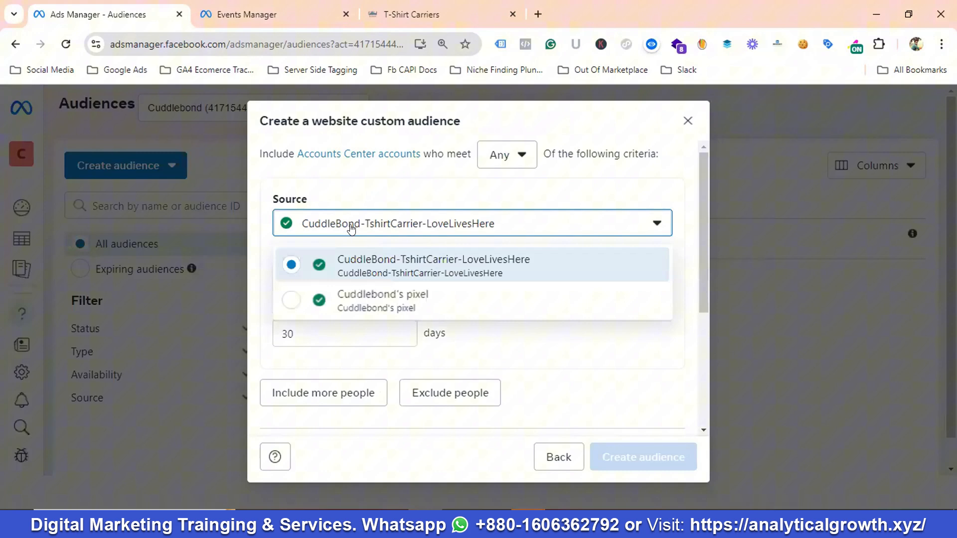
left_click(379, 309)
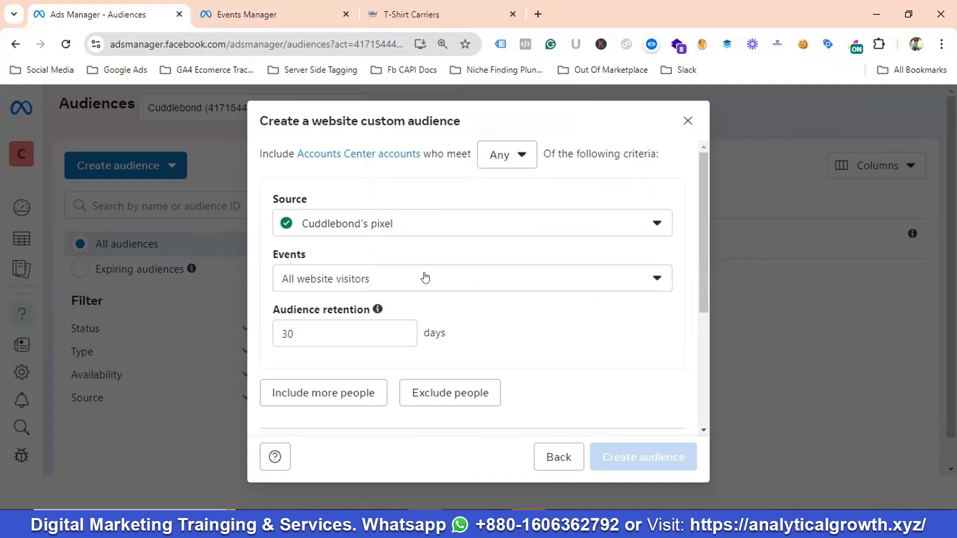
- Set the audience retention for all website visitors to 90 days
left_click(287, 333)
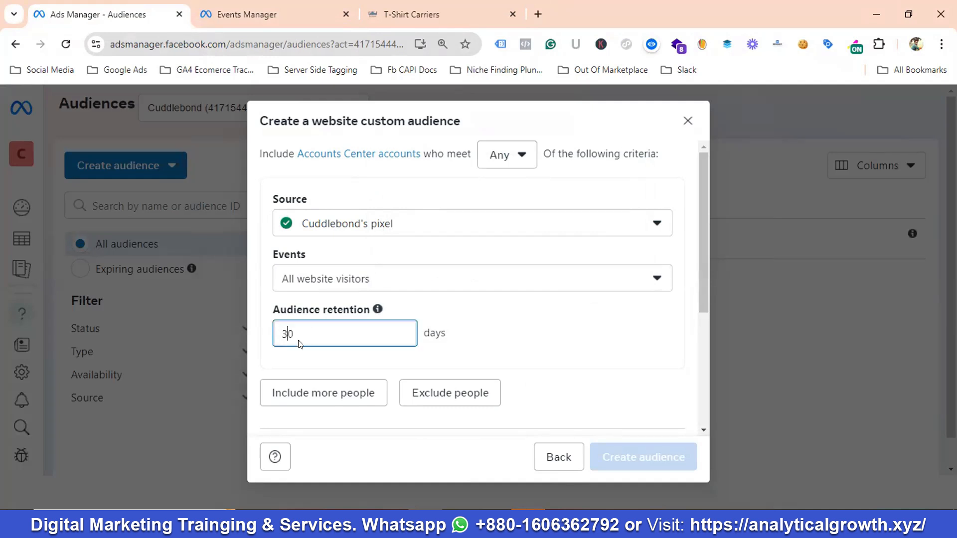
key("BackSpace")
type("9")
- Name the website audience "All website visitors | last 90 days", create it, and close its details
scroll(315, 352, "down", 4)
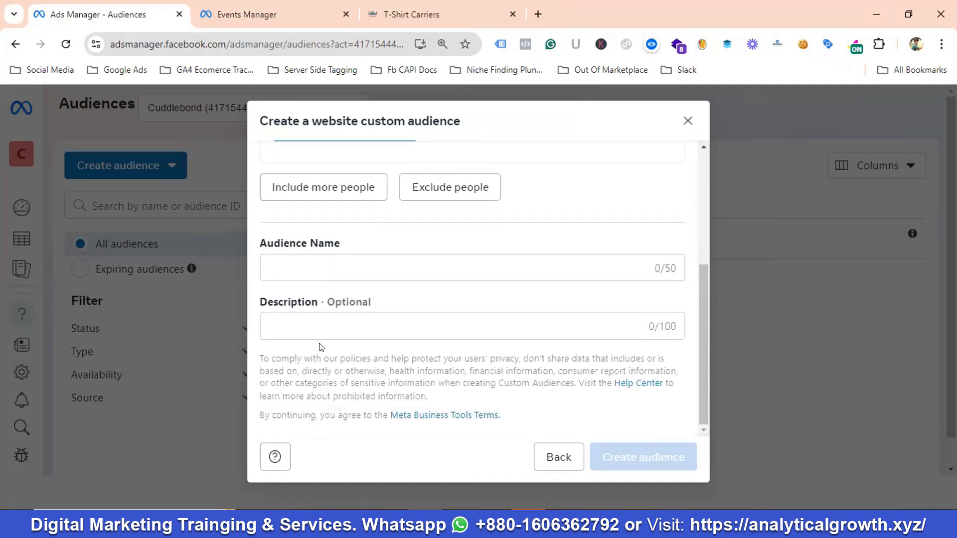
left_click(290, 257)
type("A")
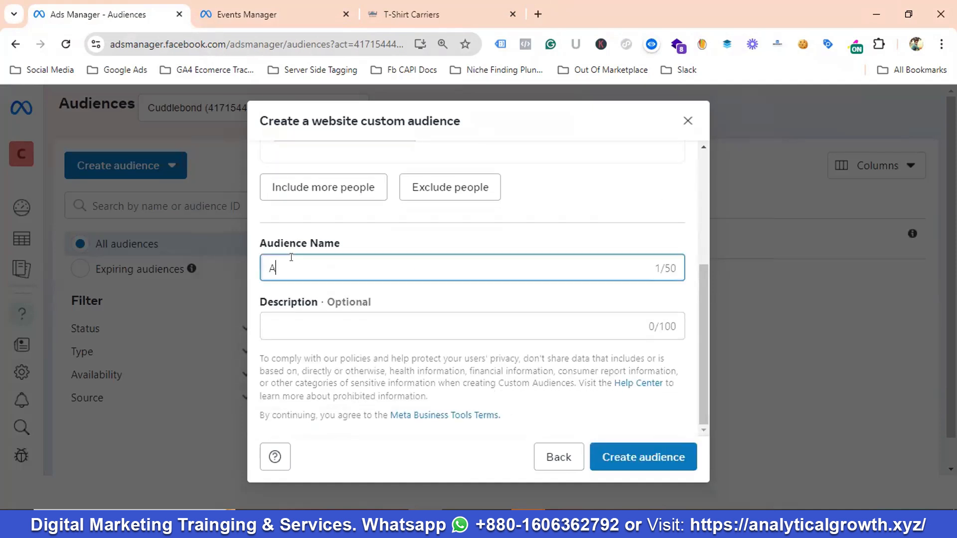
type("ll website visitors | last ")
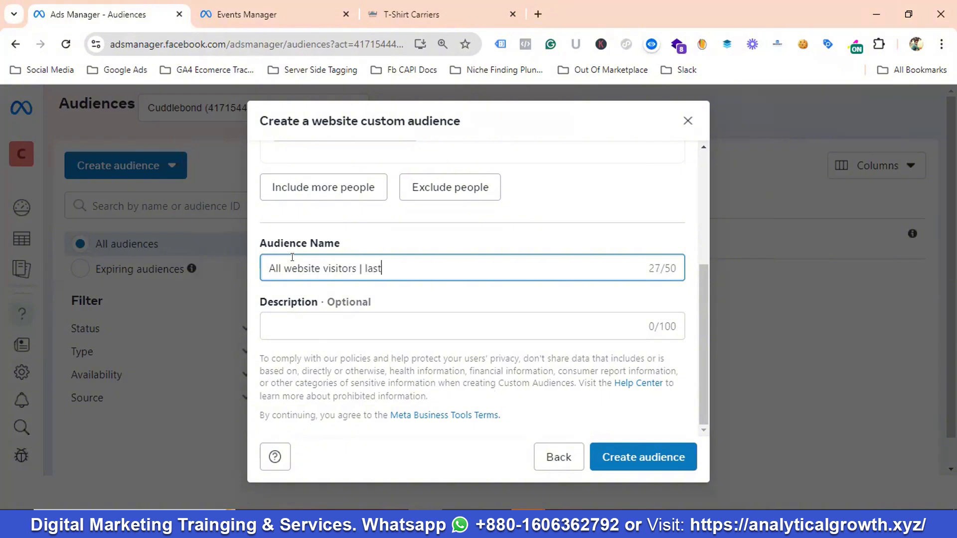
type("90 days")
left_click(657, 465)
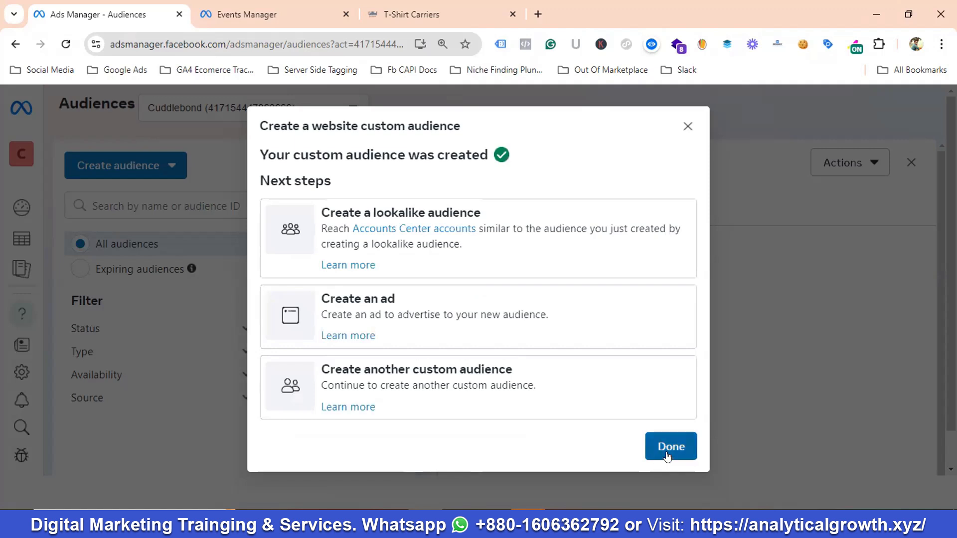
left_click(668, 454)
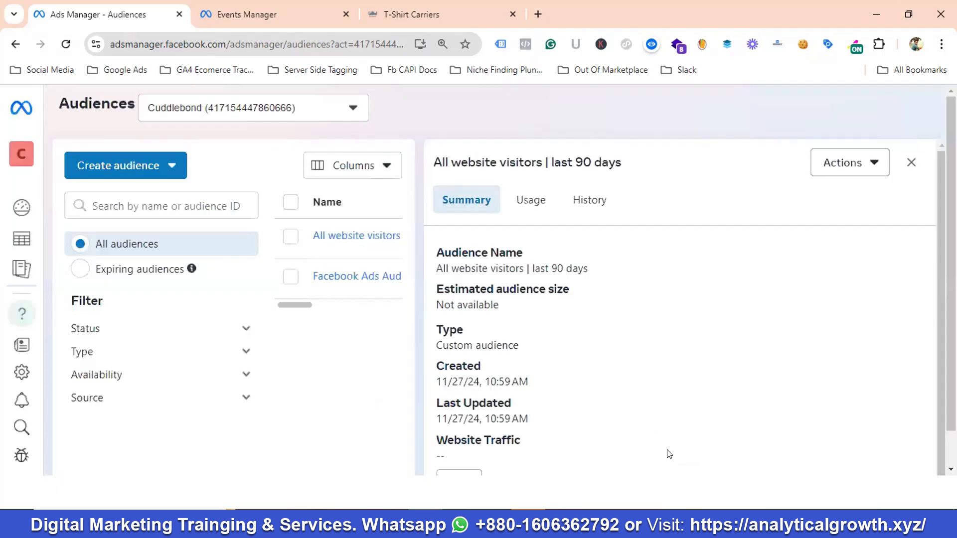
left_click(912, 164)
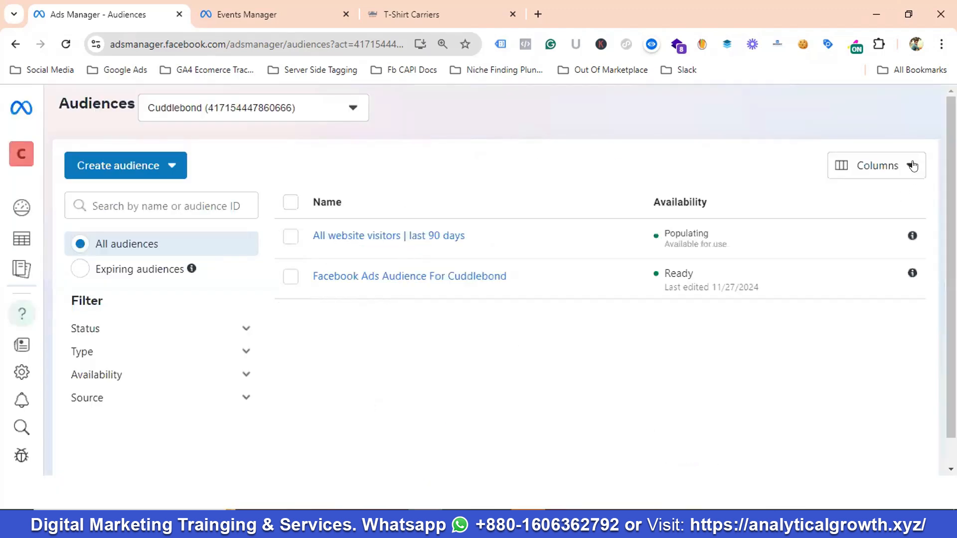
- Start another custom audience with Website as its source
left_click(138, 166)
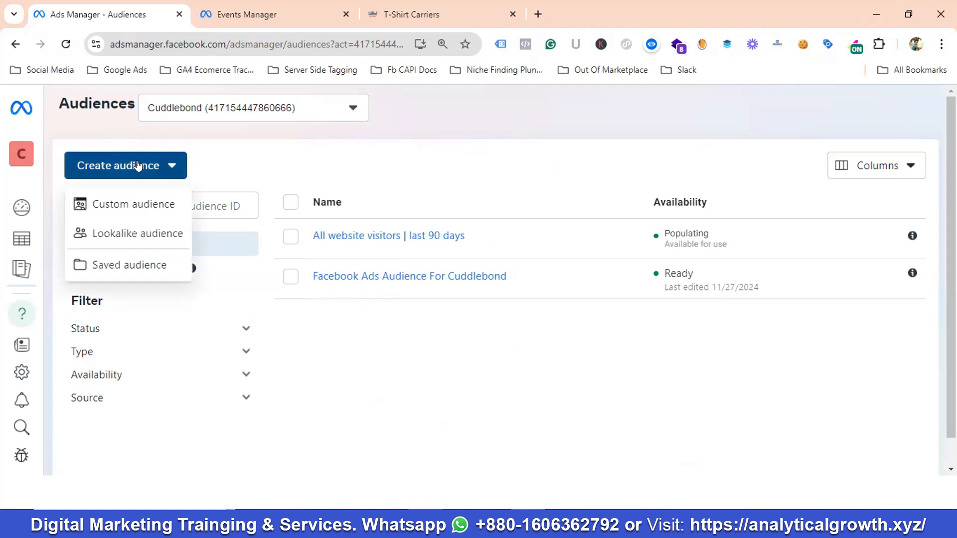
left_click(137, 204)
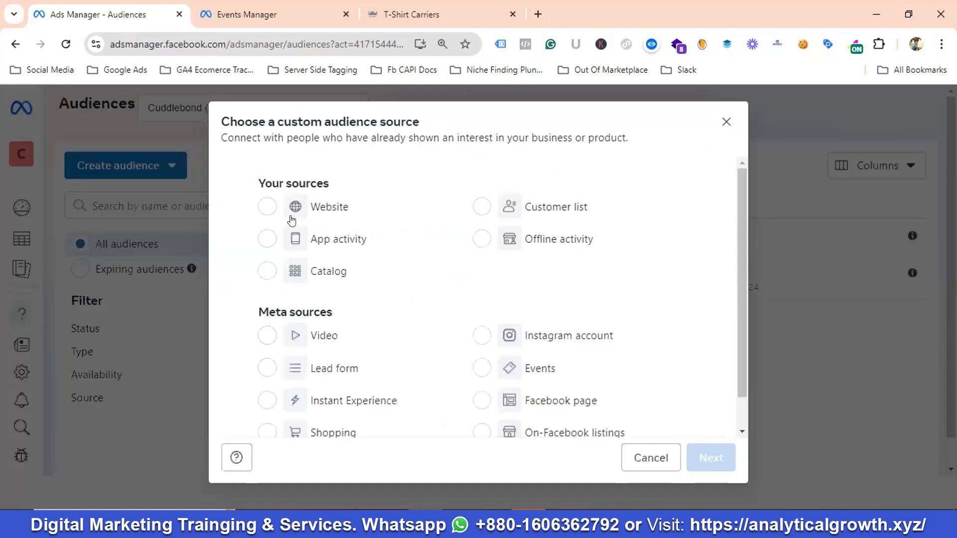
left_click(339, 207)
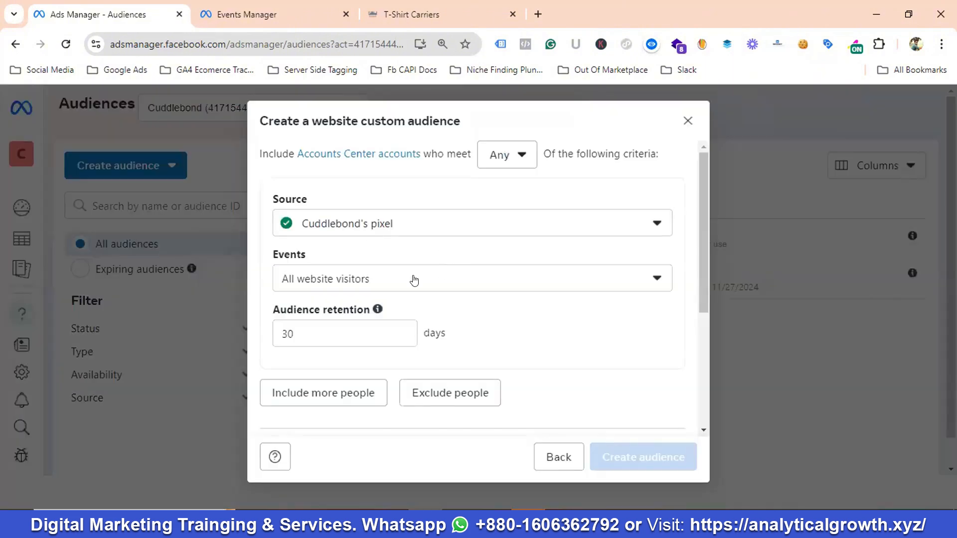
- Reduce the browser zoom to 90% to see more of the event list and set the audience's event to PageView
left_click(413, 281)
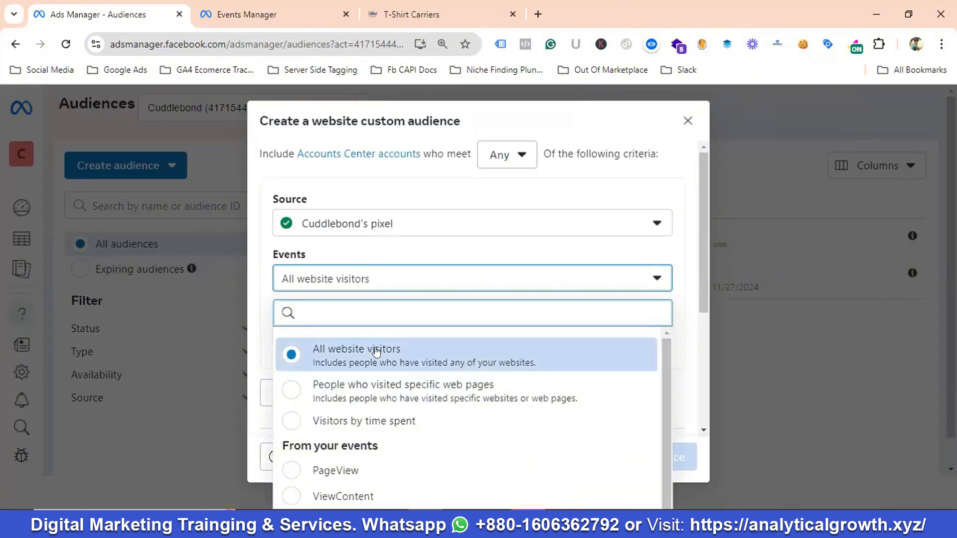
scroll(376, 352, "down", 1)
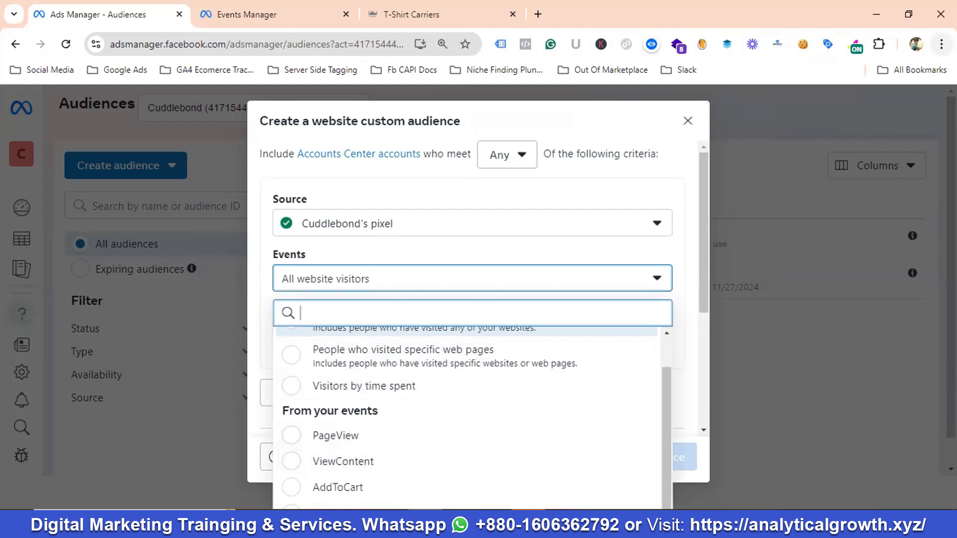
left_click(941, 44)
left_click(846, 305)
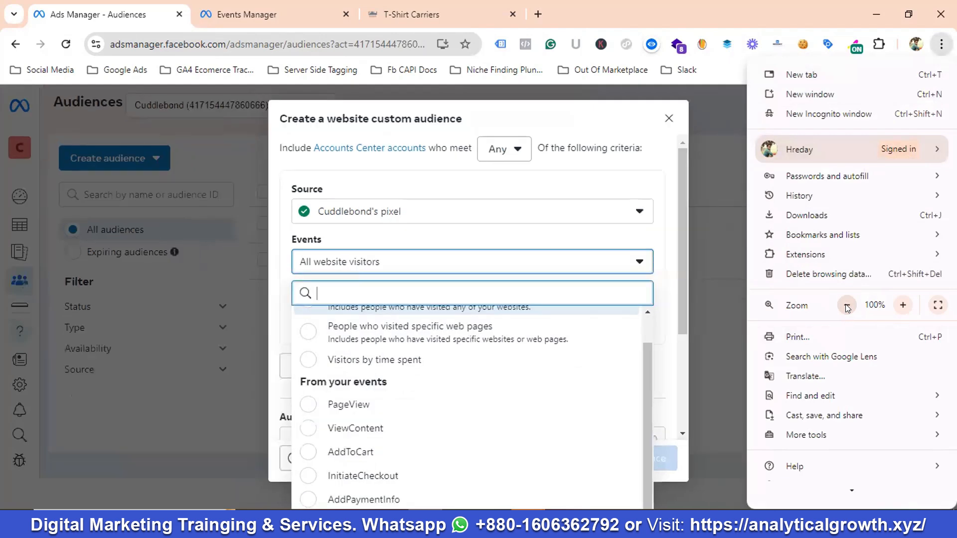
left_click(847, 305)
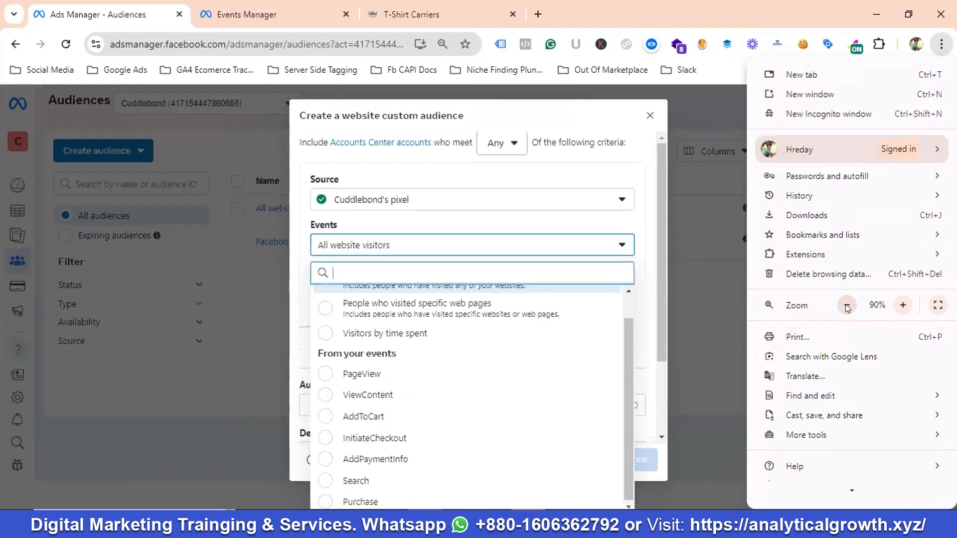
left_click(684, 331)
key("Up")
key("Up")
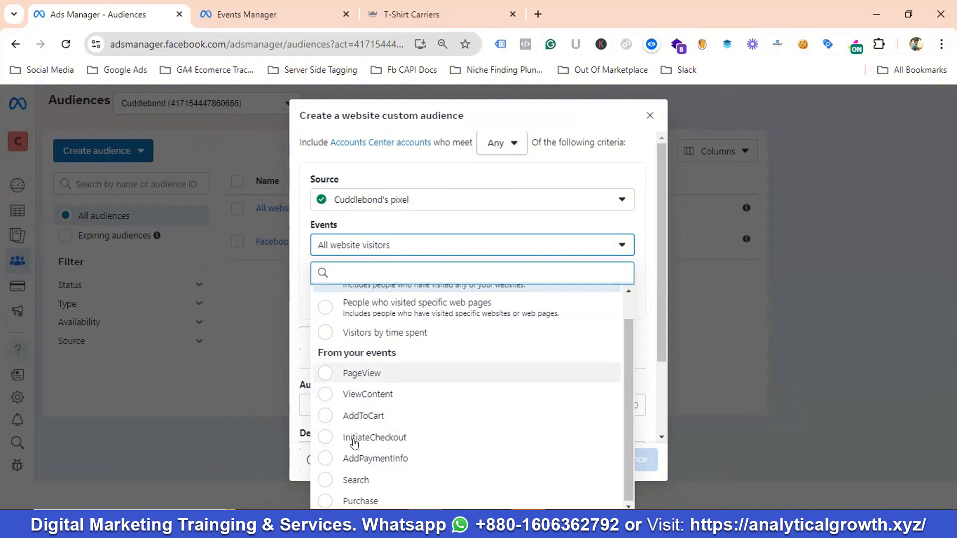
key("Return")
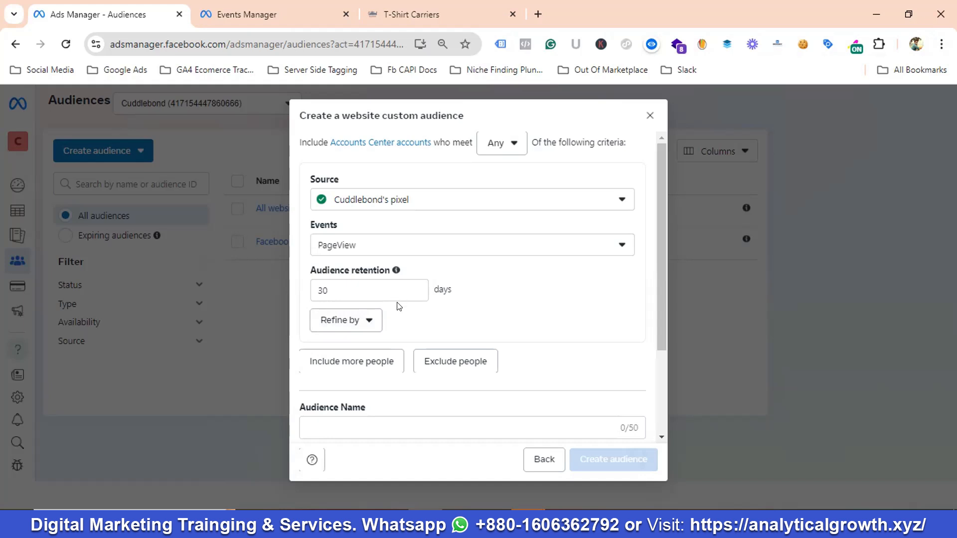
- Set the PageView audience's retention to 90 days
left_click(319, 288)
key("Delete")
key("Delete")
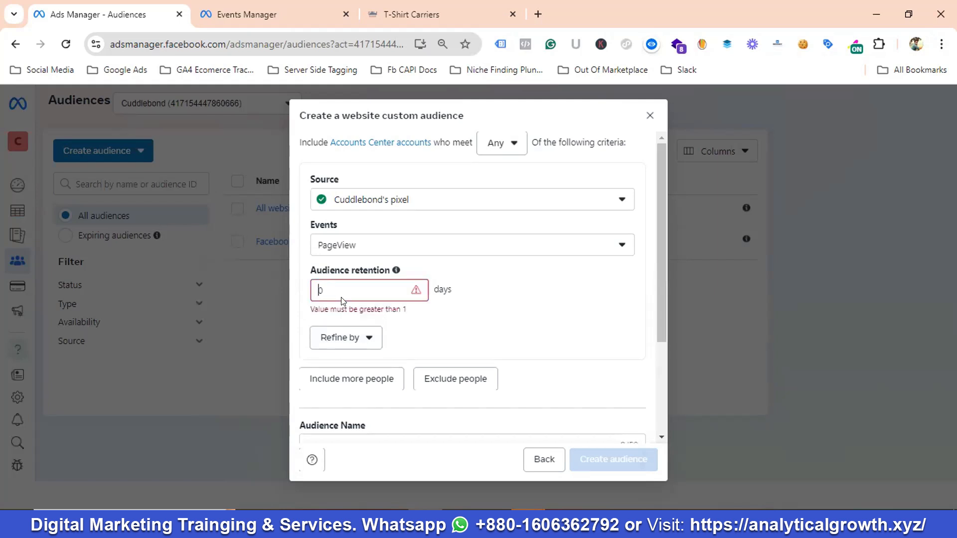
type("9")
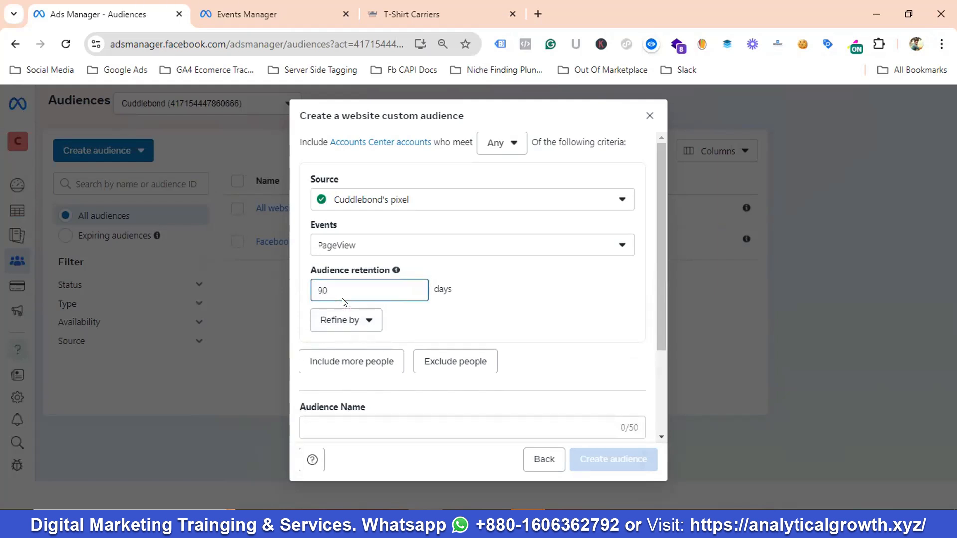
- Name the PageView audience "Page View Users | Last 90 Days" and create it
scroll(474, 310, "down", 3)
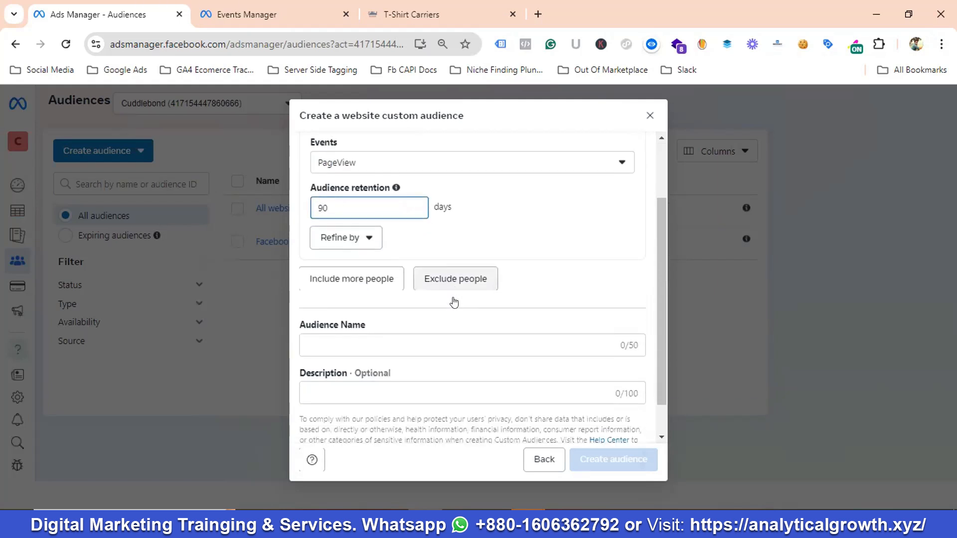
left_click(366, 307)
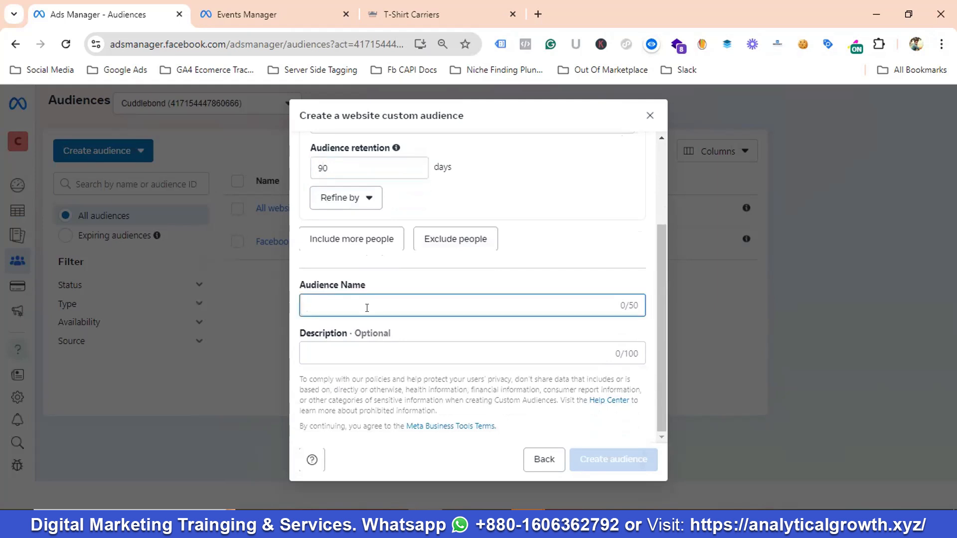
type("Page ")
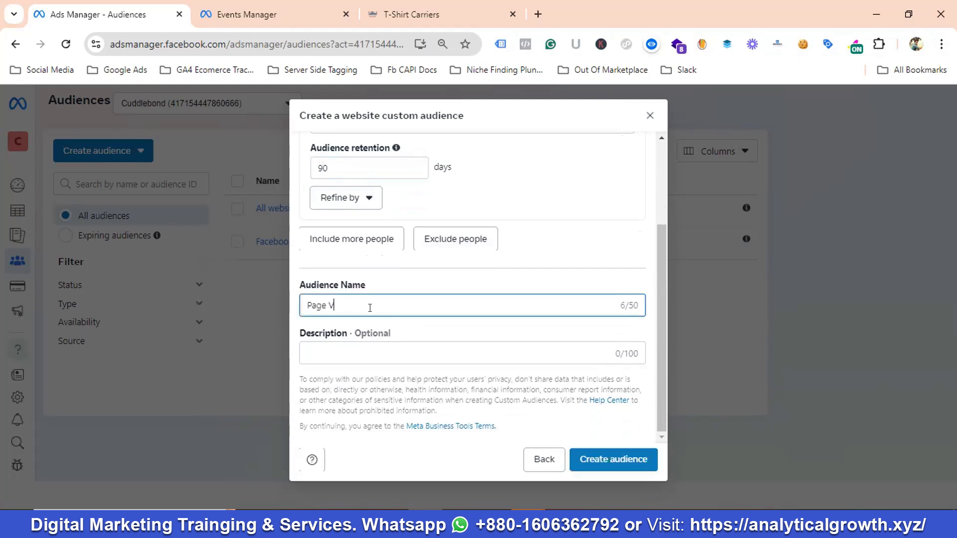
type("View Users | Last 90 Days")
left_click(621, 468)
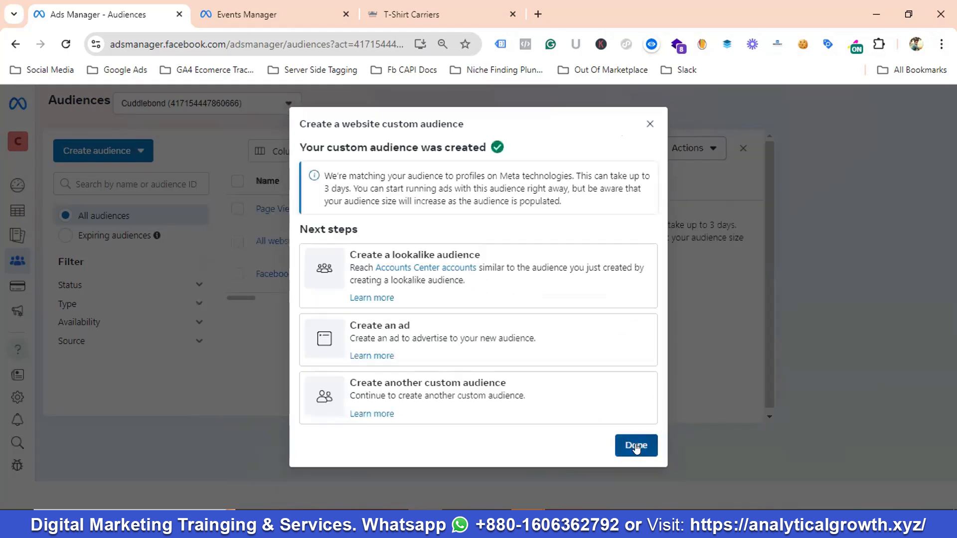
left_click(636, 447)
- Start a new website custom audience on Cuddlebond's pixel and set its event to ViewContent
left_click(117, 151)
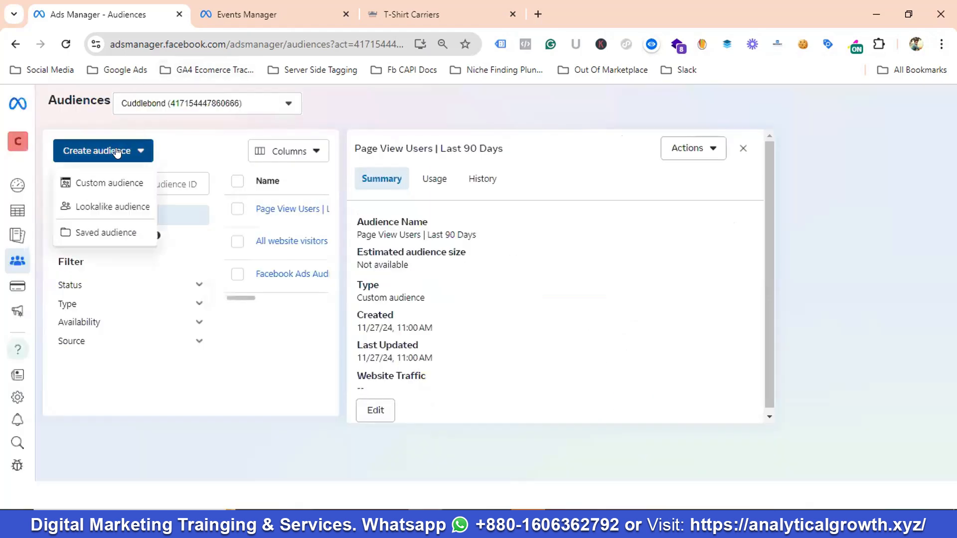
left_click(107, 184)
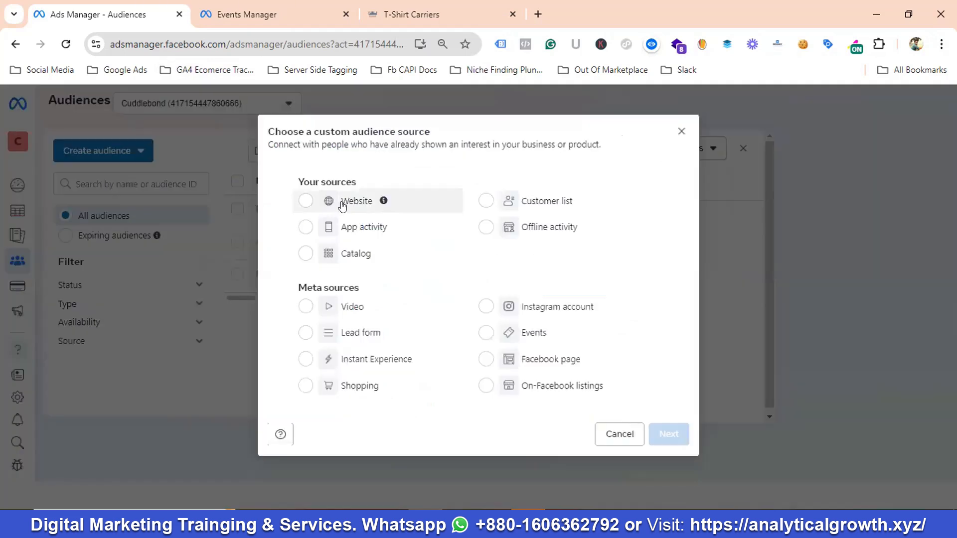
left_click(342, 203)
left_click(668, 434)
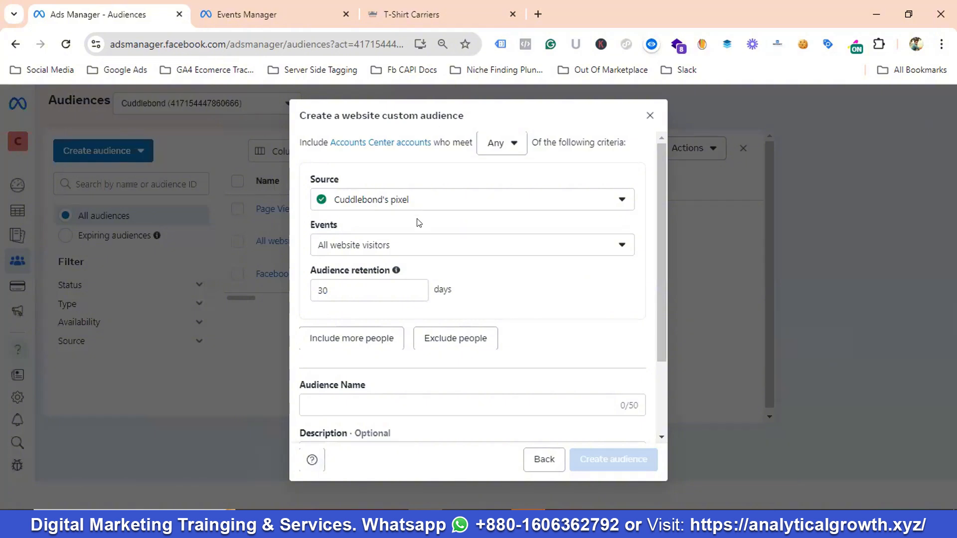
left_click(410, 248)
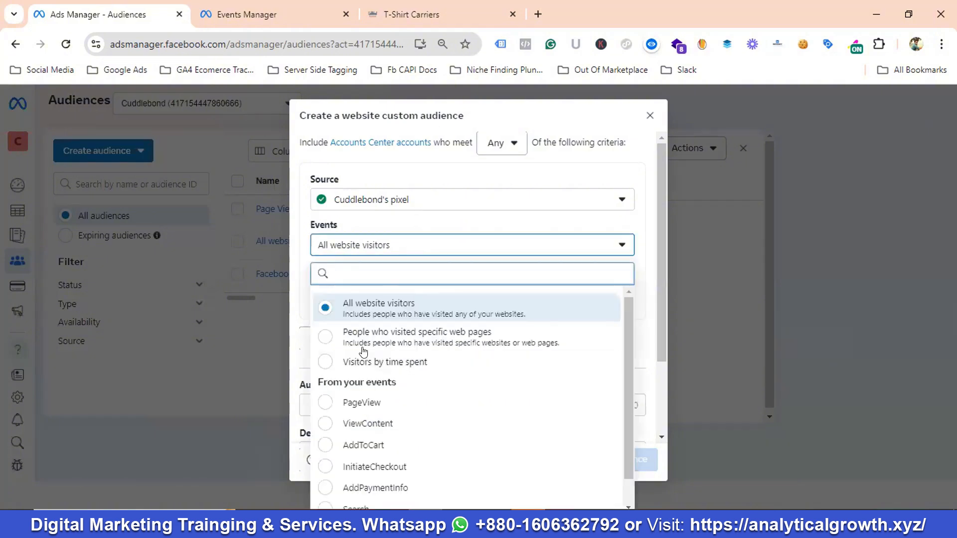
left_click(357, 425)
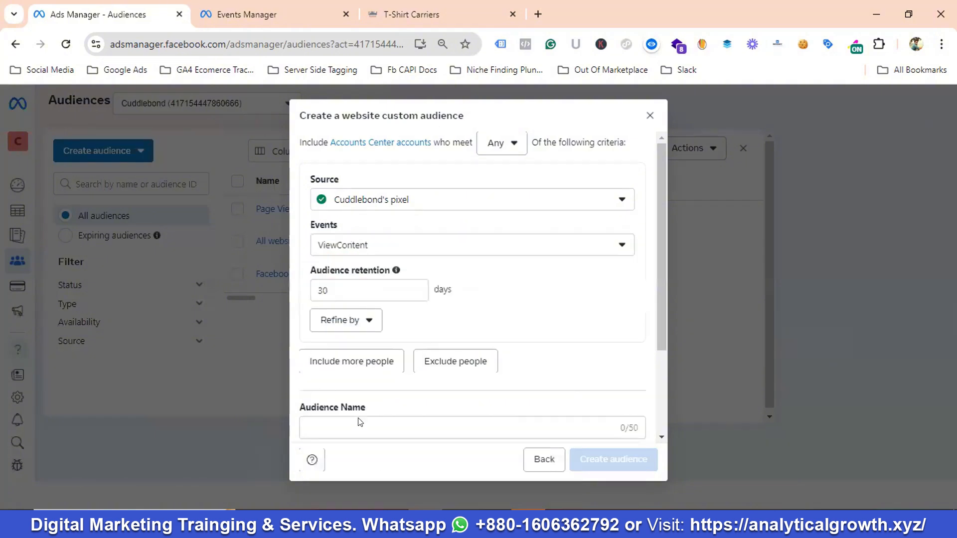
- Set the ViewContent audience's retention to 90 days
left_click(341, 290)
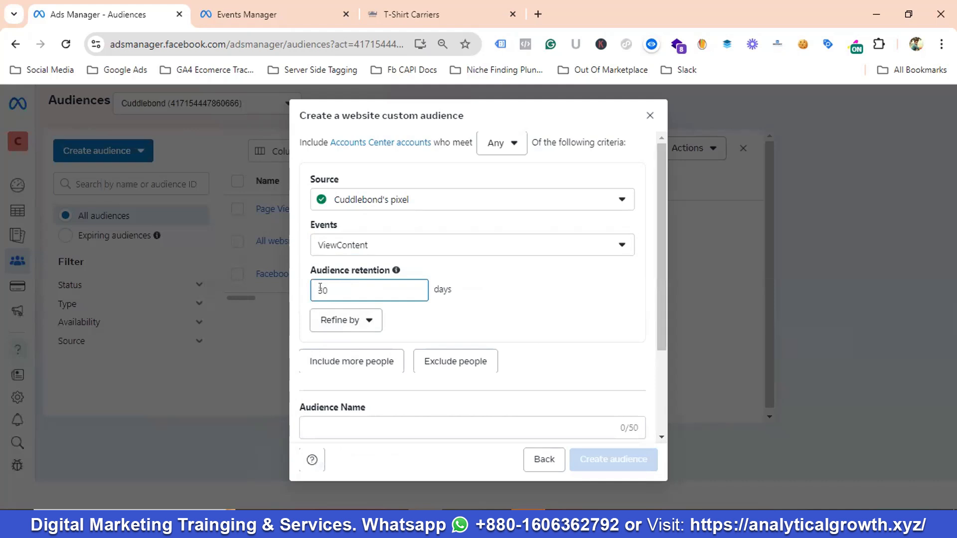
key("BackSpace")
key("BackSpace")
type("90")
- Name the ViewContent audience "View Content users | last 90 days" and create it
scroll(332, 307, "down", 3)
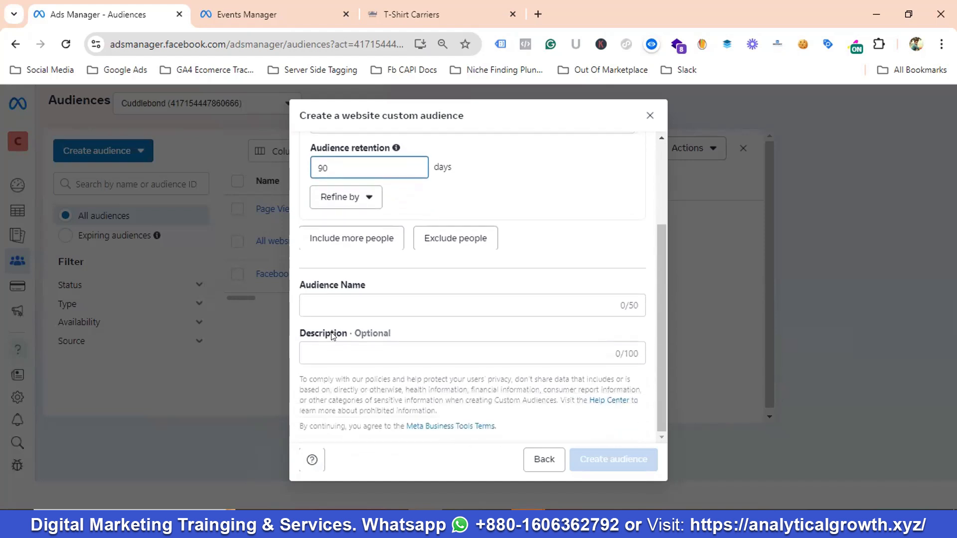
left_click(324, 301)
type("V")
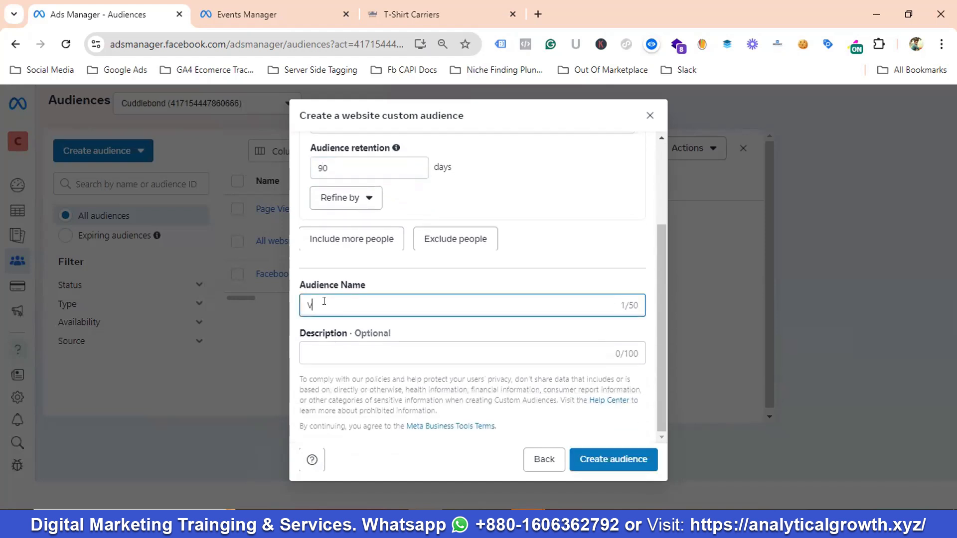
type("iew Content users | last 90 days")
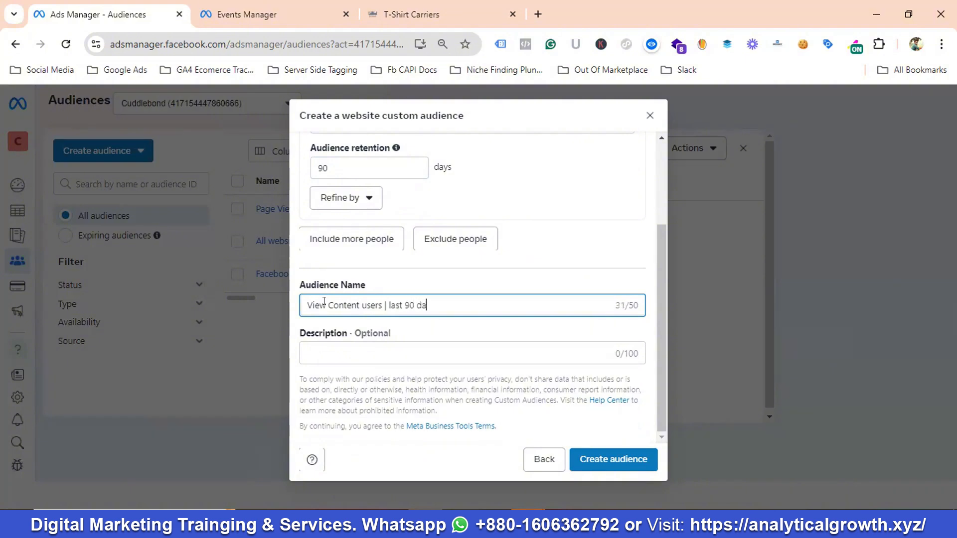
left_click(603, 466)
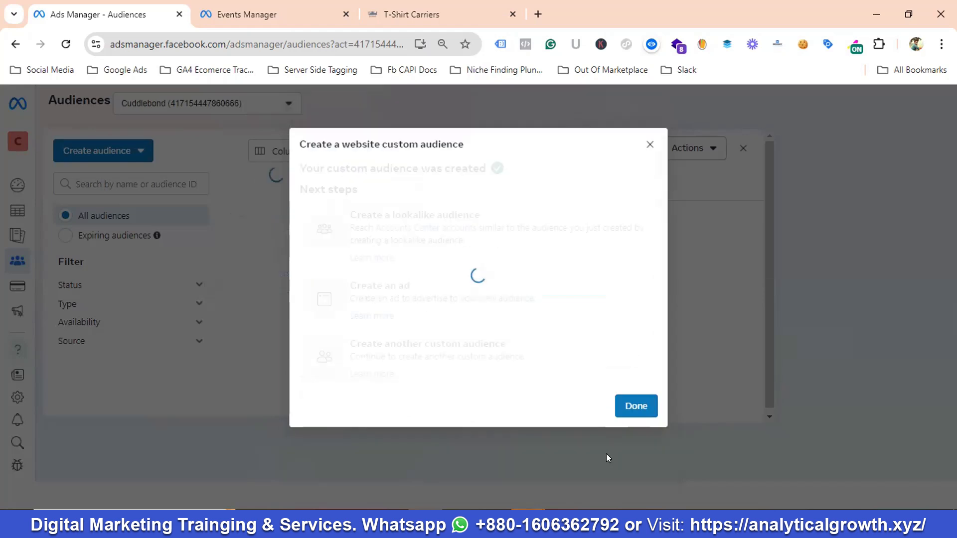
left_click(636, 448)
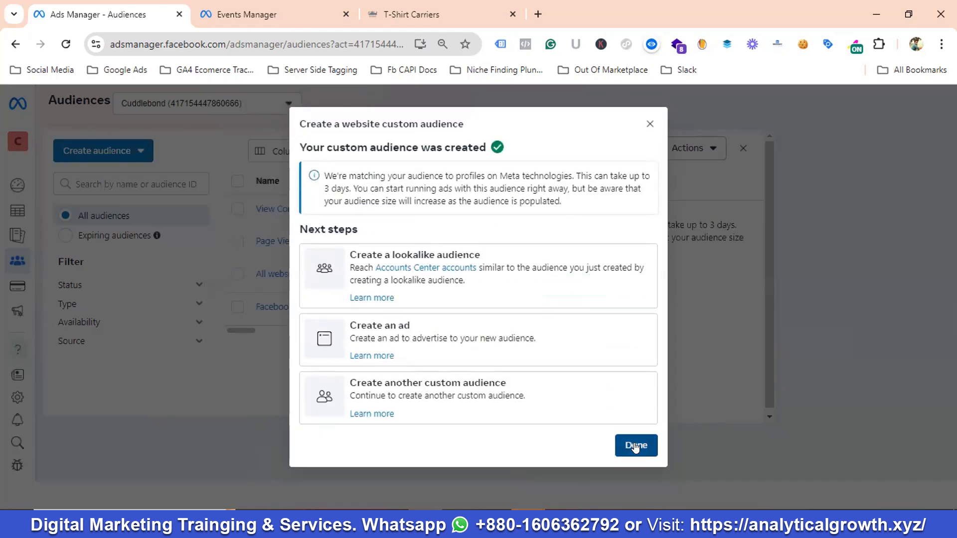
- Start a further custom audience with Website as its source
left_click(112, 151)
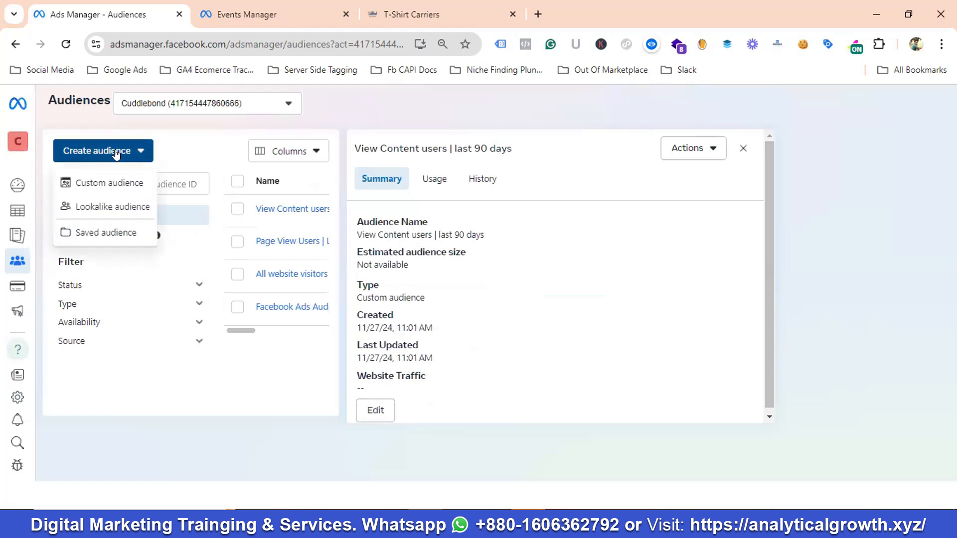
left_click(111, 181)
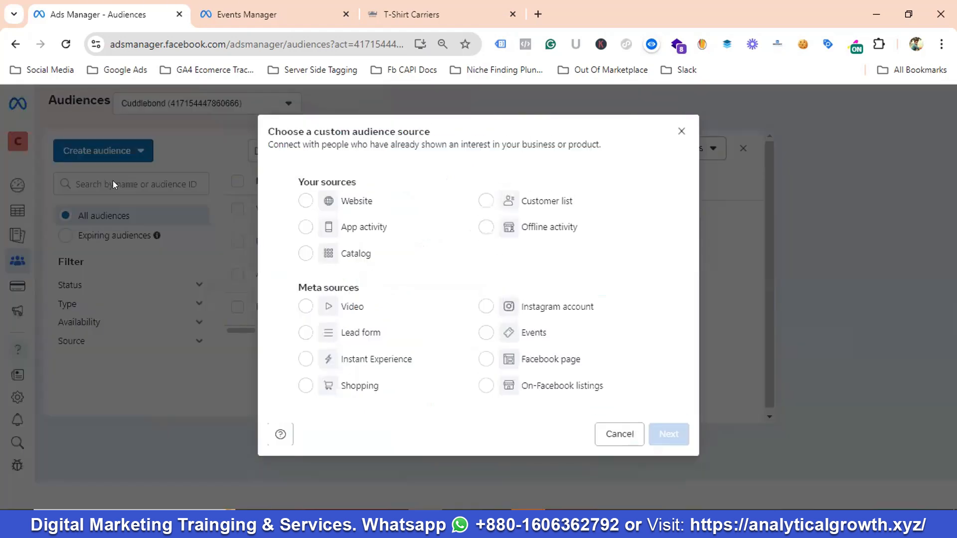
left_click(343, 201)
left_click(669, 434)
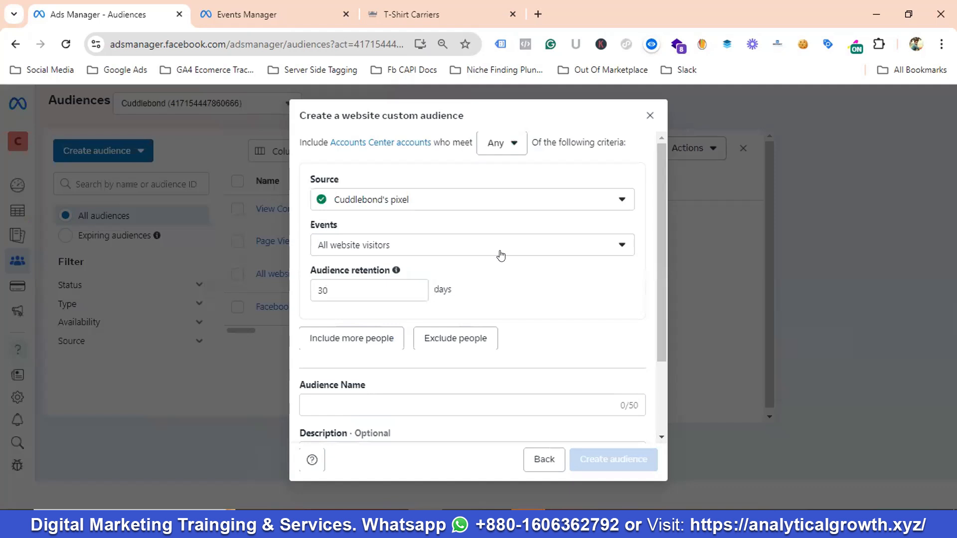
- Set the website custom audience's event to AddToCart and its retention to 90 days
left_click(395, 244)
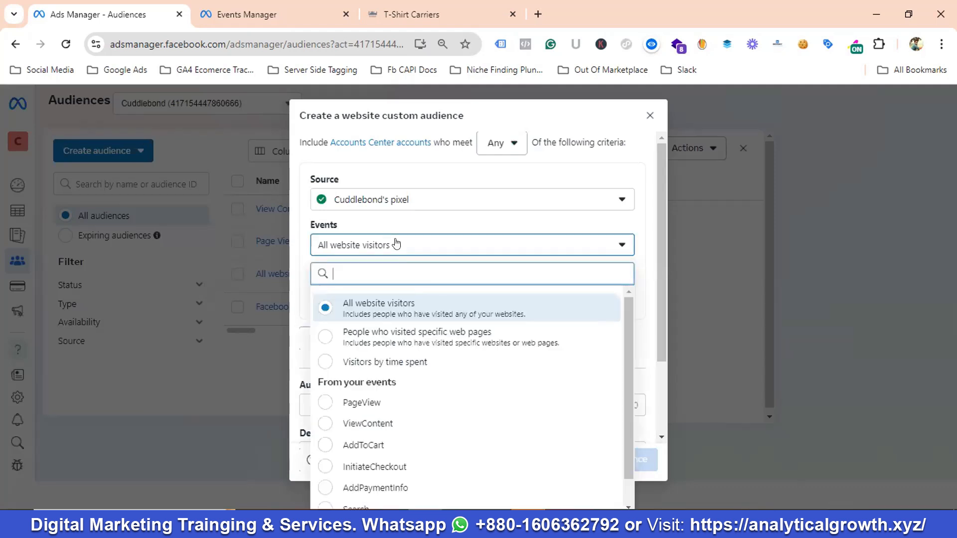
left_click(355, 445)
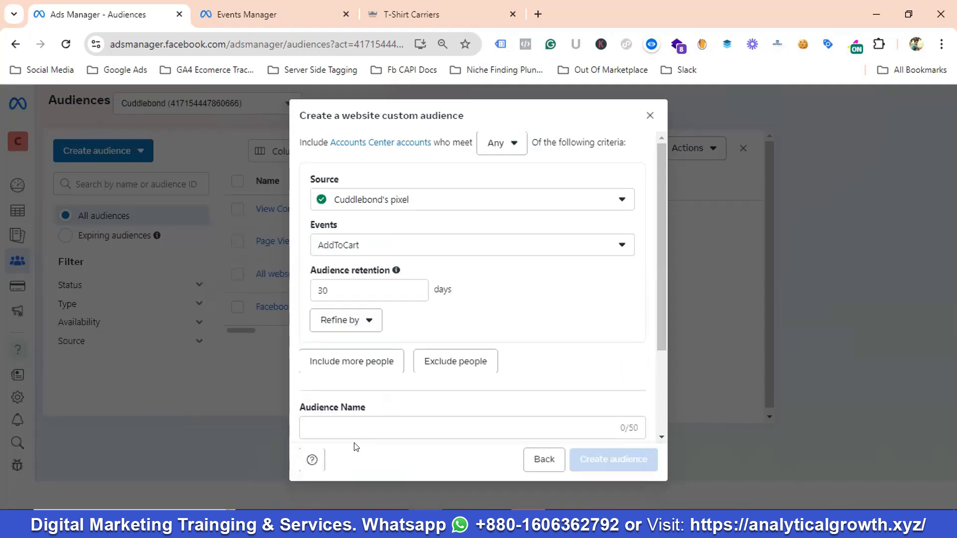
left_click(321, 289)
key("BackSpace")
type("9")
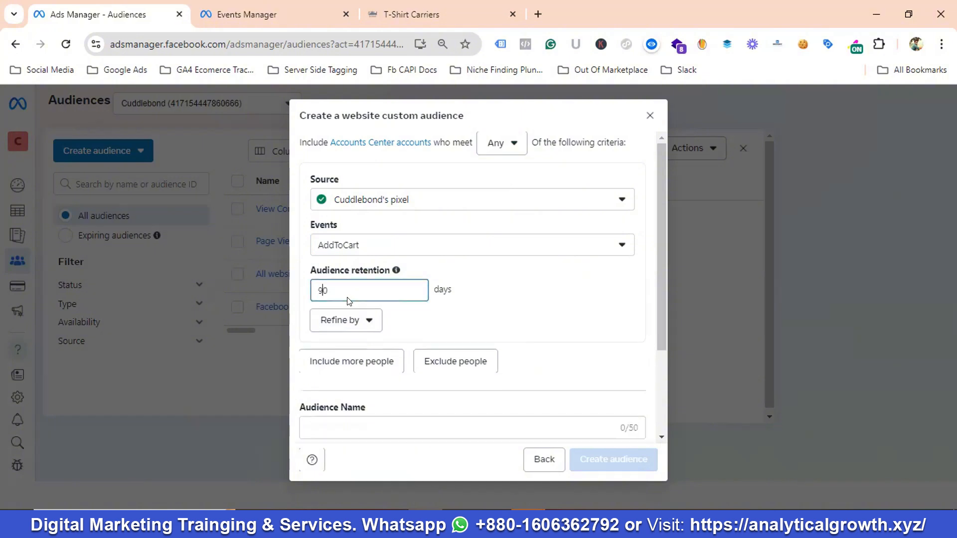
- Name the AddToCart audience "Add to cart users | last 90 days" and create it
scroll(350, 301, "down", 3)
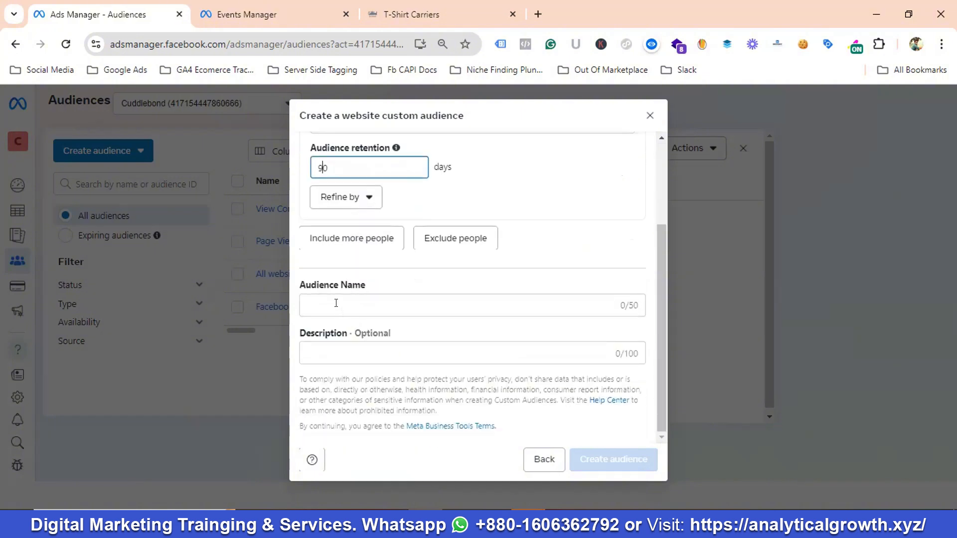
left_click(336, 303)
type("Ad")
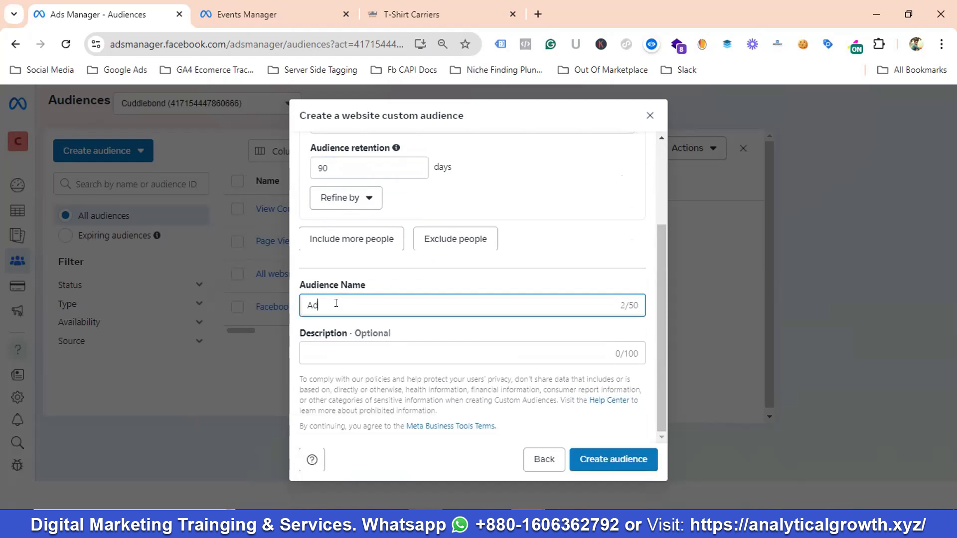
type("d to cart users | last 90 days")
left_click(591, 465)
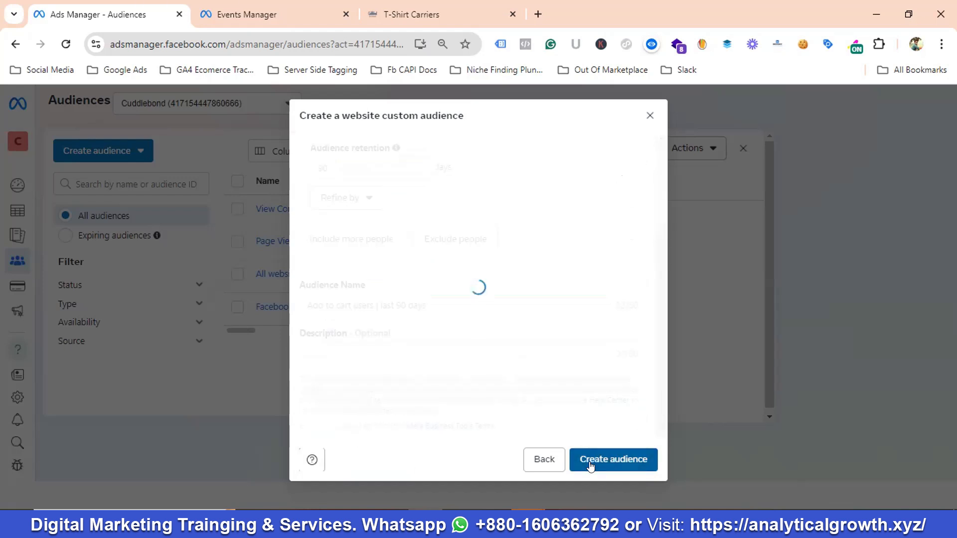
left_click(636, 446)
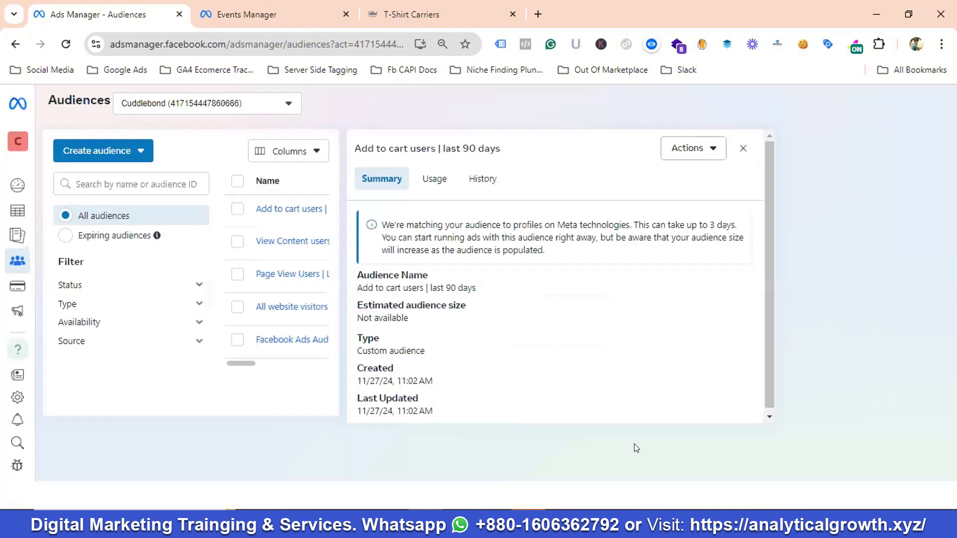
- Start a new website custom audience on Cuddlebond's pixel and set its event to InitiateCheckout
left_click(105, 152)
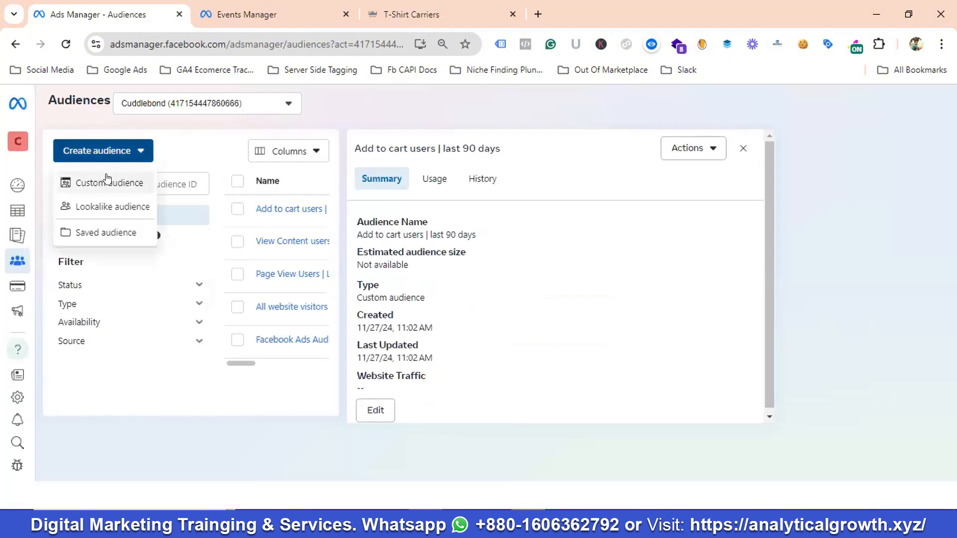
left_click(90, 183)
left_click(368, 208)
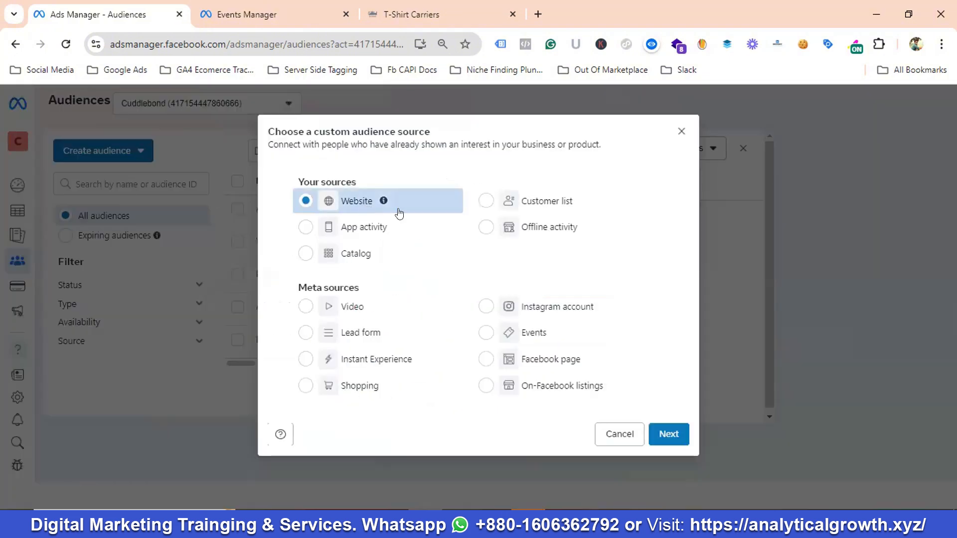
left_click(668, 434)
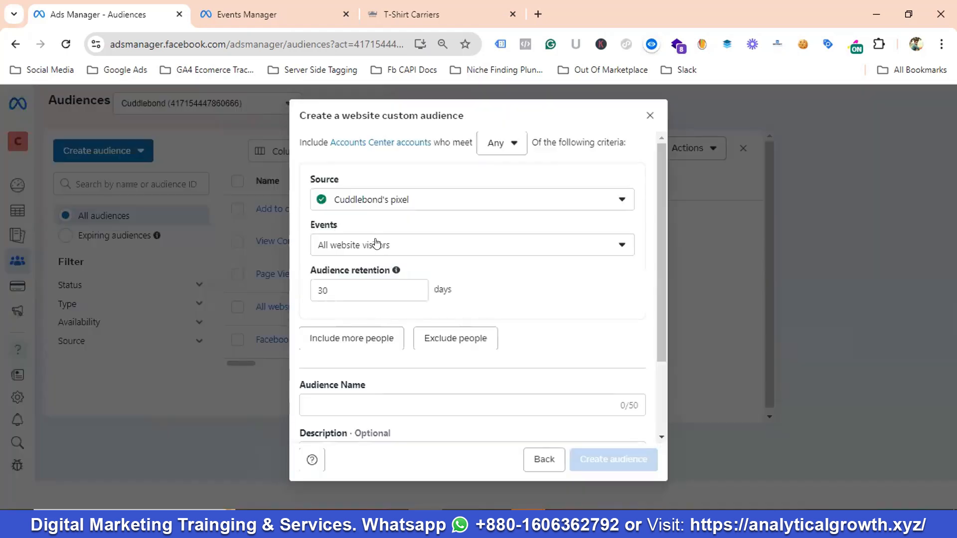
left_click(363, 247)
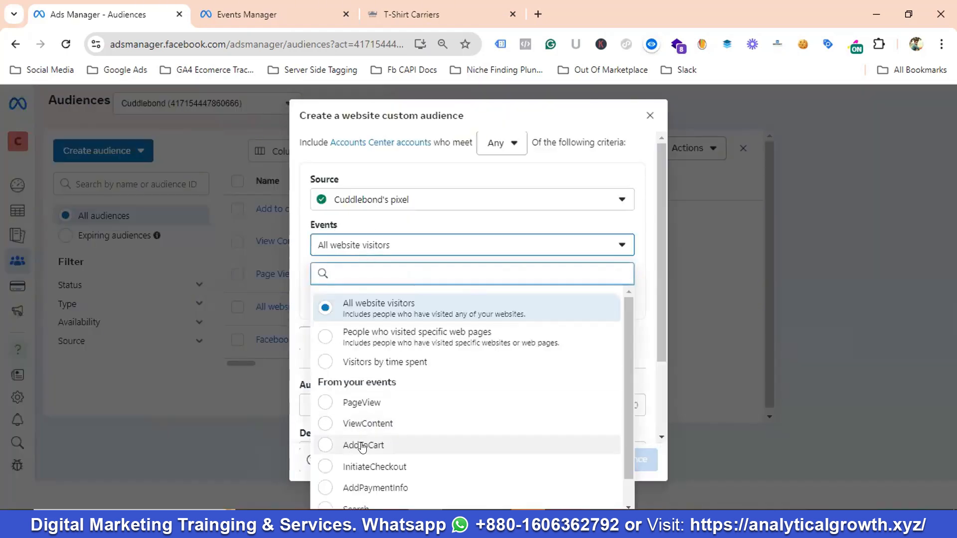
scroll(435, 475, "down", 1)
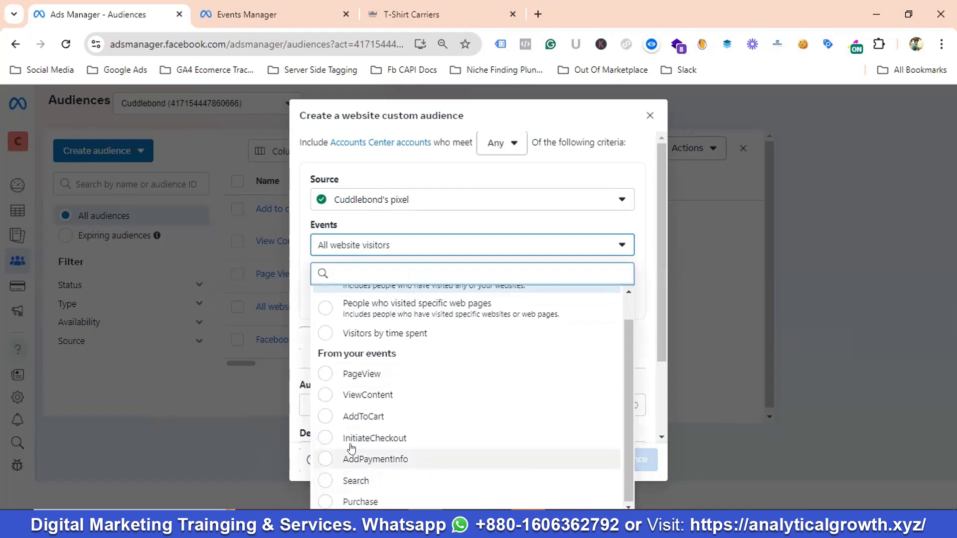
left_click(375, 438)
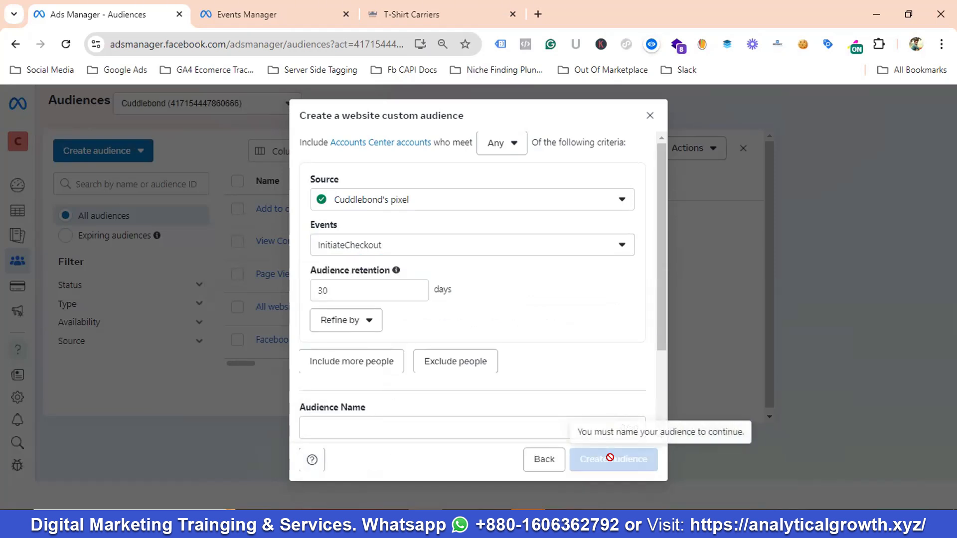
- Set the InitiateCheckout audience's retention to 90 days
left_click(321, 290)
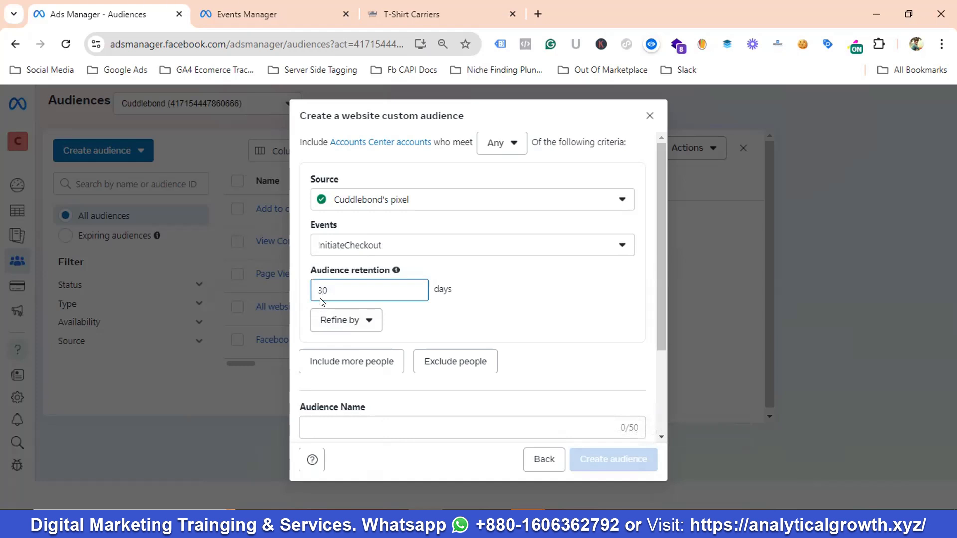
key("BackSpace")
type("9")
- Name the InitiateCheckout audience "Checkout users | last 90 days" and create it
scroll(327, 324, "down", 3)
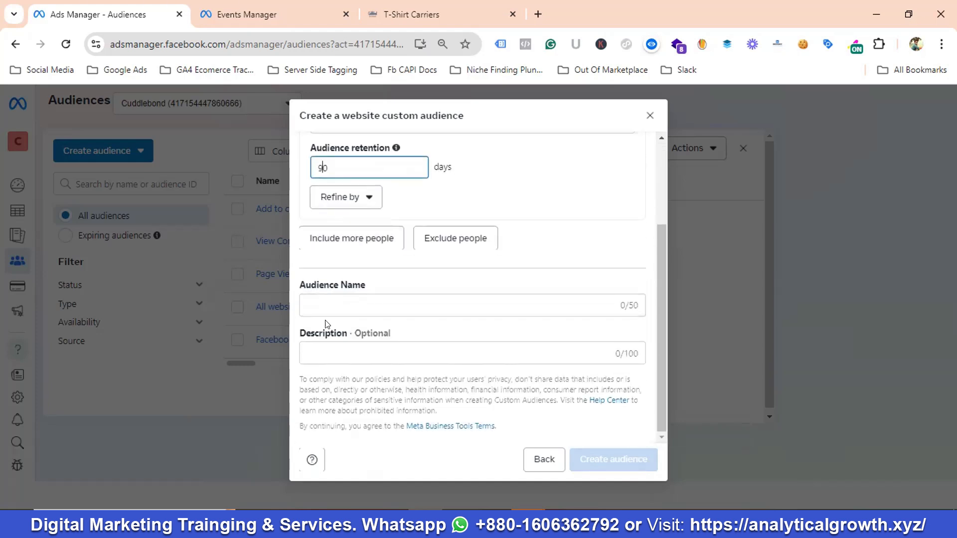
left_click(320, 297)
type("C")
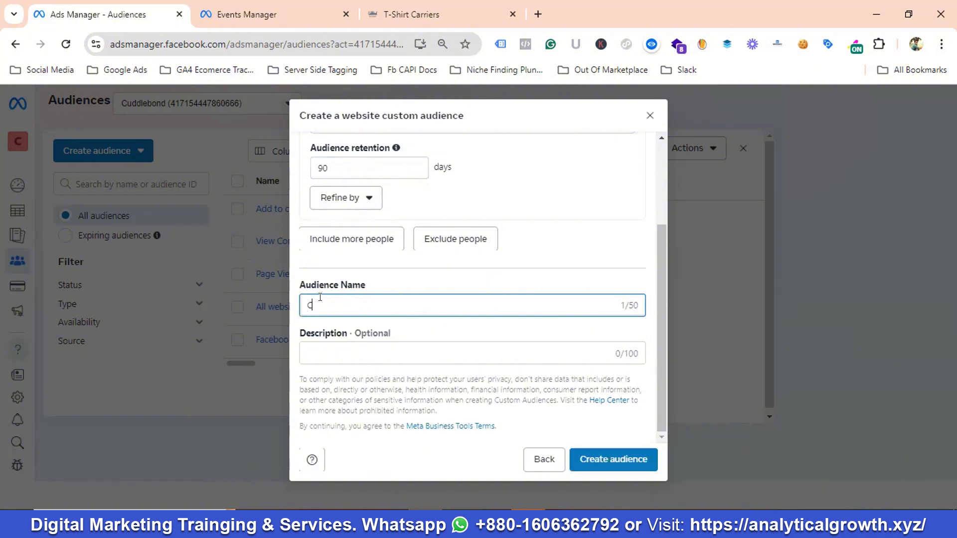
type("heckout users | last 90 da")
type("ys")
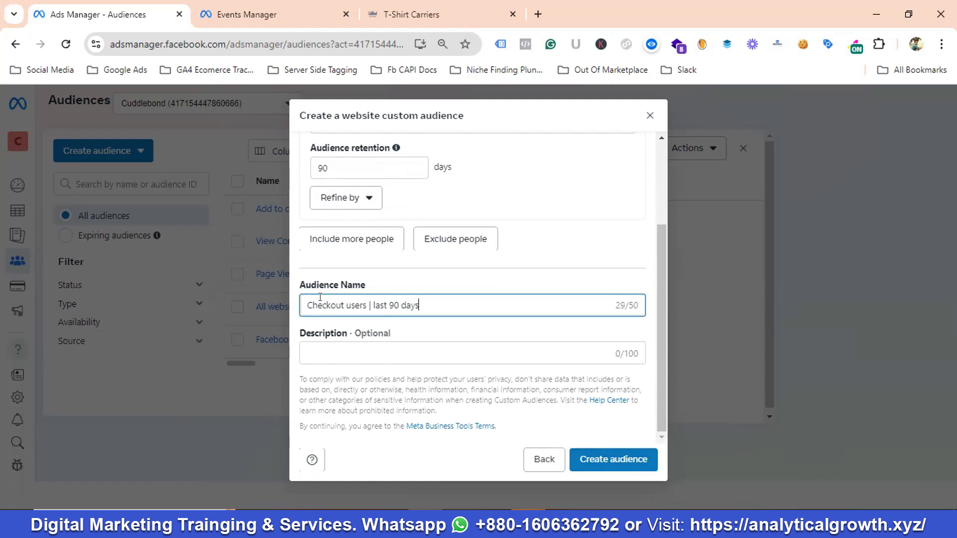
left_click(611, 458)
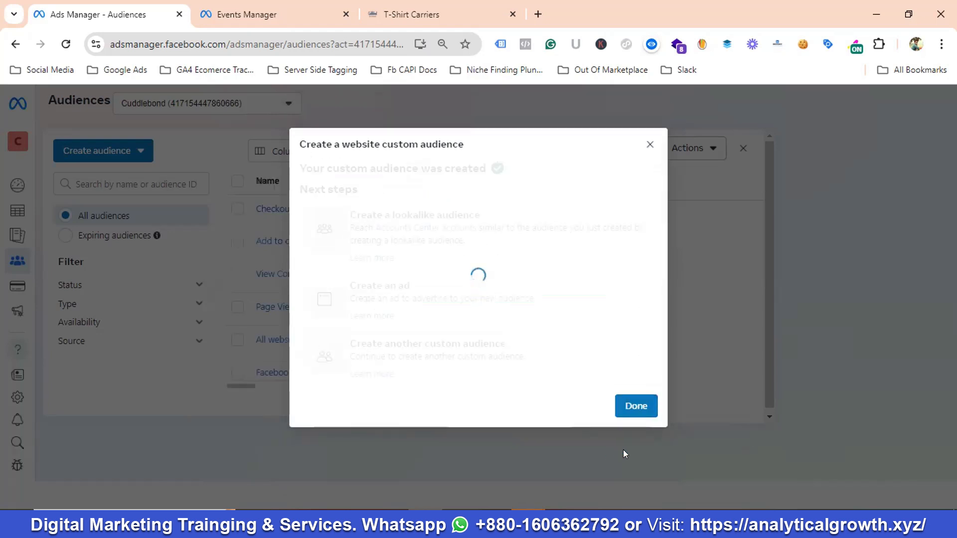
left_click(634, 447)
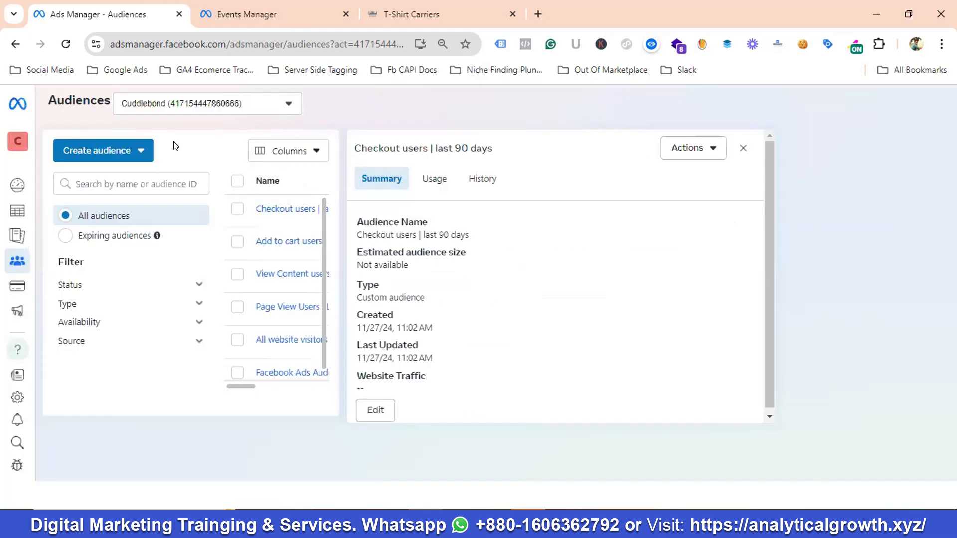
- Start another website custom audience on Cuddlebond's pixel and set its event to AddPaymentInfo
left_click(105, 151)
left_click(114, 182)
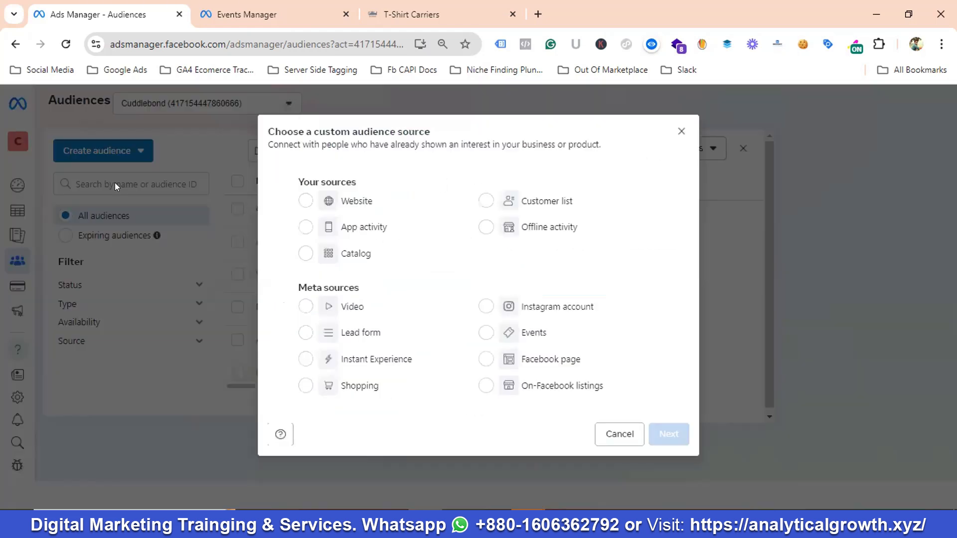
left_click(368, 204)
left_click(673, 433)
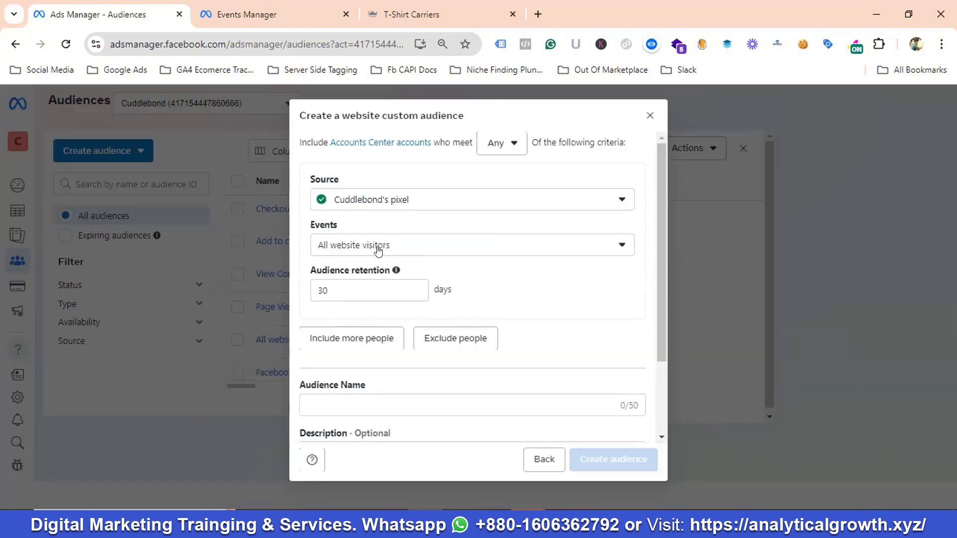
left_click(381, 244)
scroll(388, 344, "down", 1)
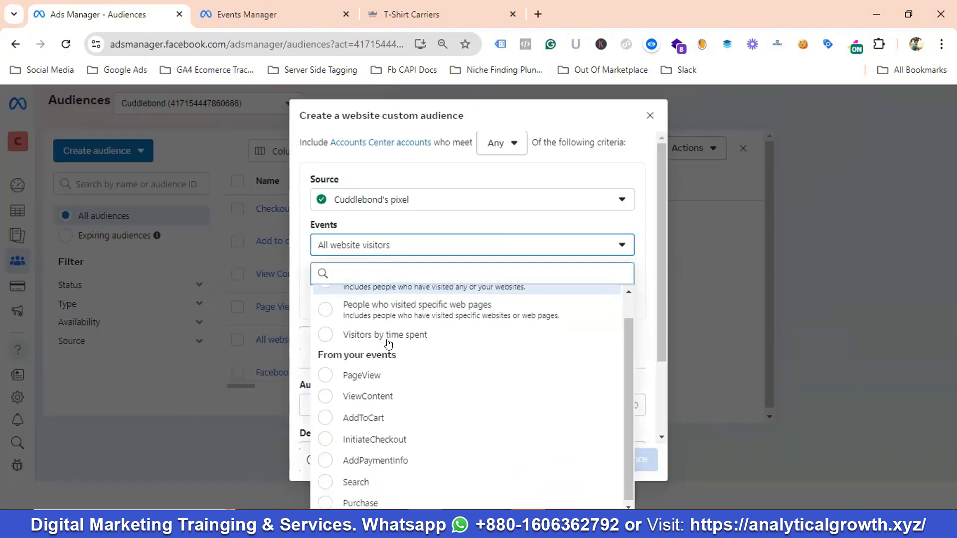
left_click(374, 459)
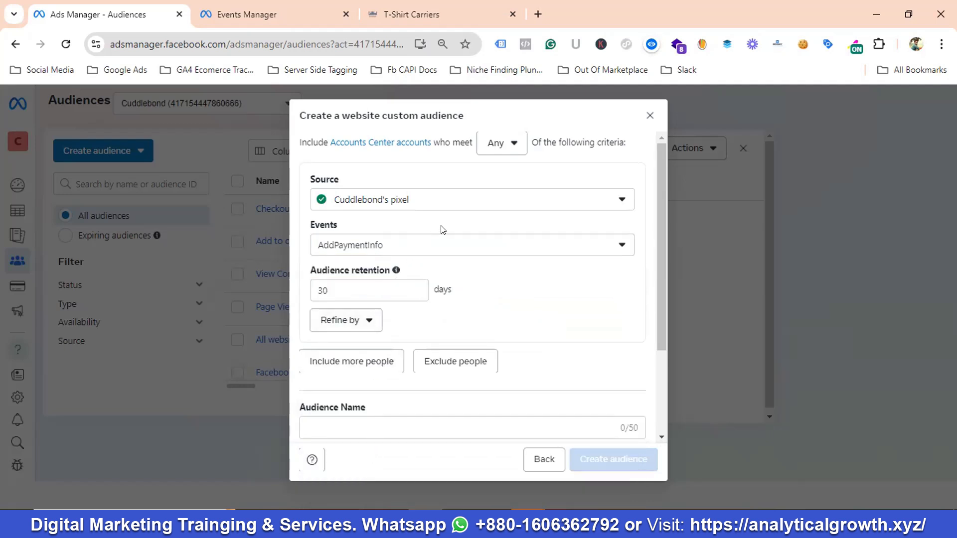
- Set the AddPaymentInfo audience's retention to 90 days
scroll(451, 222, "down", 1)
left_click(320, 217)
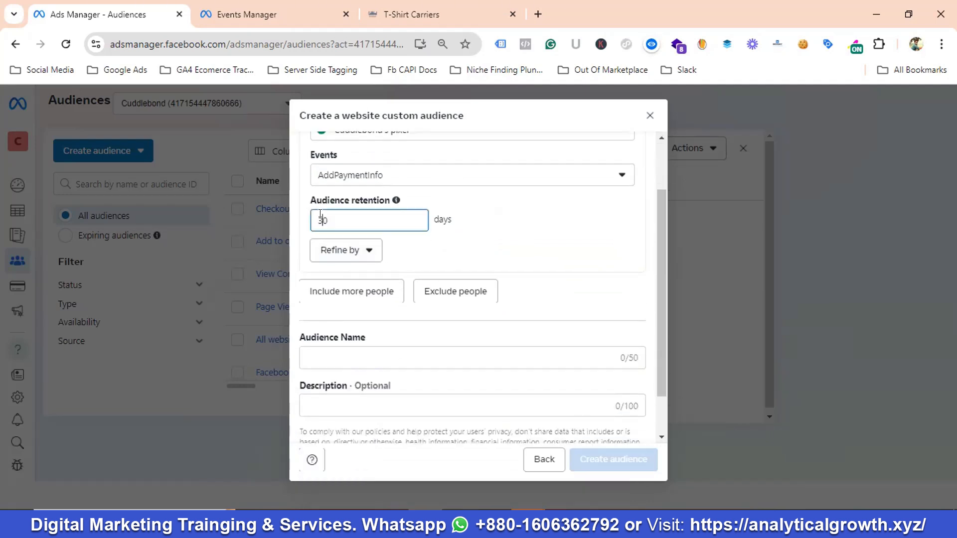
key("BackSpace")
type("9")
- Name the AddPaymentInfo audience "Add Payment Info users | last 90 days" and create it
scroll(336, 299, "down", 1)
left_click(335, 303)
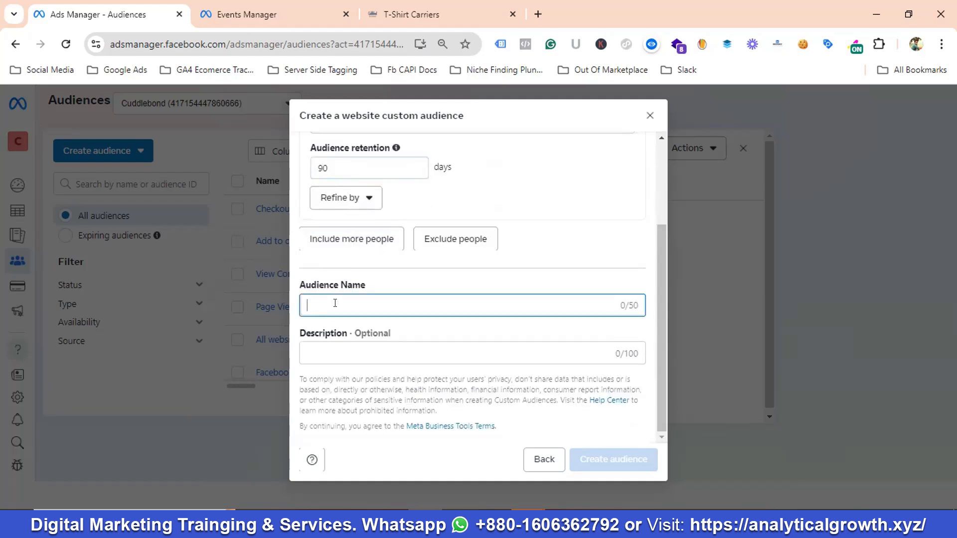
type("Add ")
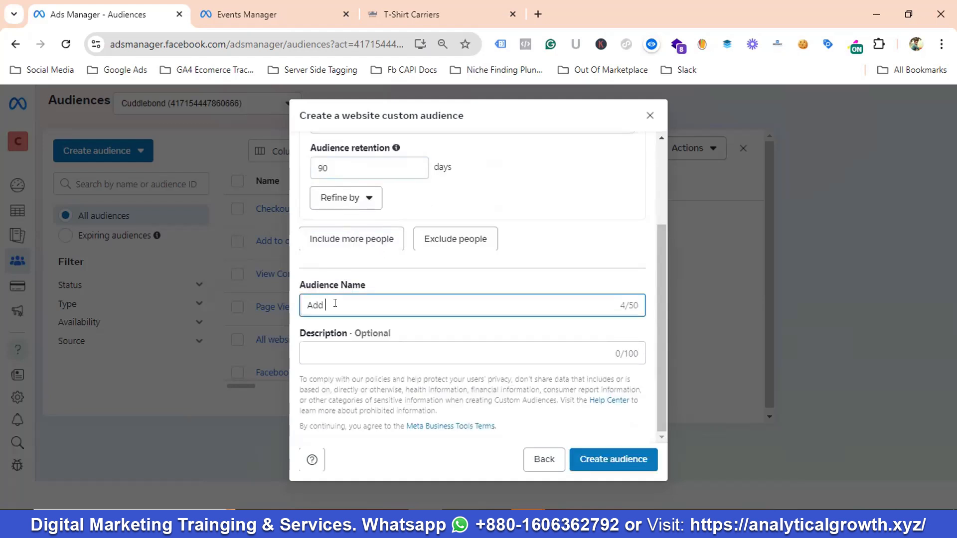
type("Payment Info users | last 90 days")
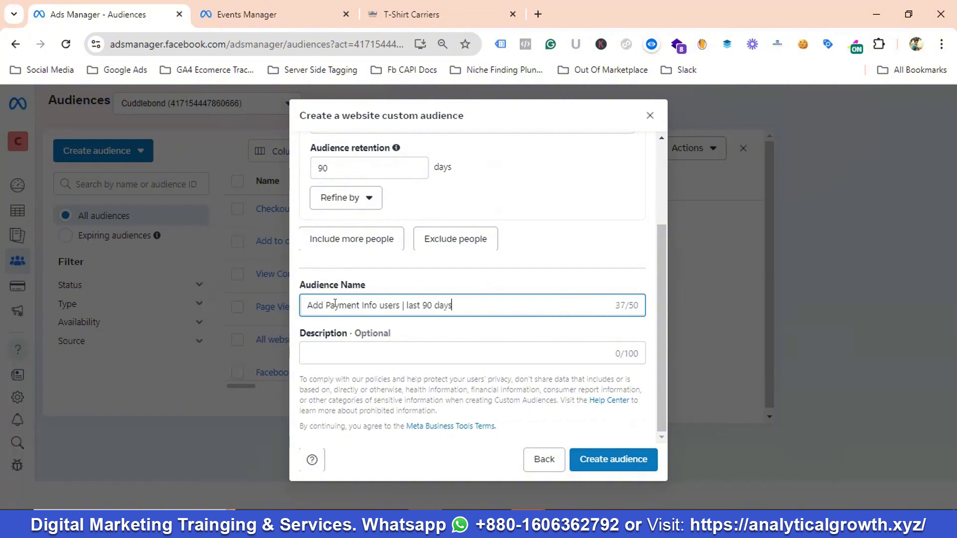
left_click(605, 461)
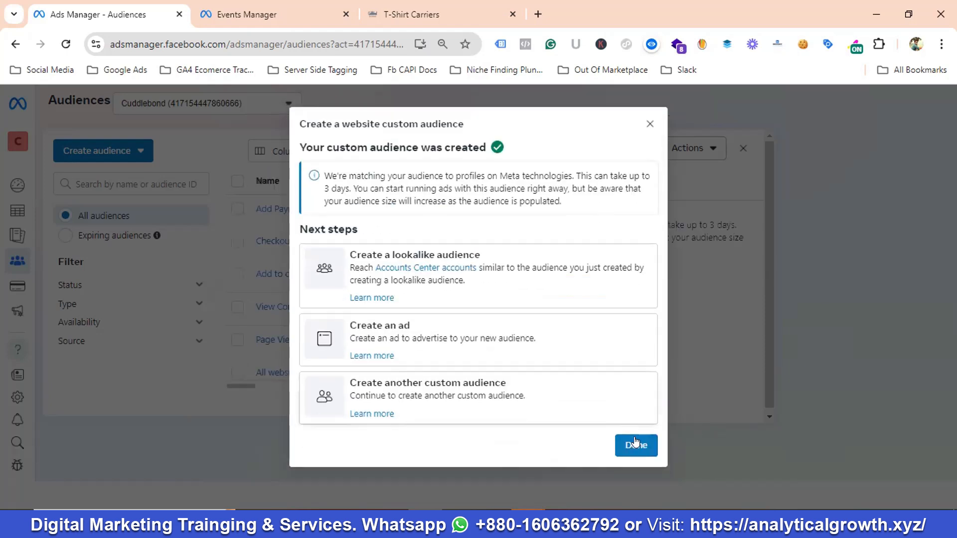
left_click(636, 448)
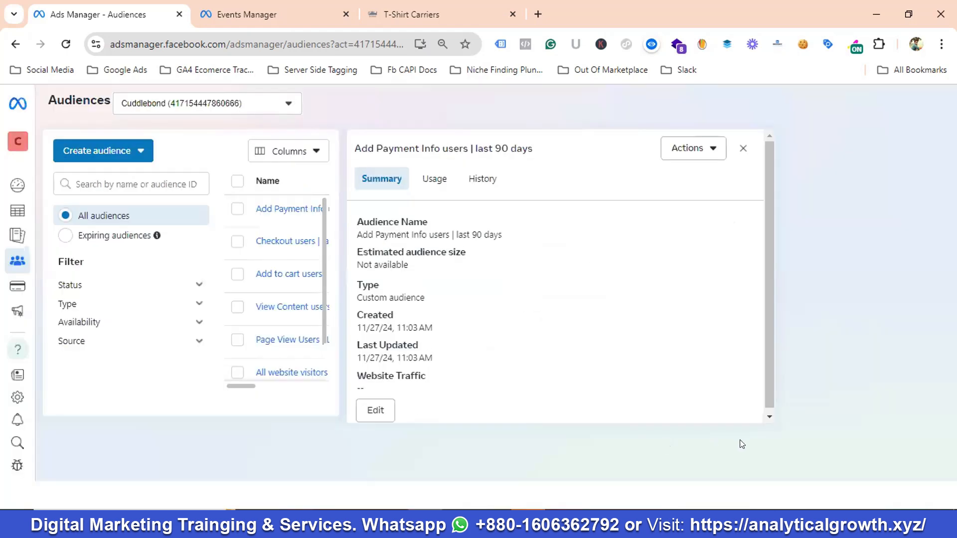
- Start a further website custom audience on Cuddlebond's pixel and set its event to Search
left_click(111, 153)
left_click(127, 182)
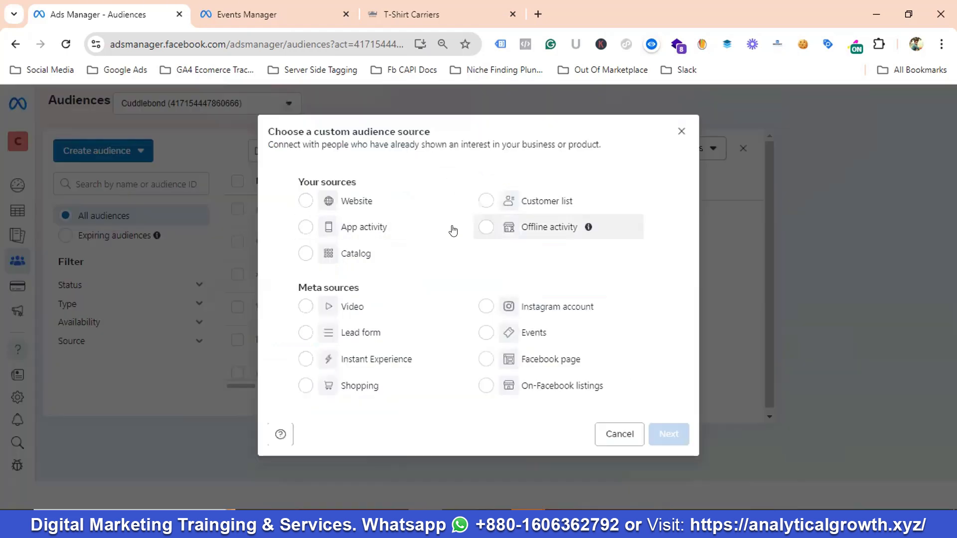
left_click(363, 200)
left_click(669, 434)
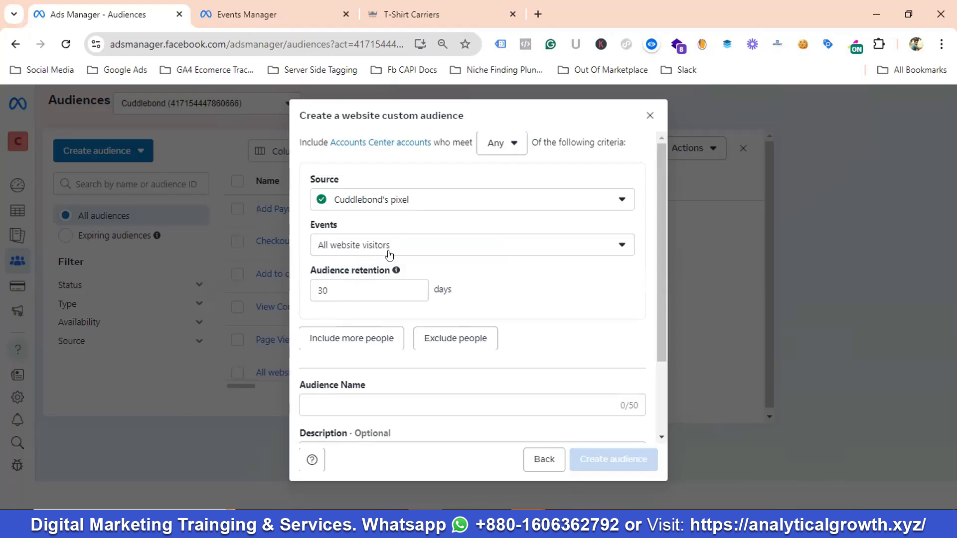
left_click(388, 252)
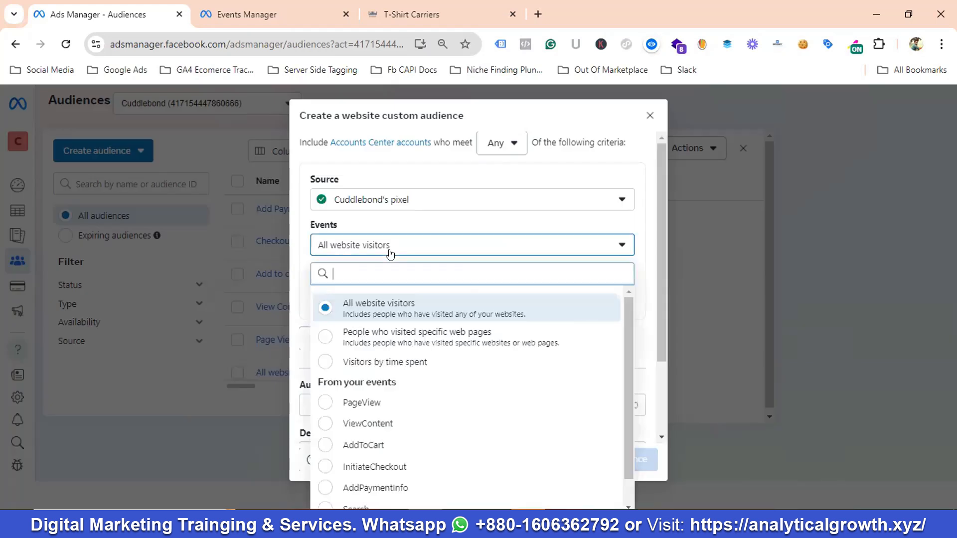
scroll(362, 426, "down", 1)
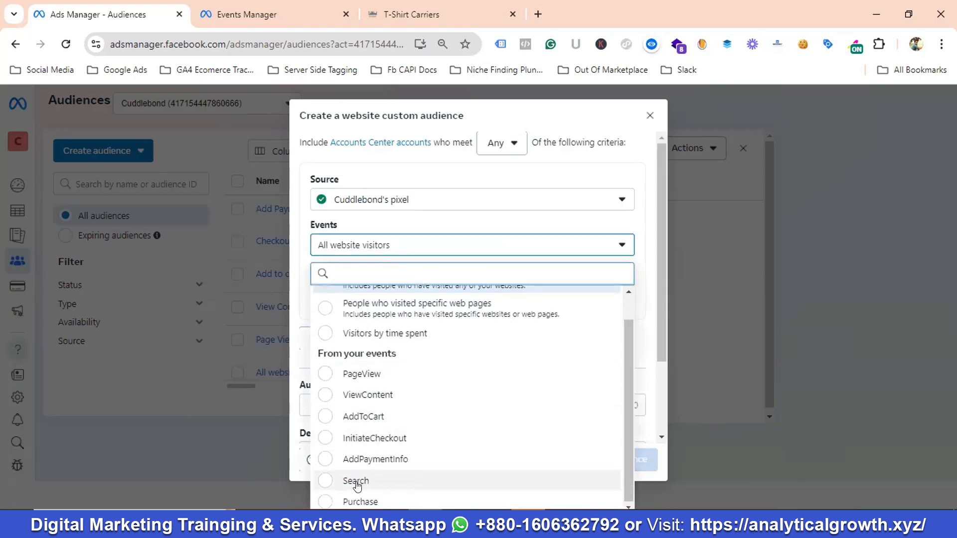
left_click(363, 481)
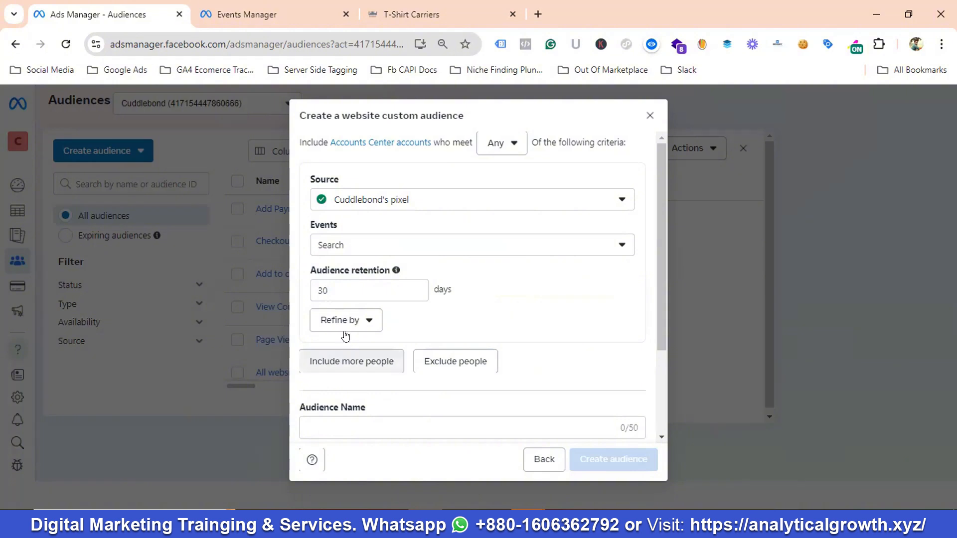
- Set the Search audience's retention to 90 days
left_click(321, 289)
key("BackSpace")
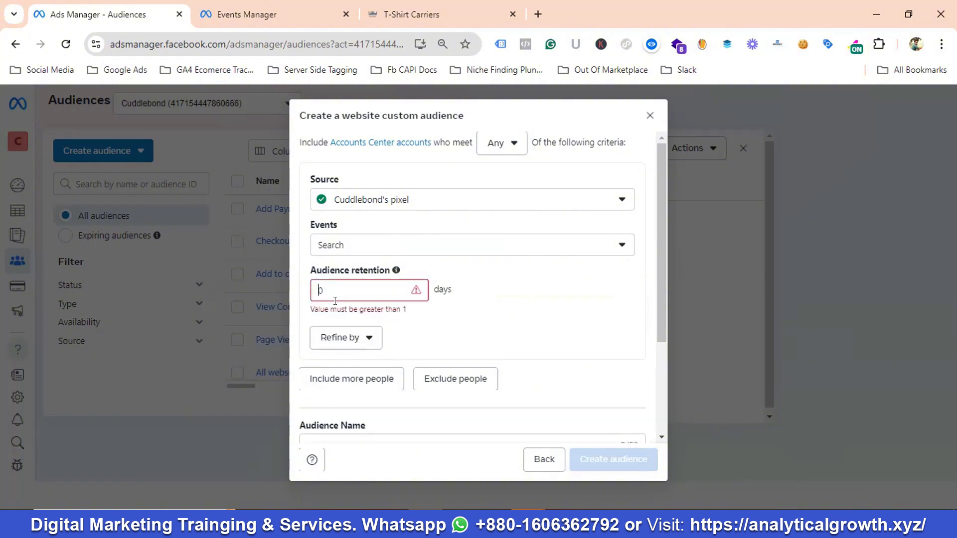
type("9")
- Name the Search audience "search users | last 90 days" and create it
scroll(342, 308, "down", 2)
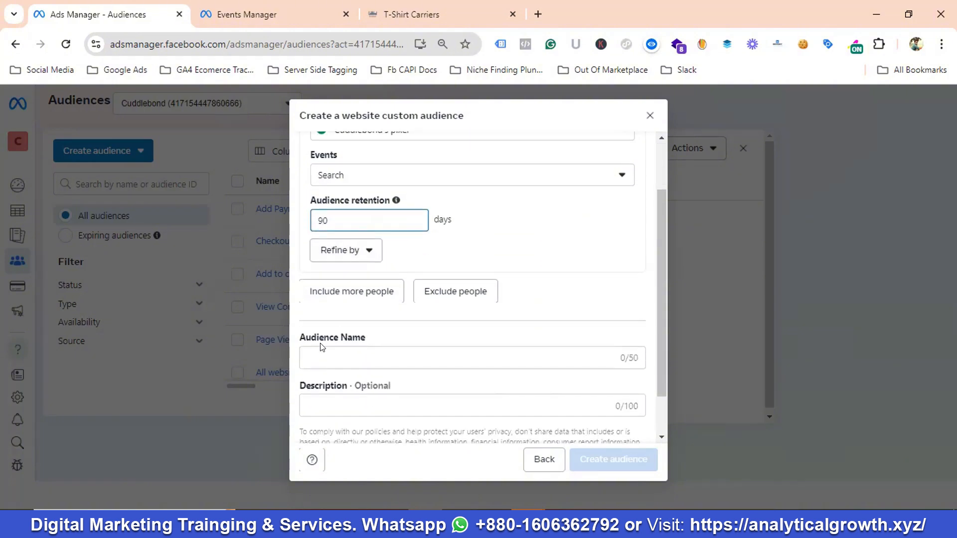
left_click(322, 349)
type("sea")
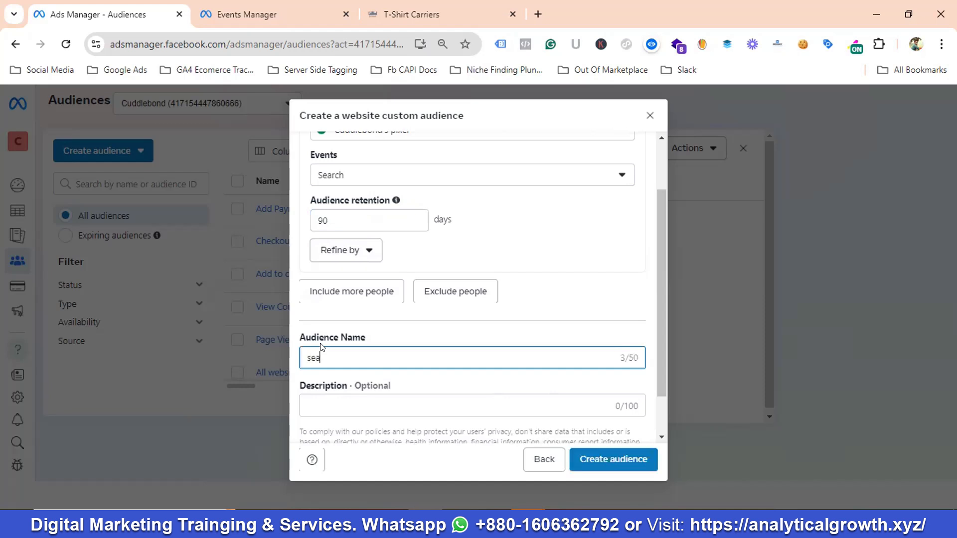
type("rch users | last 90 days")
left_click(592, 462)
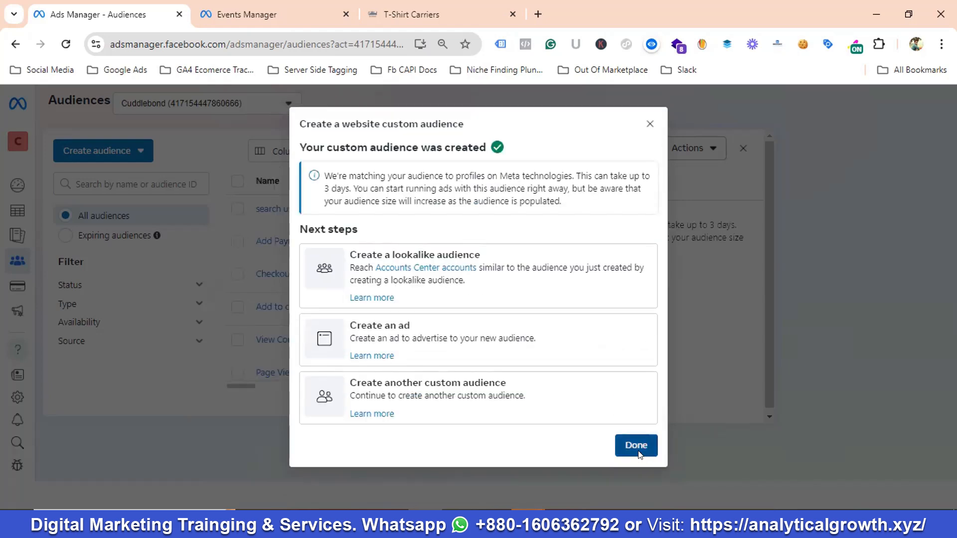
left_click(636, 445)
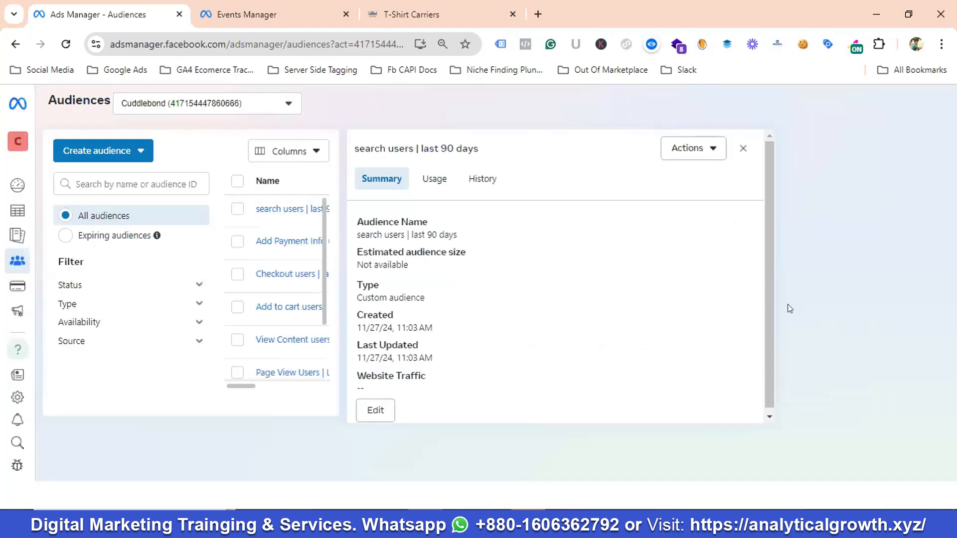
- Start another website custom audience on Cuddlebond's pixel and set its event to ViewContent
left_click(142, 154)
left_click(115, 182)
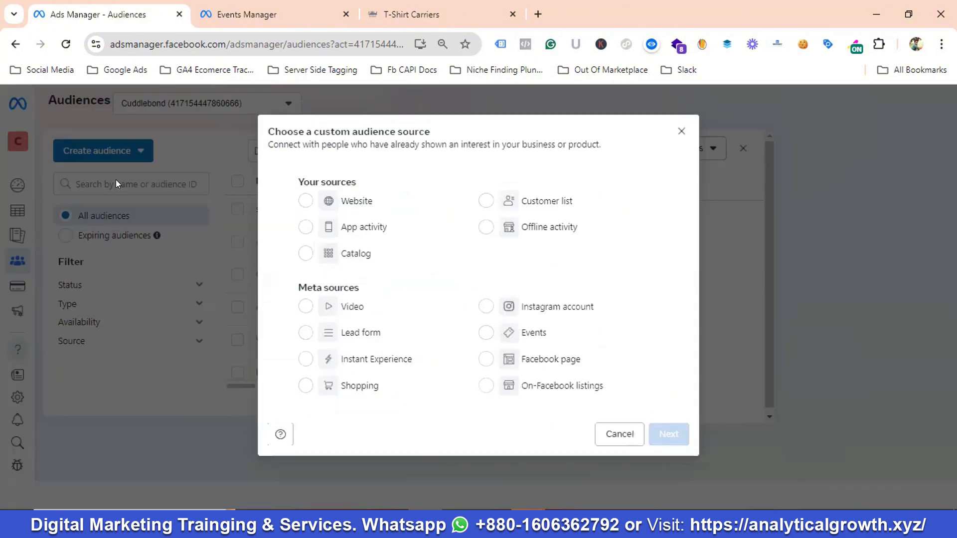
left_click(351, 201)
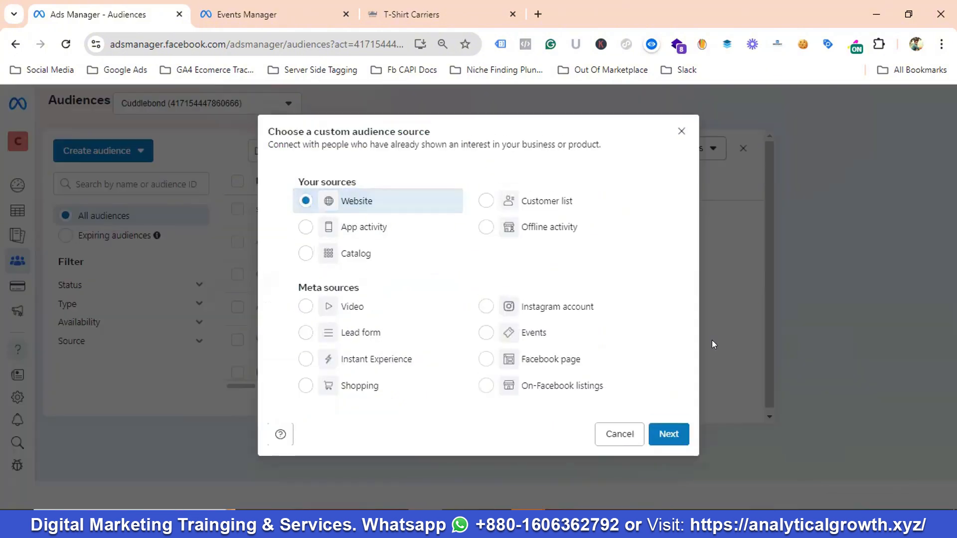
left_click(669, 435)
scroll(431, 276, "down", 1)
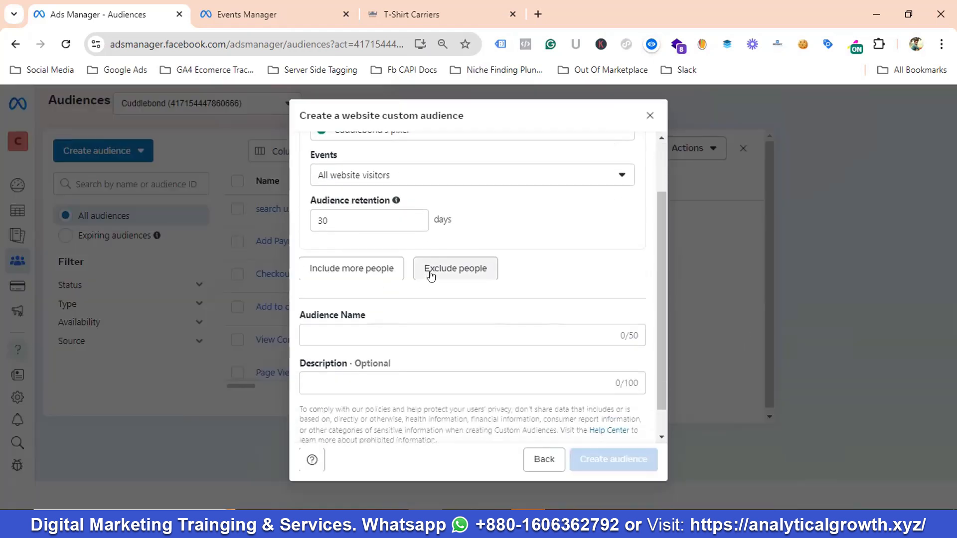
scroll(446, 264, "up", 2)
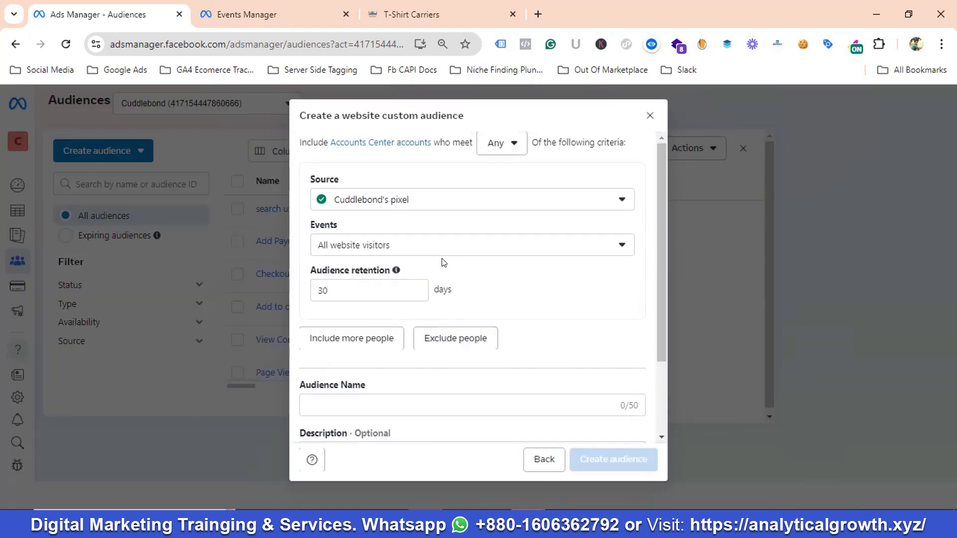
left_click(424, 250)
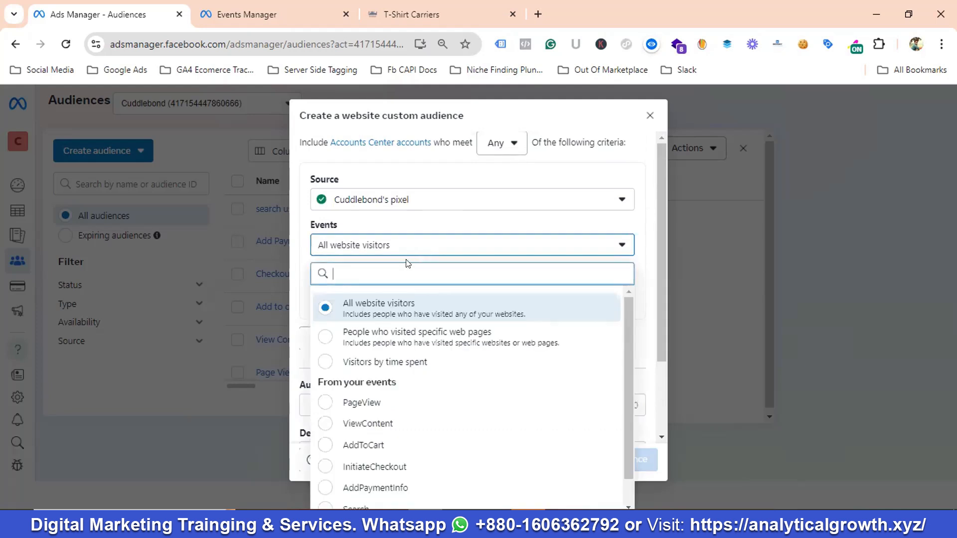
scroll(394, 324, "down", 2)
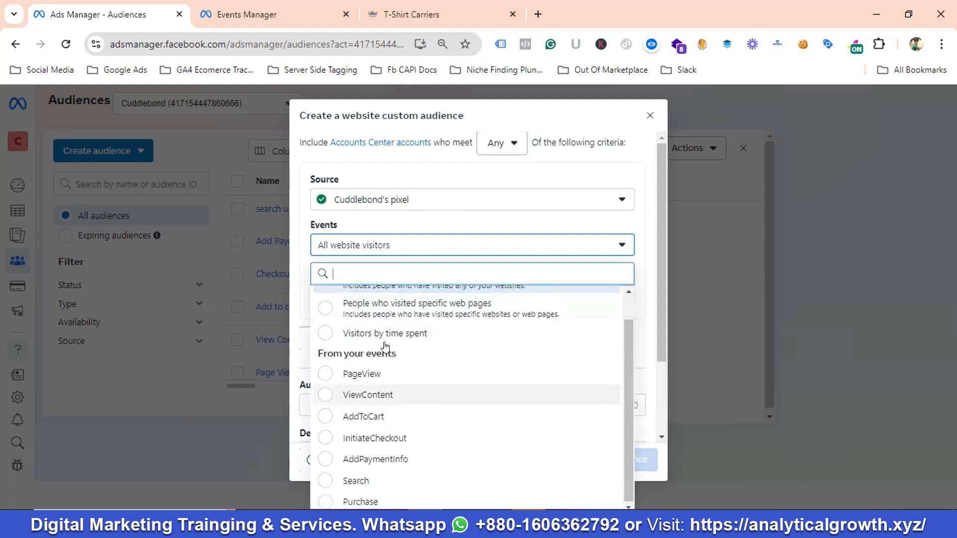
left_click(384, 396)
- Add a second inclusion criterion and set the ViewContent criterion's retention to 90 days
scroll(364, 279, "down", 2)
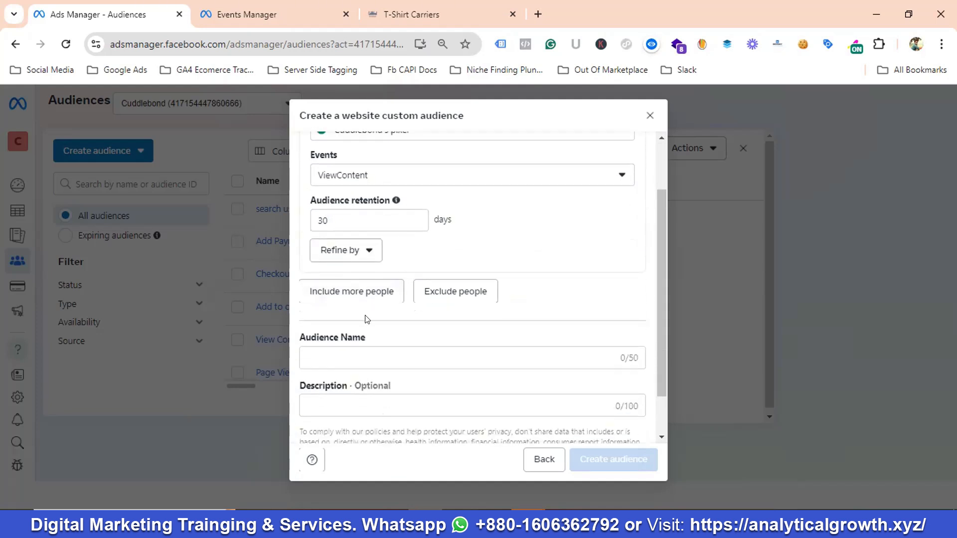
left_click(368, 294)
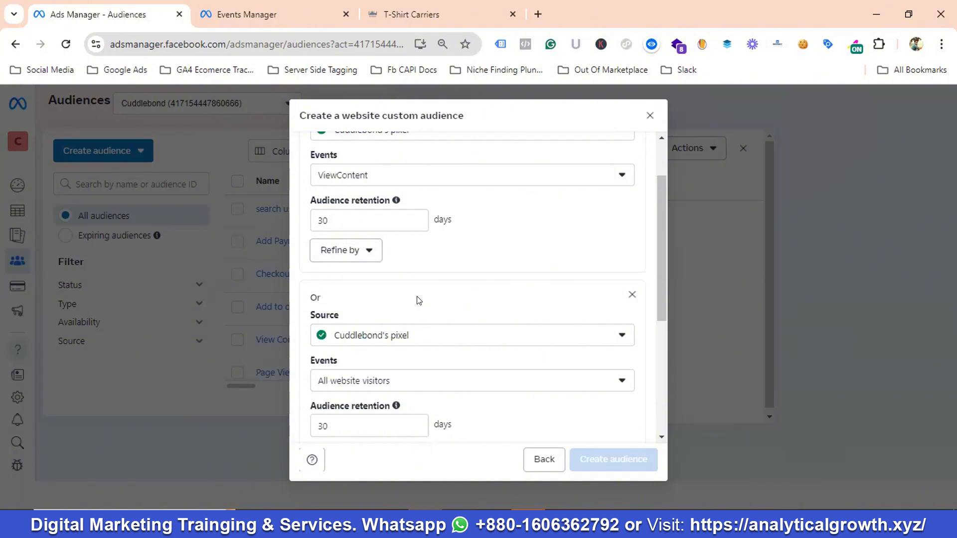
scroll(427, 299, "up", 2)
scroll(465, 283, "down", 2)
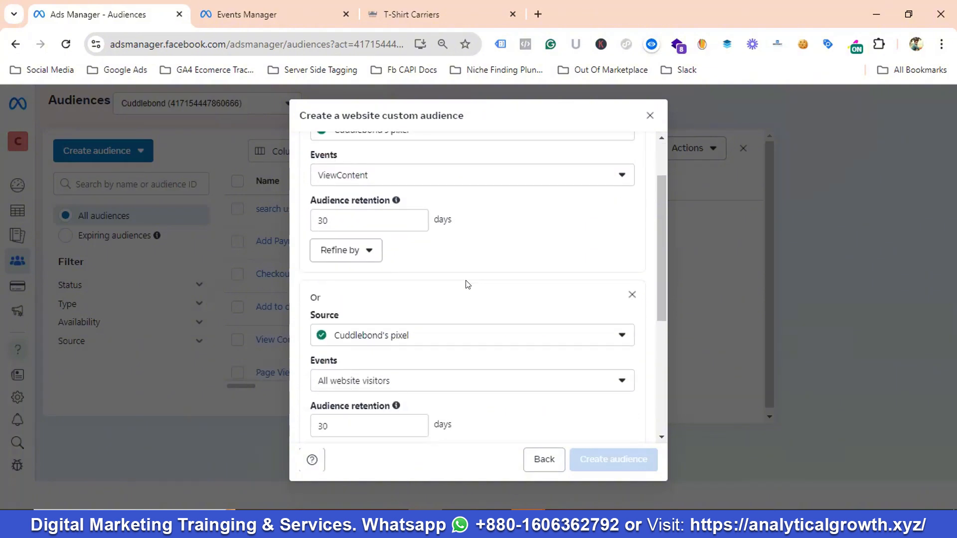
left_click(322, 219)
key("BackSpace")
key("BackSpace")
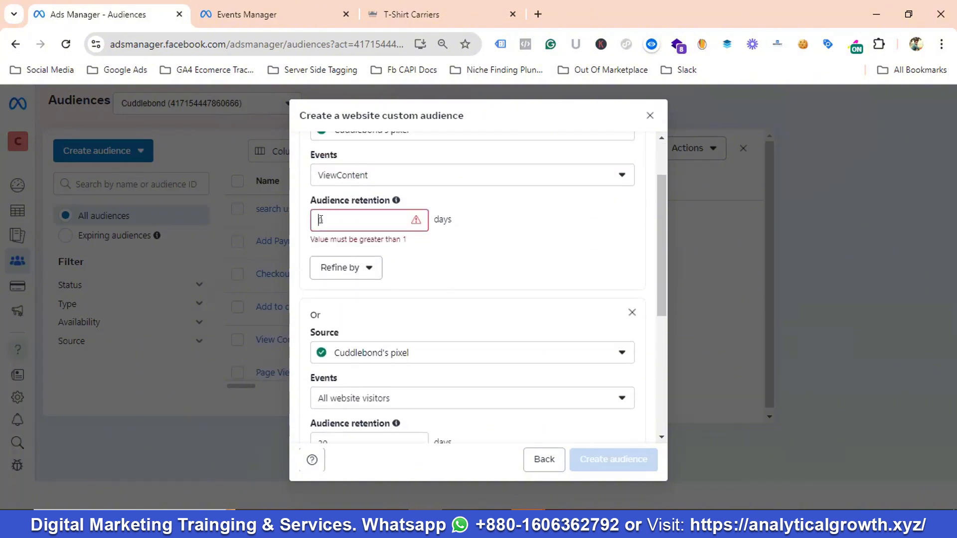
type("30")
- Set the second inclusion criterion to the AddToCart event with a retention of 90 days
scroll(412, 251, "down", 3)
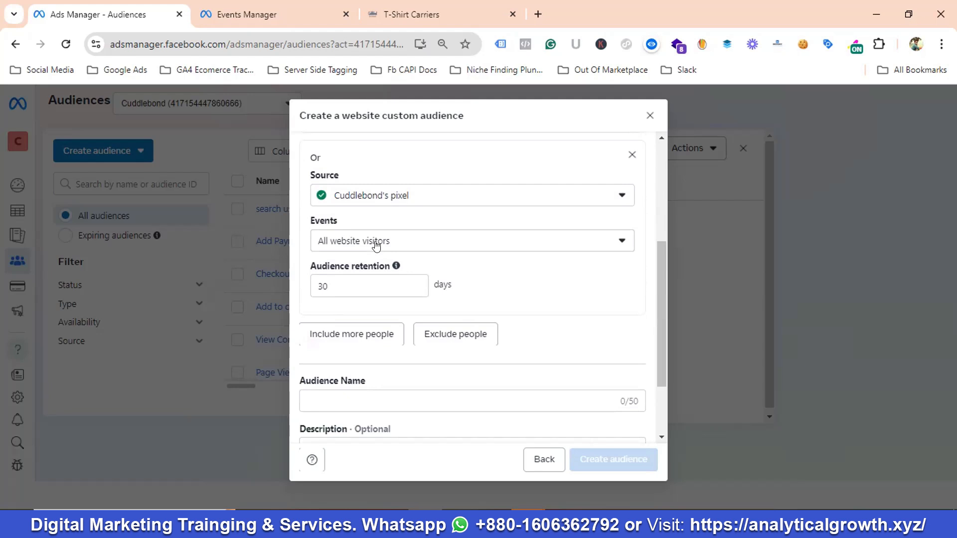
left_click(376, 246)
scroll(344, 379, "down", 1)
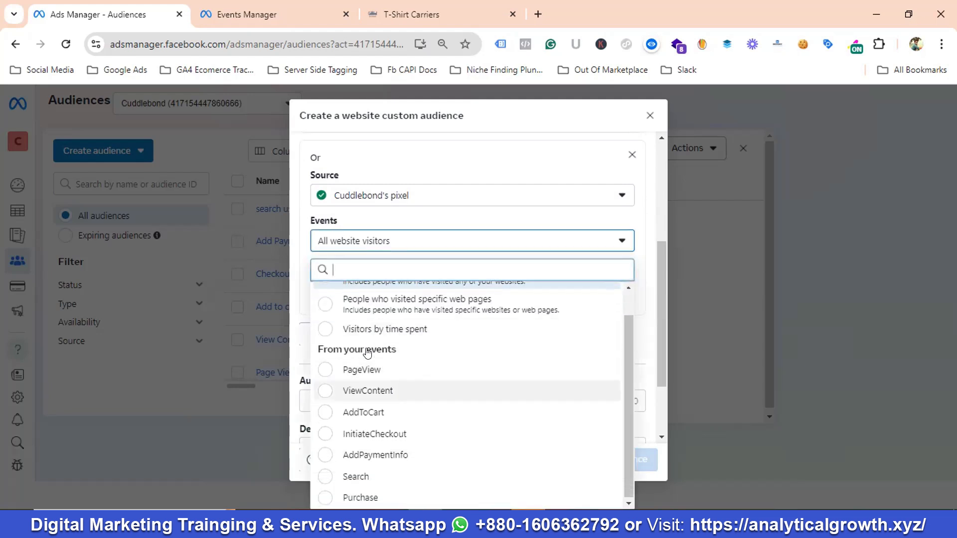
left_click(345, 422)
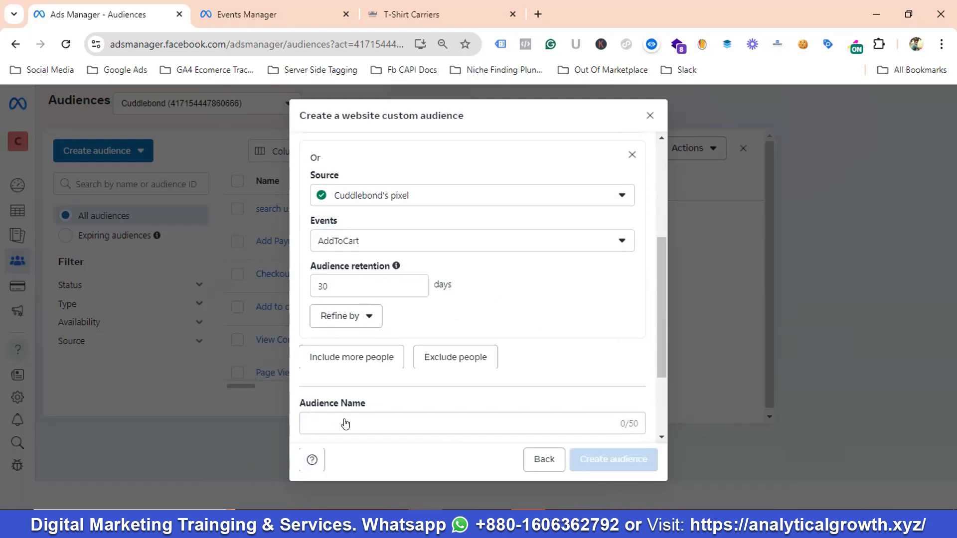
left_click(321, 281)
key("BackSpace")
key("BackSpace")
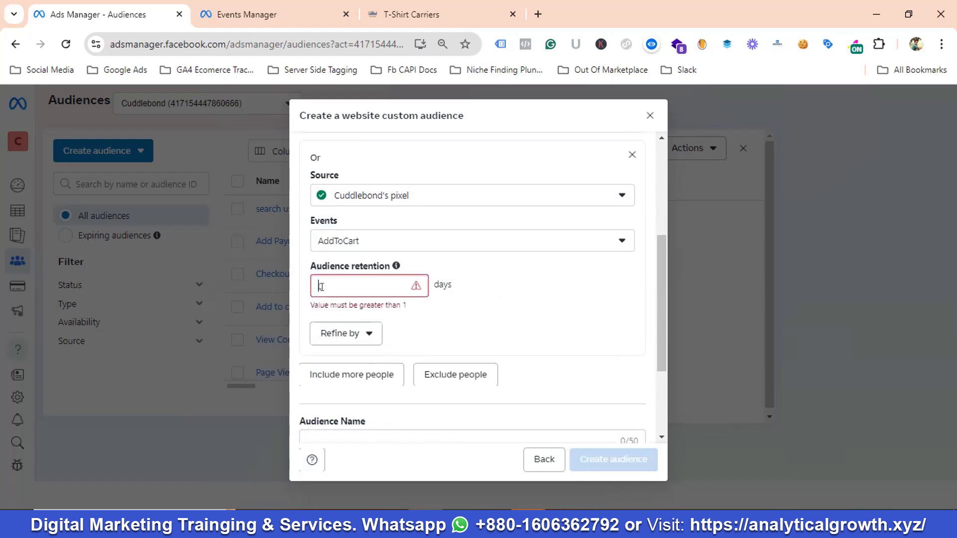
type("90")
- Include more people through a third criterion on Cuddlebond's pixel with the InitiateCheckout event
scroll(352, 296, "down", 2)
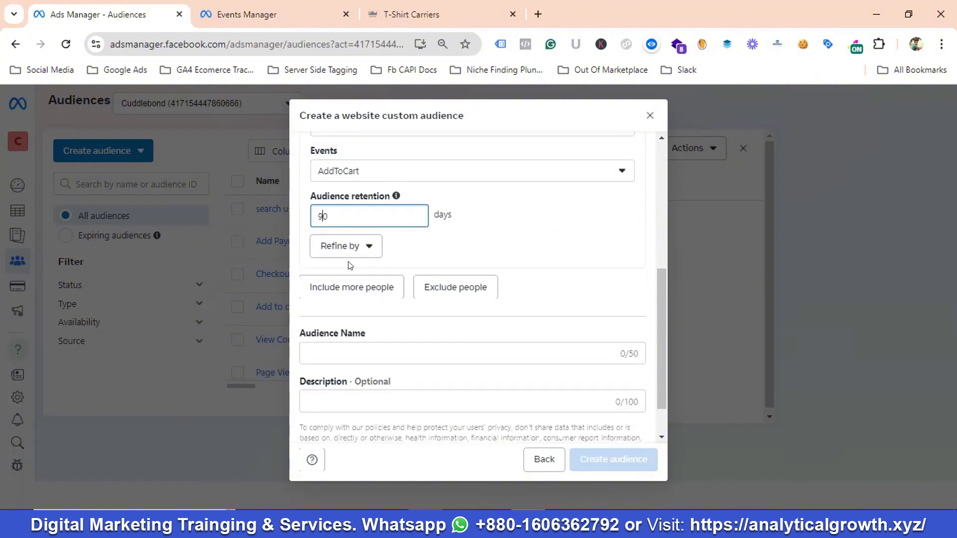
left_click(346, 285)
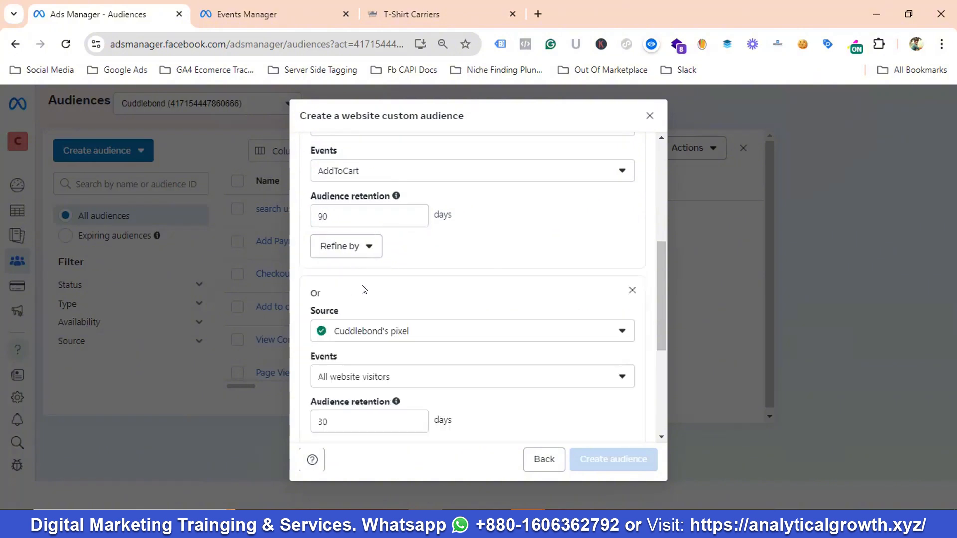
scroll(378, 291, "down", 2)
left_click(377, 306)
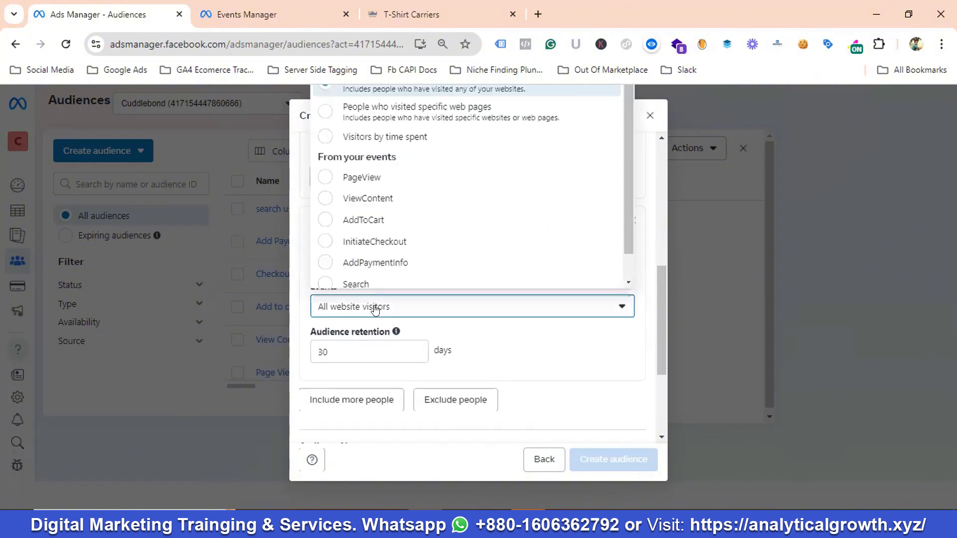
left_click(389, 242)
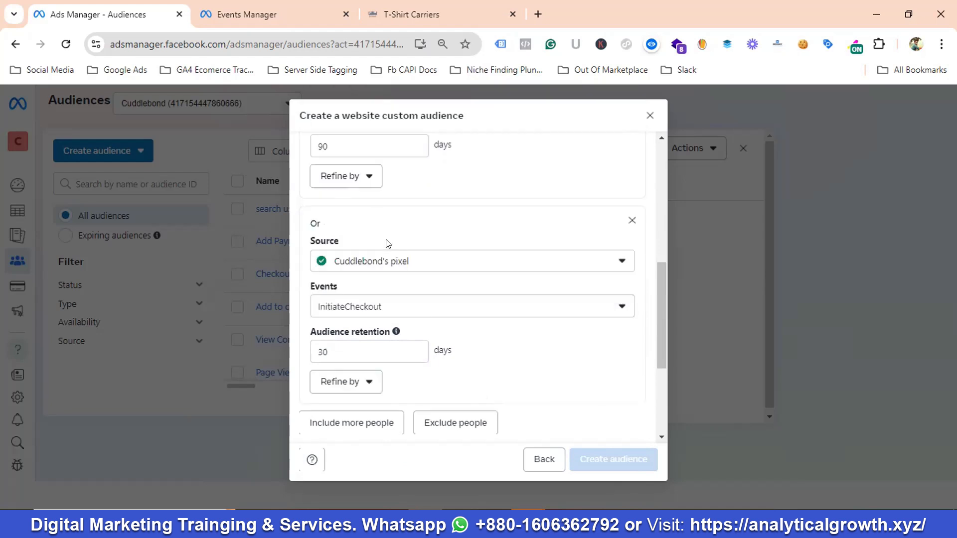
- Check the ViewContent and AddToCart criteria, and set the InitiateCheckout criterion's retention to 90 days
scroll(399, 302, "up", 6)
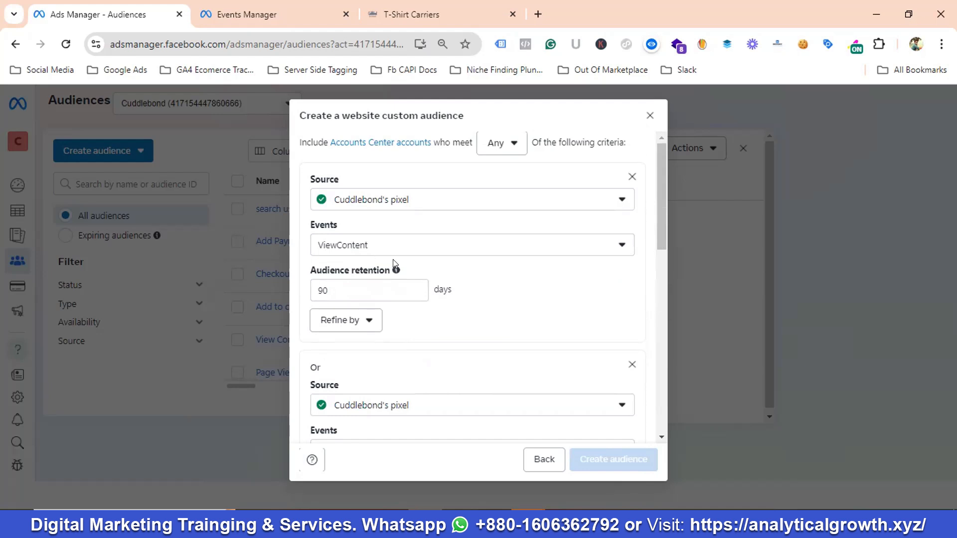
scroll(393, 263, "down", 2)
scroll(396, 263, "down", 2)
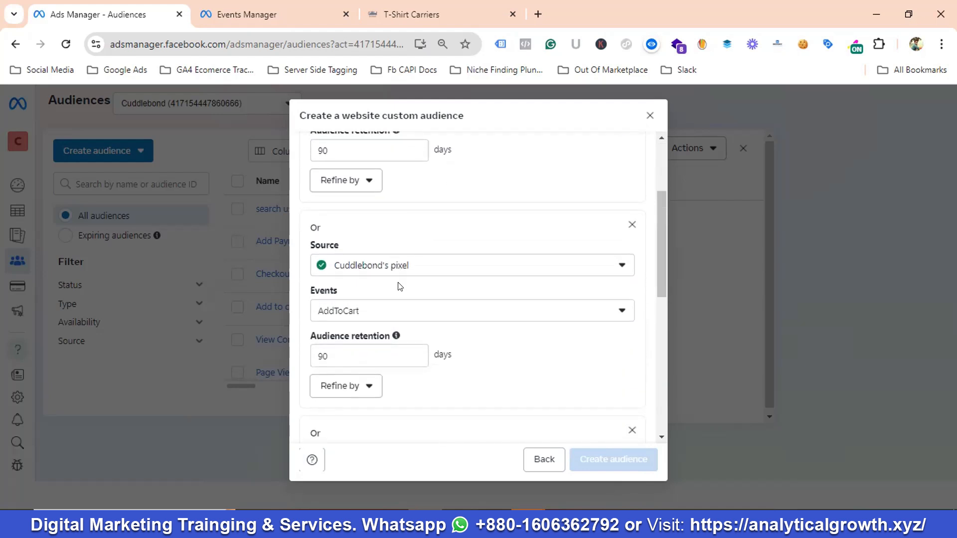
scroll(379, 269, "down", 2)
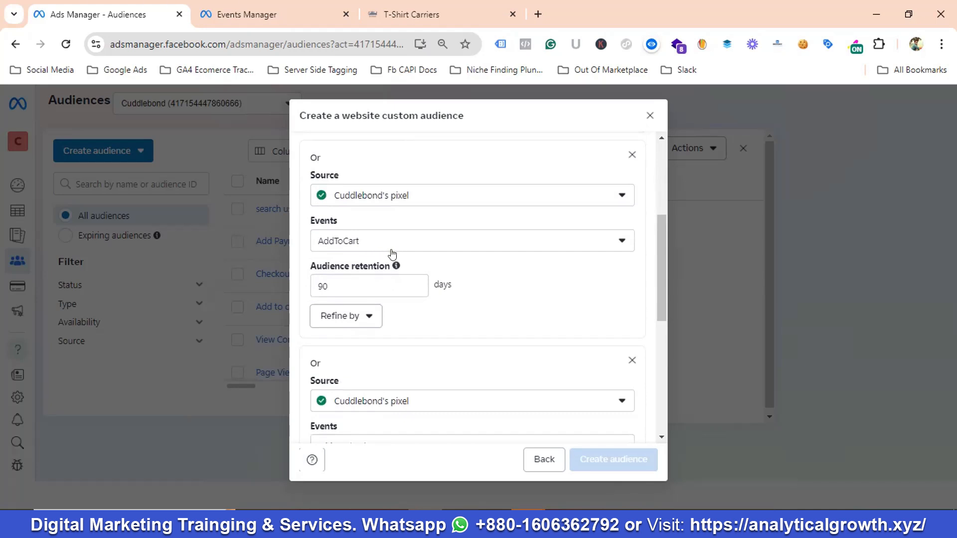
scroll(399, 254, "down", 2)
scroll(400, 255, "down", 2)
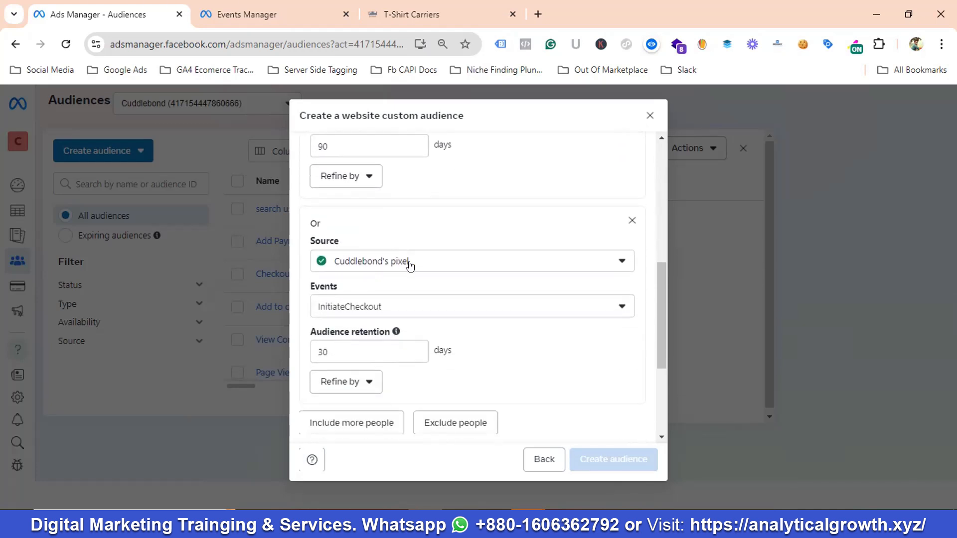
scroll(407, 264, "down", 2)
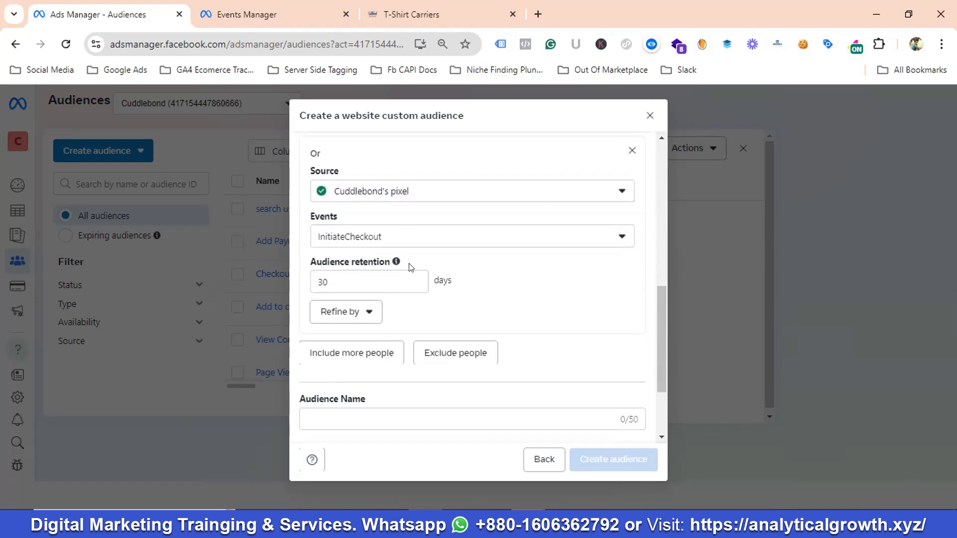
left_click(320, 282)
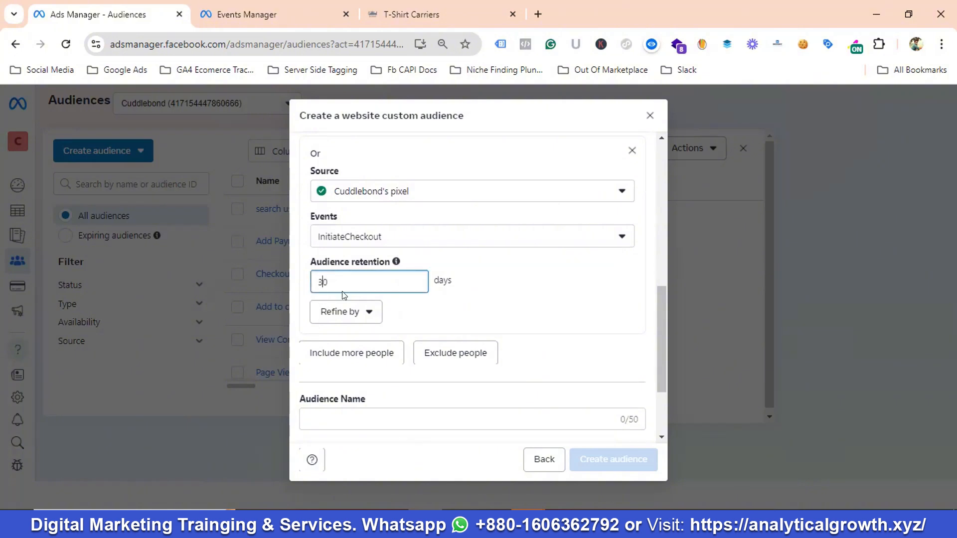
key("BackSpace")
type("9")
- Add an exclusion criterion on Cuddlebond's pixel for people with the Purchase event
scroll(410, 274, "down", 2)
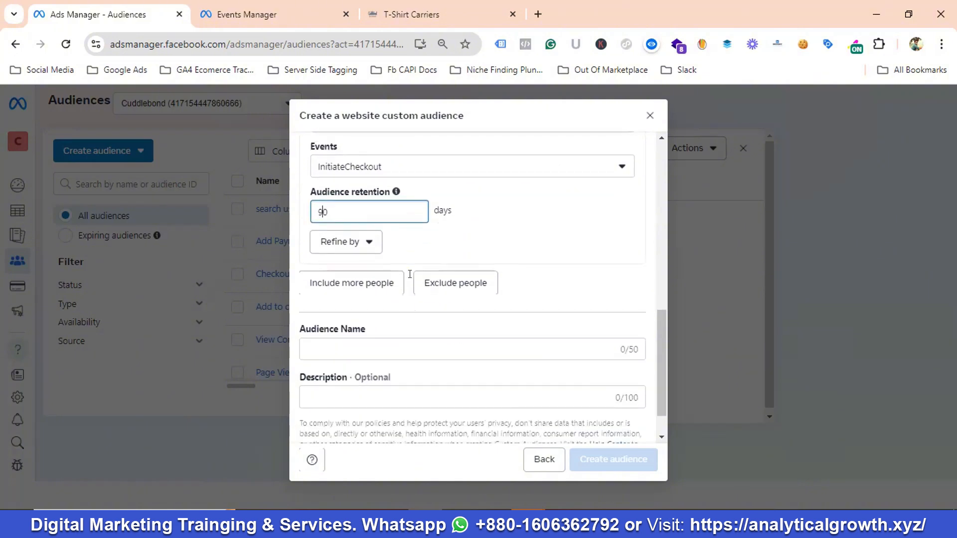
left_click(446, 285)
scroll(438, 284, "down", 3)
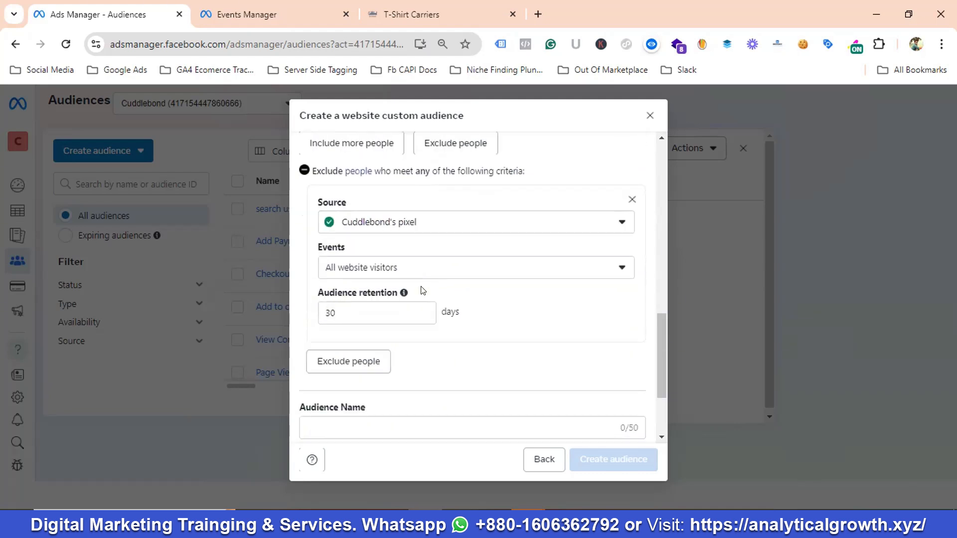
left_click(401, 275)
scroll(376, 454, "down", 1)
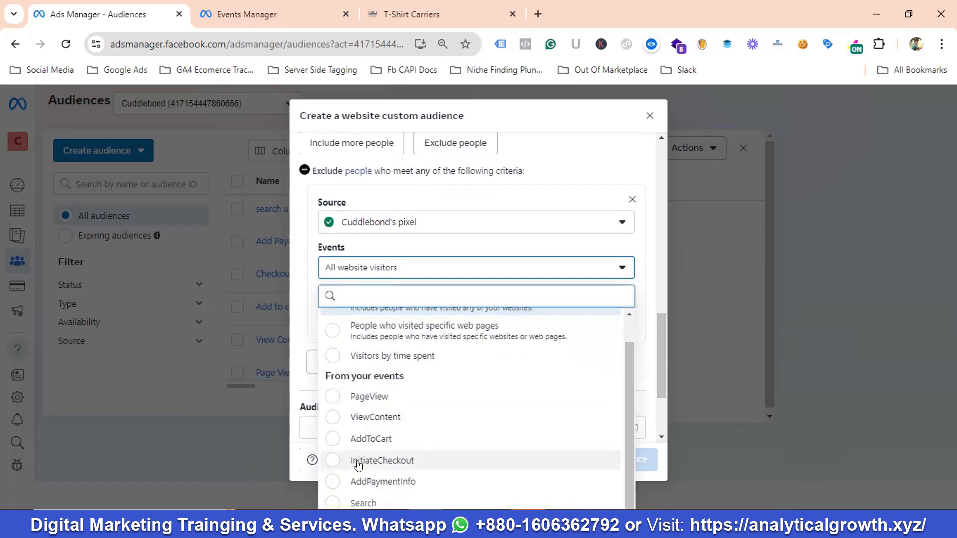
scroll(359, 468, "down", 1)
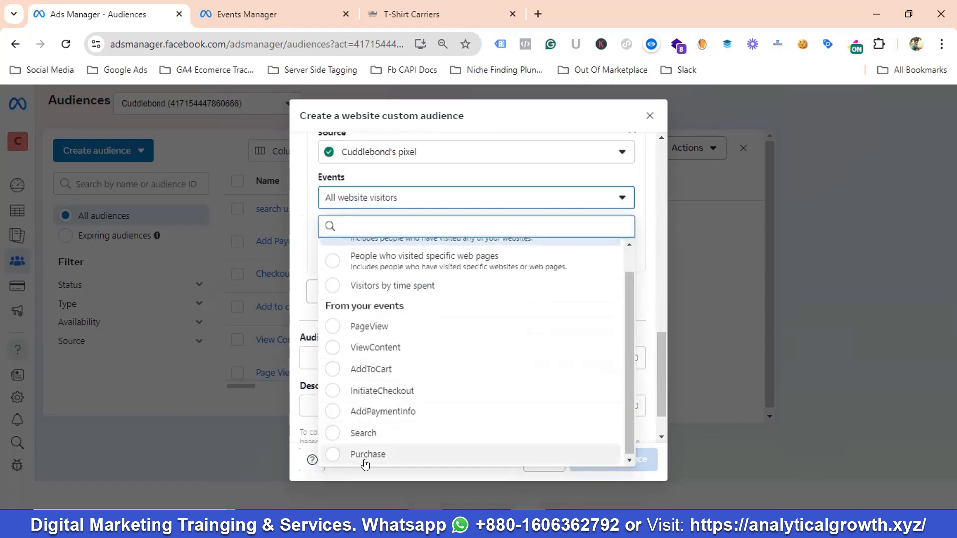
left_click(369, 455)
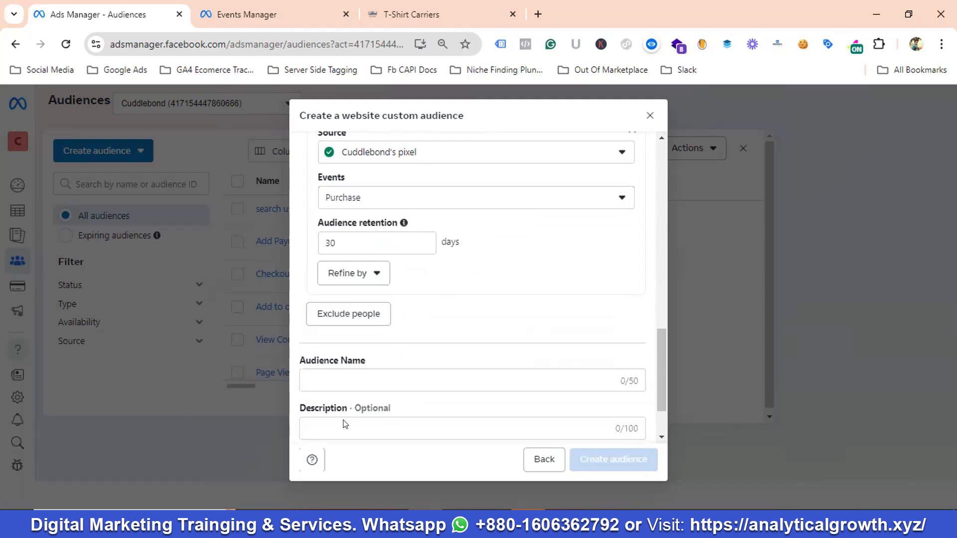
- Set the excluded Purchase criterion's retention to 90 days
left_click(325, 242)
key("Delete")
type("9")
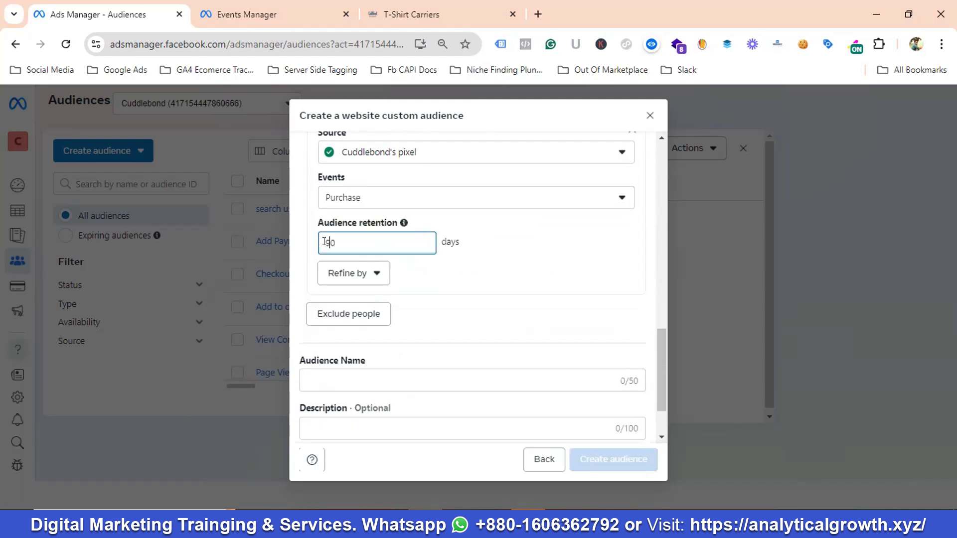
- Name the website custom audience "ATC| VC| Checkout But didn't make purchase | 90 da"
scroll(418, 260, "up", 1)
scroll(428, 262, "up", 10)
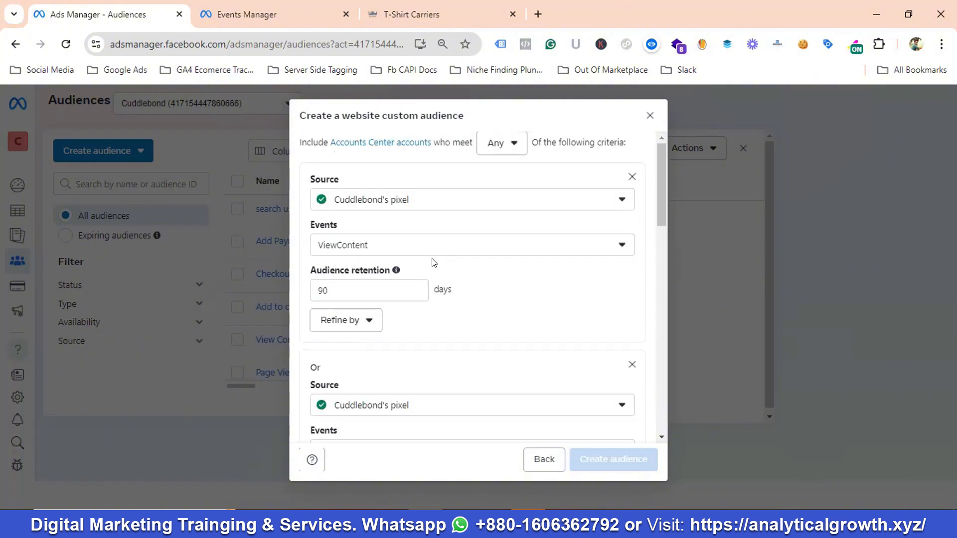
scroll(434, 263, "down", 7)
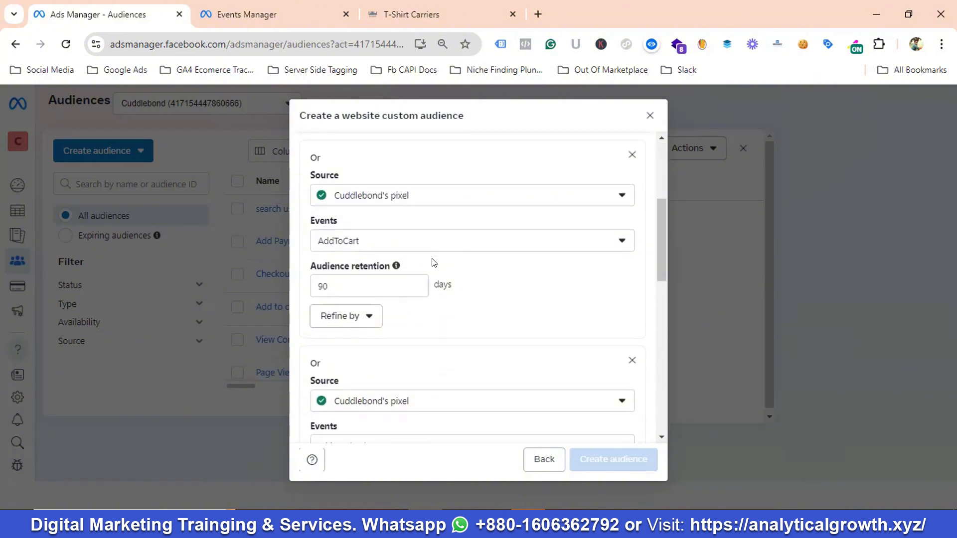
scroll(434, 263, "down", 5)
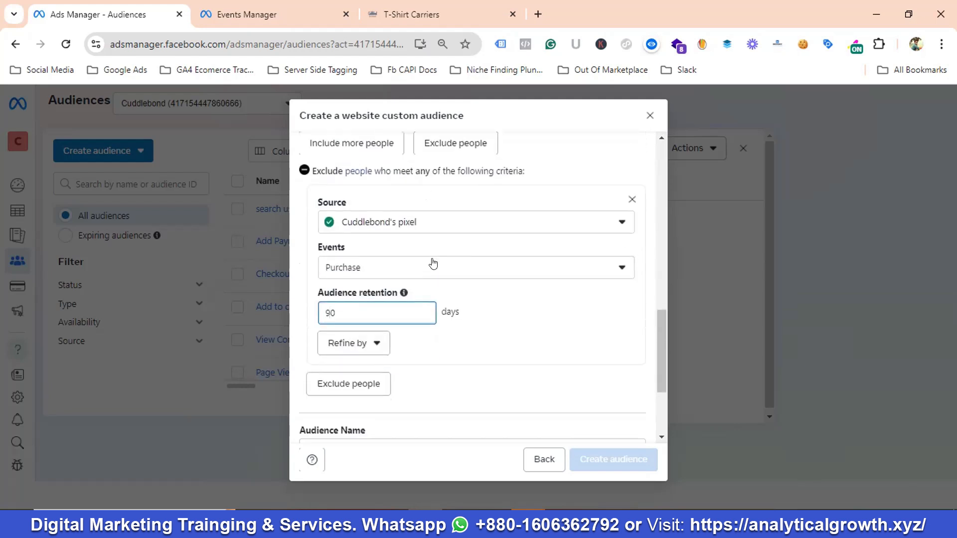
scroll(434, 262, "down", 3)
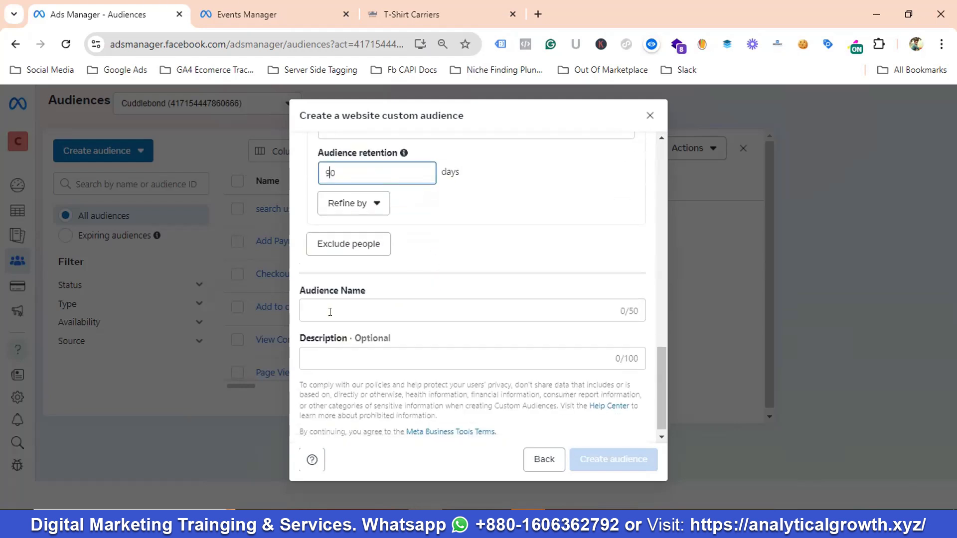
left_click(330, 313)
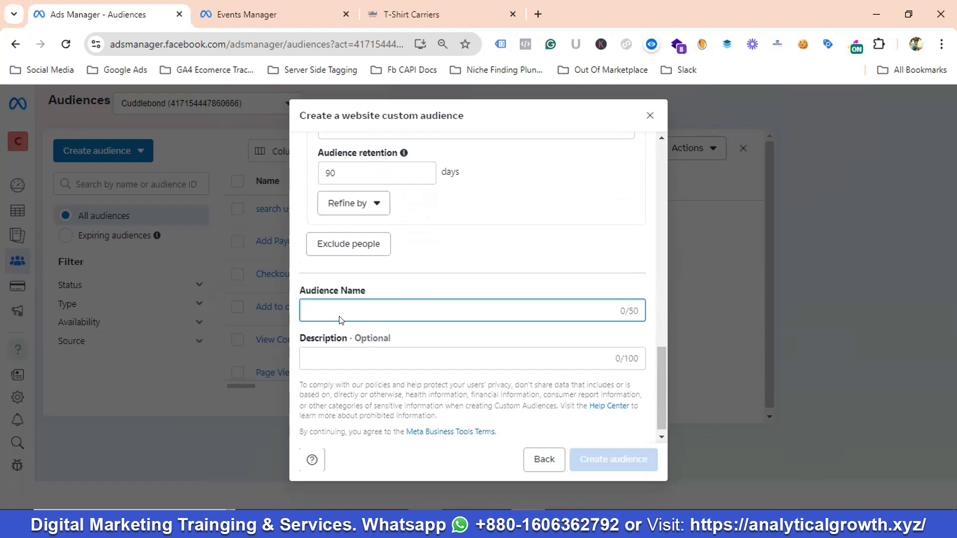
type("ATC")
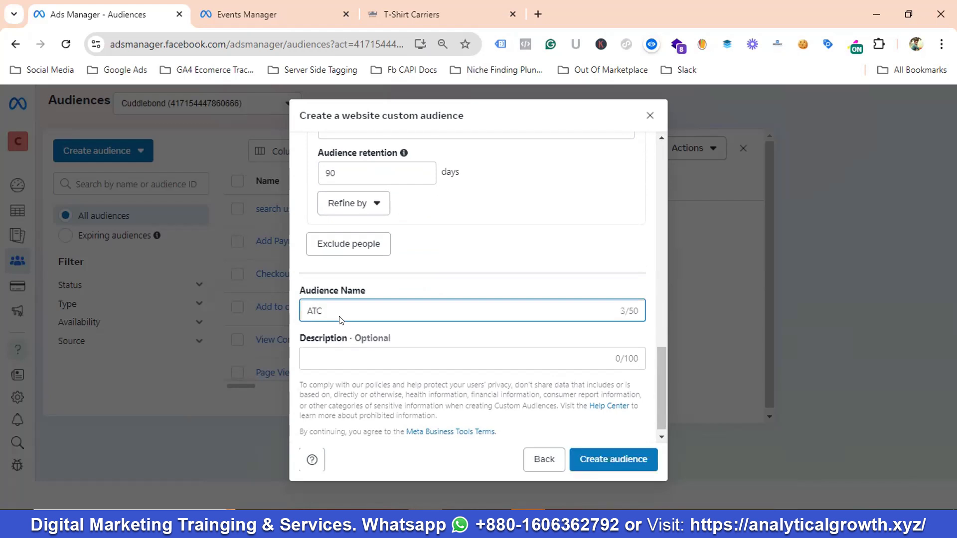
type("\\ VC\\")
key("BackSpace")
key("BackSpace")
key("BackSpace")
key("BackSpace")
type("VC| Checkout But didn't make ")
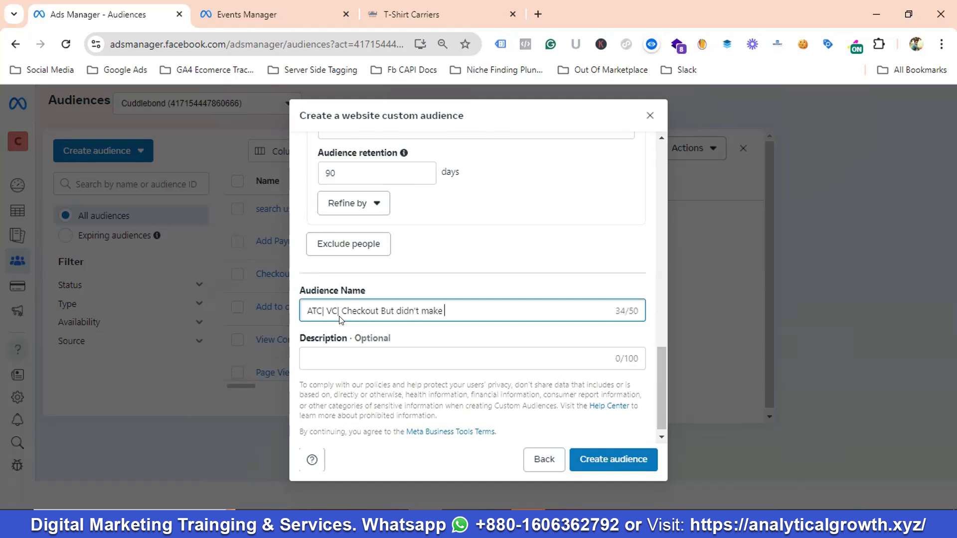
type("purchase | 90 da")
- Create the website custom audience and close its confirmation and summary details
left_click(604, 462)
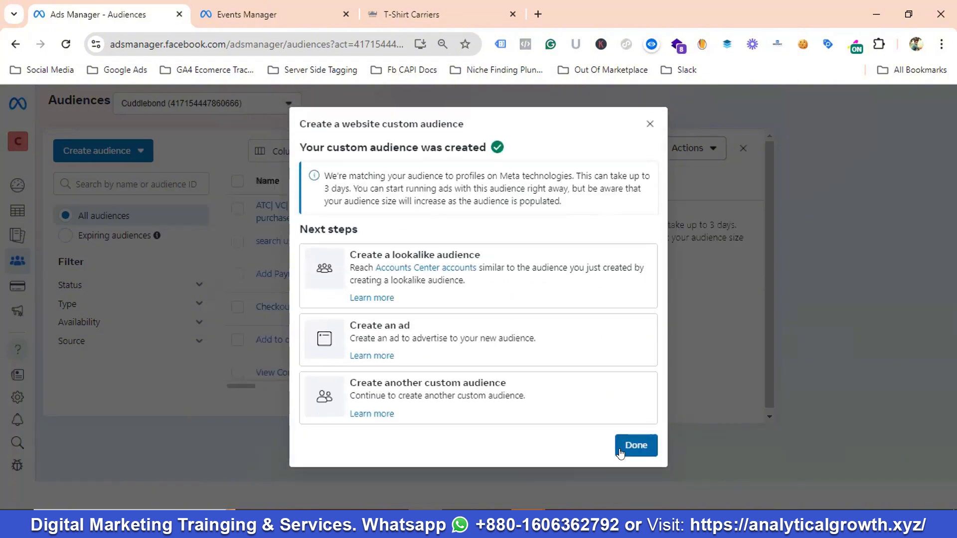
left_click(622, 451)
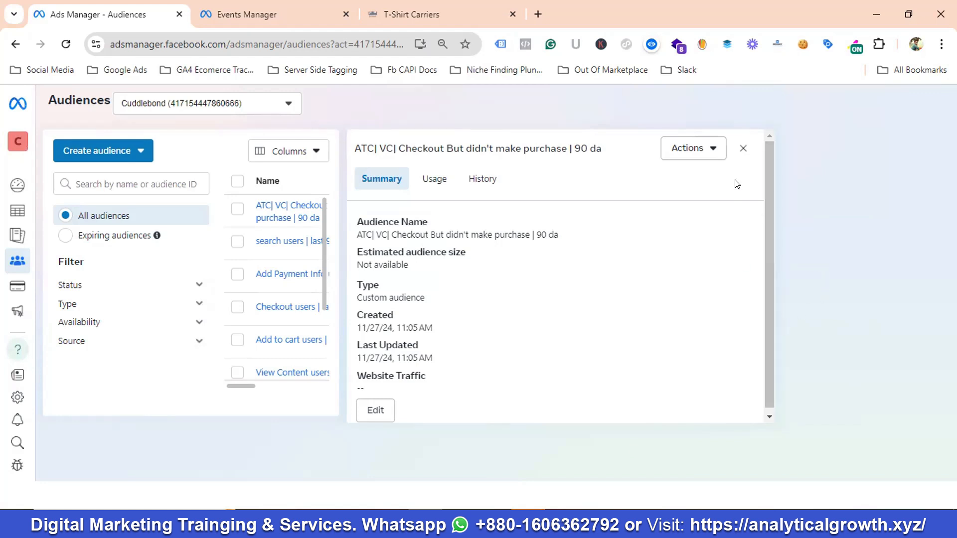
left_click(744, 149)
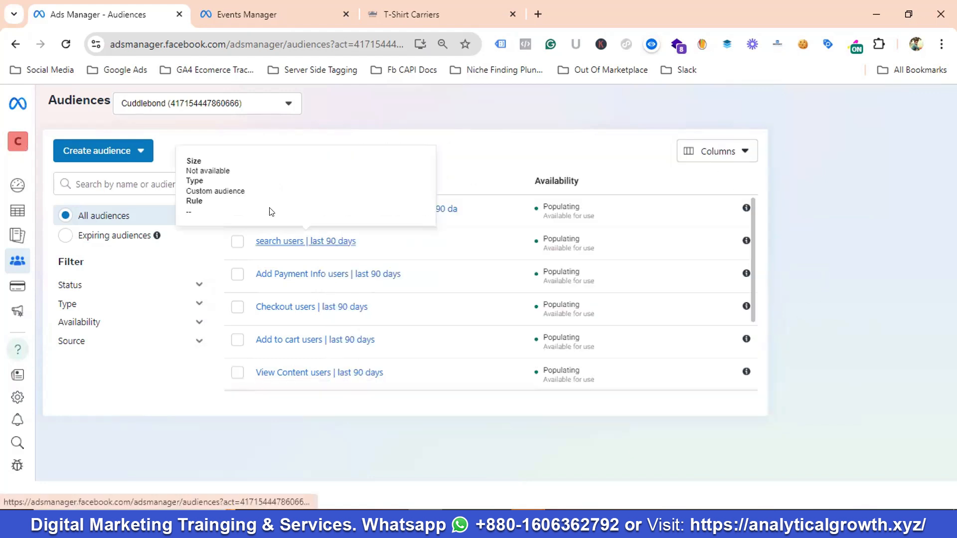
- Start a new custom audience with Video as its Meta source
left_click(110, 151)
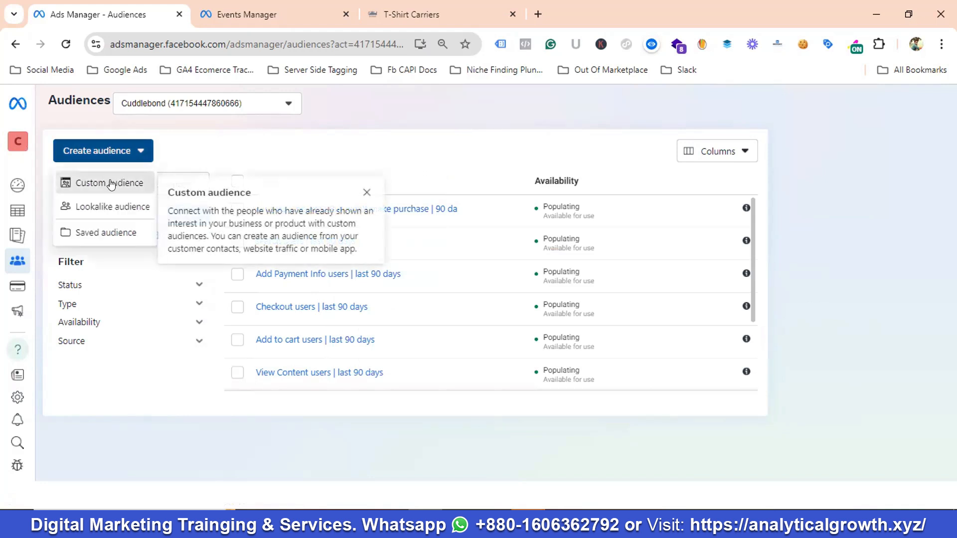
left_click(83, 183)
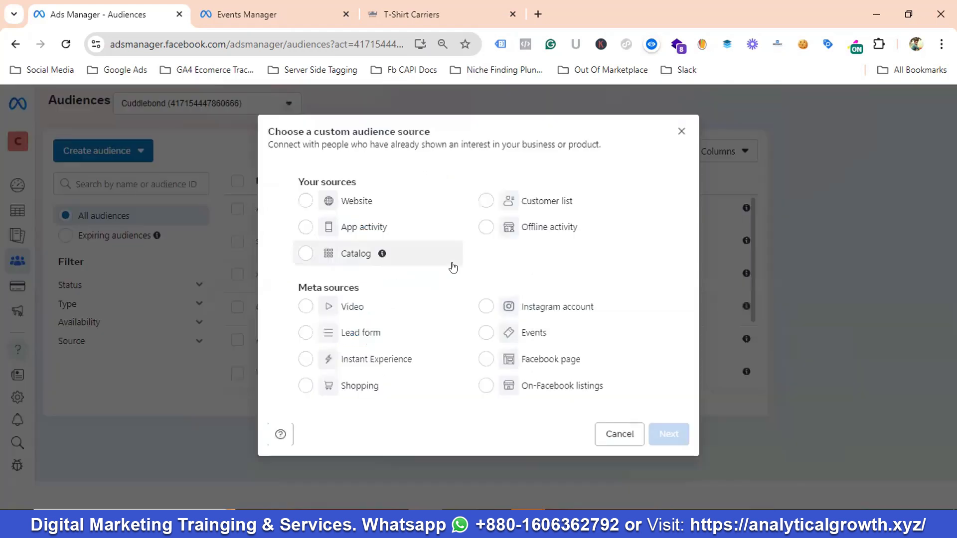
left_click(356, 309)
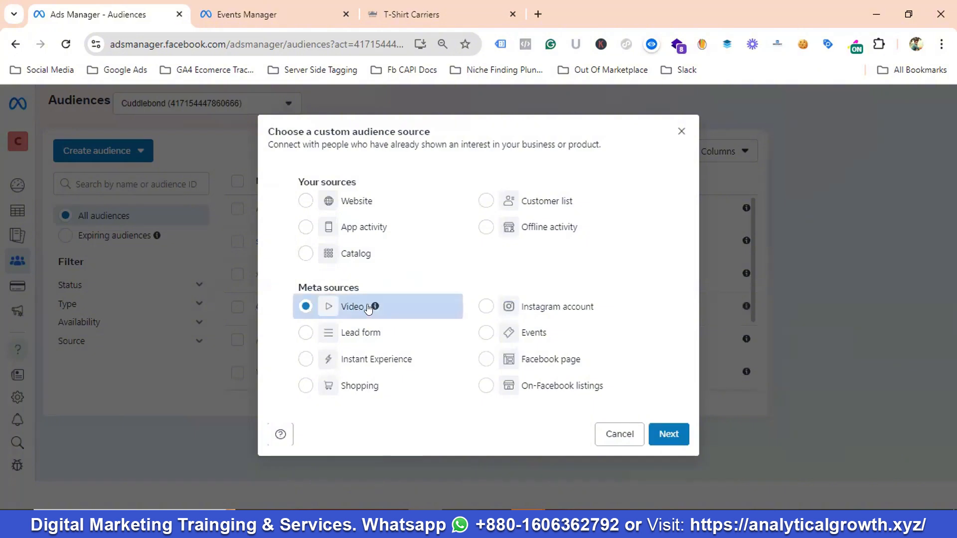
left_click(666, 434)
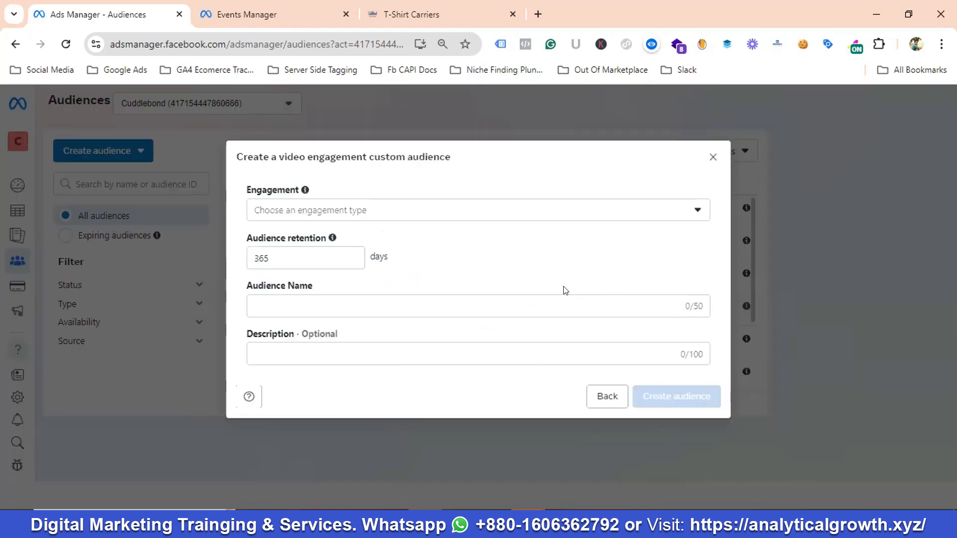
- Set the video engagement type to people who have viewed at least 25% of your video
left_click(514, 218)
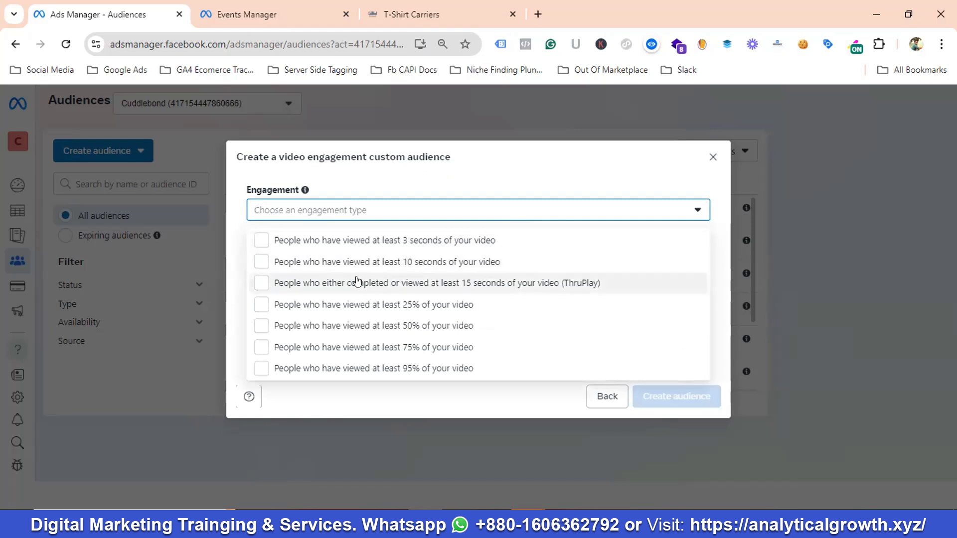
left_click(390, 310)
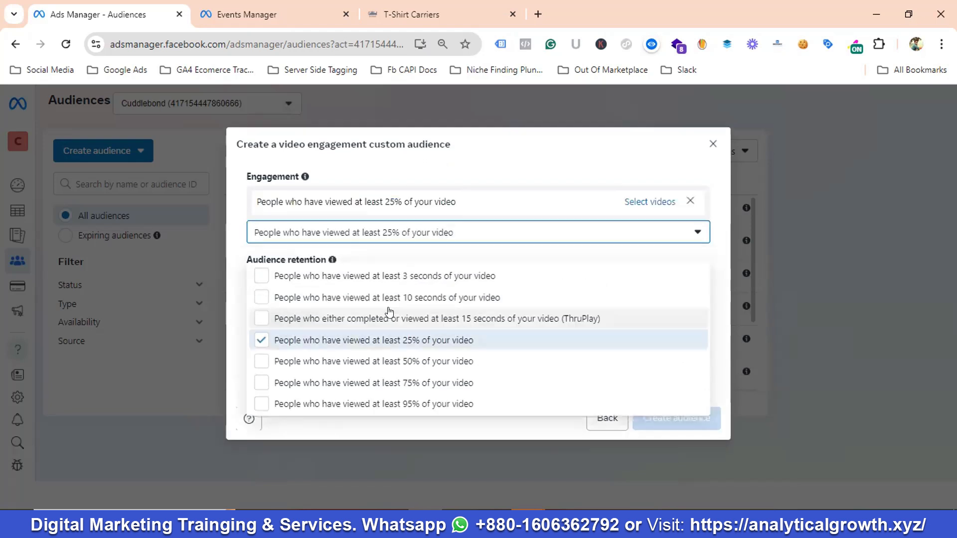
left_click(651, 206)
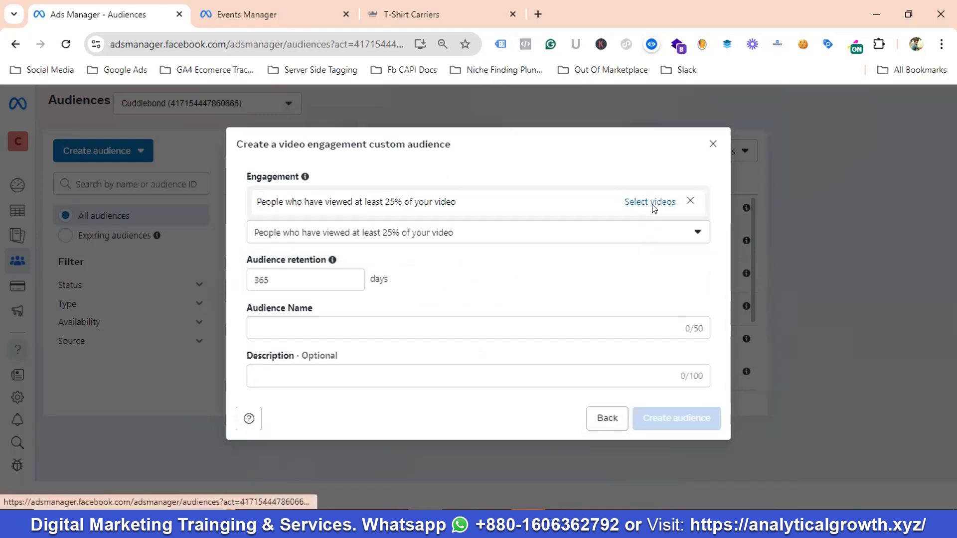
- Open the video selection for the 25% engagement and choose Cuddlebond as the Facebook page
left_click(652, 206)
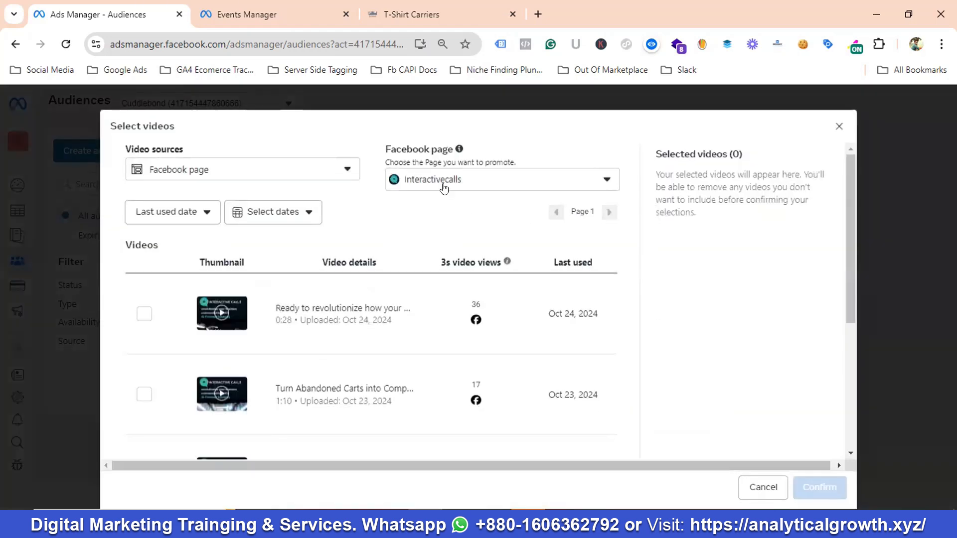
left_click(444, 185)
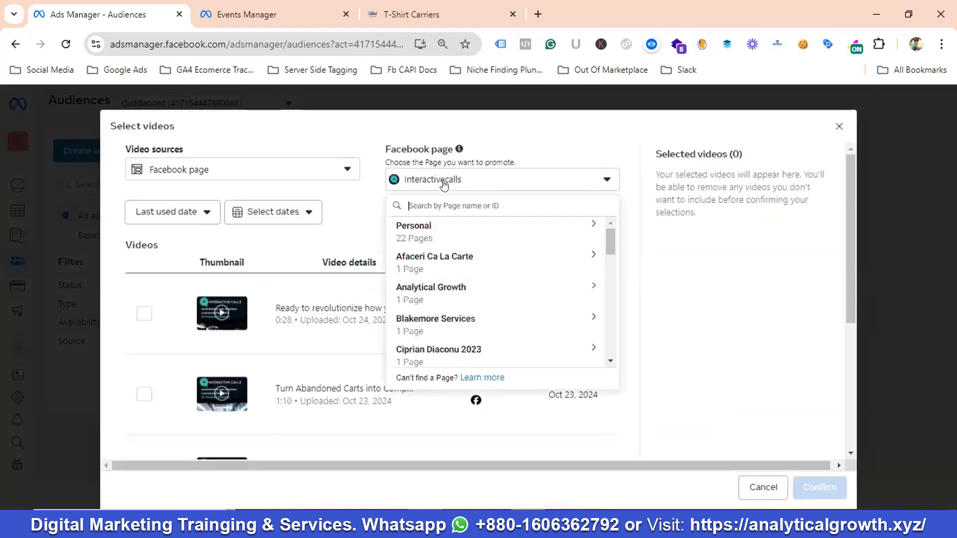
left_click(432, 241)
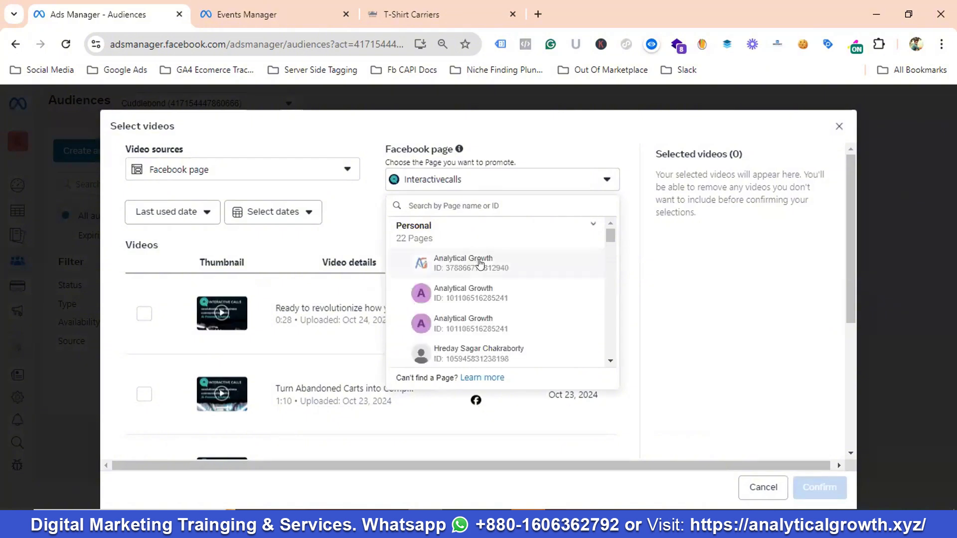
scroll(481, 264, "down", 2)
scroll(487, 274, "down", 5)
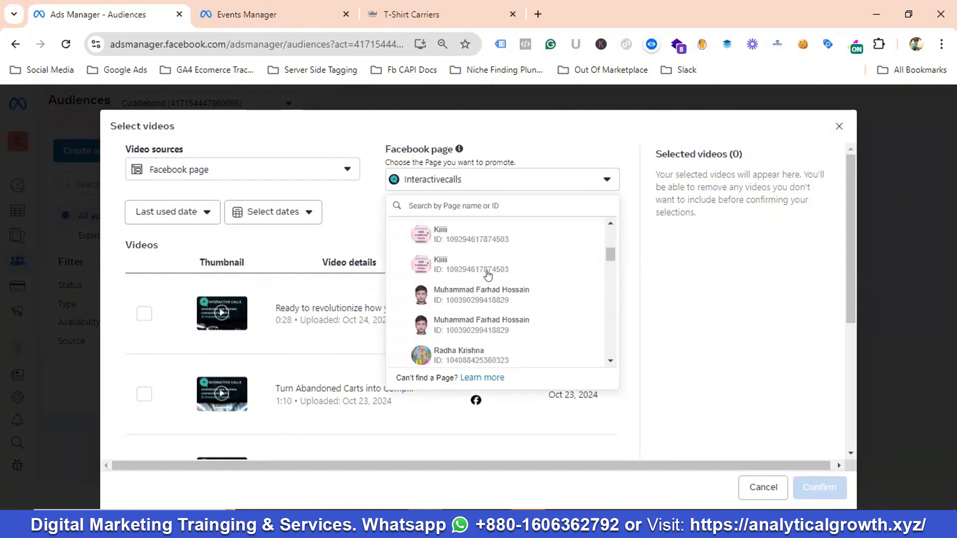
scroll(487, 275, "down", 5)
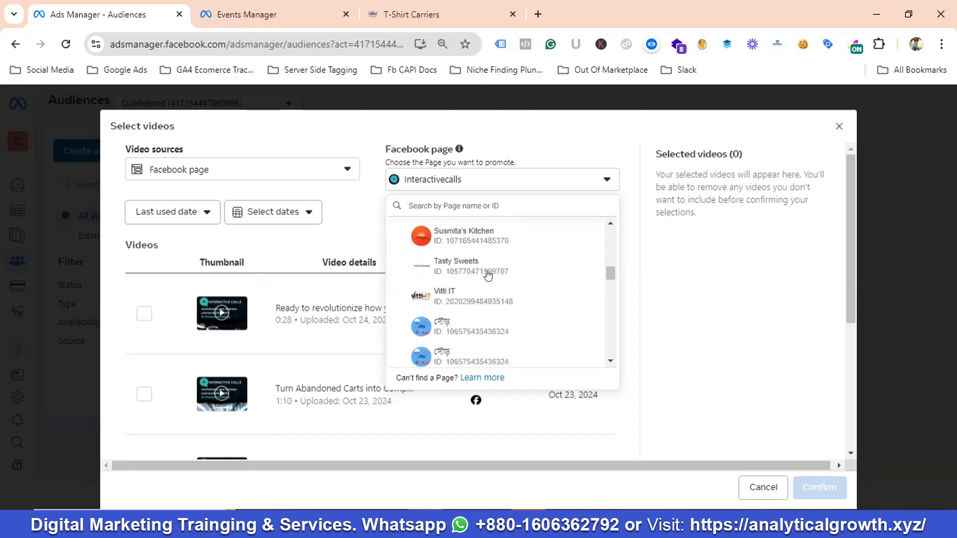
scroll(488, 276, "down", 5)
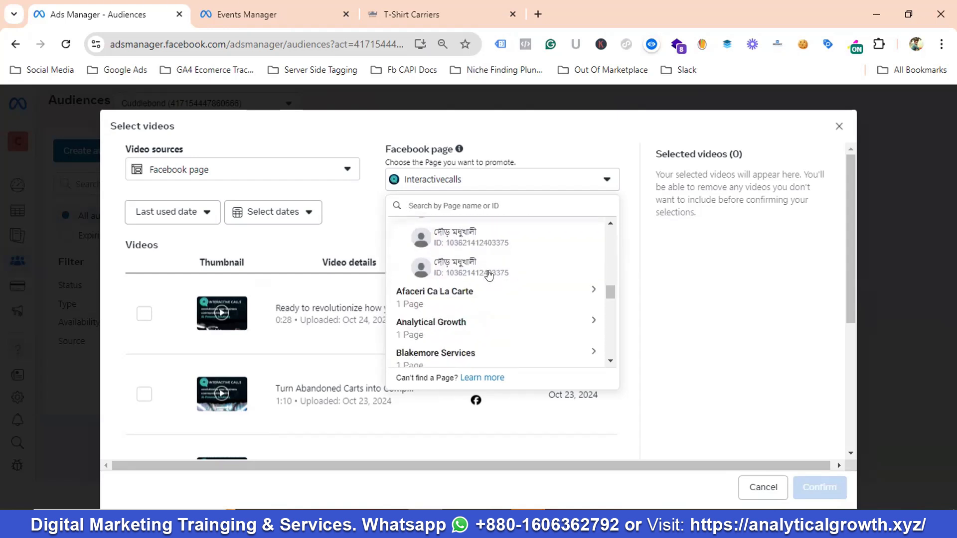
scroll(487, 277, "down", 2)
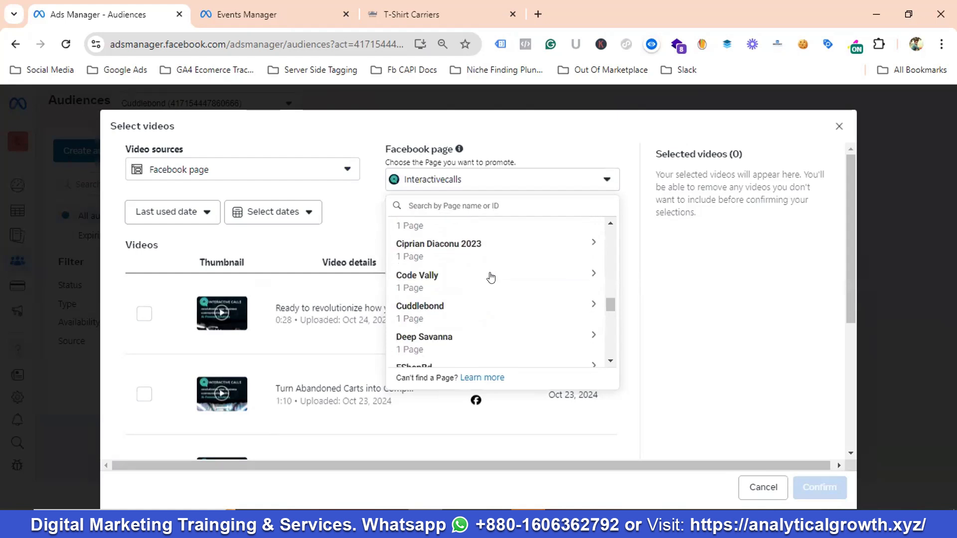
left_click(447, 321)
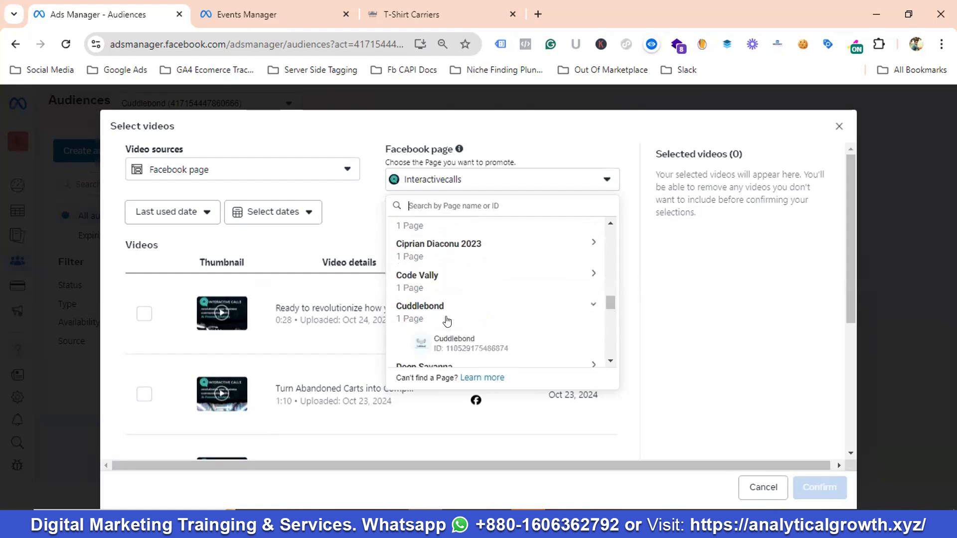
left_click(474, 341)
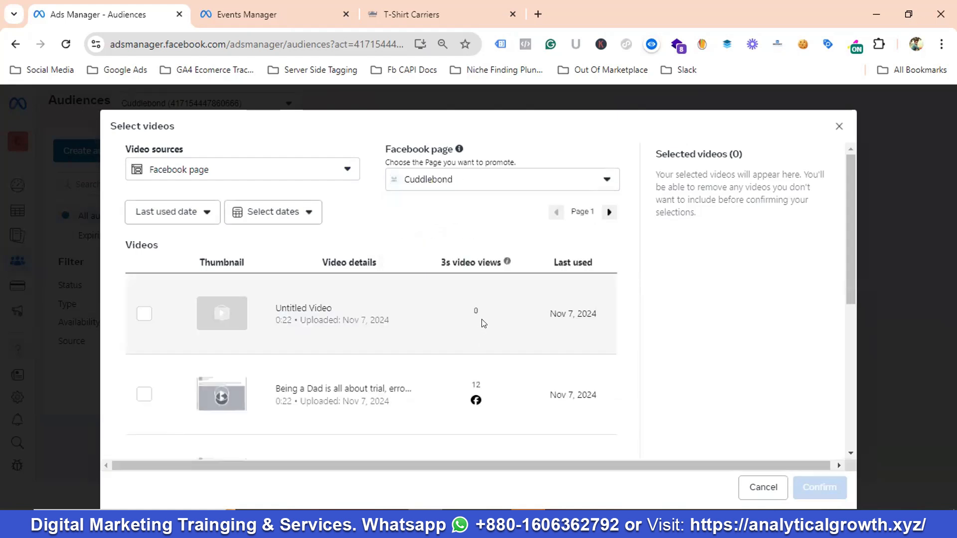
- Select the page 1 videos "Being a Dad is all about trial", "To the dads celebrating their very" and "Sneek peek of our Behind the sce..."
scroll(381, 314, "down", 1)
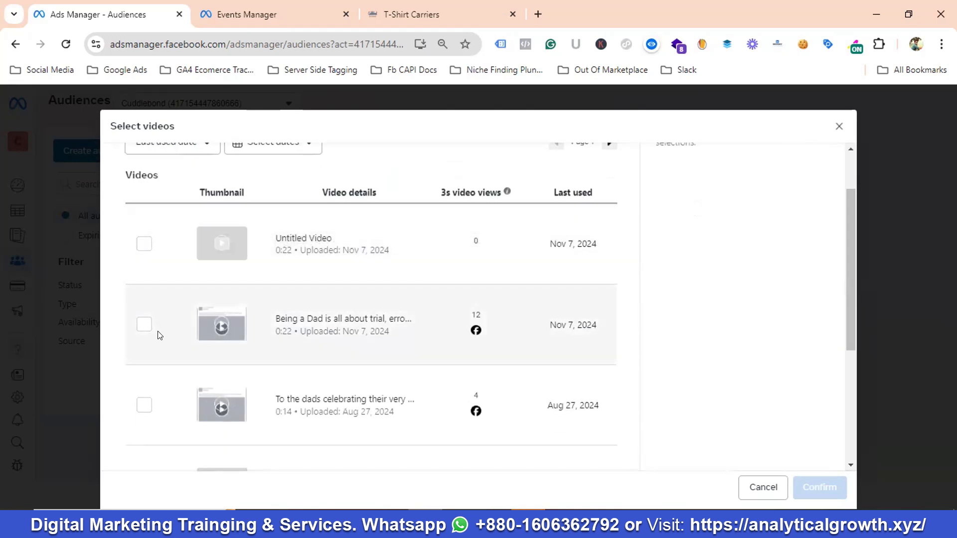
left_click(144, 324)
scroll(182, 349, "down", 1)
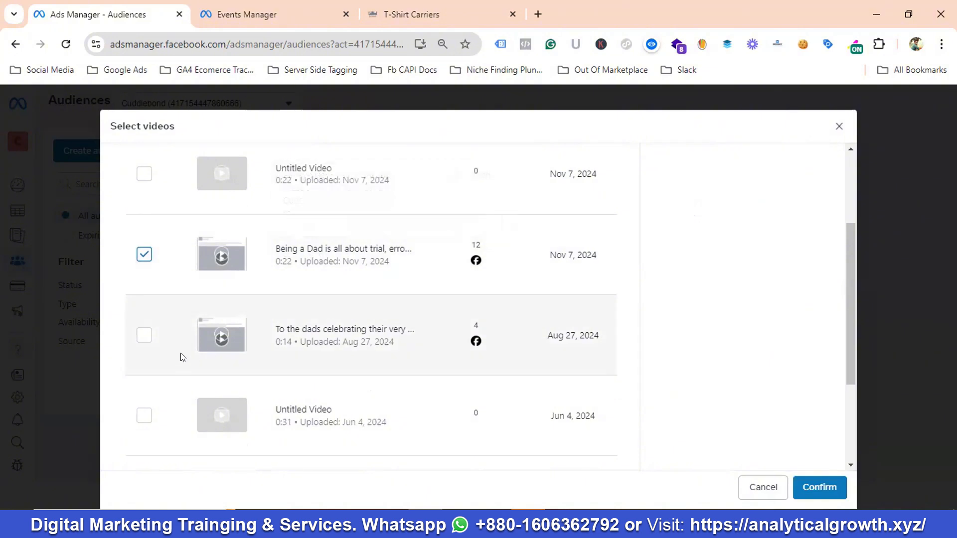
left_click(143, 337)
scroll(252, 333, "down", 1)
scroll(253, 332, "down", 1)
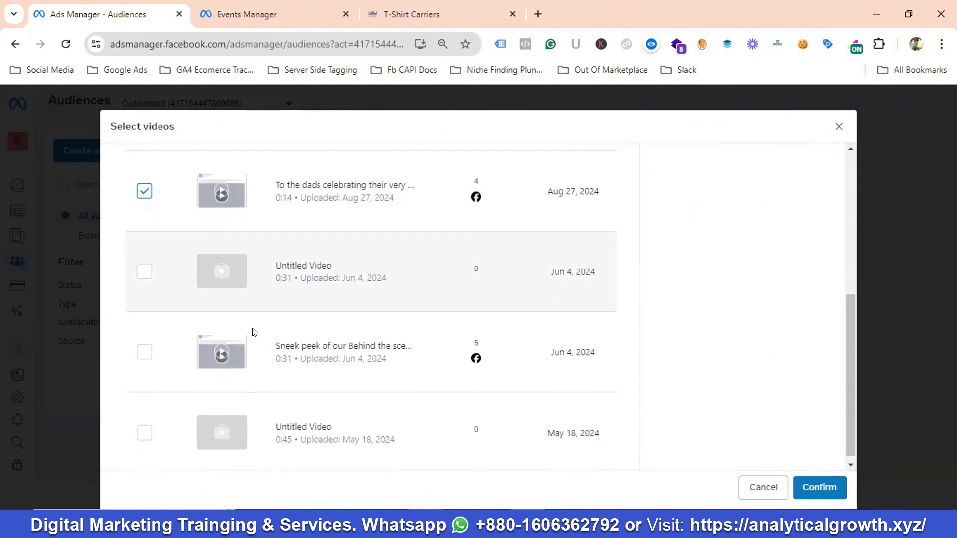
left_click(141, 347)
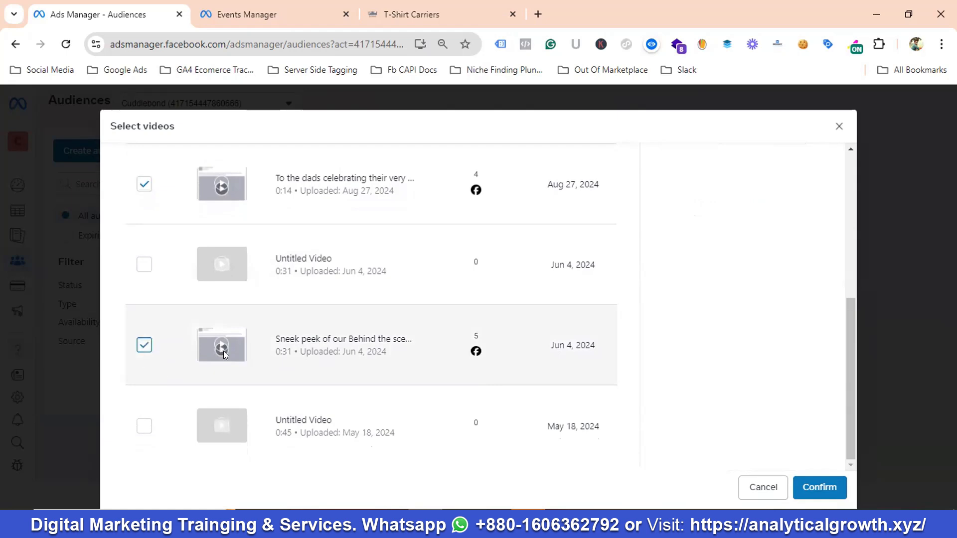
scroll(224, 351, "up", 5)
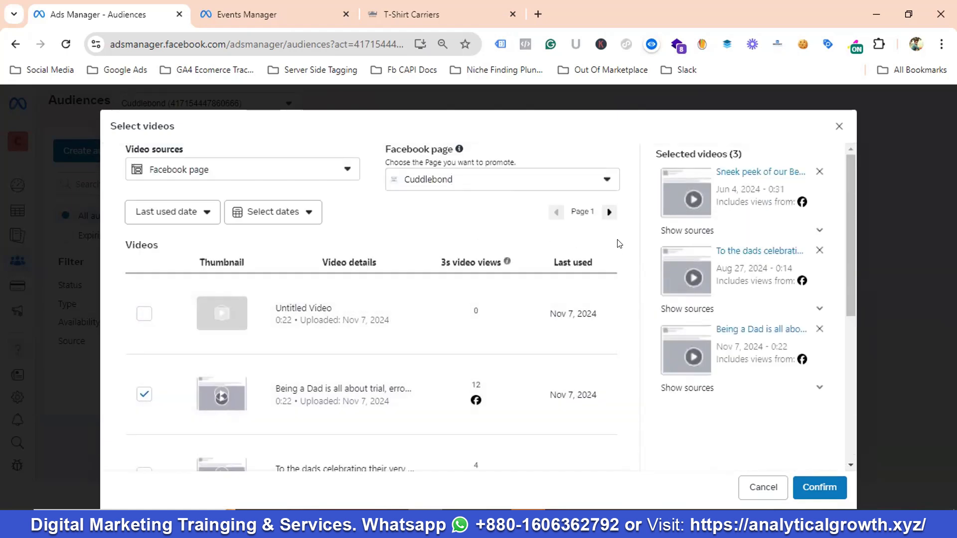
- Select the page 2 videos "An excited Mum", "This Mother's Day", "We dedicate this Mothers Day", "As a new parent" and "Pretty in pink"
left_click(609, 212)
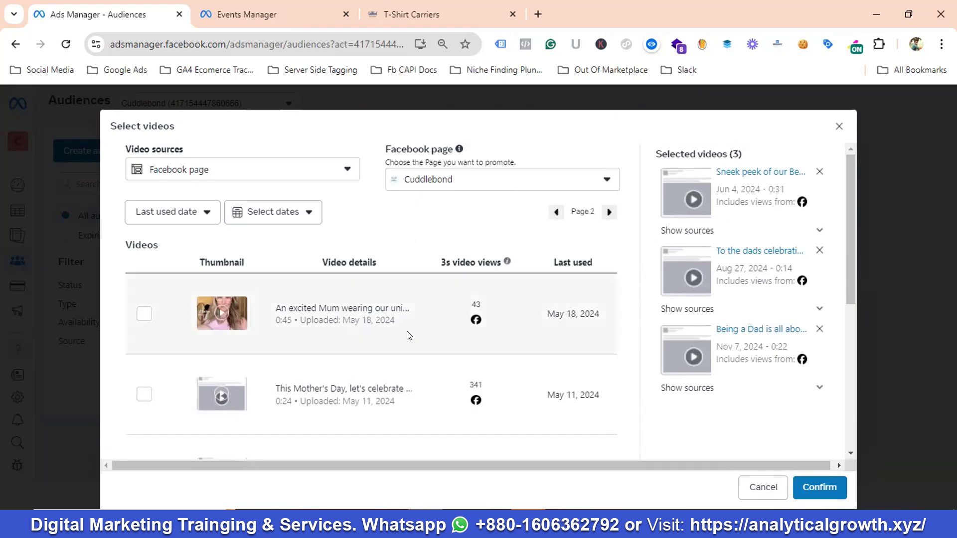
left_click(144, 314)
scroll(215, 327, "down", 1)
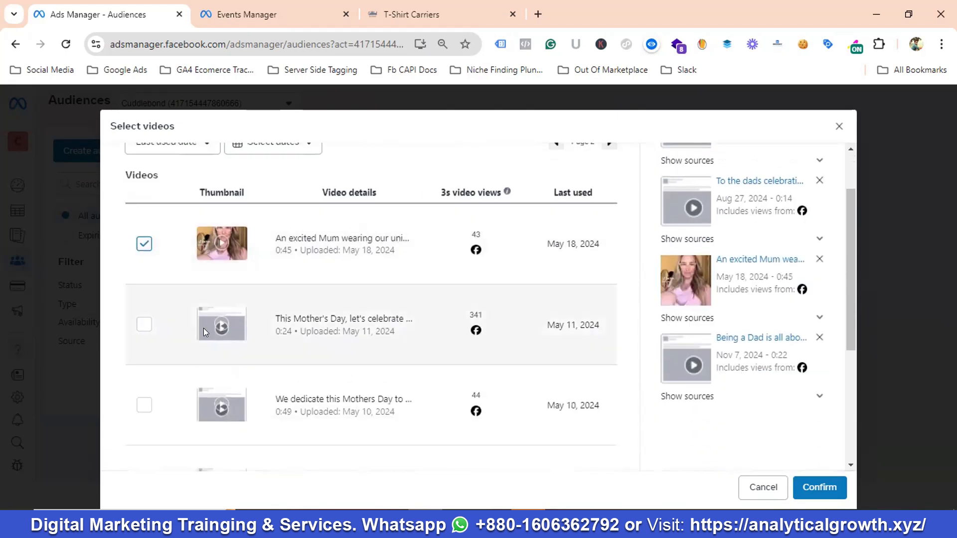
left_click(144, 325)
scroll(150, 329, "down", 1)
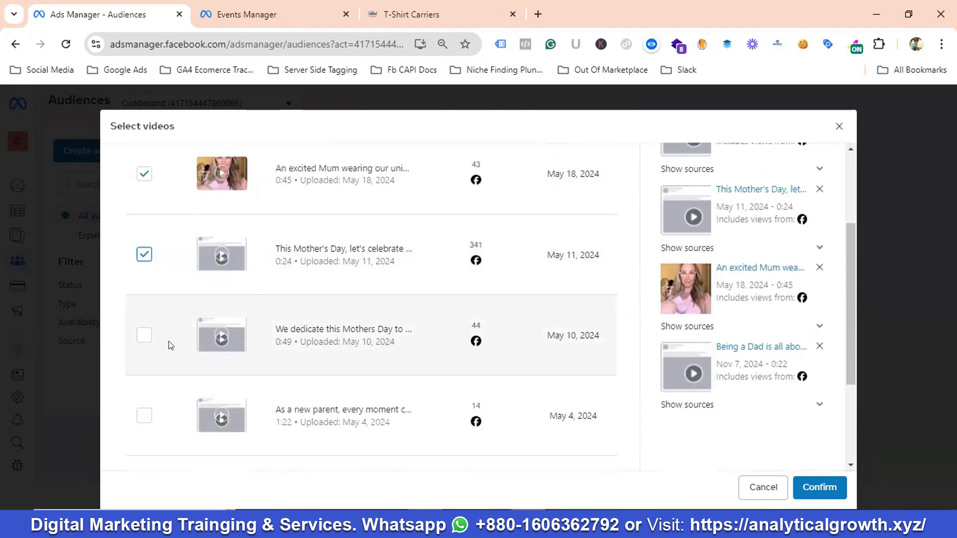
left_click(144, 337)
scroll(192, 342, "down", 2)
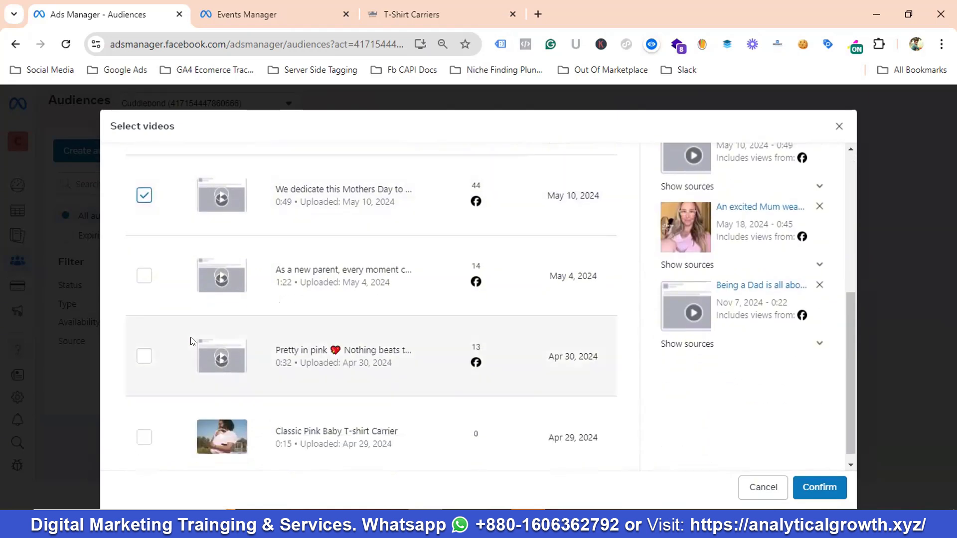
left_click(144, 276)
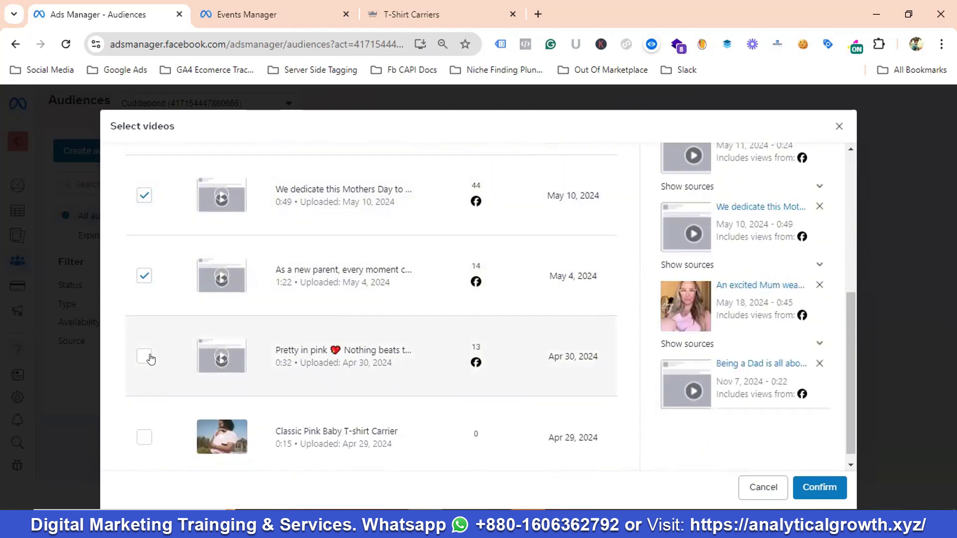
left_click(151, 357)
scroll(184, 355, "down", 1)
- Skip the videos without views on page 3 and select "Cherishing Daily Moments" and the 0:32 "Untitled Video" on page 4
scroll(380, 325, "up", 6)
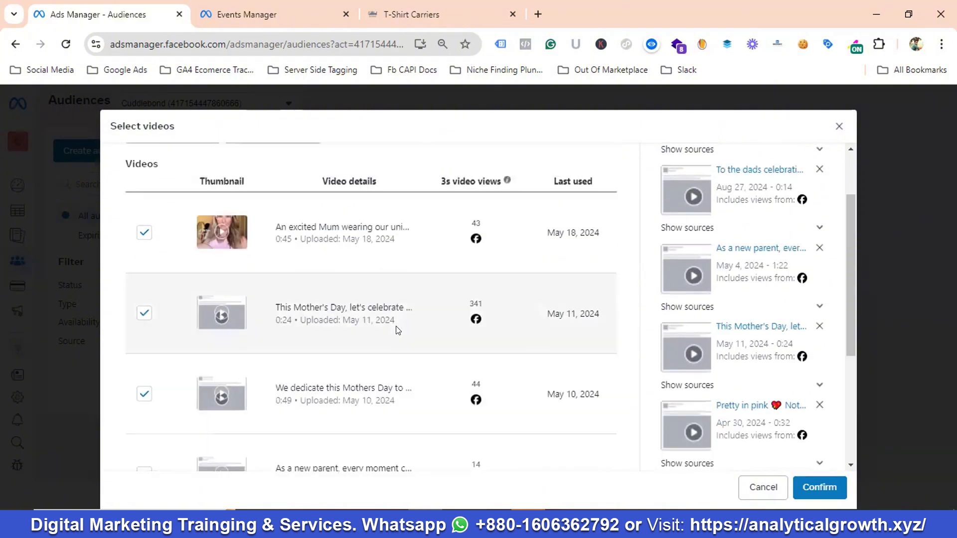
left_click(609, 213)
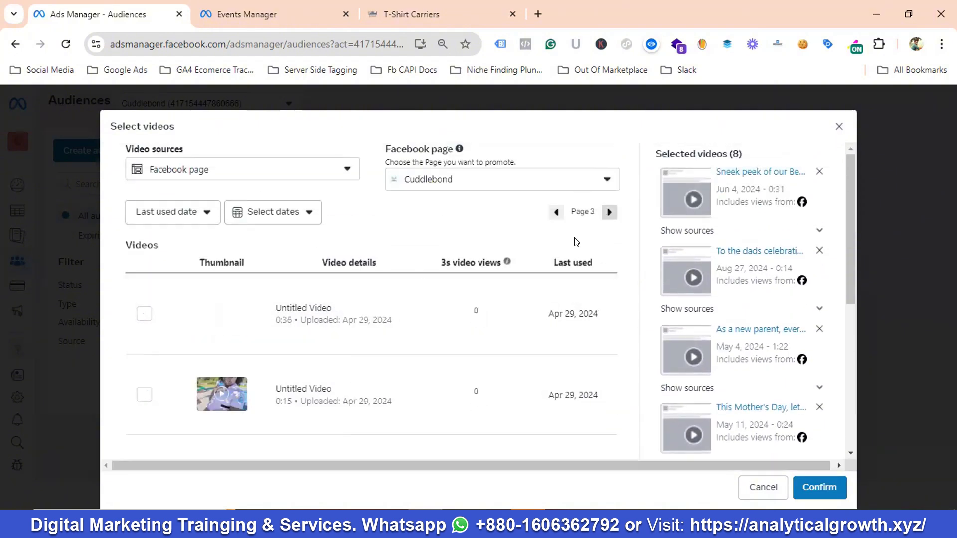
scroll(309, 330, "down", 1)
scroll(483, 331, "down", 5)
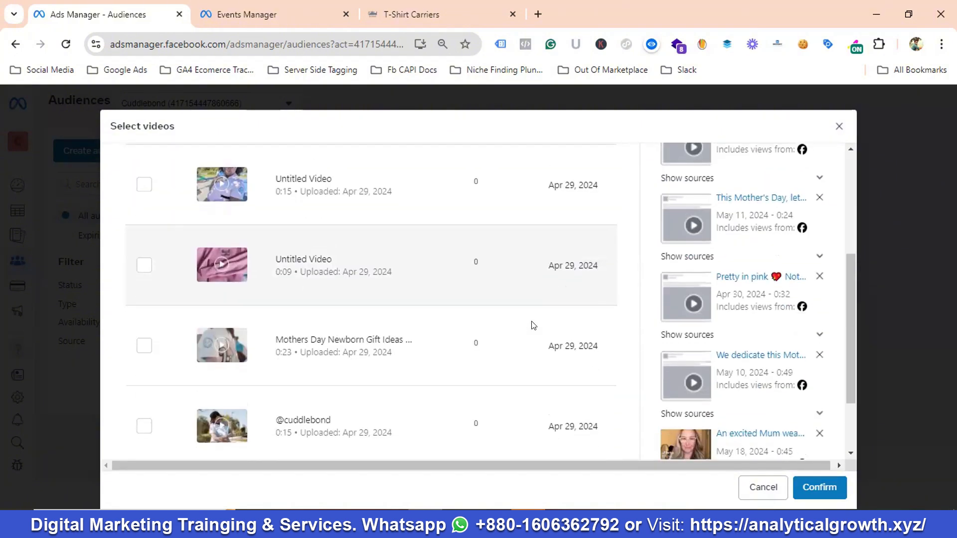
scroll(521, 352, "up", 5)
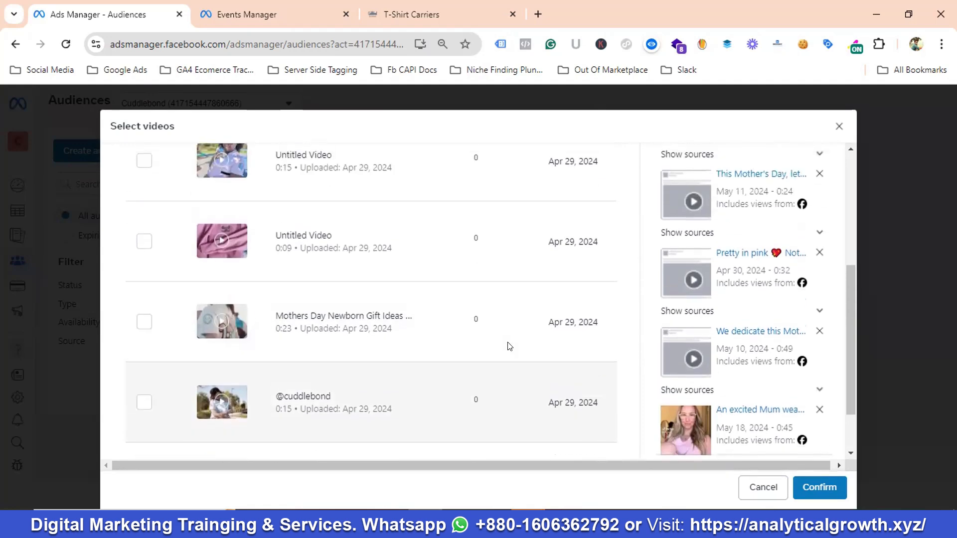
scroll(595, 195, "up", 2)
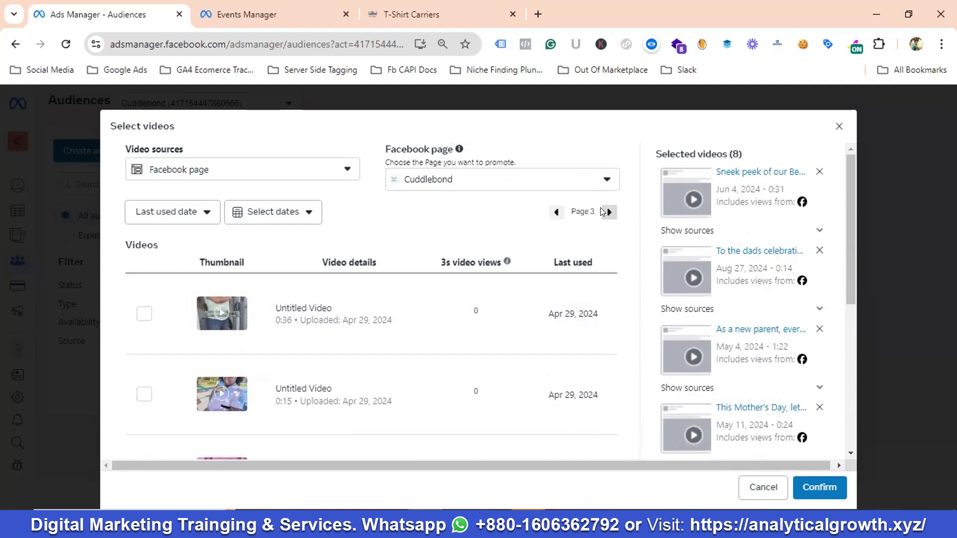
left_click(609, 212)
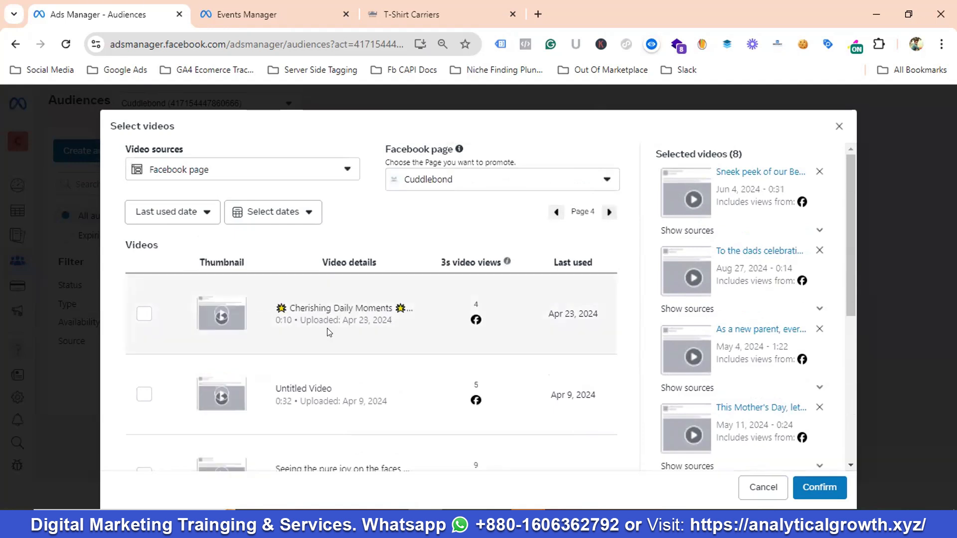
left_click(144, 314)
scroll(294, 331, "down", 1)
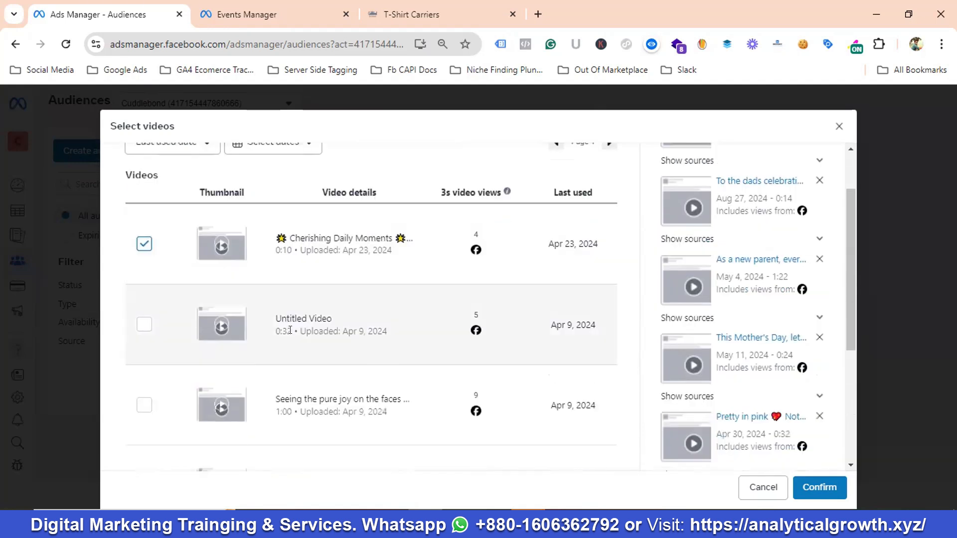
left_click(144, 325)
- Select the remaining page 4 videos "Seeing the pure joy on the faces", "Introducing the Ultimate Cozy", "Gratitude Post" and "Exciting Announcement!"
scroll(159, 319, "down", 2)
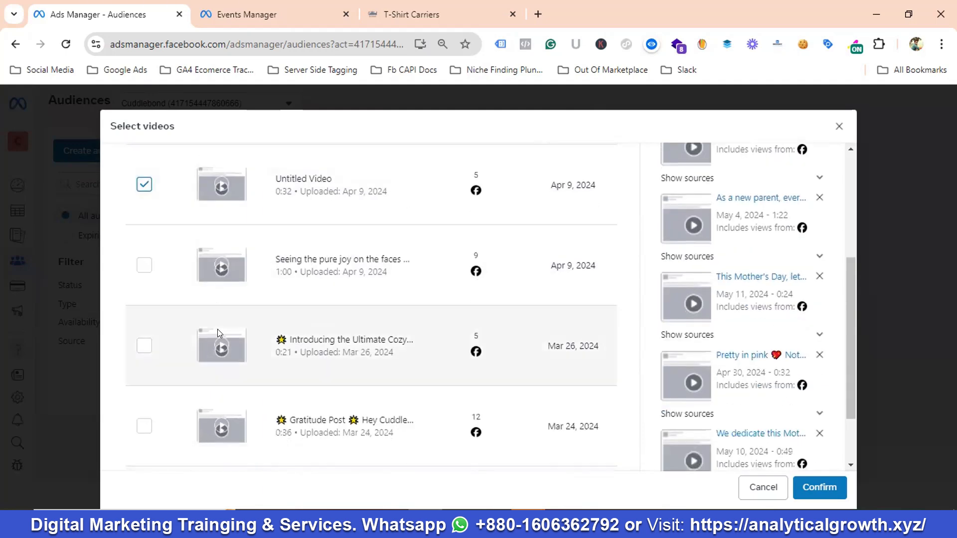
left_click(144, 265)
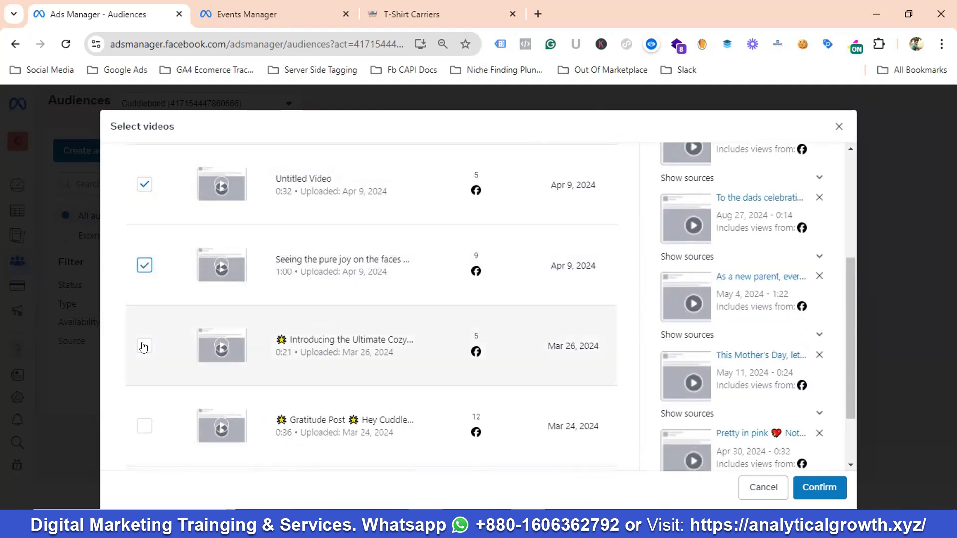
left_click(144, 346)
scroll(174, 336, "down", 1)
left_click(144, 350)
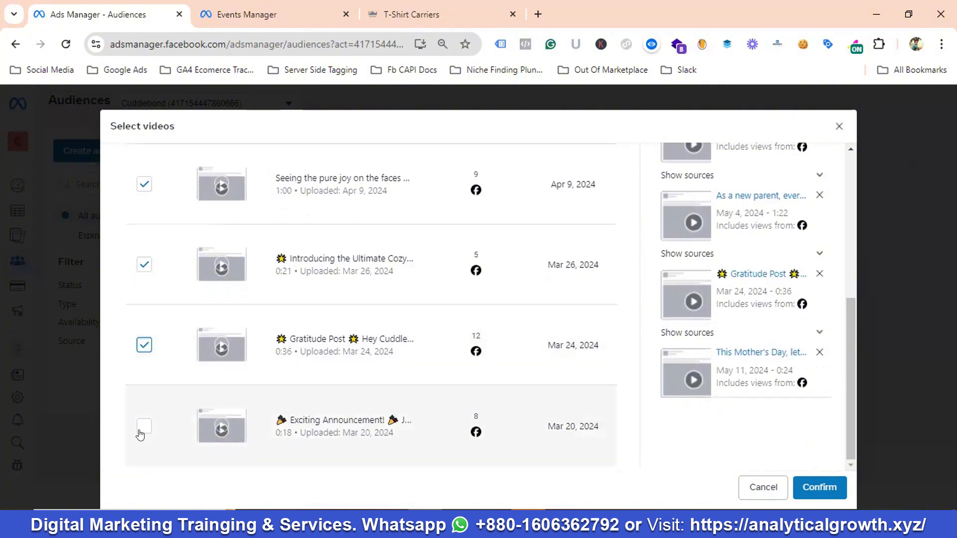
left_click(144, 426)
- Select the page 5 videos "This is a tribute to heroes", "Skin to Skin Bonding" and "Are you facing challenges", and confirm the video selection
scroll(504, 268, "up", 5)
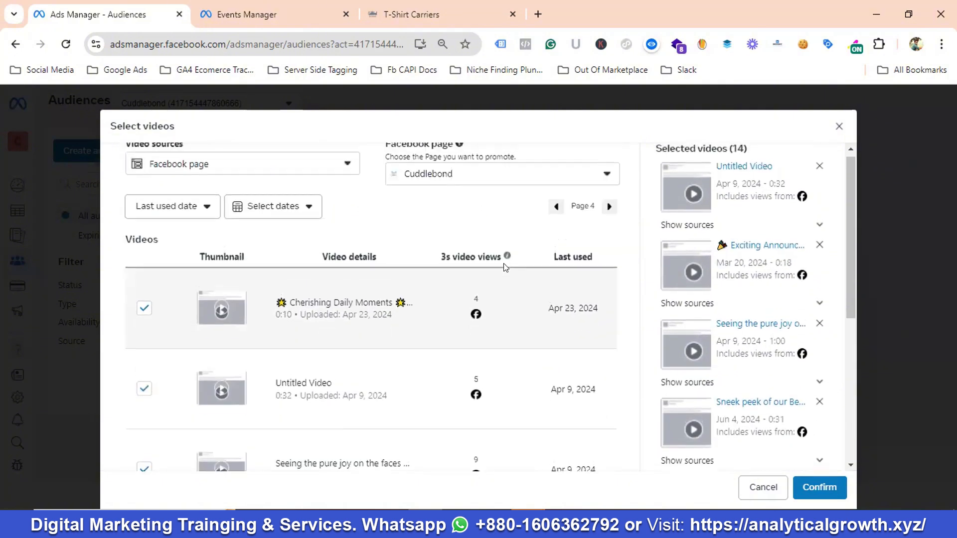
left_click(610, 211)
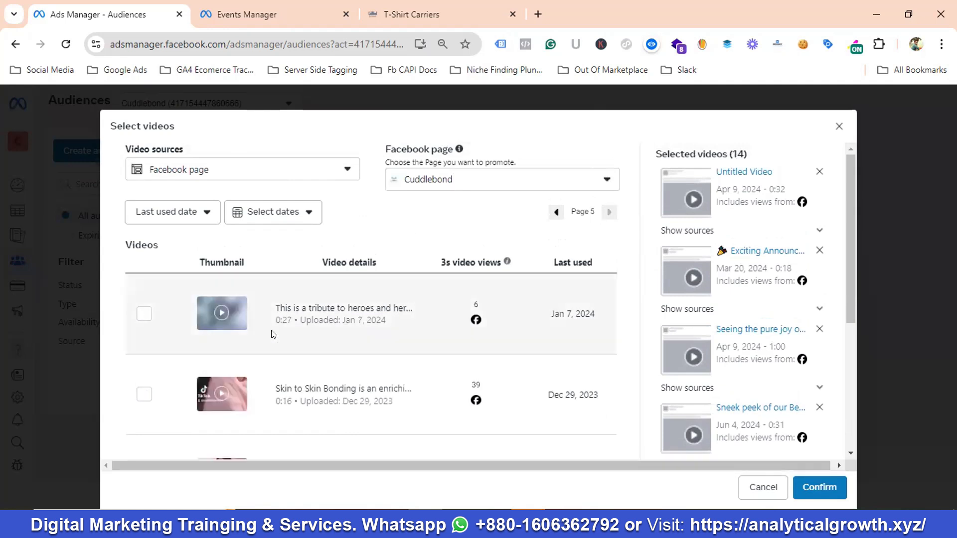
left_click(144, 314)
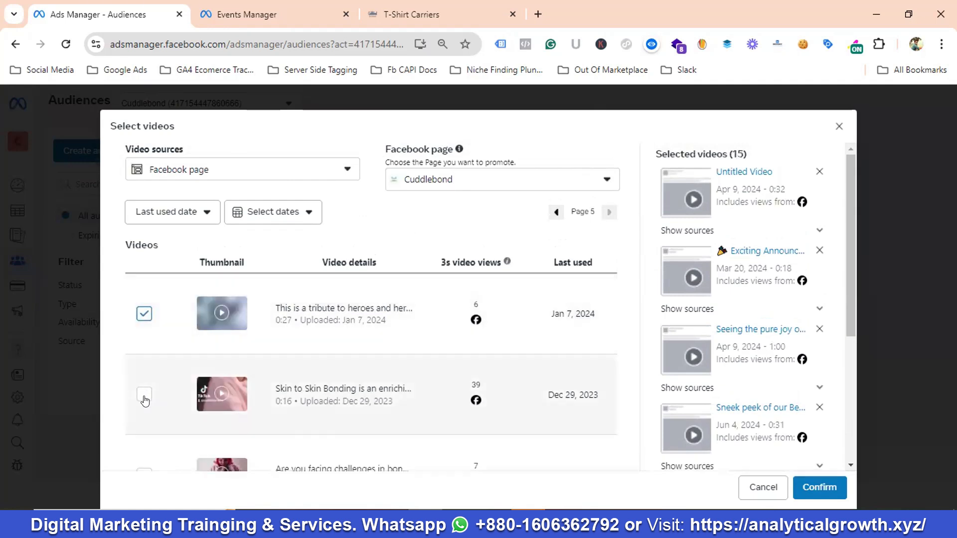
left_click(144, 395)
scroll(189, 369, "down", 2)
scroll(194, 369, "down", 2)
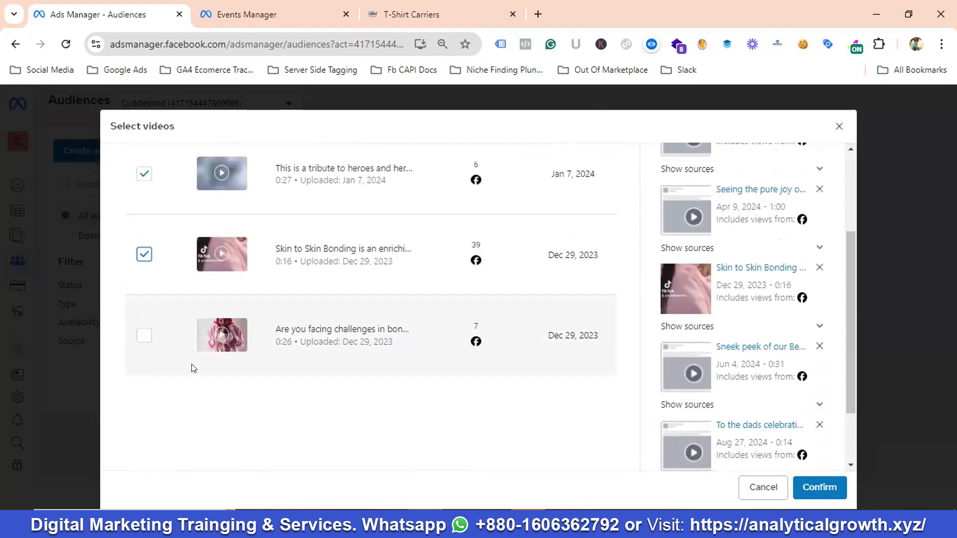
left_click(144, 335)
scroll(169, 352, "down", 2)
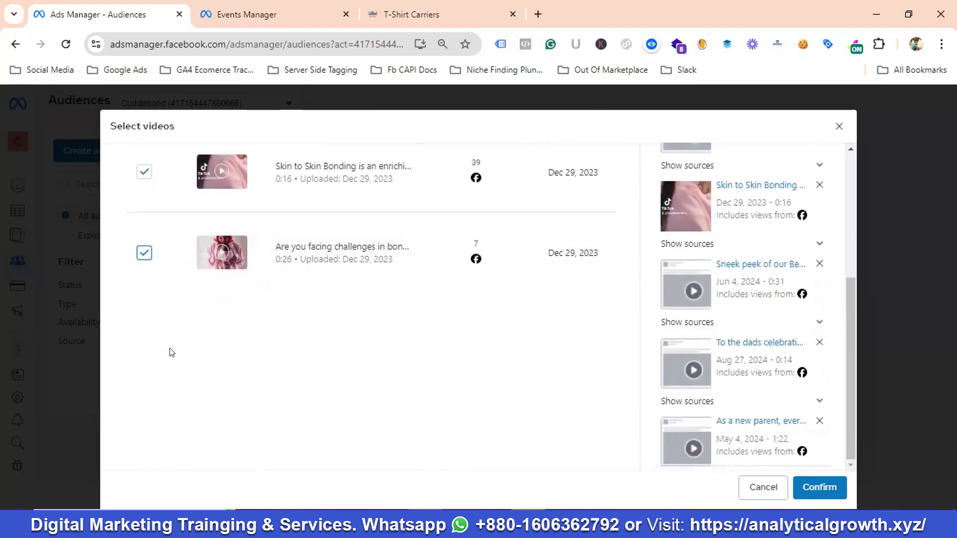
scroll(203, 348, "up", 4)
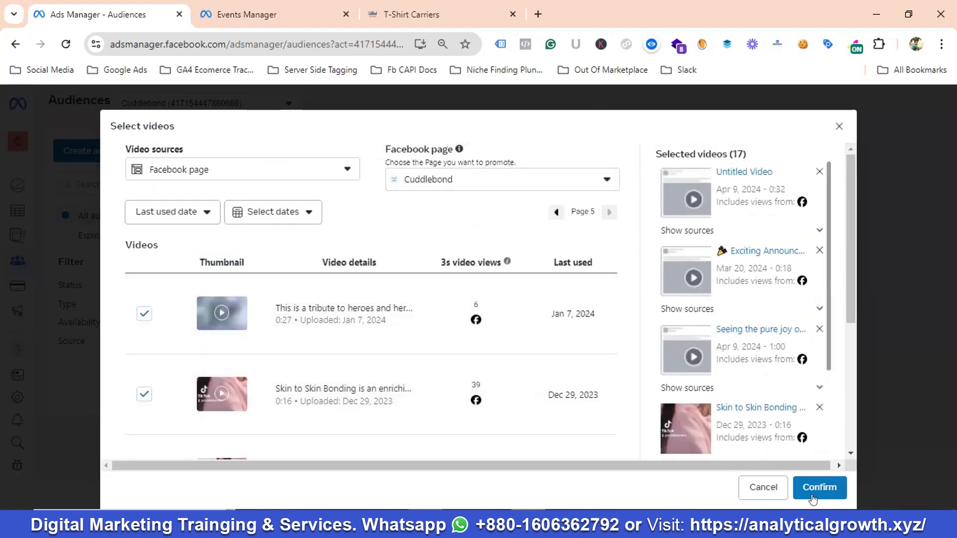
left_click(820, 487)
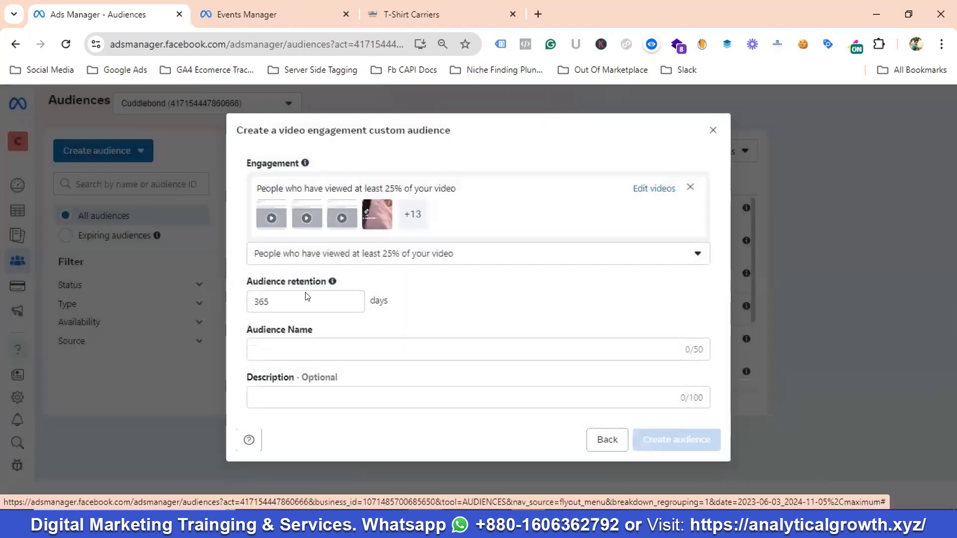
- Name the video engagement audience "Video Views by 25% | last 1 year", create it and finish the creation dialog
left_click(295, 348)
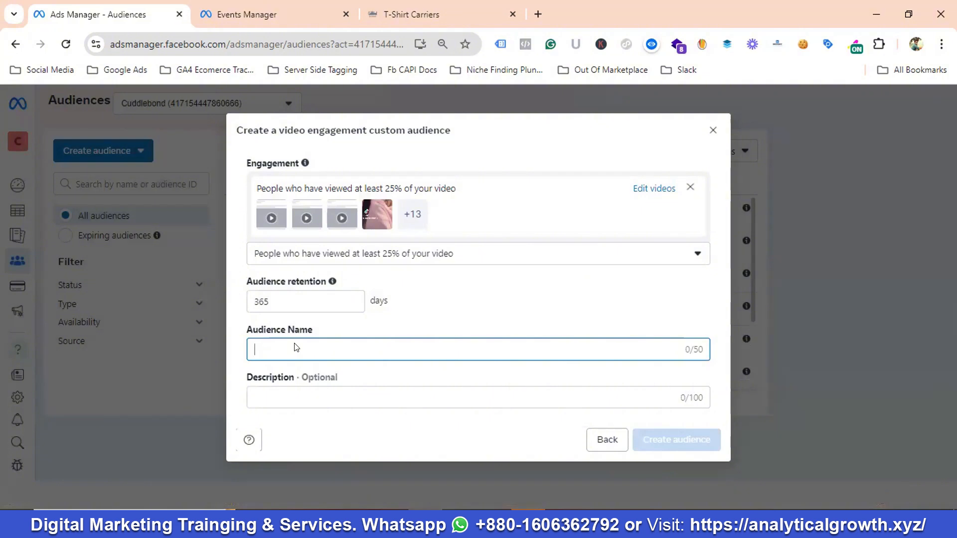
type("Vid")
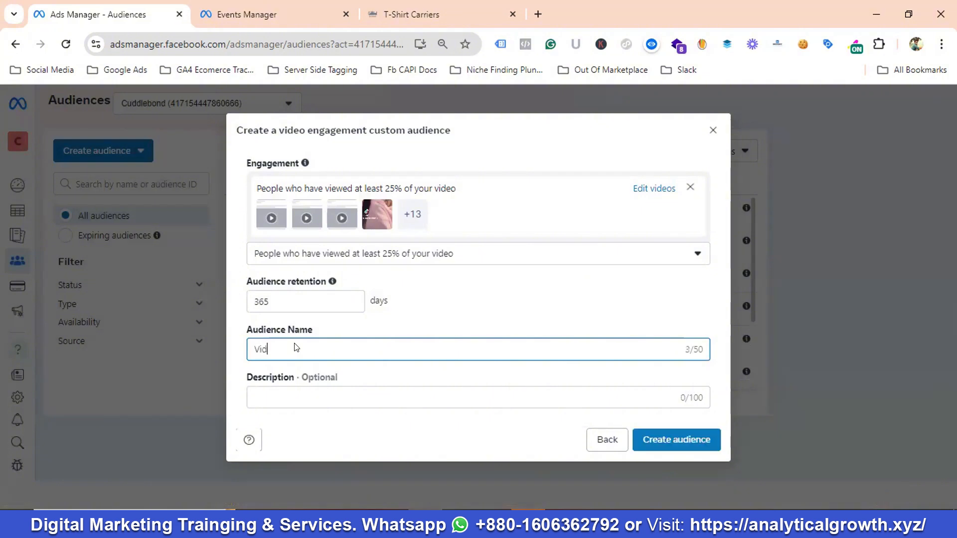
type("eo Views by 25% | last 1 yer")
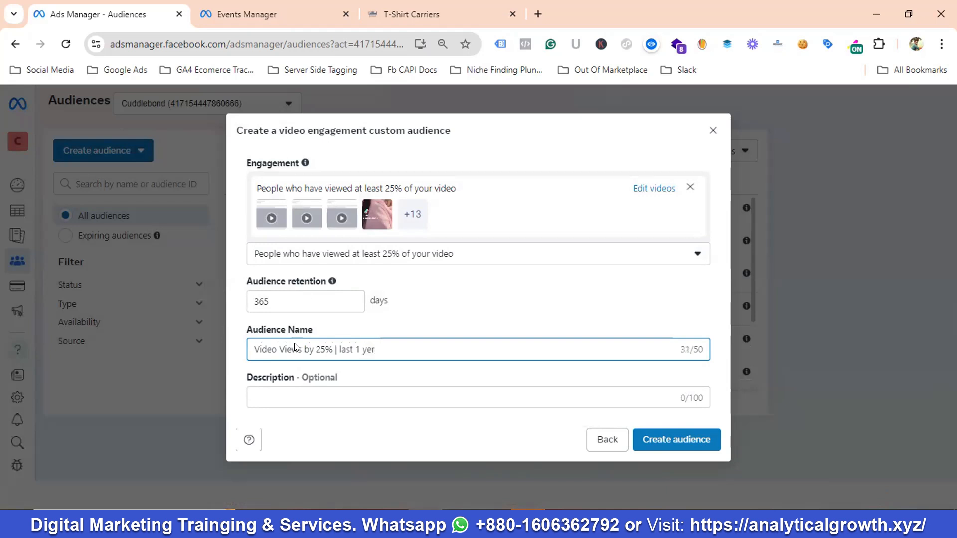
key("BackSpace")
type("ar")
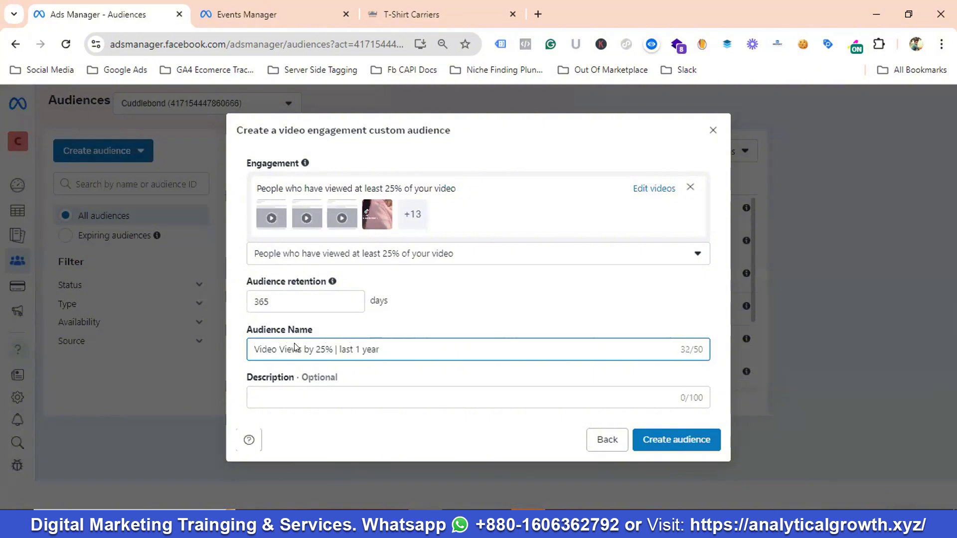
left_click(689, 442)
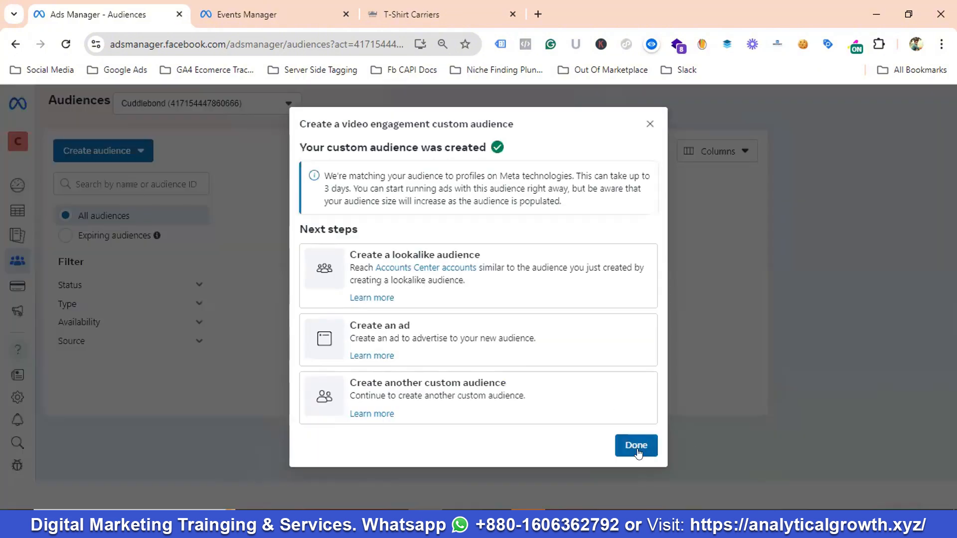
left_click(647, 445)
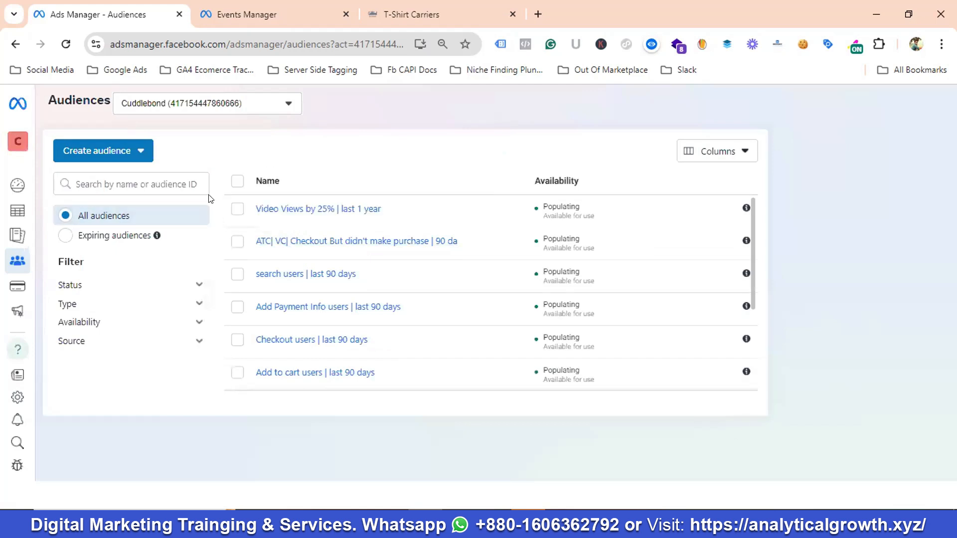
- Start a new custom audience with Instagram account as its Meta source
left_click(110, 155)
left_click(131, 187)
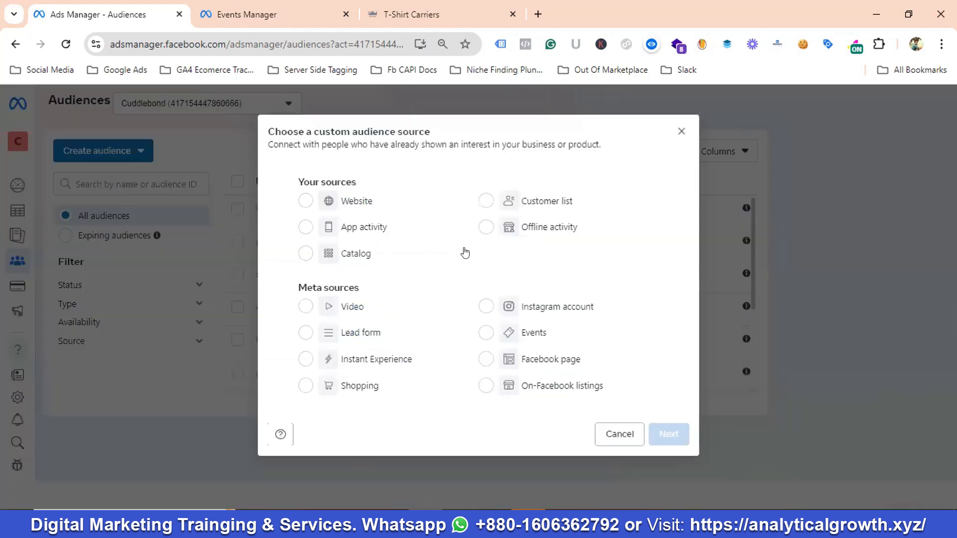
left_click(583, 309)
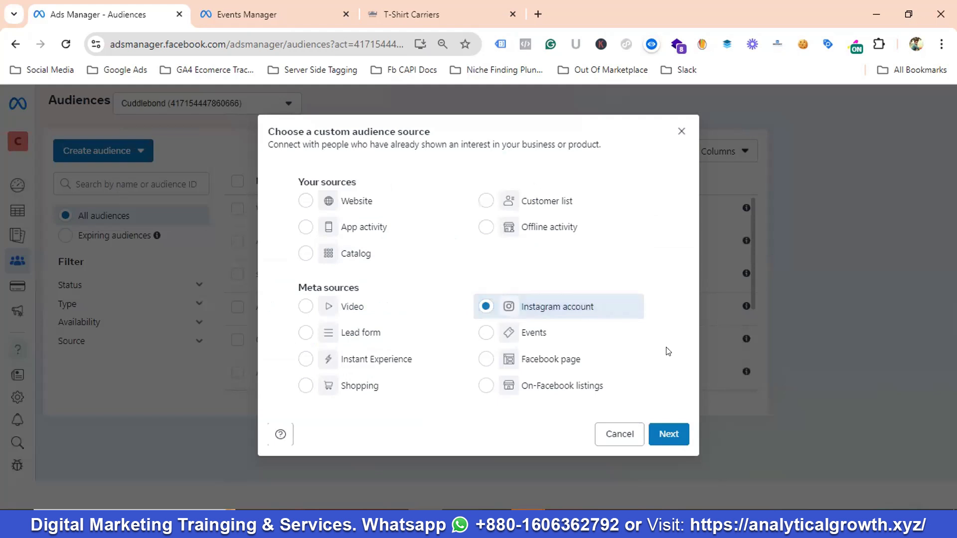
left_click(670, 435)
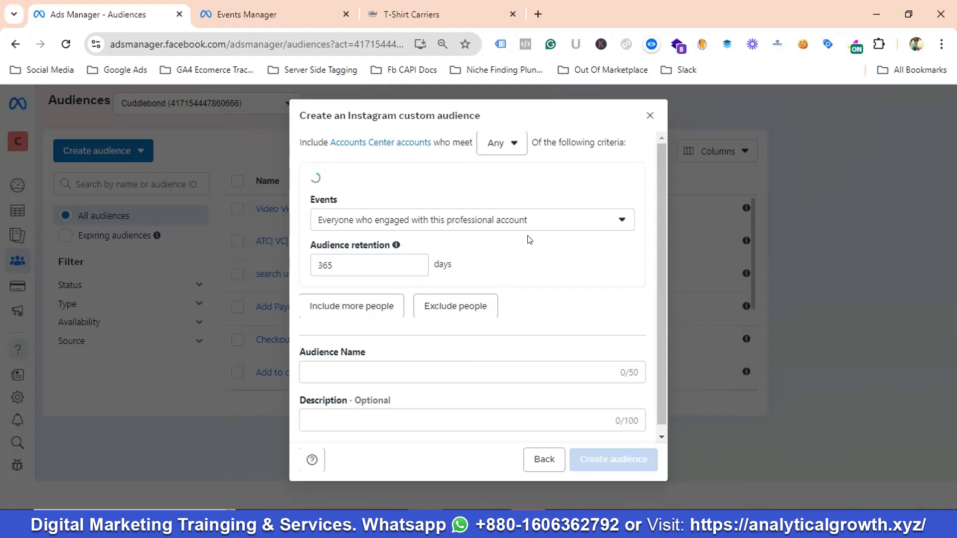
- Set the page zoom to 100% and choose cuddlebond as the source account for the Instagram custom audience
left_click(941, 43)
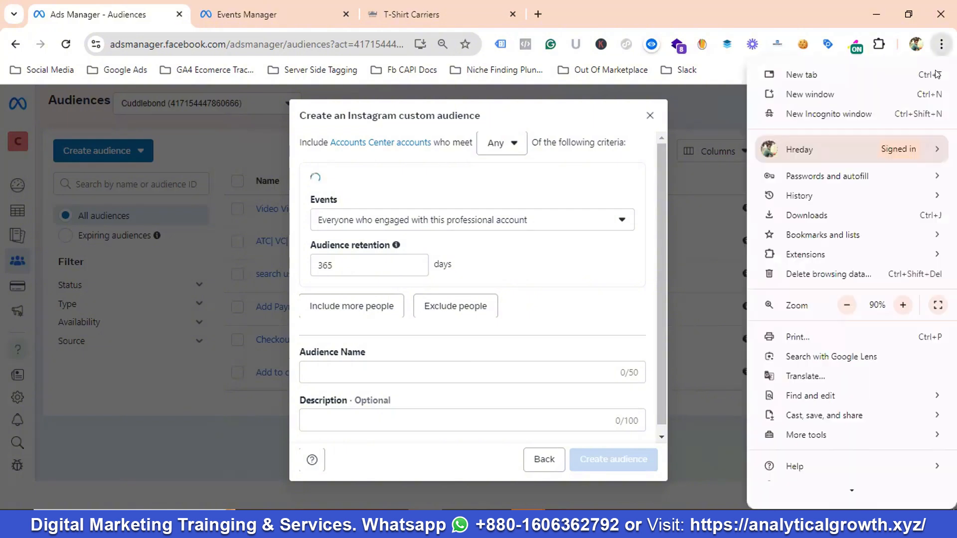
left_click(901, 306)
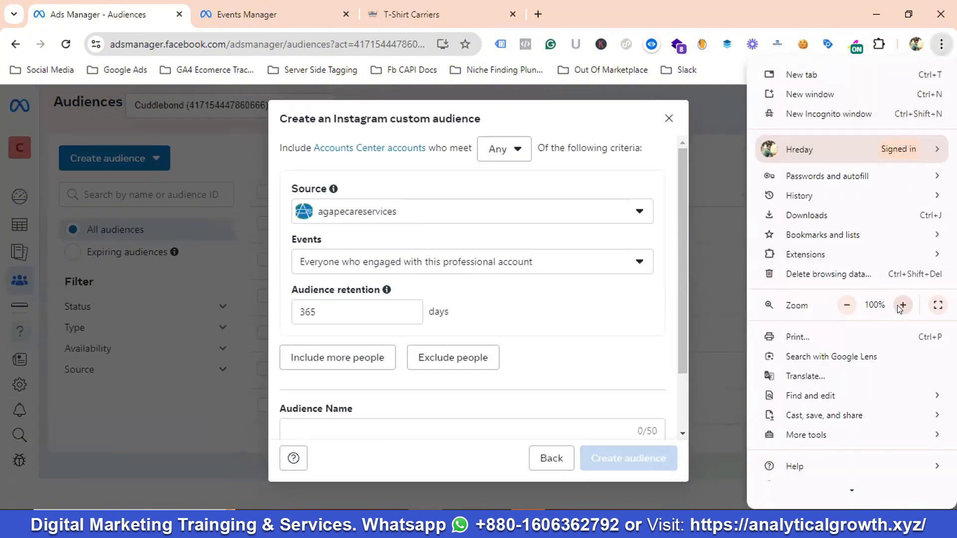
left_click(562, 219)
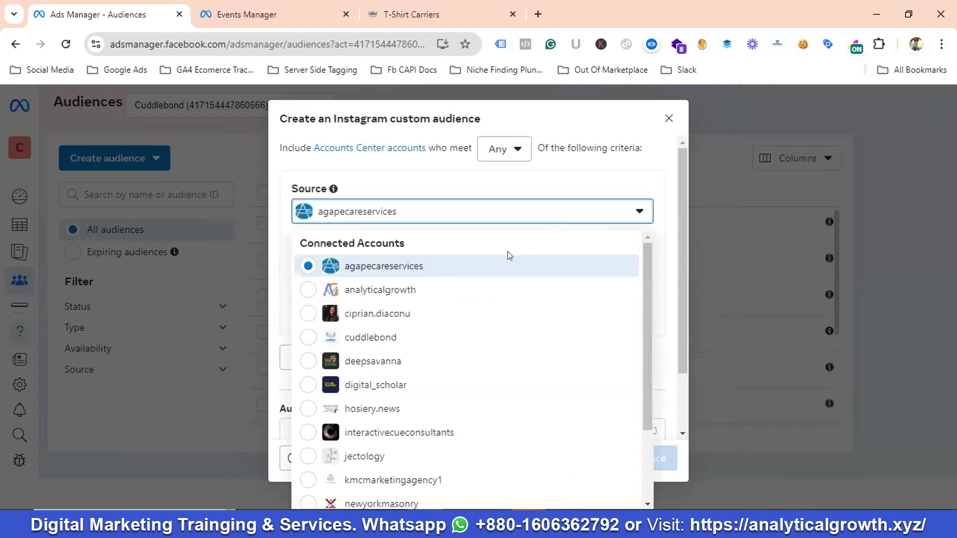
scroll(422, 288, "down", 3)
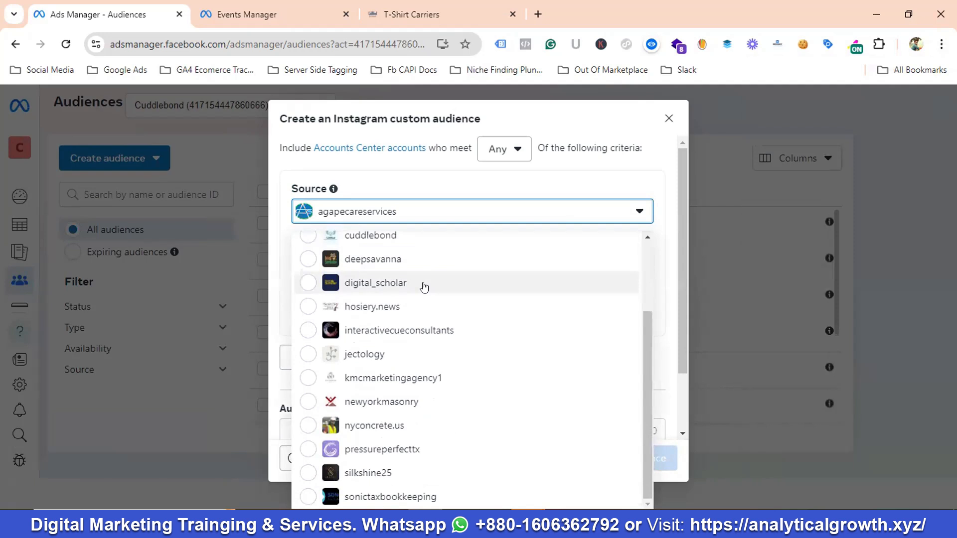
scroll(425, 287, "up", 2)
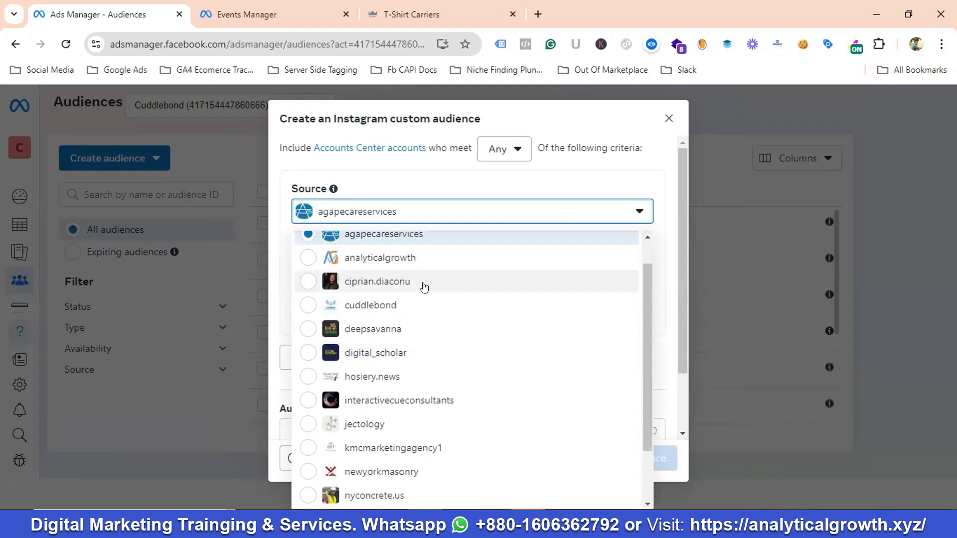
left_click(386, 304)
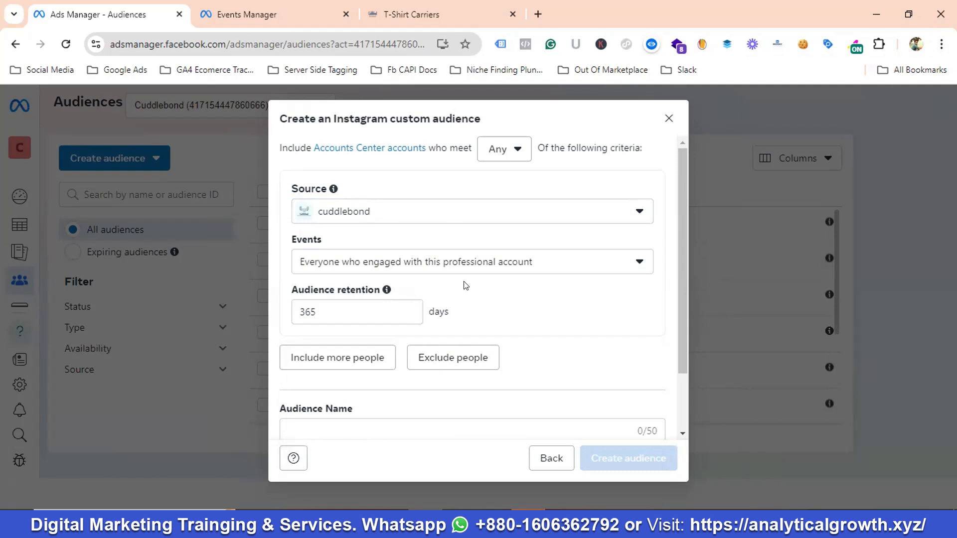
- Name the Instagram audience "Instagram engagers | last 1year", create it and finish the creation dialog
scroll(465, 286, "down", 2)
left_click(342, 346)
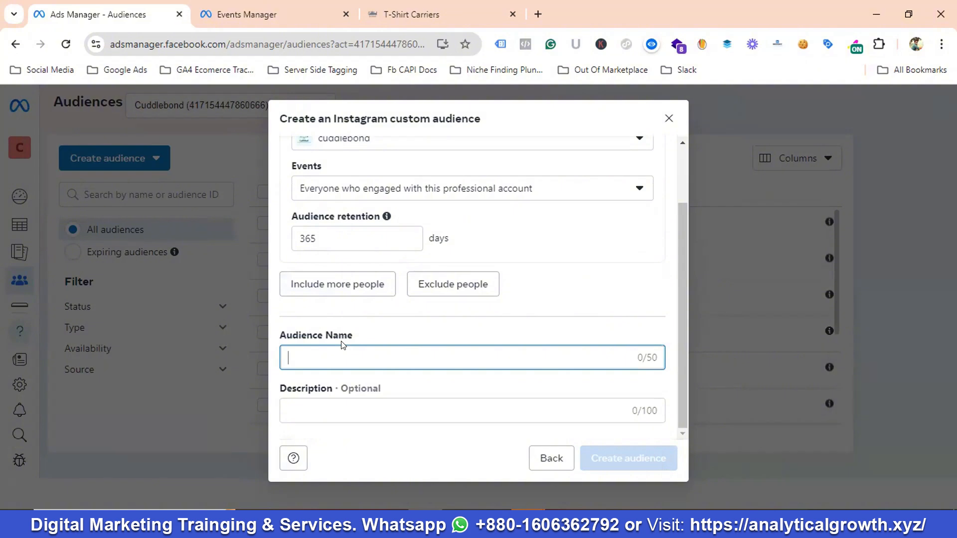
type("I")
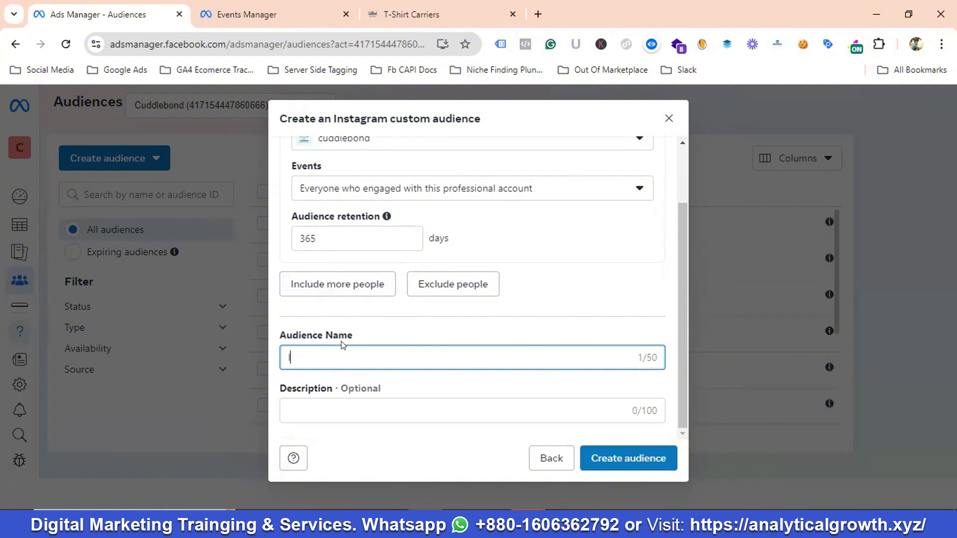
type("nstagram engagers | last 1year")
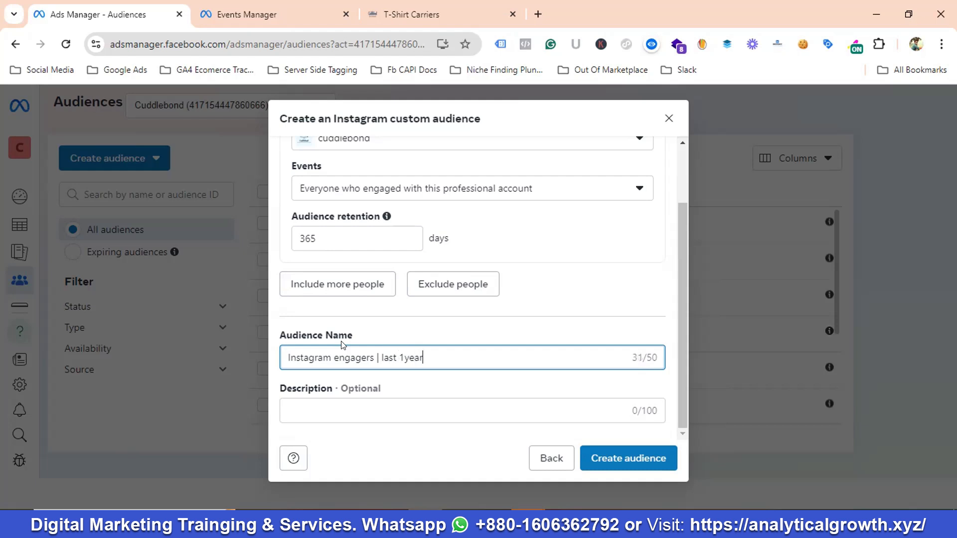
left_click(609, 459)
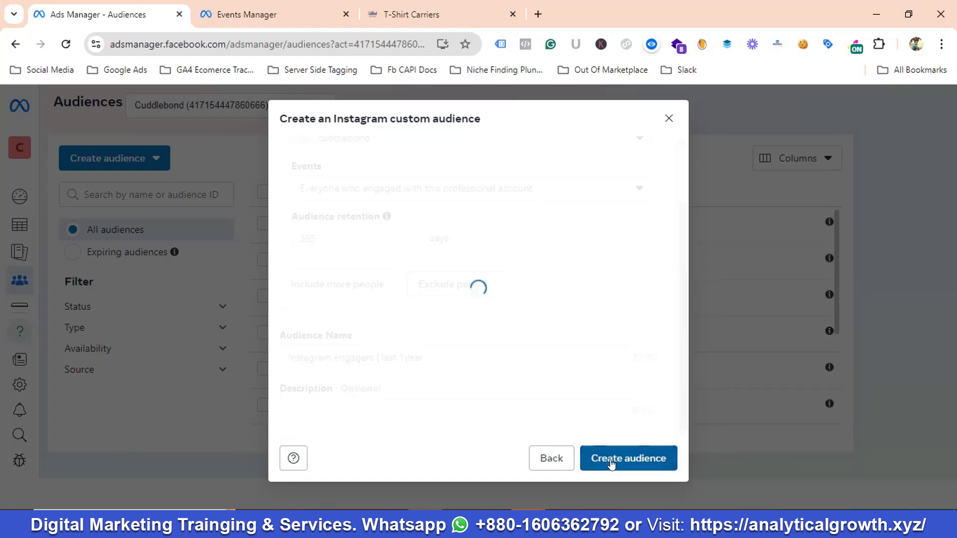
left_click(654, 459)
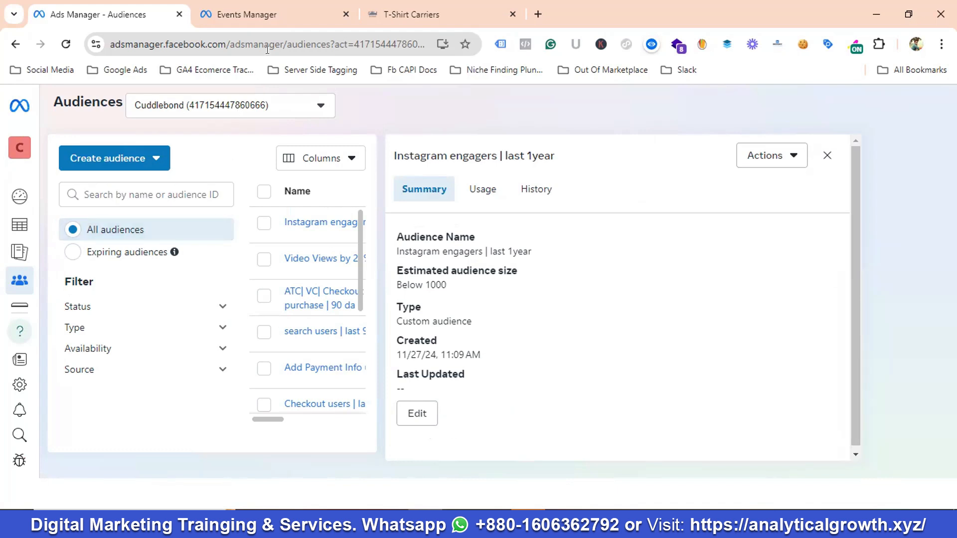
- Go from the audiences page to the Ads Manager campaigns page for Cuddlebond
mouse_move(15, 229)
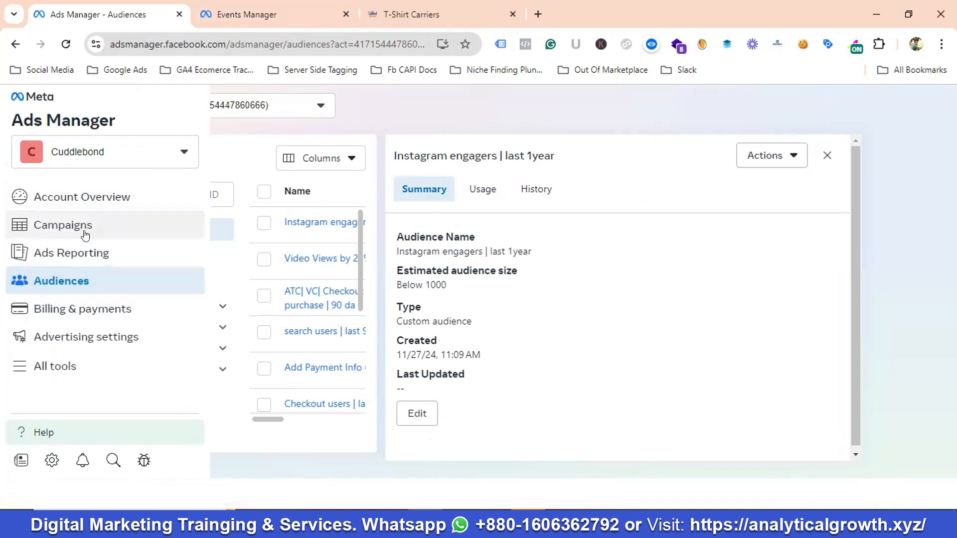
left_click(69, 367)
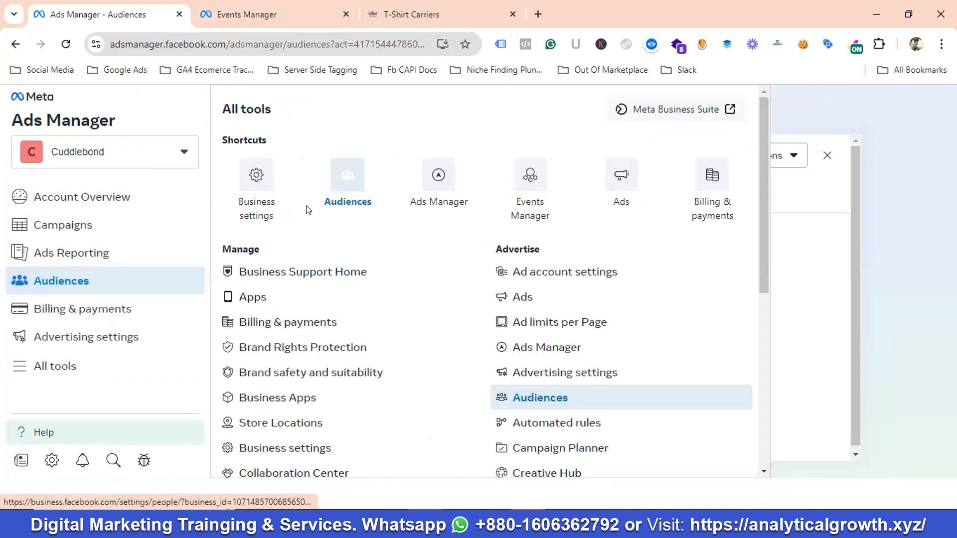
left_click(433, 187)
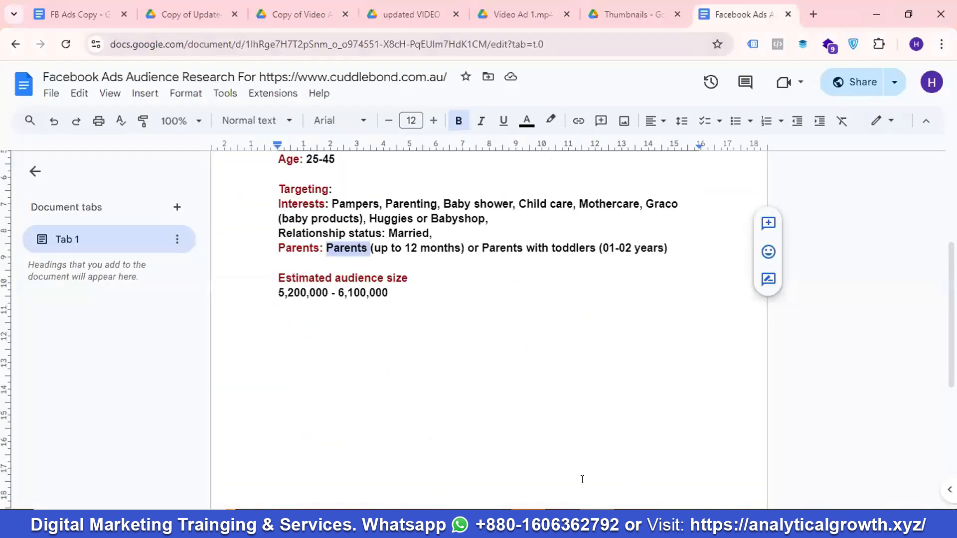
- In Google Drive, download "Copy of Updated Video Ad 5.mp4", "Copy of Video Ad 11.mp4", "updated VIDEO AD 12(1).mp4" and "Video Ad 1.mp4"
left_click(196, 17)
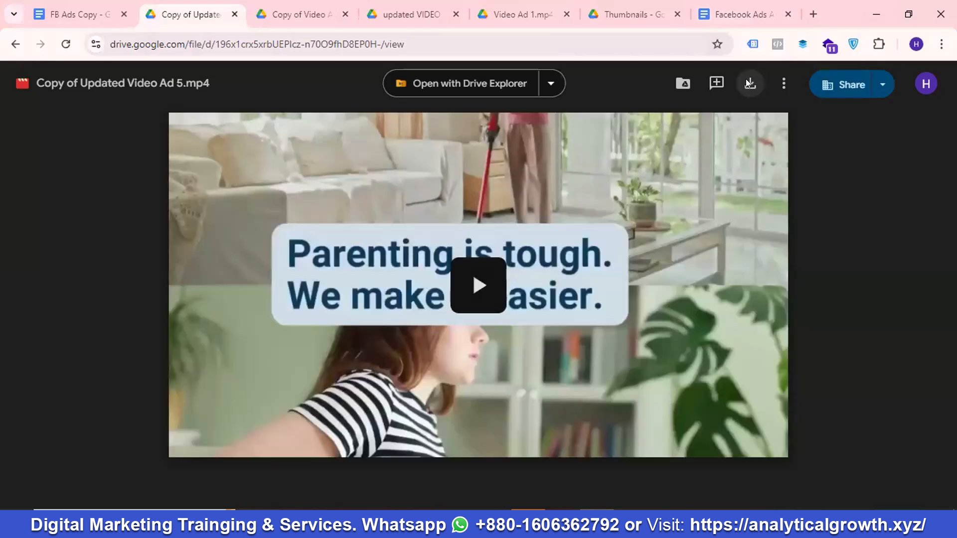
left_click(750, 82)
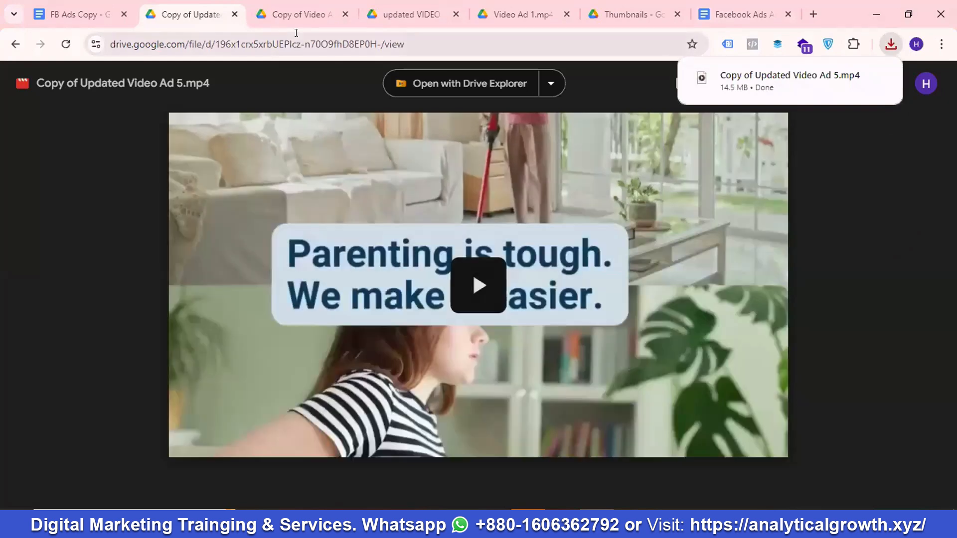
left_click(300, 16)
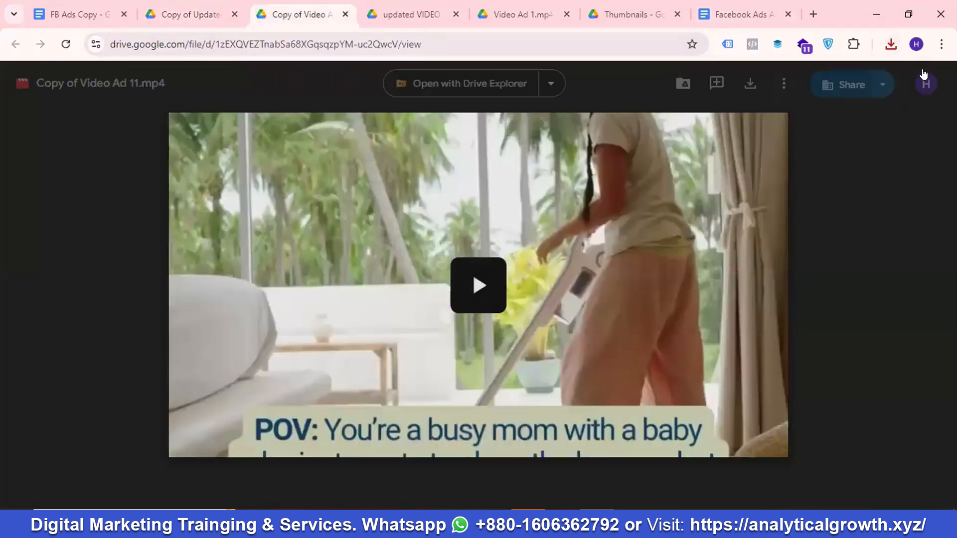
left_click(751, 83)
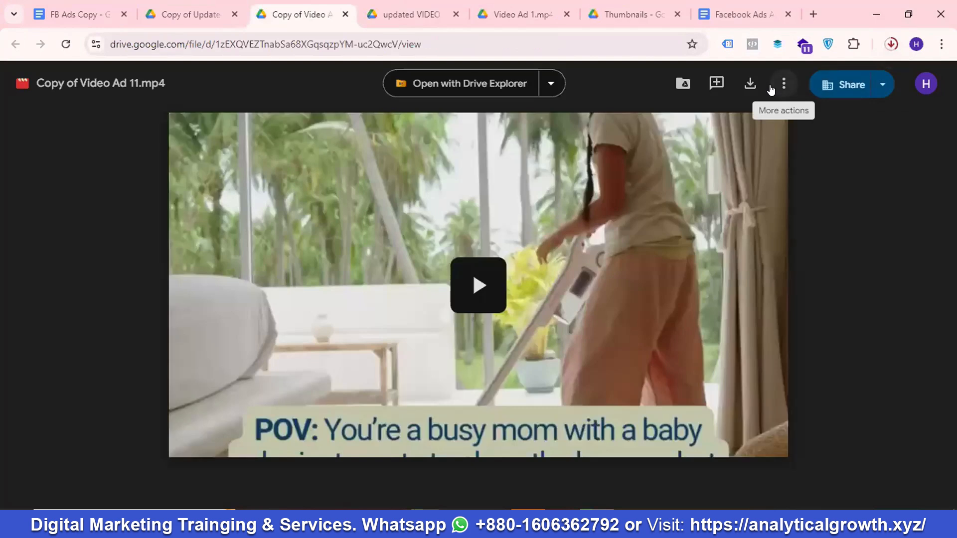
left_click(409, 14)
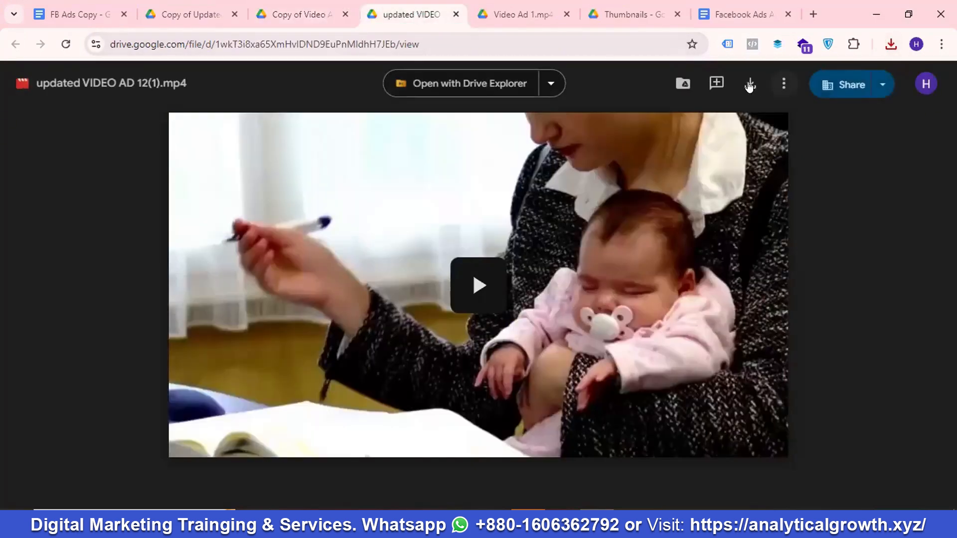
left_click(751, 81)
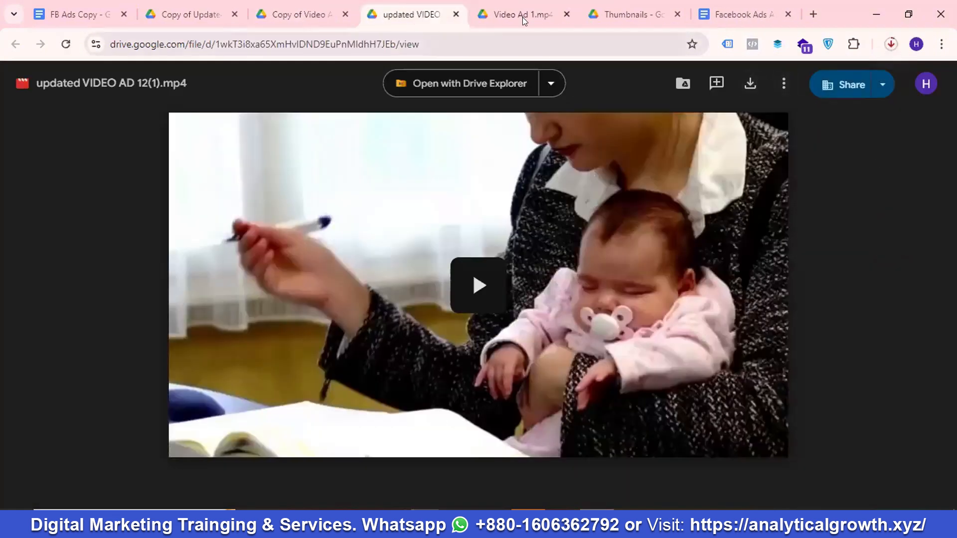
left_click(523, 16)
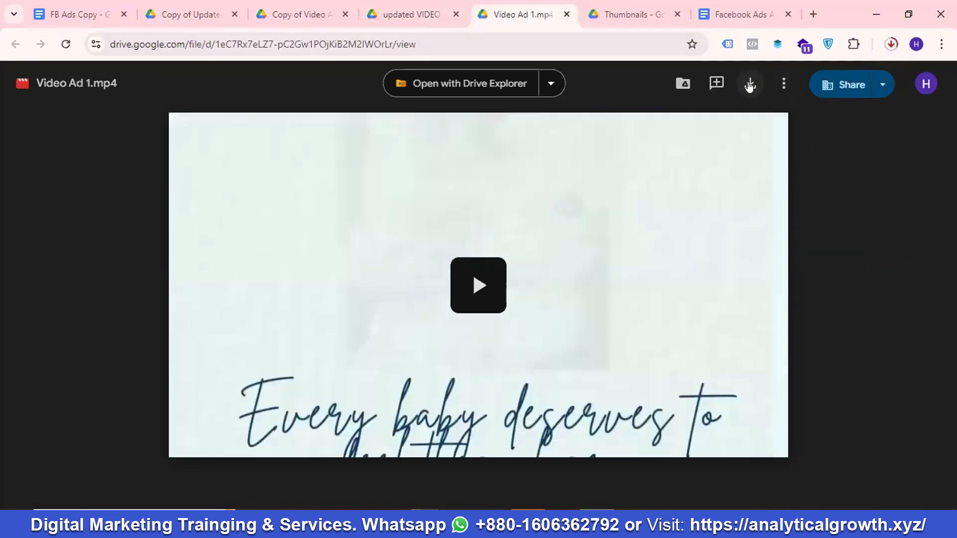
left_click(751, 84)
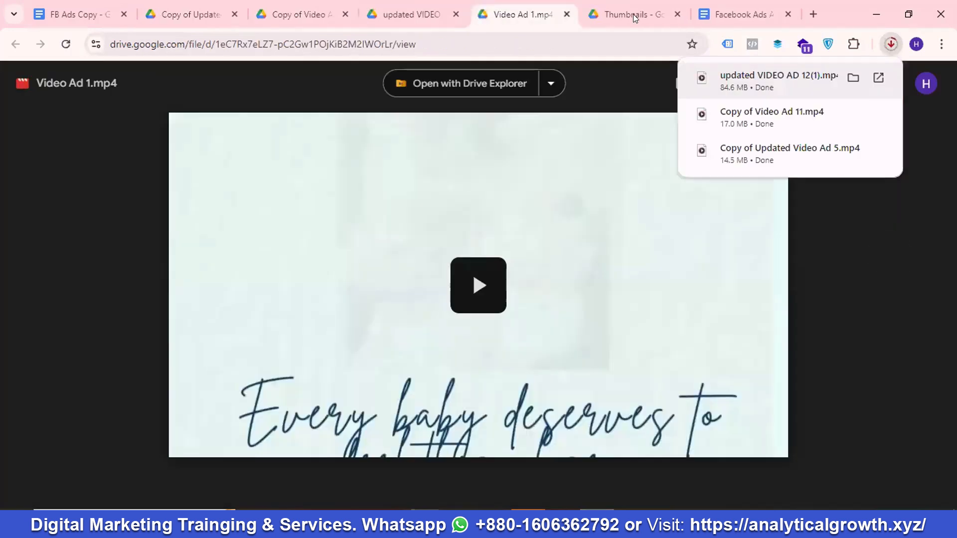
- Download the images IMG-20241126-WA0040.jpg, IMG-20241126-WA0042.jpg, IMG-20241126-WA0044.jpg and IMG-20241126-WA0046.jpg from the Thumbnails folder
left_click(633, 15)
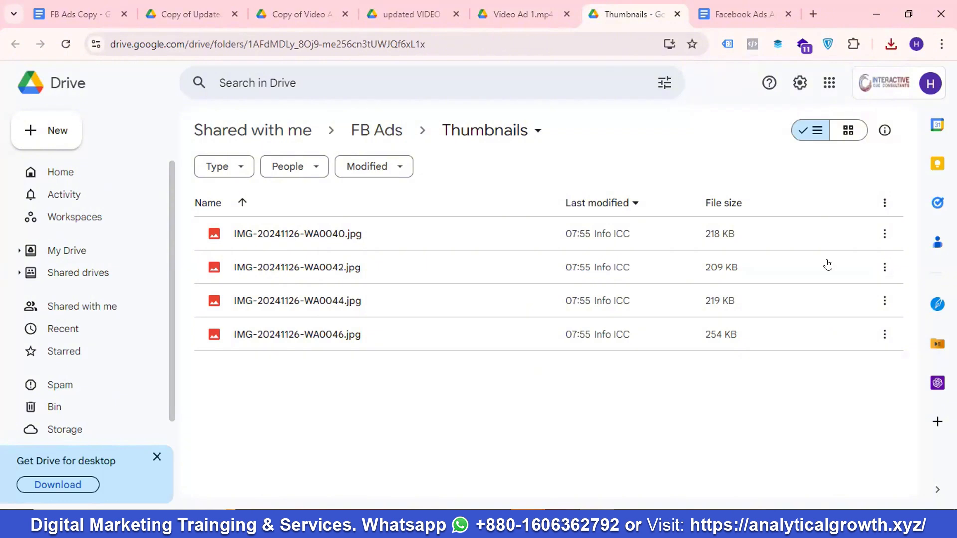
left_click(885, 234)
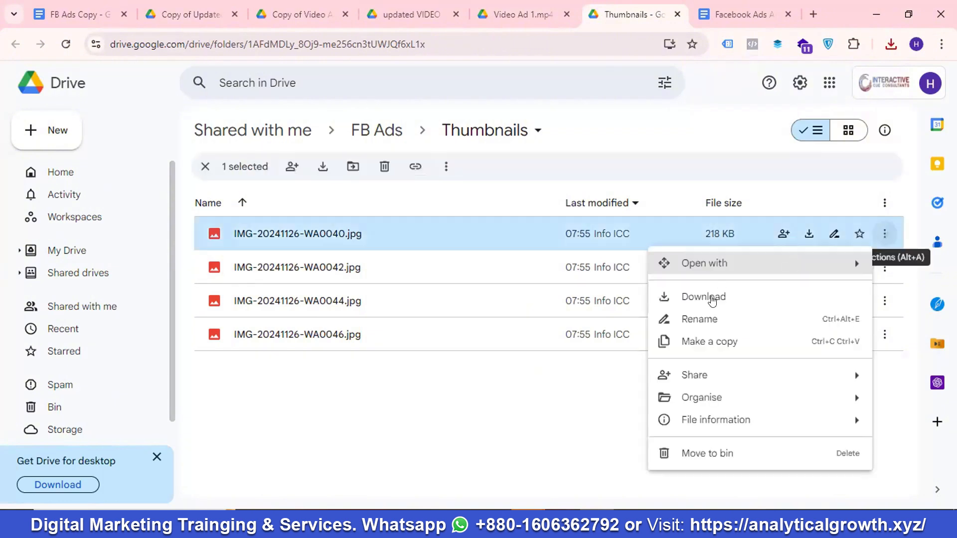
left_click(721, 298)
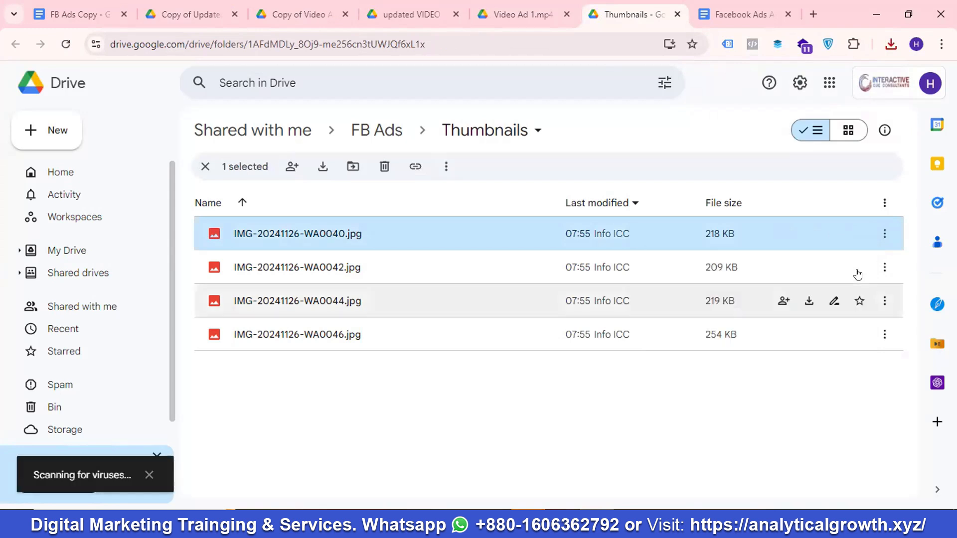
left_click(885, 267)
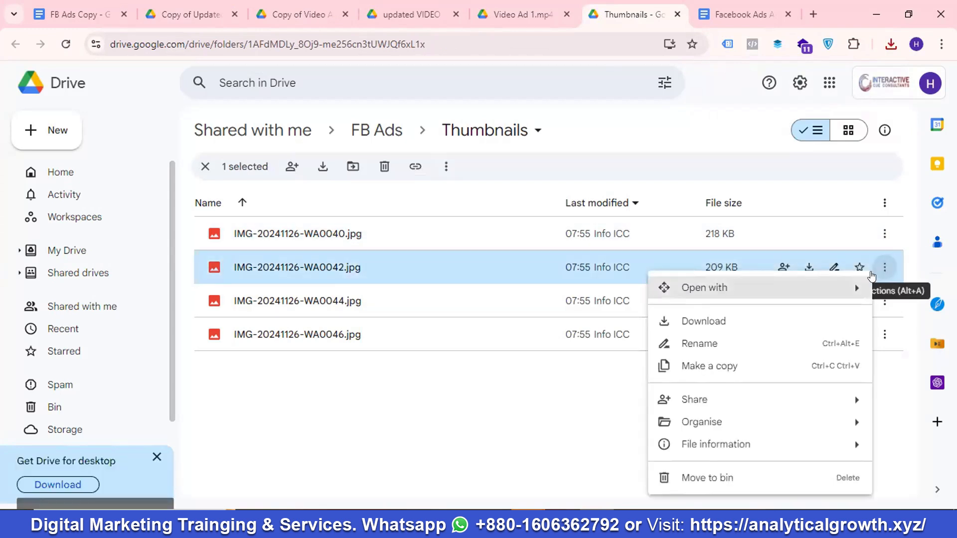
left_click(713, 322)
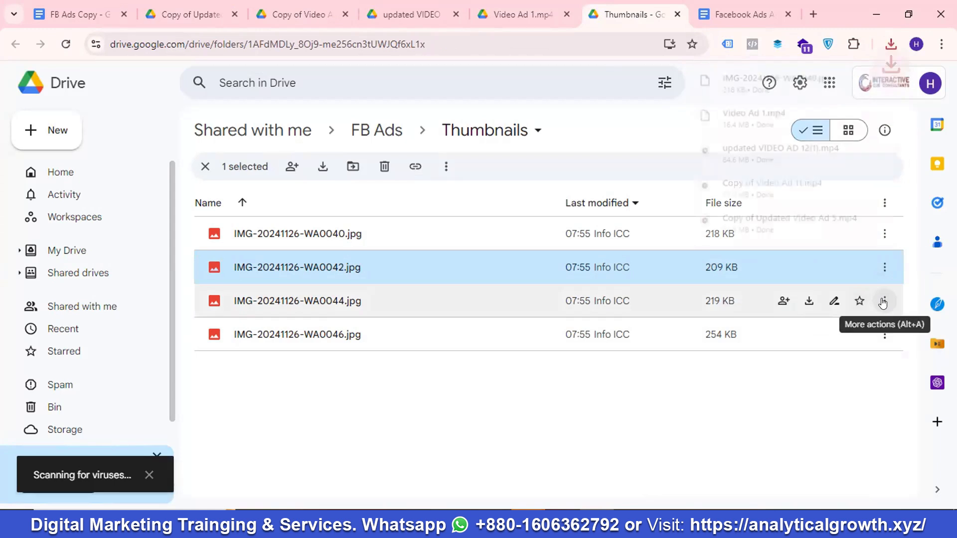
left_click(885, 300)
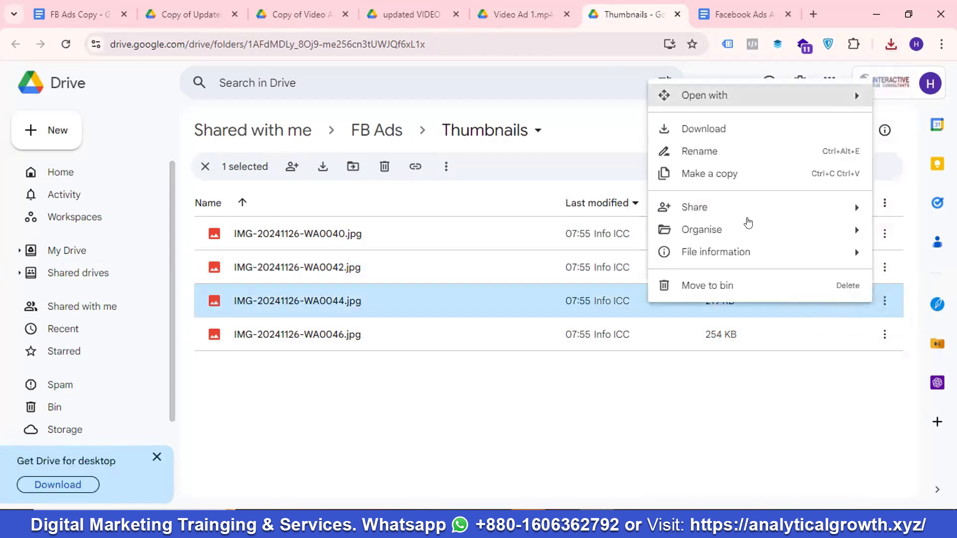
left_click(712, 127)
left_click(885, 334)
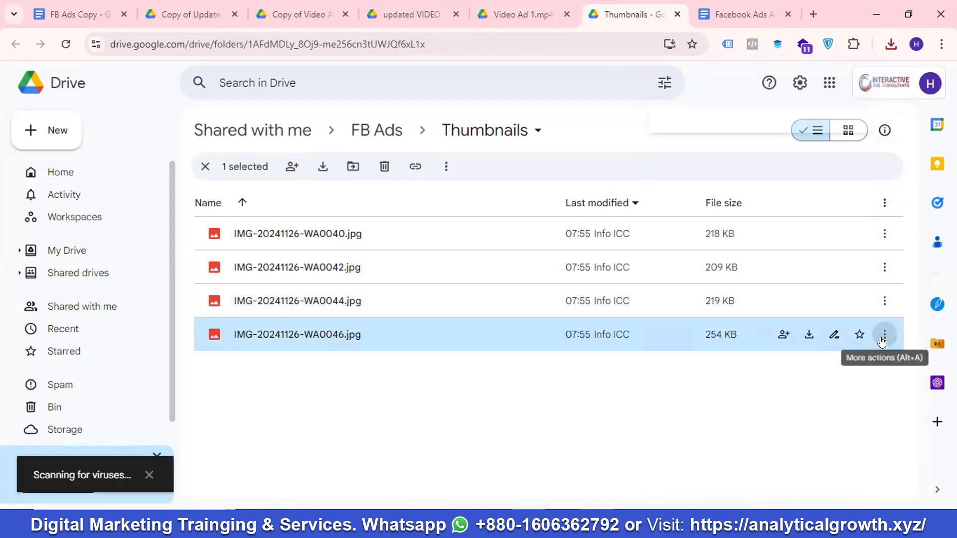
left_click(713, 163)
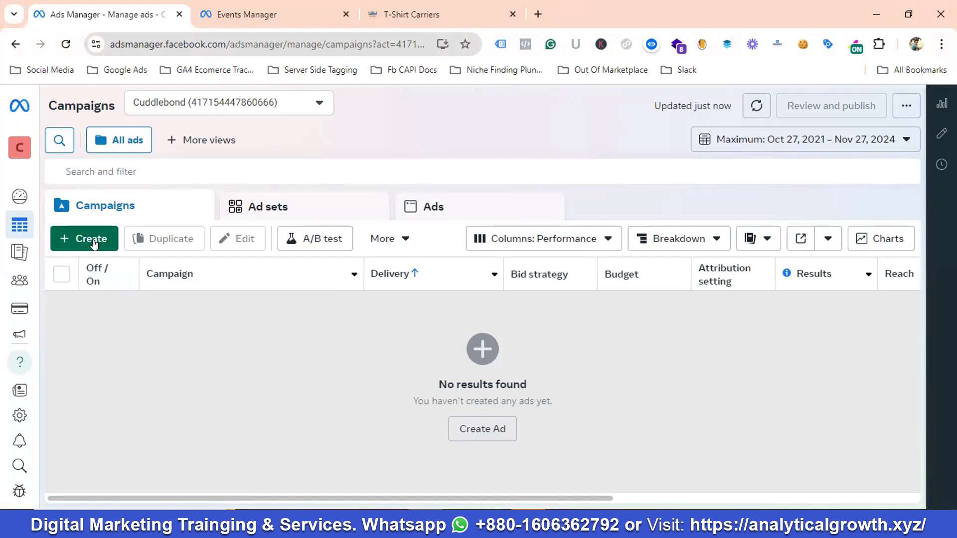
- Switch to Ads Manager and create a new campaign with the Sales objective and the manual sales campaign setup
left_click(93, 240)
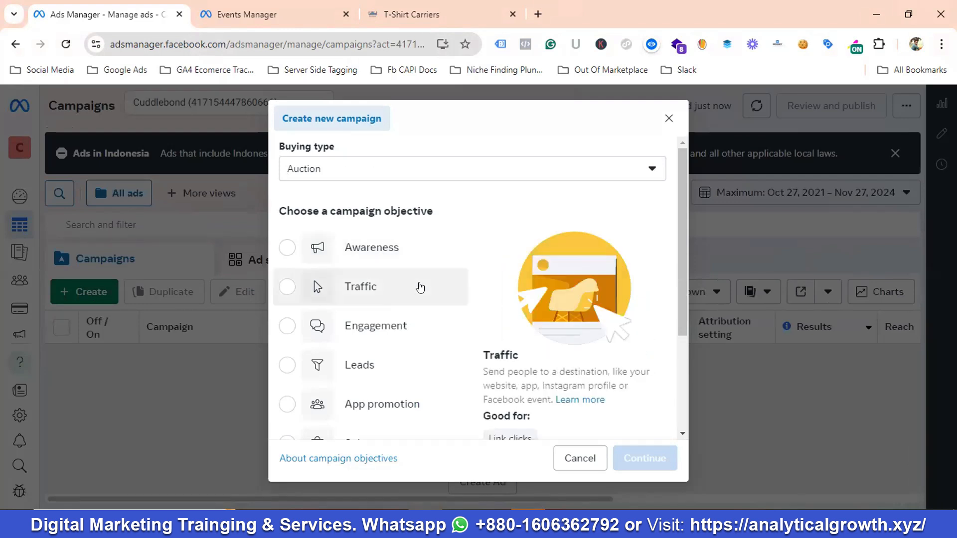
scroll(422, 285, "down", 3)
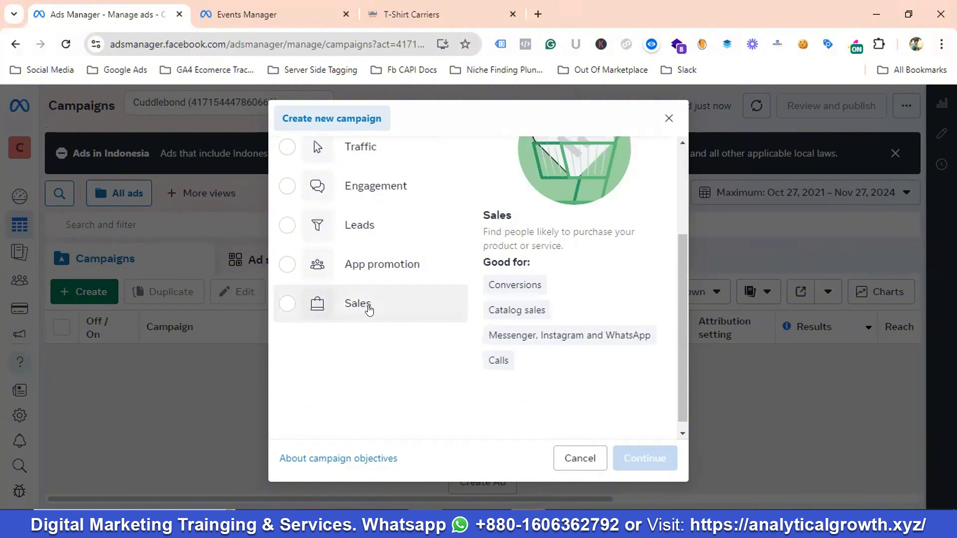
left_click(368, 306)
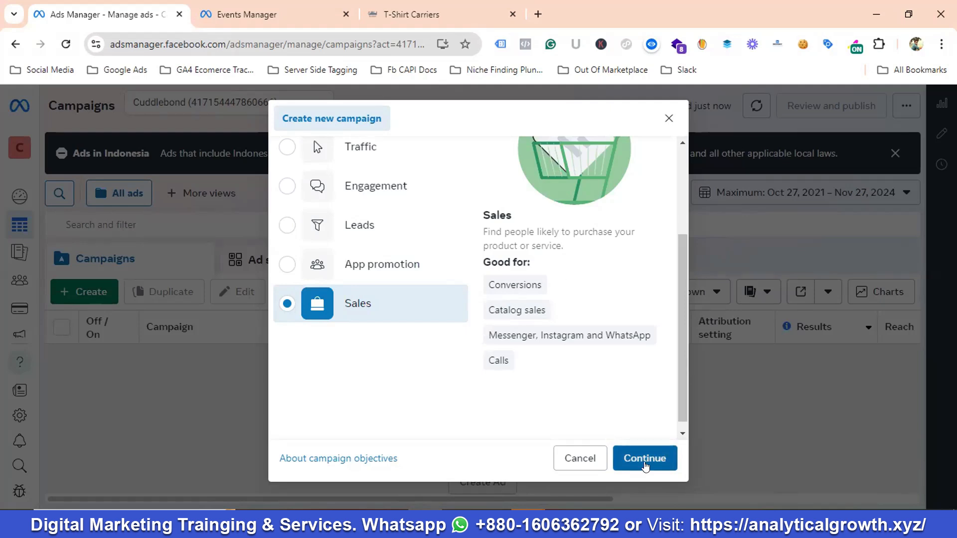
left_click(645, 459)
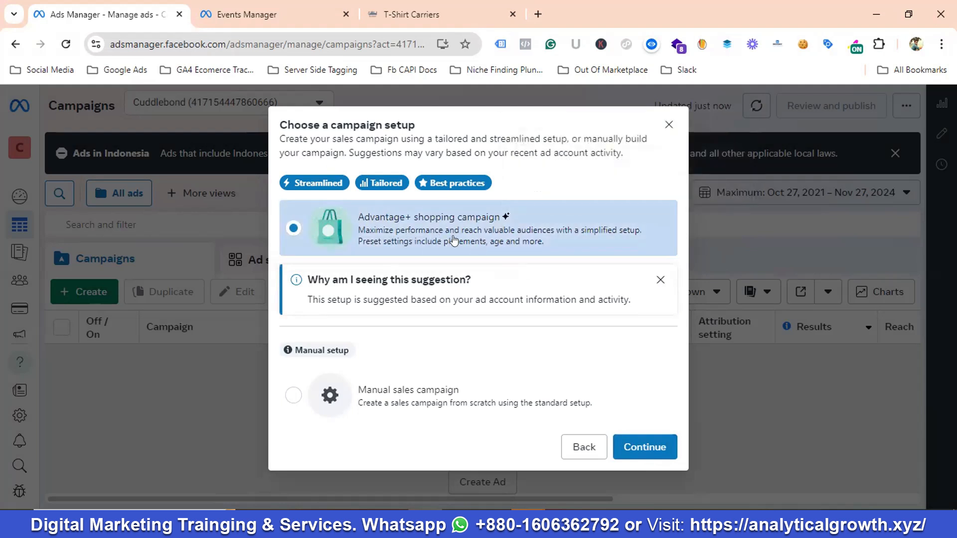
left_click(328, 345)
left_click(648, 455)
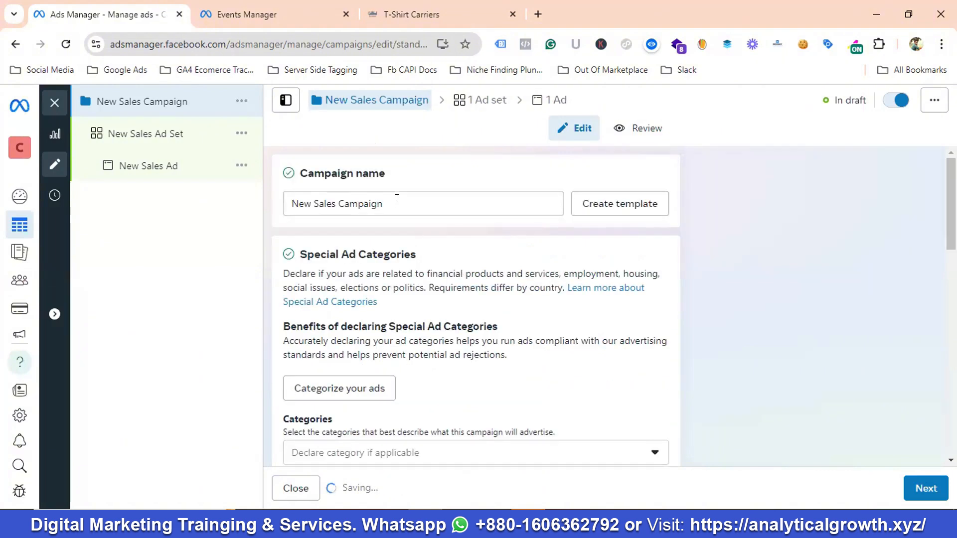
- Copy "cuddlebond" from the T-Shirt Carriers page's URL, close Events Manager, and replace "New" in the campaign name with it
left_click(438, 15)
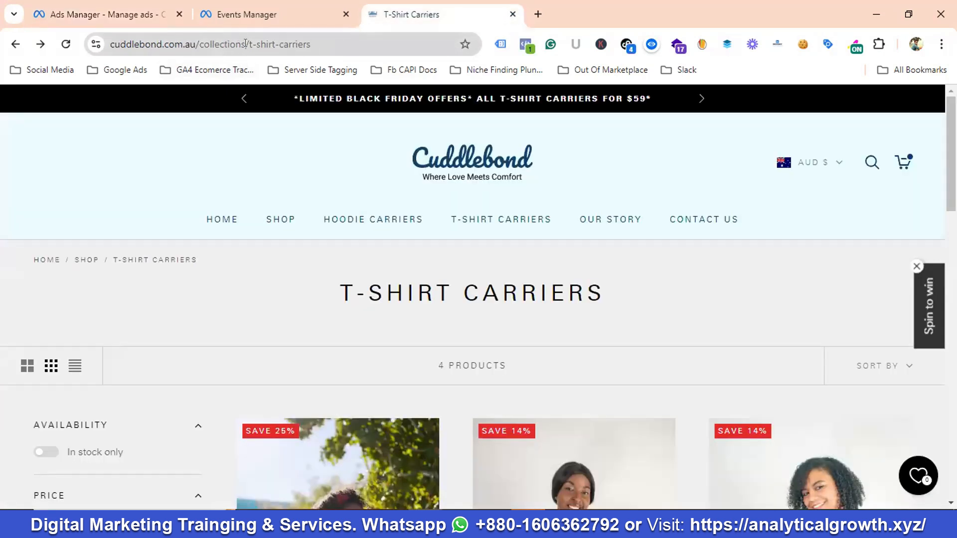
left_click(156, 43)
double_click(182, 44)
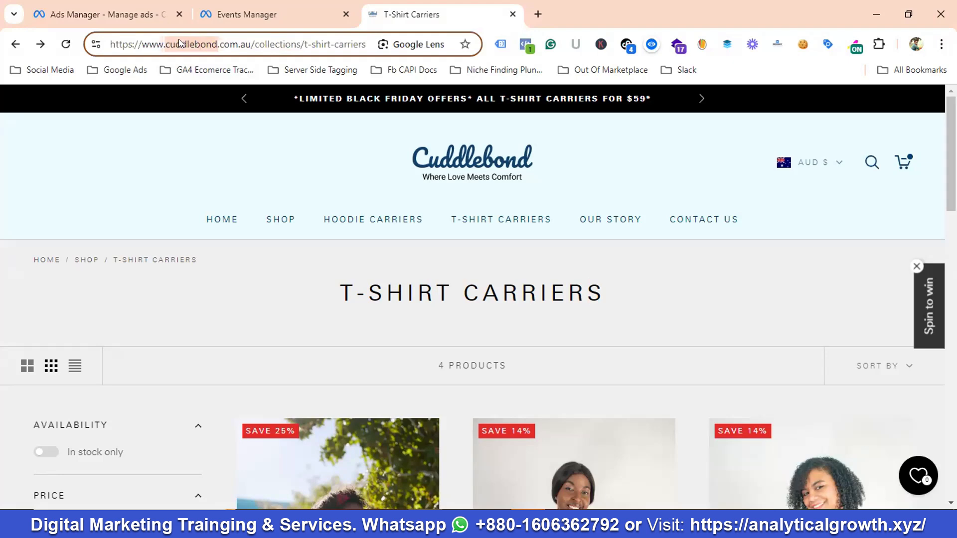
right_click(181, 46)
left_click(225, 177)
left_click(129, 11)
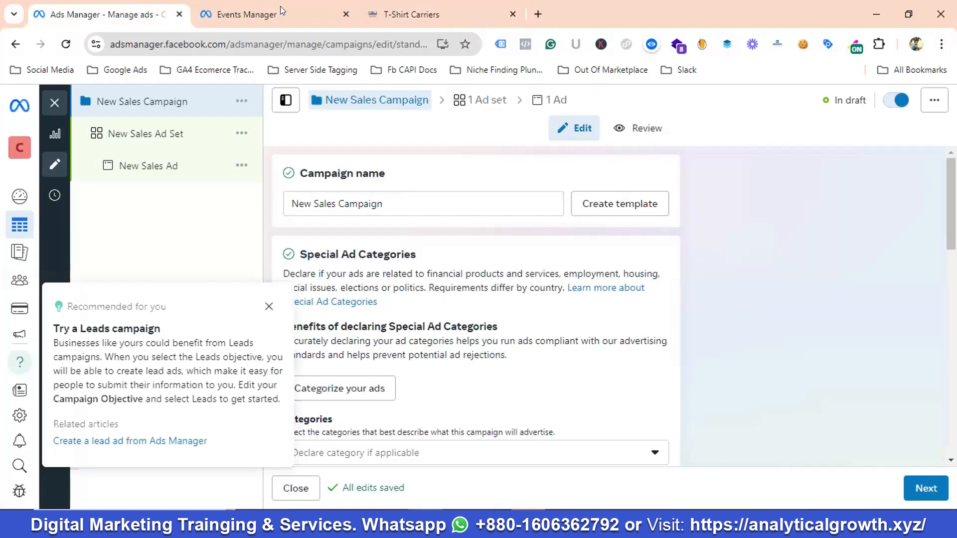
left_click(346, 15)
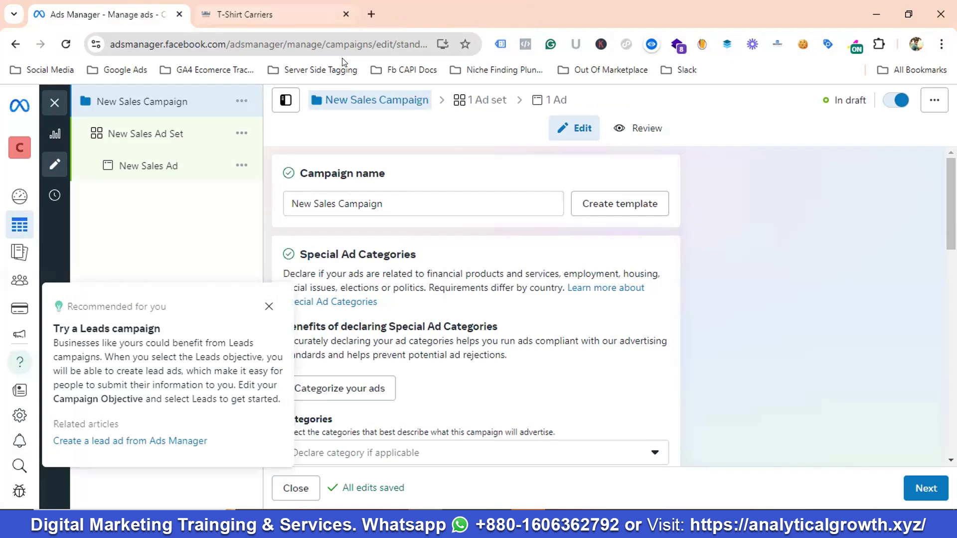
double_click(294, 202)
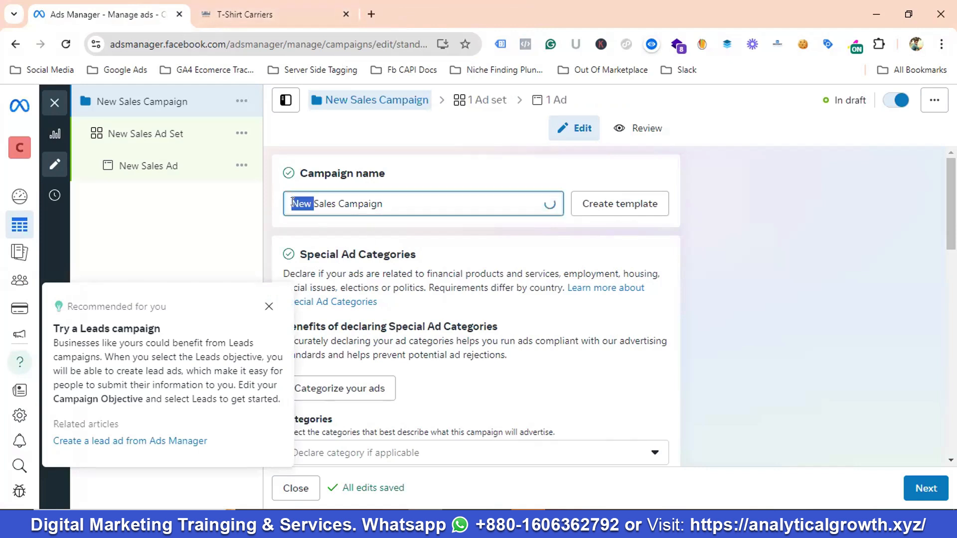
key("ctrl+v")
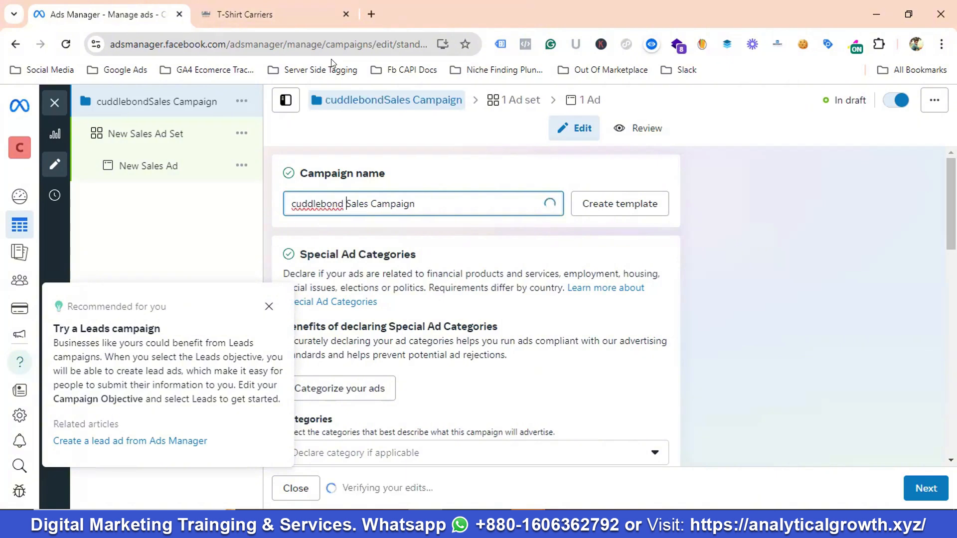
- Copy "t-shirt-carriers" from the store page's URL and complete the campaign name as "Cuddlebond t-shirt-carriers | Sales Campaign"
left_click(281, 12)
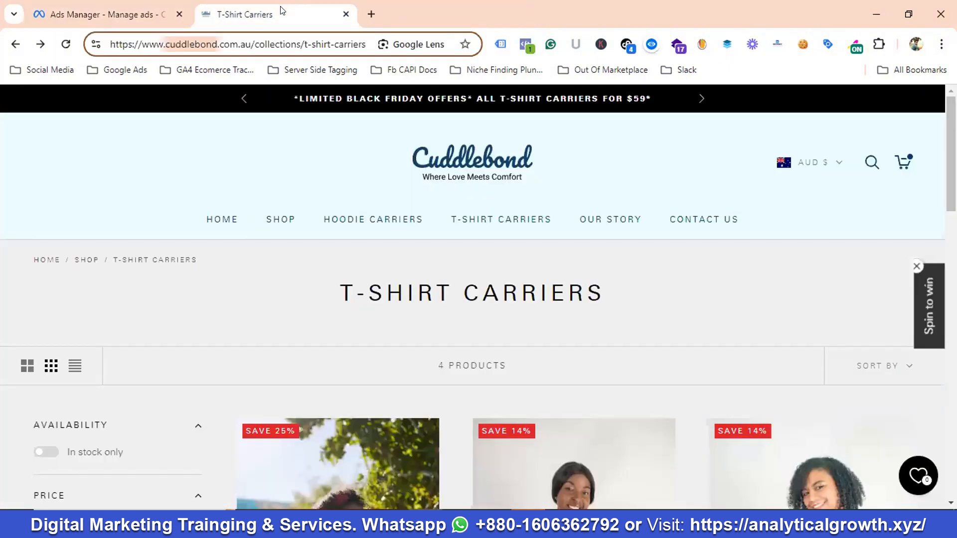
left_click(300, 39)
left_click_drag(306, 40, 367, 39)
right_click(349, 46)
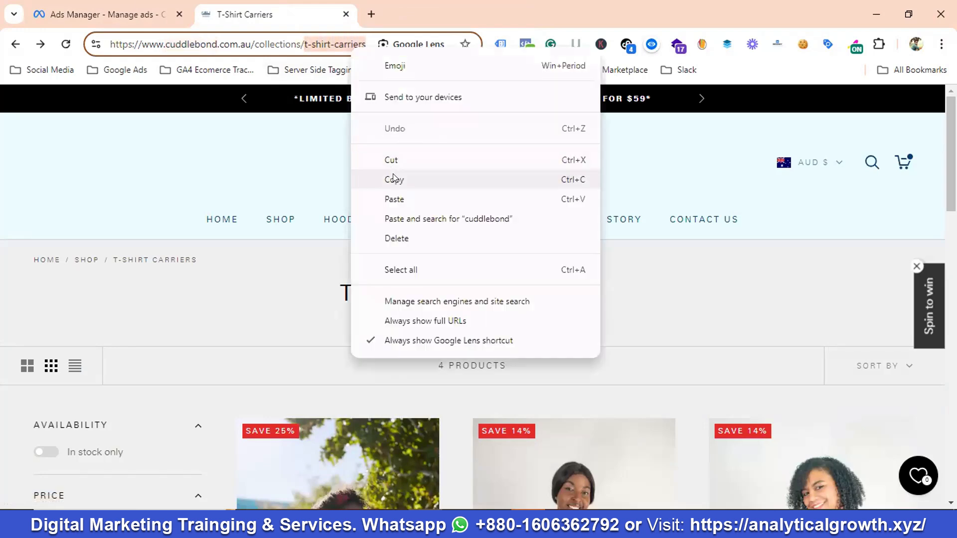
left_click(394, 179)
key("ctrl+shift+Tab")
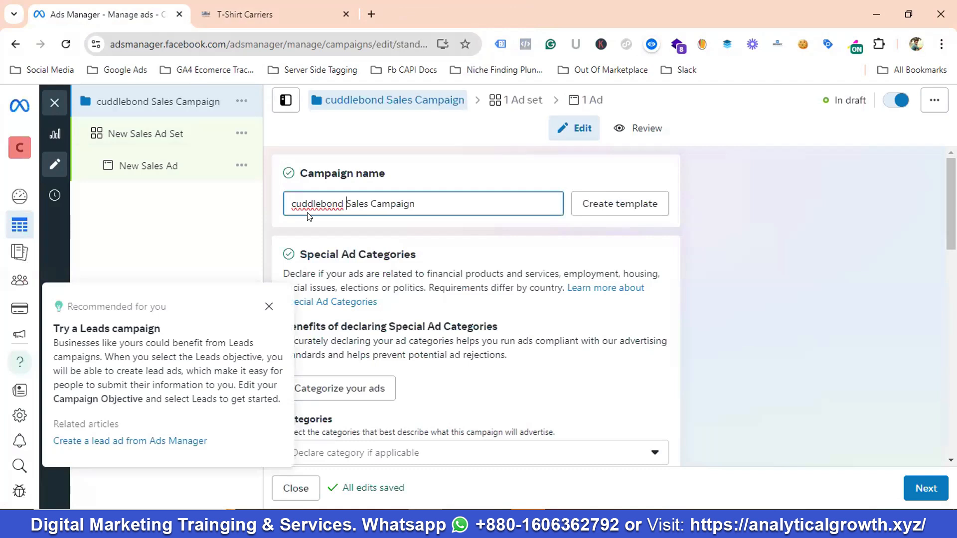
key("ctrl+v")
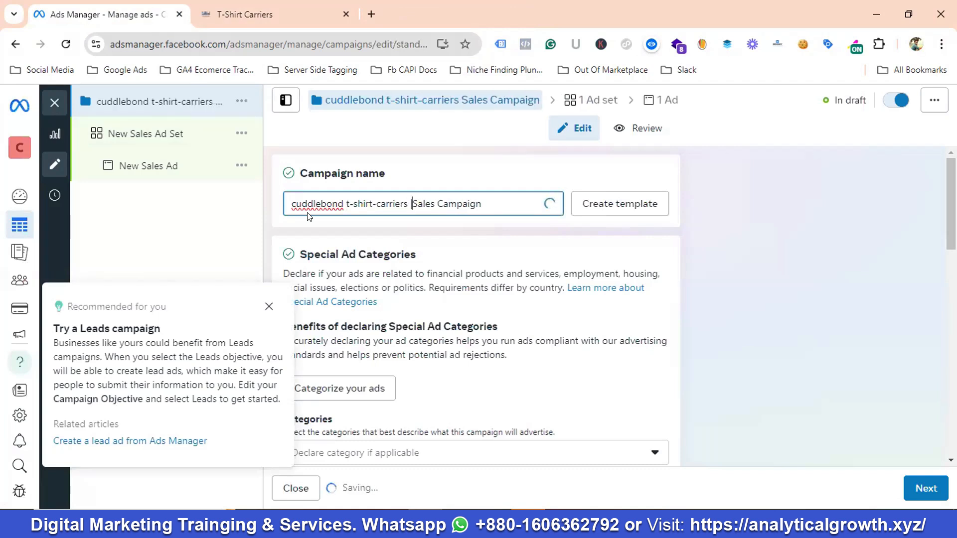
type("|")
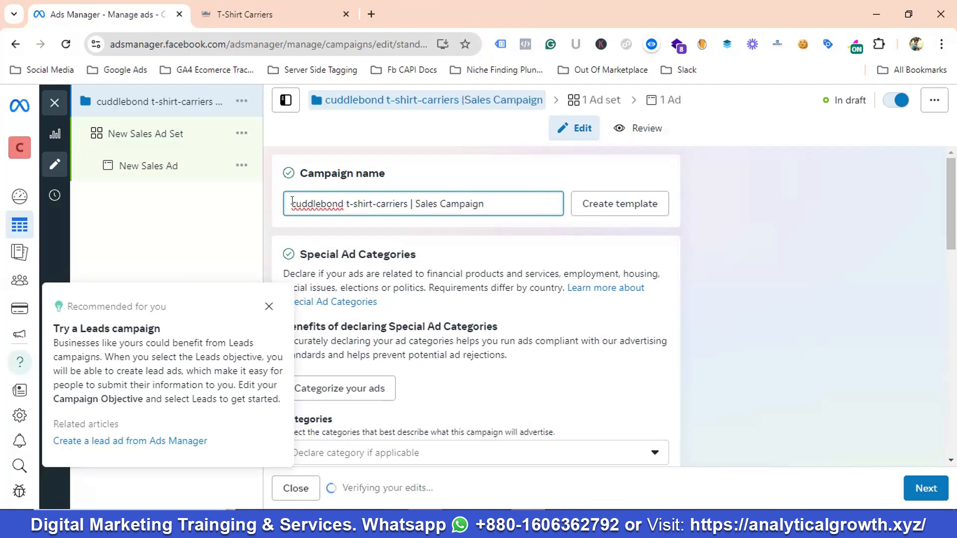
key("Delete")
type("C")
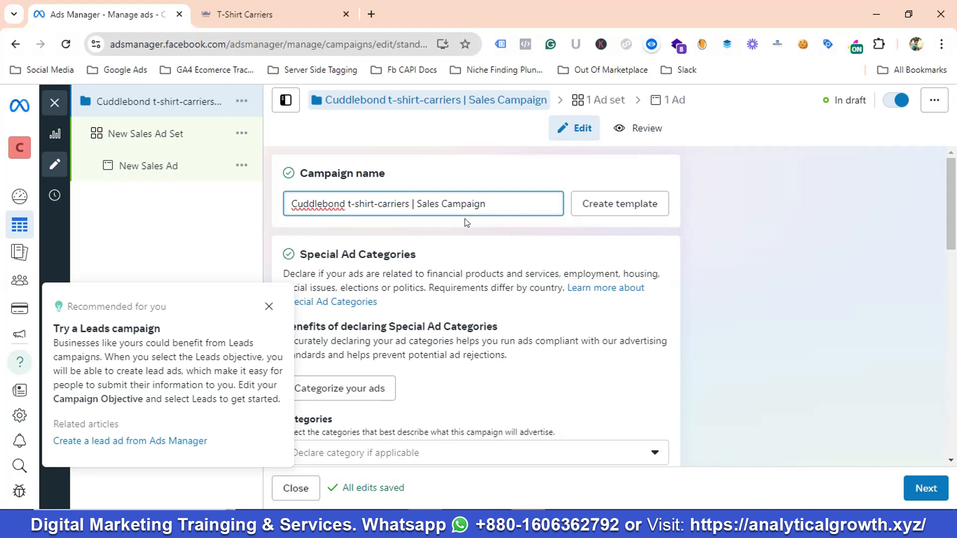
- Dismiss the Leads campaign recommendation and turn off Advantage+ catalog ads for the campaign
left_click(269, 308)
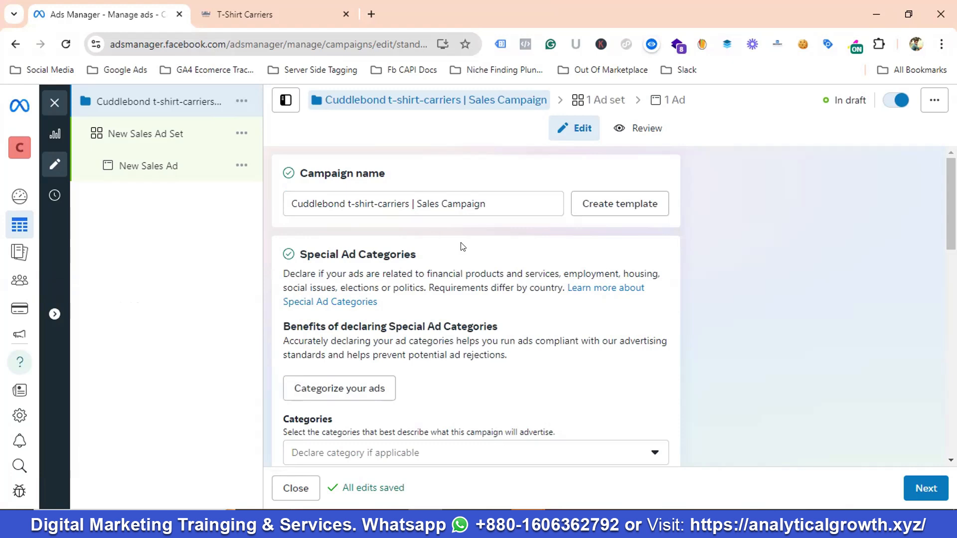
scroll(463, 246, "down", 5)
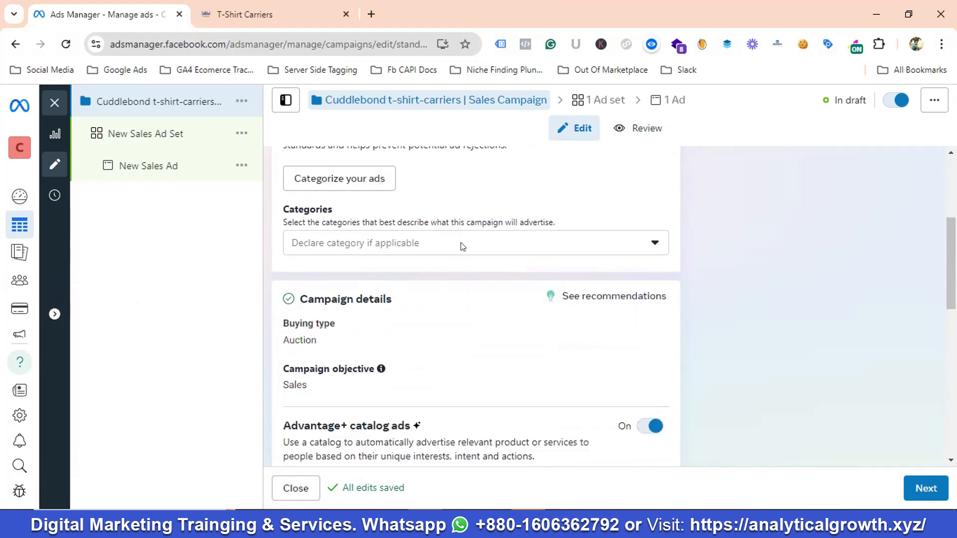
scroll(463, 246, "down", 1)
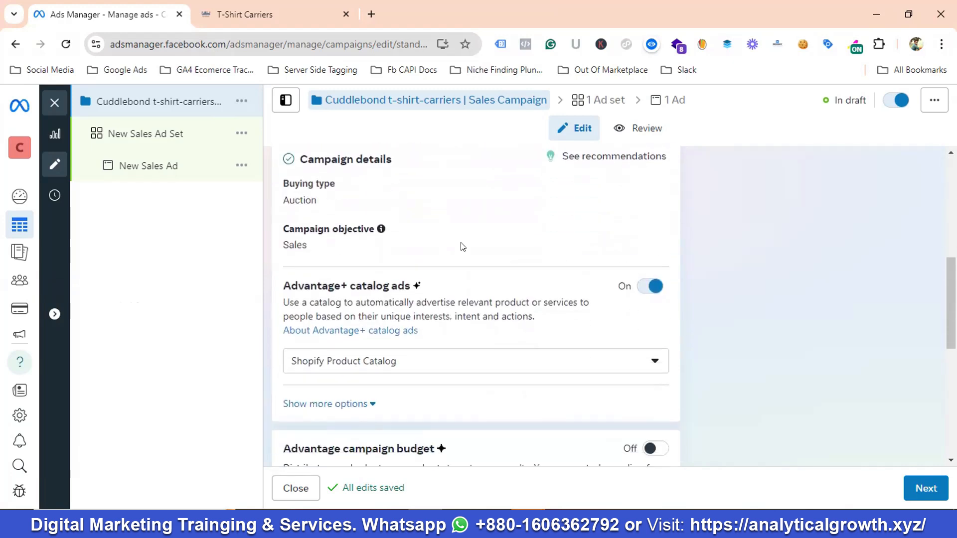
scroll(462, 245, "down", 1)
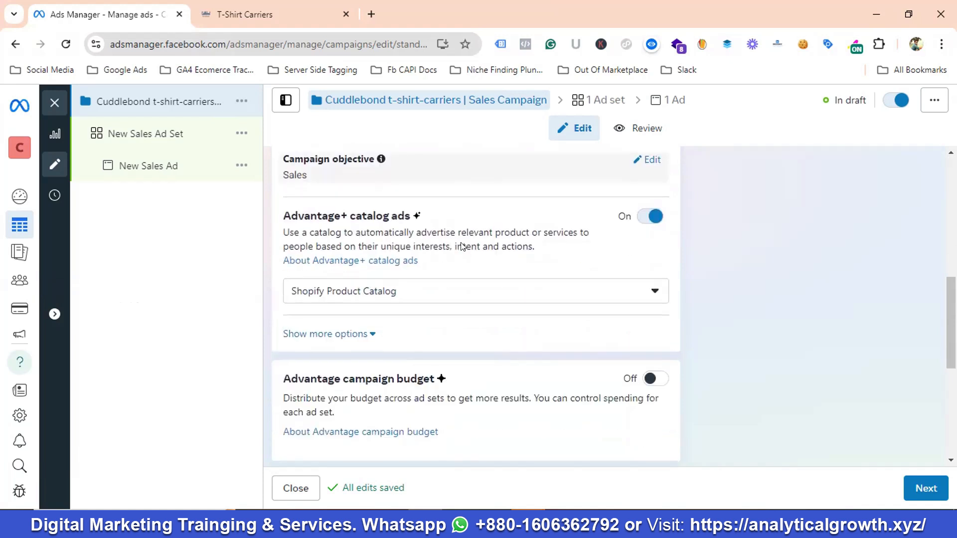
left_click(647, 220)
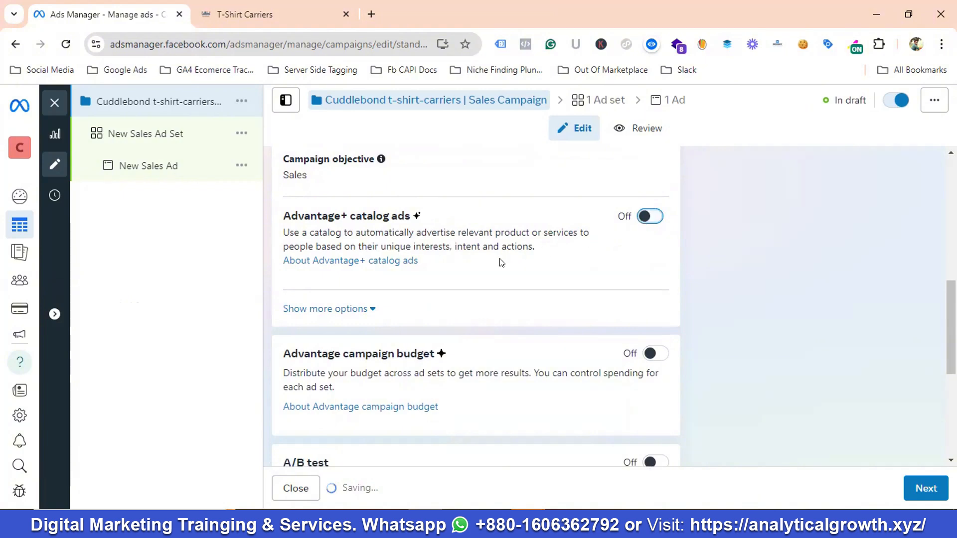
- Turn on Advantage campaign budget and set the daily budget to $50.00 AUD
scroll(500, 261, "down", 2)
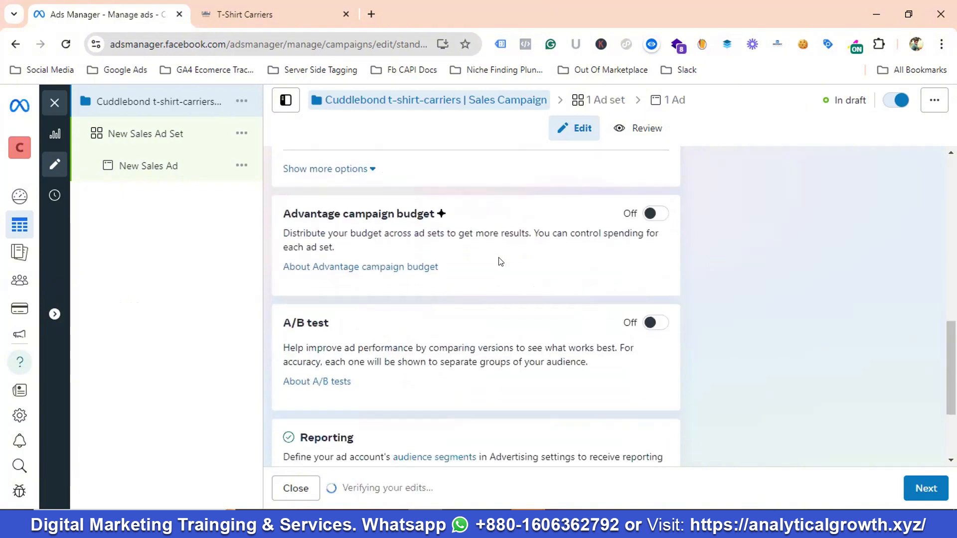
left_click(653, 215)
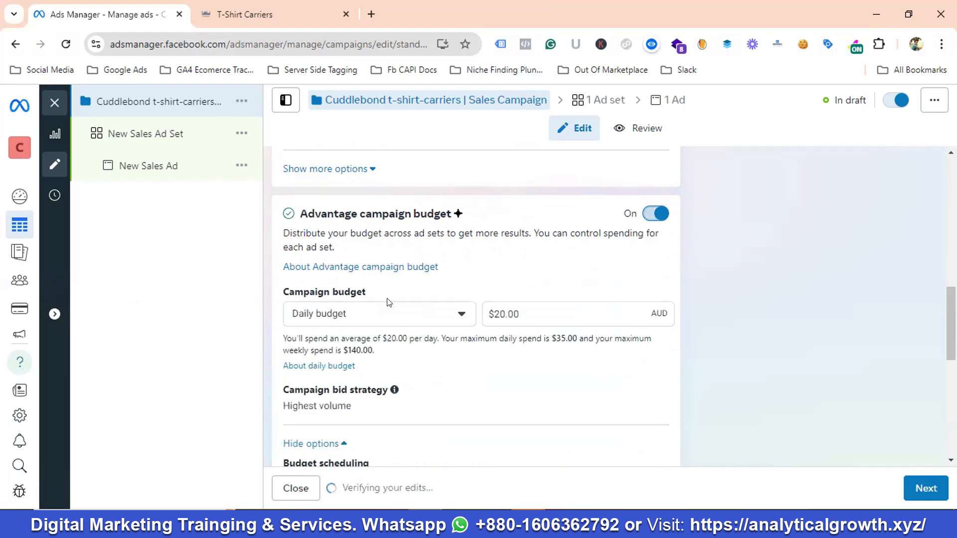
left_click(498, 313)
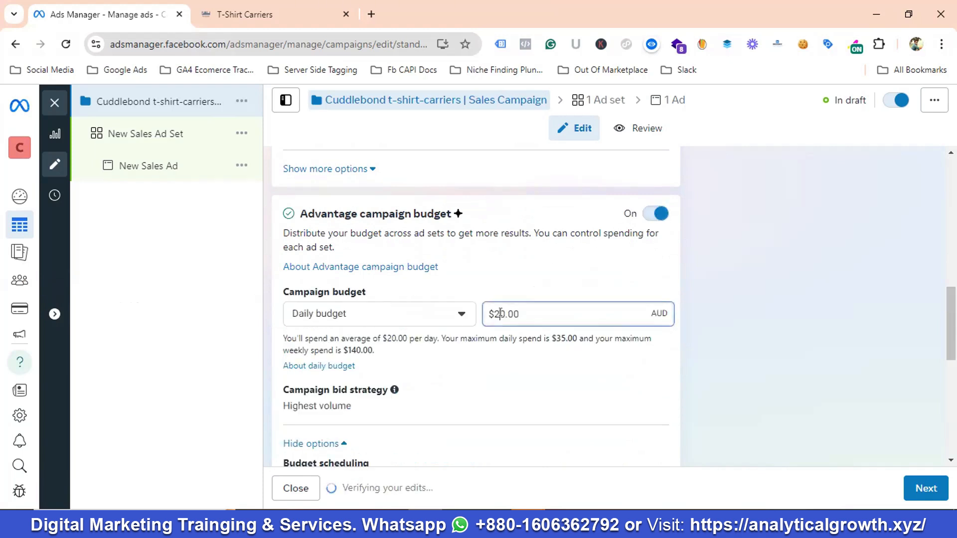
key("BackSpace")
type("5")
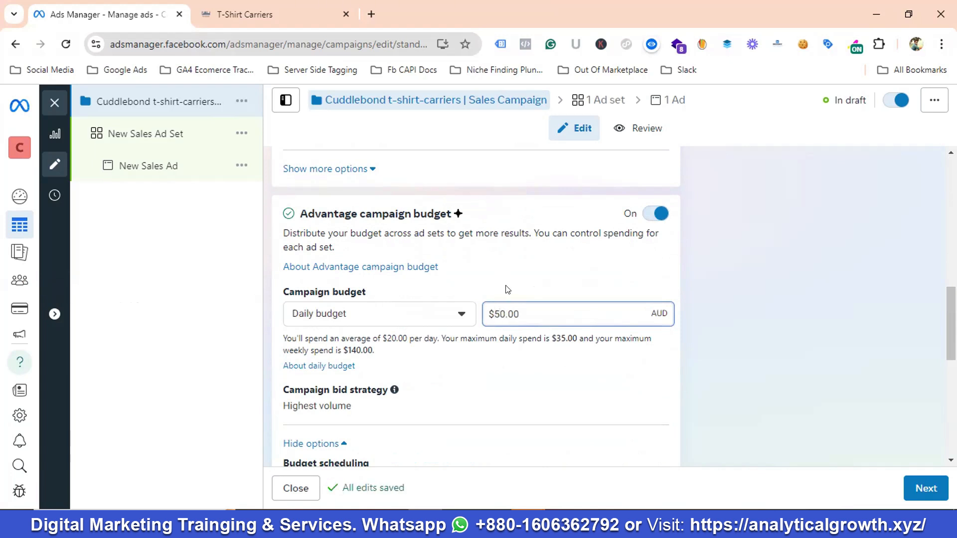
left_click(507, 289)
- Leave the remaining campaign settings as they are, continue to the ad set, and name it "Cold Audience Ad Set"
scroll(385, 321, "down", 3)
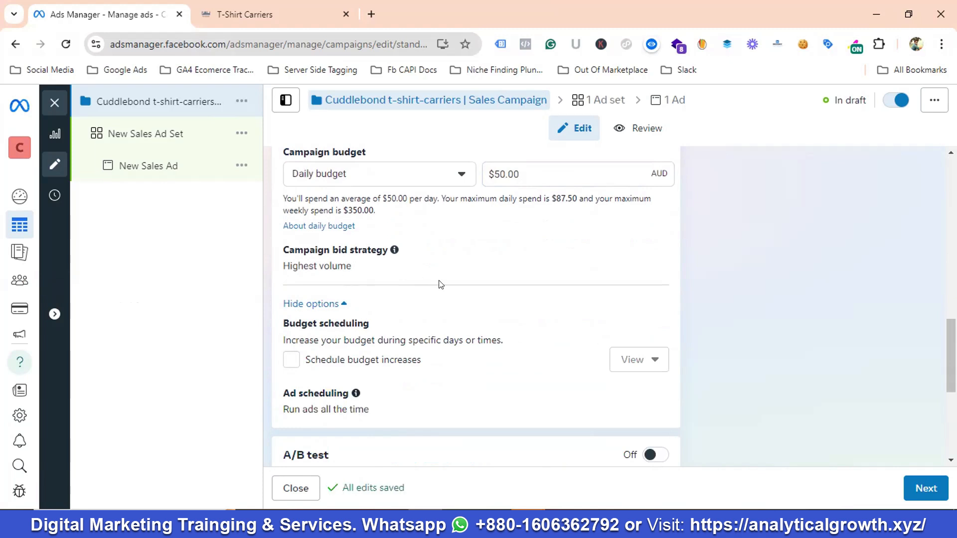
scroll(441, 285, "down", 1)
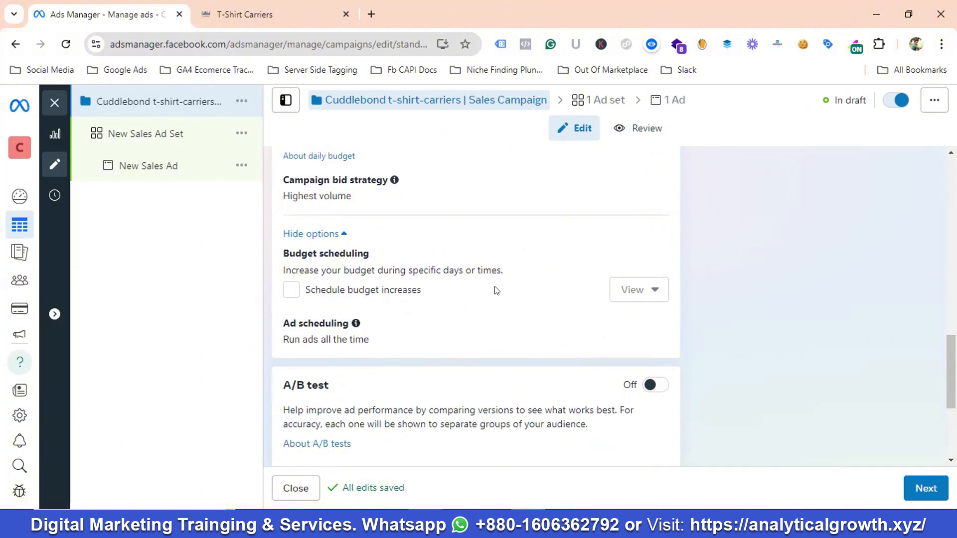
scroll(486, 288, "down", 1)
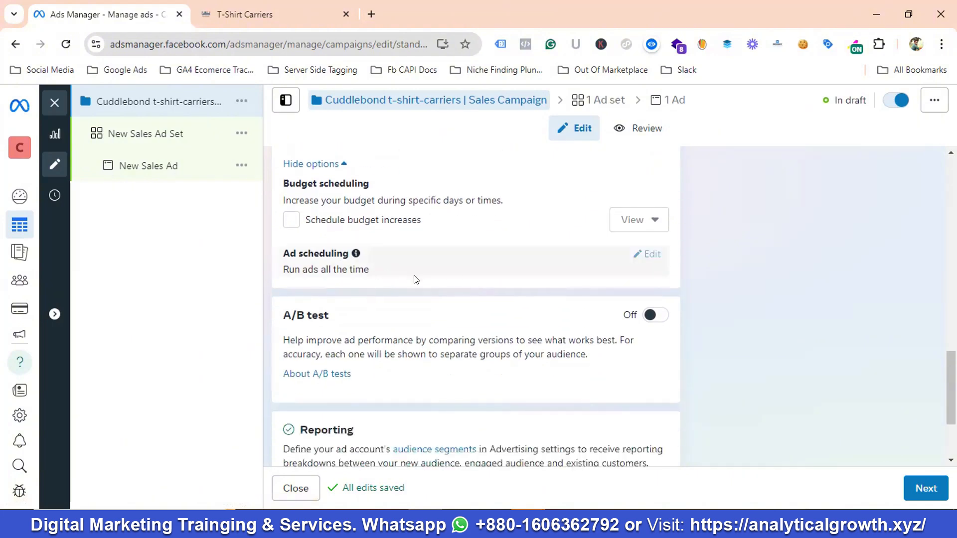
scroll(421, 278, "down", 2)
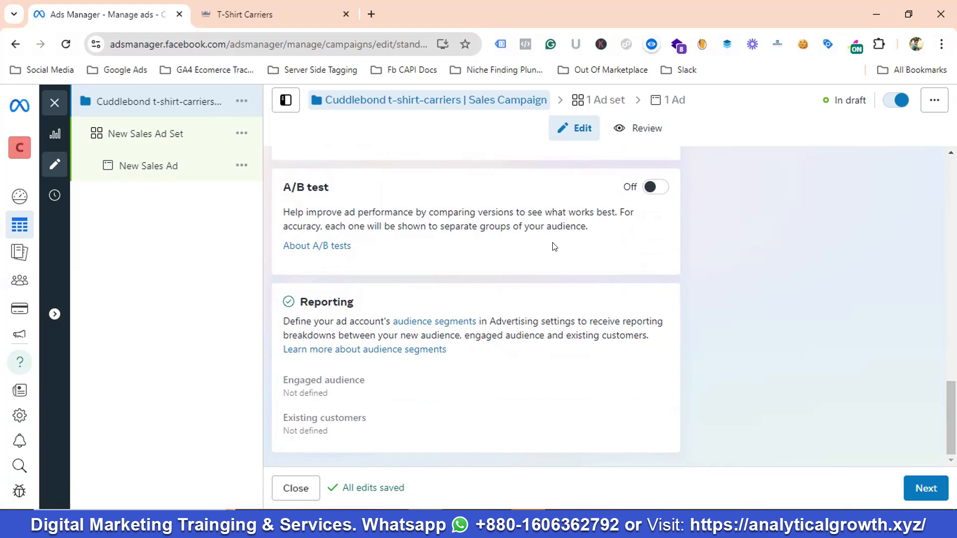
left_click(923, 490)
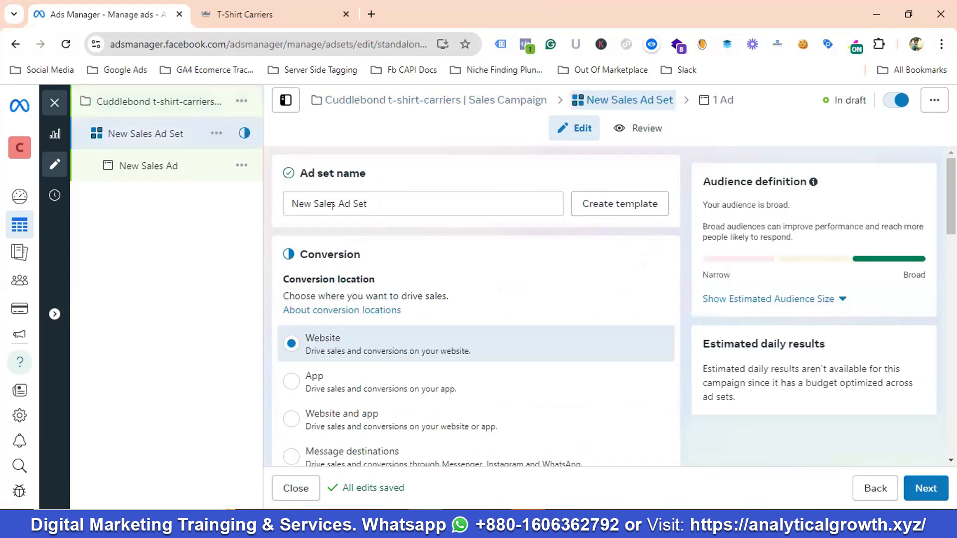
triple_click(284, 202)
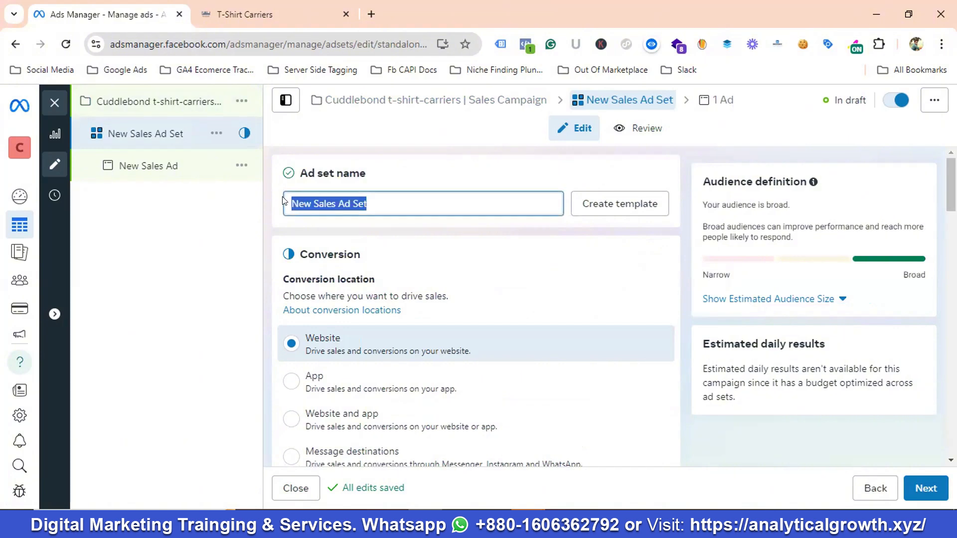
key("BackSpace")
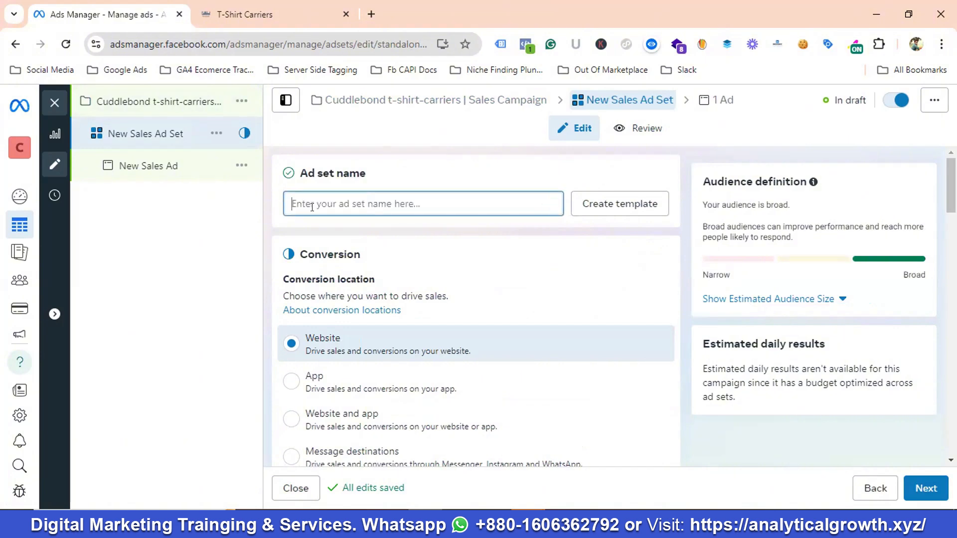
type("Cold A")
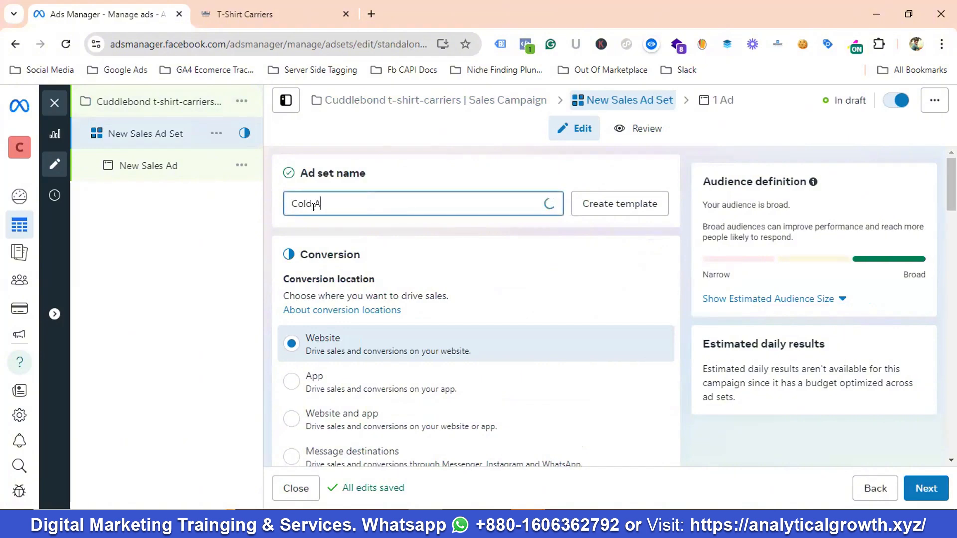
type("udience")
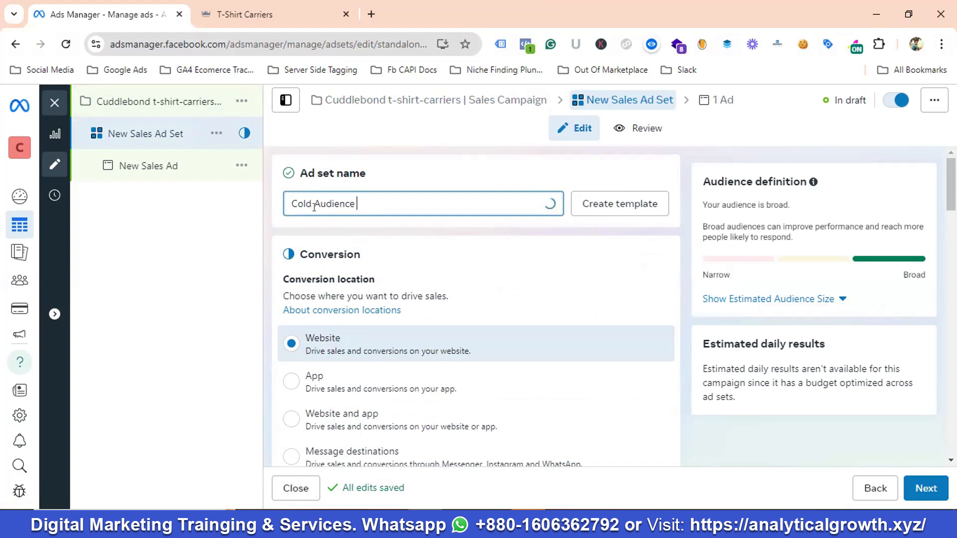
type(" Ad Set")
- Keep Website as the conversion location and select Cuddlebond's pixel as the ad set's dataset
scroll(394, 233, "down", 3)
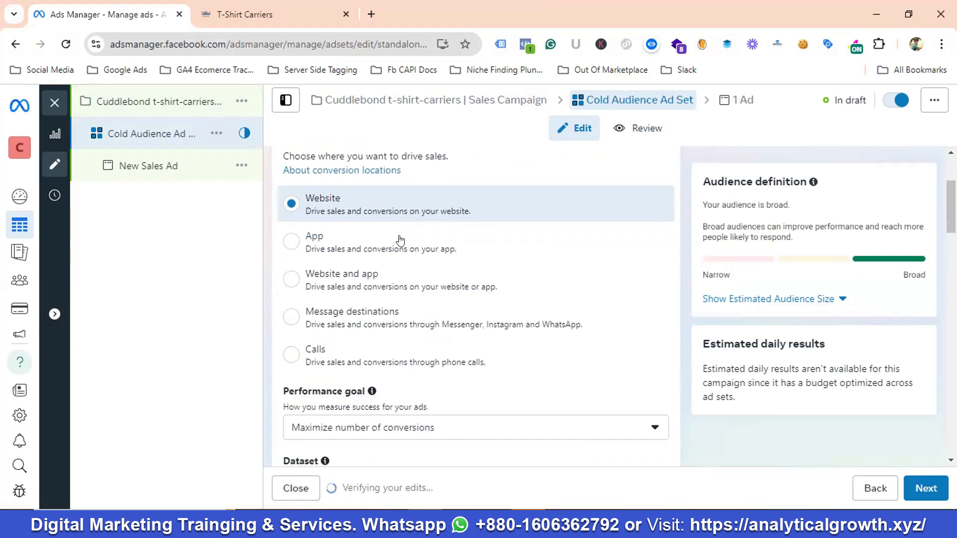
scroll(400, 240, "up", 2)
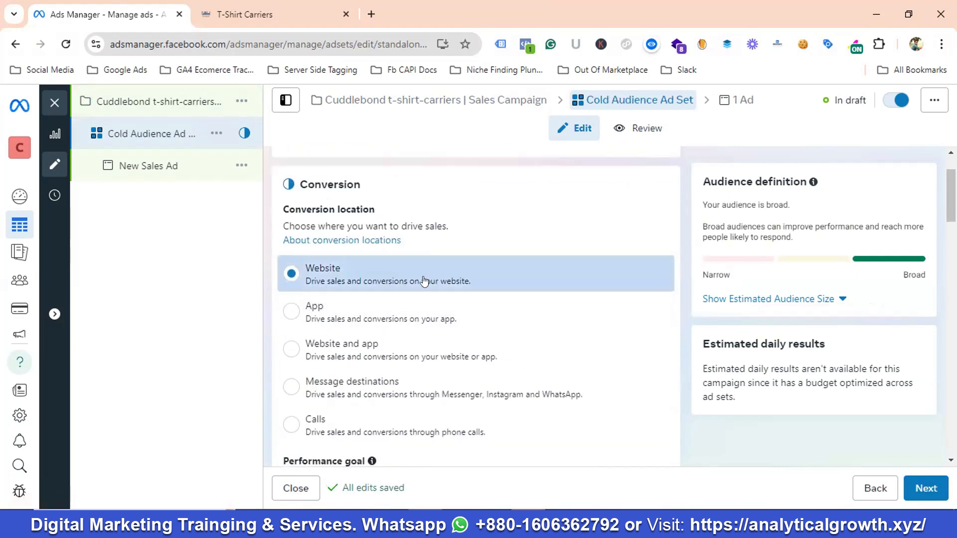
scroll(423, 281, "down", 4)
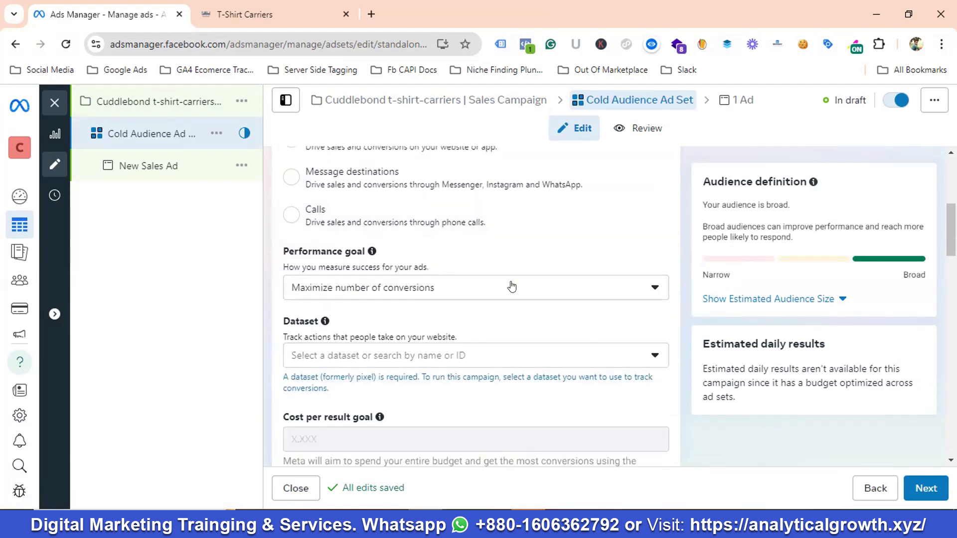
scroll(523, 279, "down", 3)
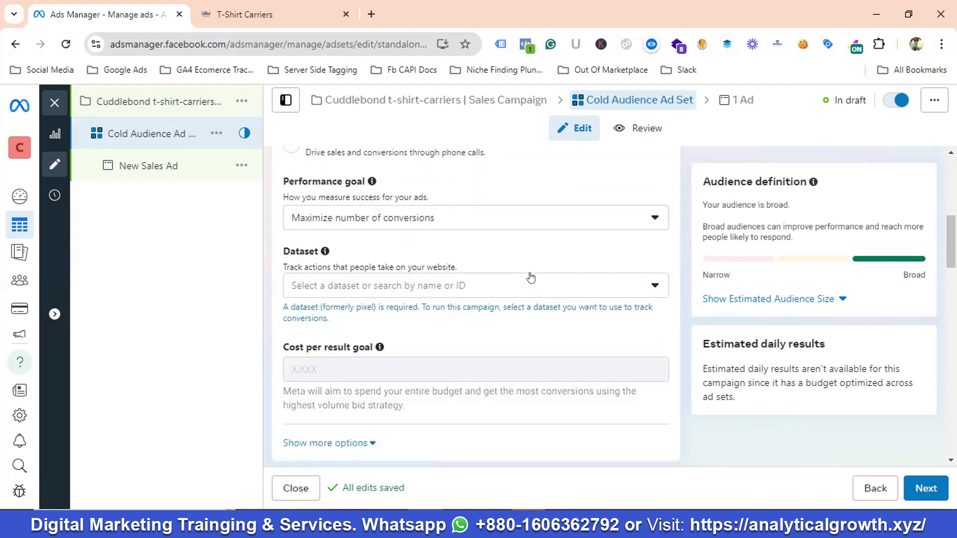
left_click(402, 219)
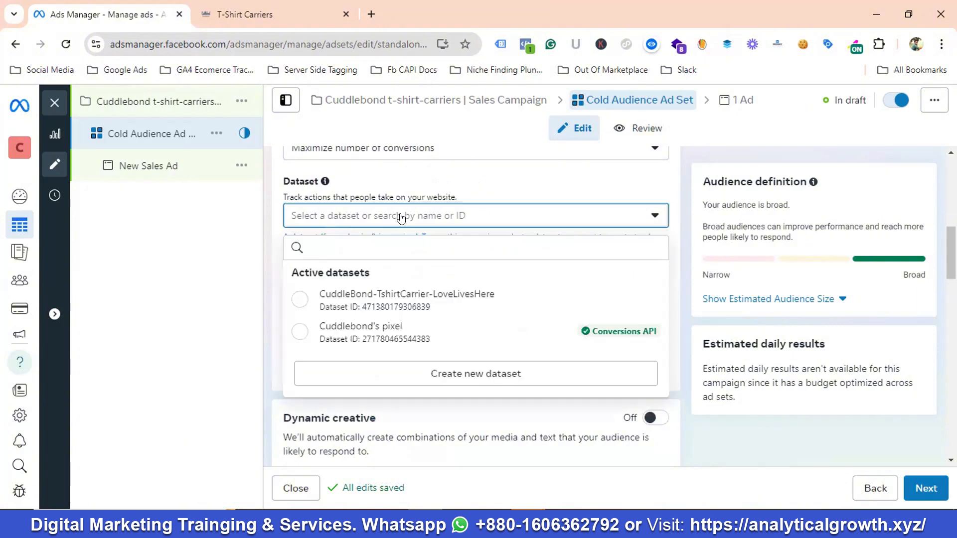
left_click(364, 338)
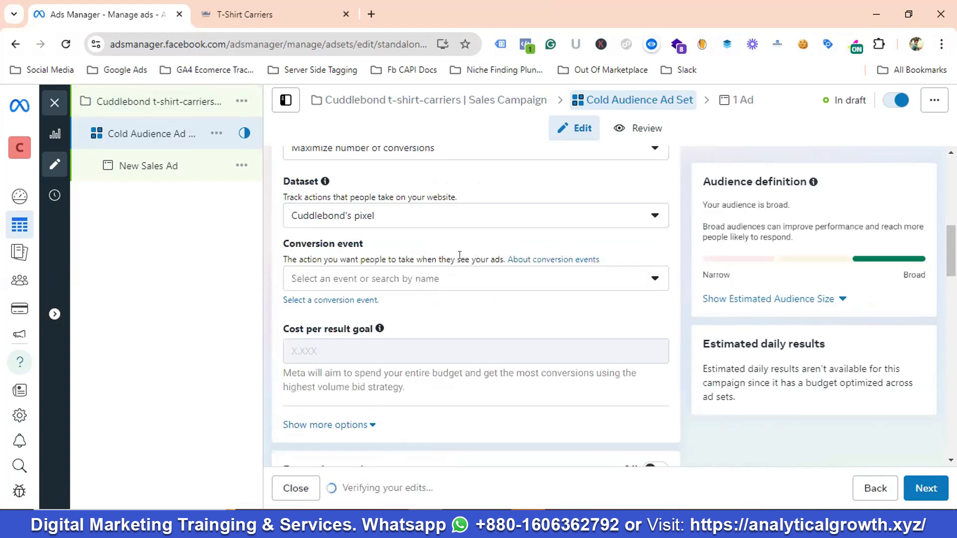
- Set the conversion event to Purchase and dismiss the pixel activity warning
left_click(449, 281)
scroll(419, 334, "down", 2)
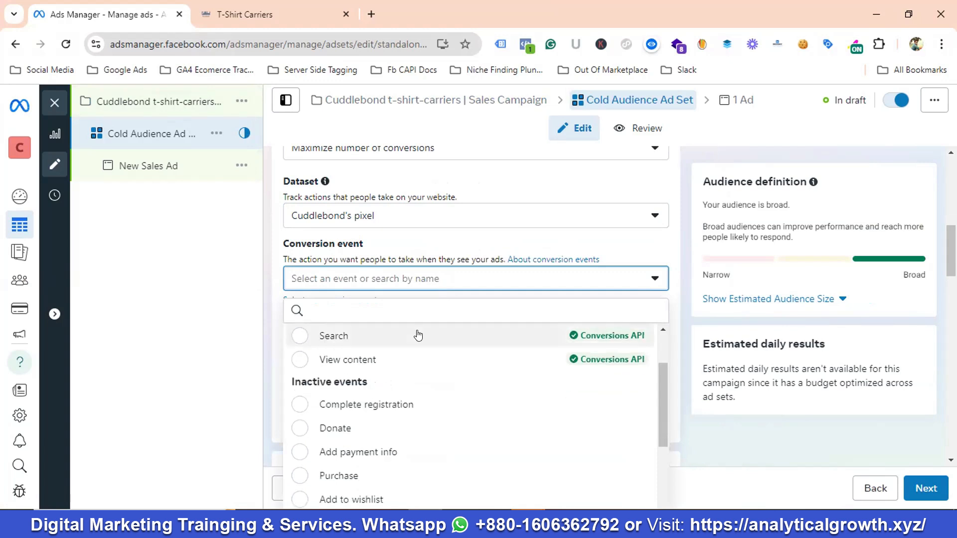
scroll(418, 335, "up", 2)
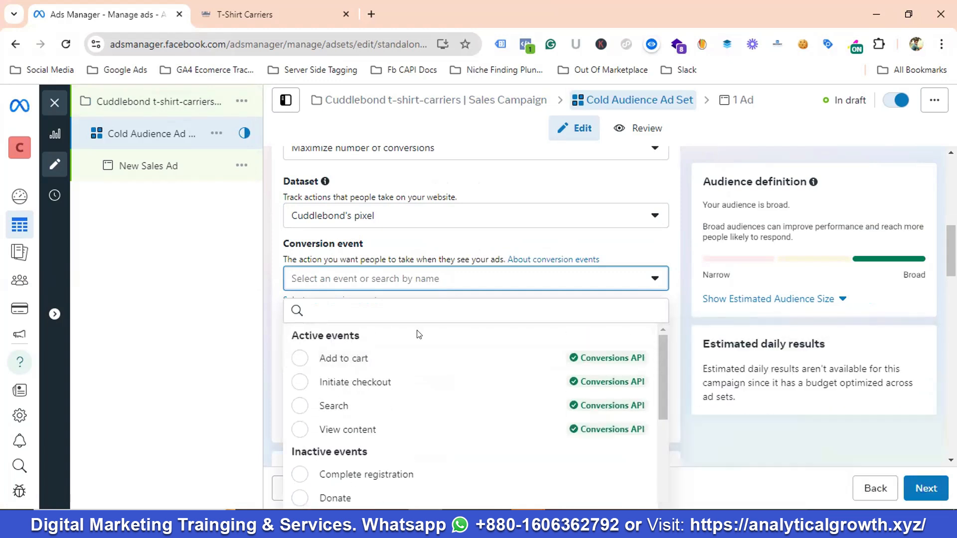
scroll(419, 334, "down", 4)
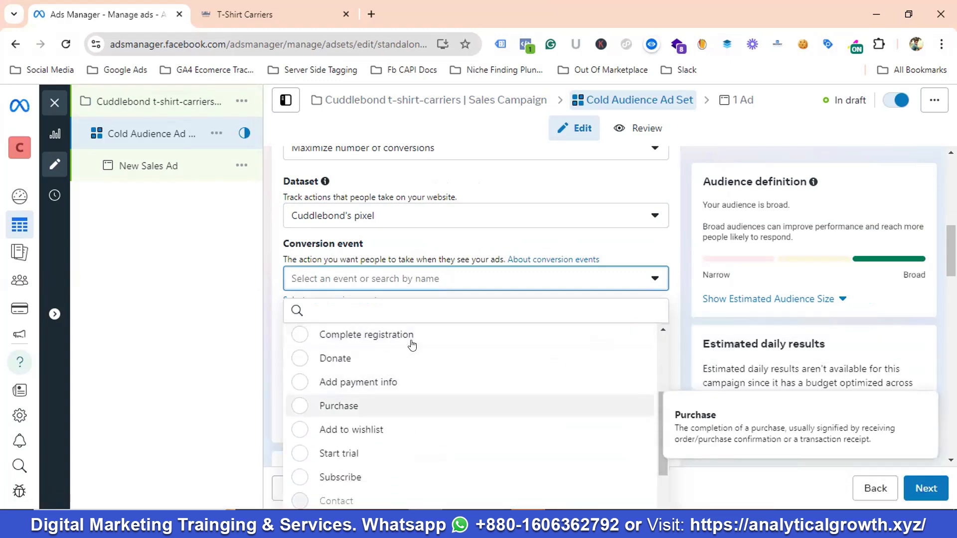
key("Return")
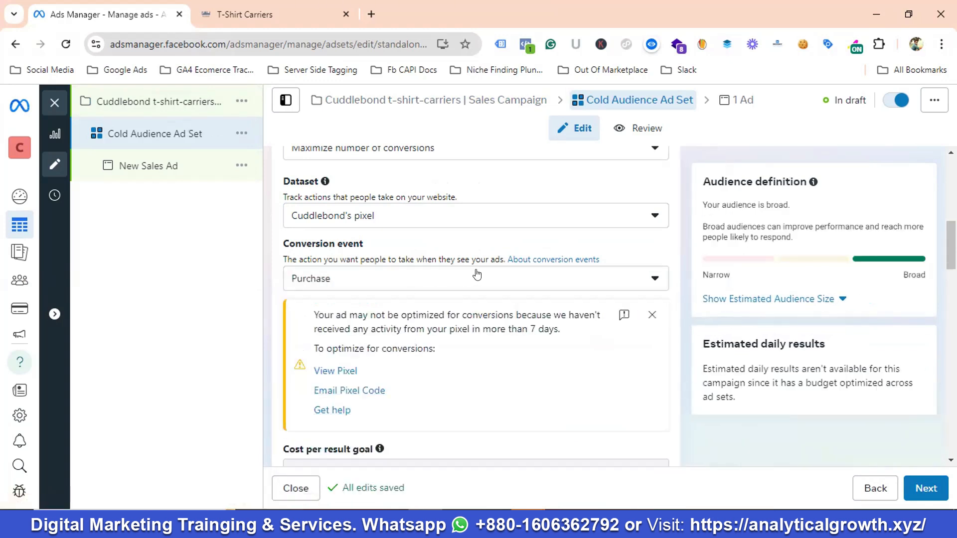
left_click(651, 316)
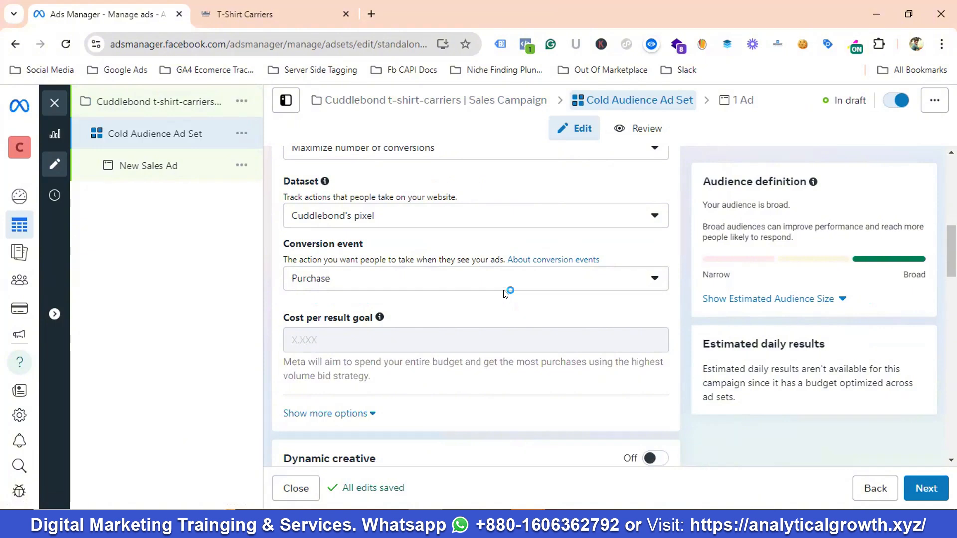
- Leave the dynamic creative and schedule settings as they are and switch from Advantage+ audience to the original audience options
scroll(505, 293, "down", 5)
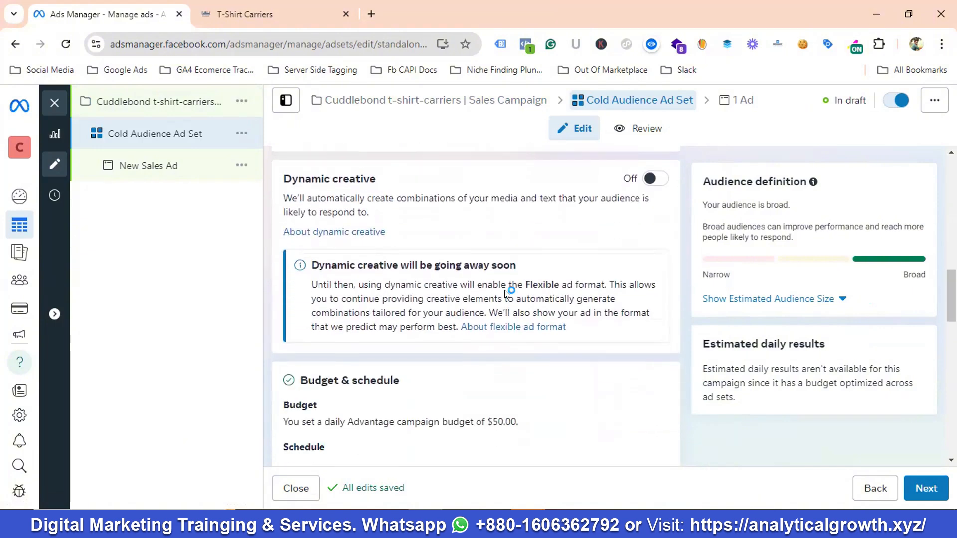
scroll(505, 294, "down", 3)
scroll(505, 292, "up", 3)
scroll(509, 289, "down", 3)
scroll(517, 298, "down", 2)
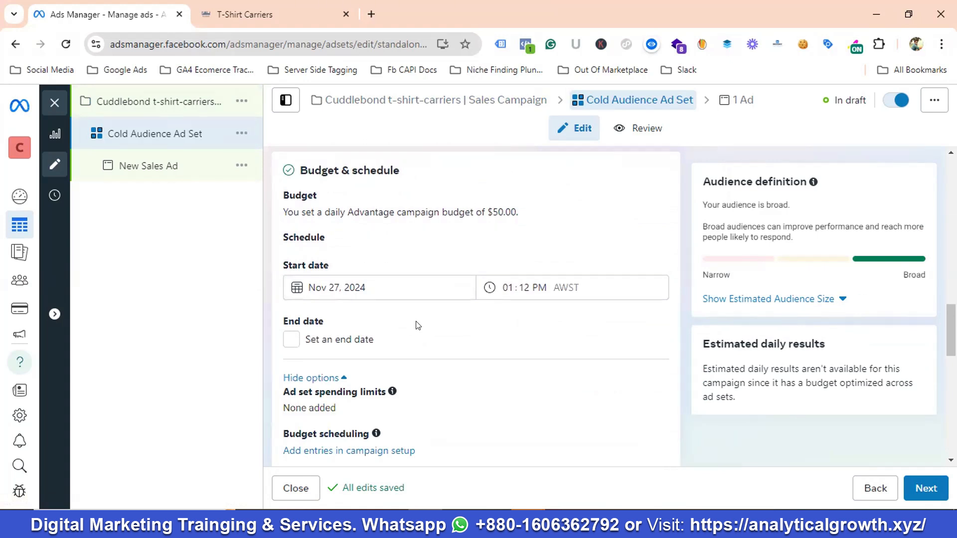
scroll(418, 326, "down", 5)
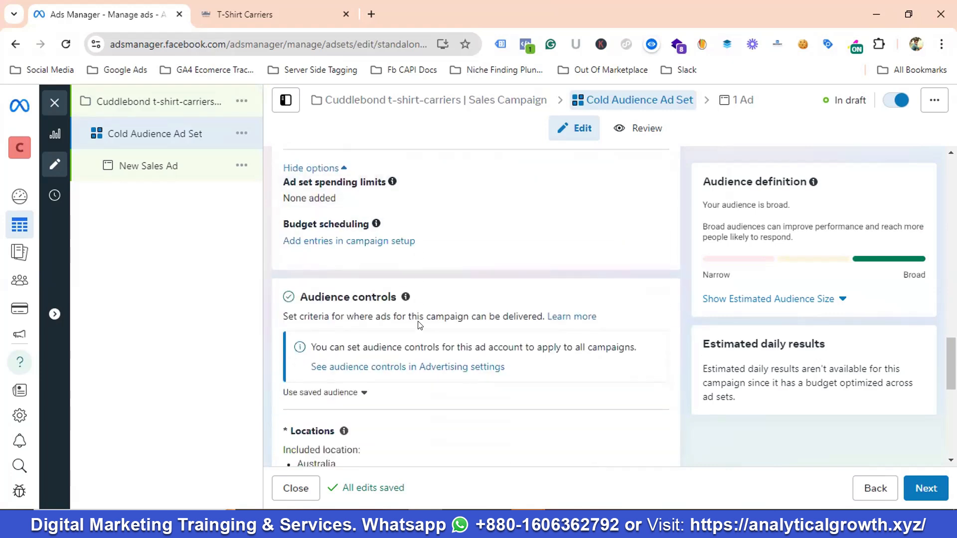
scroll(421, 325, "down", 5)
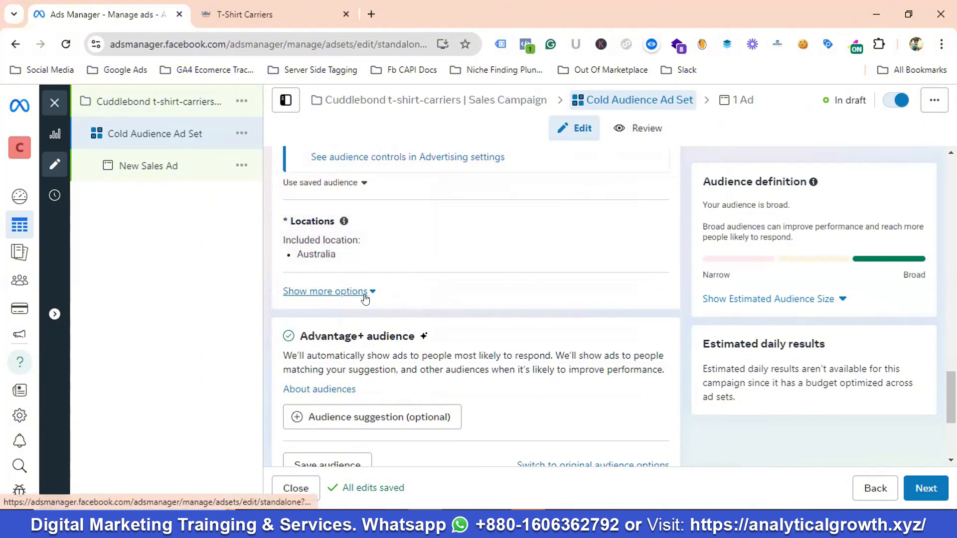
scroll(397, 263, "down", 1)
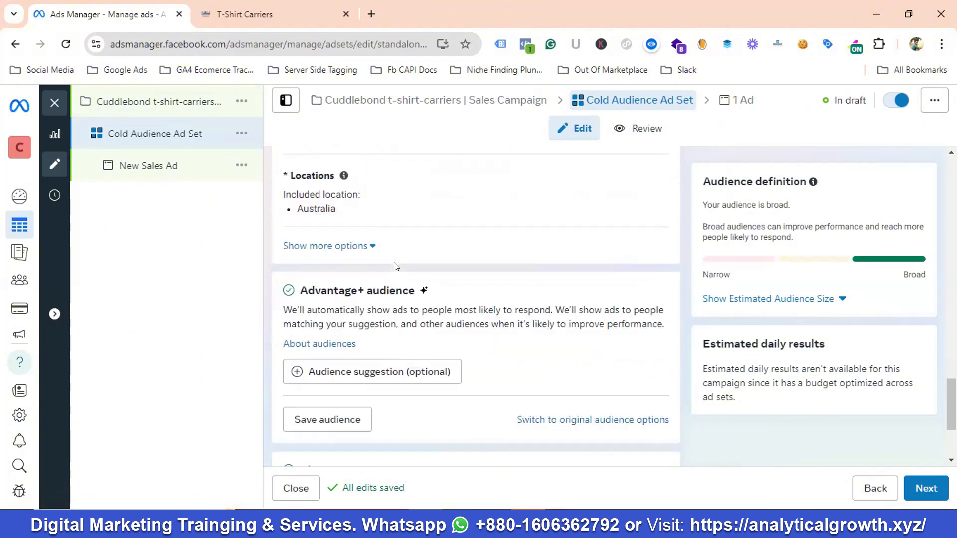
scroll(402, 263, "down", 1)
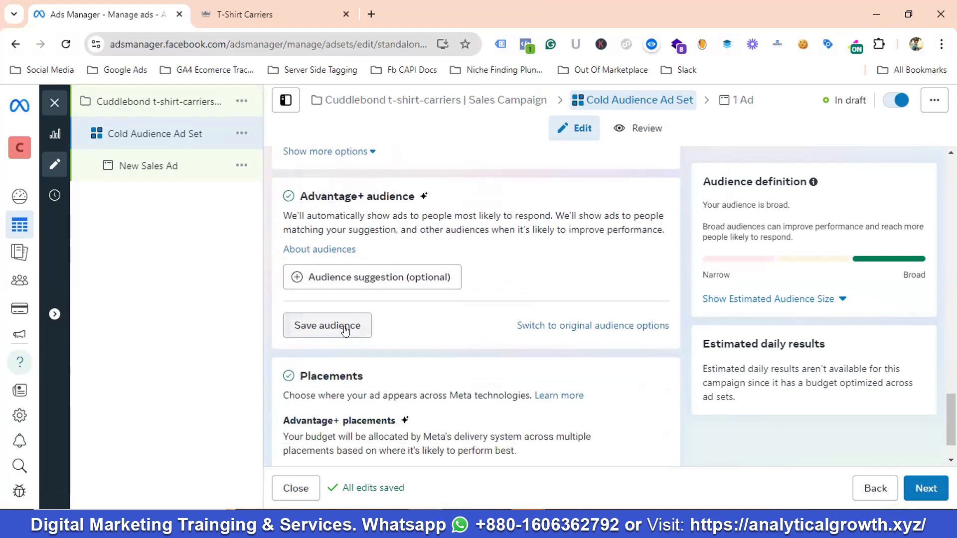
left_click(548, 327)
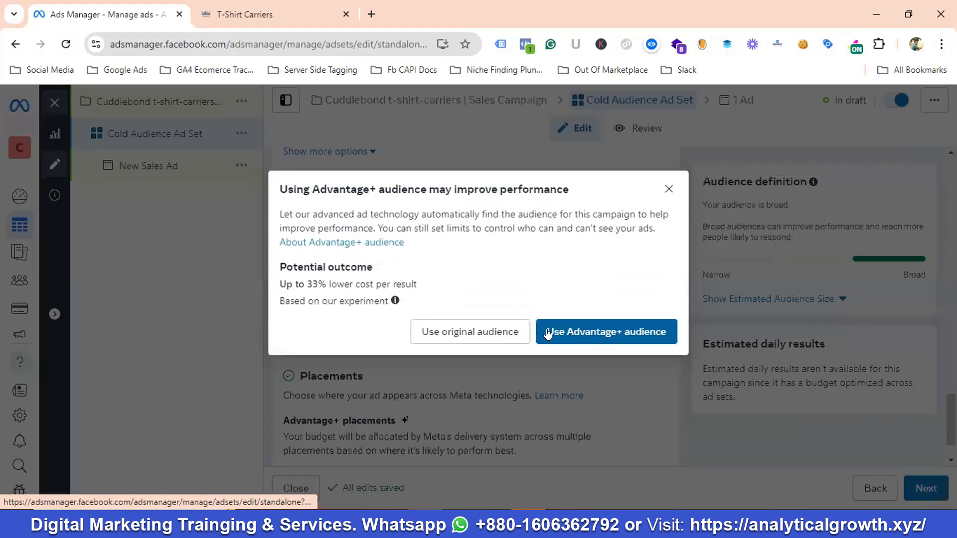
left_click(464, 333)
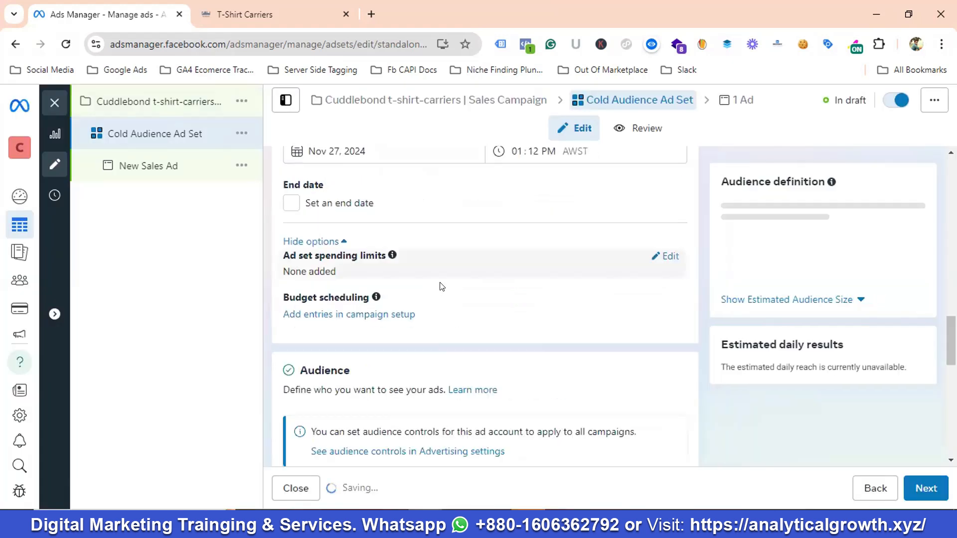
- Apply the saved audience "Facebook Ads Audience For Cuddlebond" to the ad set and review its targeting details
scroll(442, 286, "down", 3)
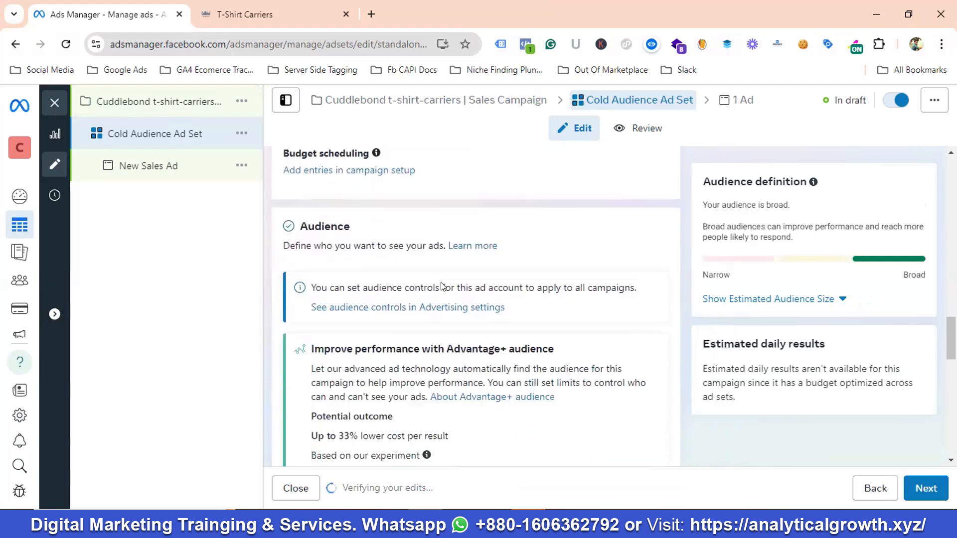
scroll(442, 285, "down", 5)
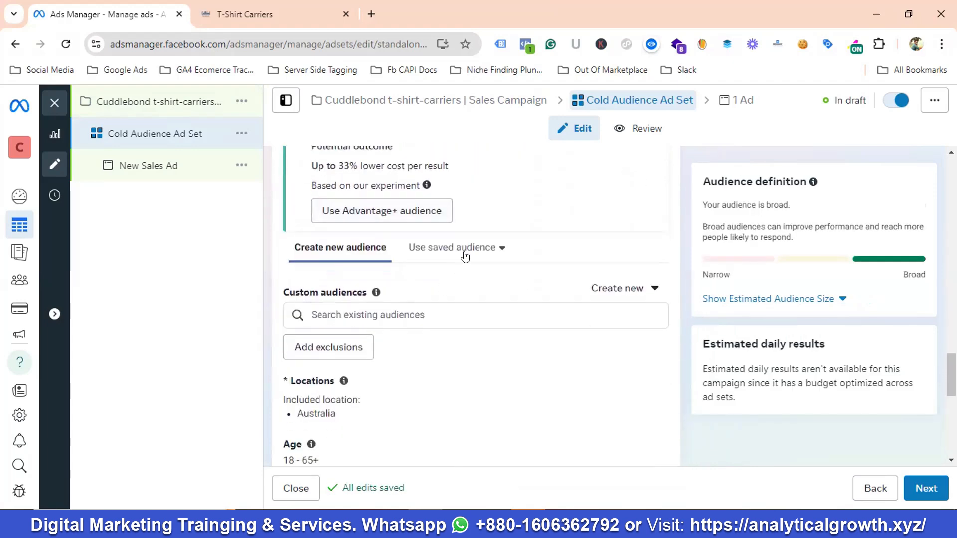
left_click(464, 255)
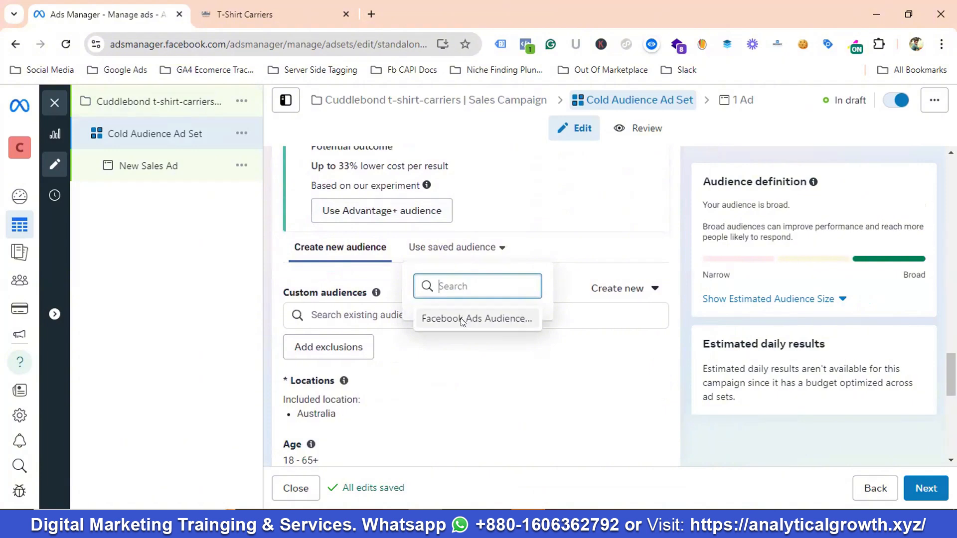
left_click(462, 320)
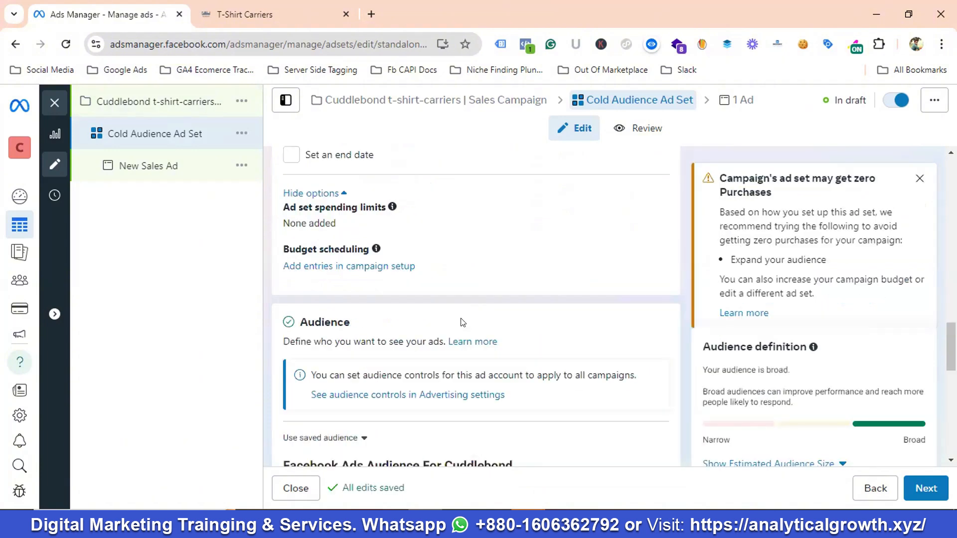
scroll(462, 322, "down", 4)
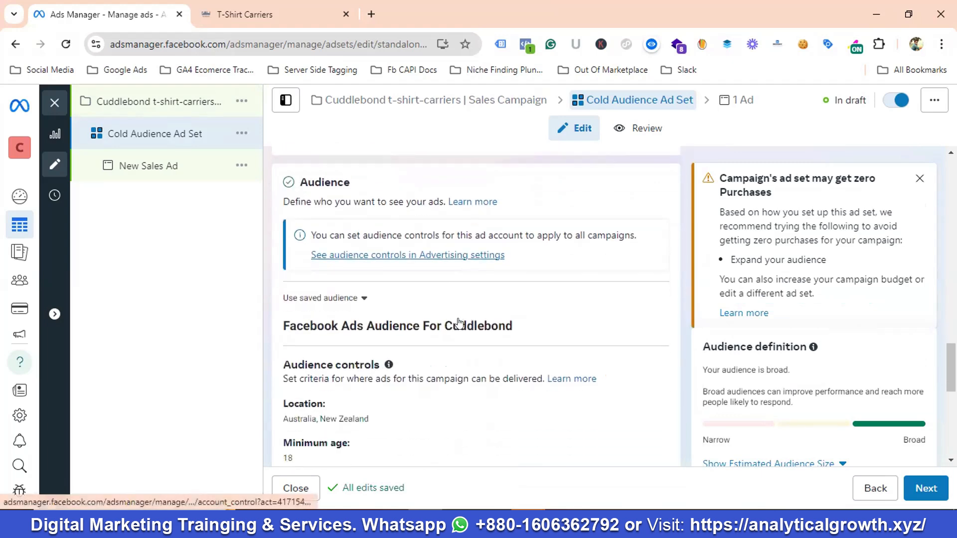
scroll(457, 309, "down", 1)
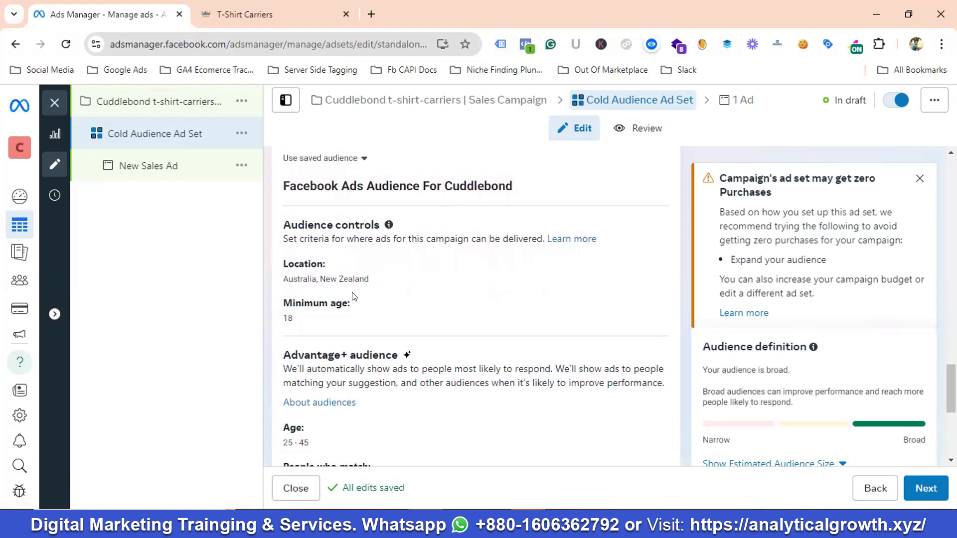
scroll(369, 294, "down", 3)
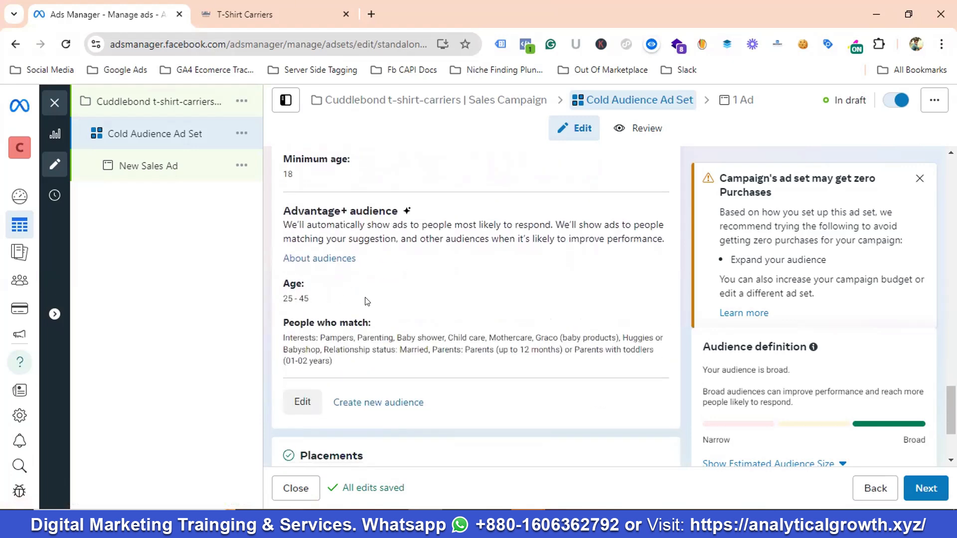
scroll(367, 301, "down", 3)
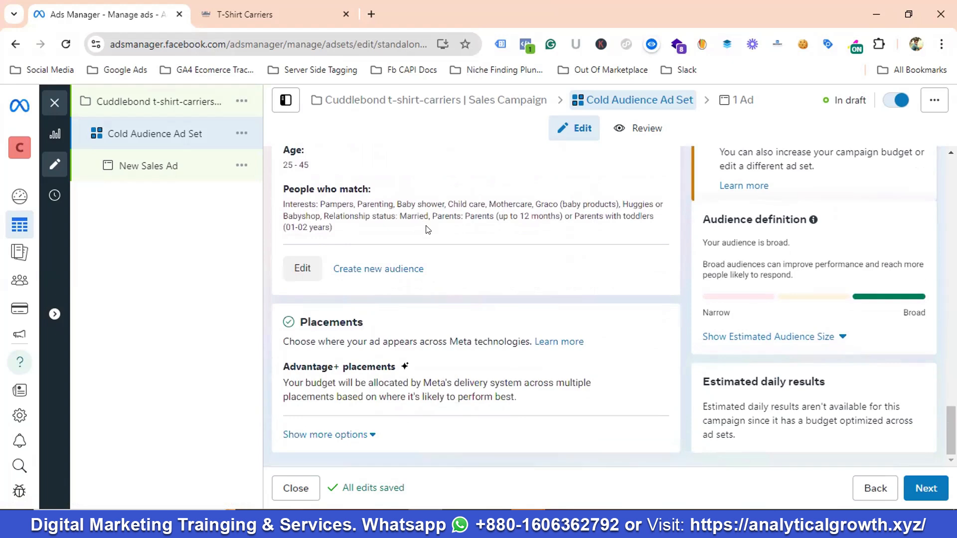
- Switch the ad set to manual placements and exclude the Audience Network platform
left_click(416, 322)
scroll(439, 302, "down", 1)
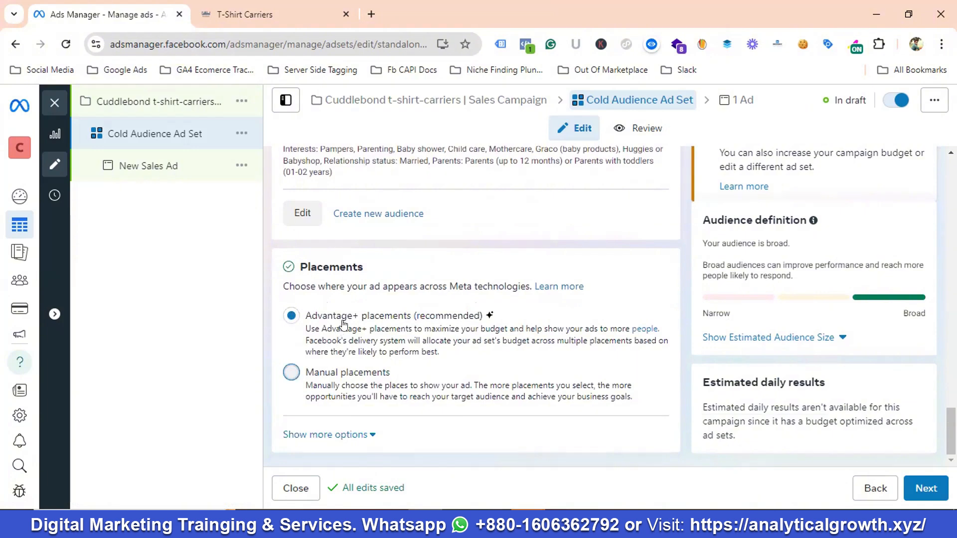
scroll(348, 321, "down", 4)
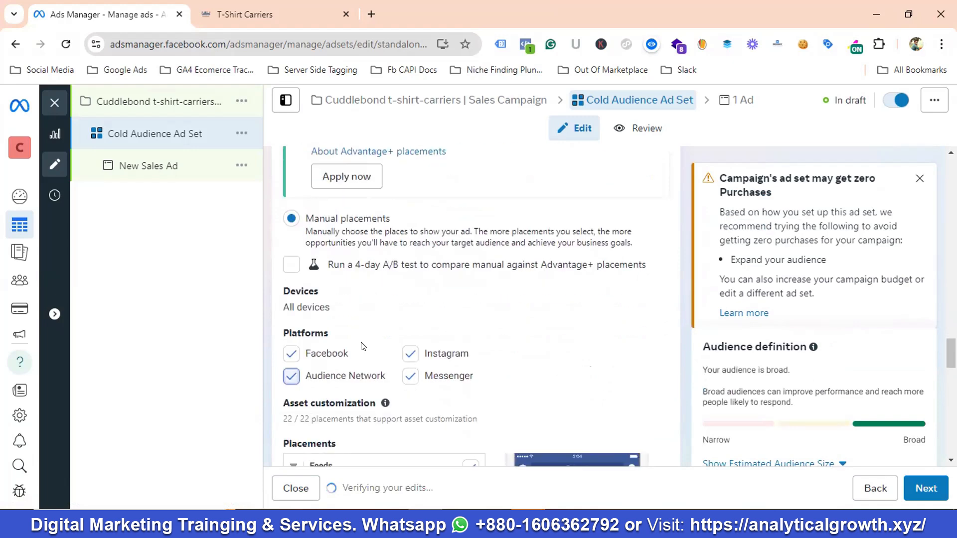
scroll(364, 329, "down", 2)
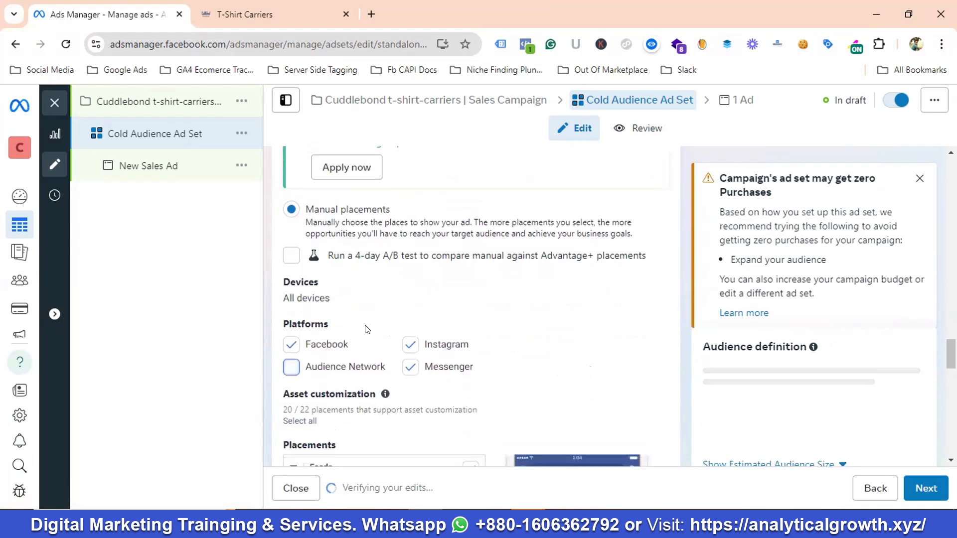
- Review the individual placements and deselect the in-stream ads for videos and reels group
scroll(368, 327, "down", 2)
scroll(394, 311, "down", 3)
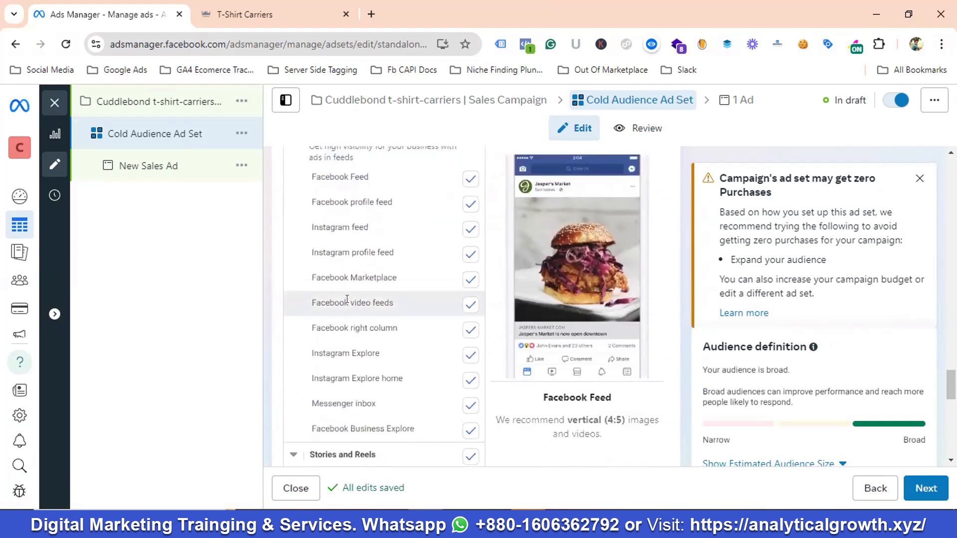
scroll(415, 318, "down", 5)
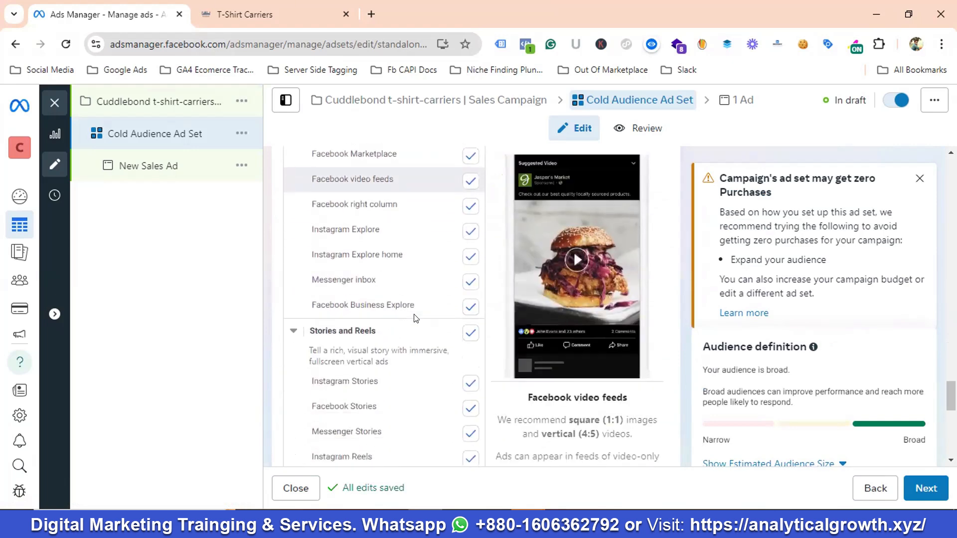
scroll(416, 318, "down", 1)
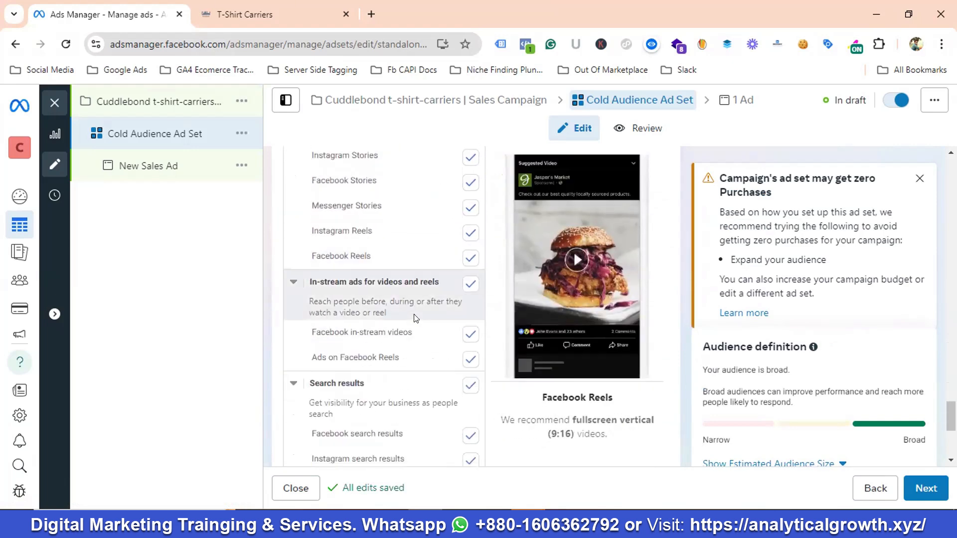
scroll(330, 285, "down", 1)
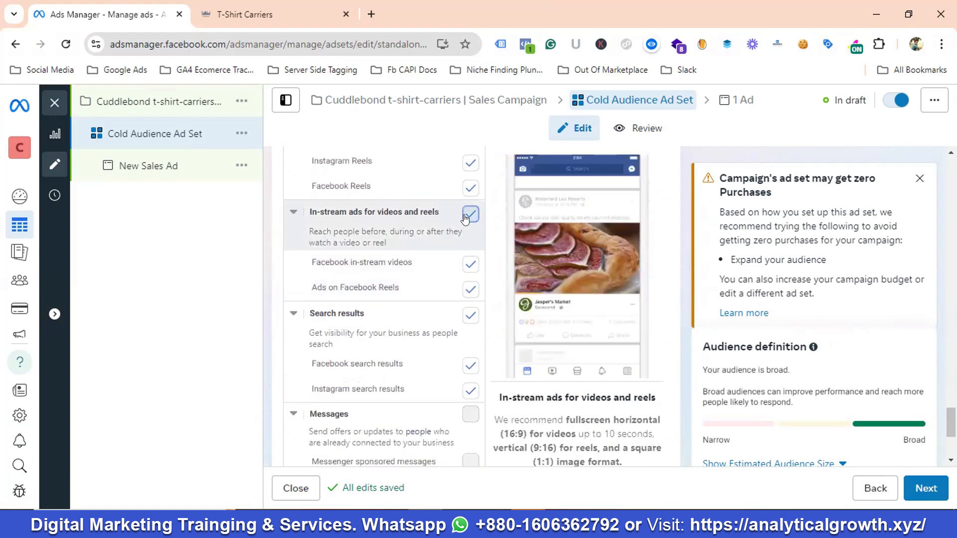
left_click(470, 215)
scroll(409, 232, "down", 3)
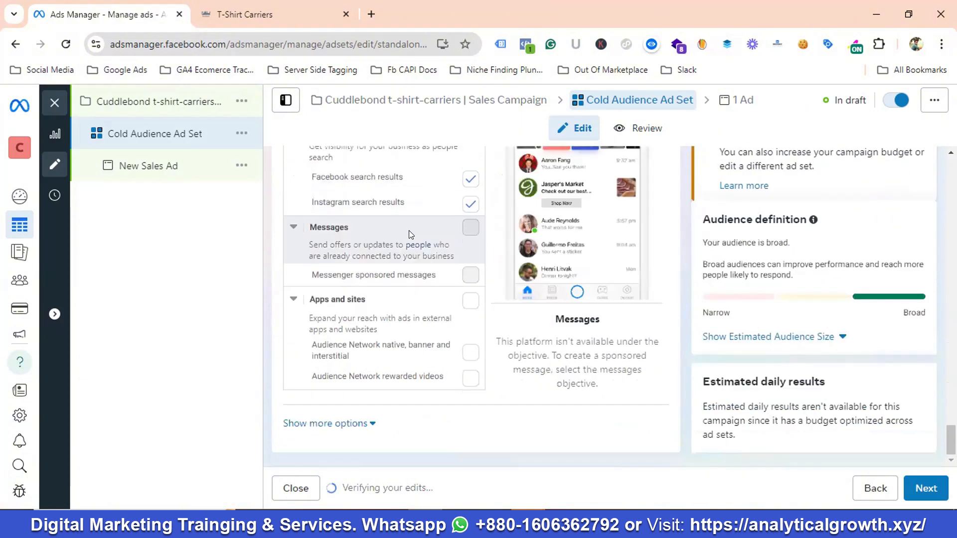
- Review the cold audience ad set's conversion, schedule, audience and placement settings, including the additional brand safety options
scroll(409, 236, "up", 10)
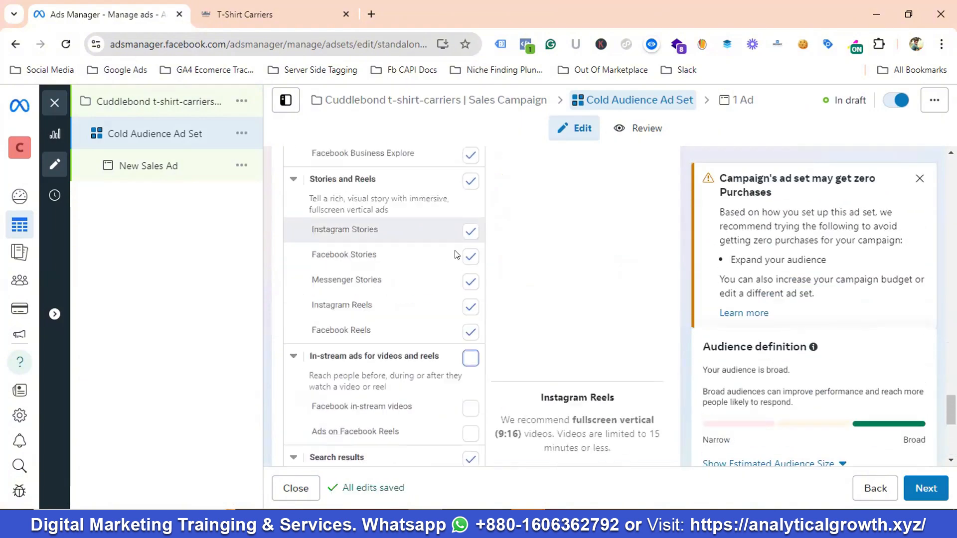
scroll(455, 256, "up", 15)
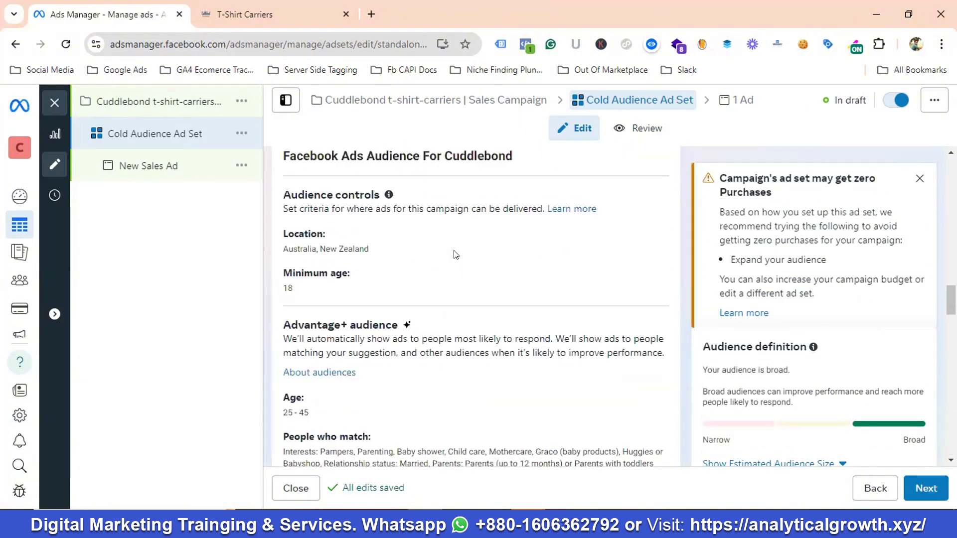
scroll(455, 255, "up", 10)
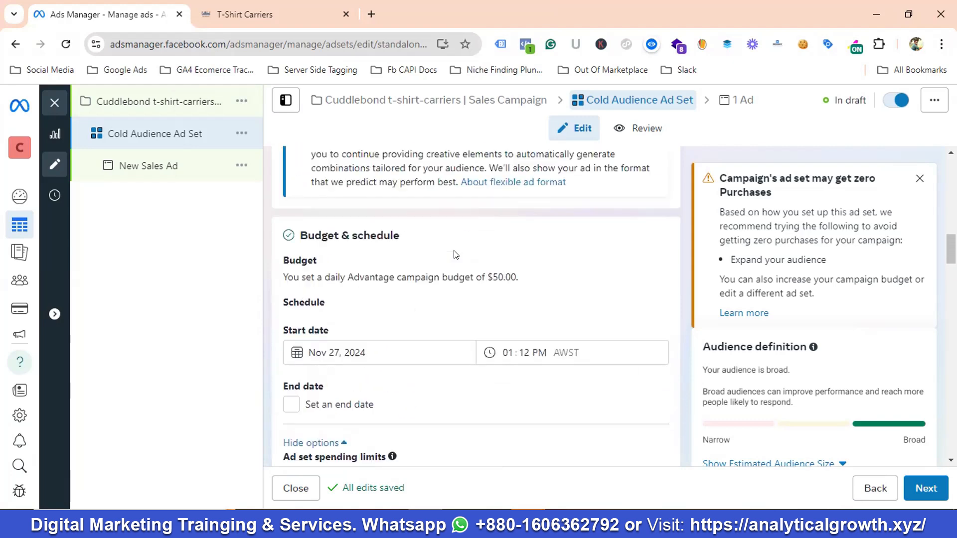
scroll(454, 255, "up", 12)
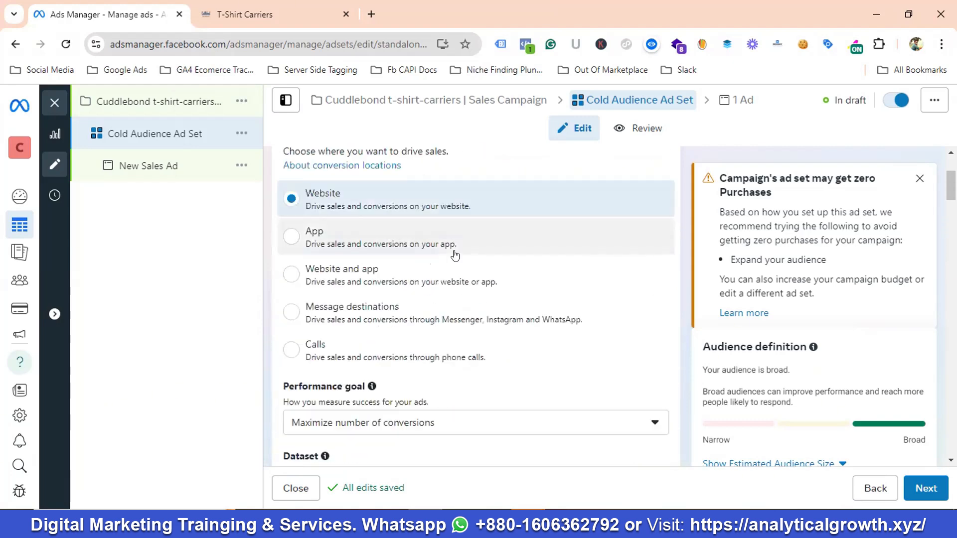
scroll(455, 256, "down", 15)
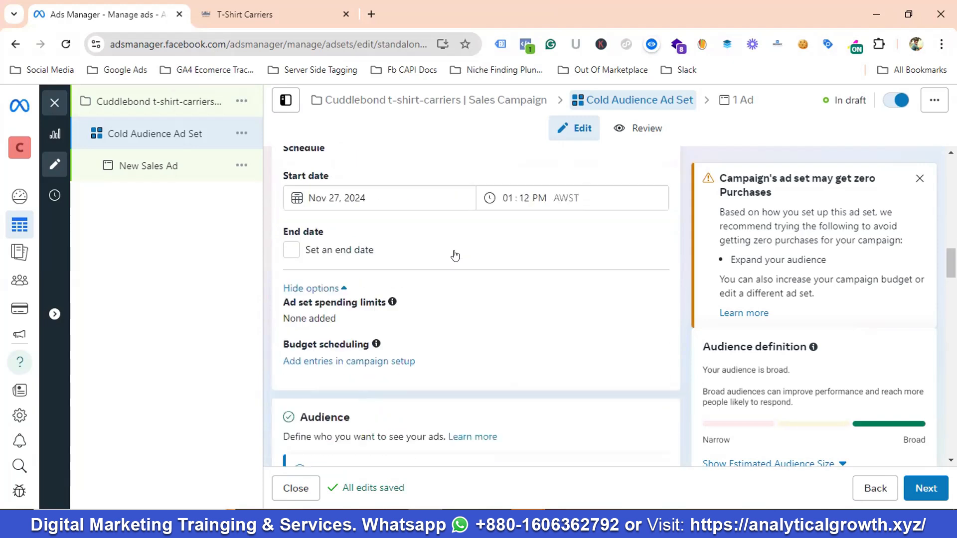
scroll(455, 255, "down", 5)
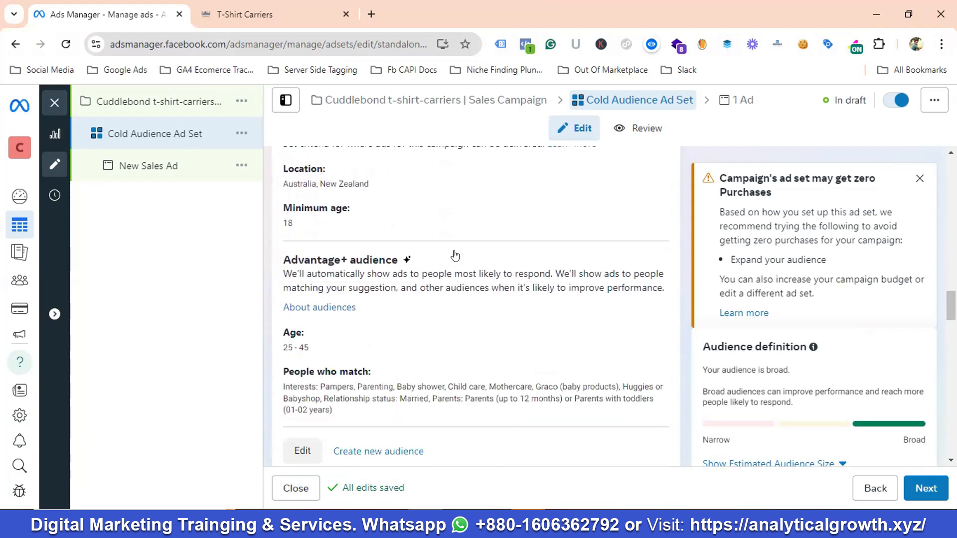
scroll(455, 255, "down", 5)
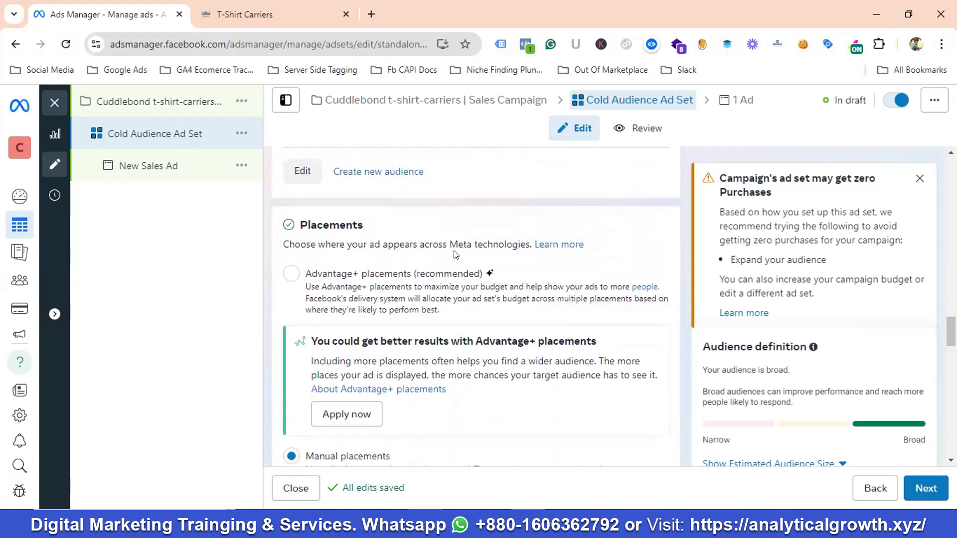
scroll(455, 255, "down", 3)
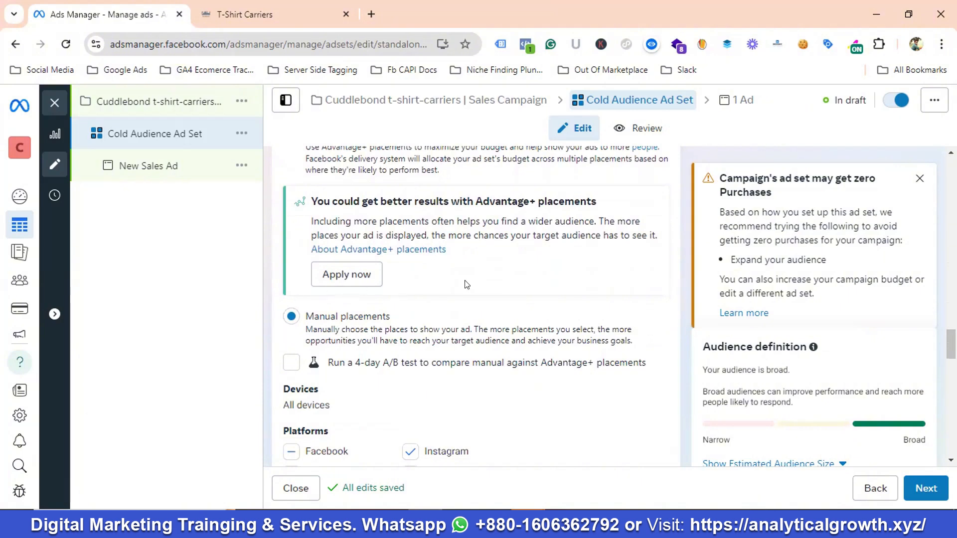
scroll(478, 280, "down", 2)
scroll(477, 280, "down", 10)
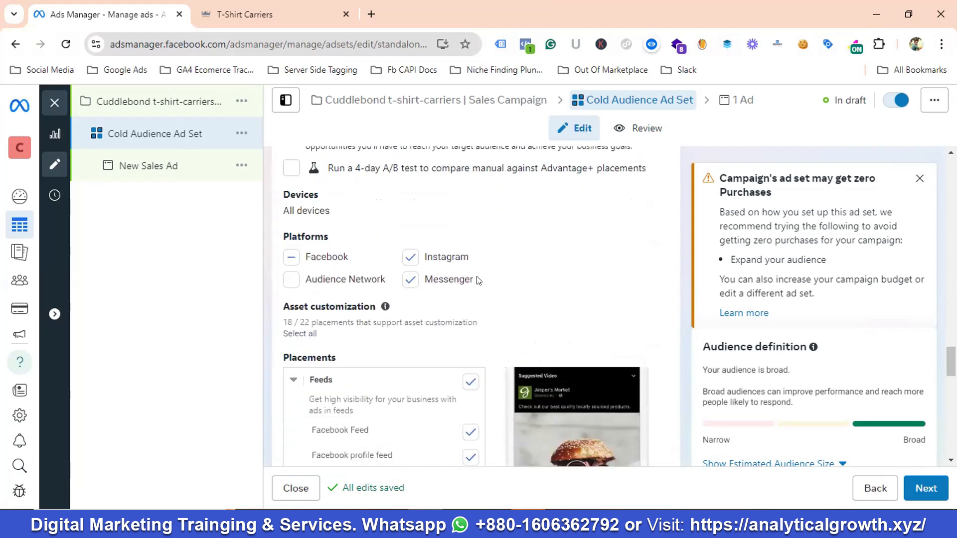
scroll(478, 280, "down", 10)
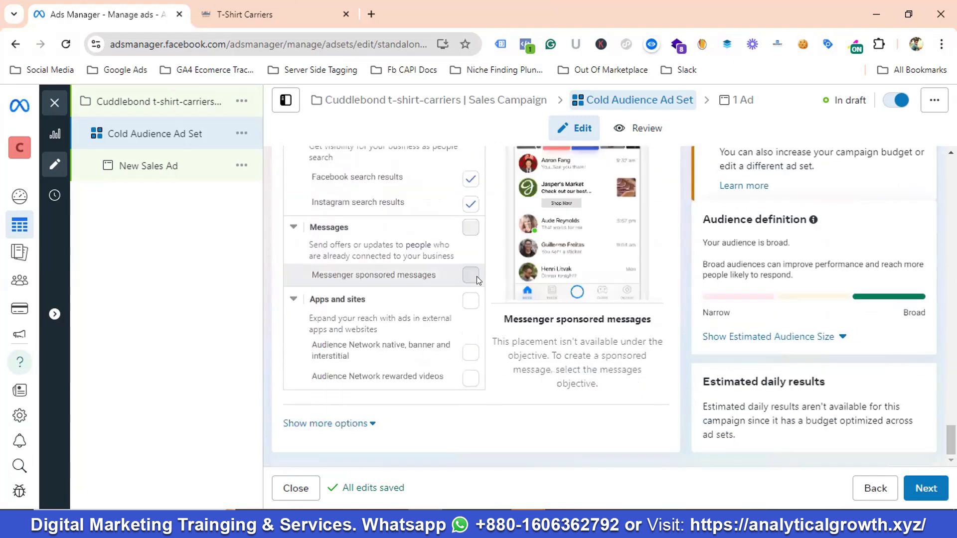
scroll(341, 424, "down", 8)
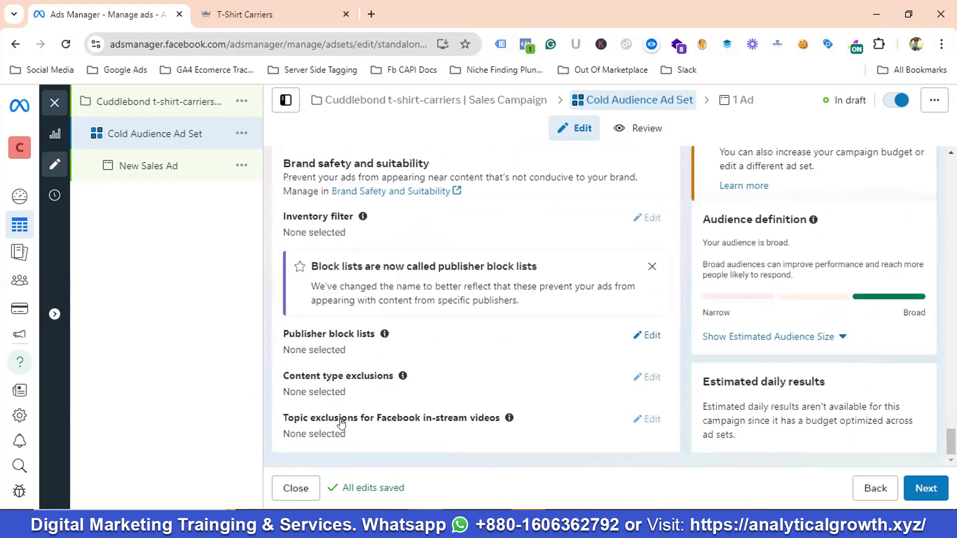
- Continue to the ad level and name the ad "Video Ad 1"
left_click(915, 485)
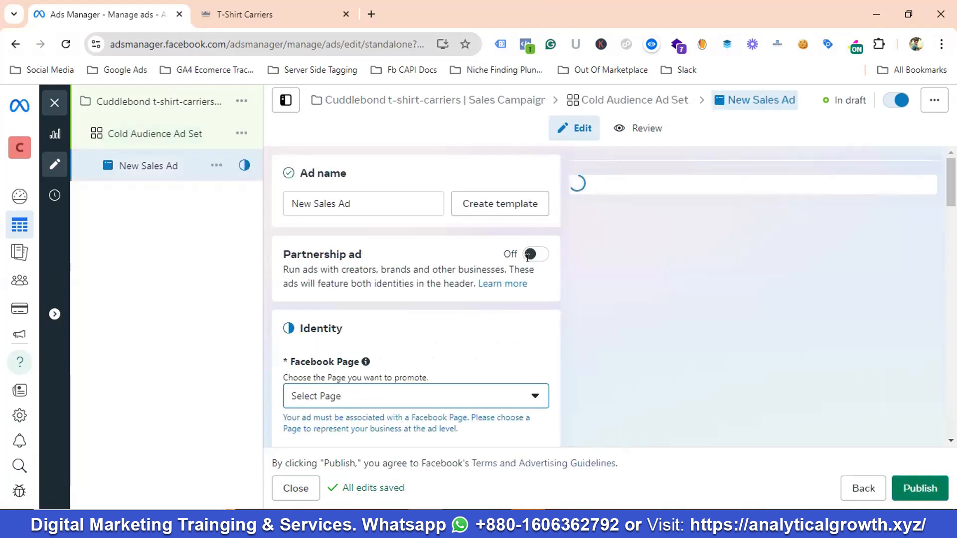
left_click(356, 203)
left_click_drag(356, 203, 285, 200)
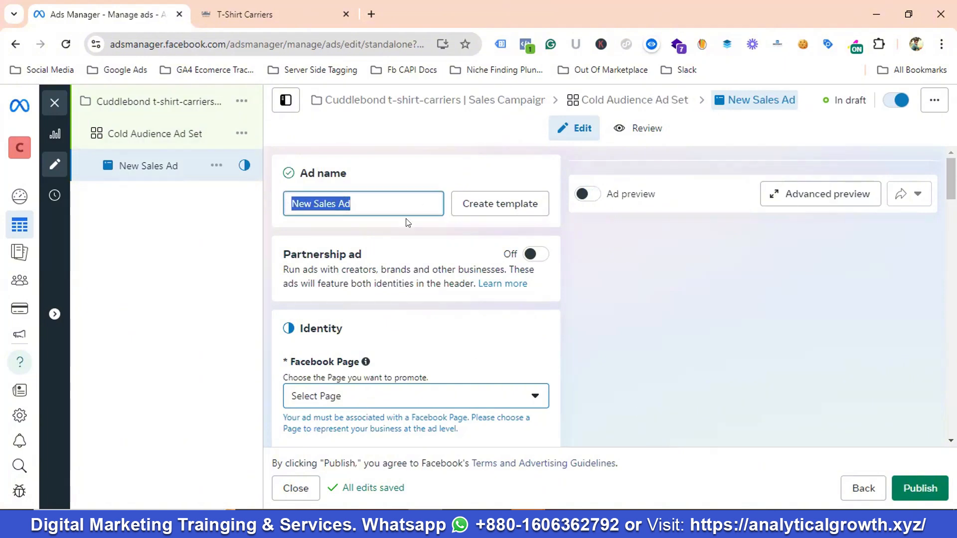
key("BackSpace")
type("V")
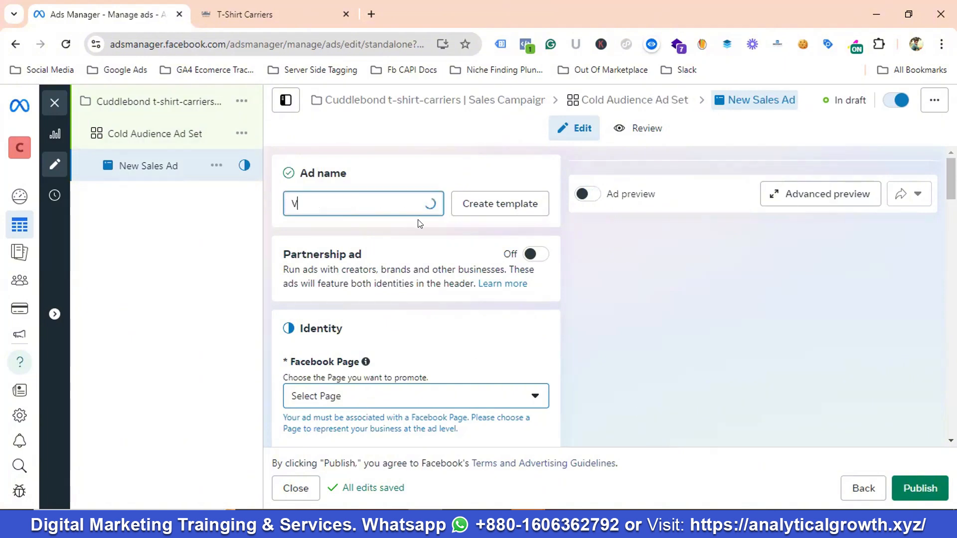
type("ideo Ad")
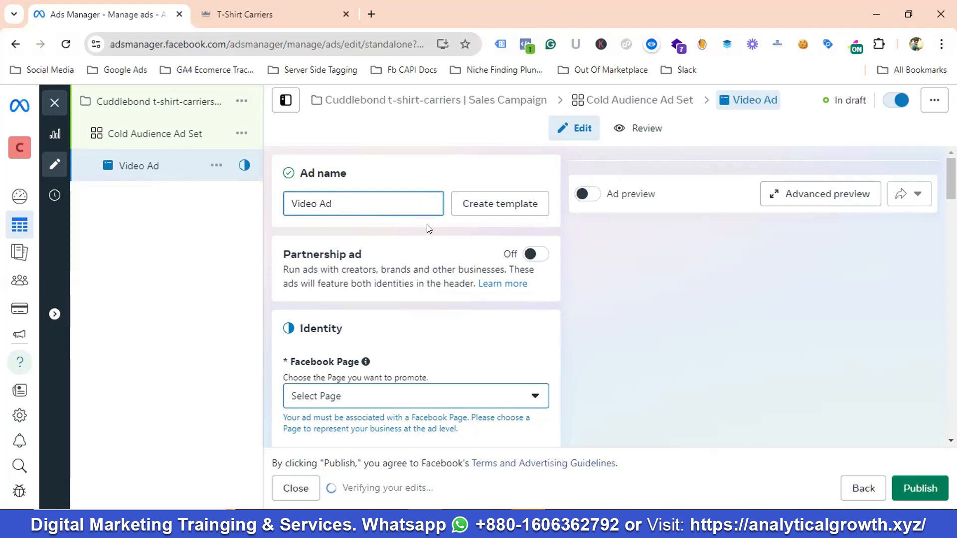
type(" 1")
- Choose the Cuddlebond Facebook Page as the ad's identity
scroll(483, 256, "down", 3)
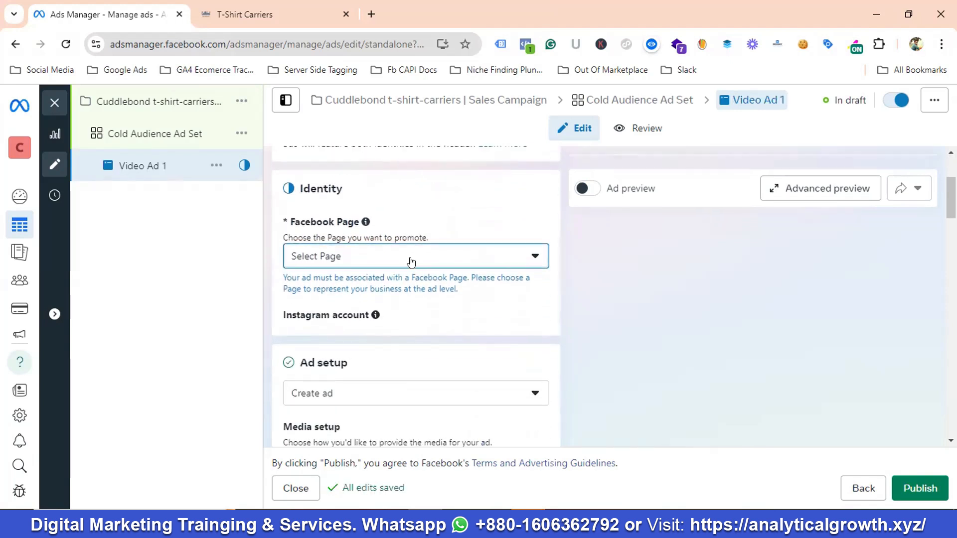
left_click(411, 259)
scroll(369, 324, "down", 1)
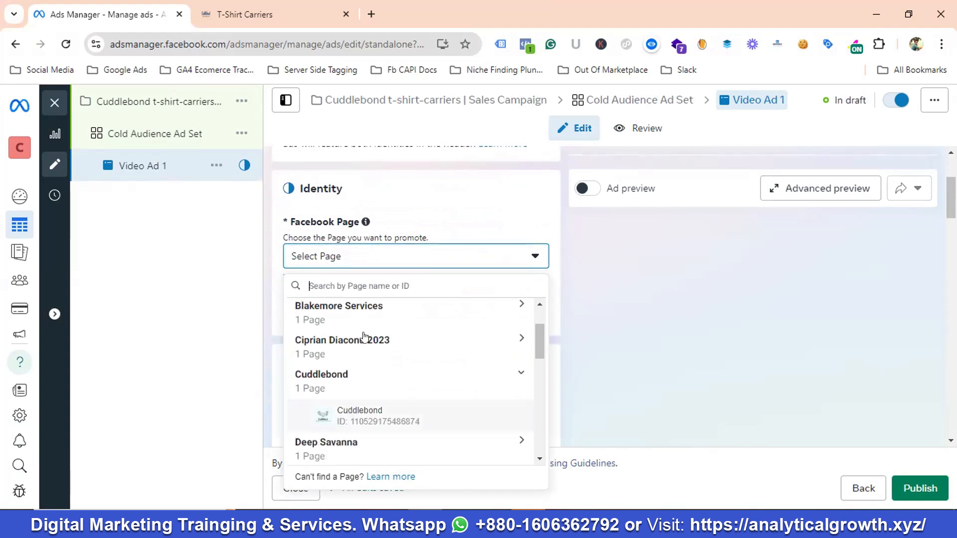
key("Return")
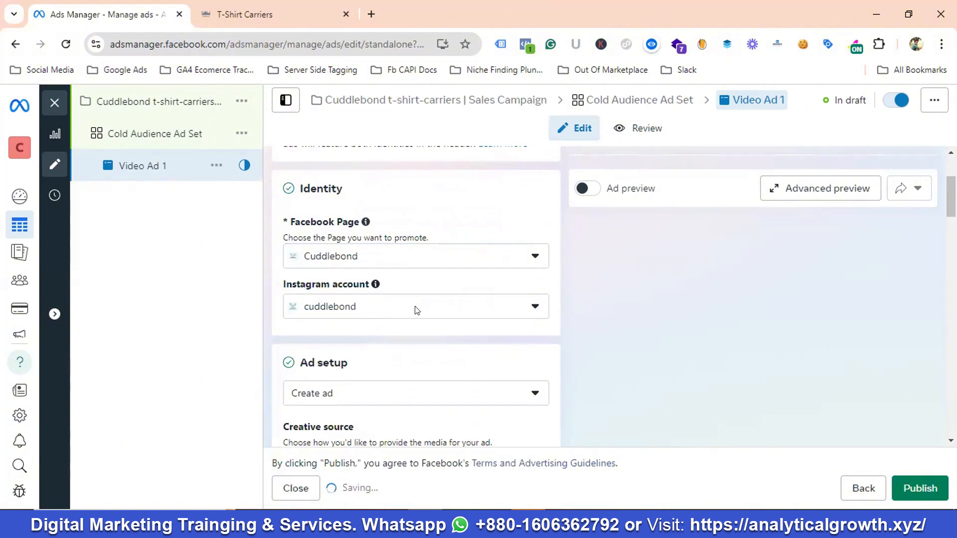
- Keep manual upload with the single image or video format and start setting up a video ad creative
scroll(414, 310, "down", 1)
scroll(412, 310, "down", 3)
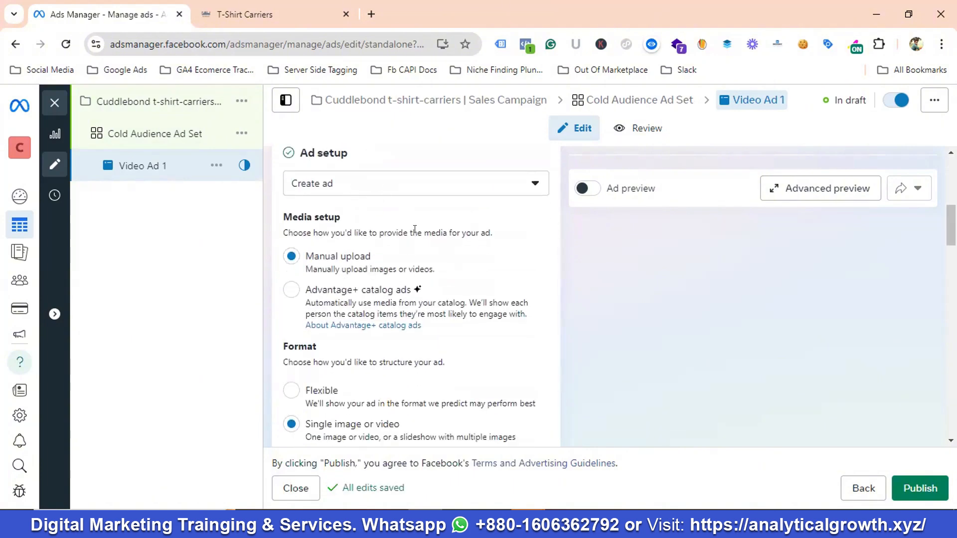
scroll(415, 229, "down", 1)
scroll(428, 237, "down", 1)
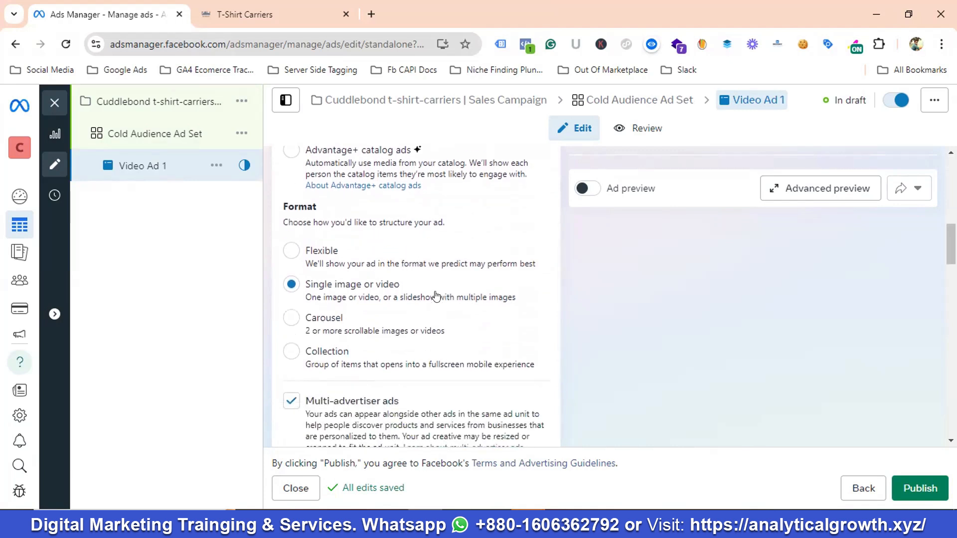
scroll(425, 280, "down", 2)
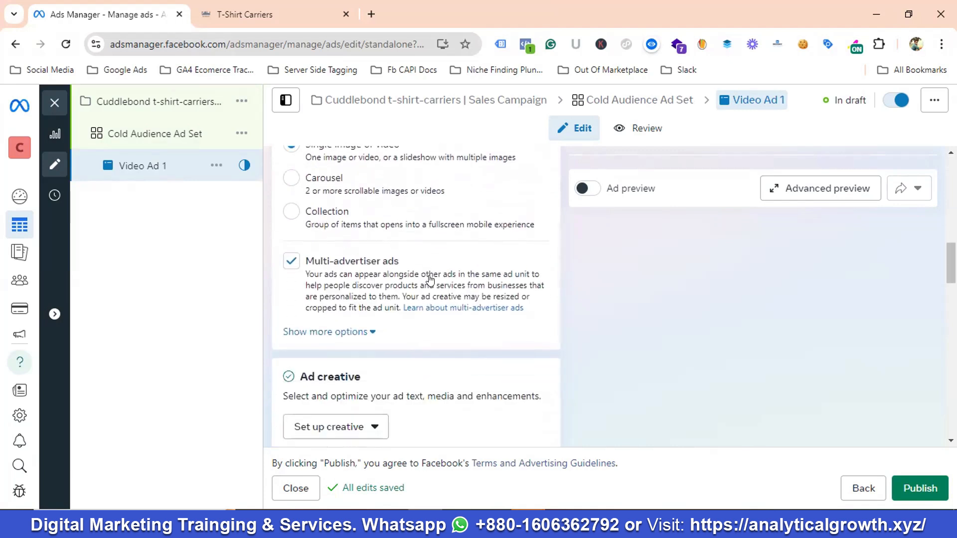
scroll(431, 280, "down", 2)
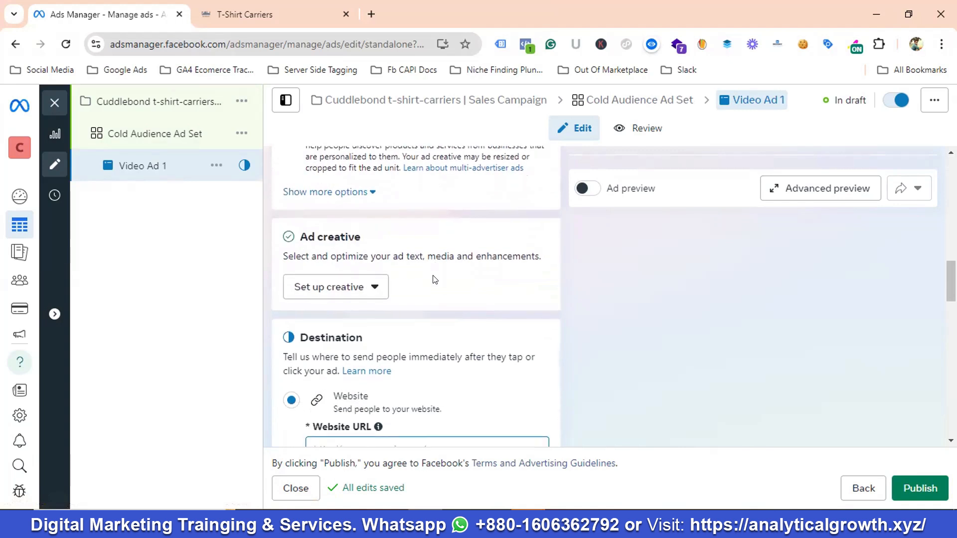
scroll(434, 279, "down", 1)
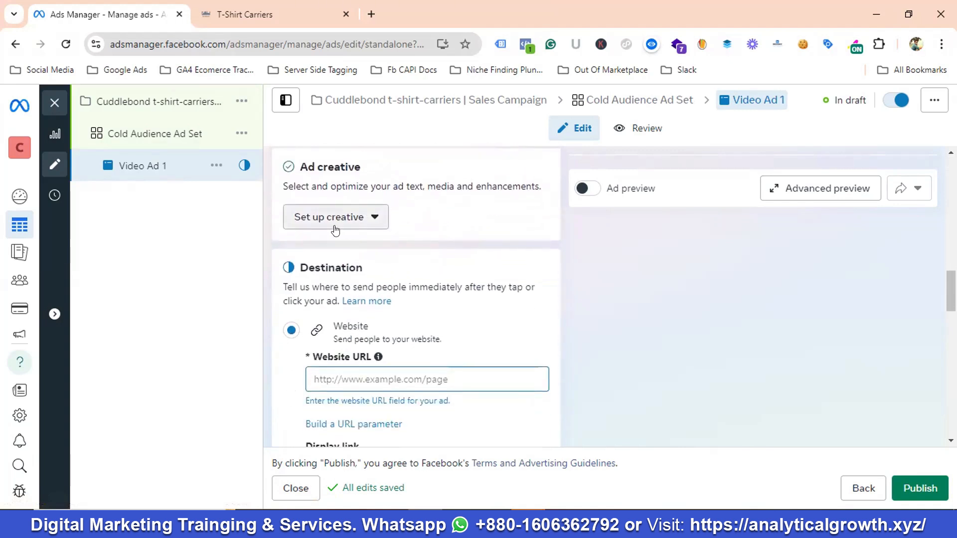
left_click(350, 220)
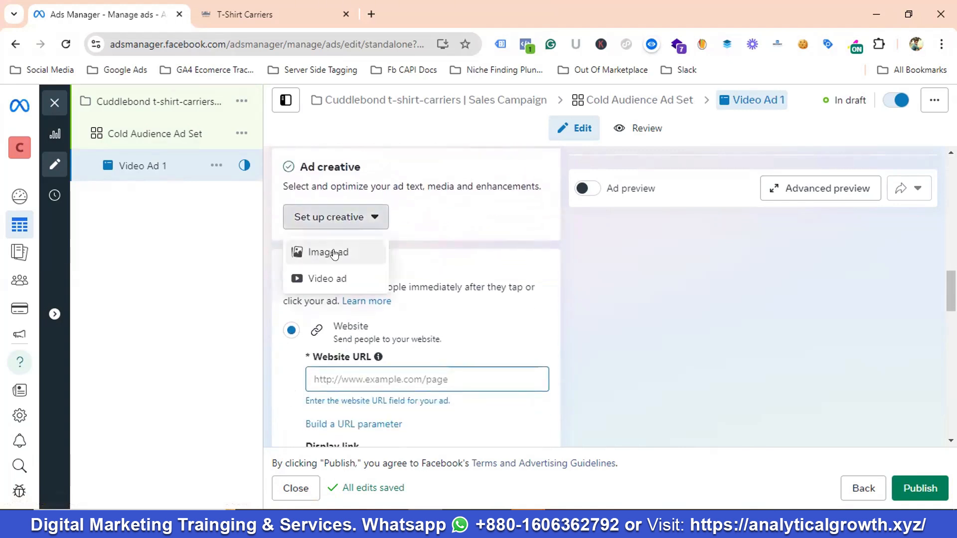
left_click(324, 278)
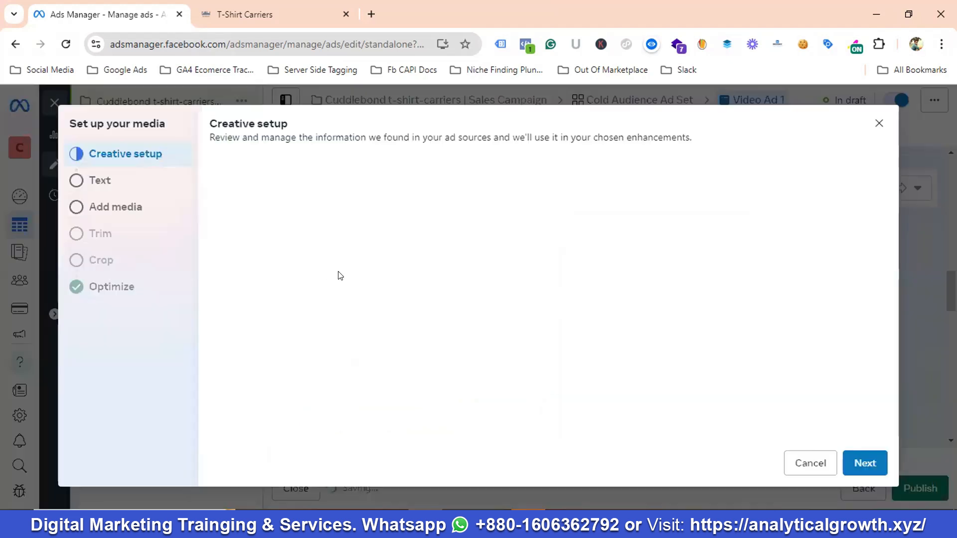
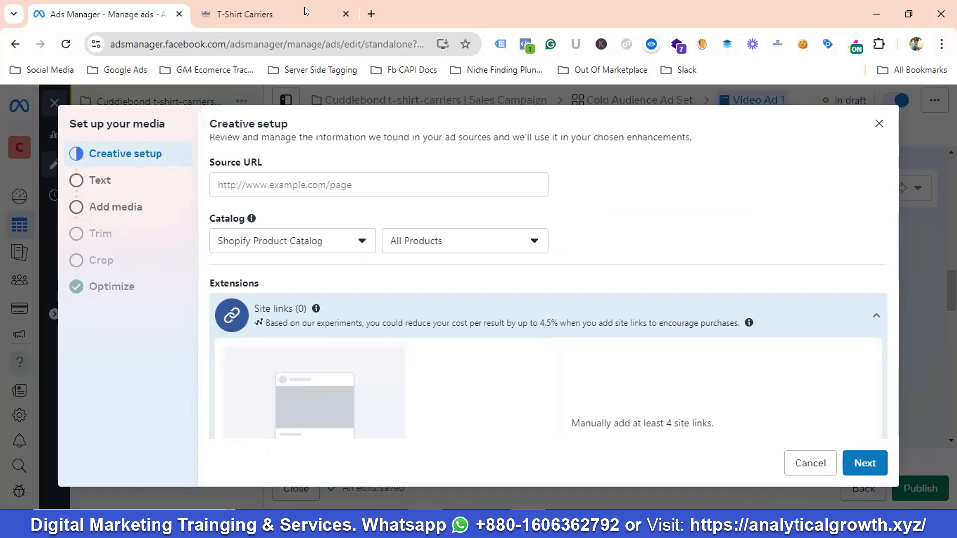
- Switch to the Cuddlebond store page and copy the web address of the T-Shirt Carriers collection
left_click(305, 11)
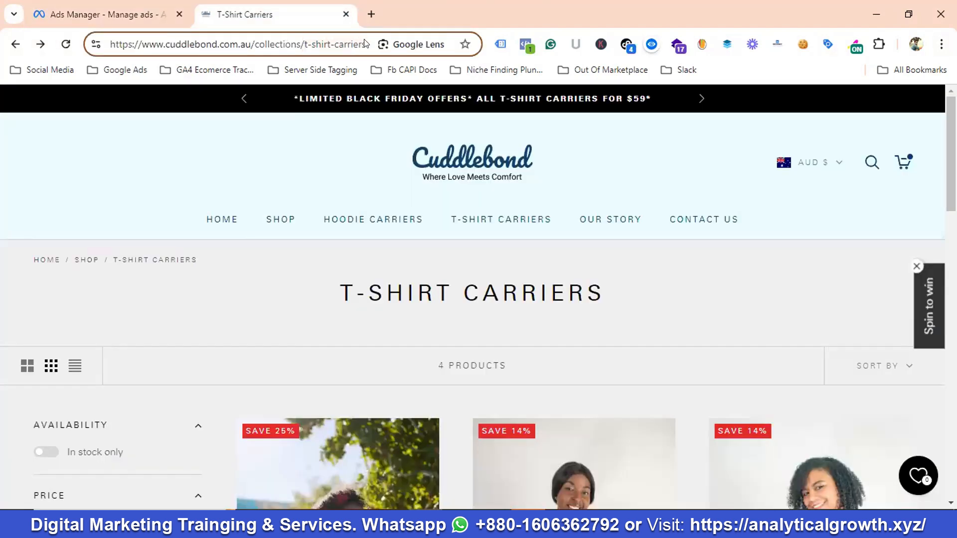
left_click_drag(365, 43, 81, 44)
right_click(130, 40)
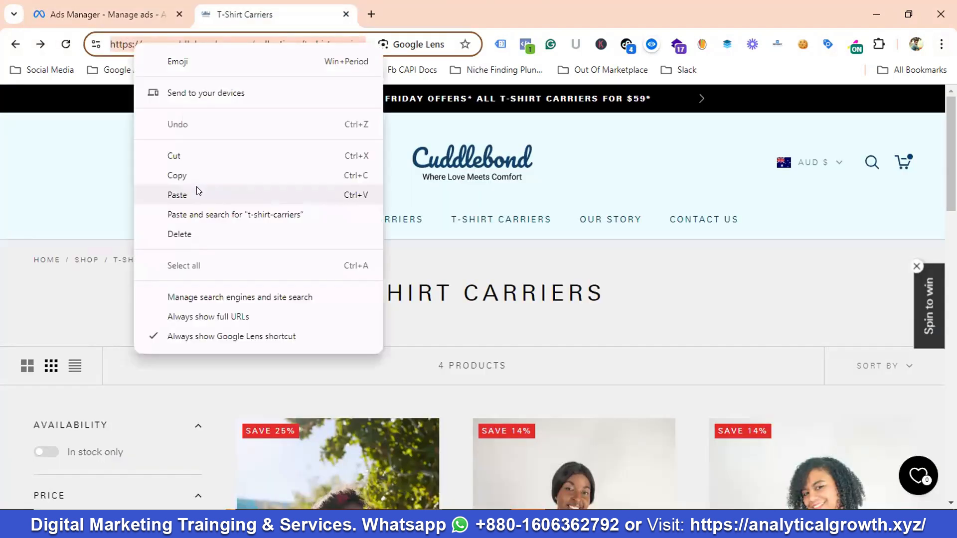
left_click(175, 175)
- Back in Ads Manager, paste the copied collection link as the creative's source URL and review the site links and catalog items
left_click(115, 17)
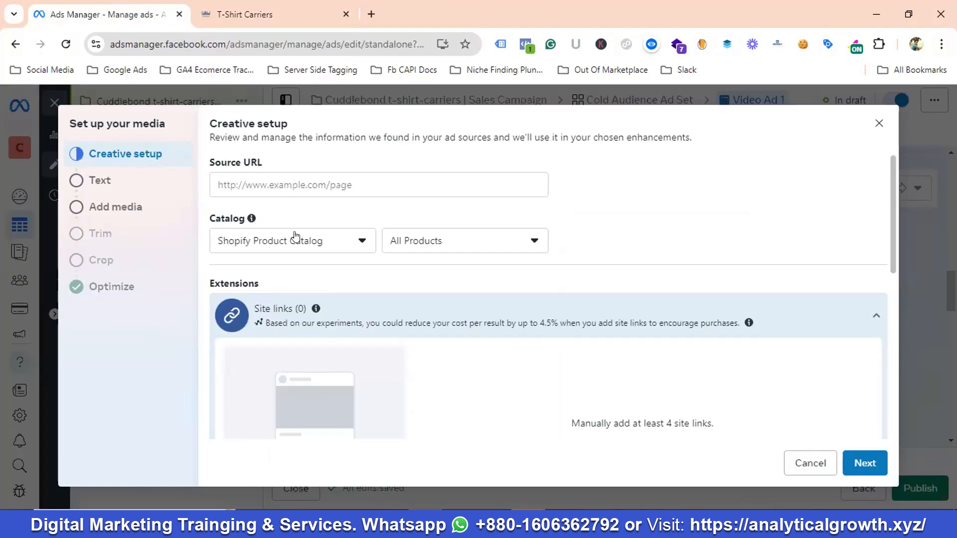
left_click(310, 185)
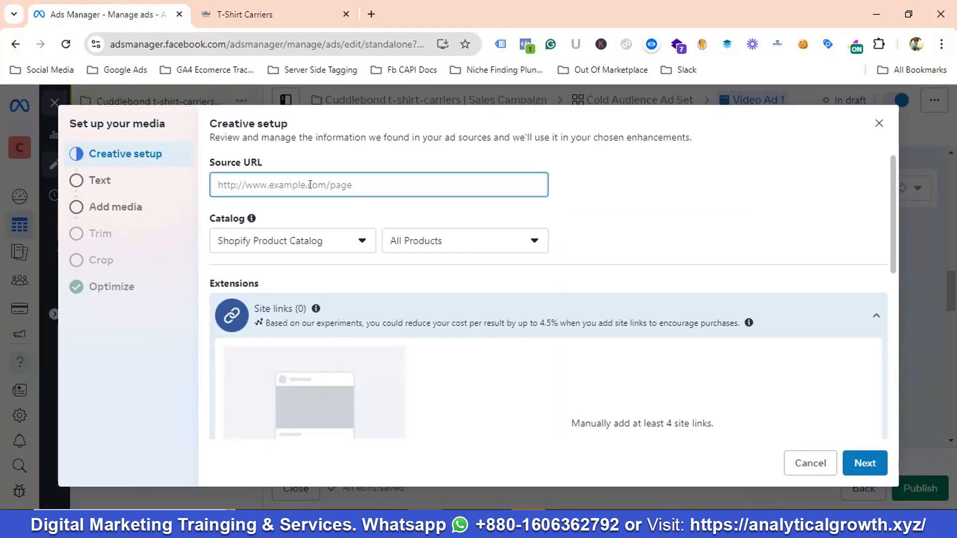
key("ctrl+v")
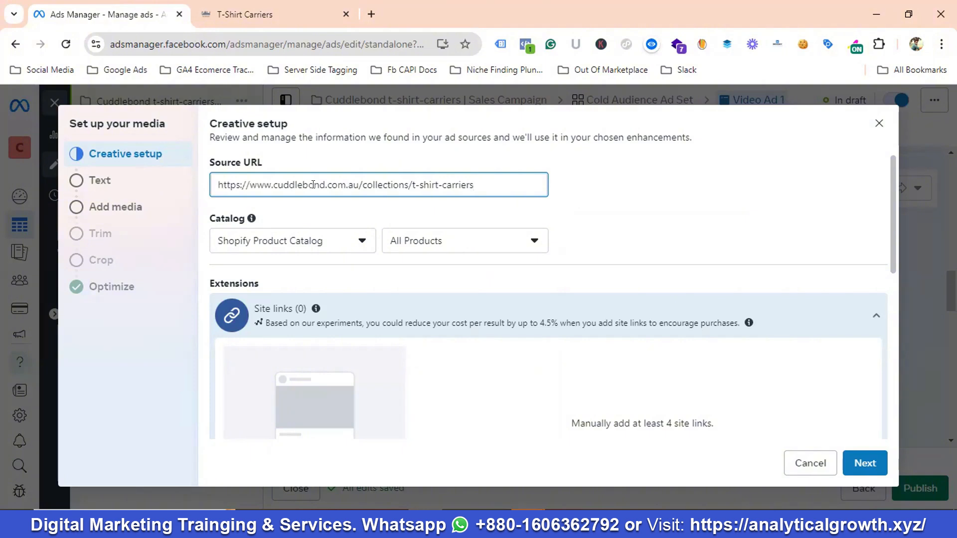
scroll(466, 215, "down", 2)
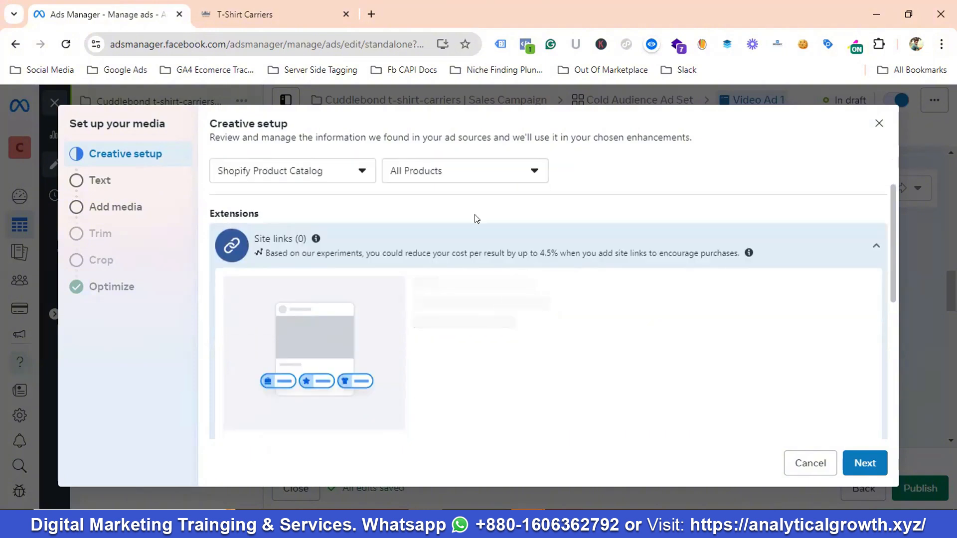
scroll(474, 221, "down", 2)
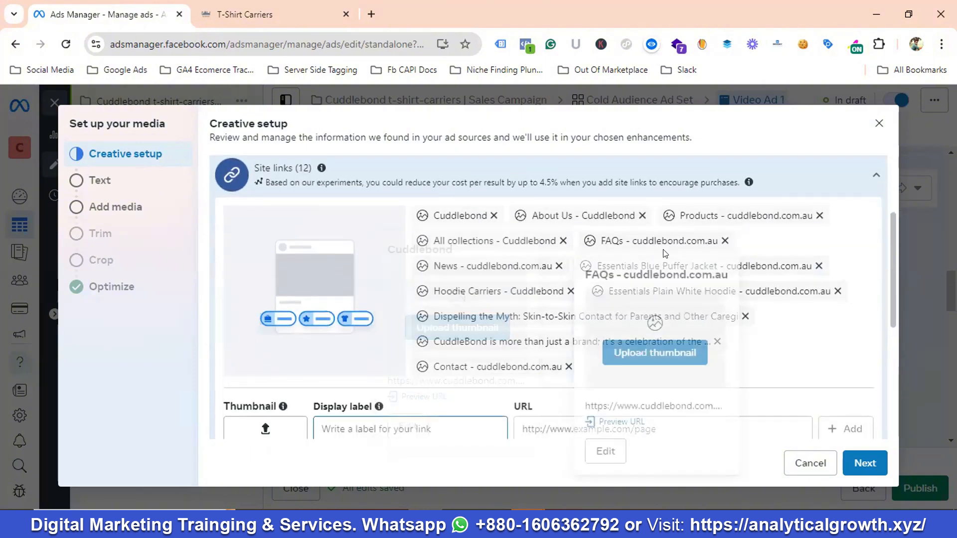
scroll(668, 254, "down", 2)
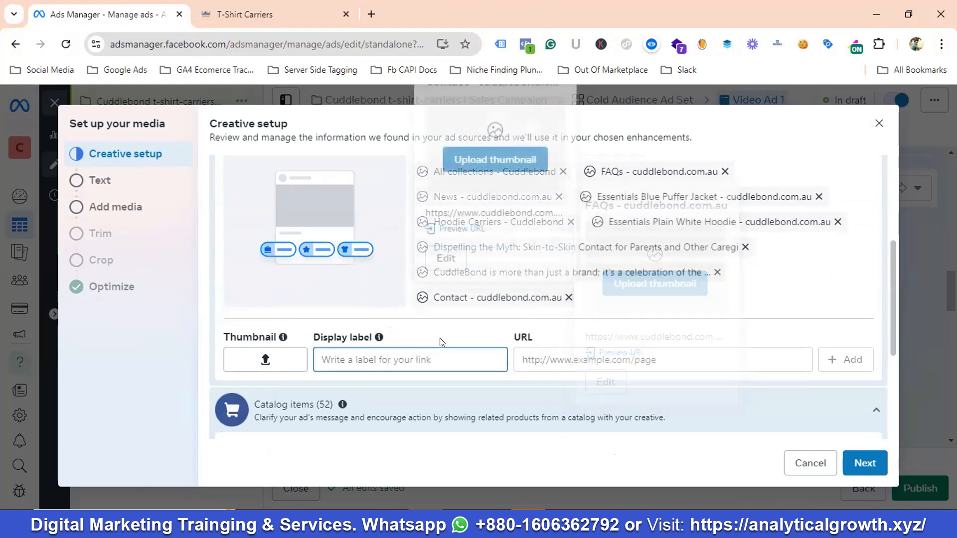
scroll(563, 339, "down", 2)
scroll(531, 324, "down", 4)
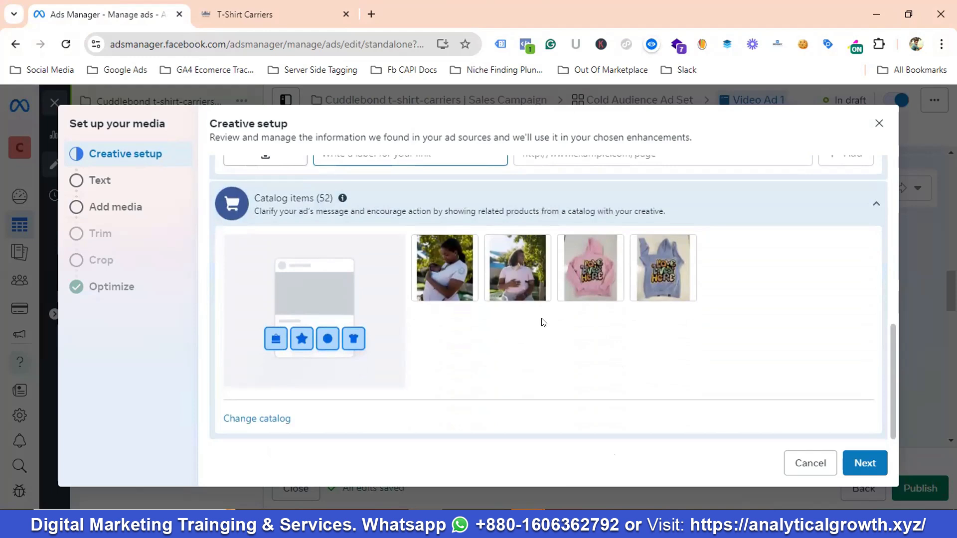
- Collapse the site links extension, review the creative's catalog items and continue to the Text stage
scroll(543, 323, "up", 8)
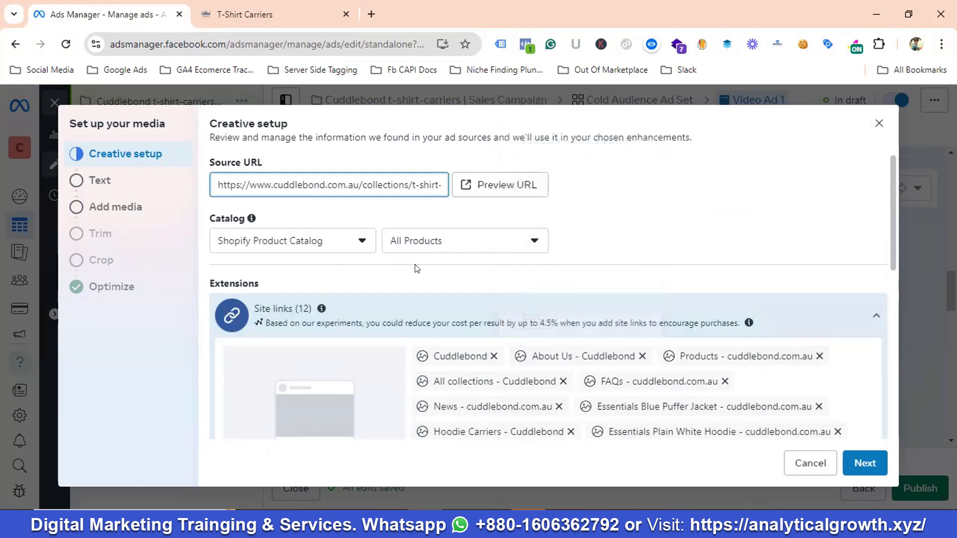
left_click(876, 316)
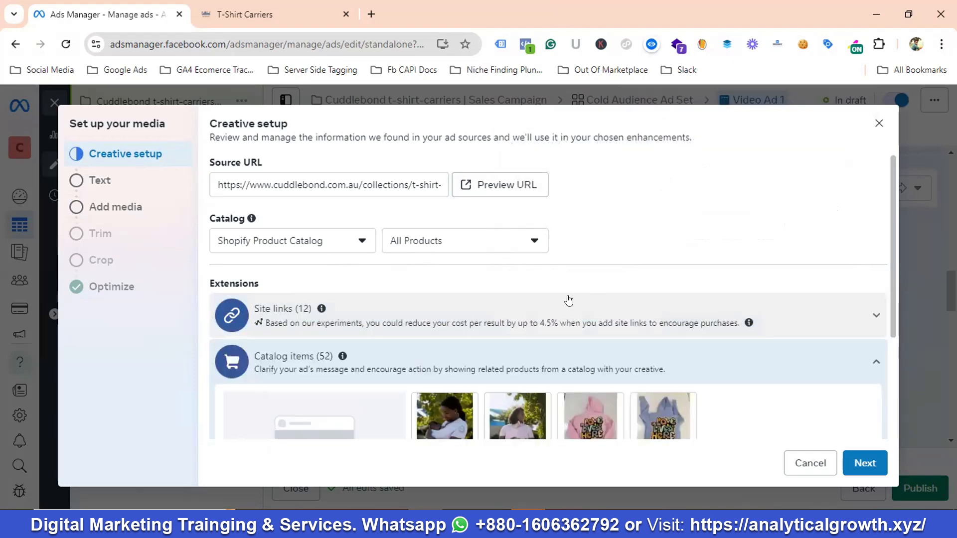
scroll(559, 300, "down", 2)
scroll(559, 300, "down", 2)
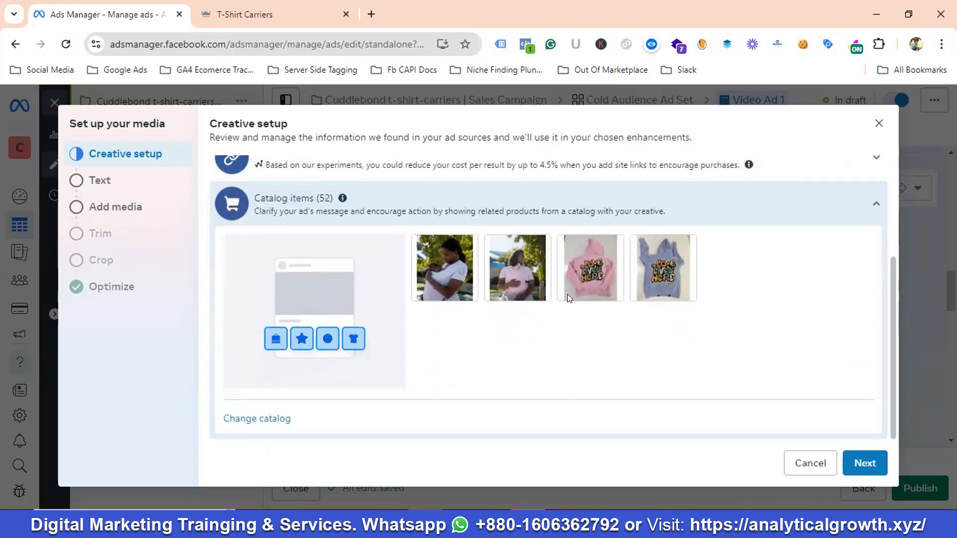
left_click(265, 420)
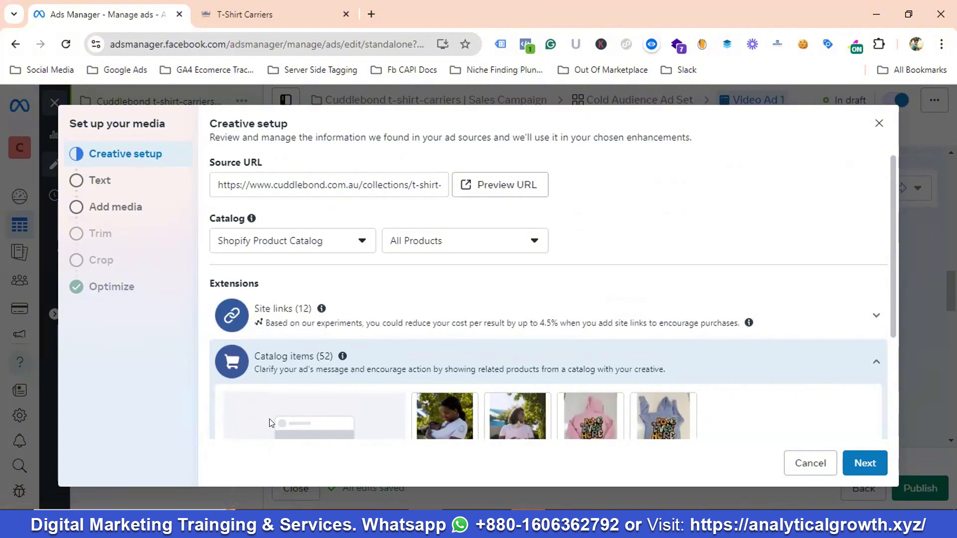
scroll(680, 273, "down", 3)
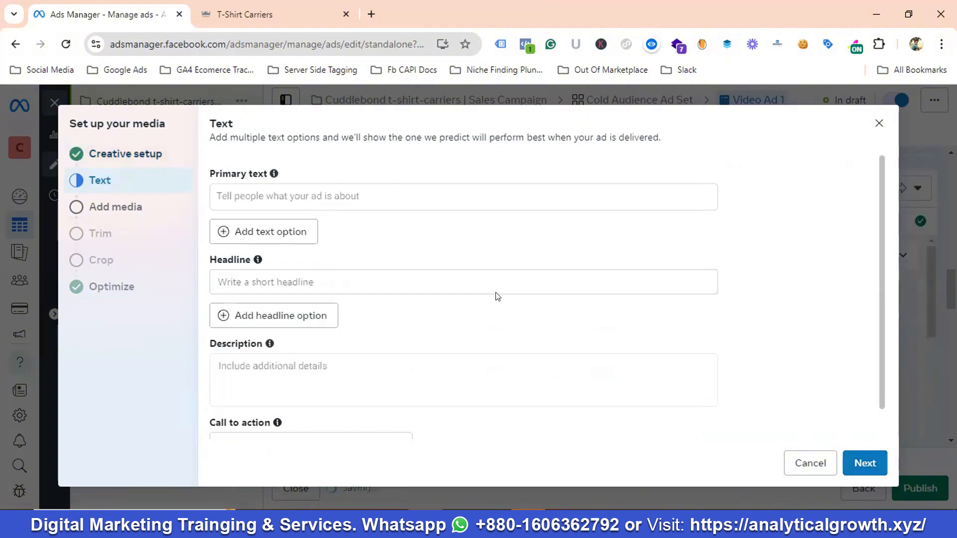
- Add four more primary text options so the ad has five primary text fields
left_click(337, 188)
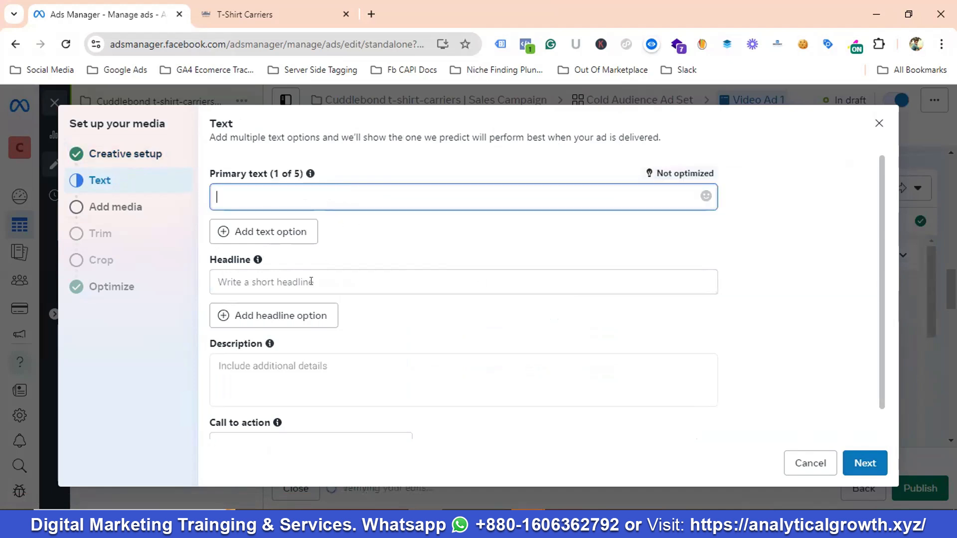
scroll(372, 317, "down", 1)
scroll(338, 343, "up", 1)
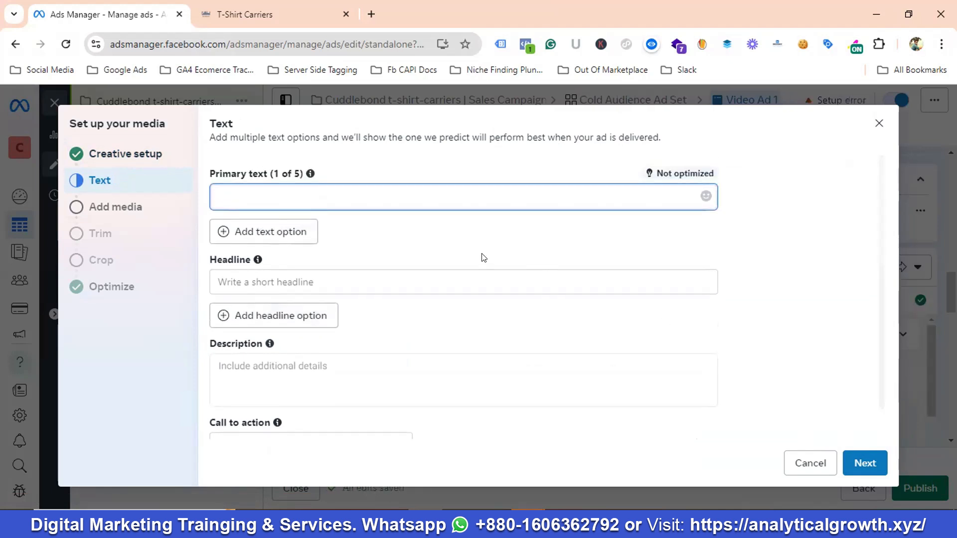
left_click(253, 233)
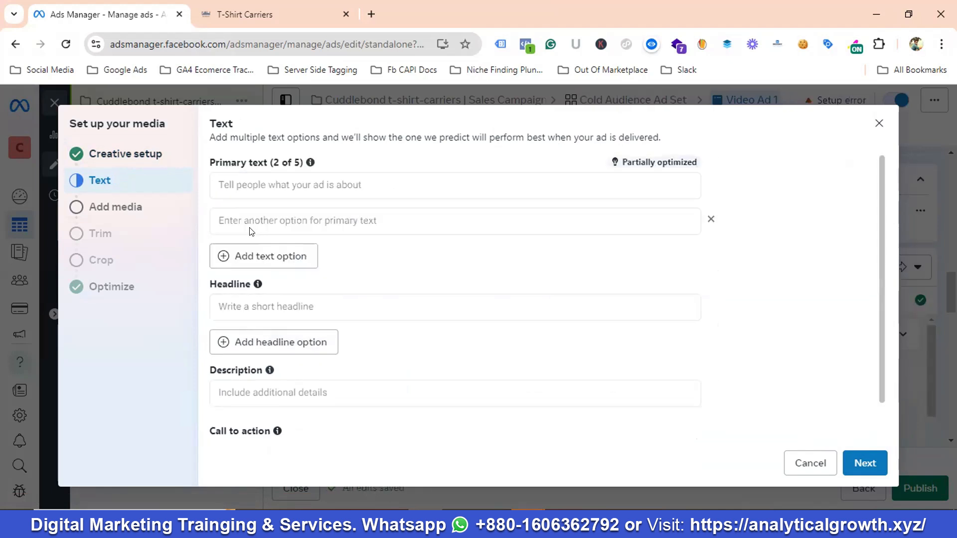
left_click(243, 259)
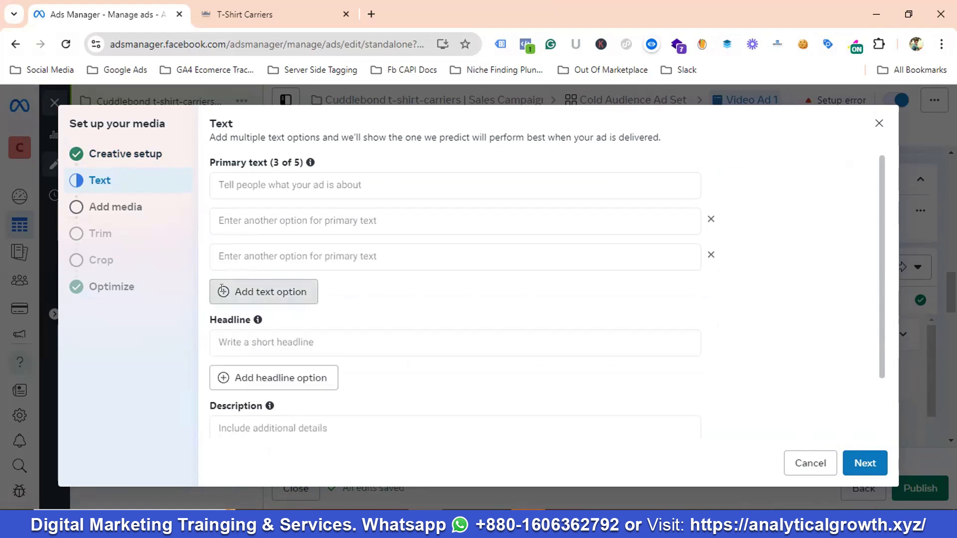
left_click(222, 291)
left_click(225, 326)
- Add four more headline options so the ad has five headline fields
scroll(225, 349, "down", 2)
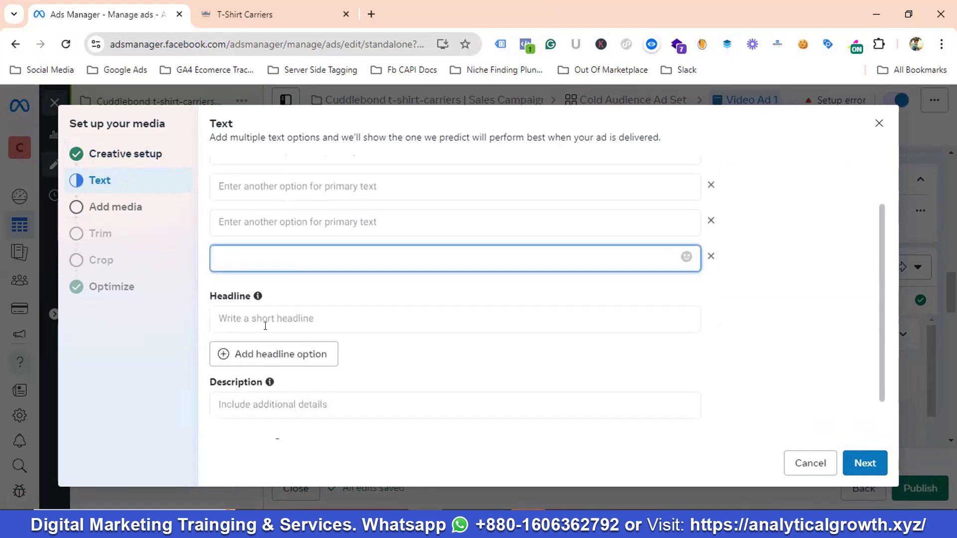
scroll(223, 359, "down", 1)
scroll(224, 359, "down", 1)
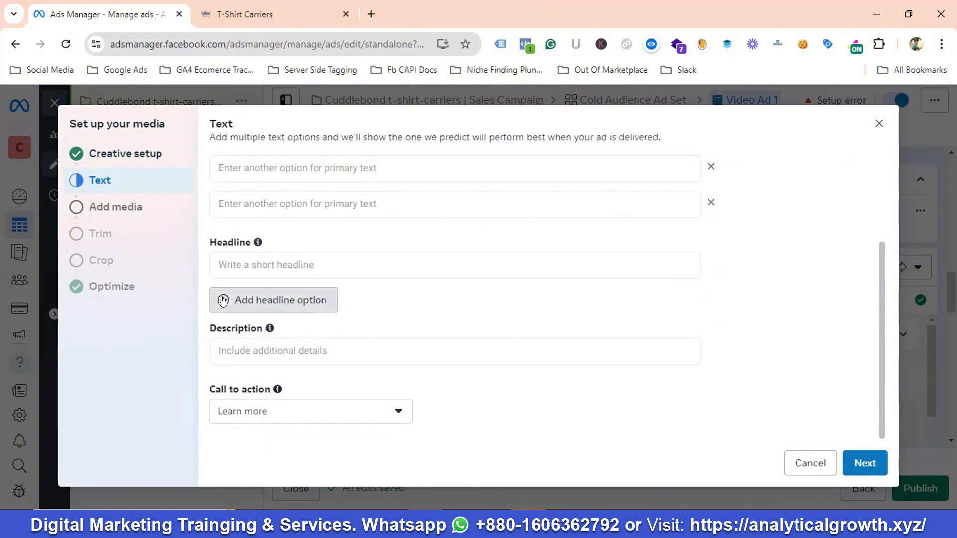
left_click(221, 300)
left_click(223, 335)
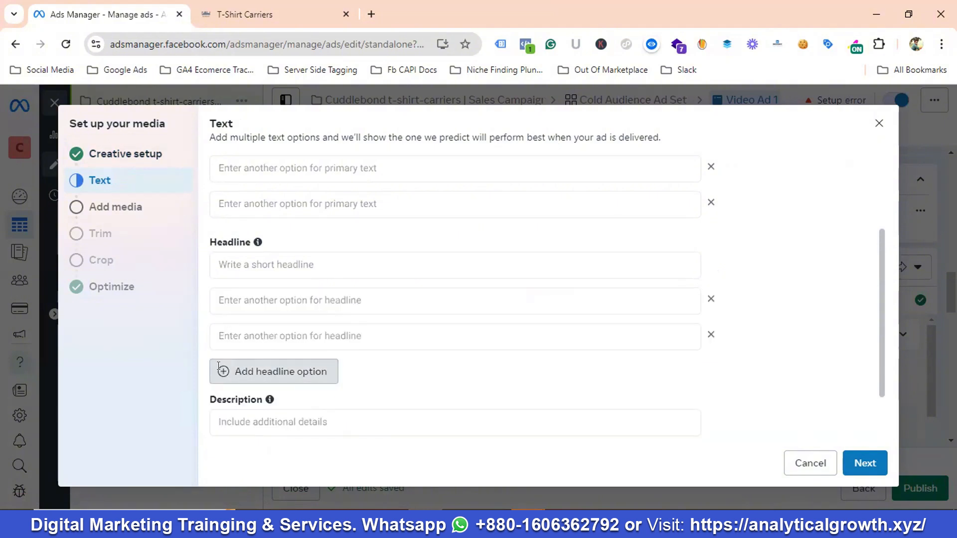
left_click(223, 372)
scroll(228, 359, "down", 1)
left_click(233, 337)
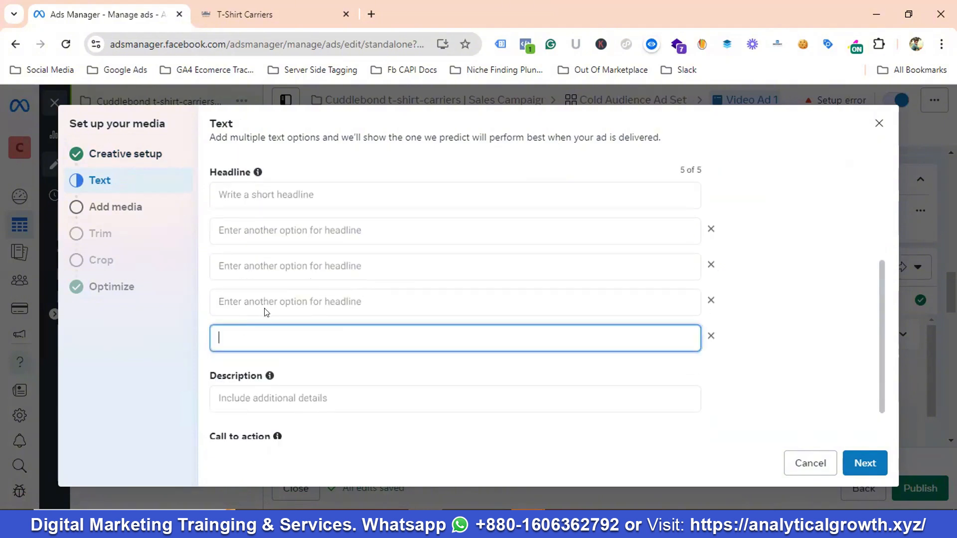
- Add four more description options so the ad has five description fields
scroll(267, 312, "down", 1)
left_click(251, 347)
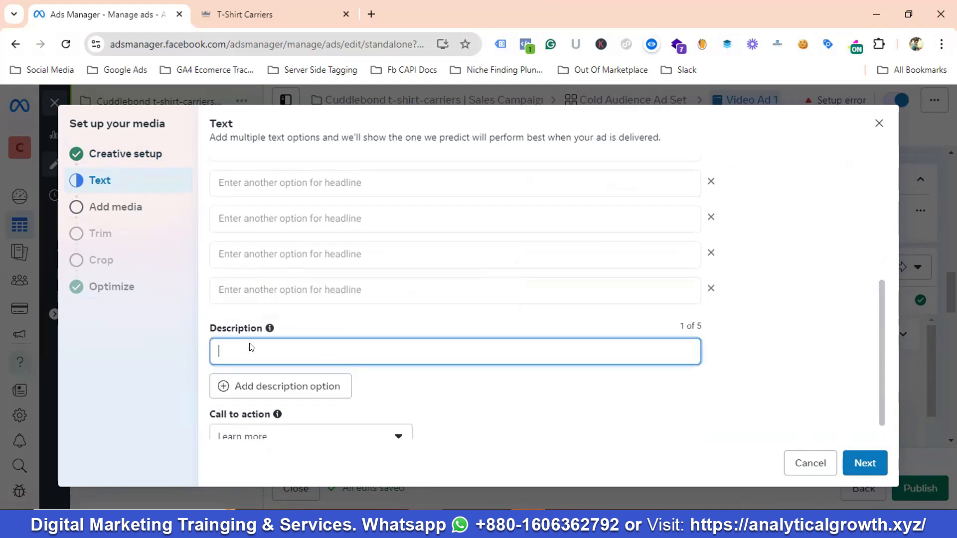
left_click(223, 388)
scroll(223, 389, "down", 1)
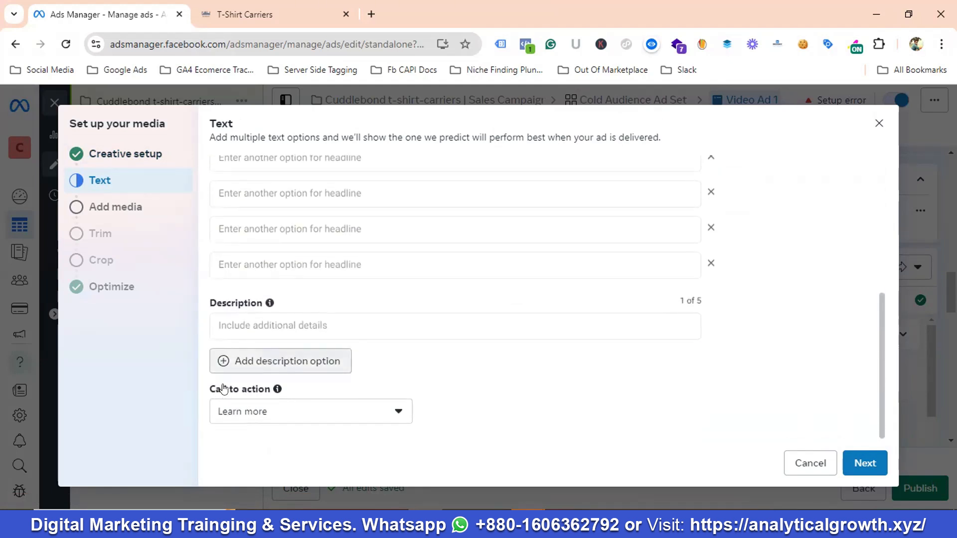
left_click(219, 366)
left_click(222, 395)
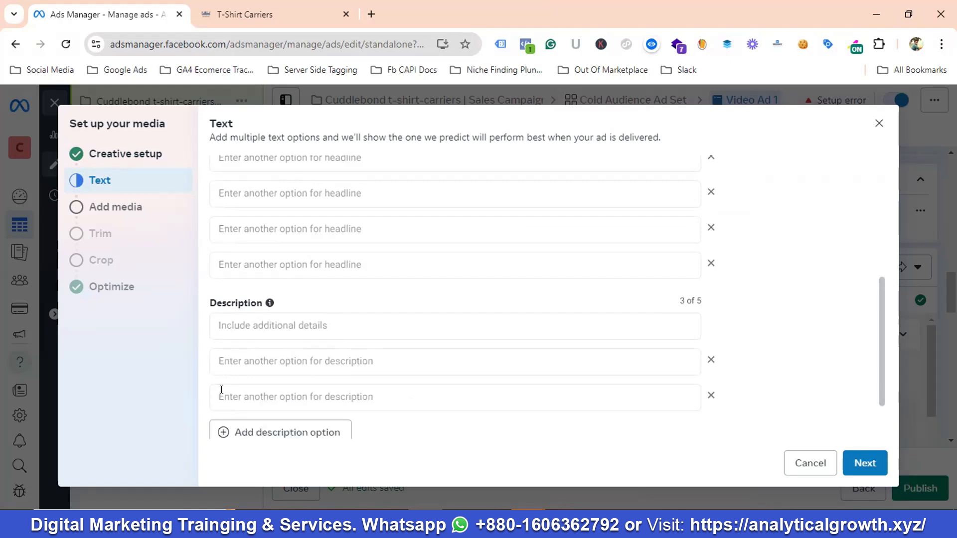
left_click(223, 432)
scroll(227, 424, "down", 3)
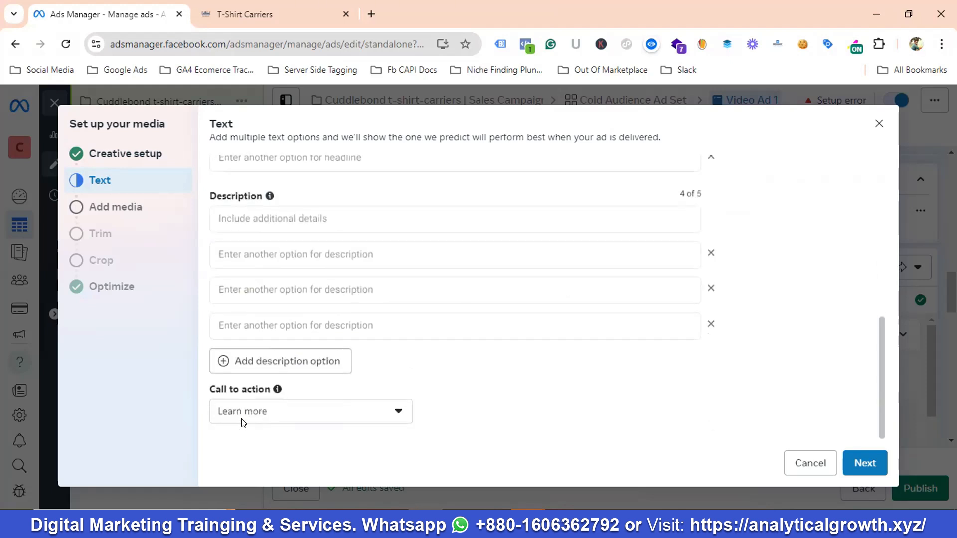
left_click(223, 375)
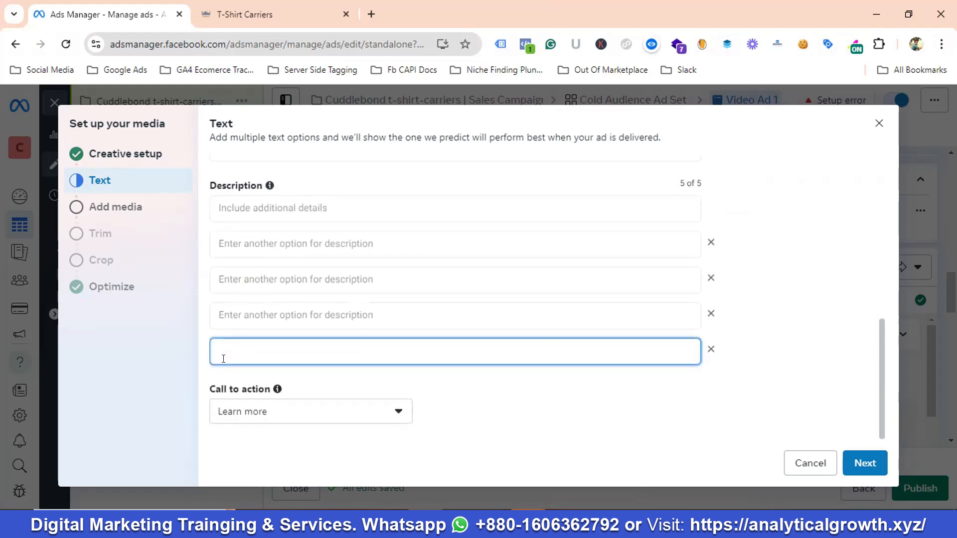
- Set the ad's call to action to Shop now
left_click(234, 411)
left_click(234, 411)
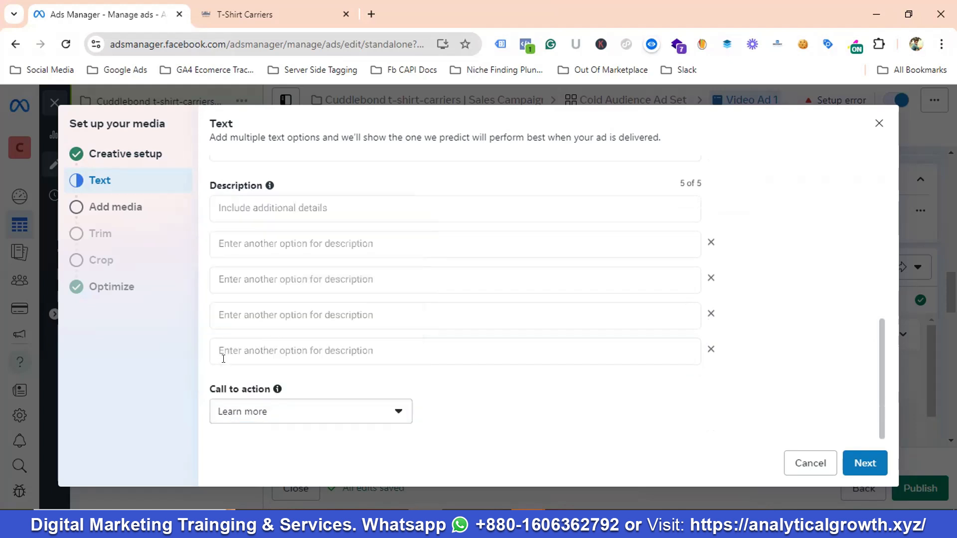
left_click(287, 419)
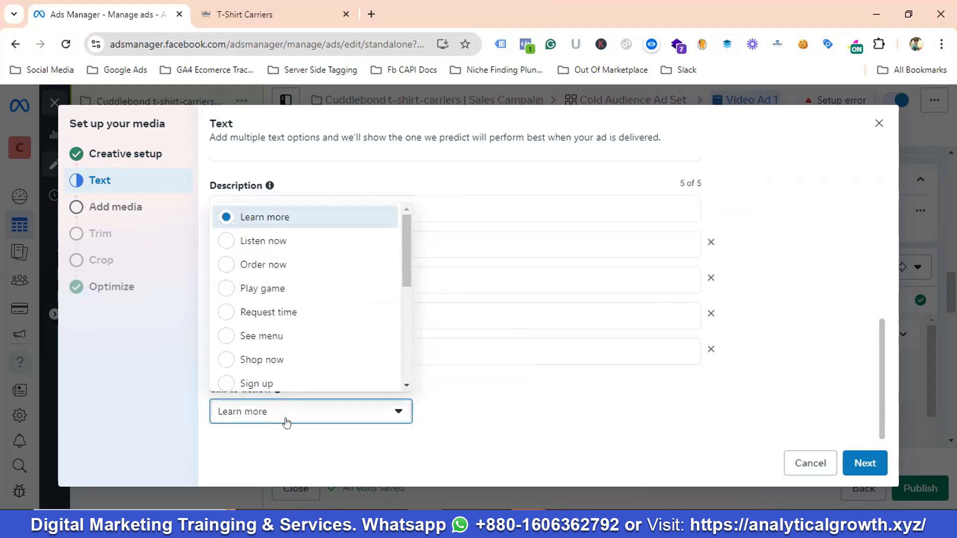
scroll(301, 289, "down", 2)
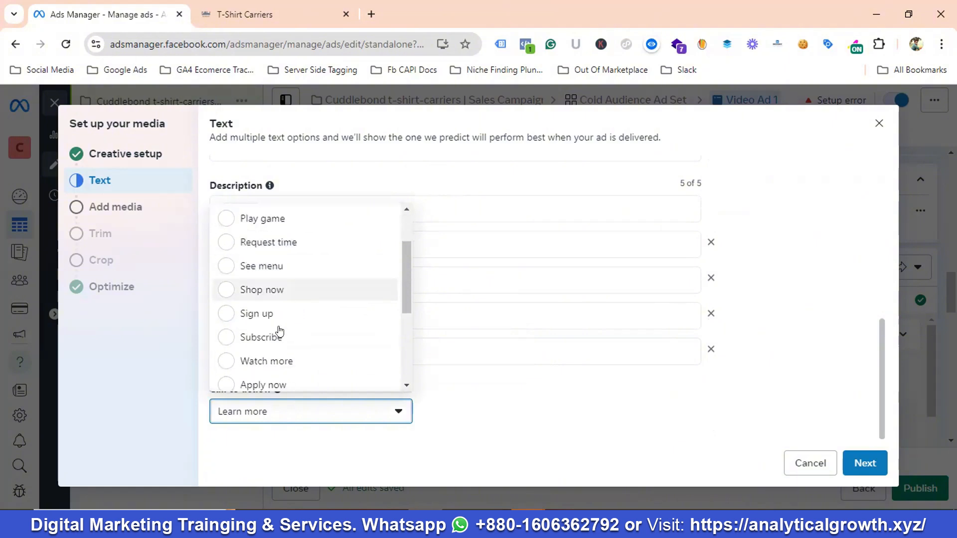
left_click(261, 289)
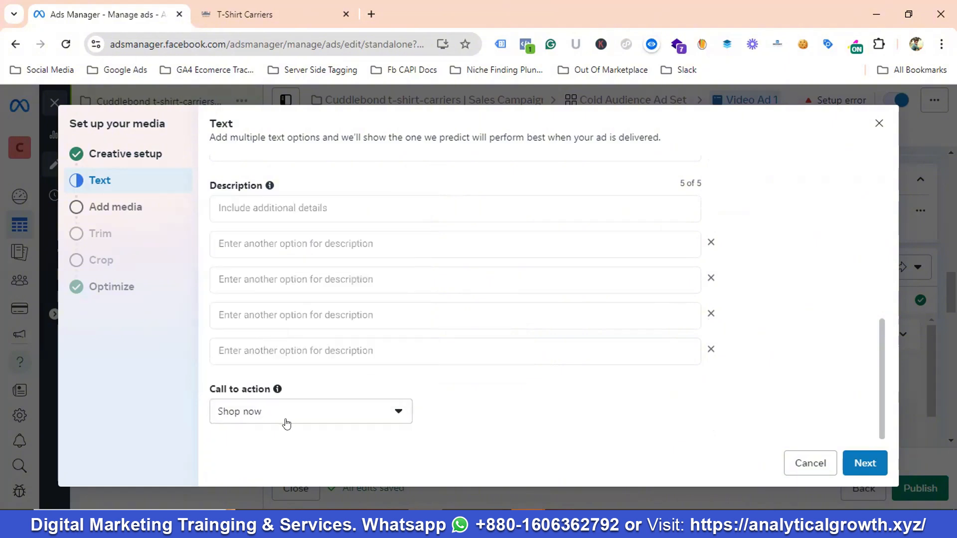
- Place the cursor in the first primary text field, then switch to the FB Ads Copy document and copy the full New Version 1 text
scroll(287, 423, "up", 2)
scroll(285, 423, "down", 2)
scroll(285, 423, "up", 6)
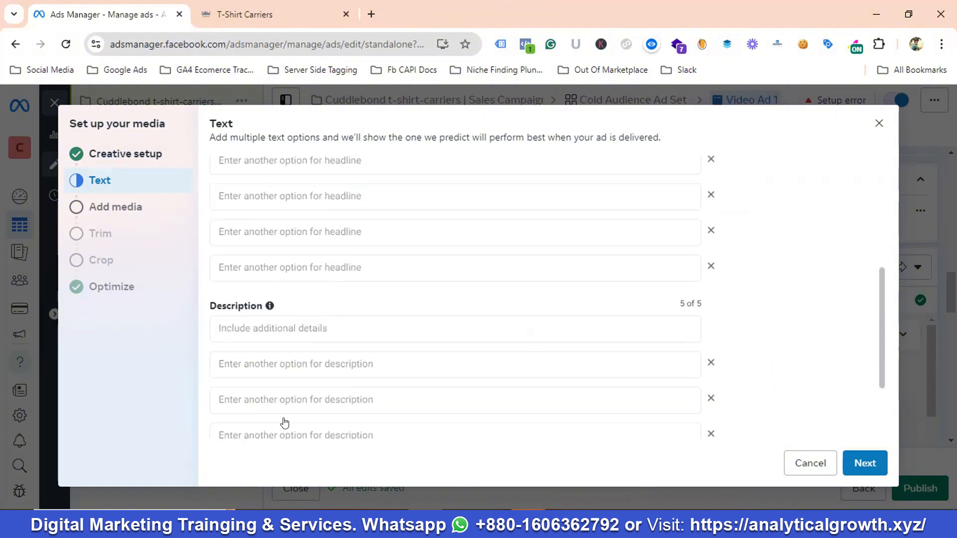
left_click(325, 178)
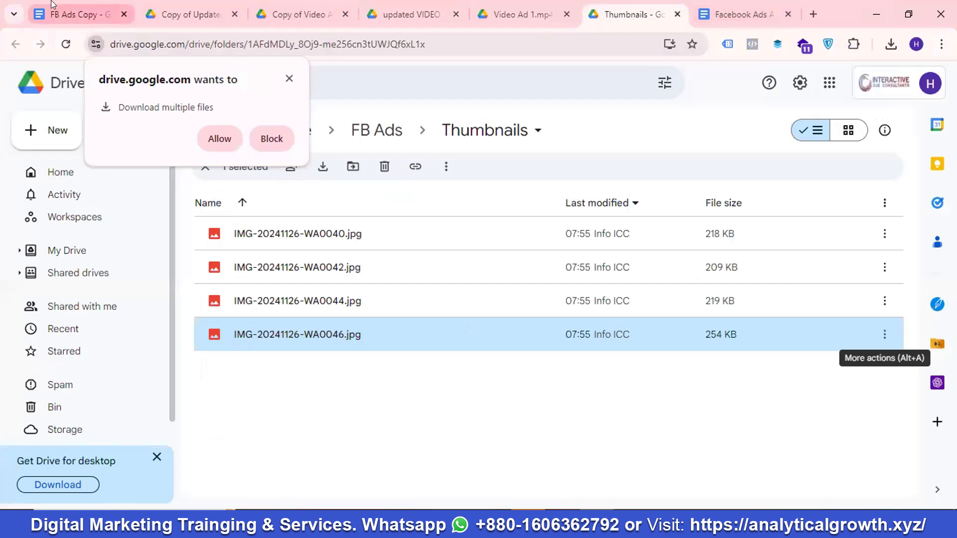
left_click(75, 14)
scroll(466, 235, "down", 3)
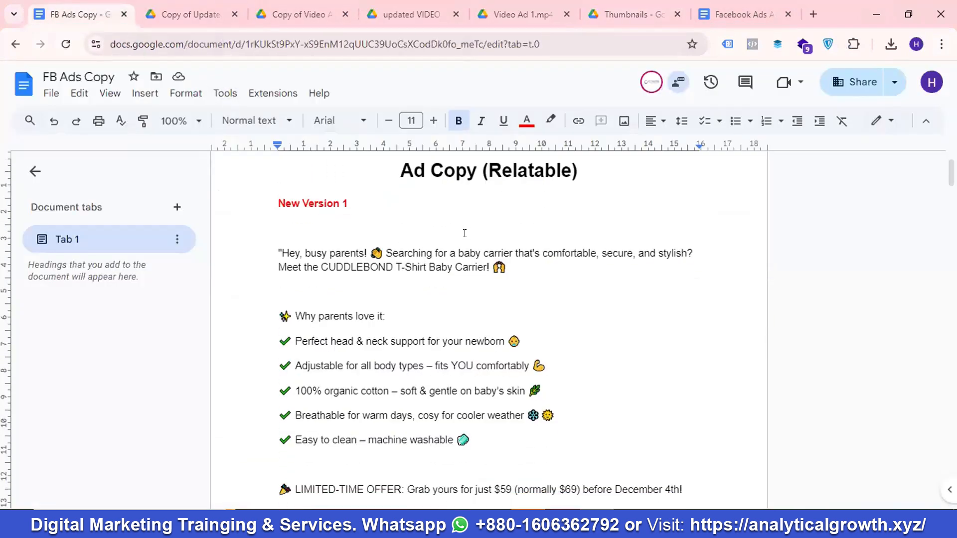
left_click_drag(274, 178, 705, 245)
scroll(429, 230, "down", 4)
scroll(549, 235, "down", 2)
right_click(531, 210)
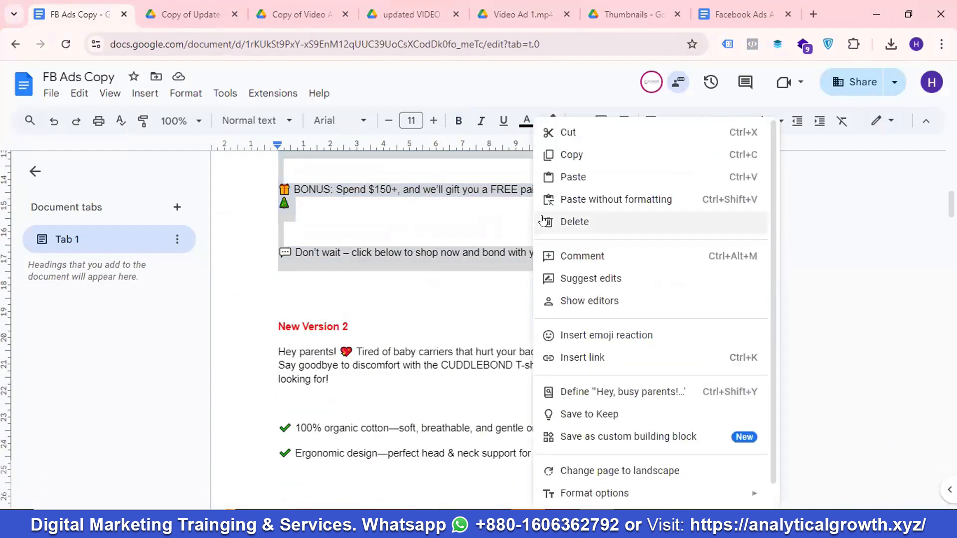
left_click(571, 154)
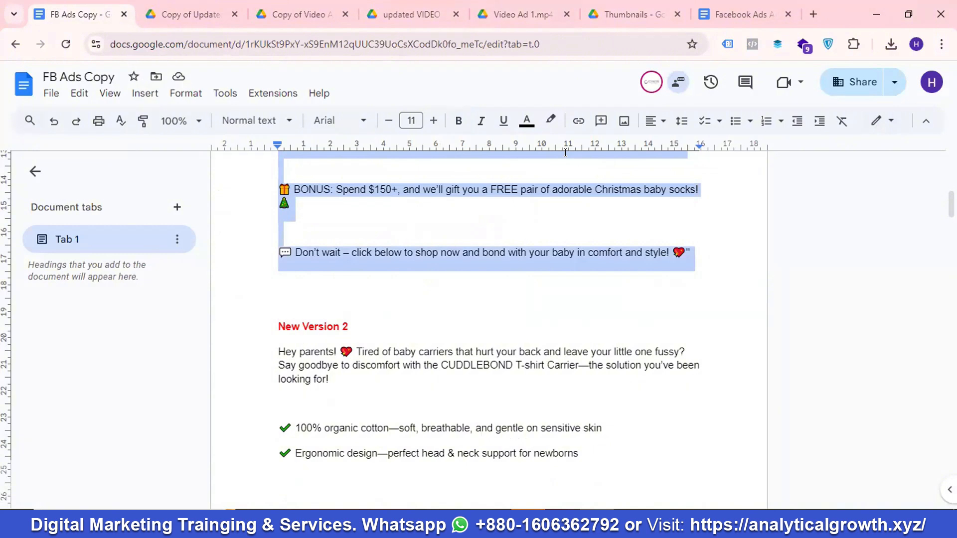
- Back in Ads Manager, paste the New Version 1 copy into the first primary text field and review it
key("alt+Tab")
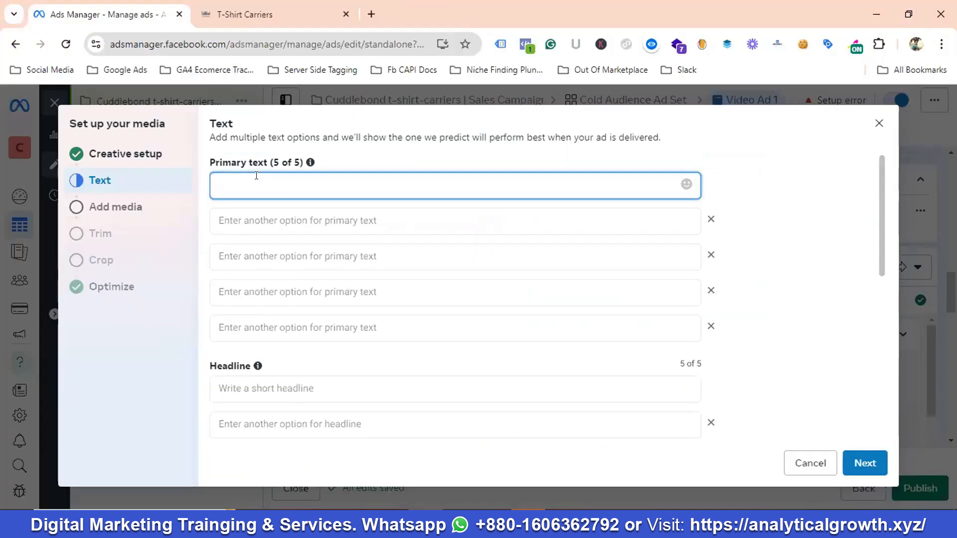
key("ctrl+v")
scroll(289, 233, "down", 5)
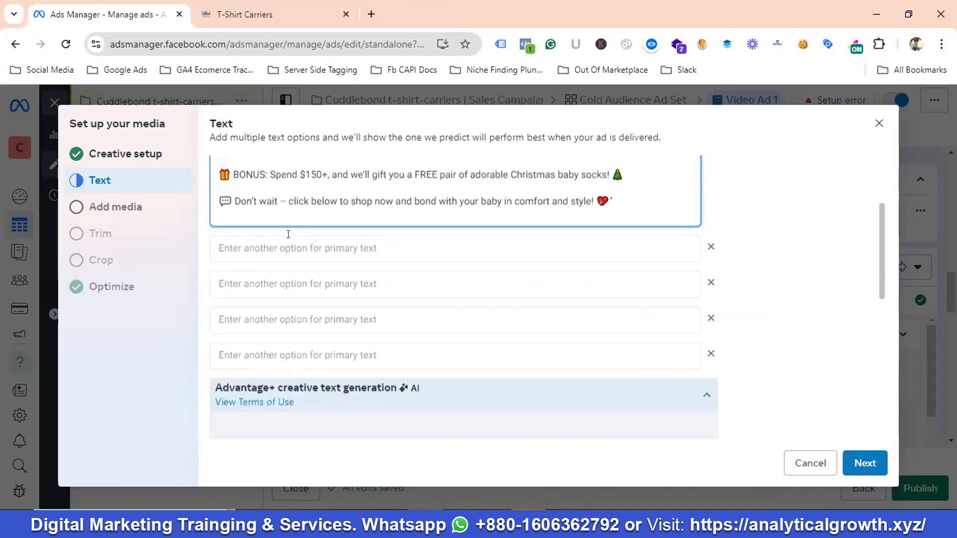
scroll(289, 243, "up", 5)
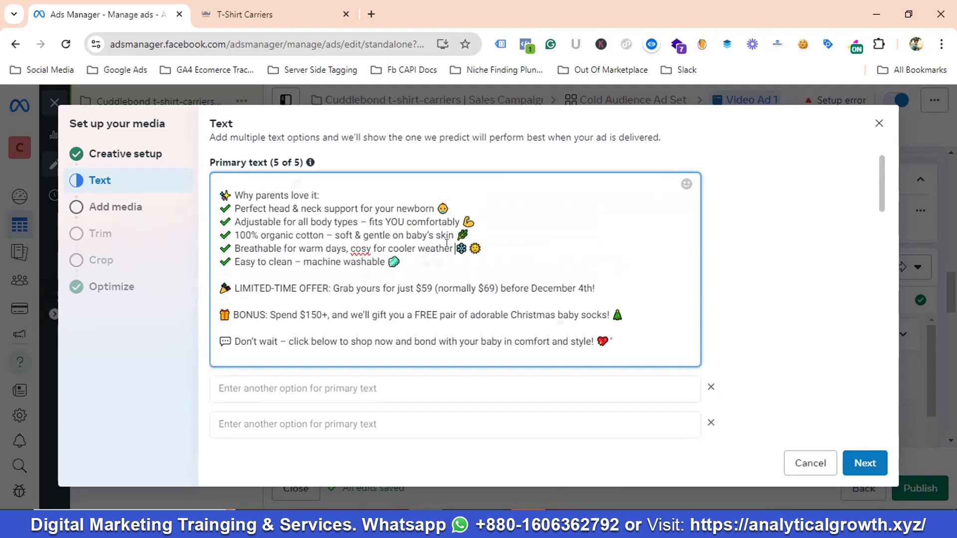
scroll(447, 243, "up", 1)
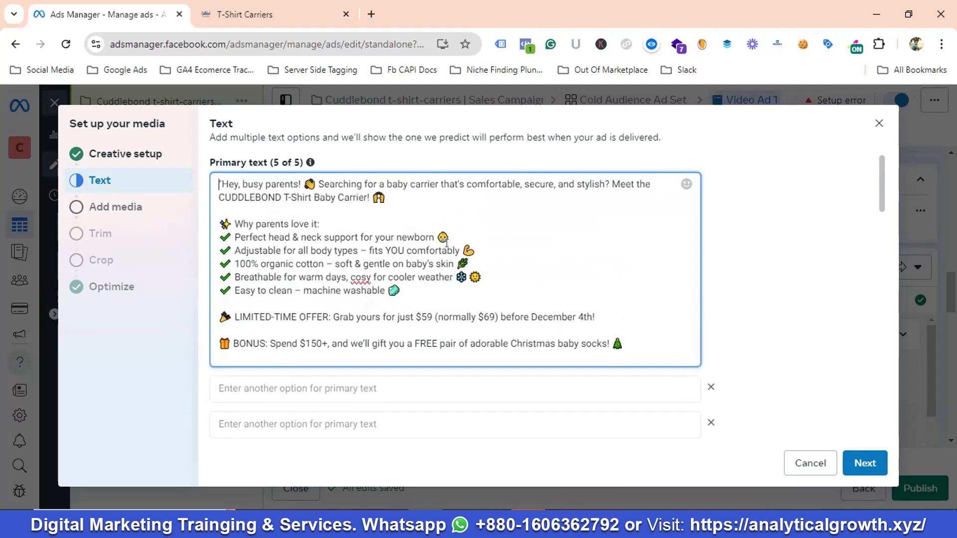
scroll(447, 243, "down", 4)
scroll(443, 248, "up", 1)
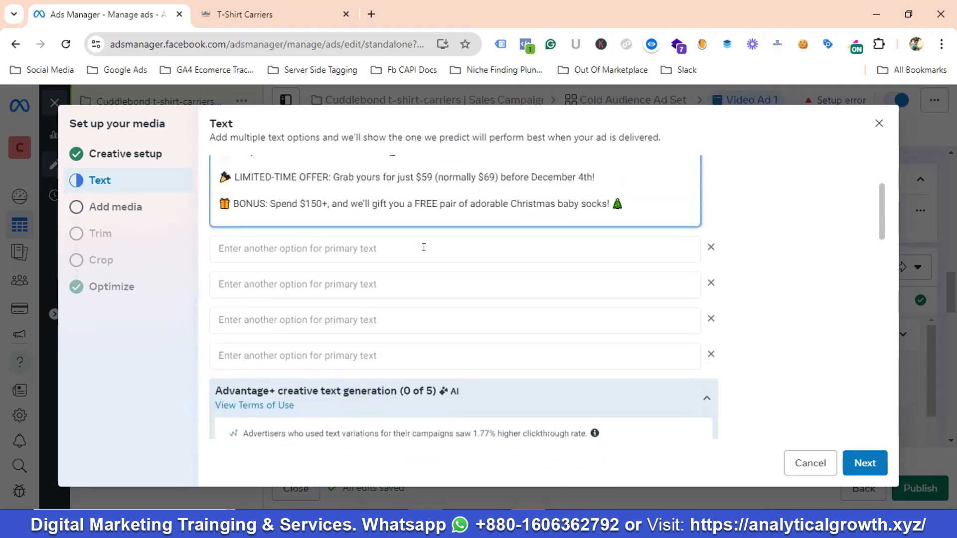
- Place the cursor in the second primary text field, then switch to the FB Ads Copy document and copy the full New Version 2 text
left_click(296, 246)
key("alt+Tab")
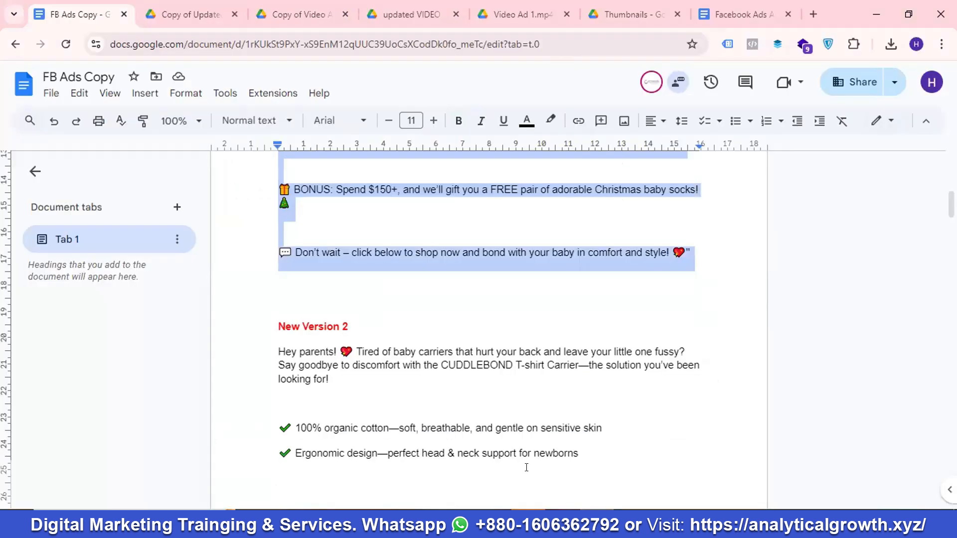
scroll(280, 225, "down", 3)
left_click_drag(274, 209, 643, 301)
scroll(384, 242, "down", 3)
scroll(389, 251, "down", 4)
right_click(557, 264)
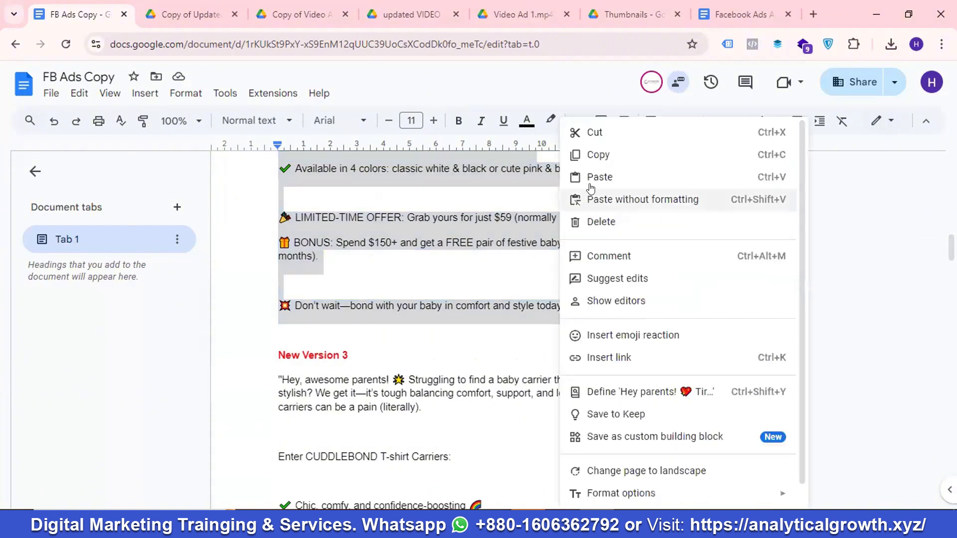
left_click(599, 154)
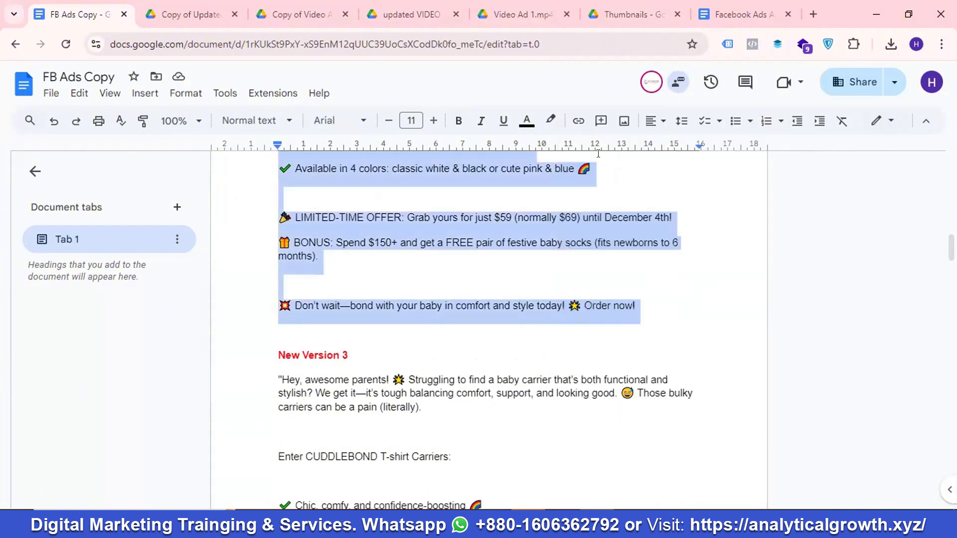
- Switch back to Ads Manager and paste the New Version 2 copy into the second primary text field
key("alt+Tab")
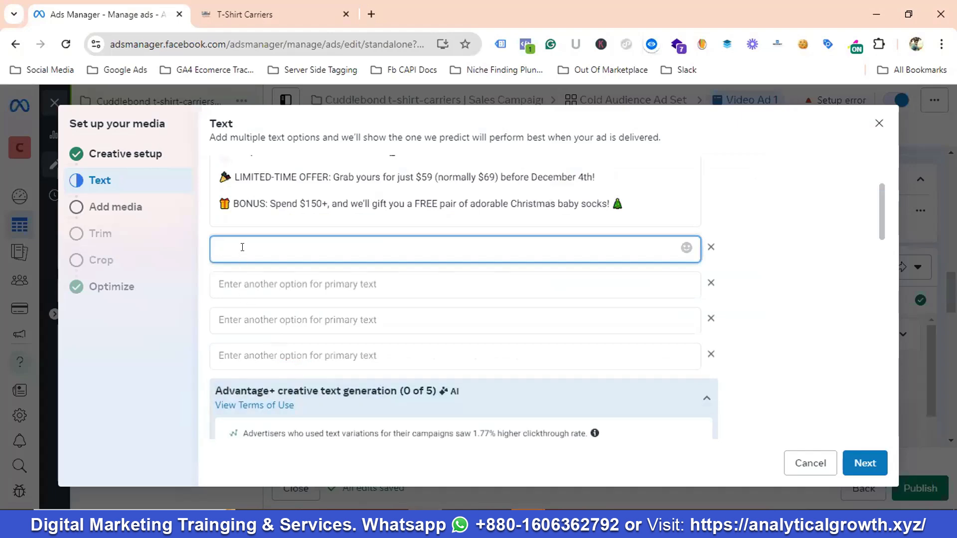
key("ctrl+v")
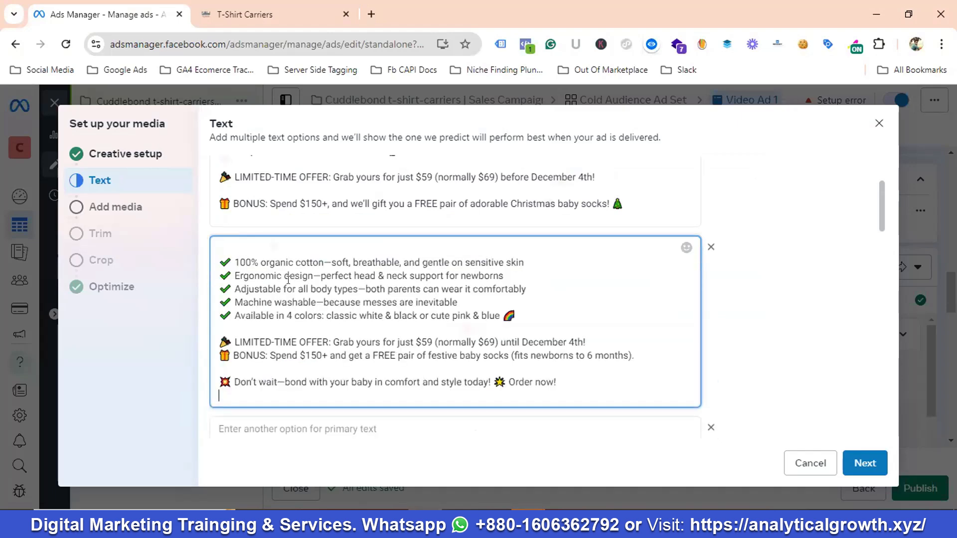
scroll(289, 280, "down", 3)
- Copy the full New Version 3 text from the FB Ads Copy document into the third primary text field in Ads Manager
left_click(263, 285)
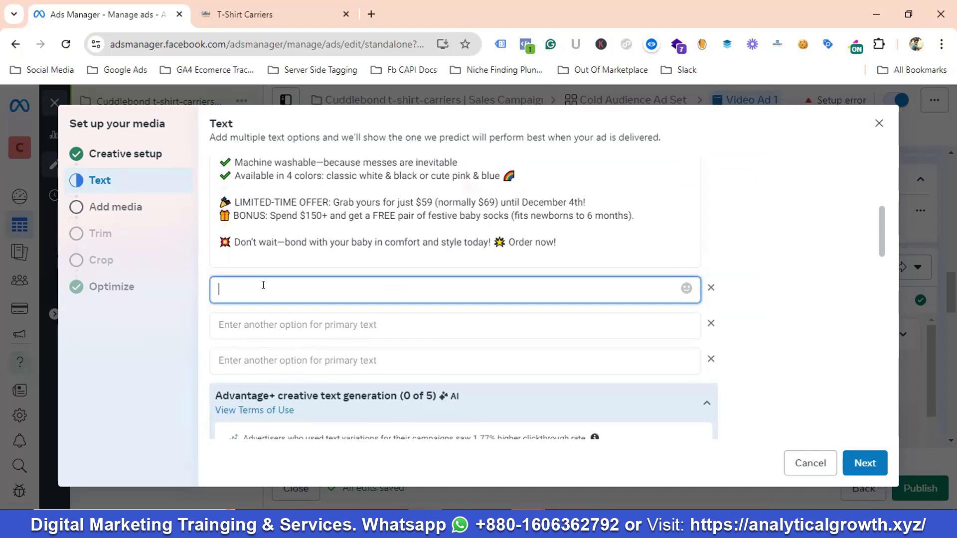
key("alt+Tab")
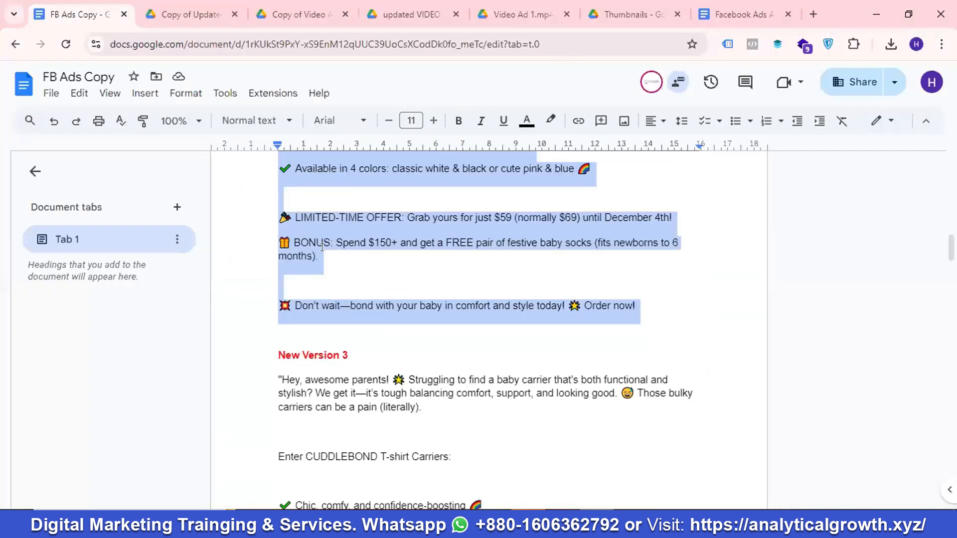
scroll(323, 246, "down", 4)
scroll(304, 226, "up", 2)
left_click_drag(274, 236, 625, 319)
right_click(490, 261)
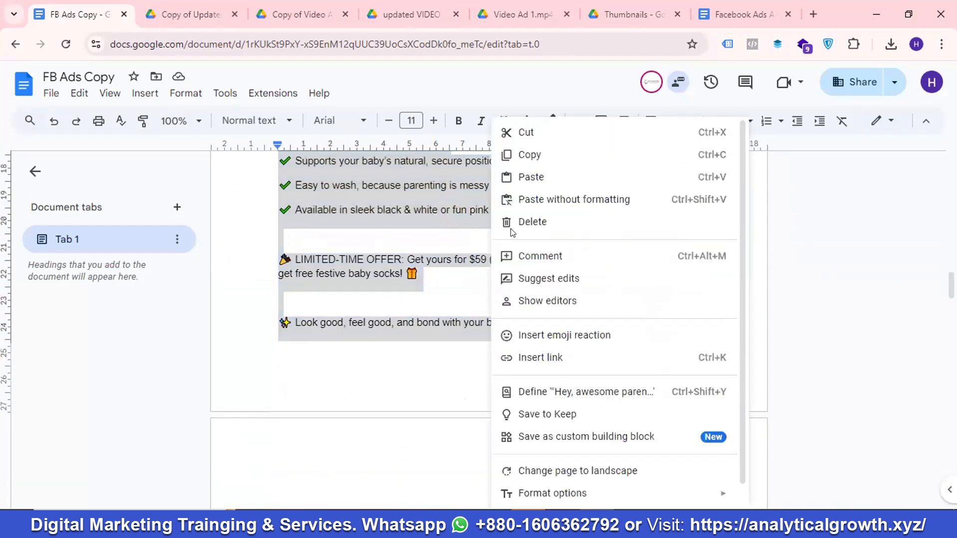
left_click(526, 154)
scroll(469, 278, "down", 4)
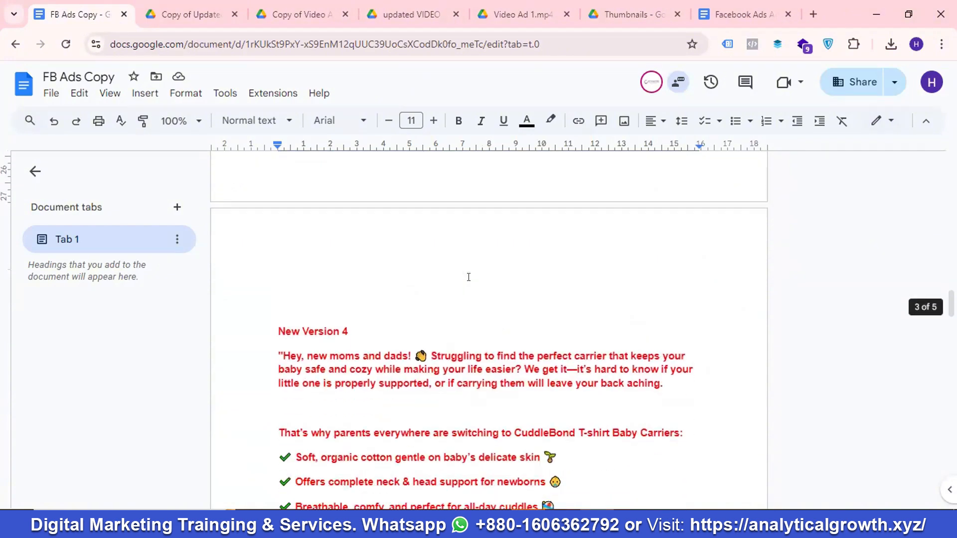
key("alt+Tab")
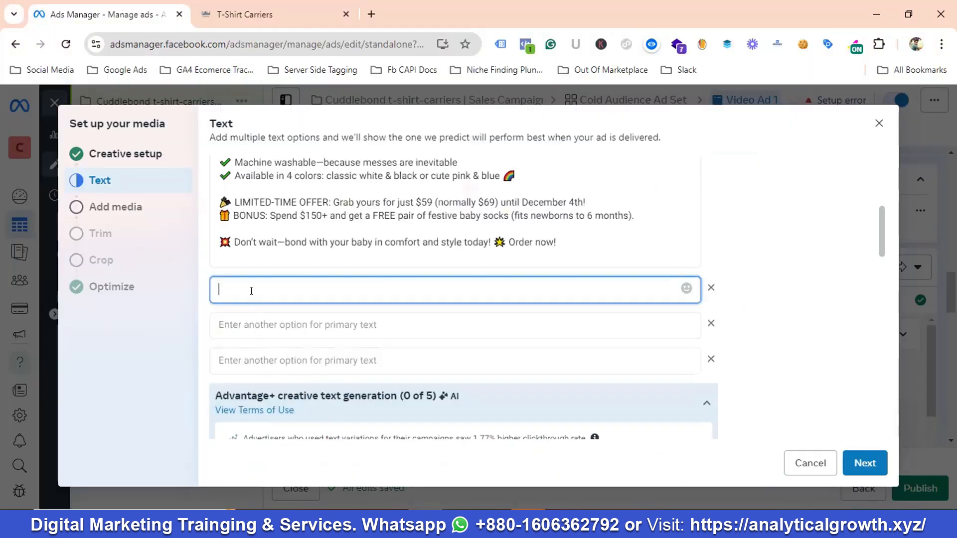
key("ctrl+v")
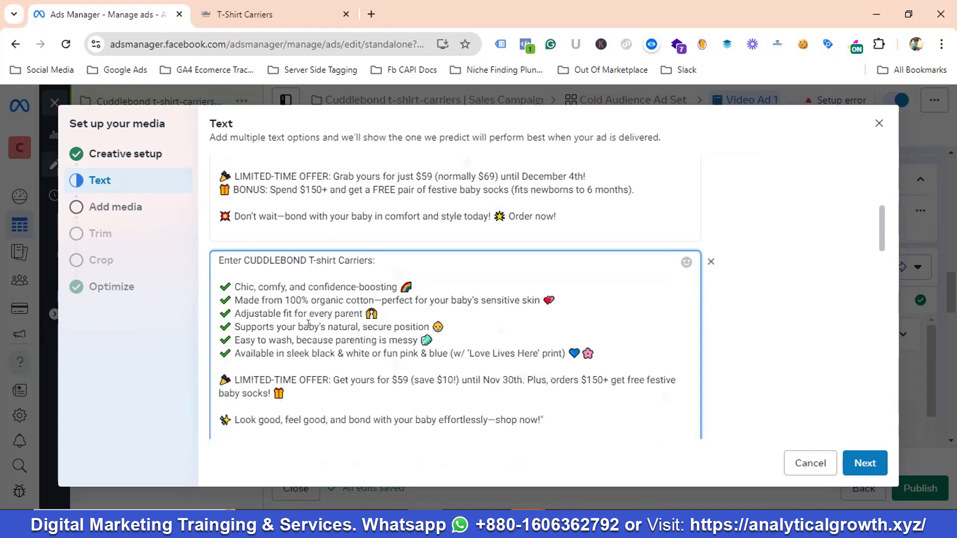
- Copy the full New Version 4 text from the FB Ads Copy document into the fourth primary text field in Ads Manager
key("alt+Tab")
left_click_drag(278, 216, 487, 300)
scroll(487, 299, "down", 3)
left_click_drag(468, 313, 459, 314)
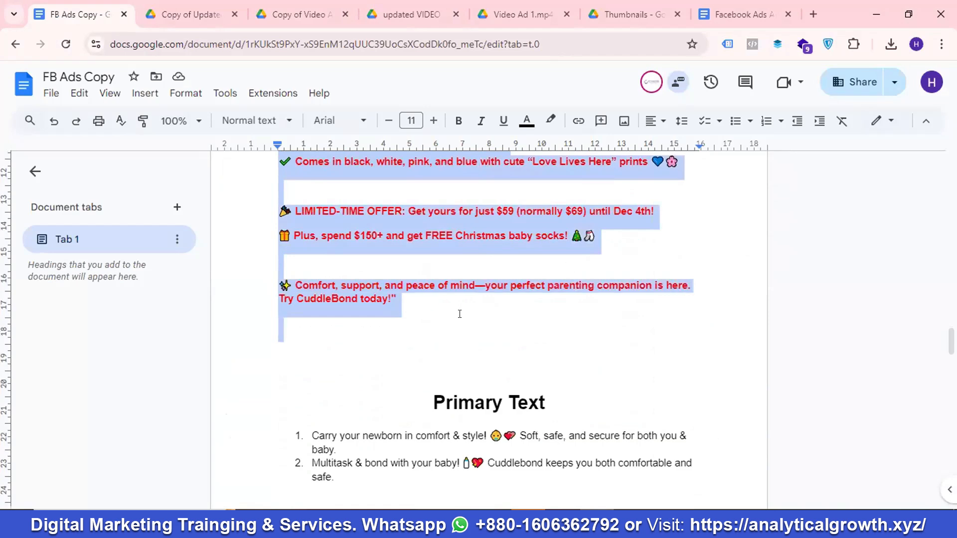
right_click(409, 235)
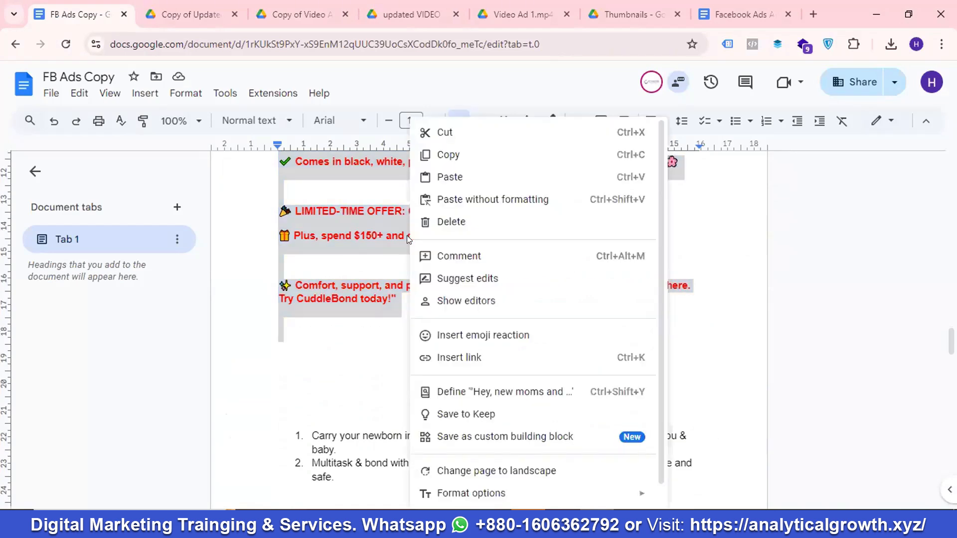
left_click(449, 152)
scroll(470, 199, "down", 2)
scroll(470, 199, "down", 2)
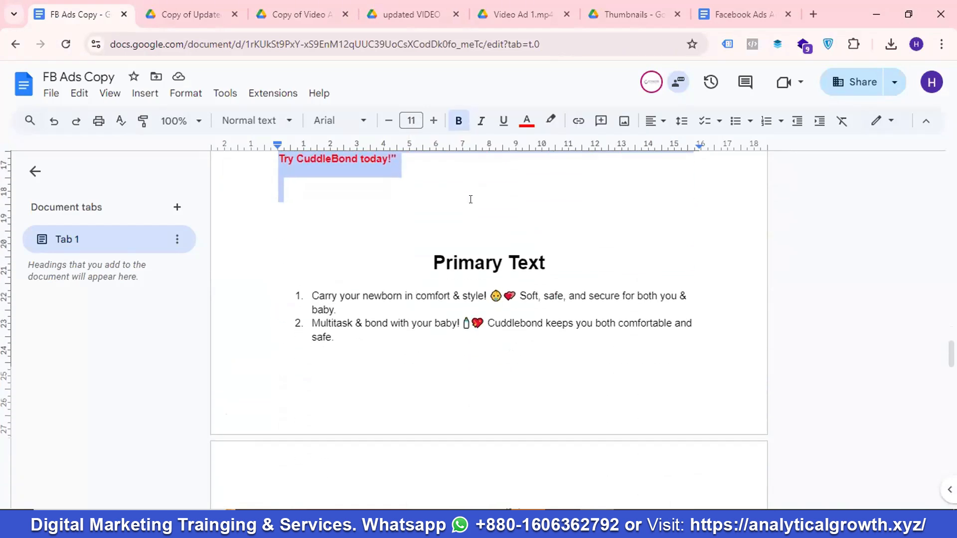
key("alt+Tab")
scroll(267, 330, "down", 5)
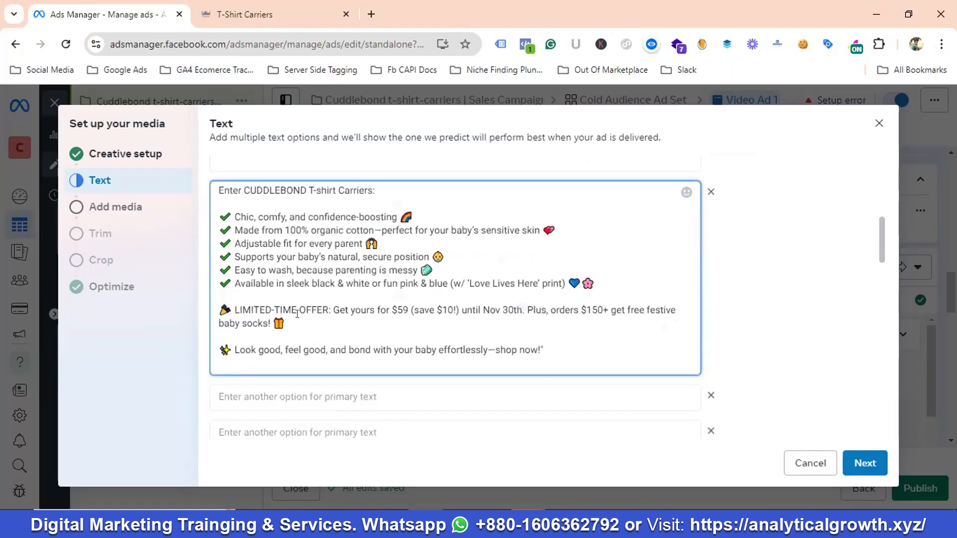
left_click(267, 329)
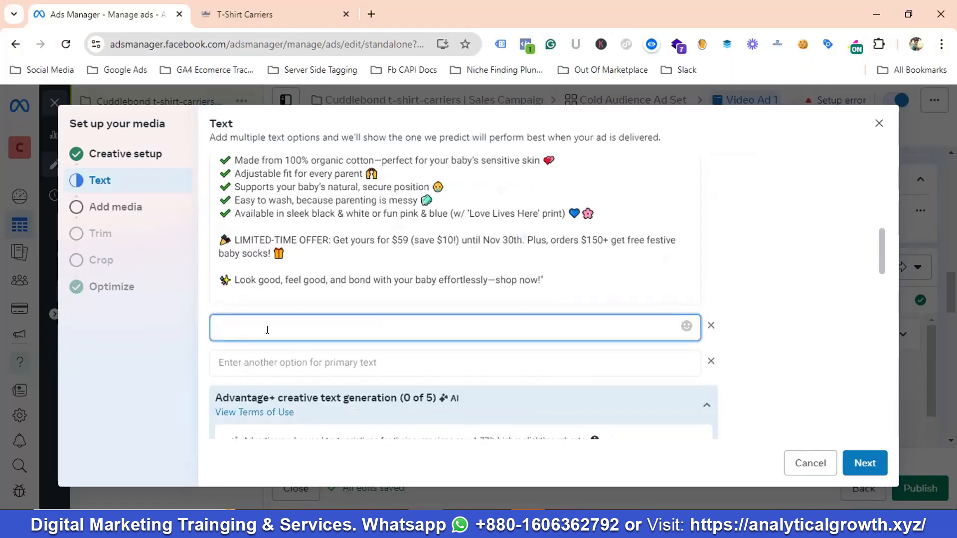
key("ctrl+v")
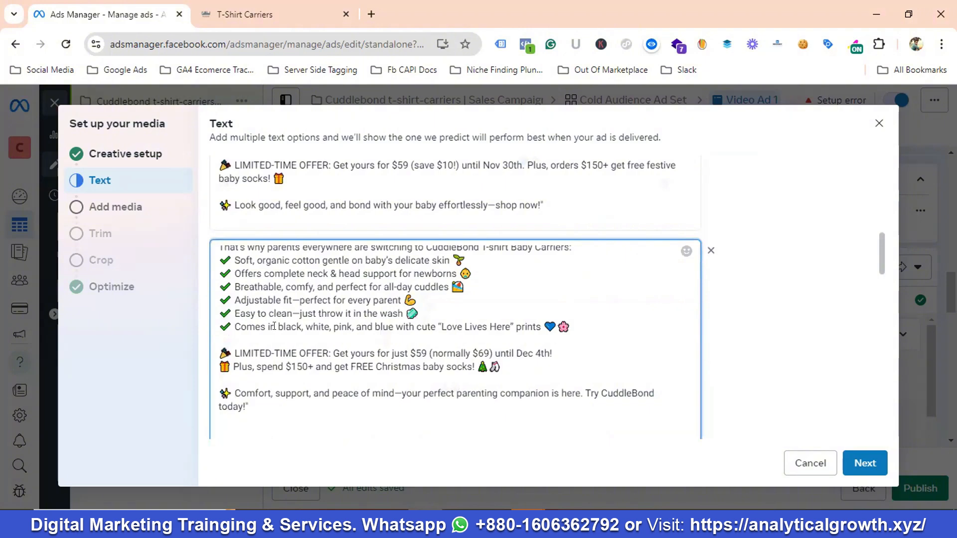
- Copy the "Carry your newborn in comfort & style!" item under Primary Text in FB Ads Copy into the fifth primary text field in Ads Manager
key("alt+Tab")
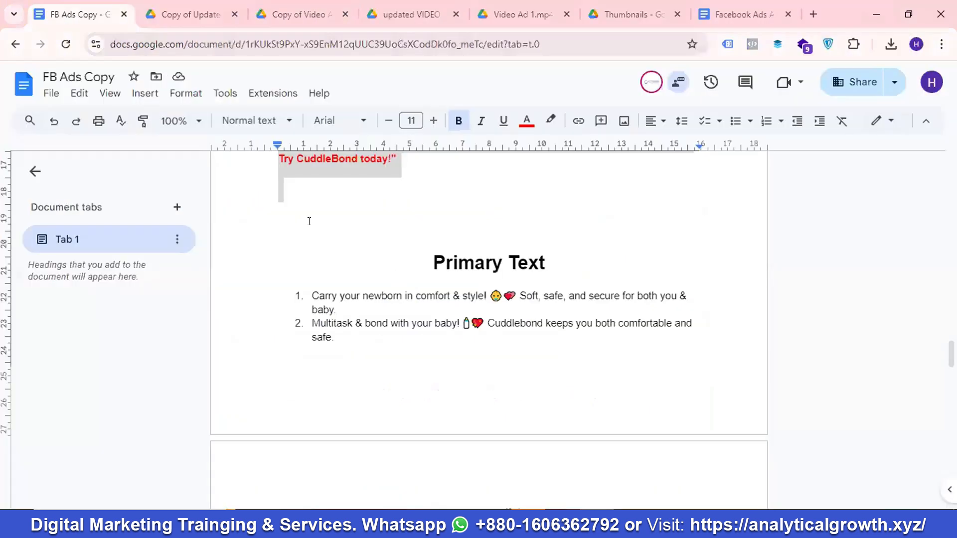
scroll(309, 221, "down", 2)
triple_click(321, 226)
right_click(345, 227)
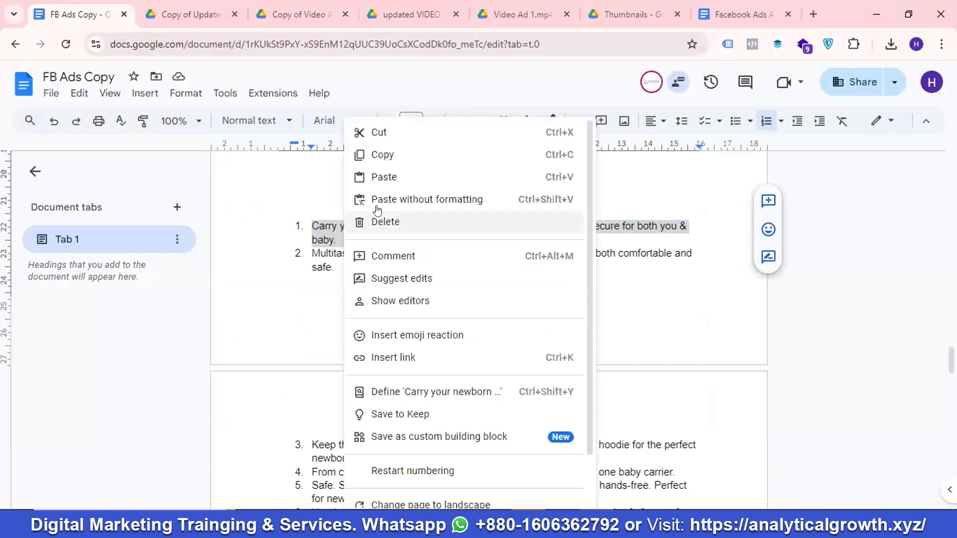
left_click(386, 156)
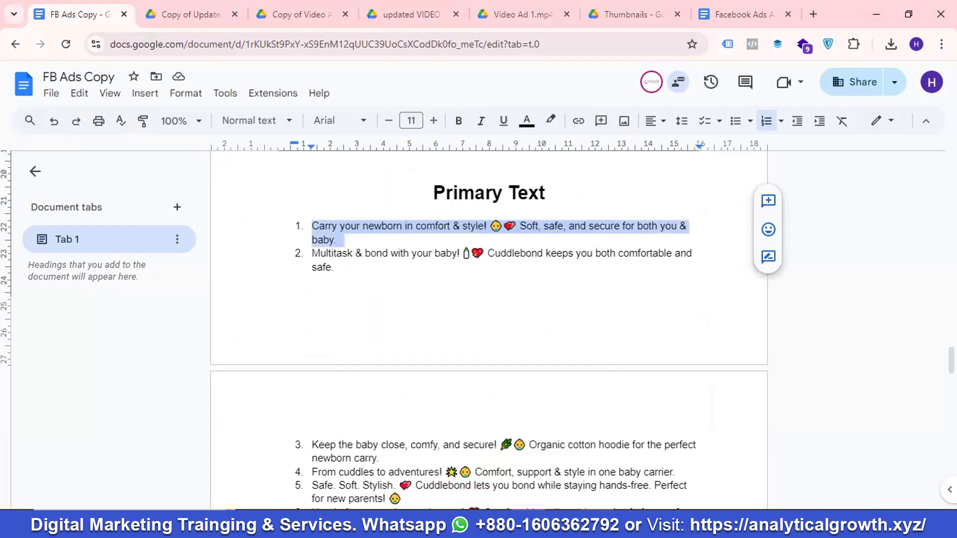
key("alt+Tab")
scroll(370, 433, "down", 2)
key("Tab")
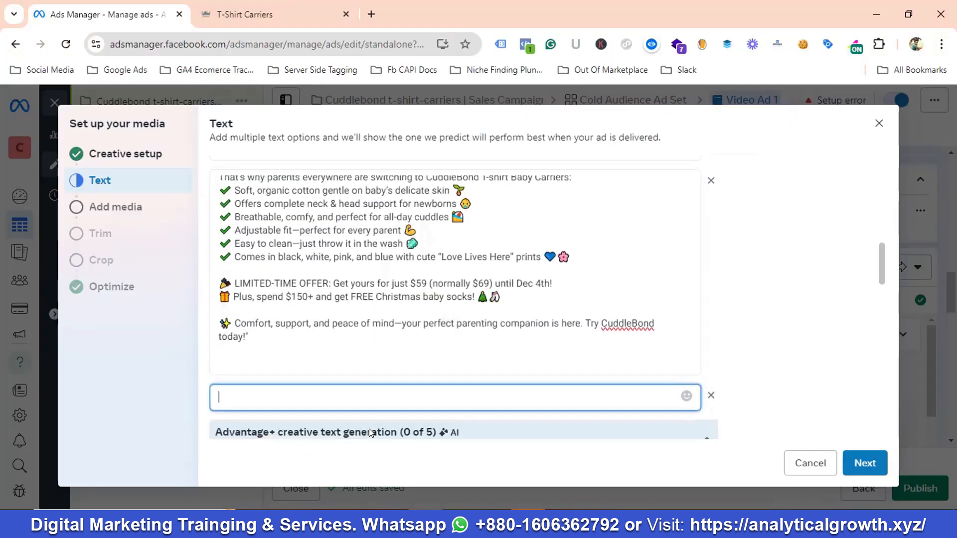
key("ctrl+v")
- Collapse the Advantage+ creative text generation suggestions below the primary text fields to reach the headline fields
scroll(369, 432, "down", 3)
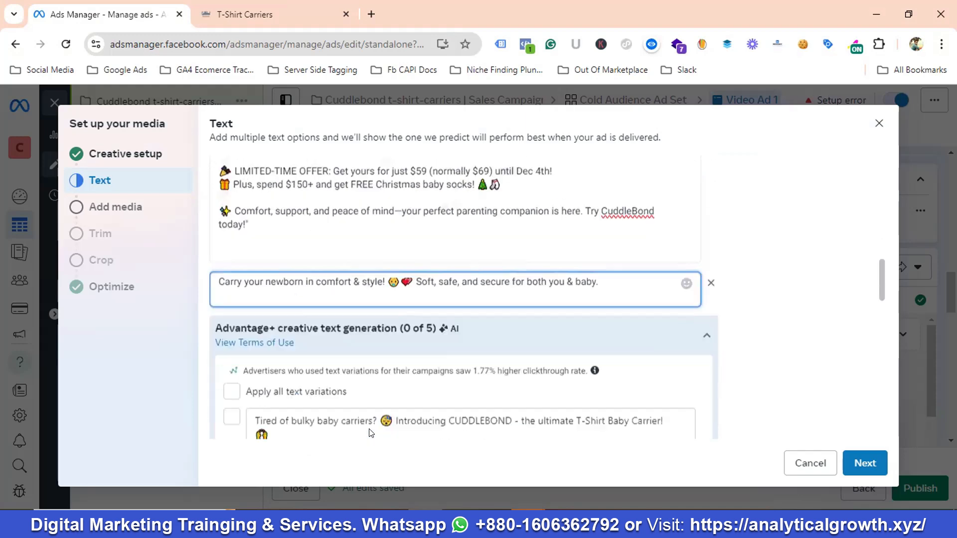
scroll(369, 431, "down", 2)
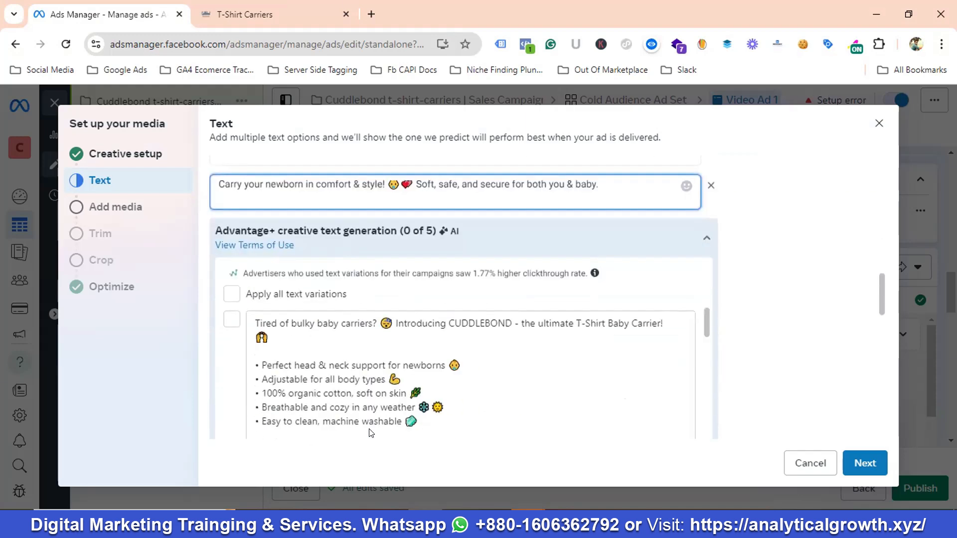
left_click(705, 243)
scroll(317, 324, "down", 2)
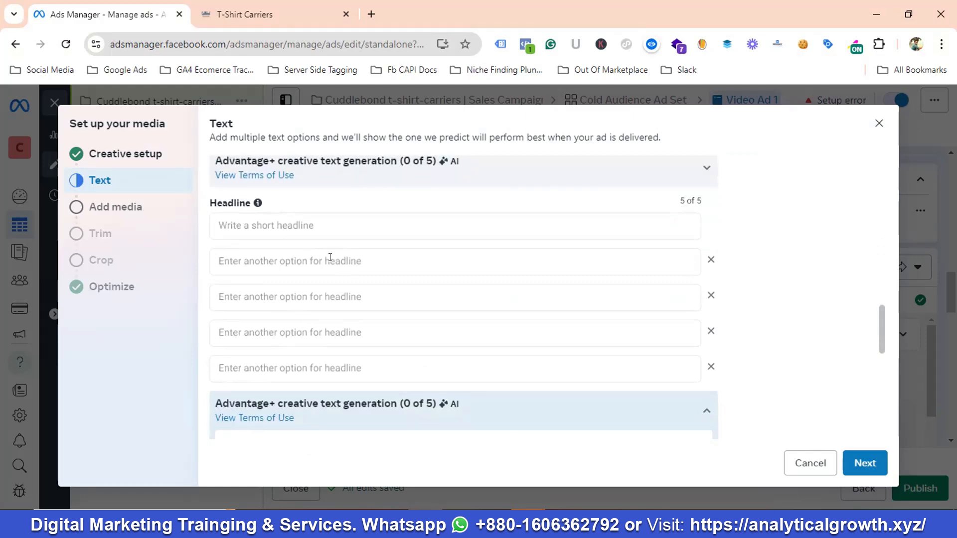
- Copy "Limited Stock: Snag Yours!" from the Headline list in FB Ads Copy into the first headline field in Ads Manager
key("alt+Tab")
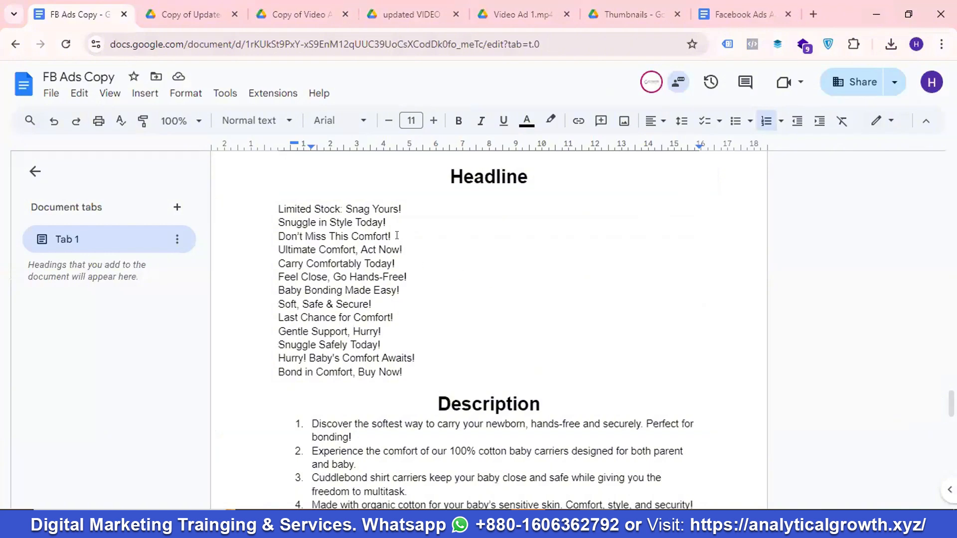
left_click_drag(402, 209, 265, 203)
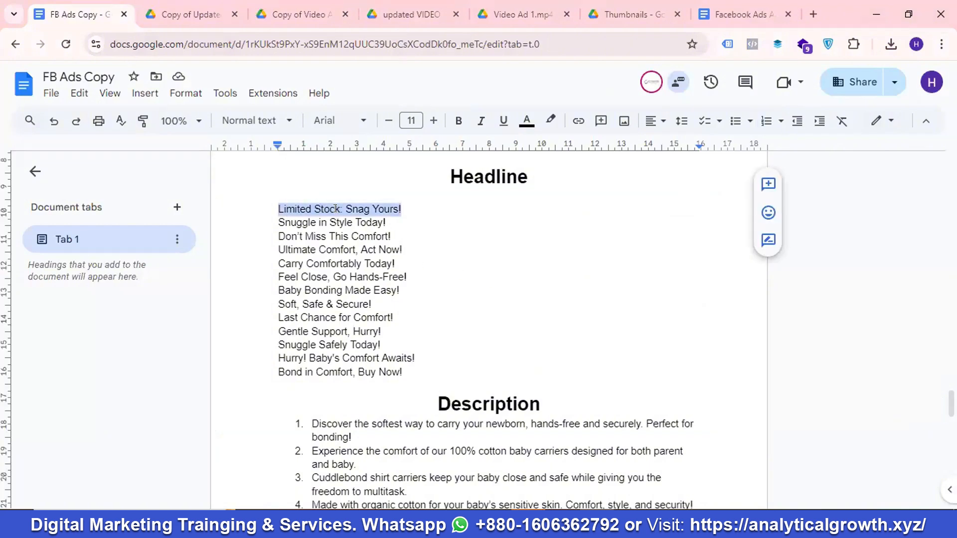
right_click(336, 209)
left_click(378, 154)
key("alt+Tab")
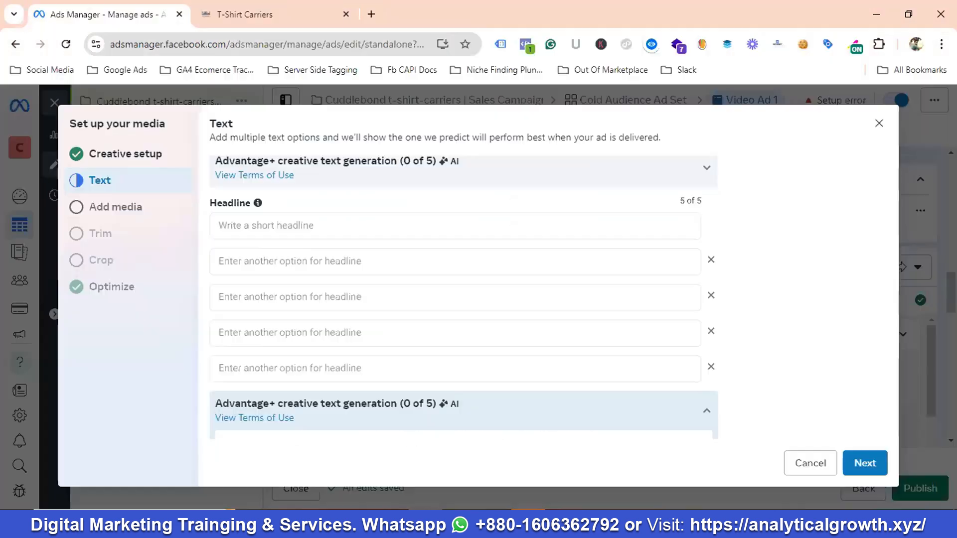
left_click(262, 224)
key("ctrl+v")
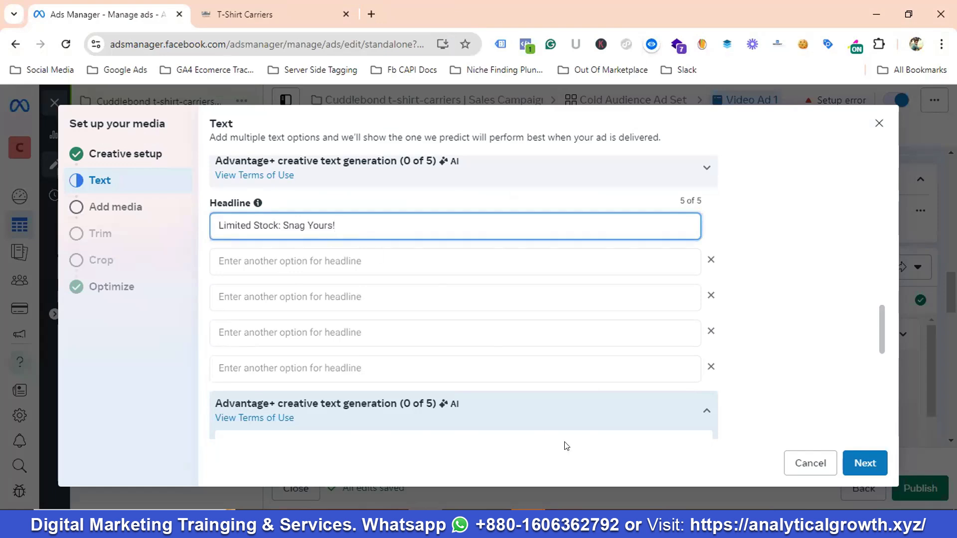
- Copy "Snuggle in Style Today!" from the Headline list in FB Ads Copy into the second headline field in Ads Manager
key("alt+Tab")
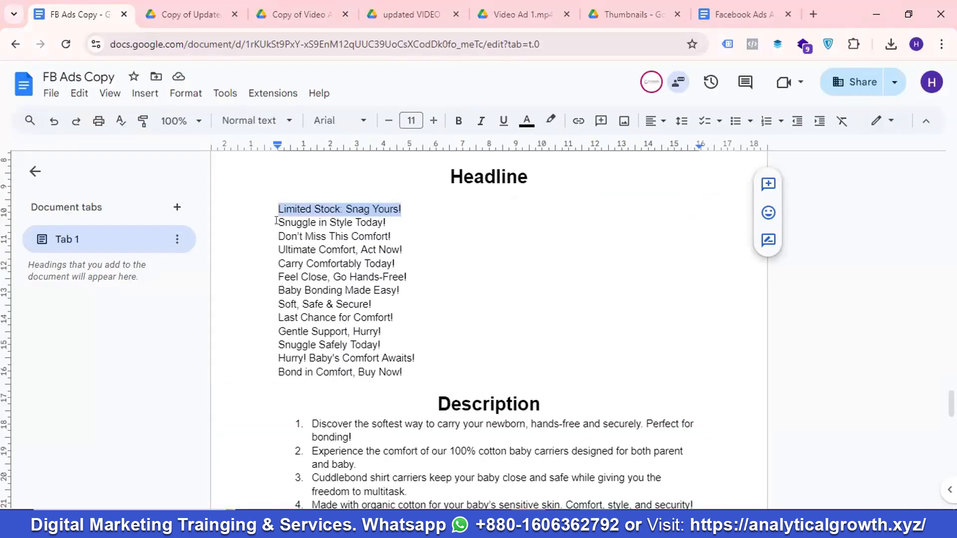
left_click_drag(277, 220, 393, 219)
right_click(363, 218)
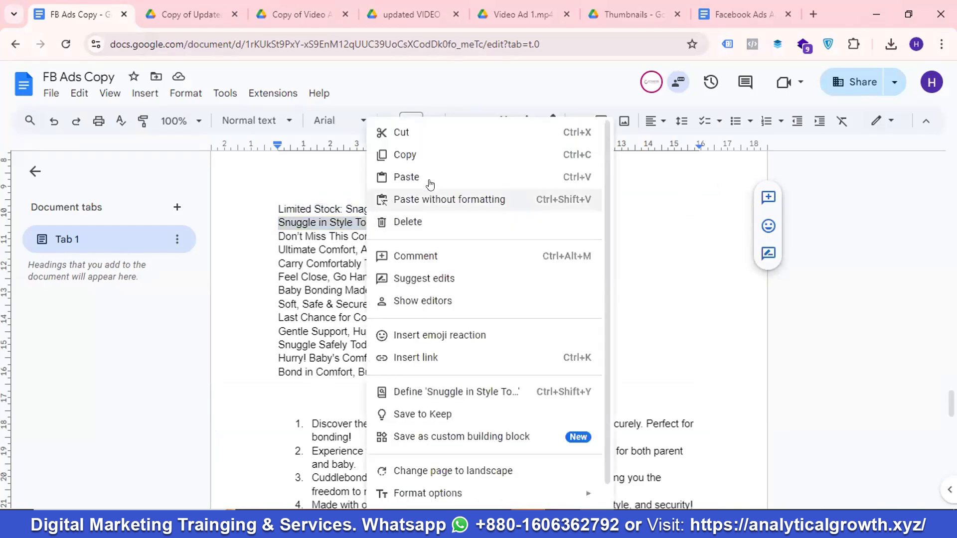
left_click(416, 155)
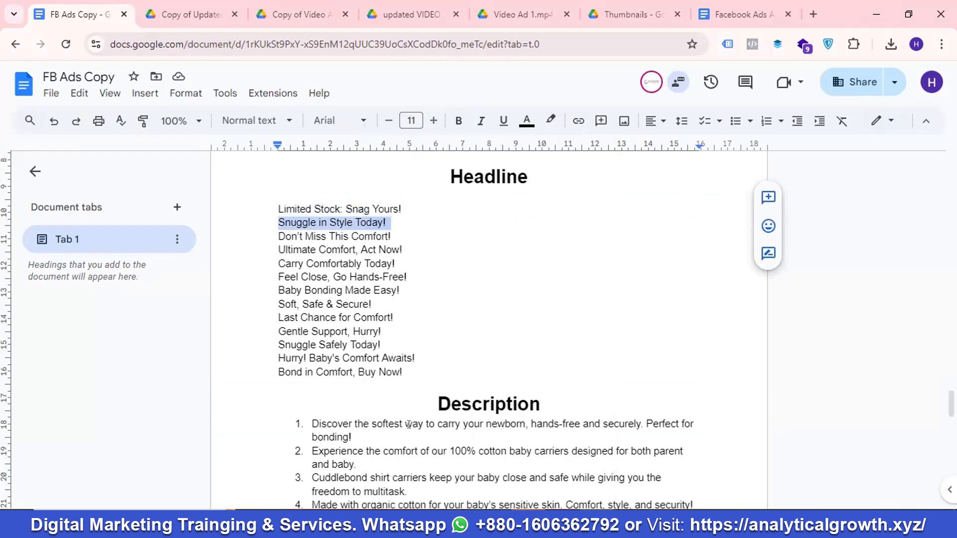
key("alt+Tab")
left_click(243, 256)
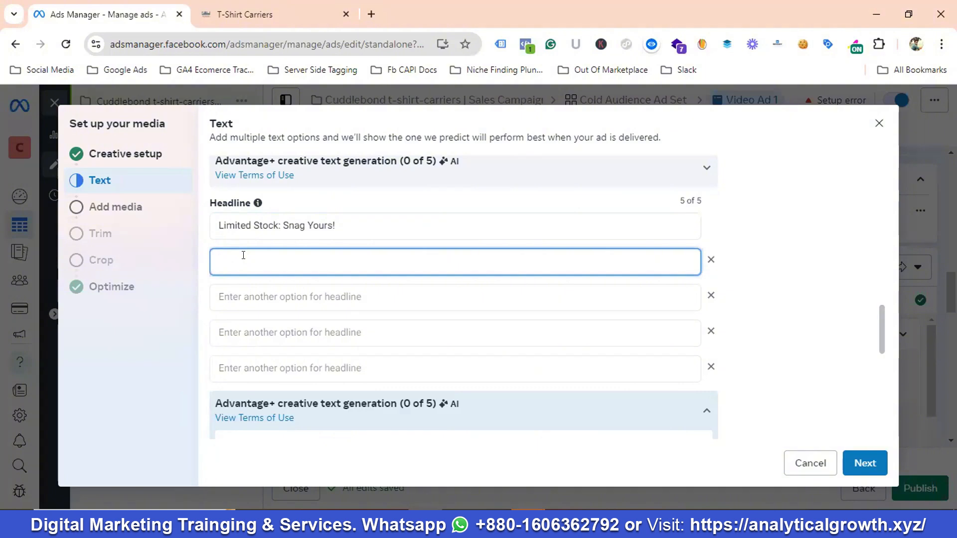
key("ctrl+v")
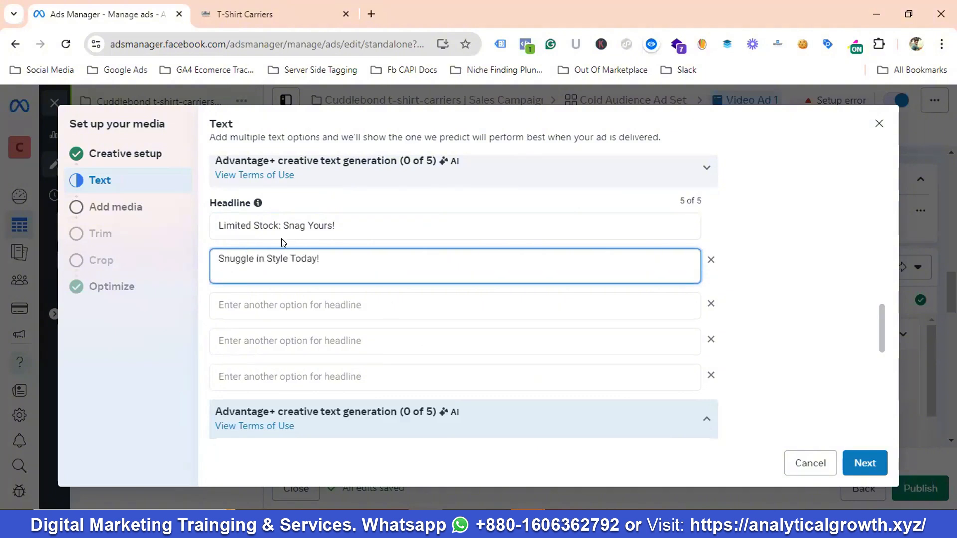
- Copy "Don't Miss This Comfort!" from the Headline list in FB Ads Copy into the third headline field in Ads Manager
key("alt+Tab")
left_click_drag(278, 236, 403, 233)
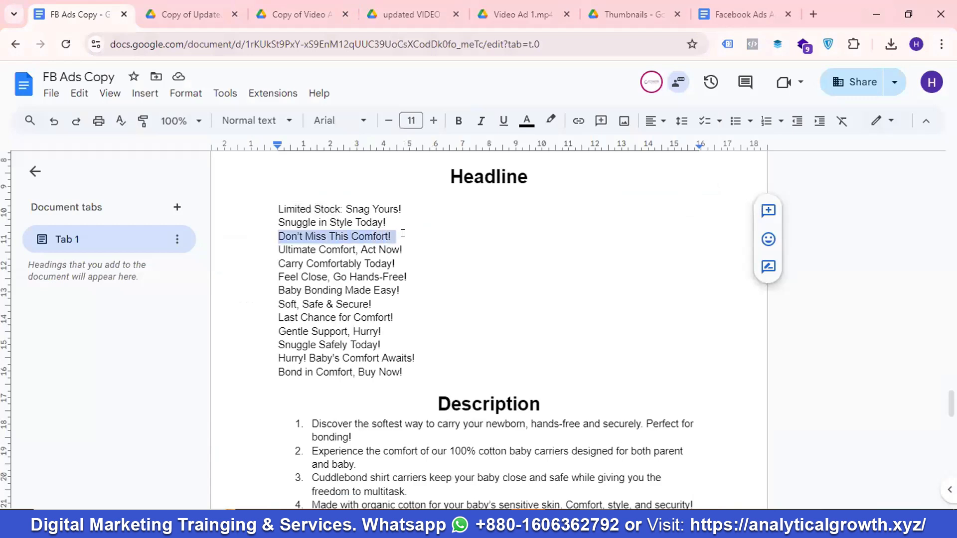
right_click(348, 235)
left_click(389, 153)
key("alt+Tab")
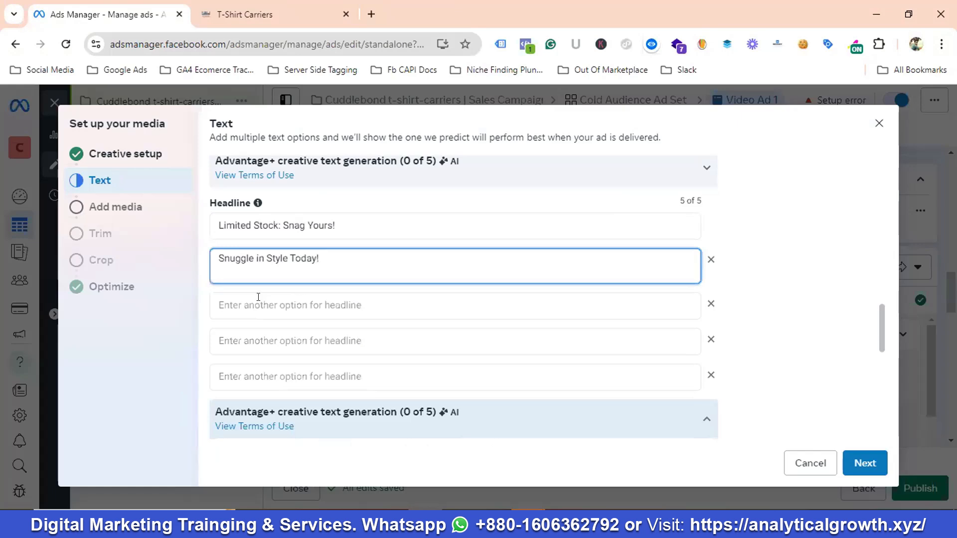
left_click(258, 298)
key("ctrl+v")
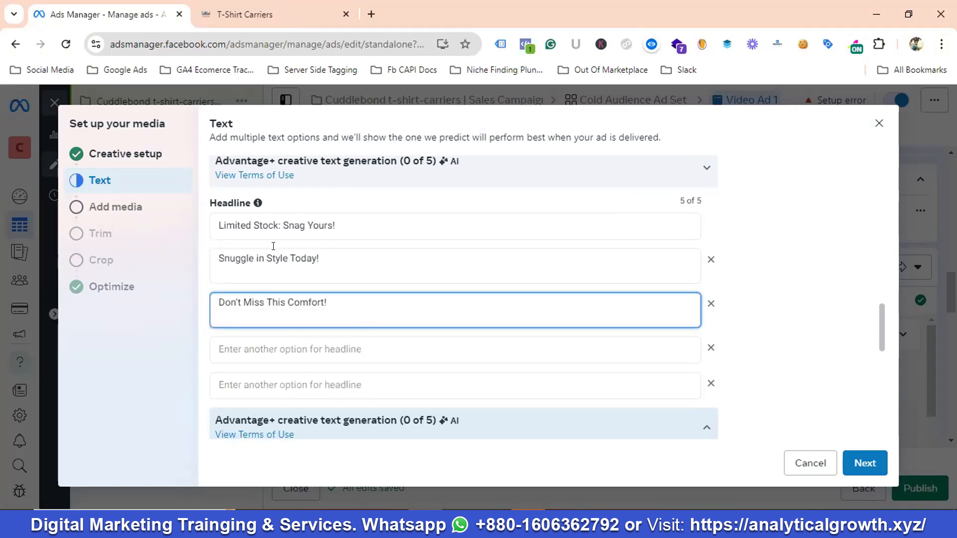
- Copy "Ultimate Comfort, Act Now!" from the Headline list in FB Ads Copy into the fourth headline field in Ads Manager
key("alt+Tab")
left_click_drag(277, 249, 409, 246)
right_click(381, 248)
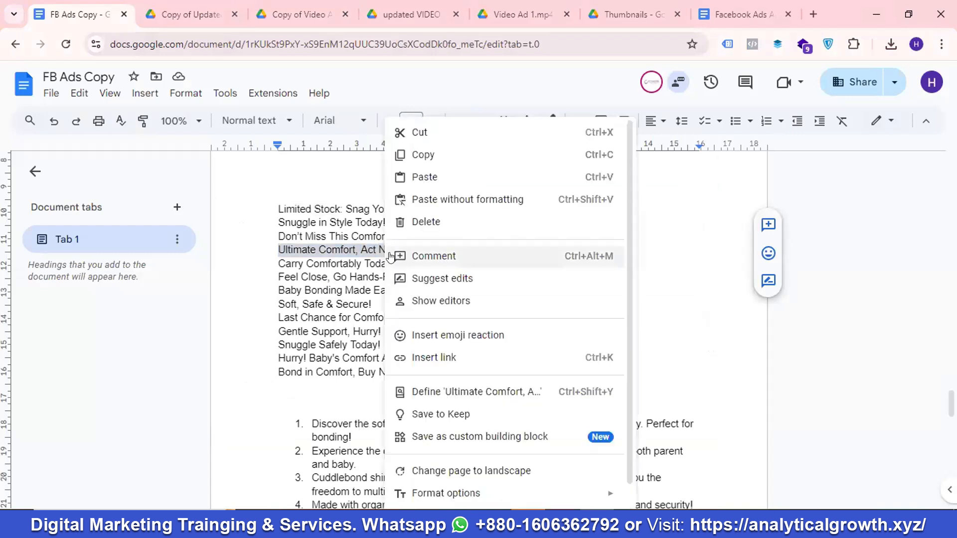
left_click(425, 153)
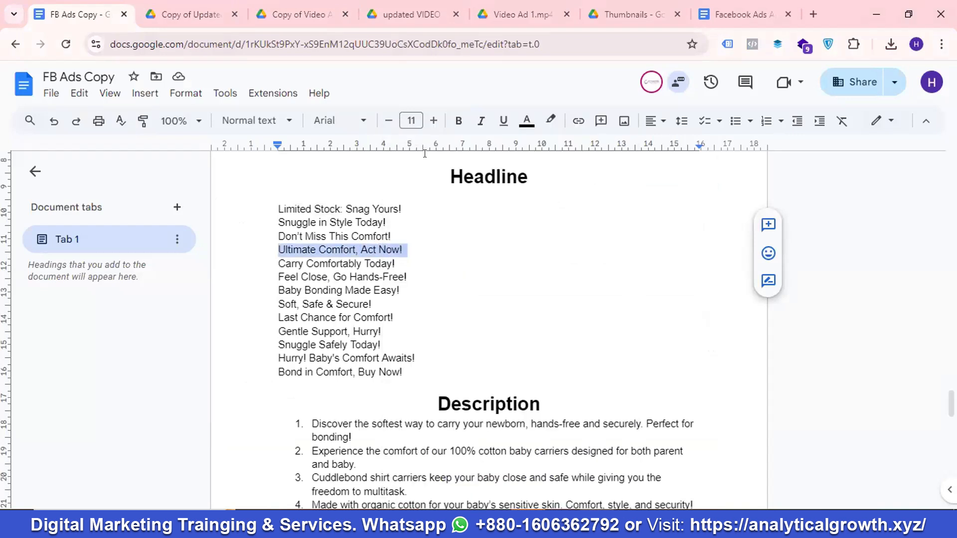
mouse_move(425, 528)
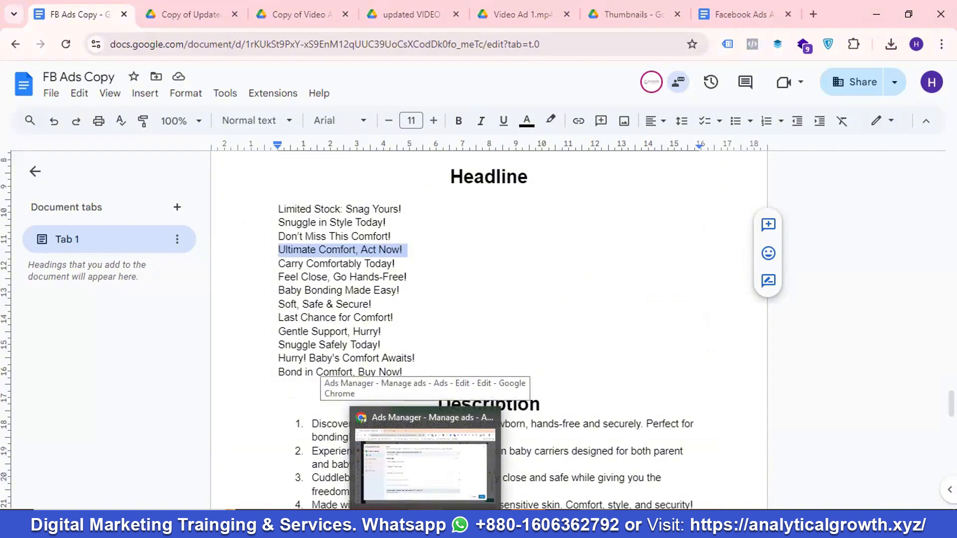
left_click(425, 527)
left_click(277, 344)
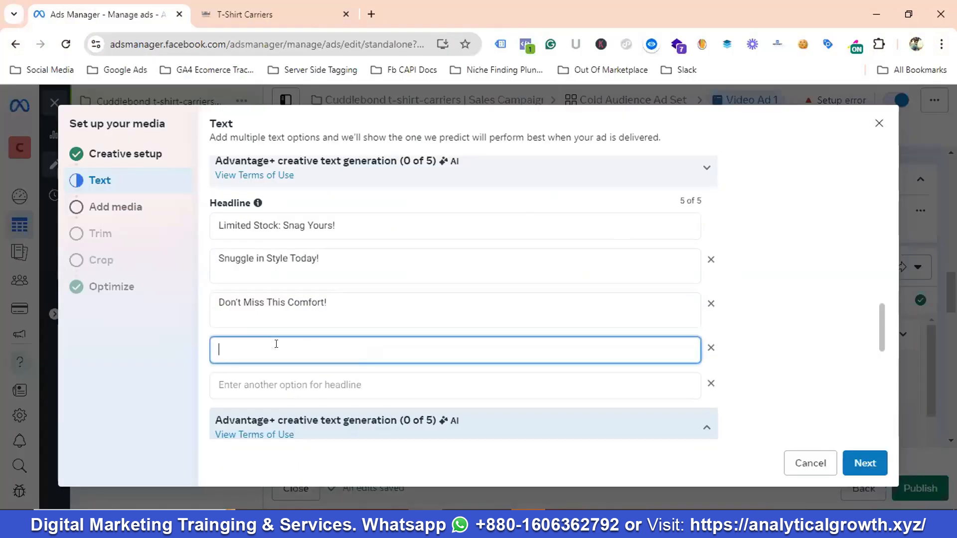
key("ctrl+v")
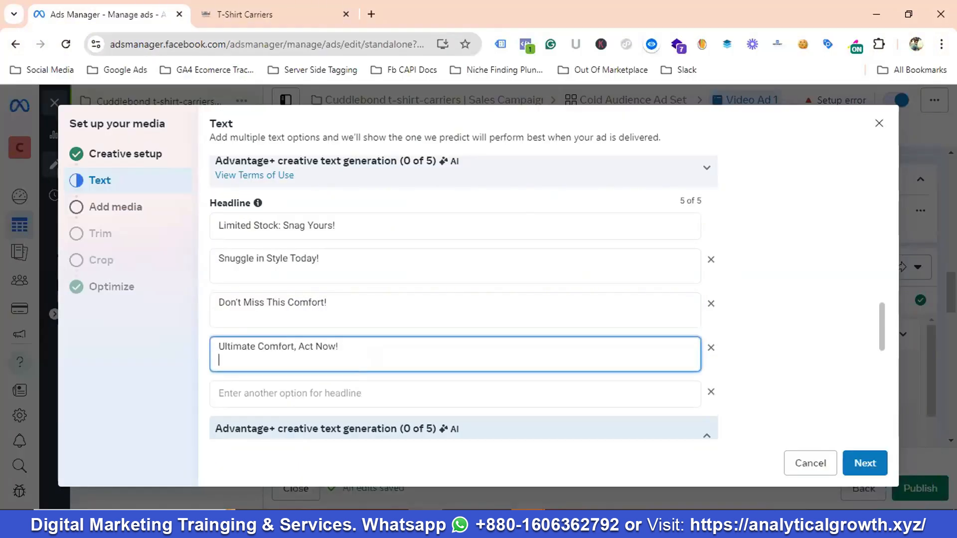
- Copy "Bond in Comfort, Buy Now!" from the FB Ads Copy document into the fifth headline option and collapse the headline's AI text suggestions
key("alt+Tab")
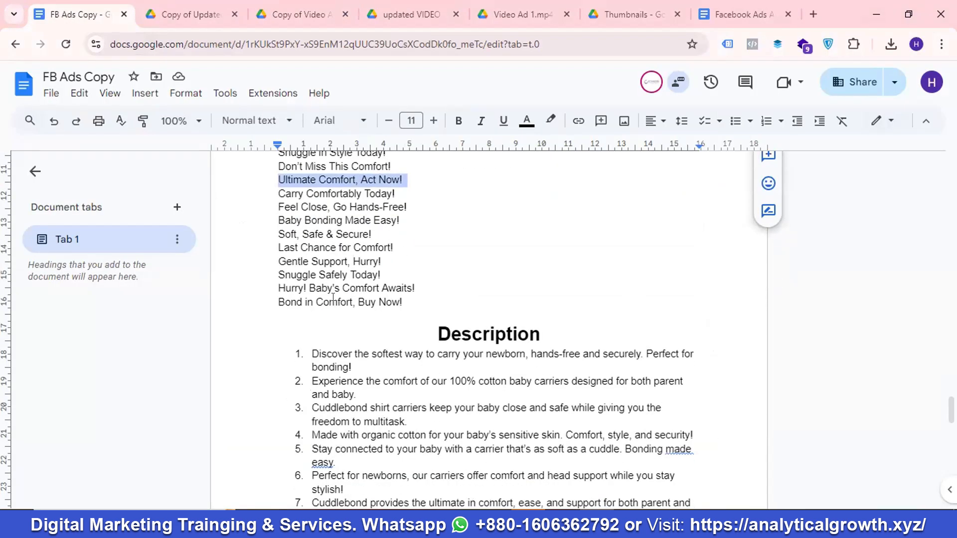
left_click_drag(278, 303, 406, 303)
right_click(378, 302)
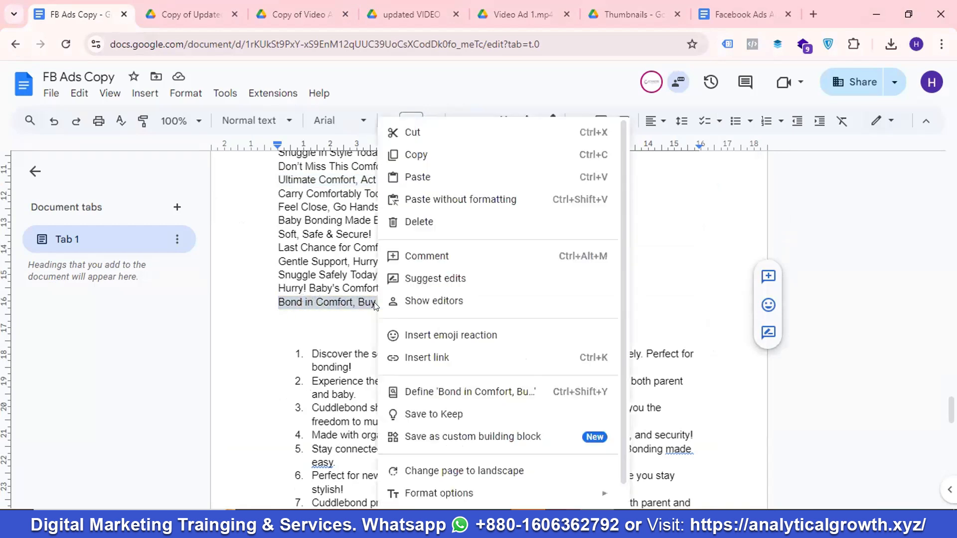
right_click(419, 151)
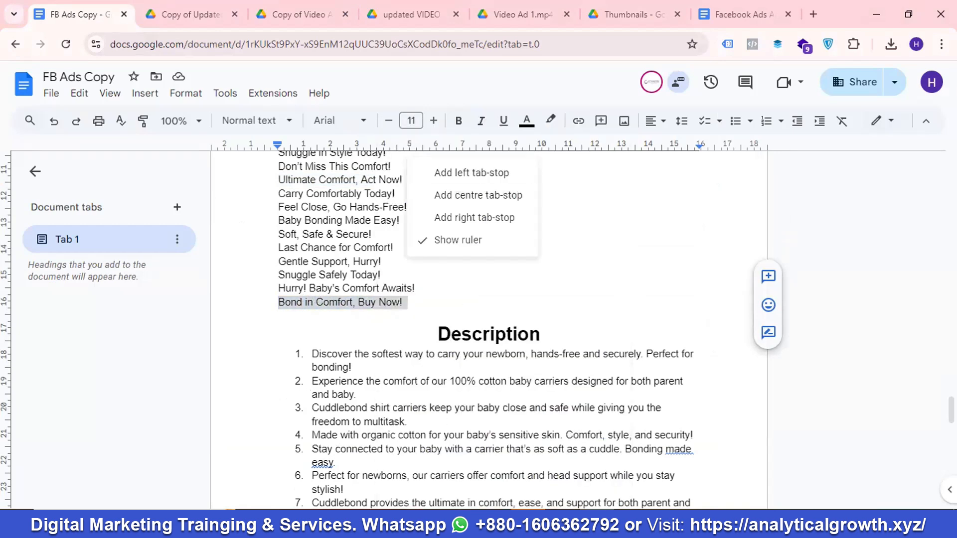
key("alt+Tab")
left_click(310, 394)
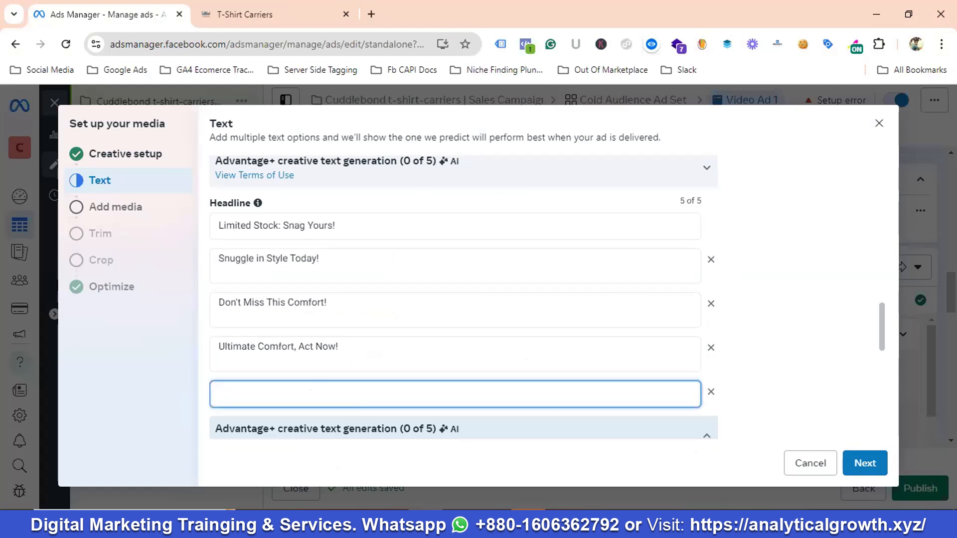
key("ctrl+v")
scroll(313, 343, "down", 4)
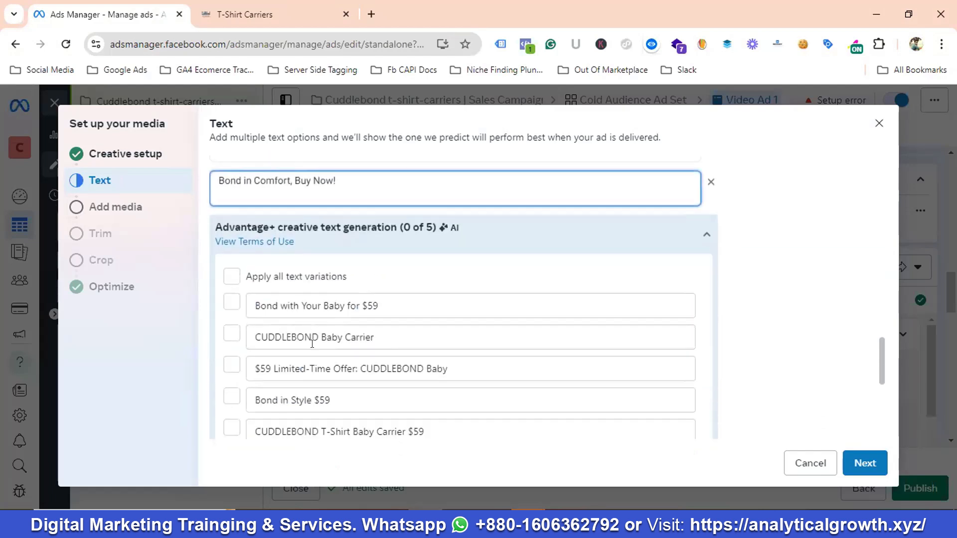
left_click(705, 235)
- Copy "Discover the softest way to carry your newborn, hands-free and securely. Perfect for bonding!" from the FB Ads Copy document into the first description option
scroll(364, 310, "down", 2)
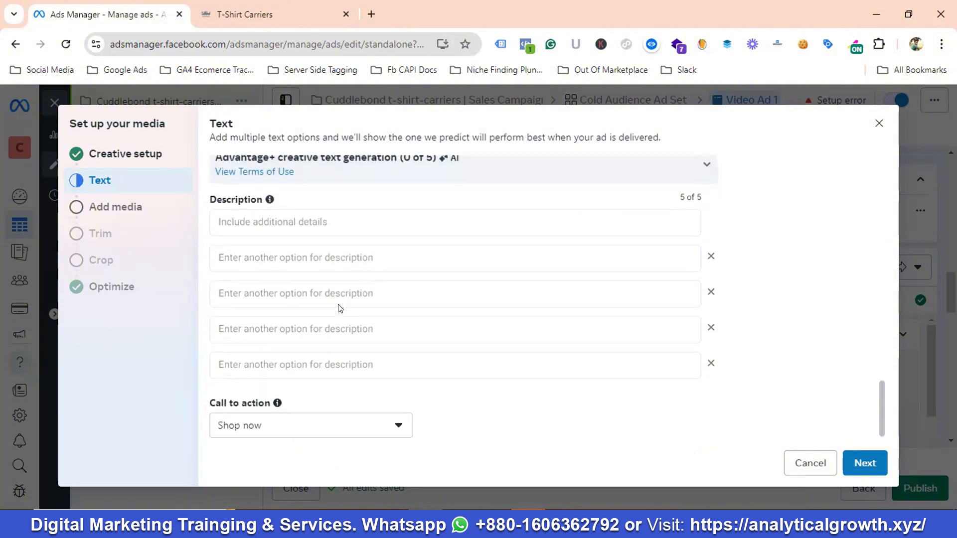
key("alt+Tab")
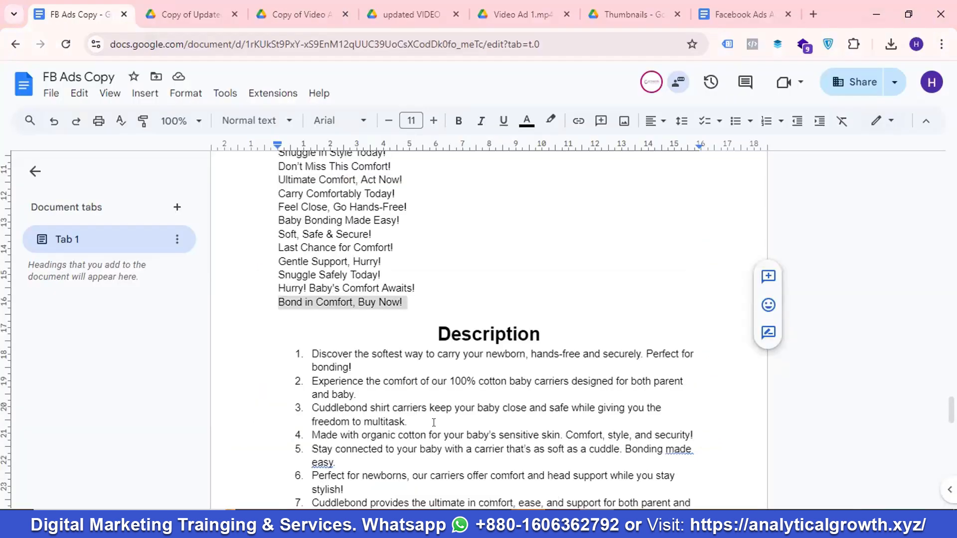
scroll(341, 248, "down", 3)
left_click_drag(312, 214, 352, 228)
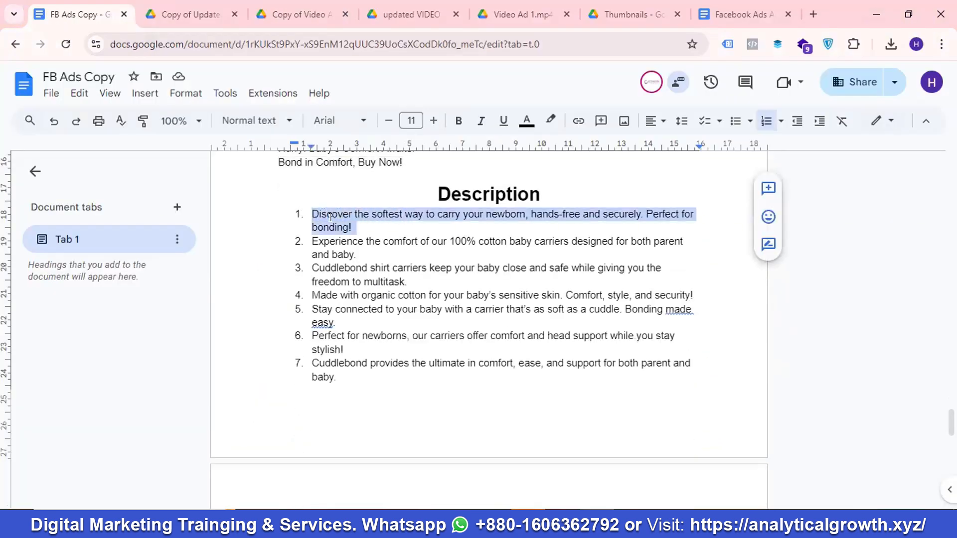
right_click(333, 222)
left_click(352, 155)
key("alt+Tab")
left_click(255, 219)
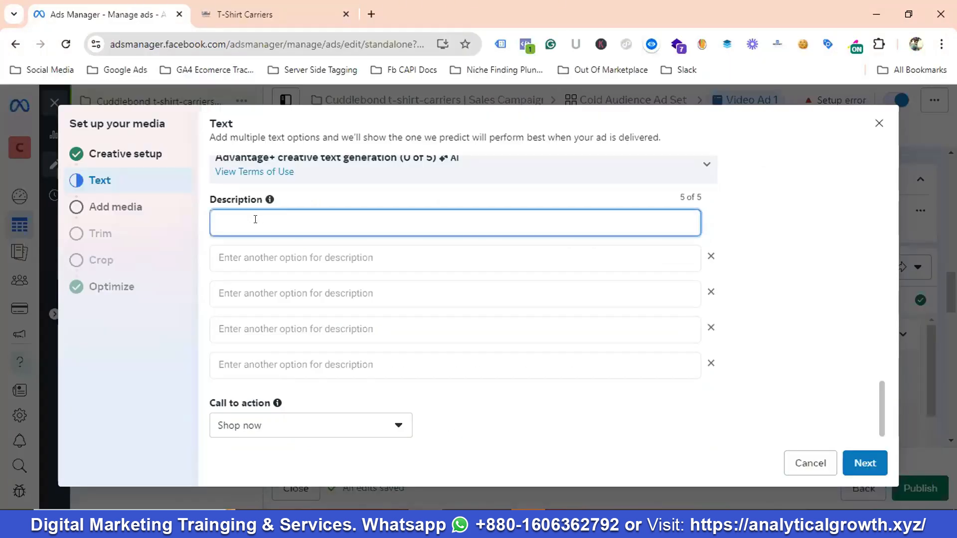
key("ctrl+v")
- Copy "Experience the comfort of our 100% cotton baby carriers designed for both parent and baby." from the FB Ads Copy document into the second description option
left_click(267, 264)
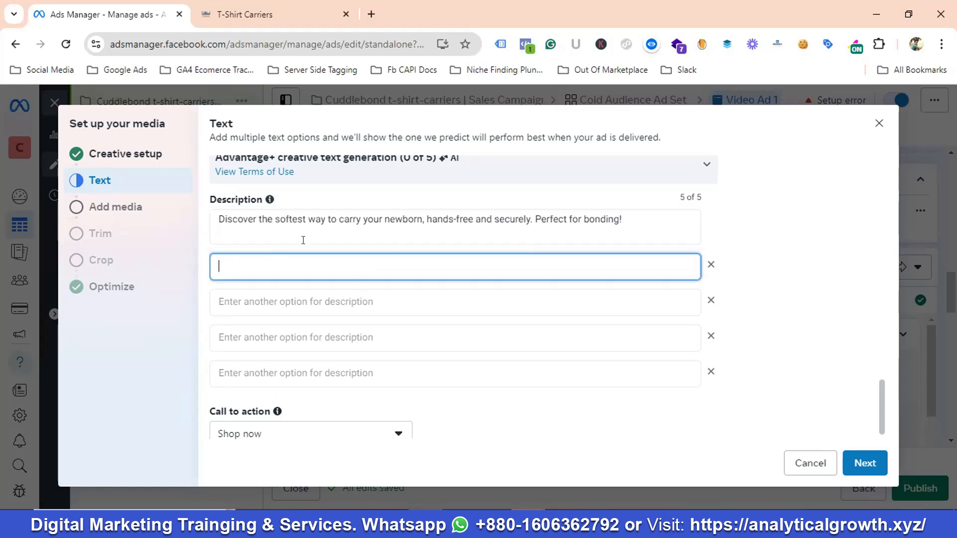
key("alt+Tab")
left_click_drag(305, 241, 357, 254)
right_click(348, 253)
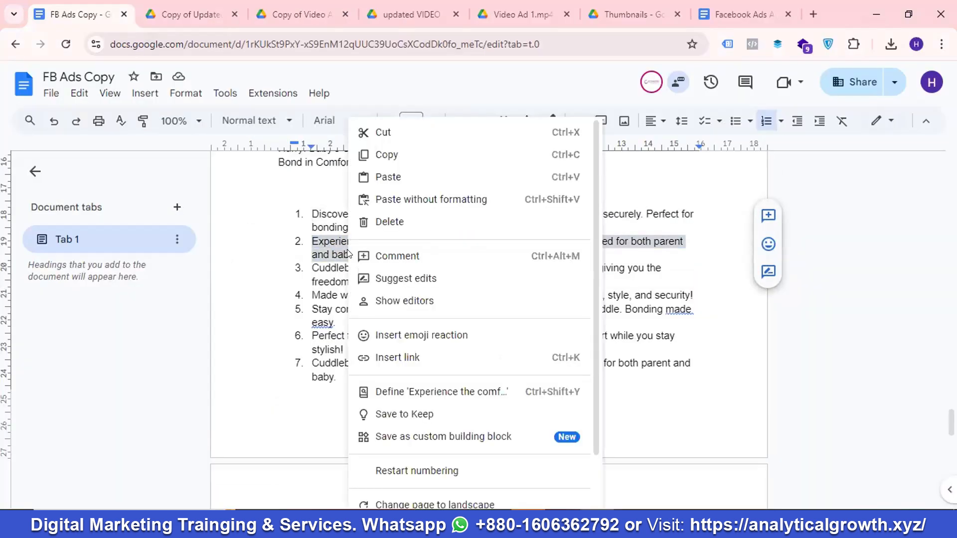
left_click(383, 155)
key("alt+Tab")
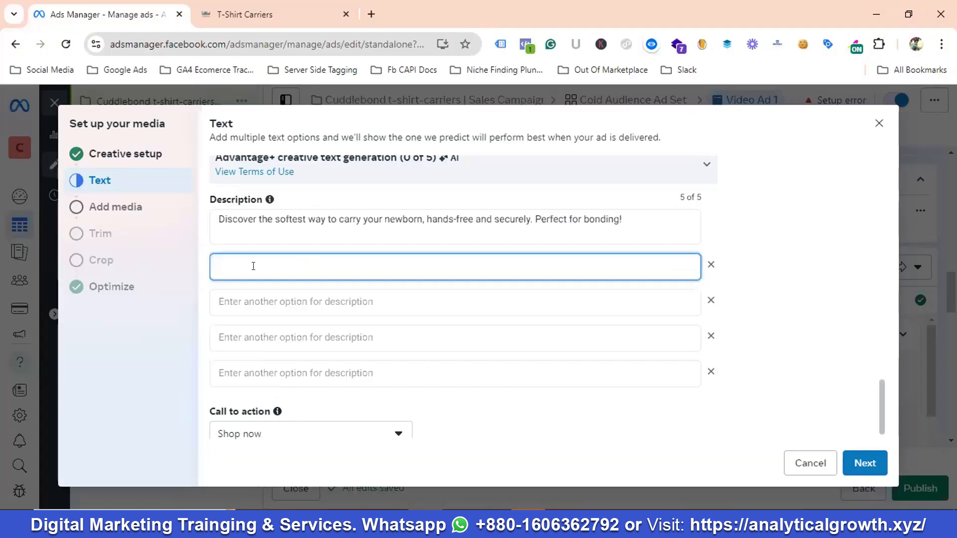
key("ctrl+v")
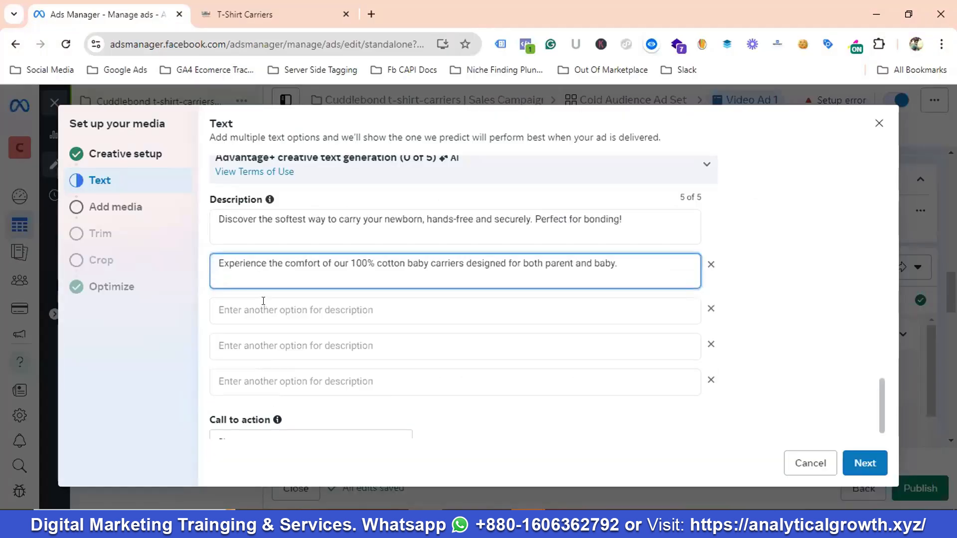
- Copy "Cuddlebond shirt carriers keep your baby close and safe while giving you the freedom to multitask." from FB Ads Copy into the third description option
left_click(263, 301)
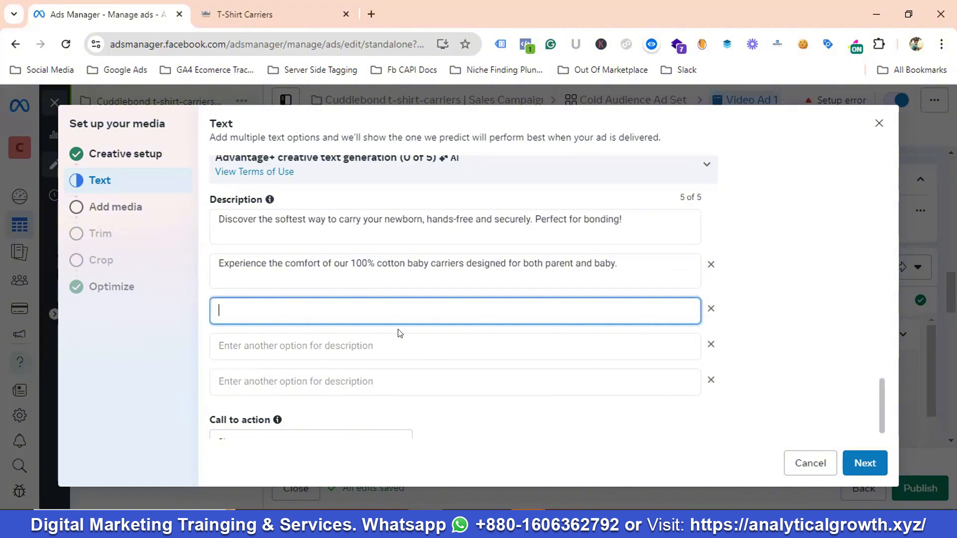
key("alt+Tab")
left_click_drag(312, 268, 406, 280)
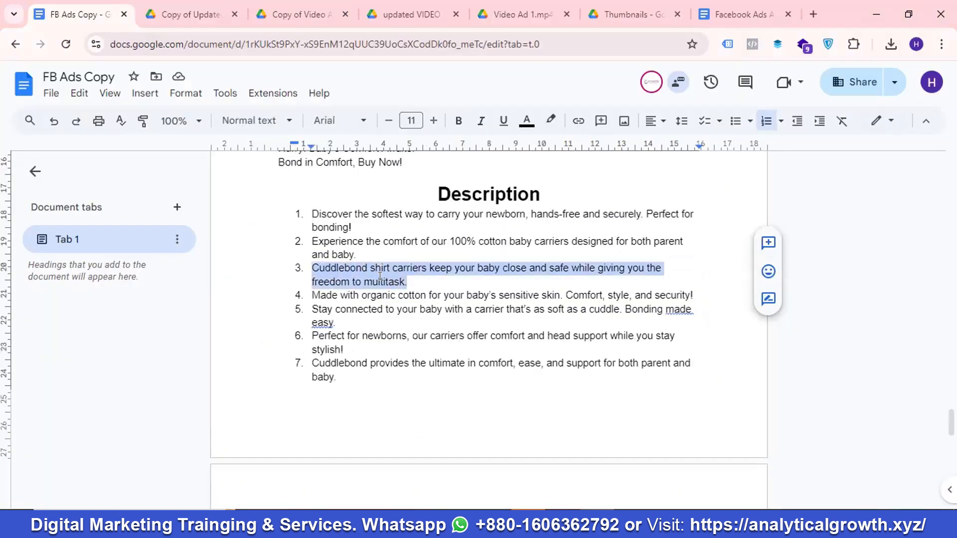
right_click(385, 278)
left_click(417, 154)
key("alt+Tab")
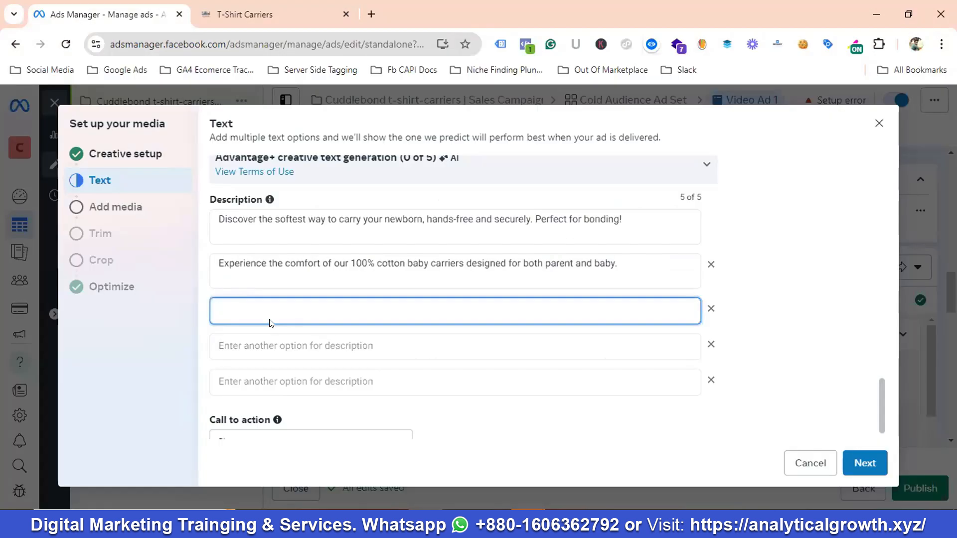
key("ctrl+v")
- Copy "Stay connected to your baby with a carrier that's as soft as a cuddle. Bonding made easy." from FB Ads Copy into the fourth description option
left_click(269, 343)
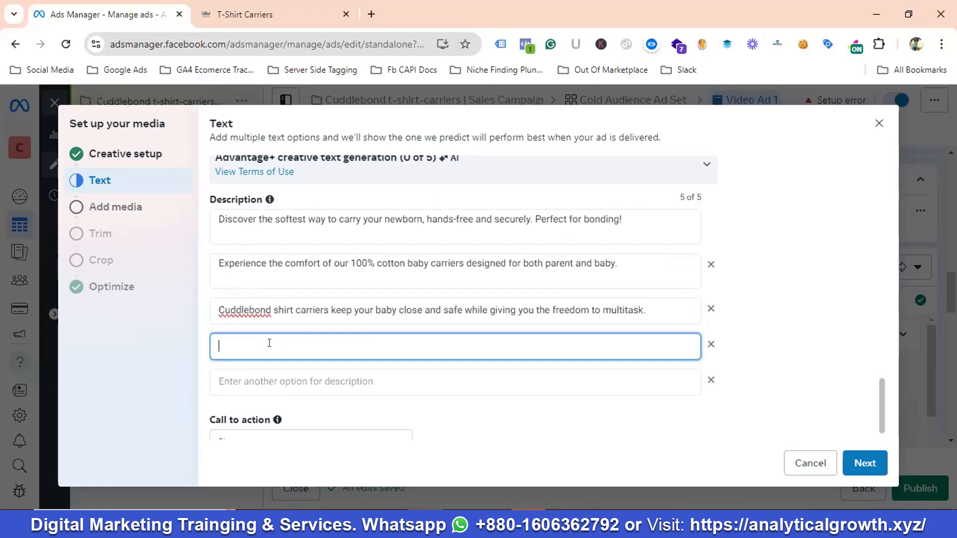
key("alt+Tab")
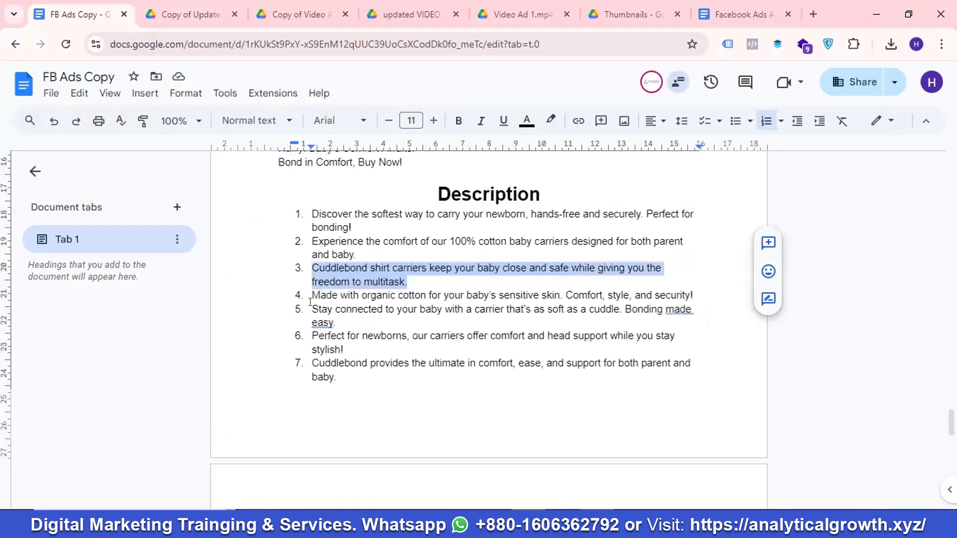
left_click_drag(312, 310, 342, 324)
right_click(331, 301)
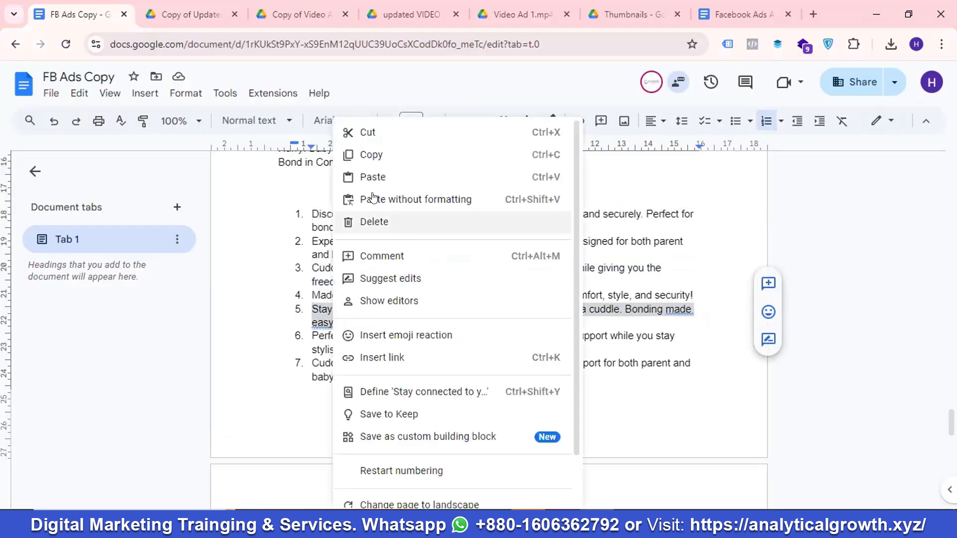
left_click(370, 154)
key("alt+Tab")
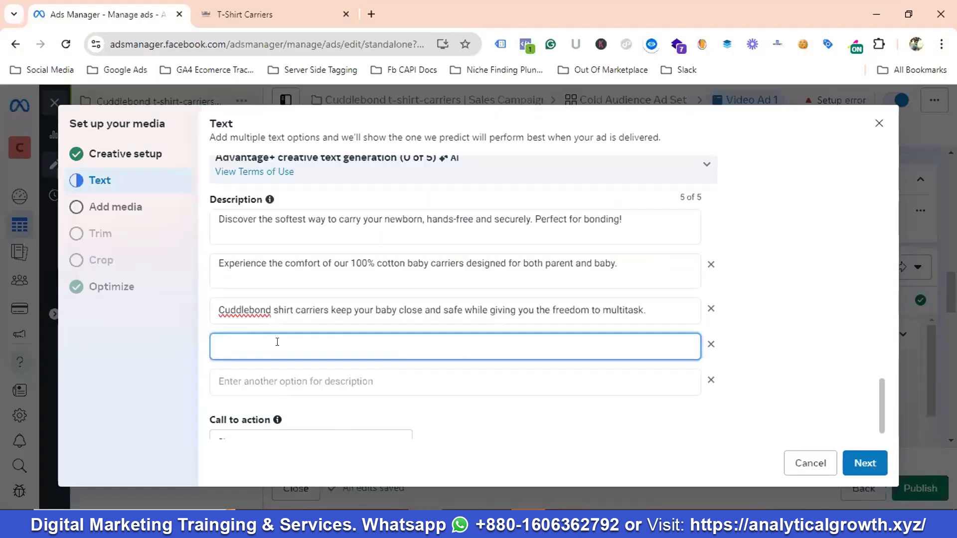
key("ctrl+v")
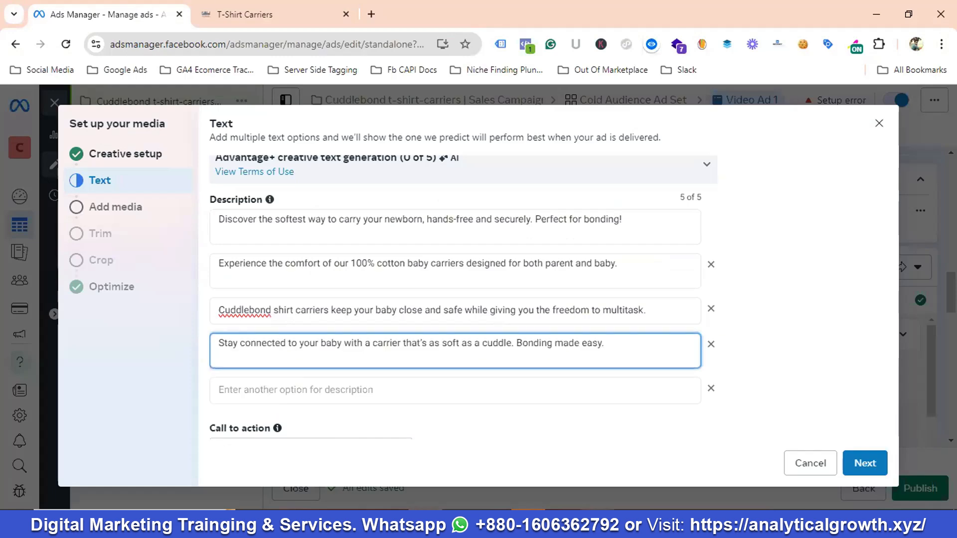
- Copy "Cuddlebond provides the ultimate in comfort, ease, and support for both parent and baby." from the FB Ads Copy document into the fifth description option
key("alt+Tab")
triple_click(422, 423)
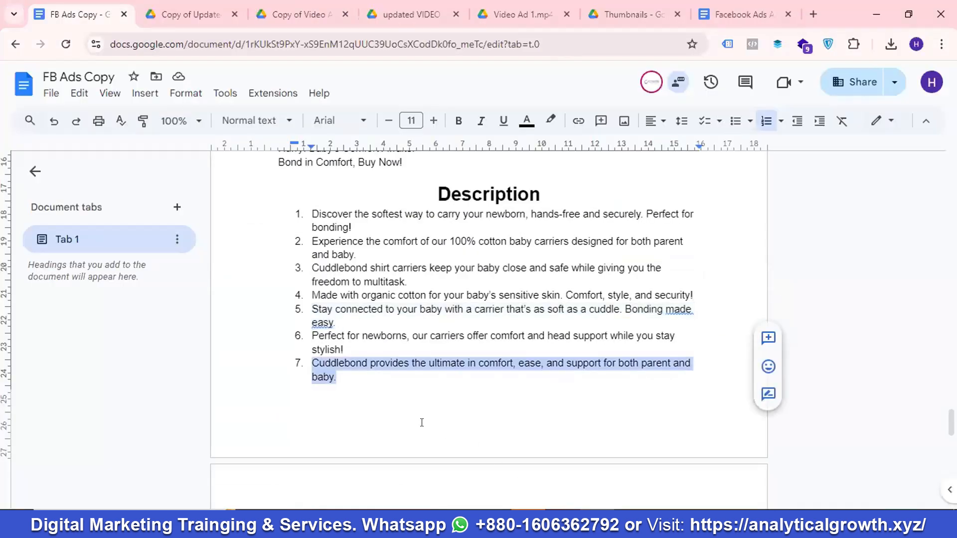
right_click(332, 369)
left_click(369, 155)
key("alt+Tab")
key("Tab")
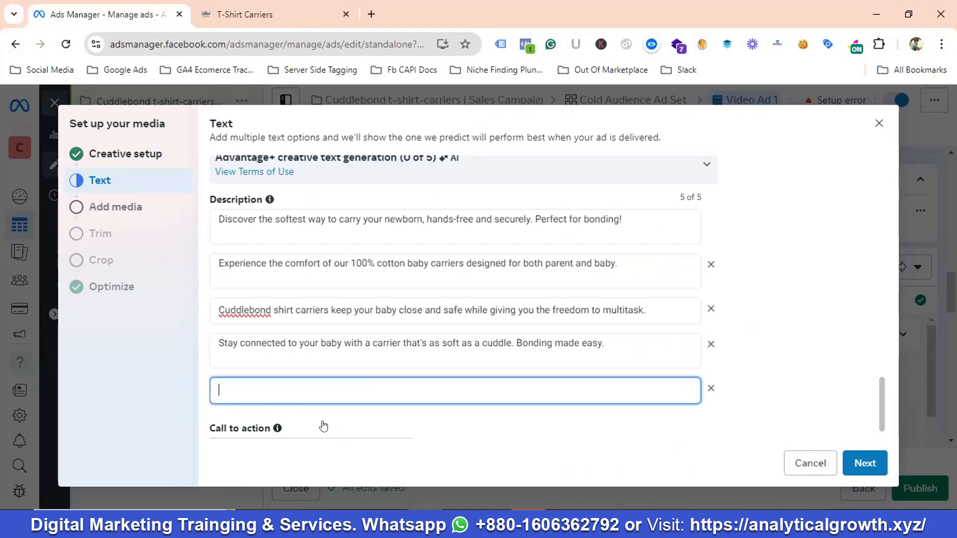
key("ctrl+v")
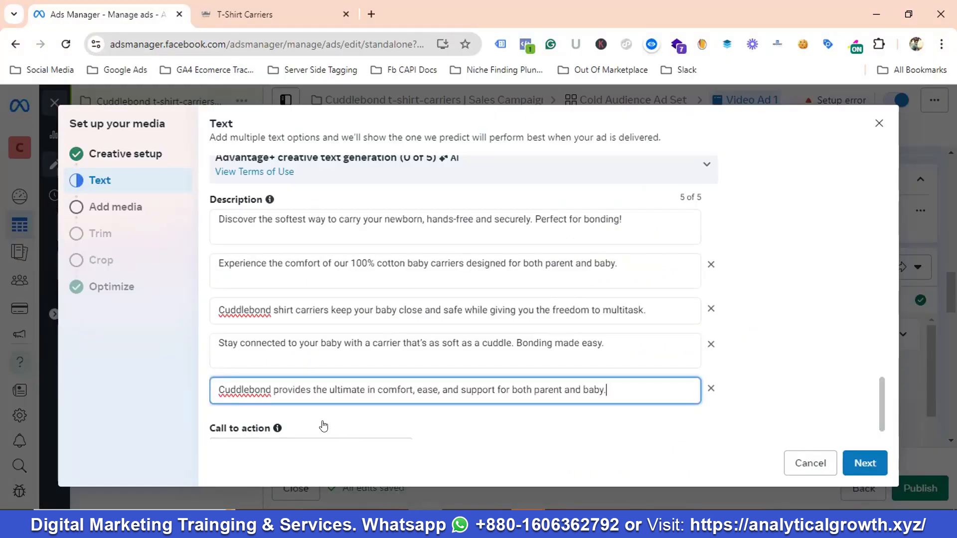
- Proceed from the ad text to the media selection and upload Video Ad 1.mp4 from the Downloads folder
scroll(323, 427, "down", 1)
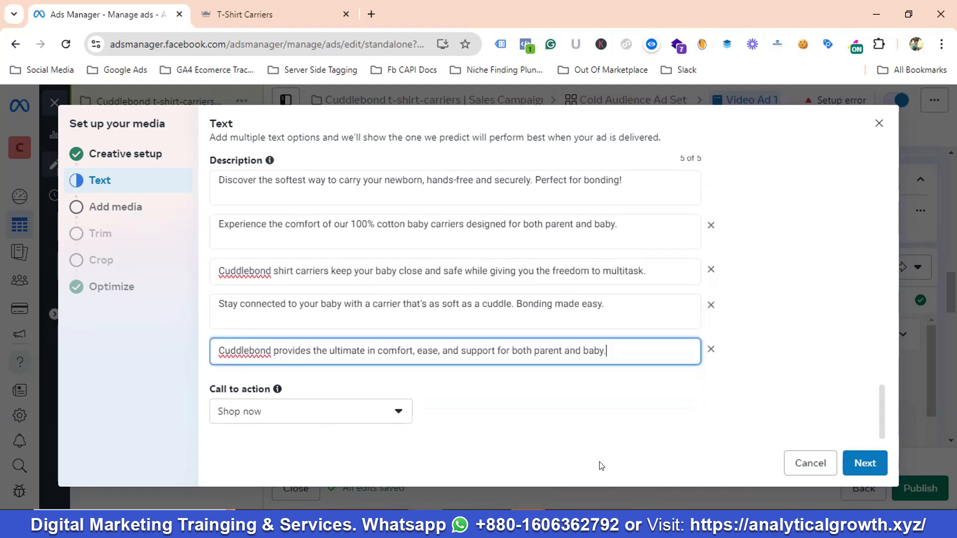
left_click(867, 465)
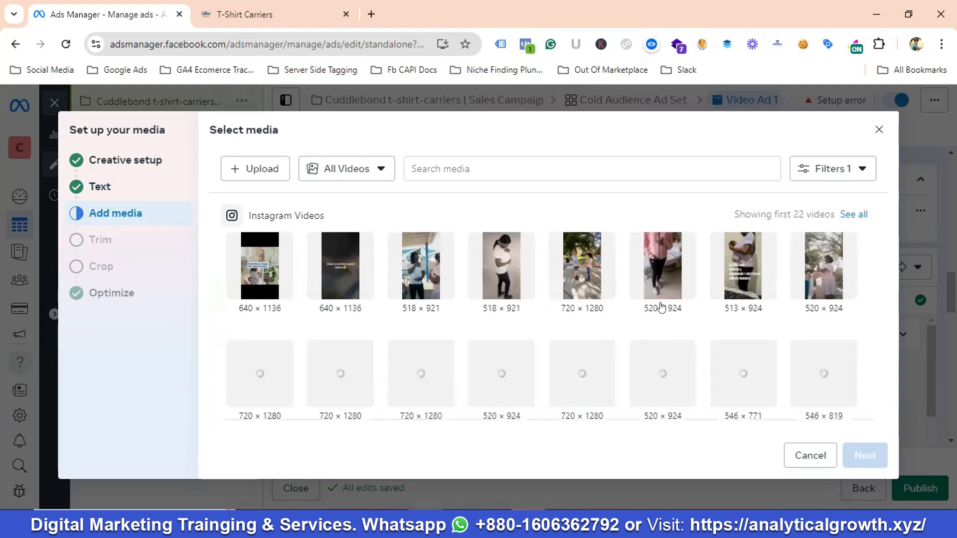
left_click(258, 168)
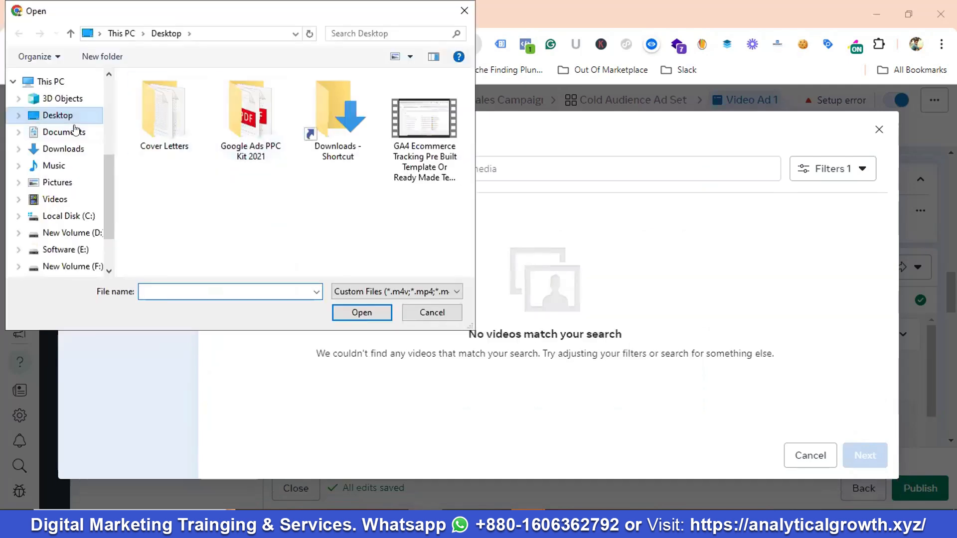
left_click(66, 150)
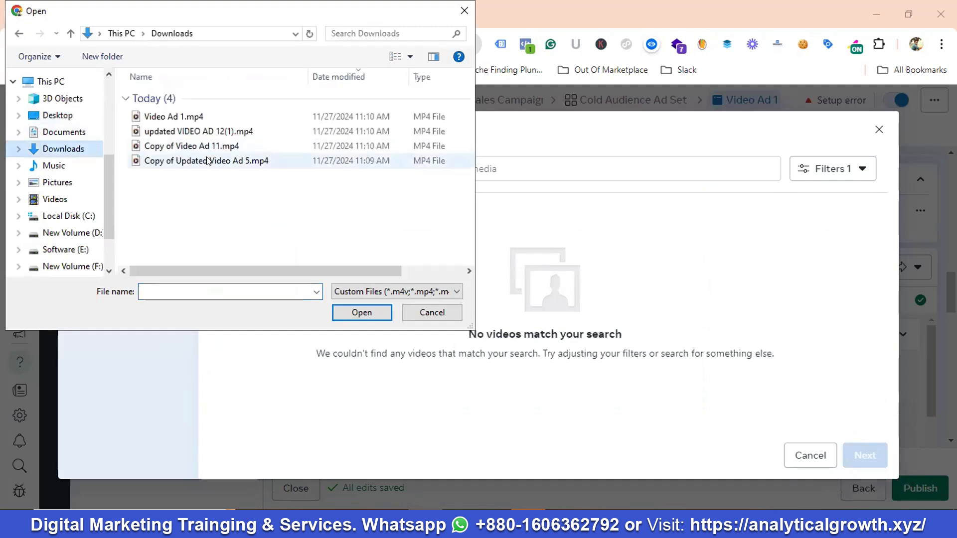
left_click(191, 117)
left_click(352, 314)
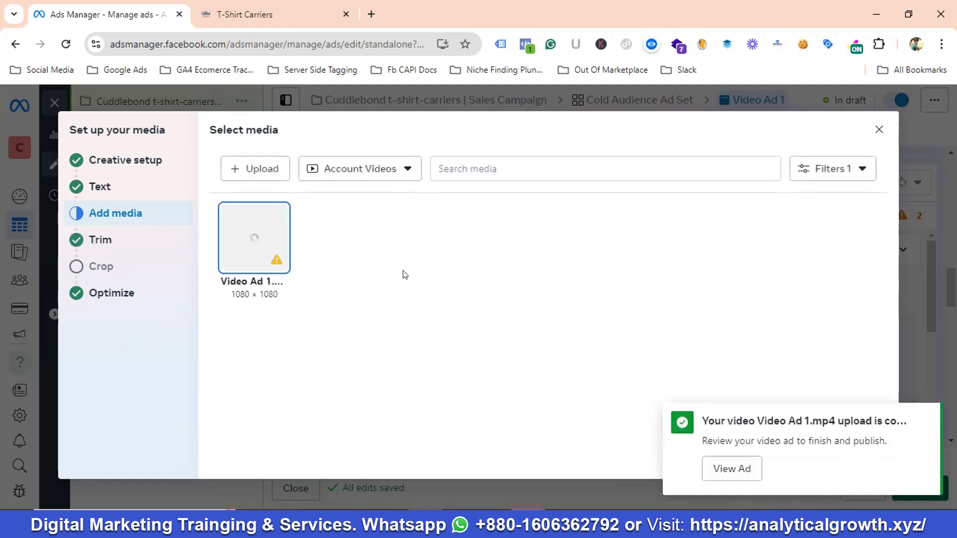
- Upload updated VIDEO AD 12(1).mp4 from the Downloads folder to the account videos
left_click(269, 168)
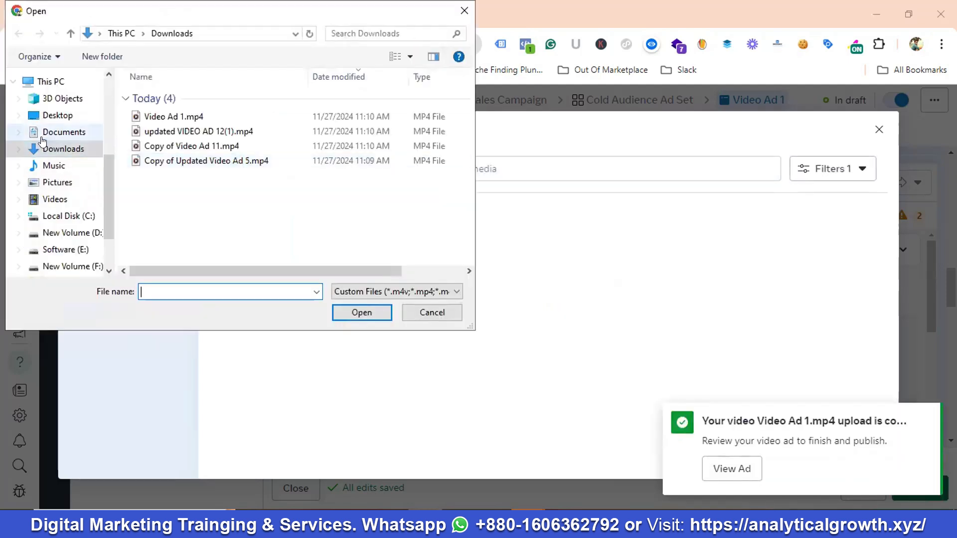
left_click(184, 131)
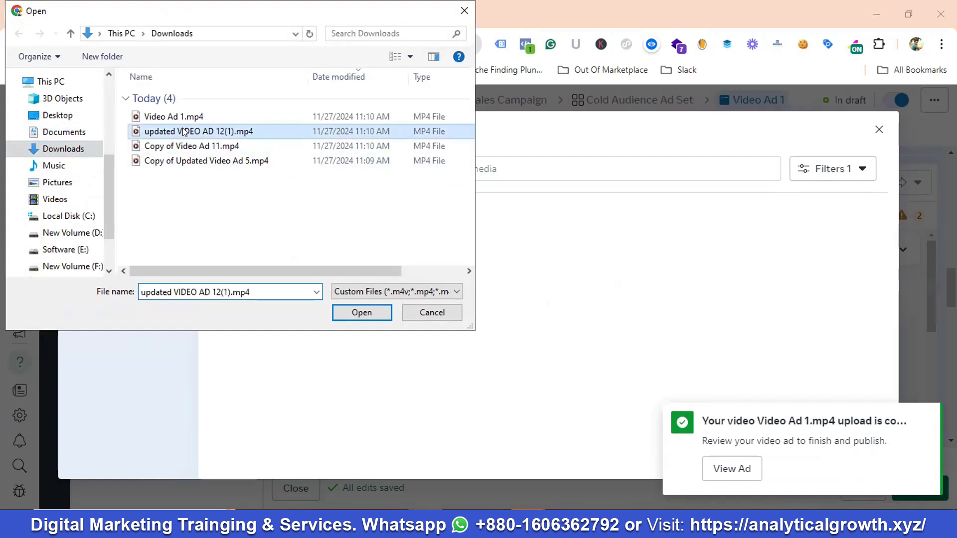
left_click(359, 316)
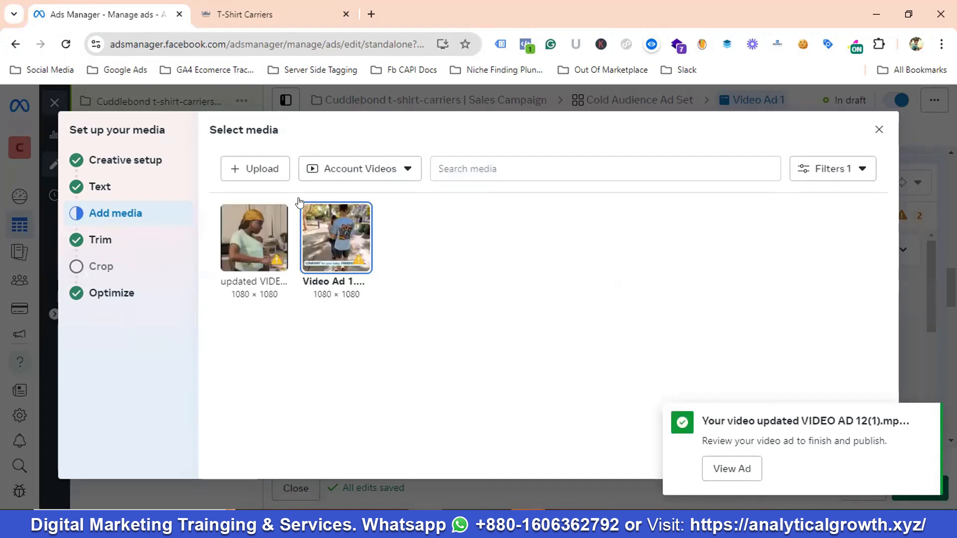
- Upload Copy of Video Ad 11.mp4 from the Downloads folder to the account videos
left_click(271, 169)
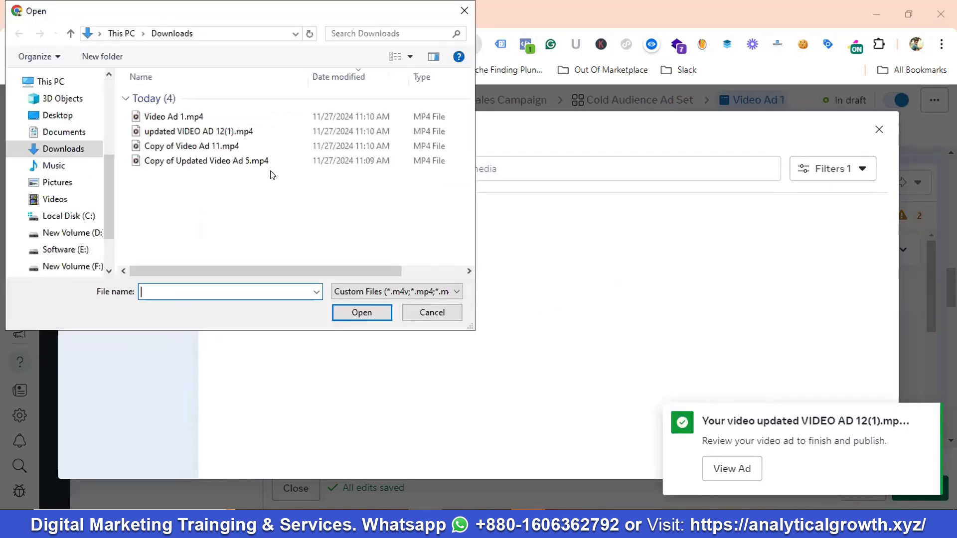
left_click(194, 150)
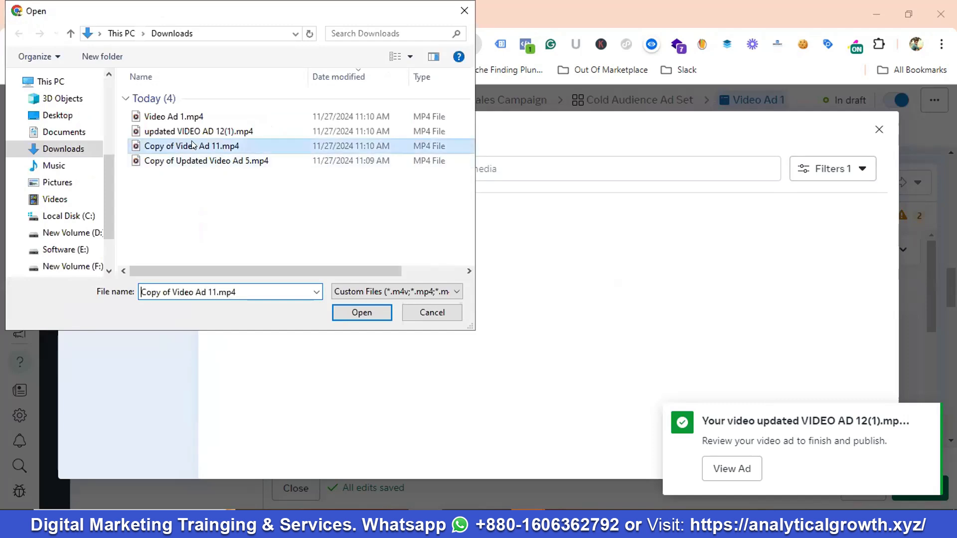
left_click(349, 315)
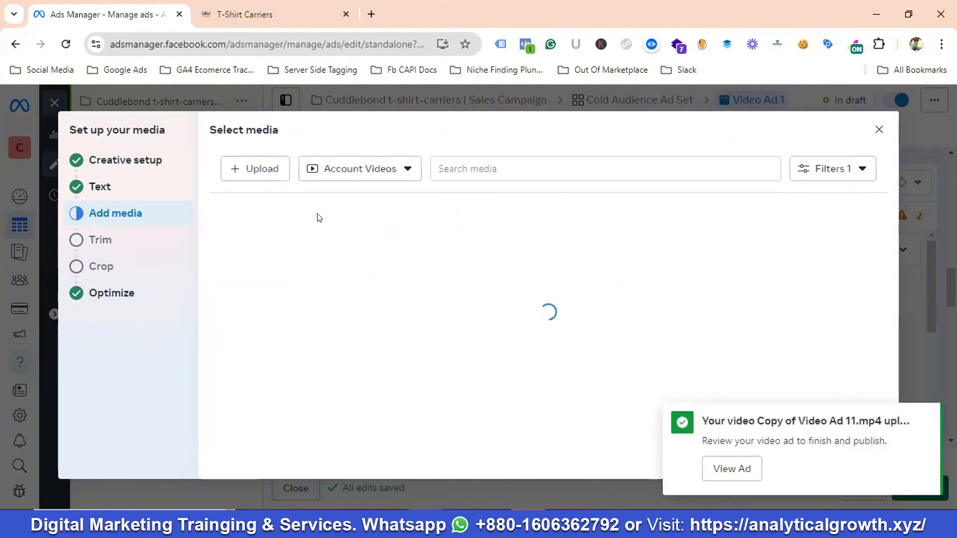
- Upload Copy of Updated Video Ad 5.mp4 from the Downloads folder to the account videos
left_click(265, 170)
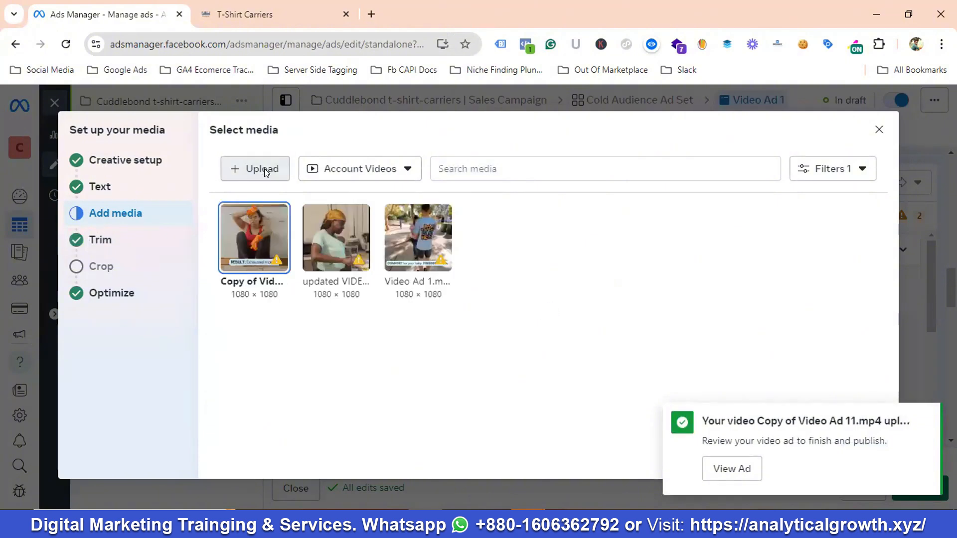
left_click(209, 160)
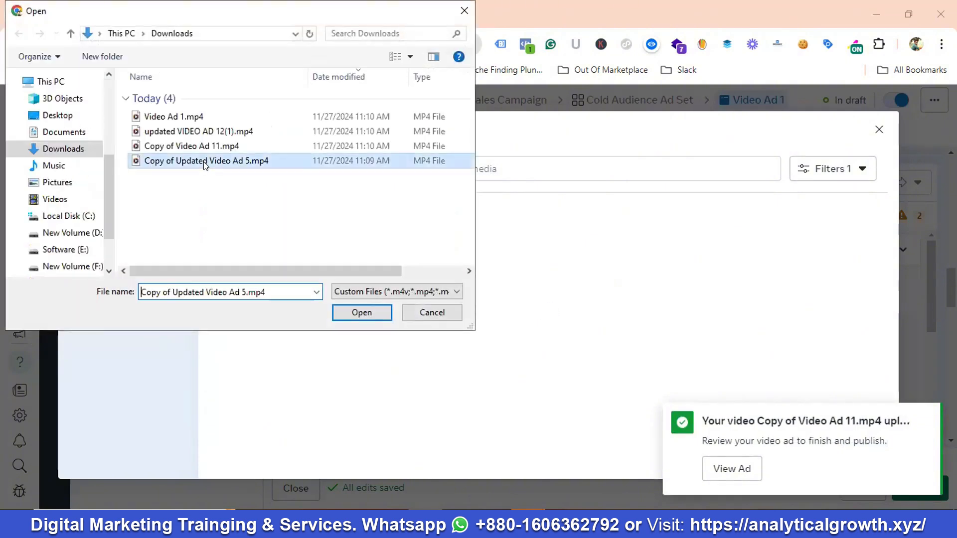
left_click(362, 312)
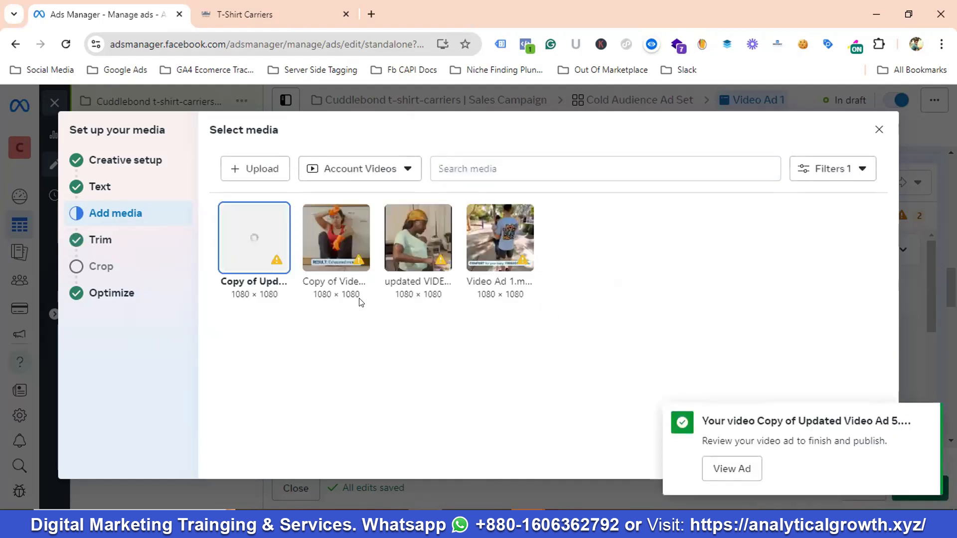
- Choose Video Ad 1 as the ad's media and accept its full, untrimmed length
left_click(498, 240)
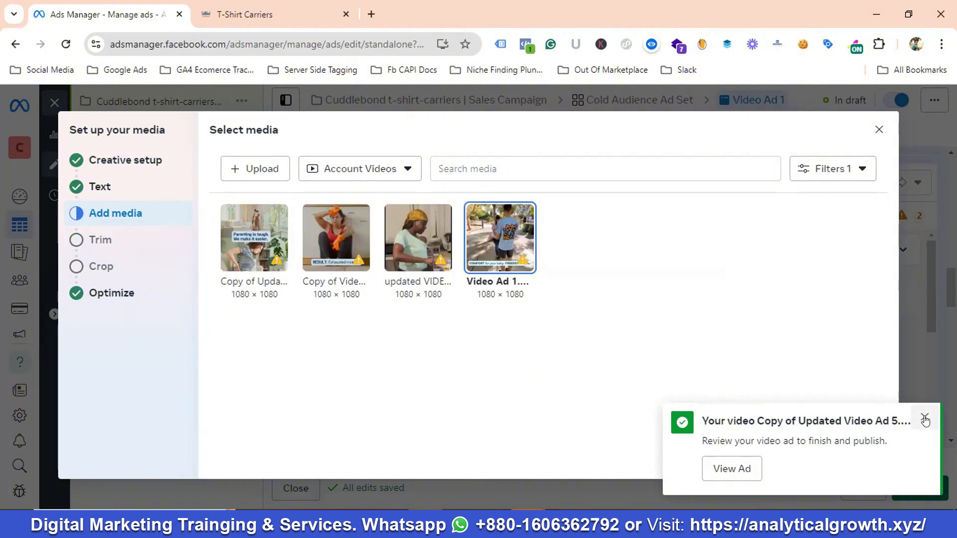
left_click(924, 418)
left_click(862, 455)
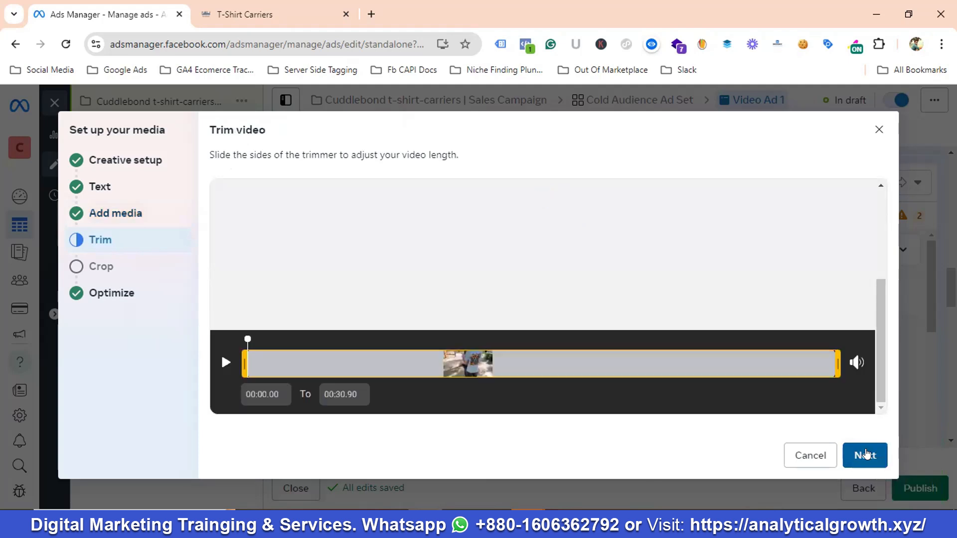
left_click(866, 455)
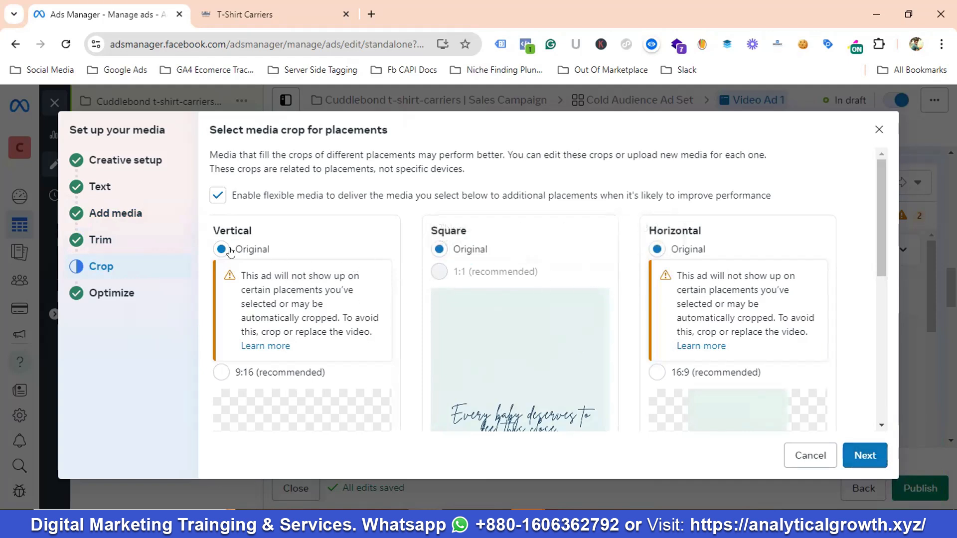
- Review the vertical, square and horizontal placement crops and accept the Original crop for each, keeping flexible media enabled
scroll(524, 290, "down", 1)
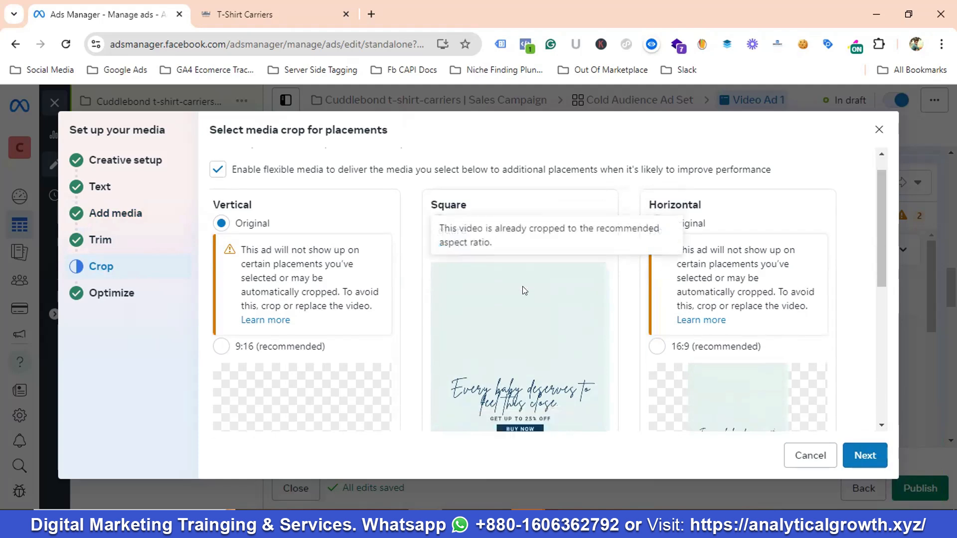
scroll(329, 287, "up", 1)
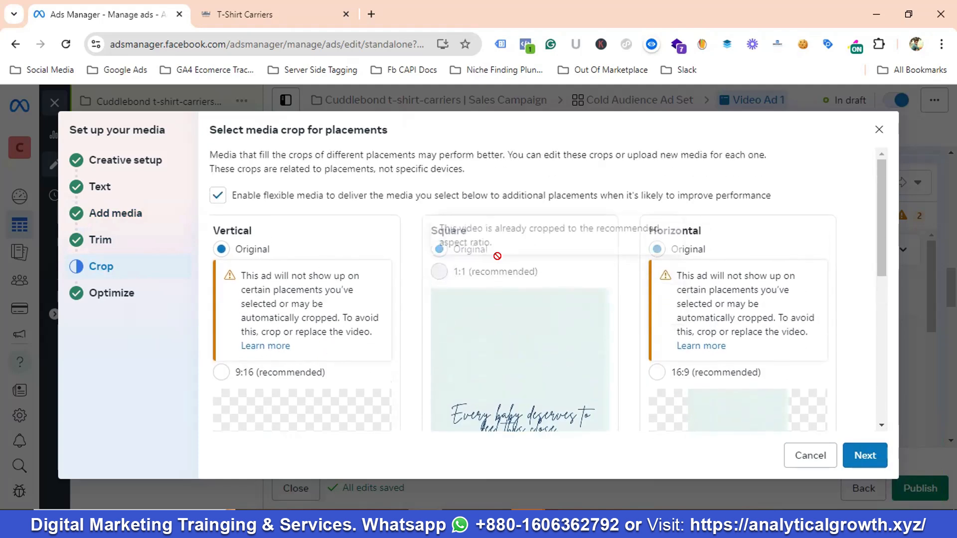
scroll(745, 270, "down", 2)
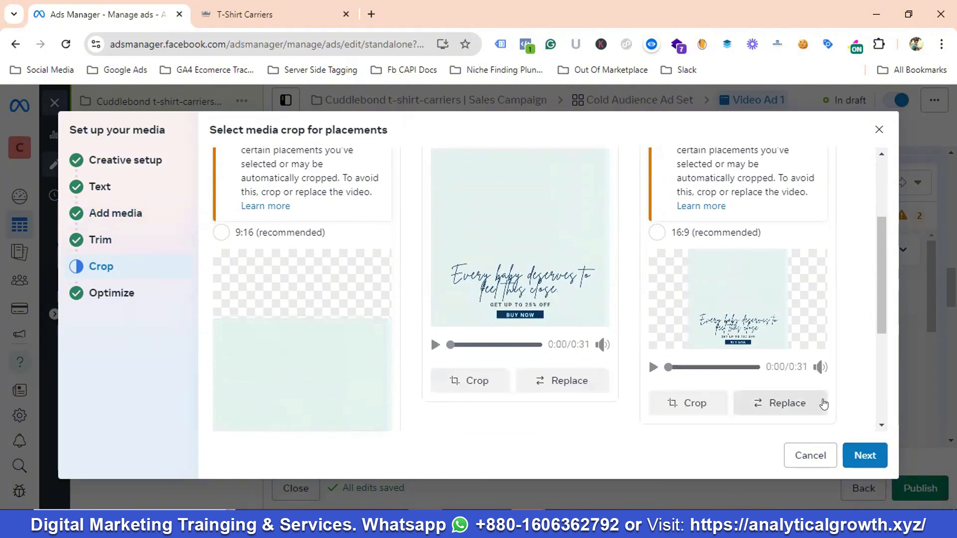
left_click(872, 464)
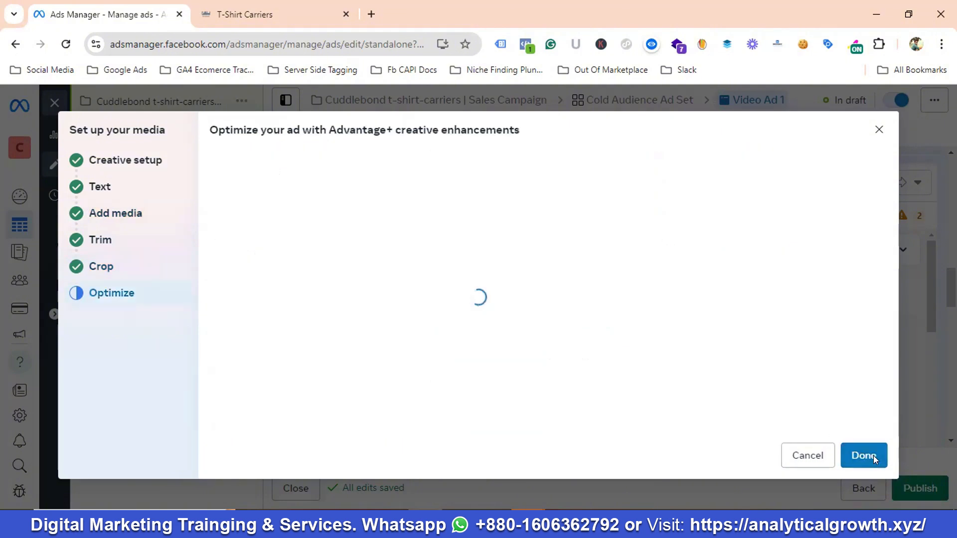
- Turn on all Advantage+ creative optimizations for the ad and finish the media setup
scroll(279, 277, "down", 1)
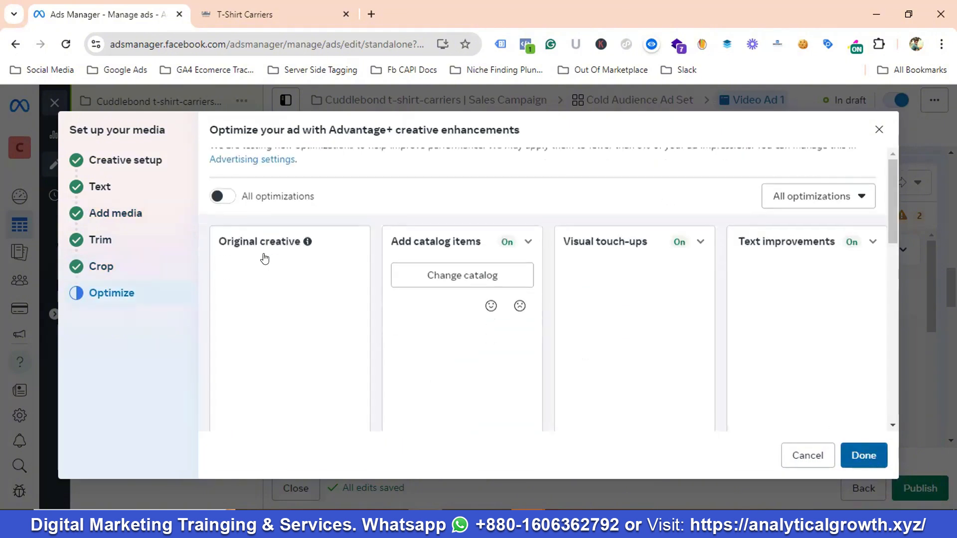
scroll(239, 185, "up", 1)
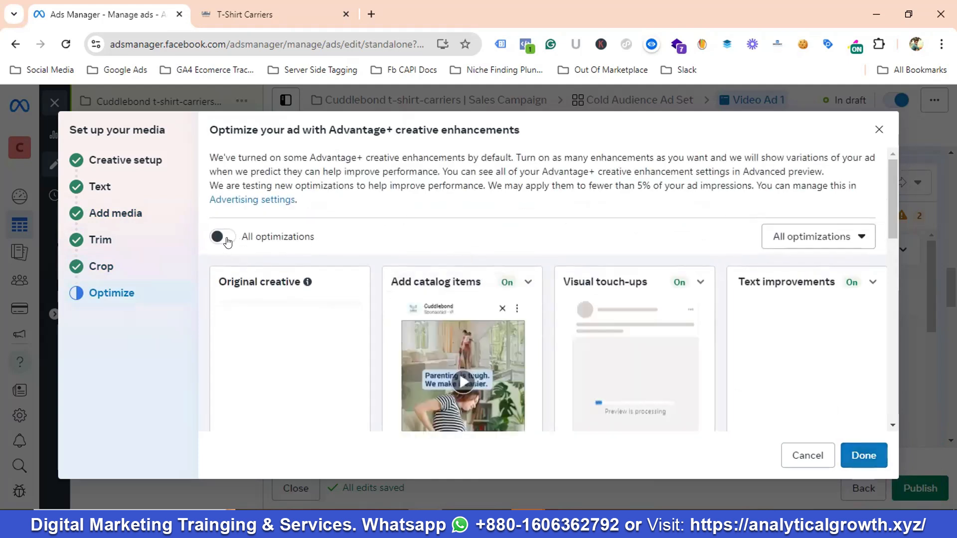
left_click(226, 240)
scroll(416, 245, "down", 5)
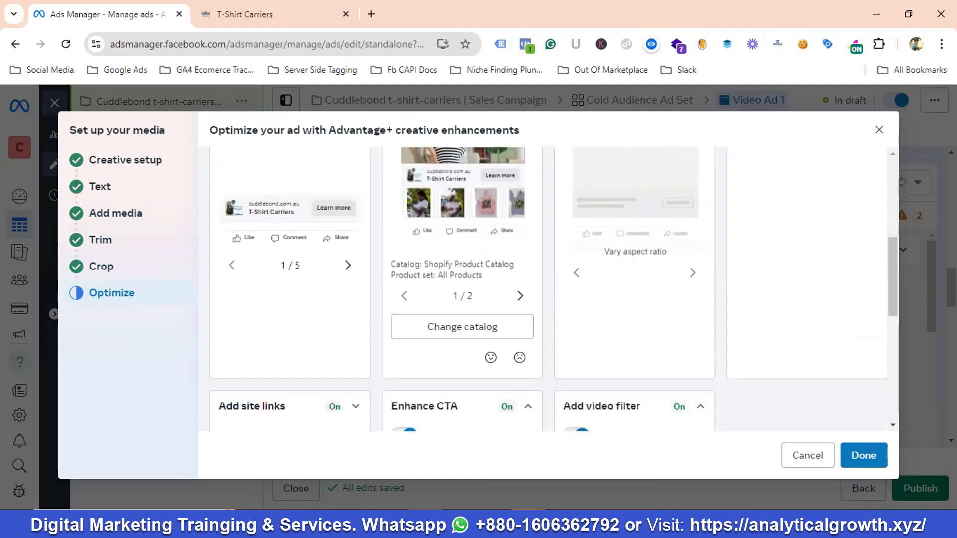
left_click(867, 454)
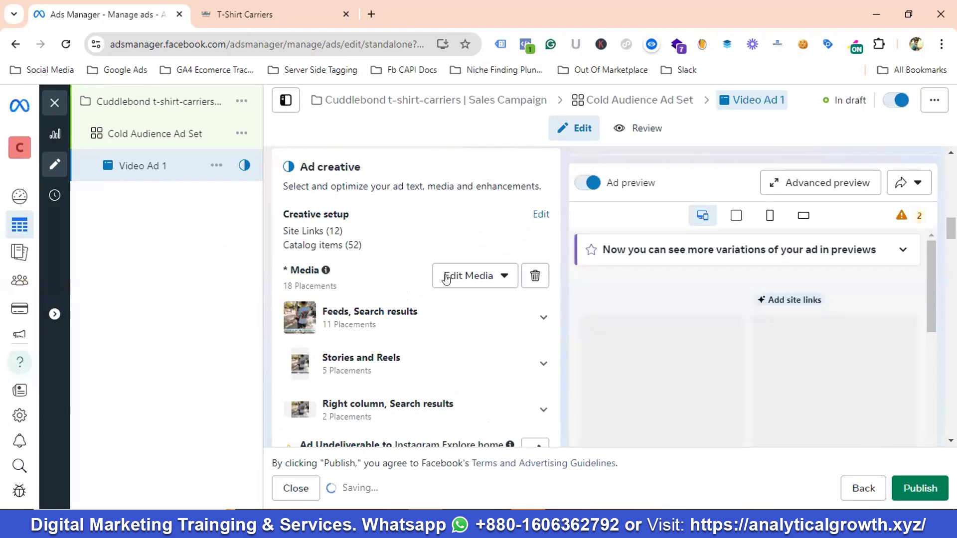
- Add four more empty primary text options to Video Ad 1, making five in total
scroll(457, 254, "down", 2)
scroll(482, 262, "down", 4)
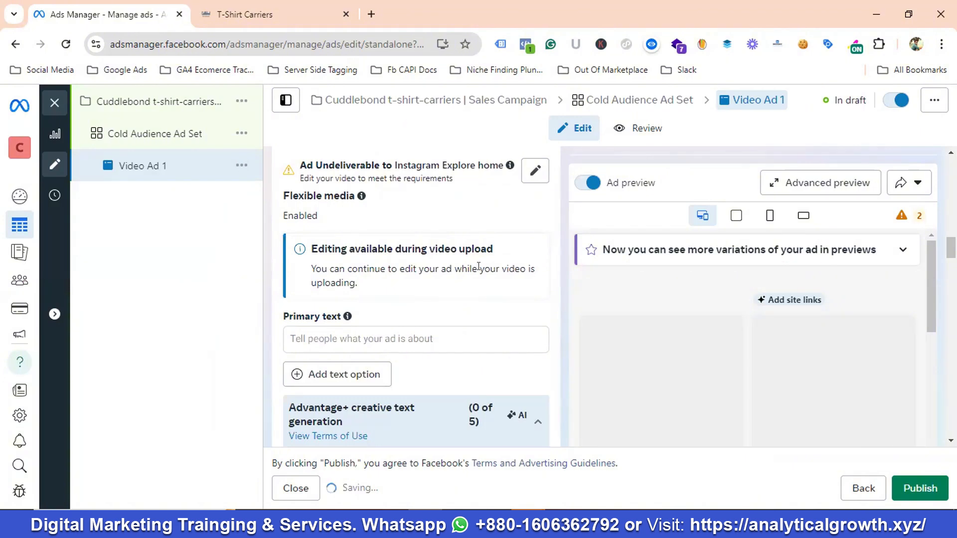
scroll(476, 259, "up", 5)
scroll(474, 254, "up", 3)
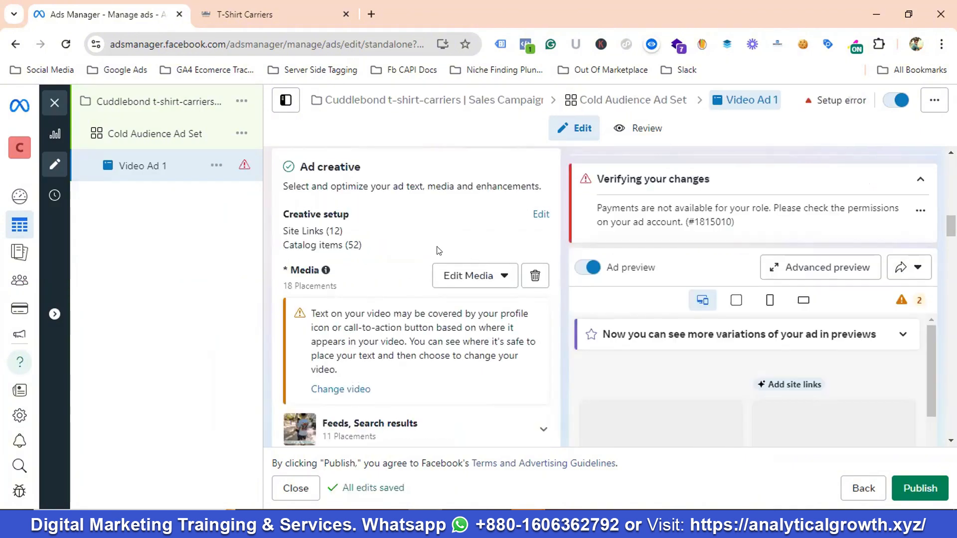
scroll(437, 247, "down", 2)
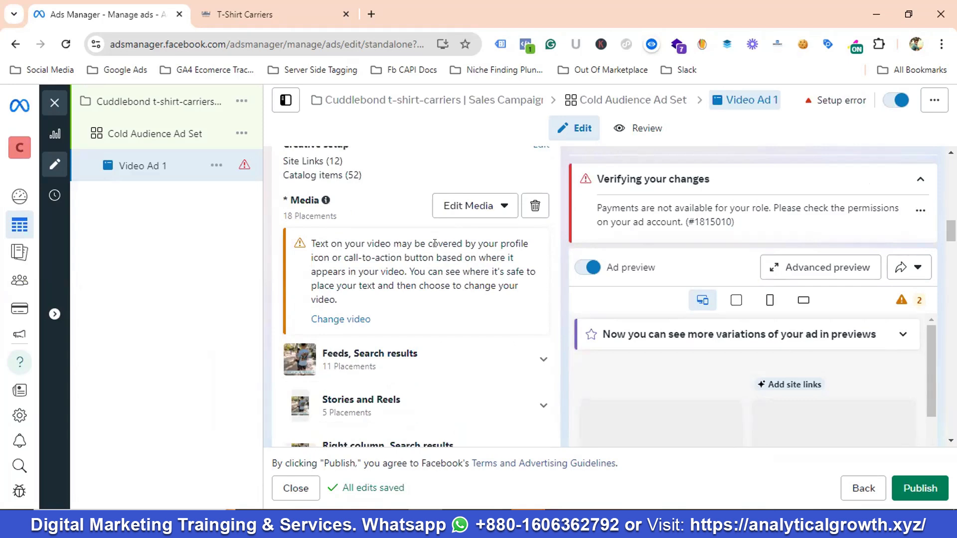
scroll(435, 247, "down", 5)
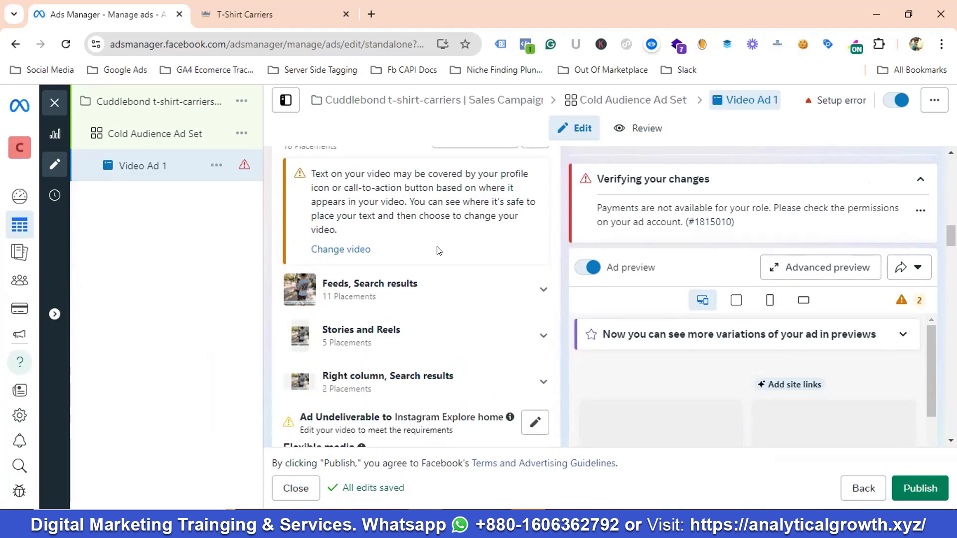
scroll(435, 249, "down", 4)
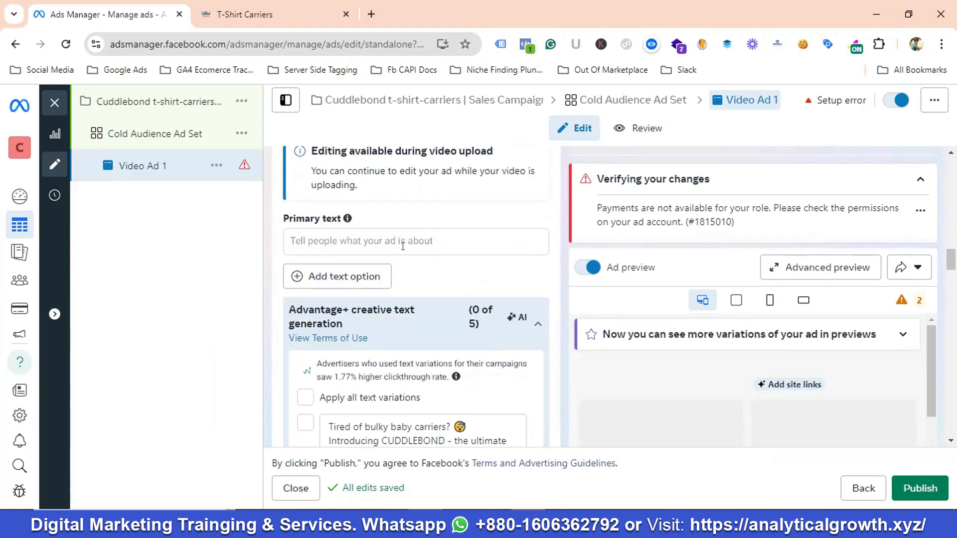
left_click(370, 235)
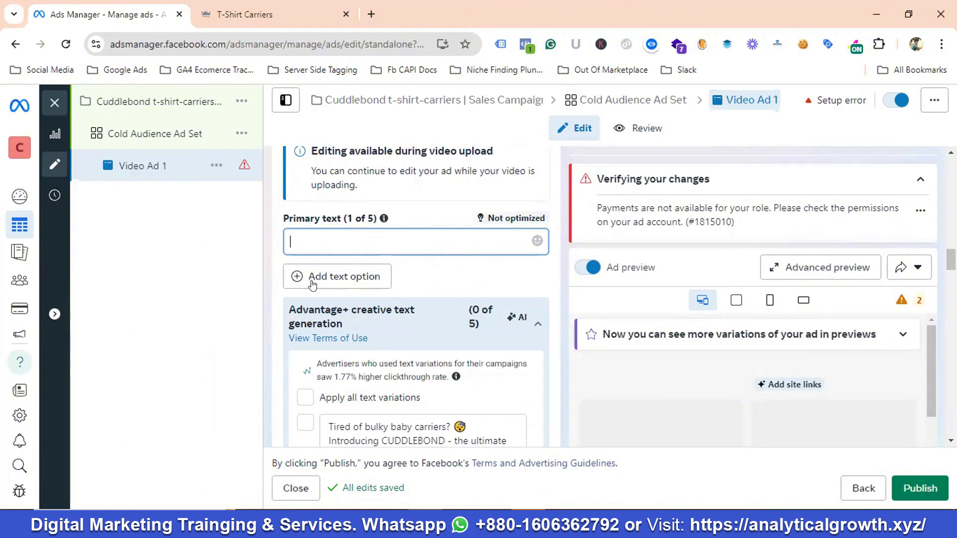
left_click(341, 280)
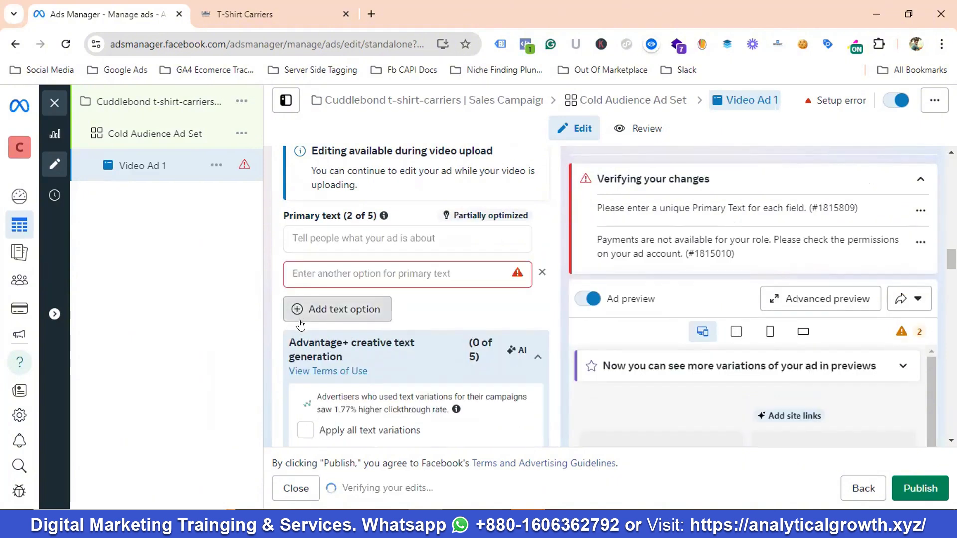
left_click(298, 312)
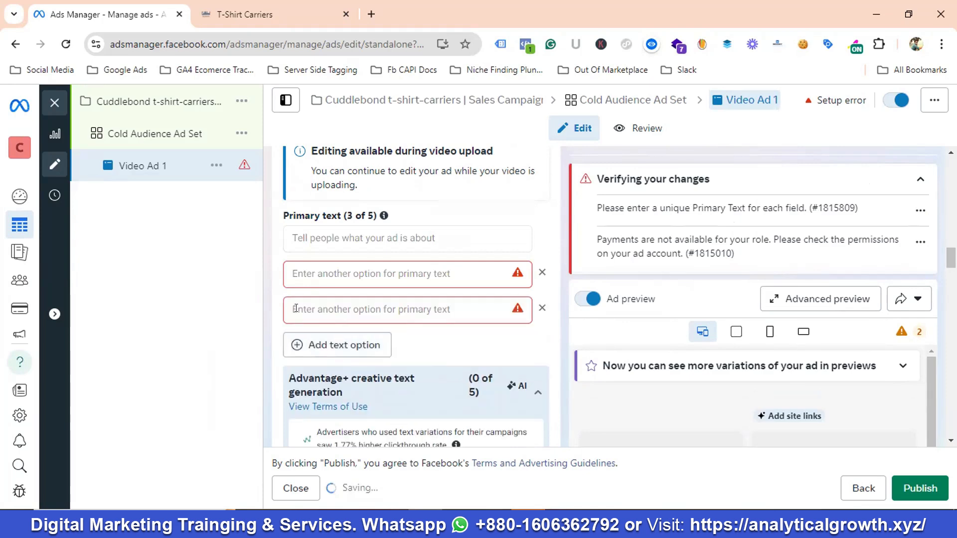
left_click(304, 343)
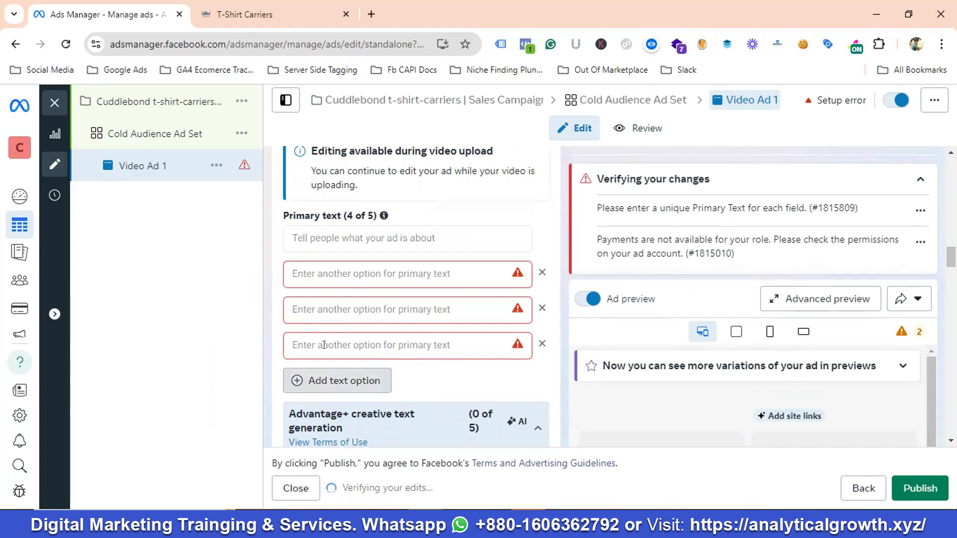
- Collapse the AI text suggestions under the primary text and add four more empty headline options
scroll(366, 296, "down", 2)
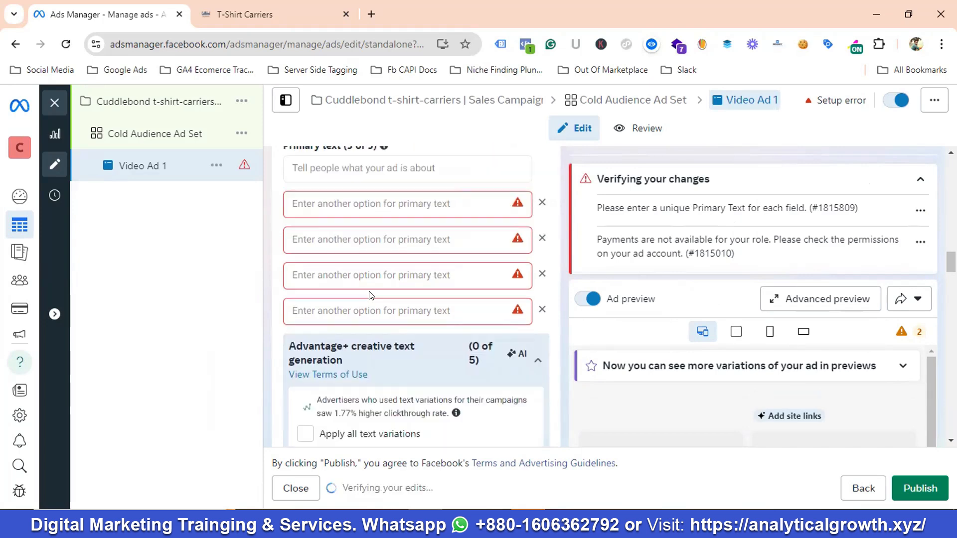
scroll(371, 295, "down", 3)
left_click(539, 220)
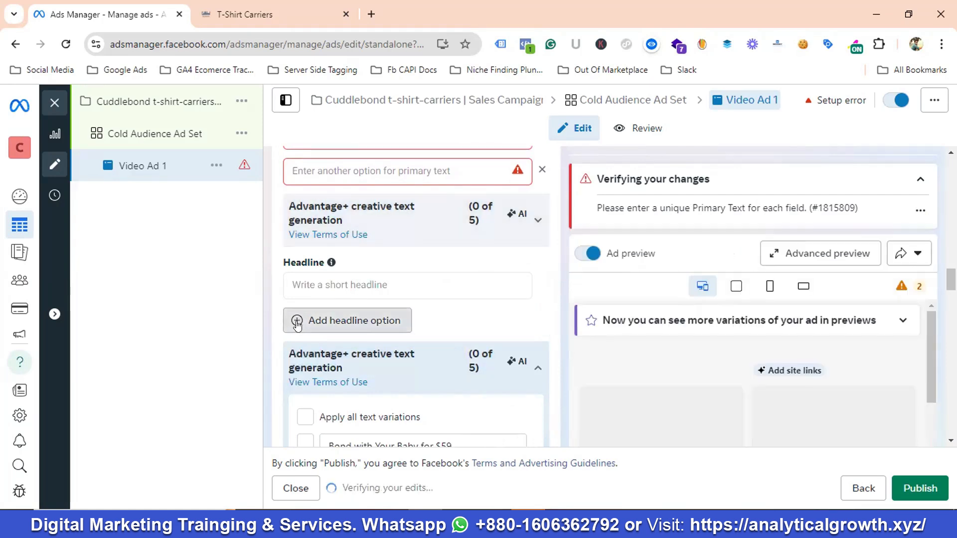
left_click(297, 321)
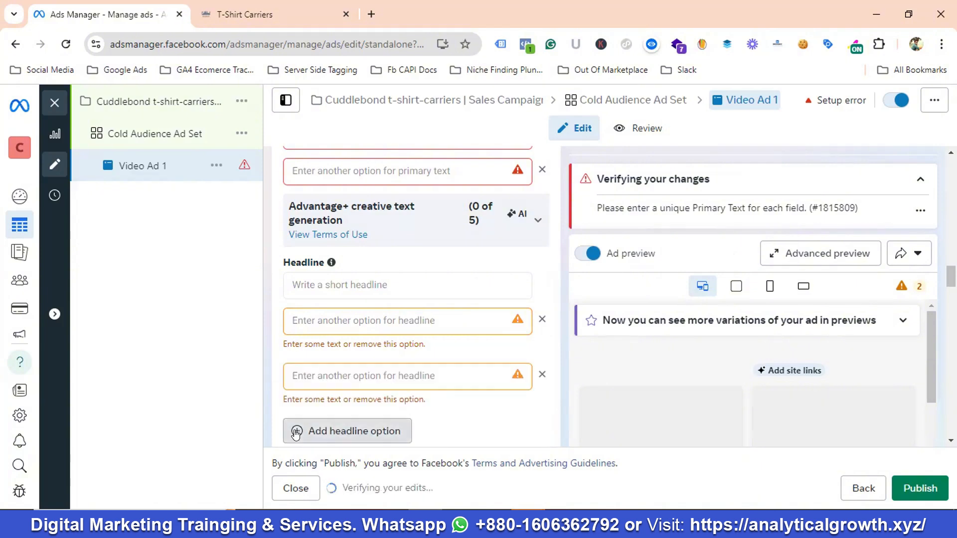
scroll(329, 319, "down", 3)
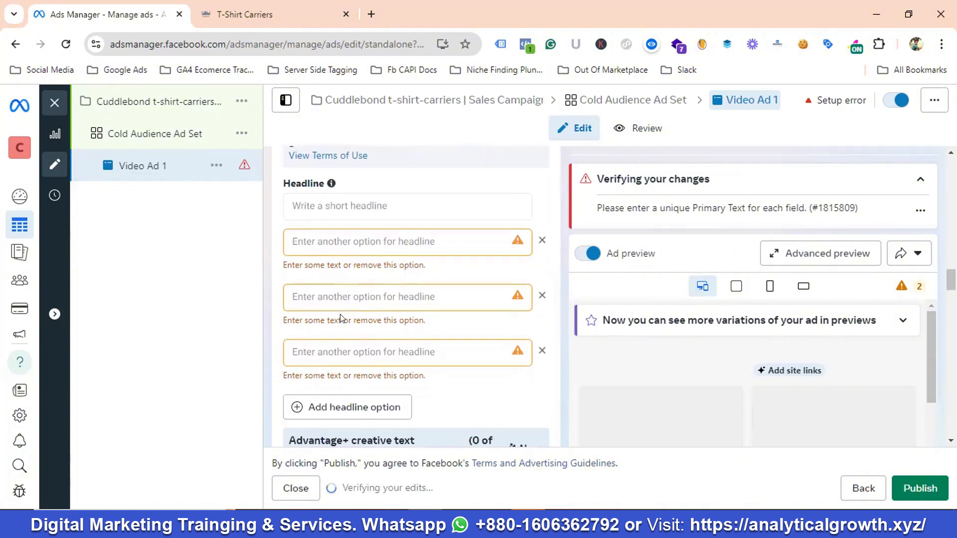
left_click(307, 345)
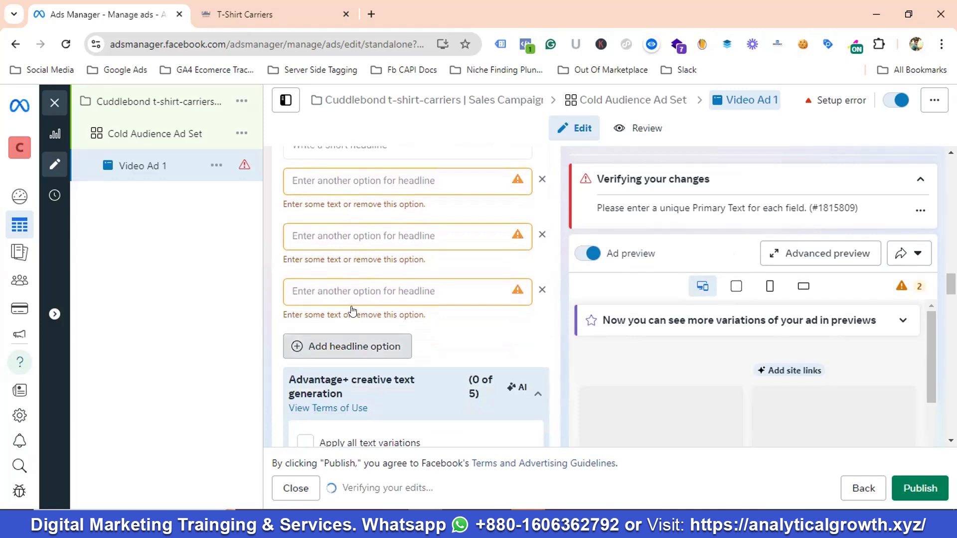
- Collapse the AI text suggestions under the headlines and add four more empty description options
scroll(366, 306, "down", 4)
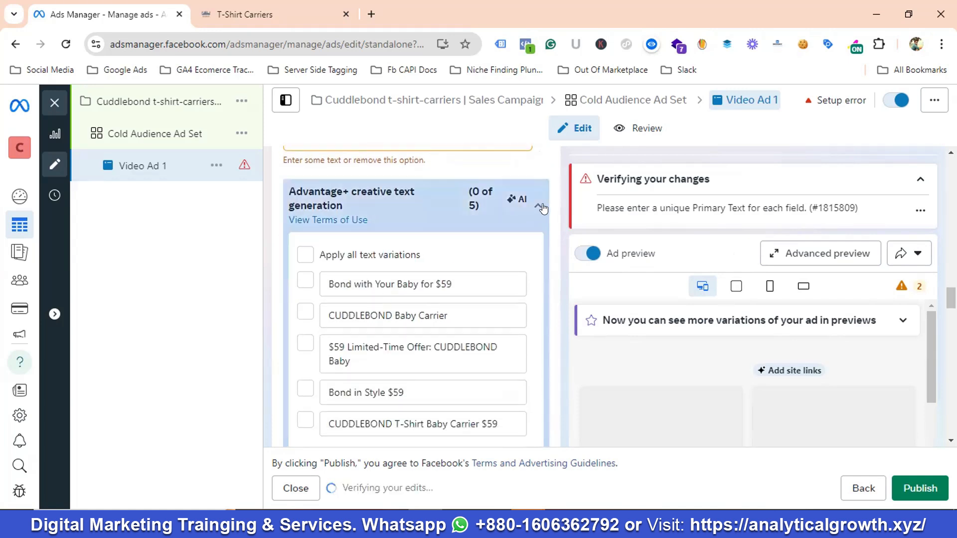
left_click(540, 206)
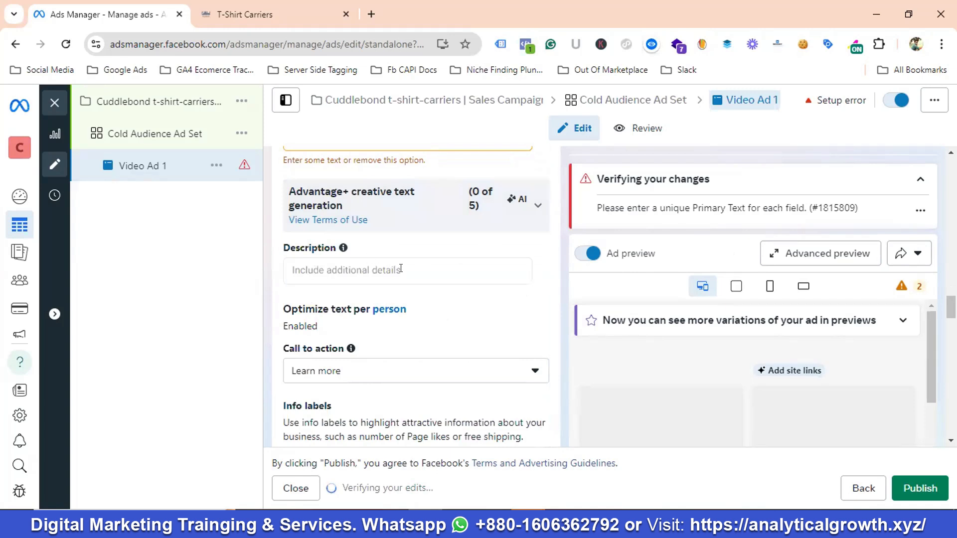
left_click(378, 269)
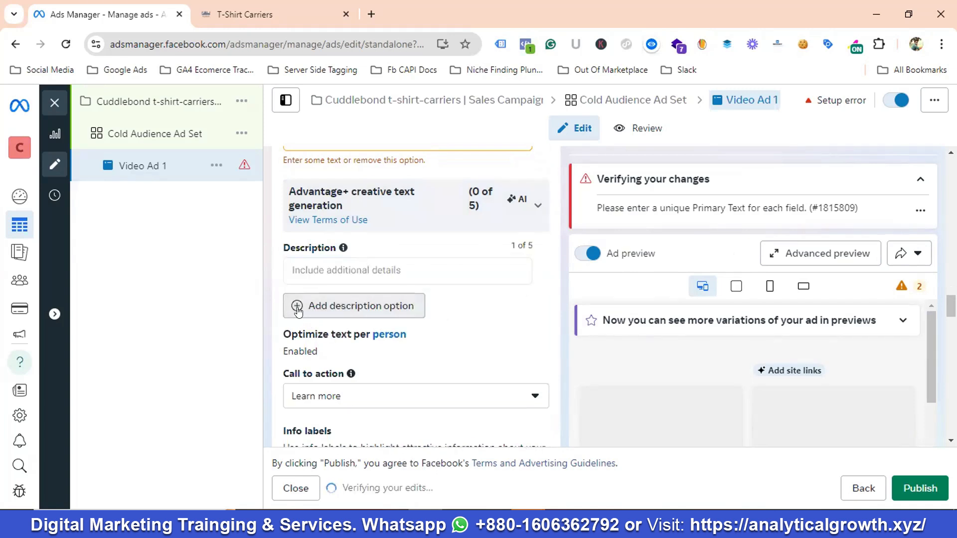
left_click(297, 308)
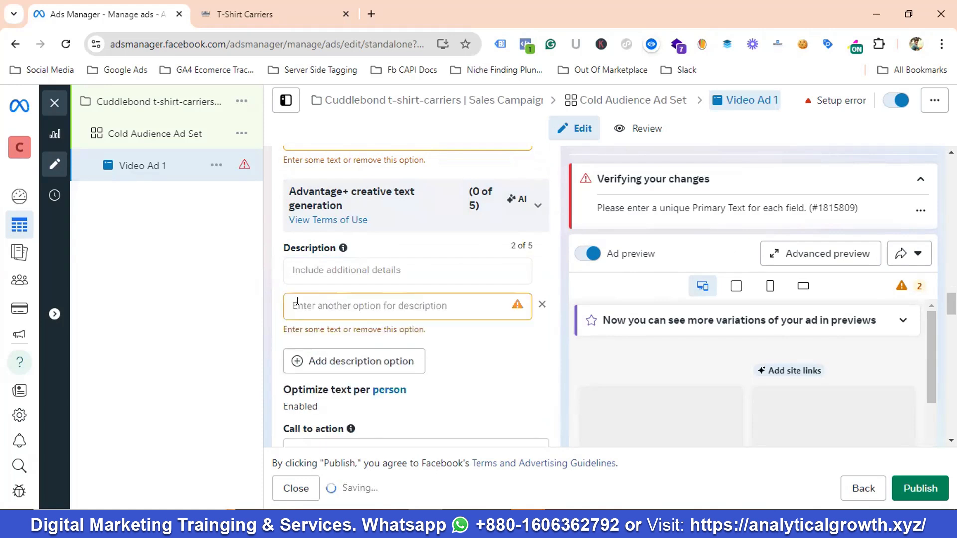
left_click(294, 355)
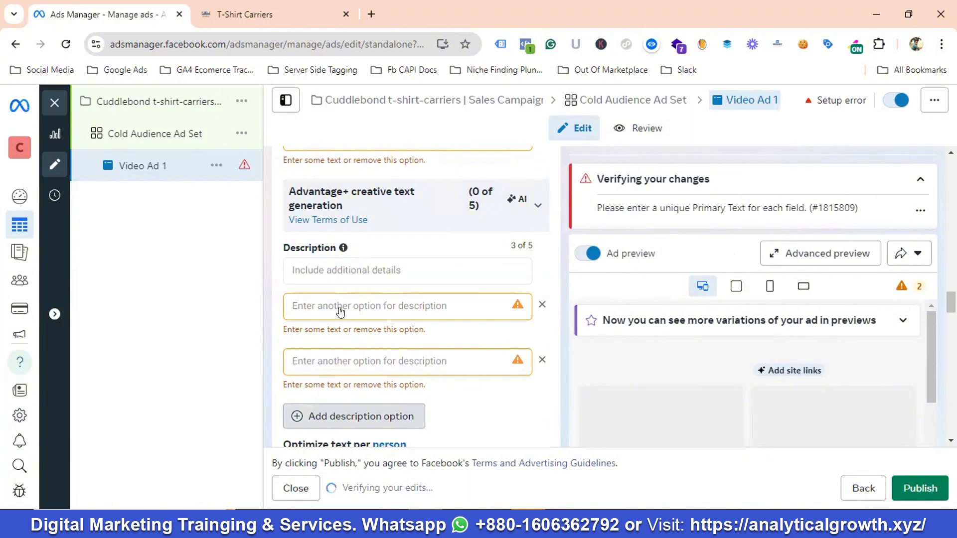
scroll(341, 312, "down", 1)
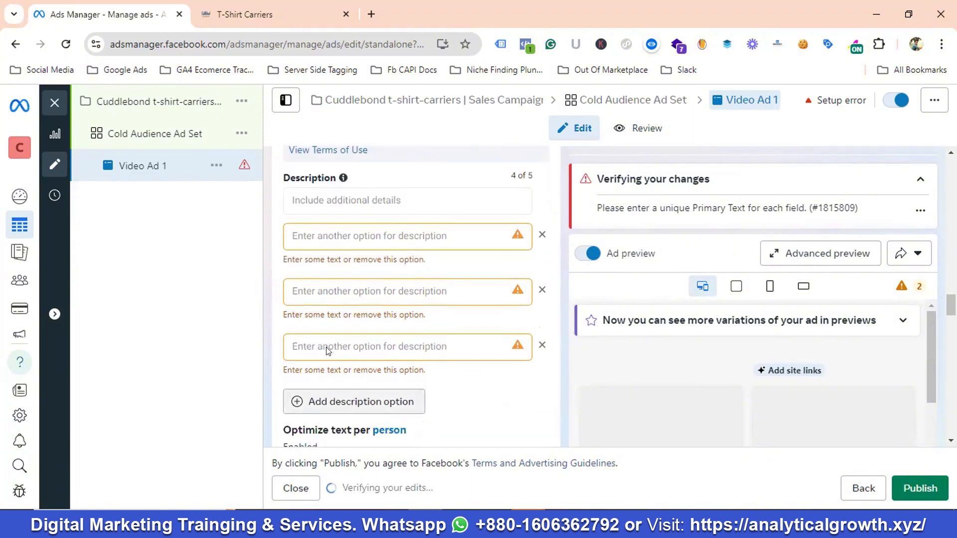
scroll(359, 324, "down", 4)
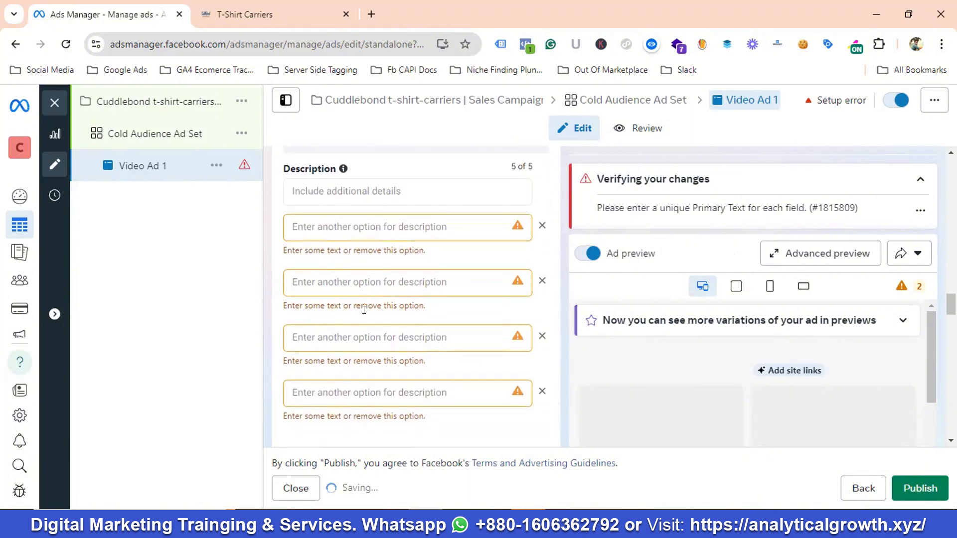
- Change the ad's call to action to Shop now
left_click(355, 320)
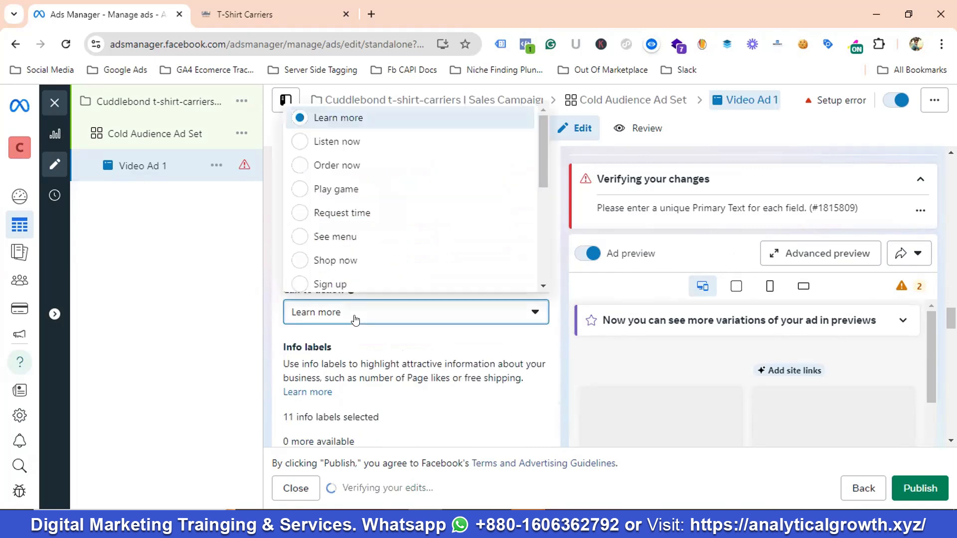
left_click(352, 264)
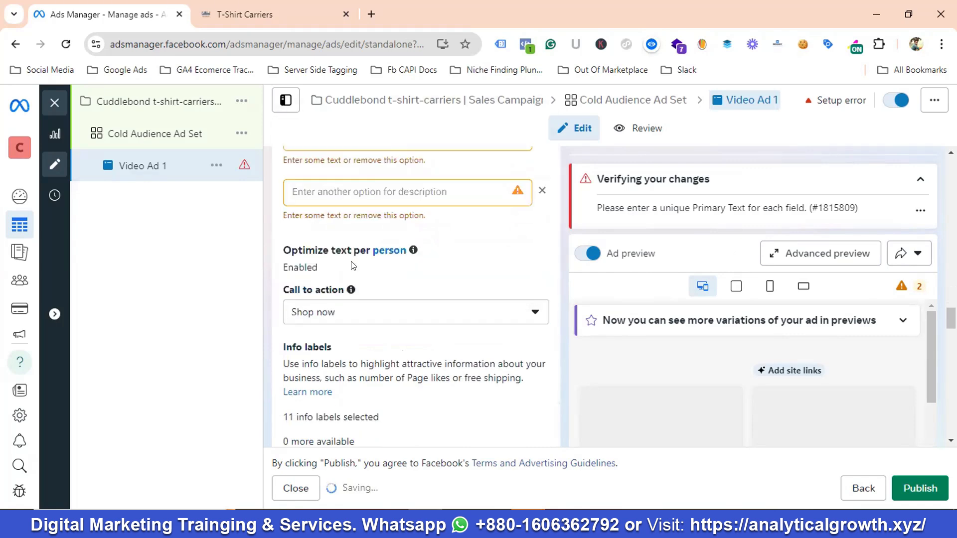
- Switch to the FB Ads Copy document in Google Docs and copy the full New Version 1 ad copy for the first primary text
scroll(385, 285, "up", 2)
scroll(387, 279, "up", 8)
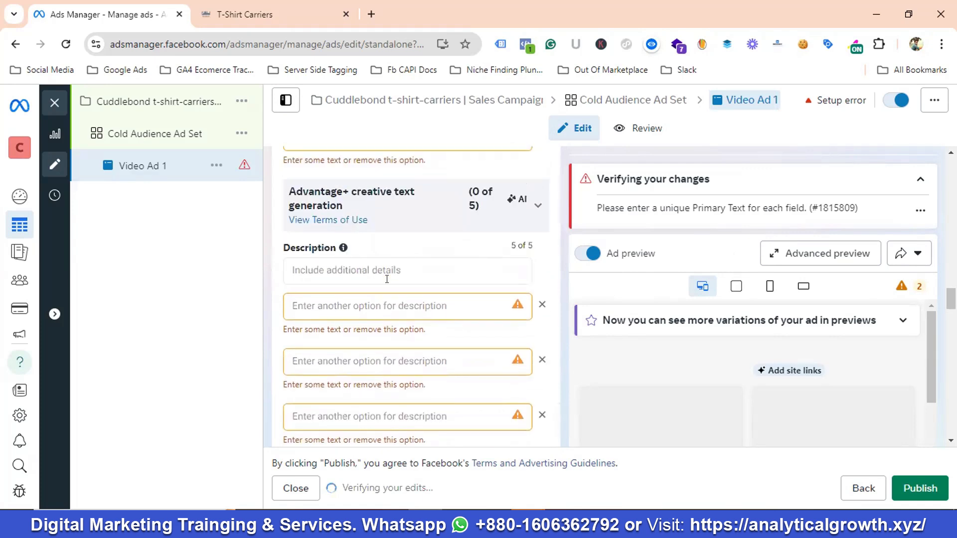
scroll(387, 279, "up", 2)
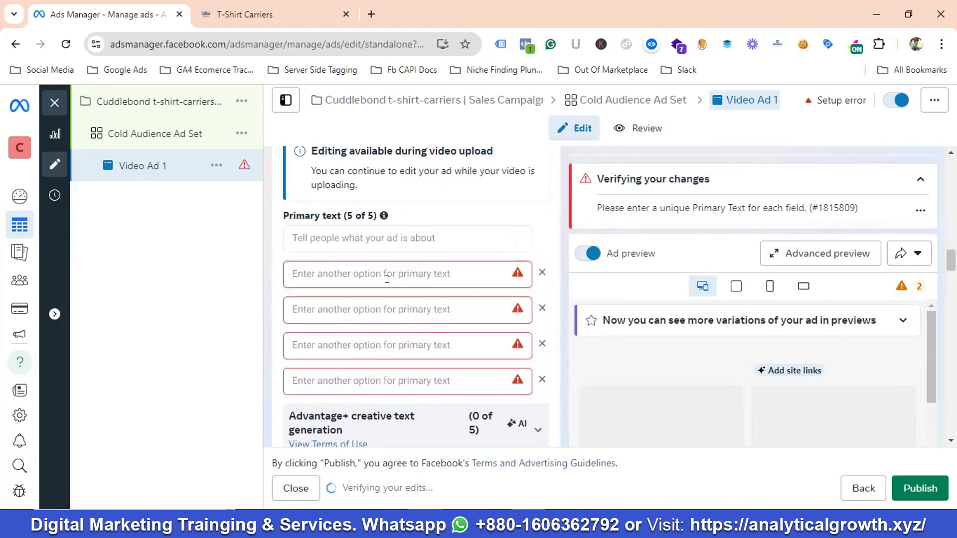
scroll(388, 285, "up", 2)
left_click(352, 311)
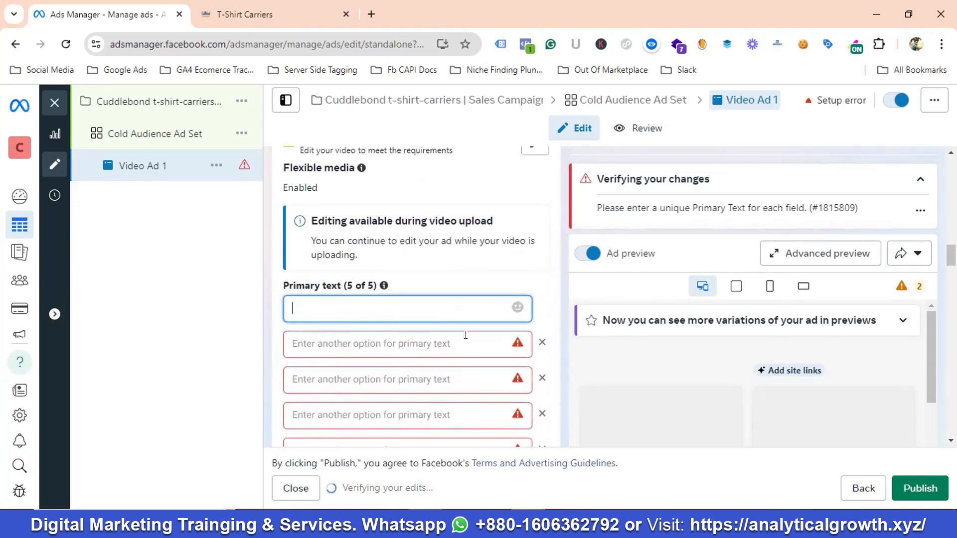
key("alt+Tab")
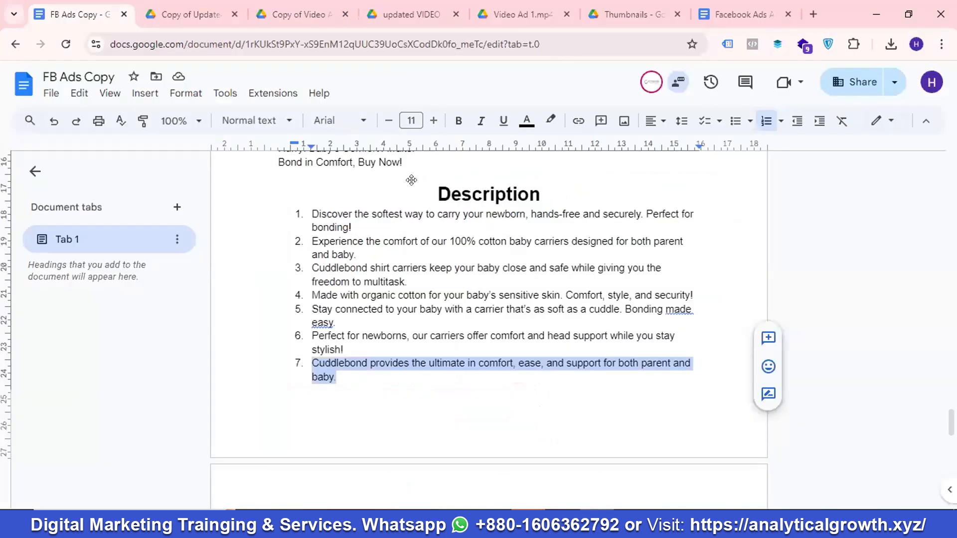
scroll(468, 231, "up", 20)
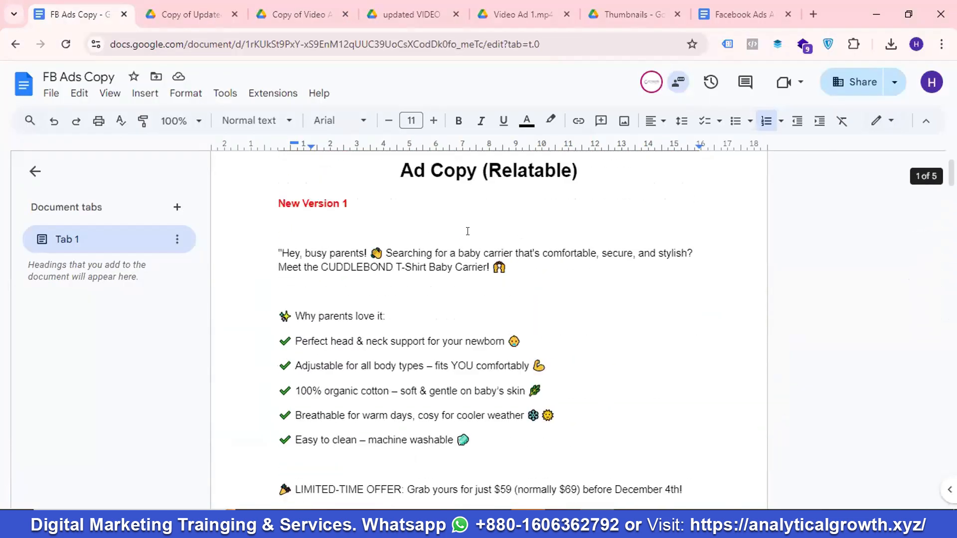
scroll(468, 231, "up", 1)
scroll(460, 223, "down", 3)
left_click_drag(269, 184, 712, 265)
scroll(419, 255, "down", 6)
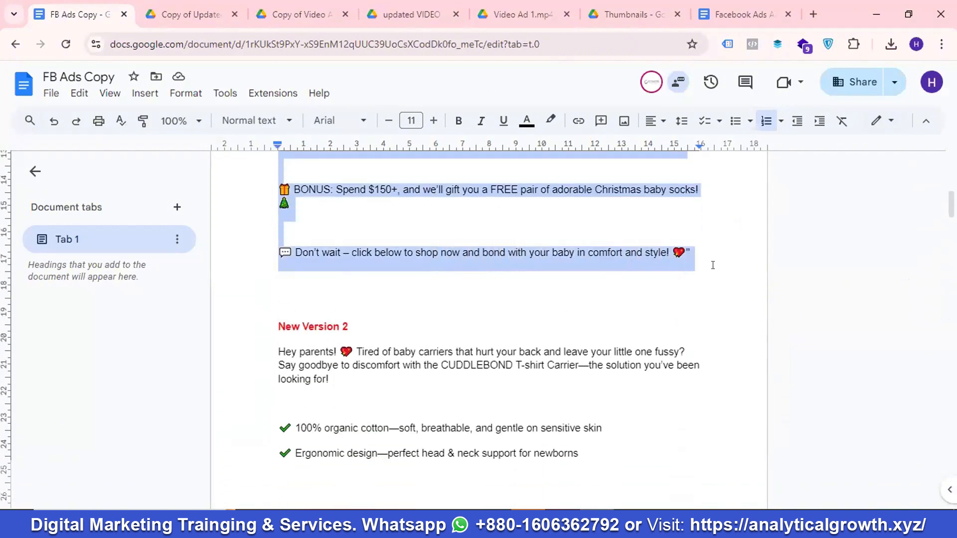
right_click(599, 253)
left_click(628, 156)
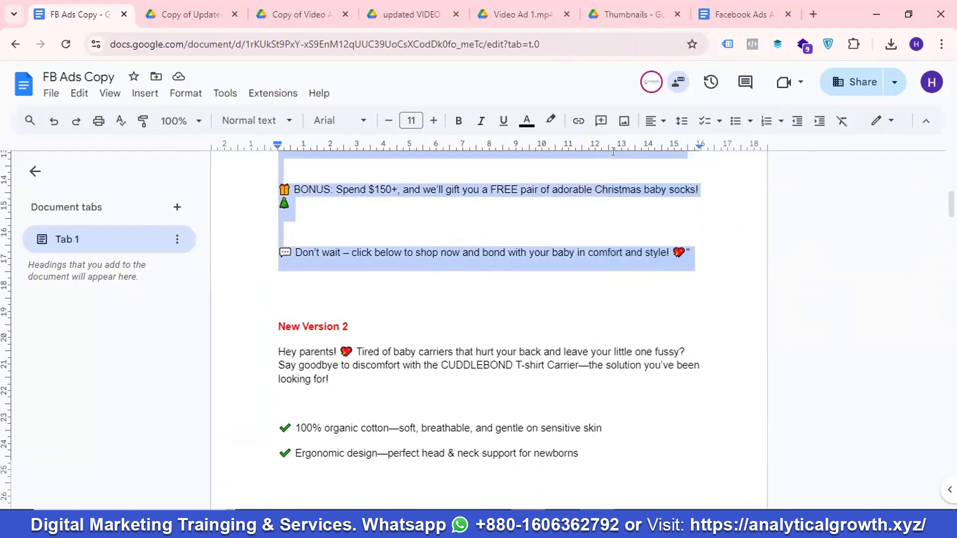
- Return to Ads Manager and paste the New Version 1 copy into Video Ad 1's first primary text
key("alt+Tab")
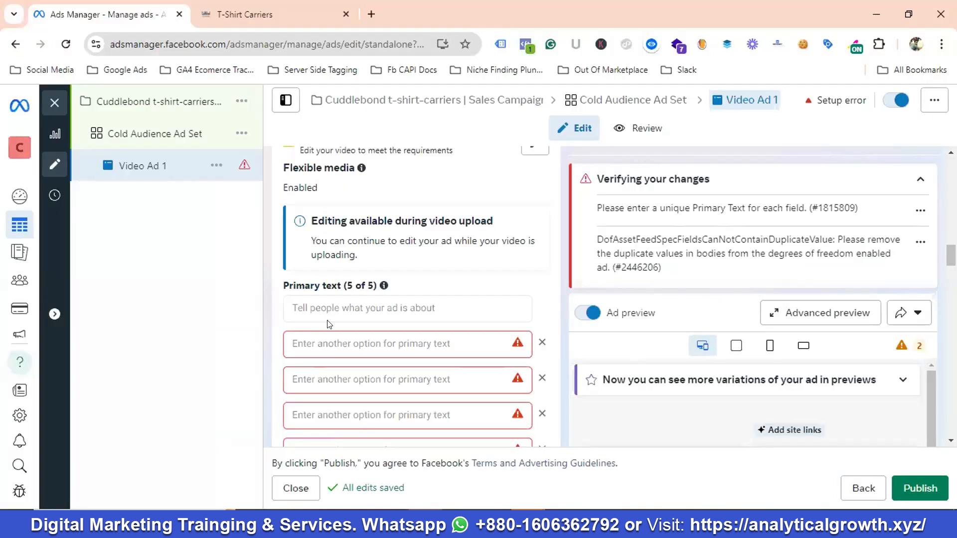
left_click(330, 308)
key("ctrl+v")
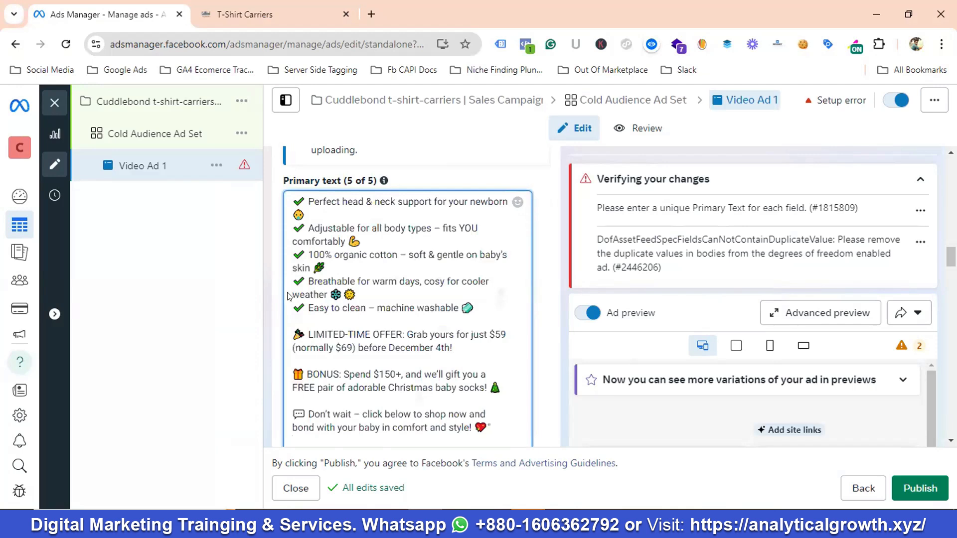
- Copy the New Version 2 ad copy from the FB Ads Copy document into the second primary text option in Ads Manager
scroll(317, 296, "down", 5)
left_click(320, 196)
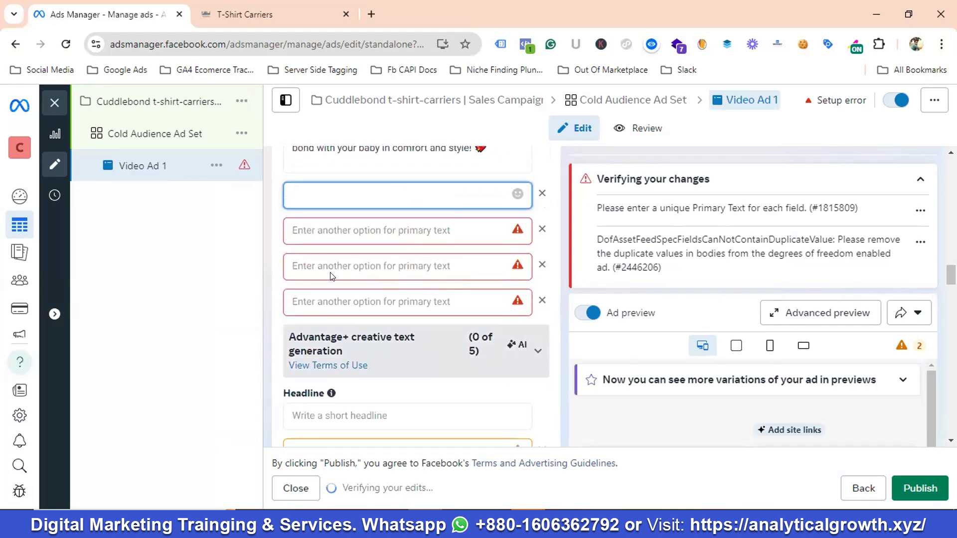
key("alt+Tab")
left_click_drag(273, 211, 590, 343)
right_click(458, 297)
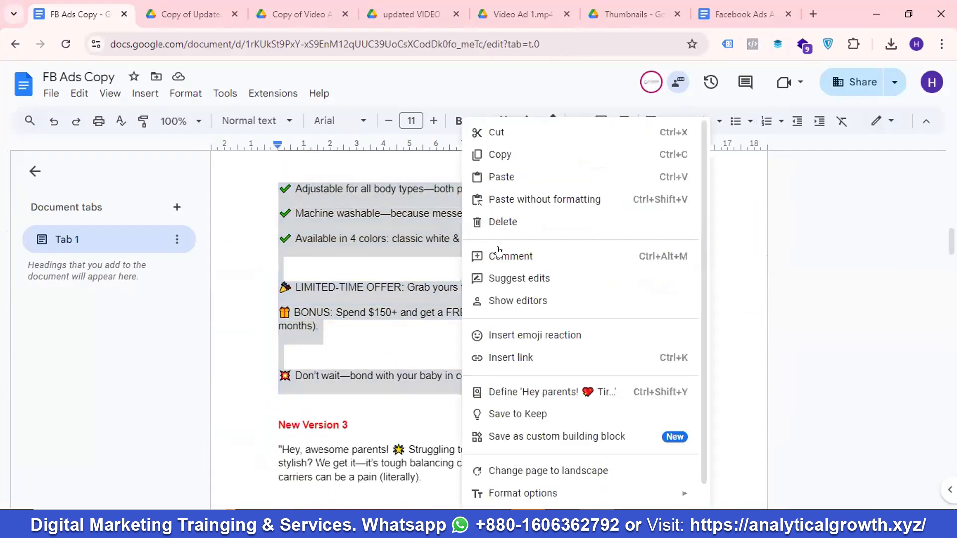
left_click(498, 153)
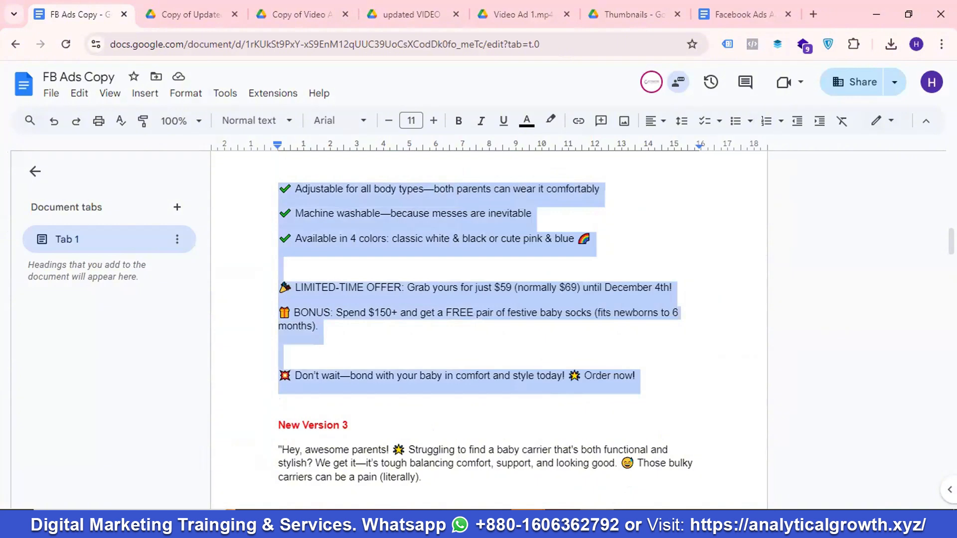
key("alt+Tab")
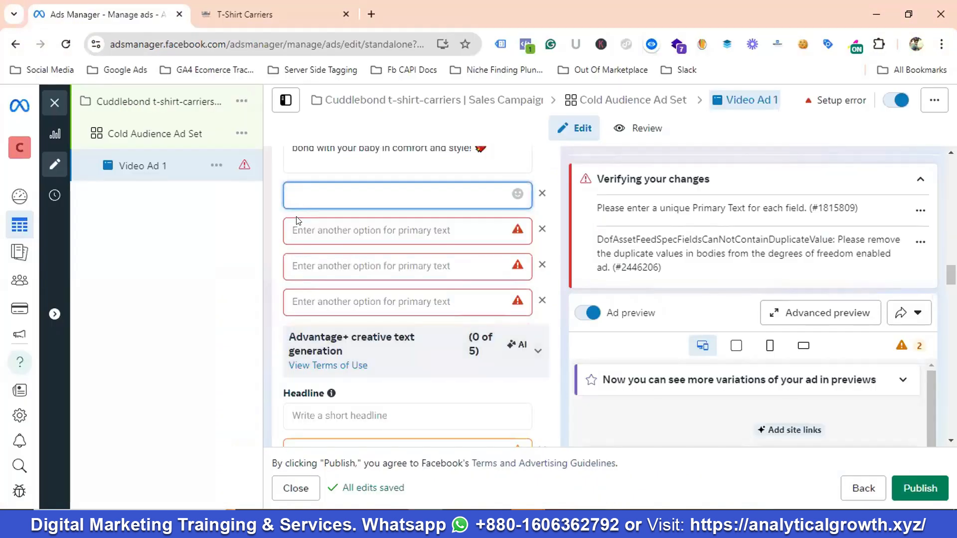
key("ctrl+v")
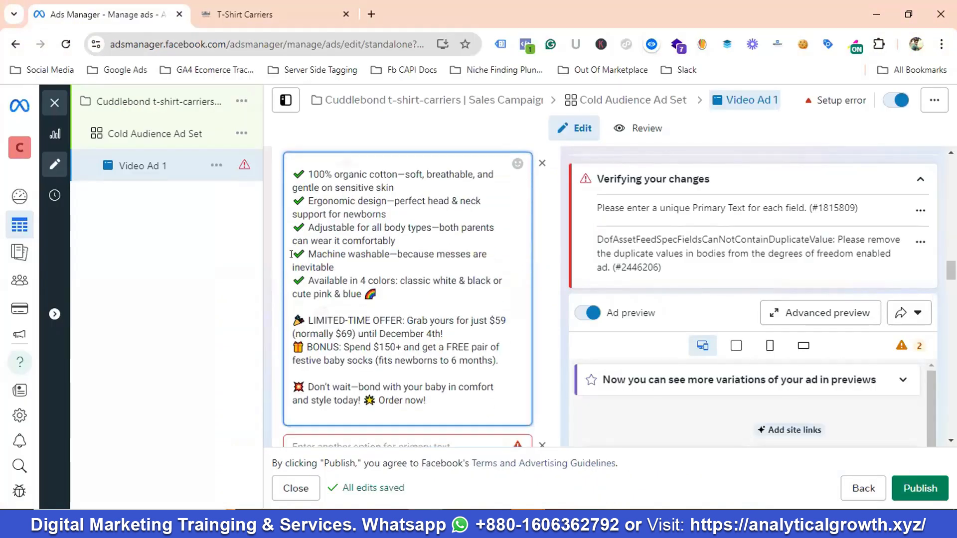
- Fill the third primary text option with the New Version 3 ad copy from the FB Ads Copy document
scroll(291, 254, "down", 5)
left_click(310, 190)
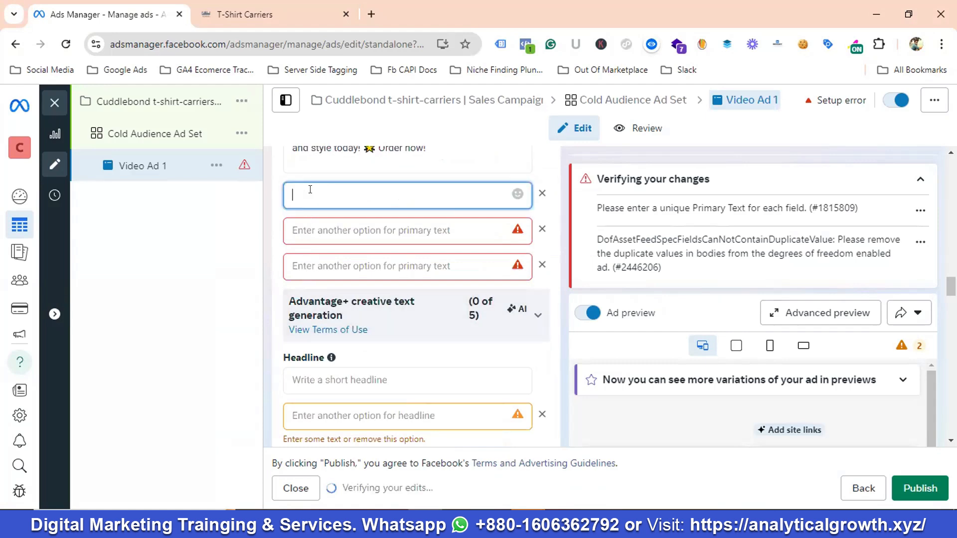
key("alt+Tab")
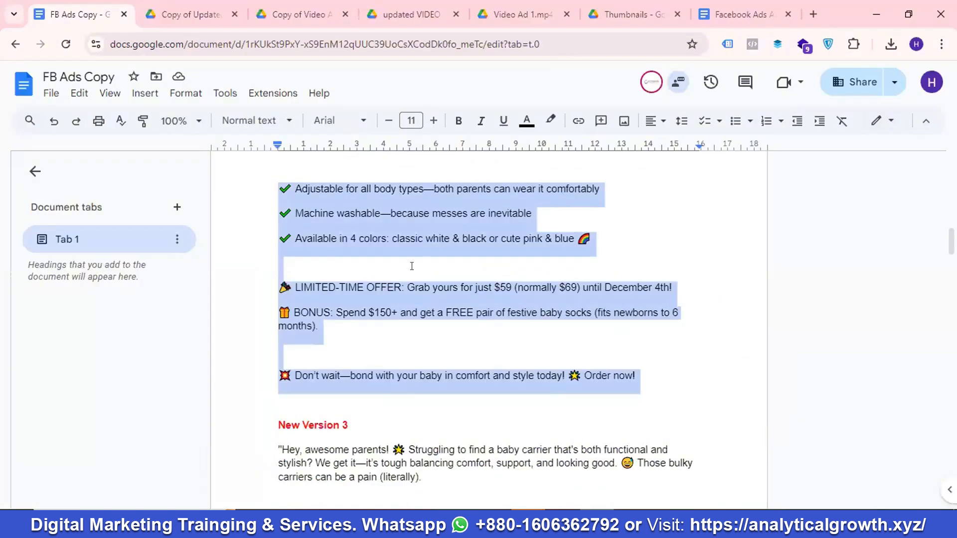
scroll(319, 257, "down", 4)
left_click_drag(278, 239, 635, 281)
scroll(406, 274, "down", 3)
scroll(613, 289, "down", 4)
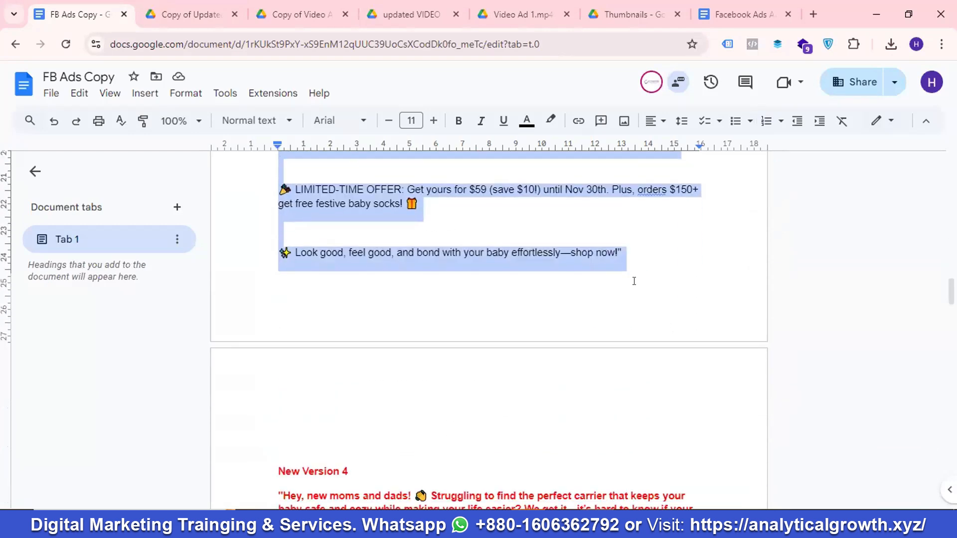
right_click(443, 190)
left_click(471, 154)
key("alt+Tab")
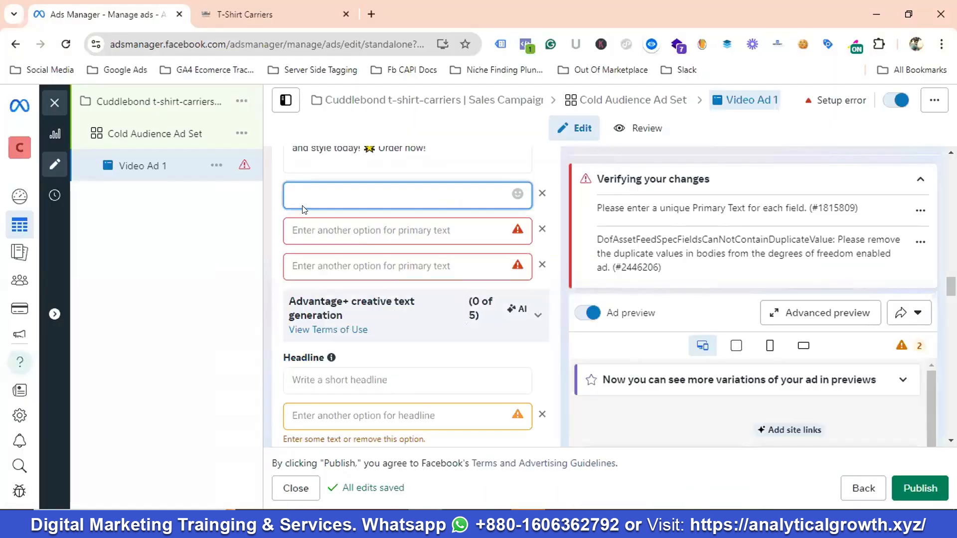
key("ctrl+v")
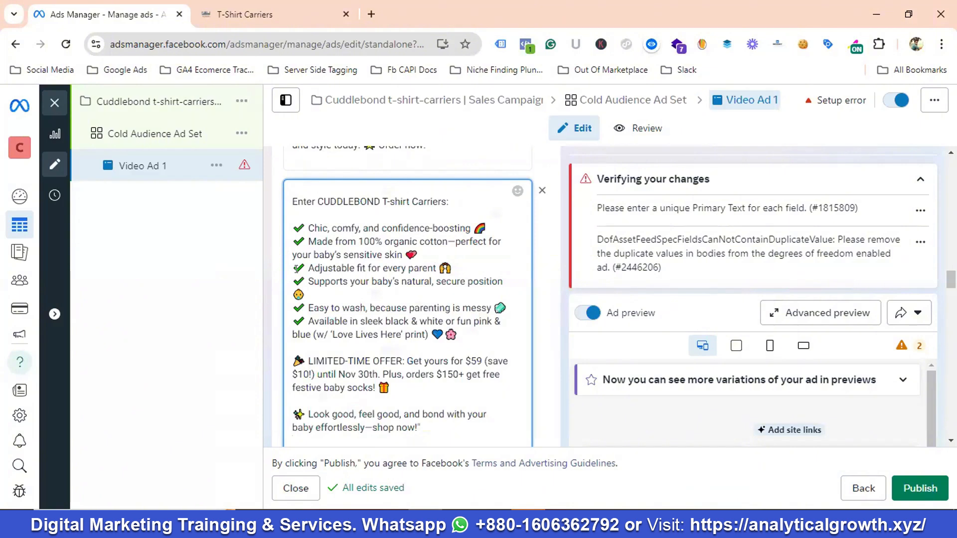
- Fill the fourth primary text option with the New Version 4 ad copy from the FB Ads Copy document
scroll(298, 276, "down", 4)
left_click(314, 266)
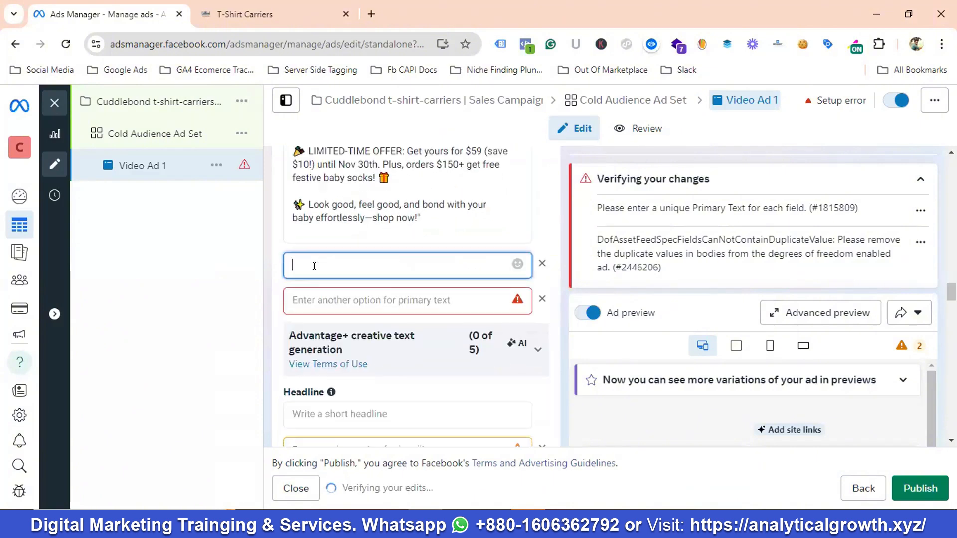
key("alt+Tab")
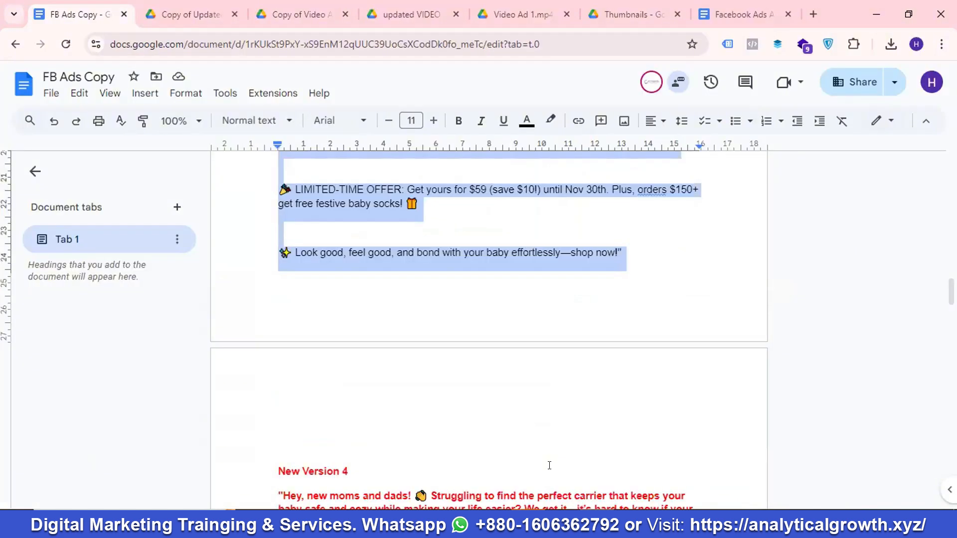
scroll(400, 268, "down", 5)
left_click_drag(275, 209, 412, 239)
scroll(503, 337, "down", 7)
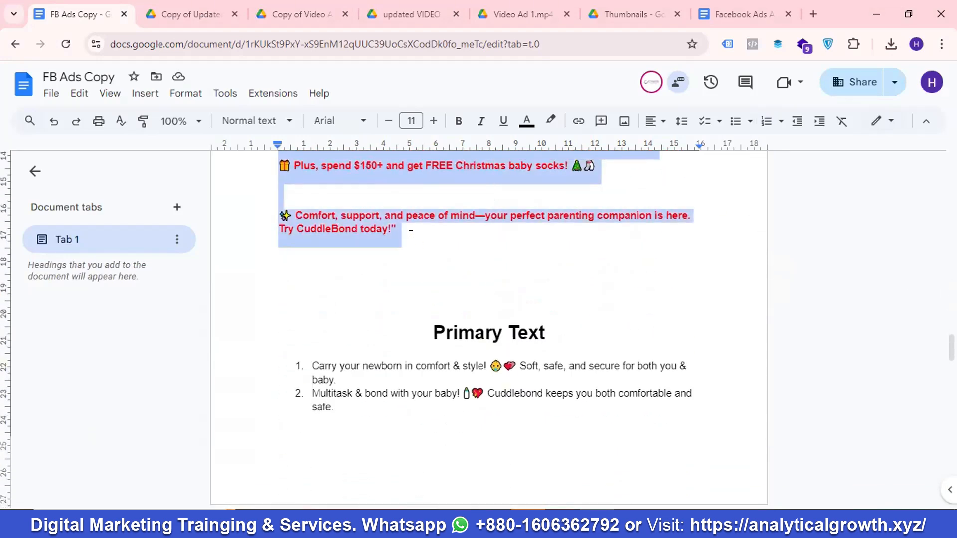
right_click(345, 210)
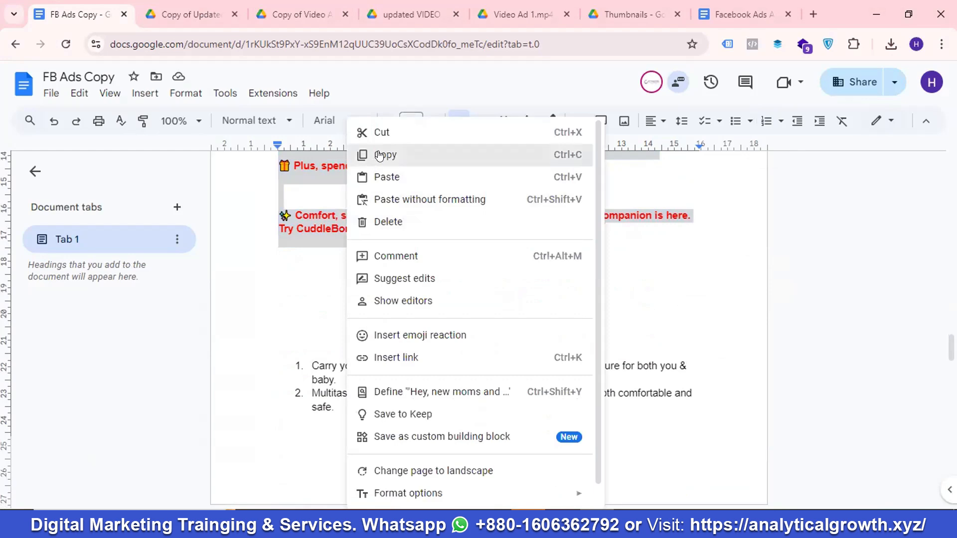
left_click(375, 156)
key("alt+Tab")
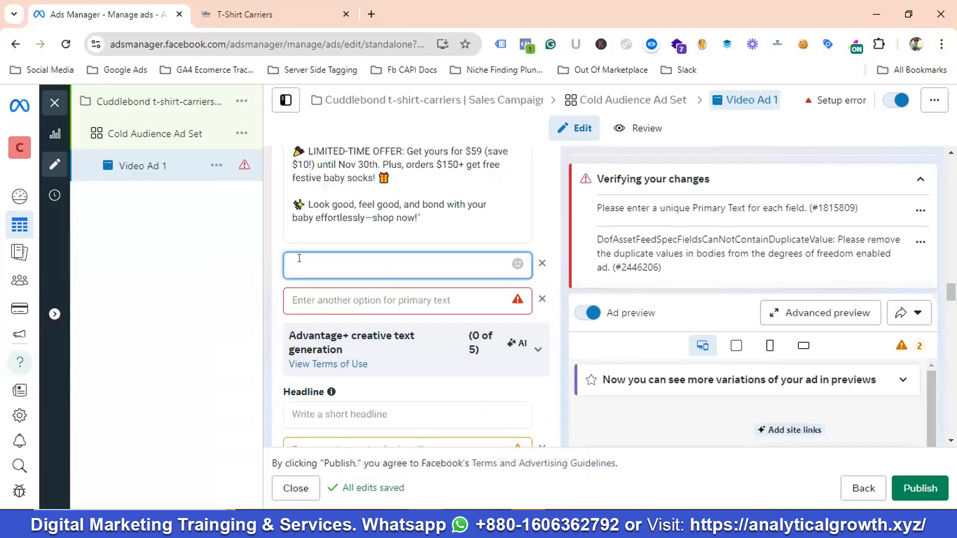
key("ctrl+v")
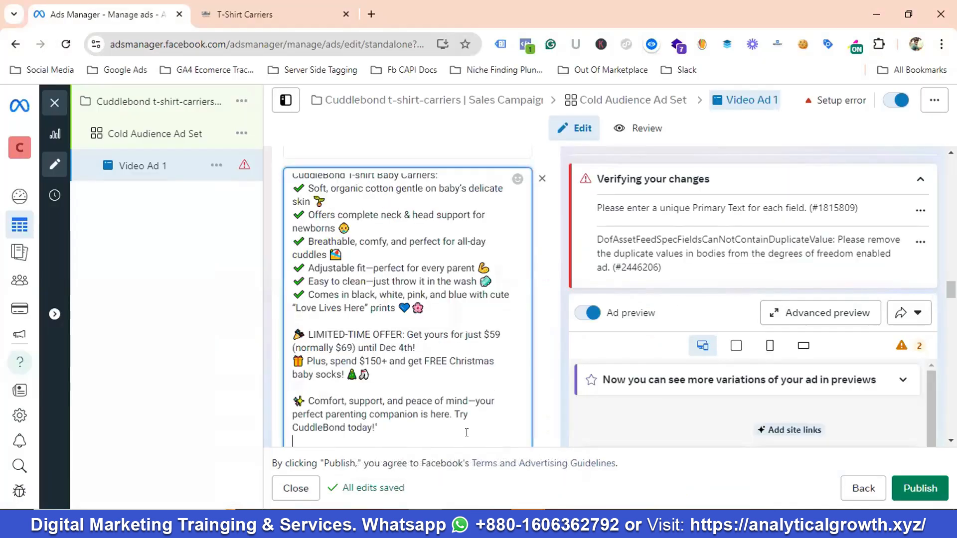
- Fill the fifth primary text option with the document's first Primary Text item, starting "Carry your newborn in comfort & style!"
key("alt+Tab")
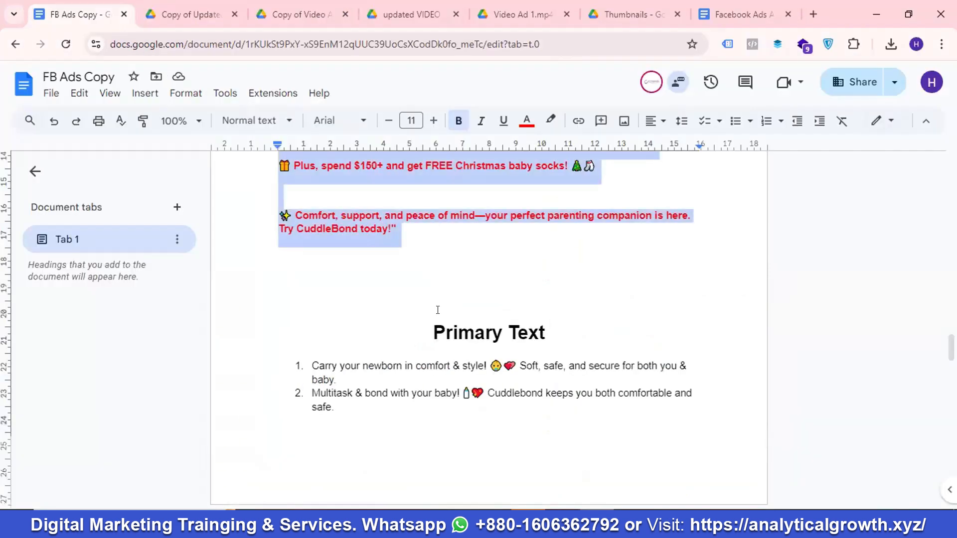
scroll(307, 221, "down", 3)
left_click_drag(308, 223, 336, 239)
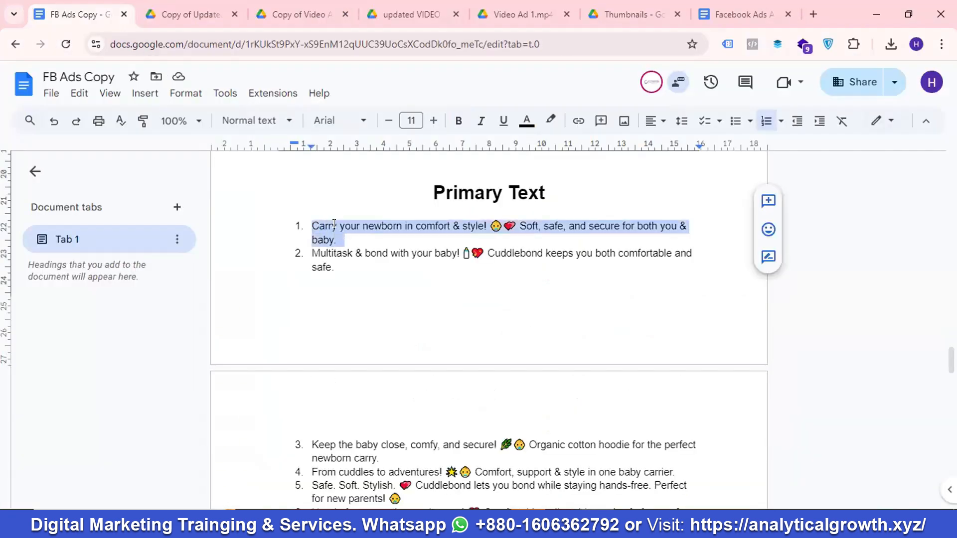
right_click(334, 227)
left_click(363, 155)
key("alt+Tab")
scroll(331, 324, "down", 3)
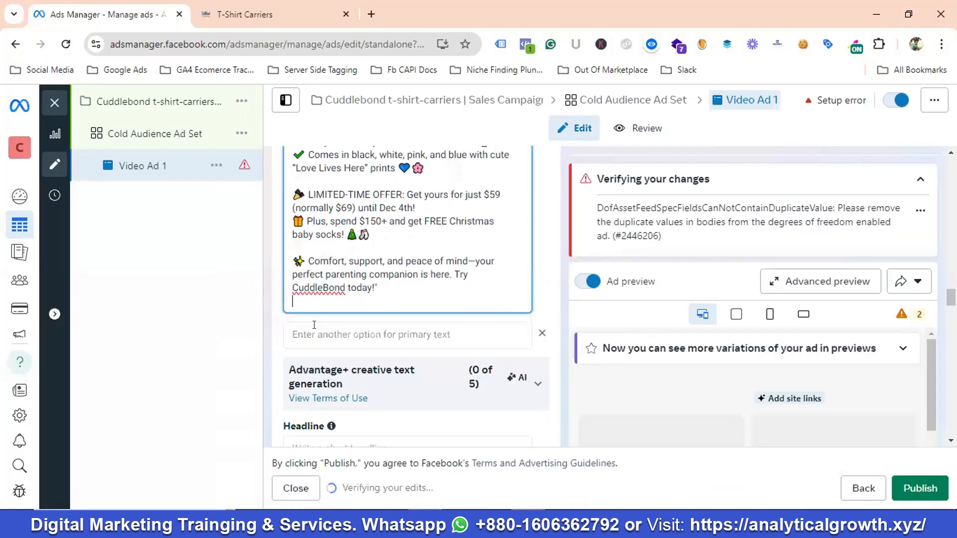
left_click(312, 331)
key("ctrl+v")
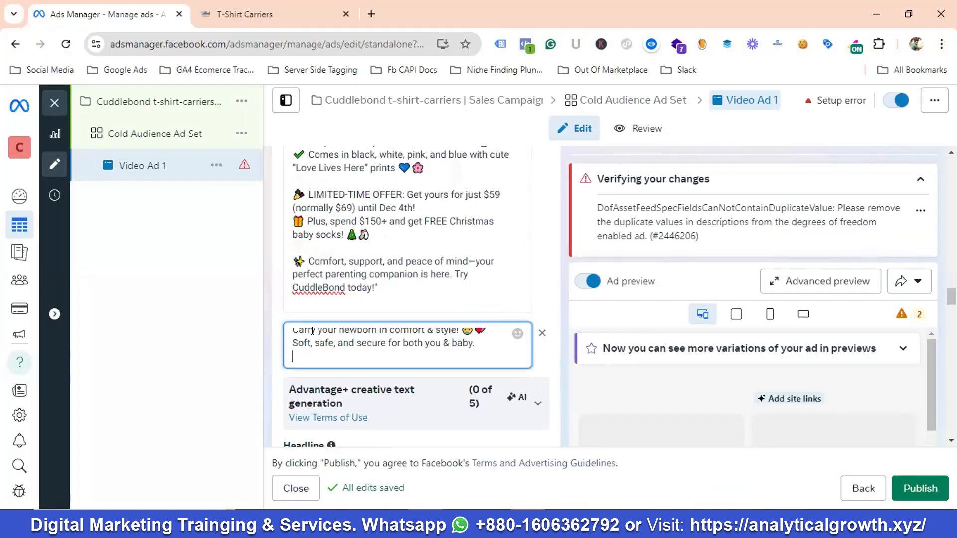
- Fill the first headline with "Limited Stock: Snag Yours!" from the Headline list in the FB Ads Copy document
scroll(312, 331, "down", 5)
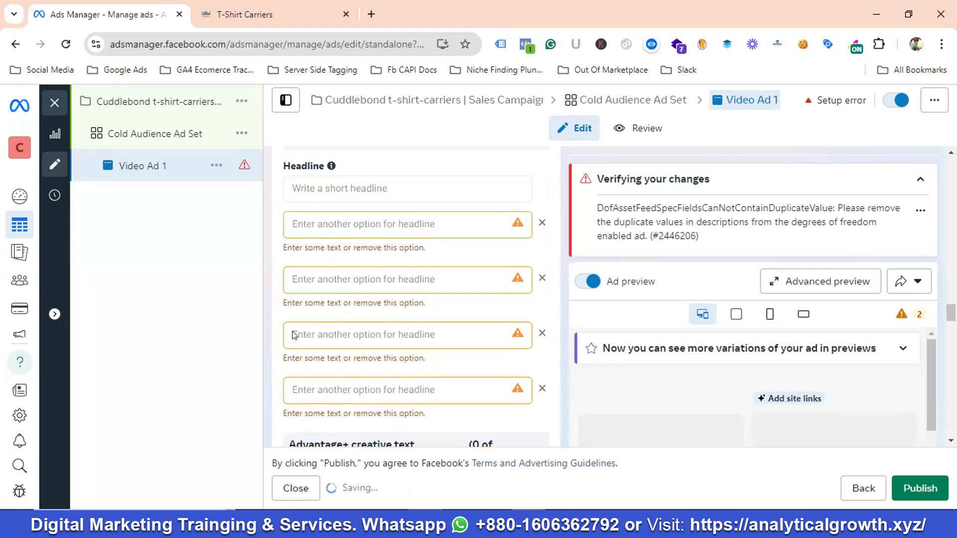
left_click(319, 190)
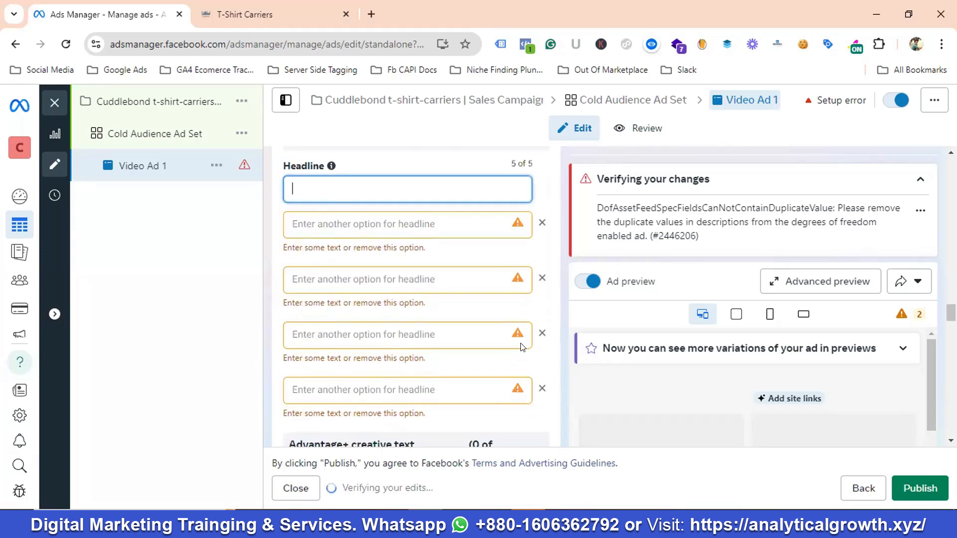
key("alt+Tab")
scroll(399, 249, "down", 3)
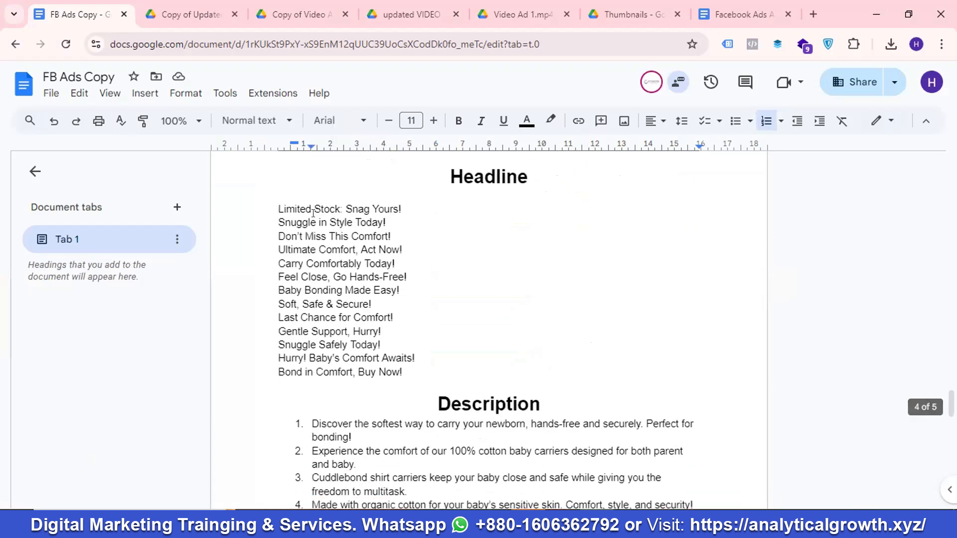
left_click_drag(278, 209, 414, 209)
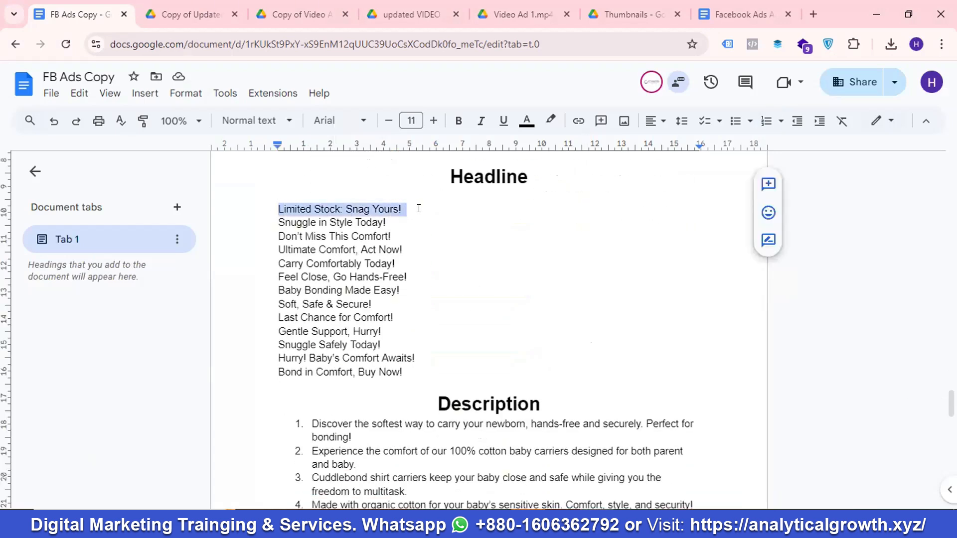
key("alt+Tab")
key("ctrl+v")
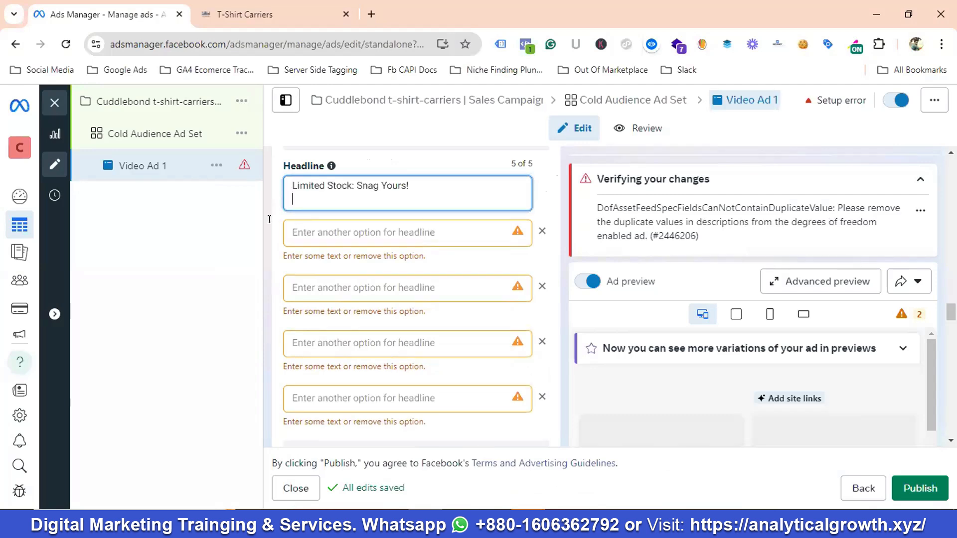
- Fill the second headline option with "Snuggle in Style Today!" from the FB Ads Copy document
key("alt+Tab")
left_click_drag(278, 222, 392, 220)
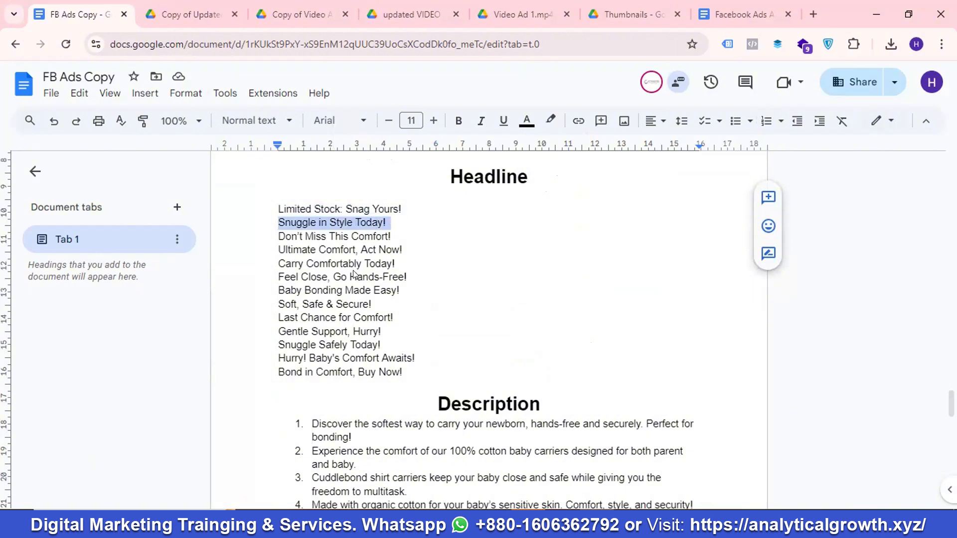
key("alt+Tab")
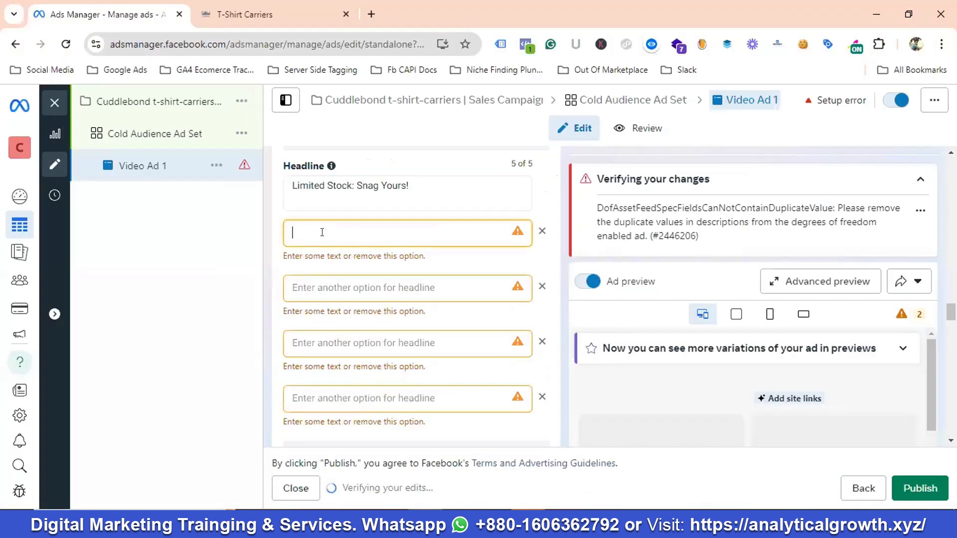
key("ctrl+v")
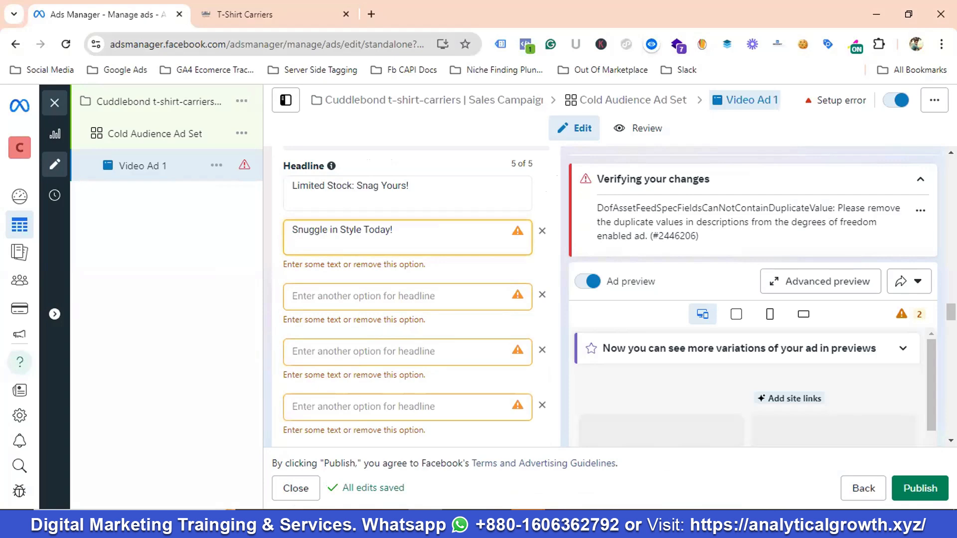
- Fill the third headline option with "Don't Miss This Comfort!" from the FB Ads Copy document
key("alt+Tab")
left_click_drag(278, 237, 393, 235)
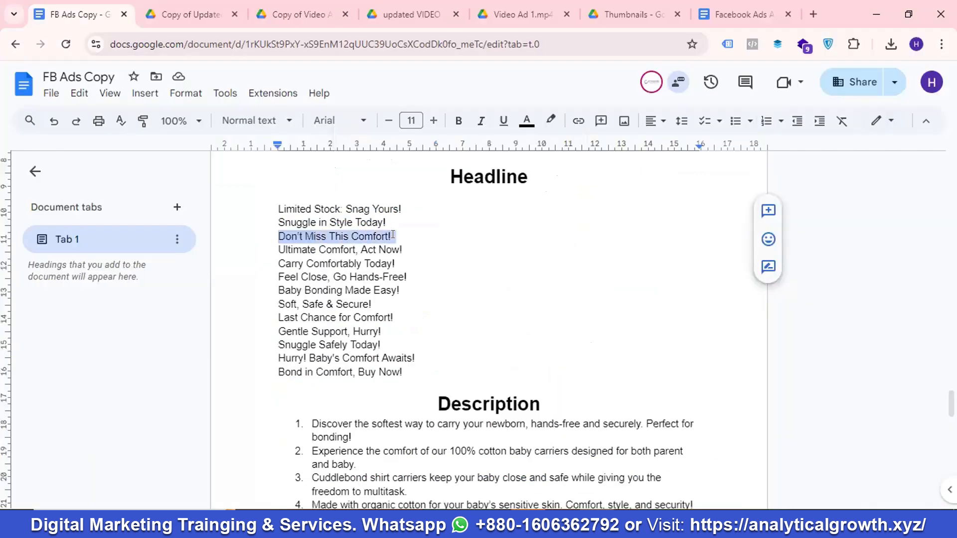
key("alt+Tab")
left_click(303, 275)
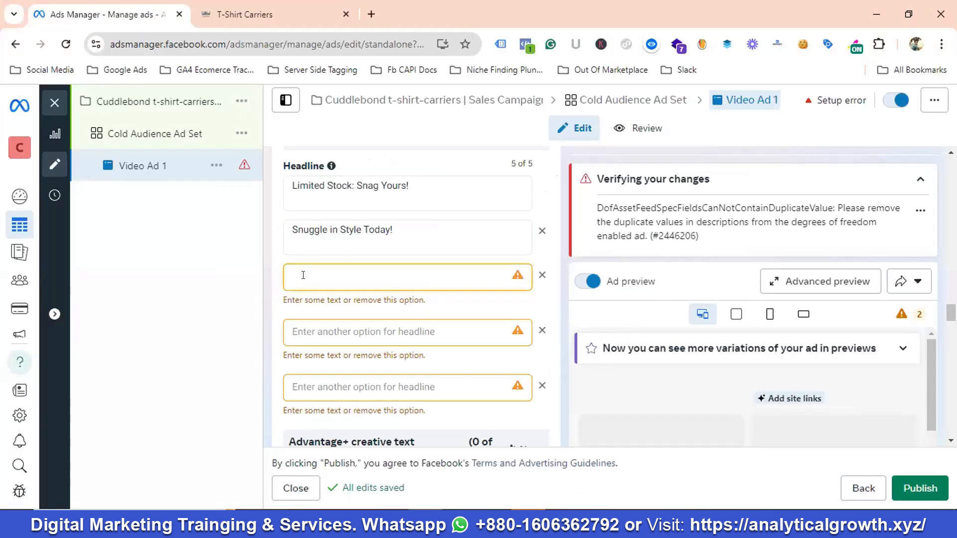
key("ctrl+v")
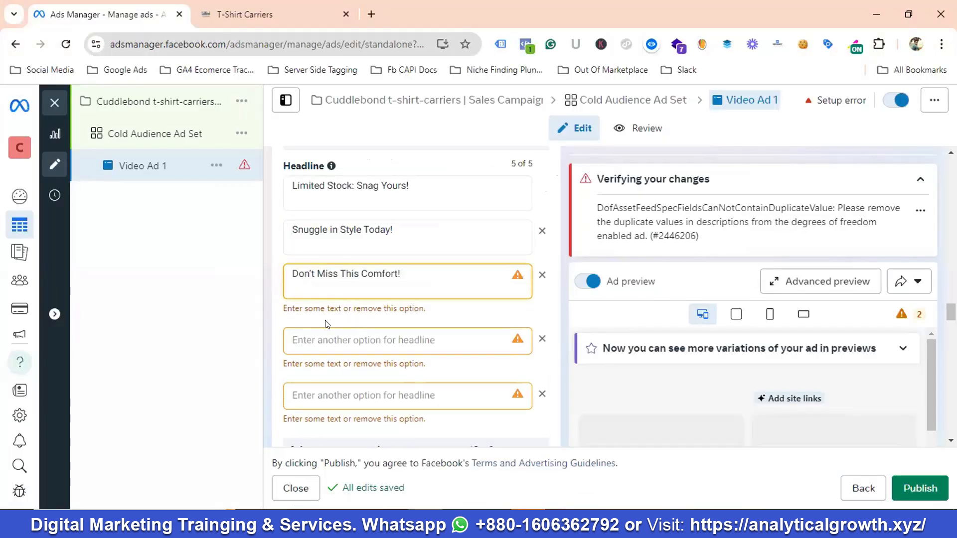
- Fill the fourth headline option with "Ultimate Comfort, Act Now!" from the FB Ads Copy document
scroll(327, 324, "down", 1)
left_click(309, 251)
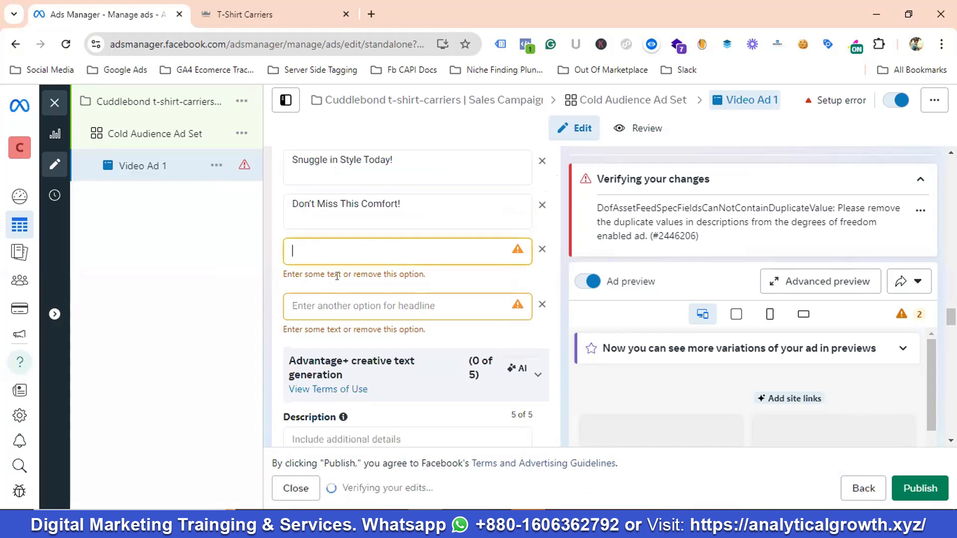
key("alt+Tab")
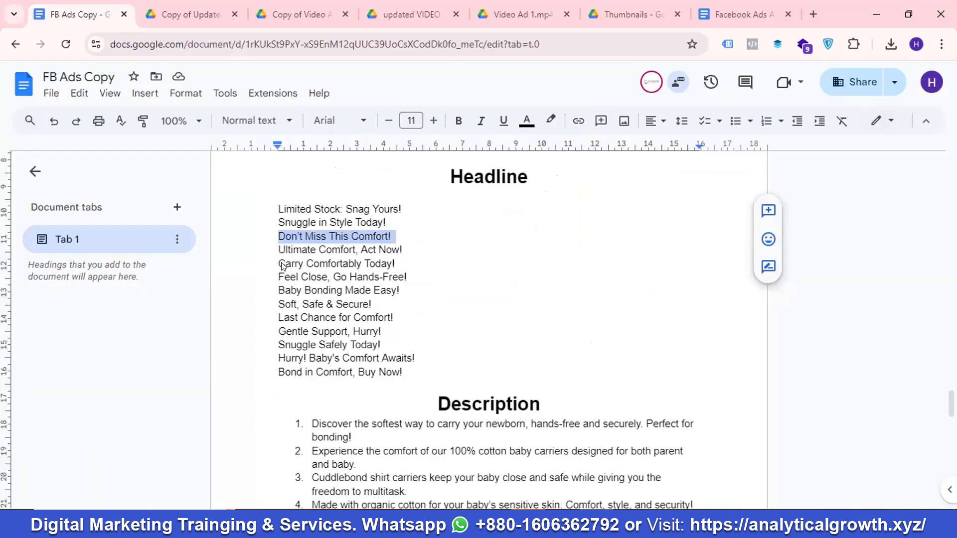
left_click_drag(276, 244, 413, 254)
key("ctrl+c")
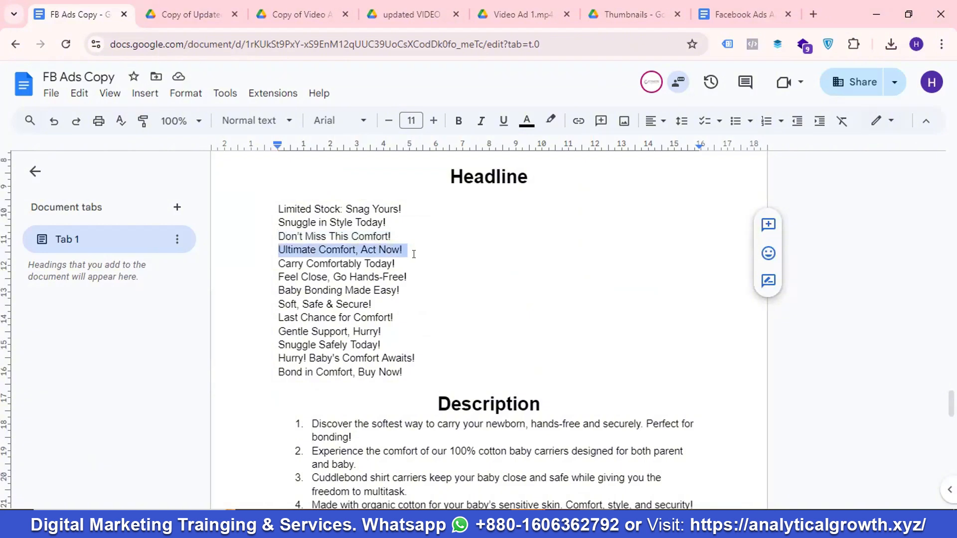
key("alt+Tab")
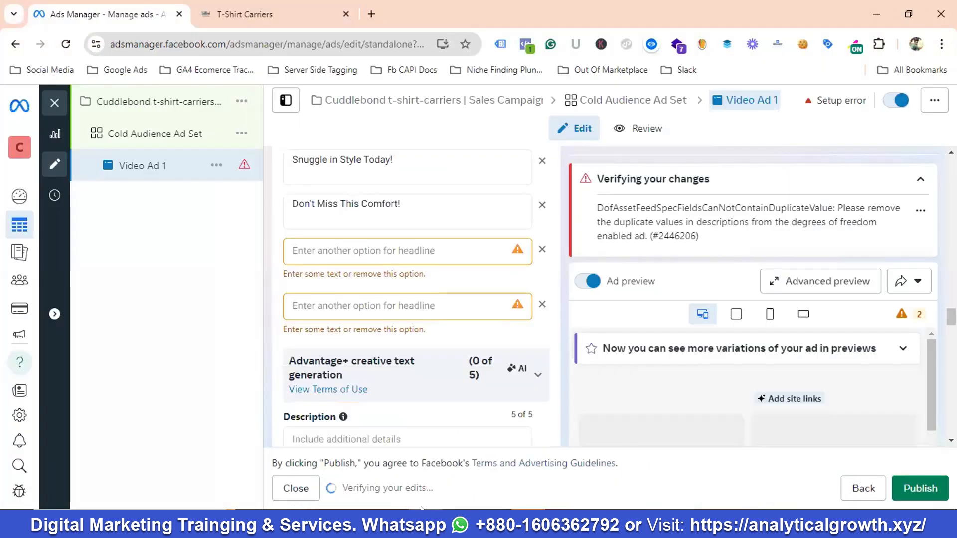
left_click(328, 265)
key("ctrl+v")
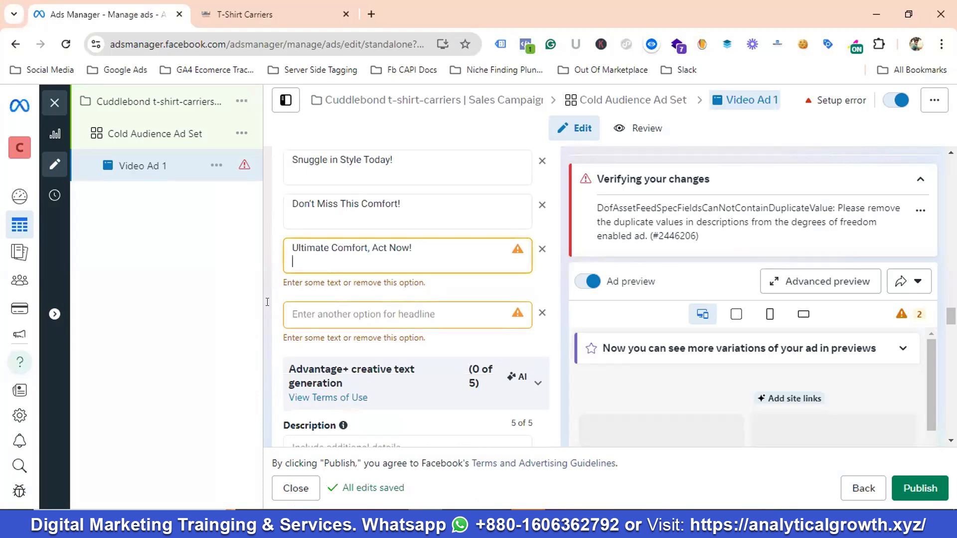
key("alt+Tab")
key("shift+Right")
key("shift+Right")
key("shift+Right")
key("shift+Right")
key("shift+Right")
key("shift+Right")
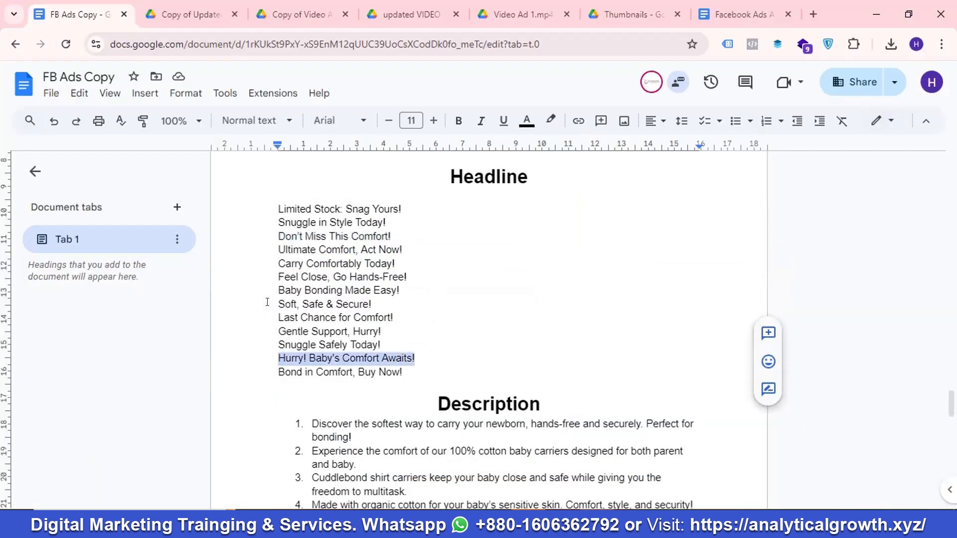
key("shift+Left")
key("shift+Left")
key("Down")
key("shift+Right")
left_click_drag(405, 373, 291, 372)
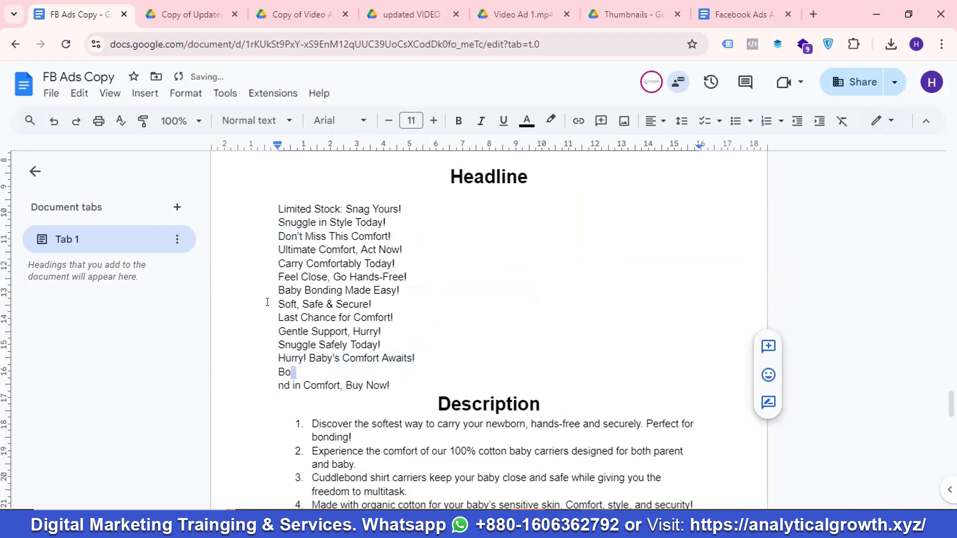
key("ctrl+z")
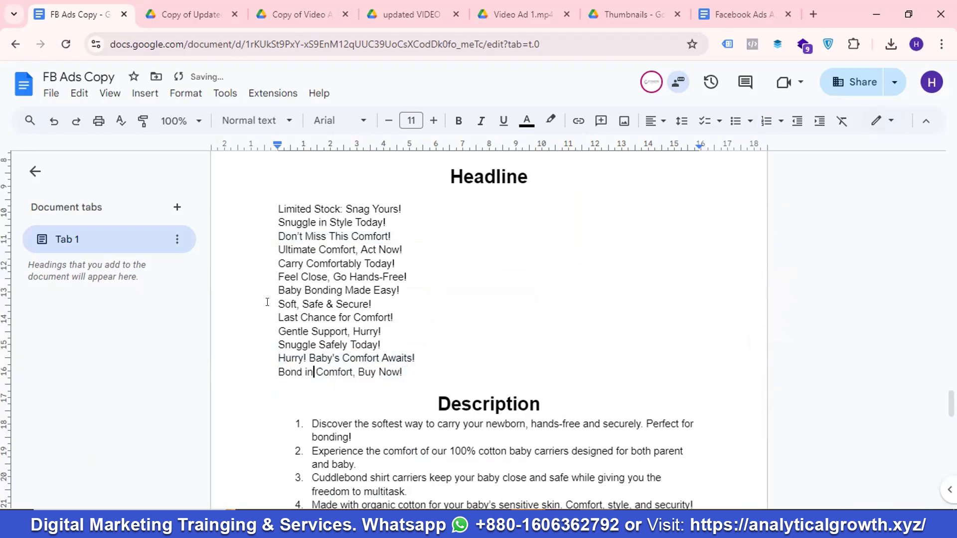
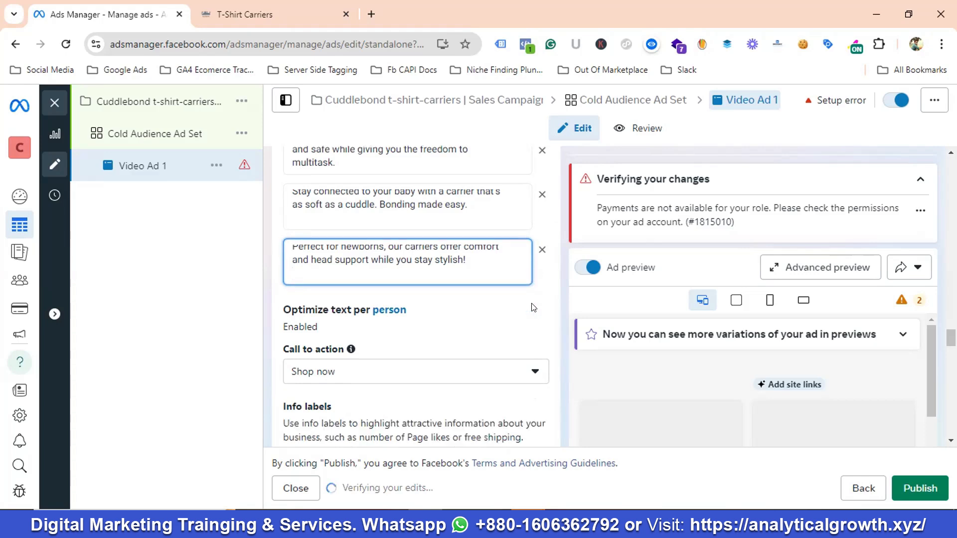
scroll(440, 312, "down", 5)
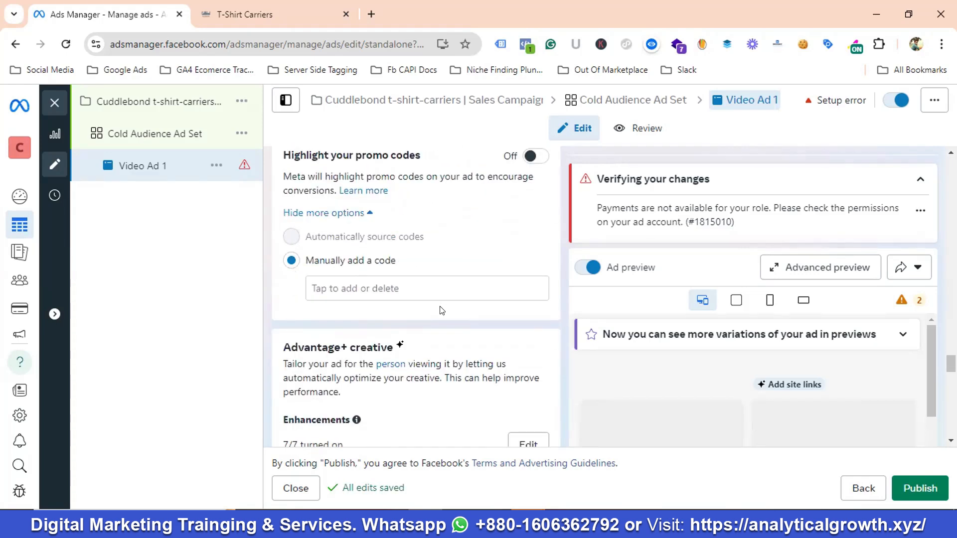
scroll(395, 275, "down", 4)
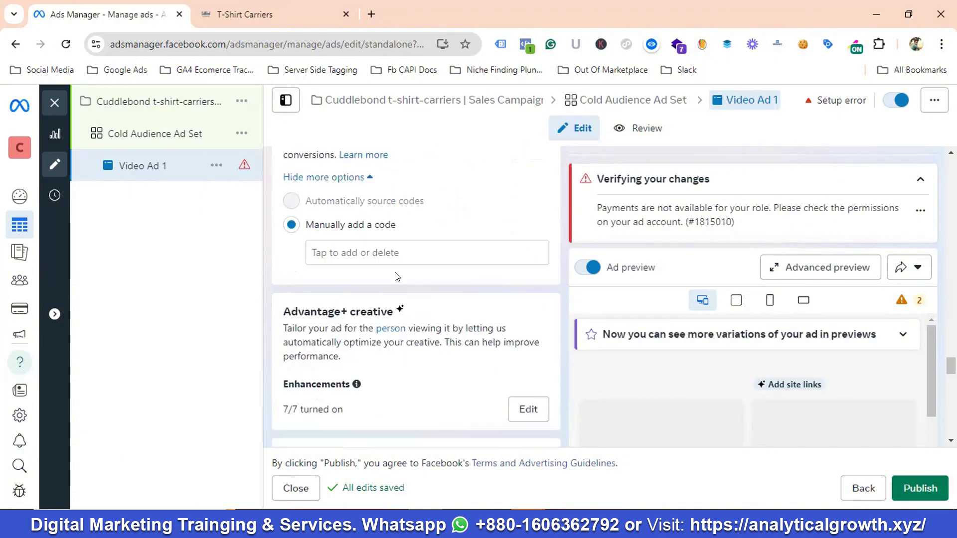
scroll(417, 289, "down", 1)
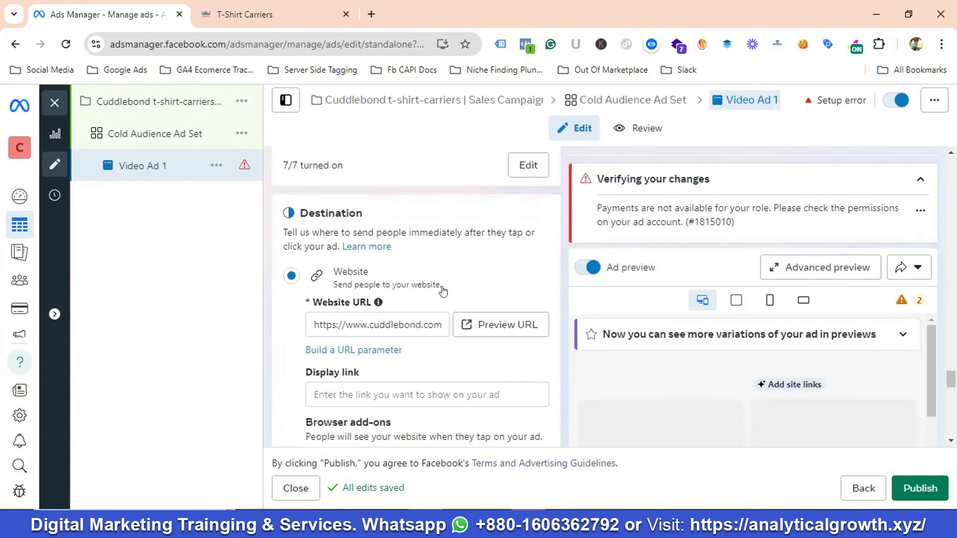
left_click(402, 324)
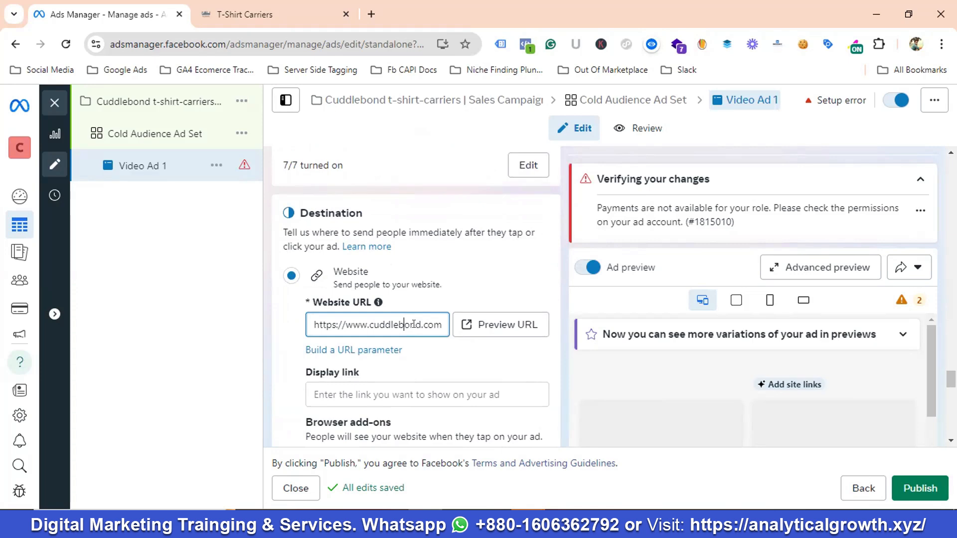
scroll(409, 285, "down", 1)
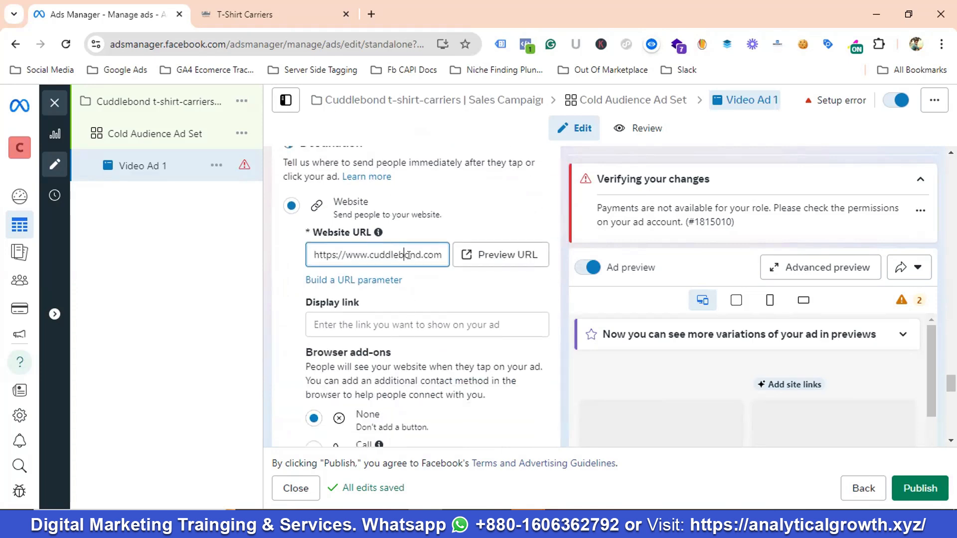
left_click(273, 6)
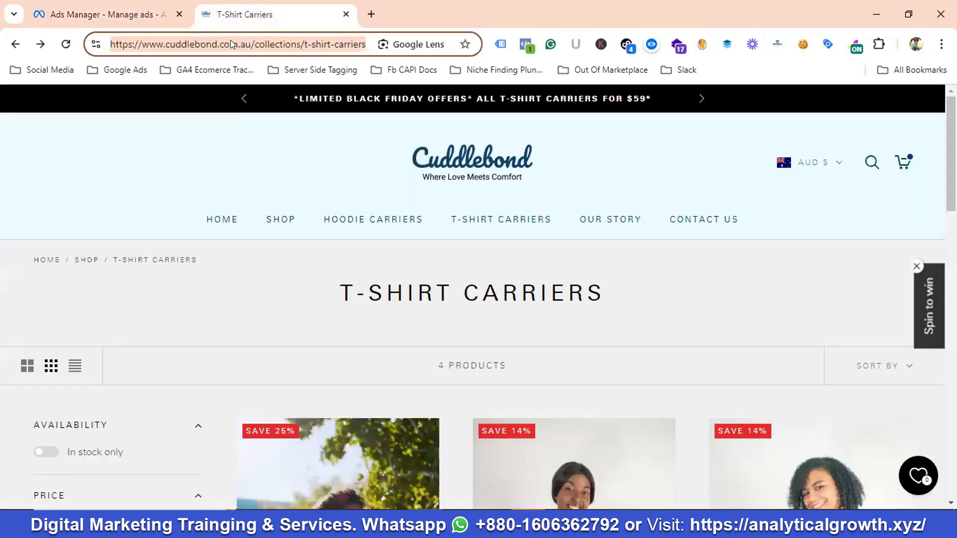
right_click(230, 44)
left_click(283, 174)
left_click(103, 14)
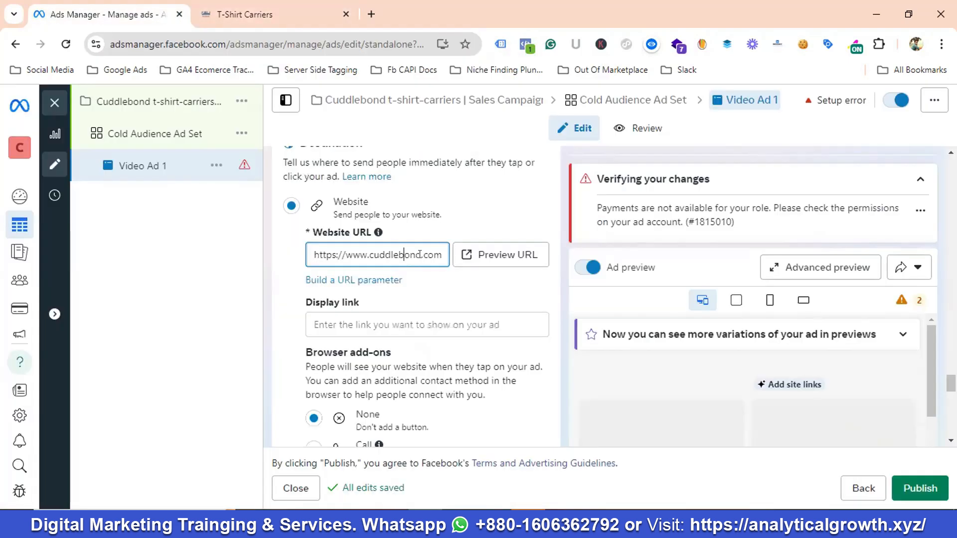
triple_click(367, 252)
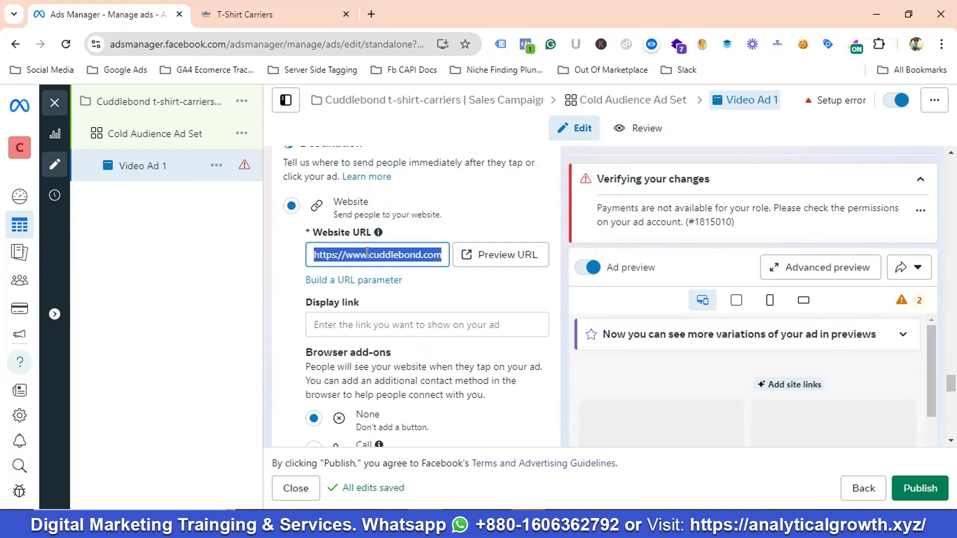
key("ctrl+v")
left_click(378, 324)
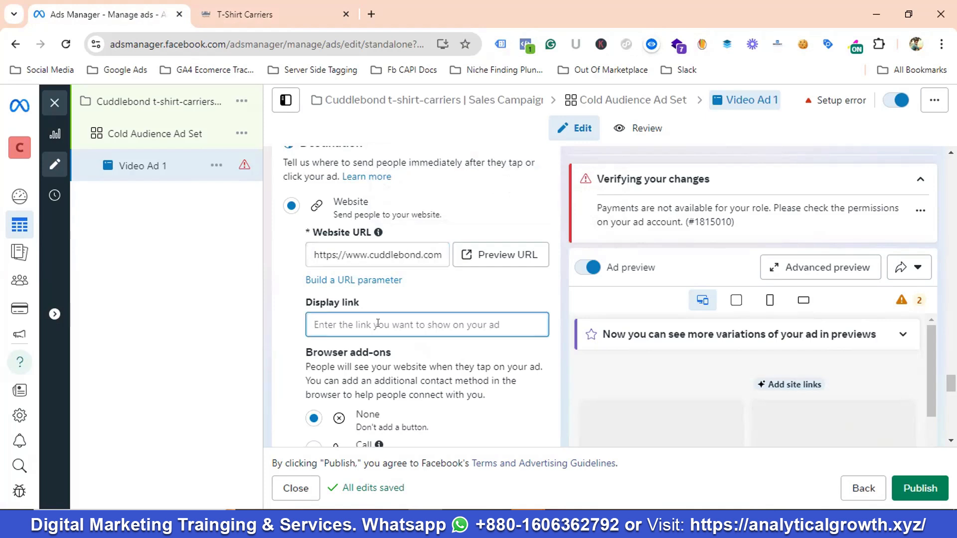
key("ctrl+v")
- Review the ad's browser add-ons, event details, languages and tracking settings below the destination links
scroll(385, 319, "down", 3)
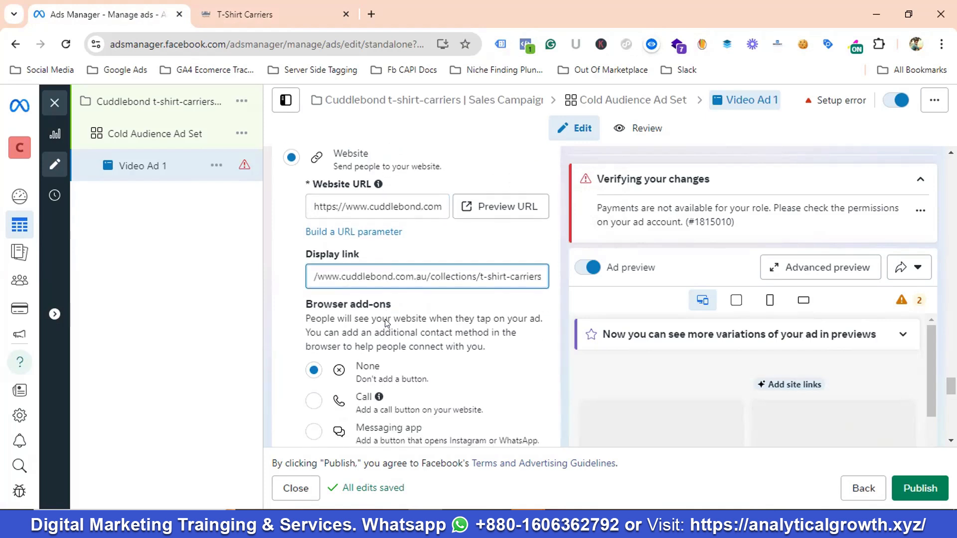
scroll(389, 322, "down", 6)
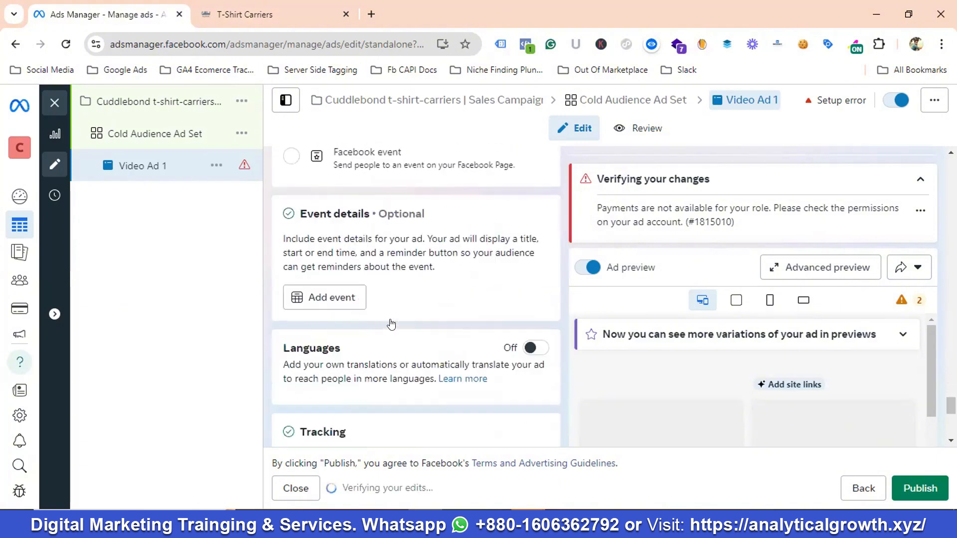
scroll(396, 323, "down", 4)
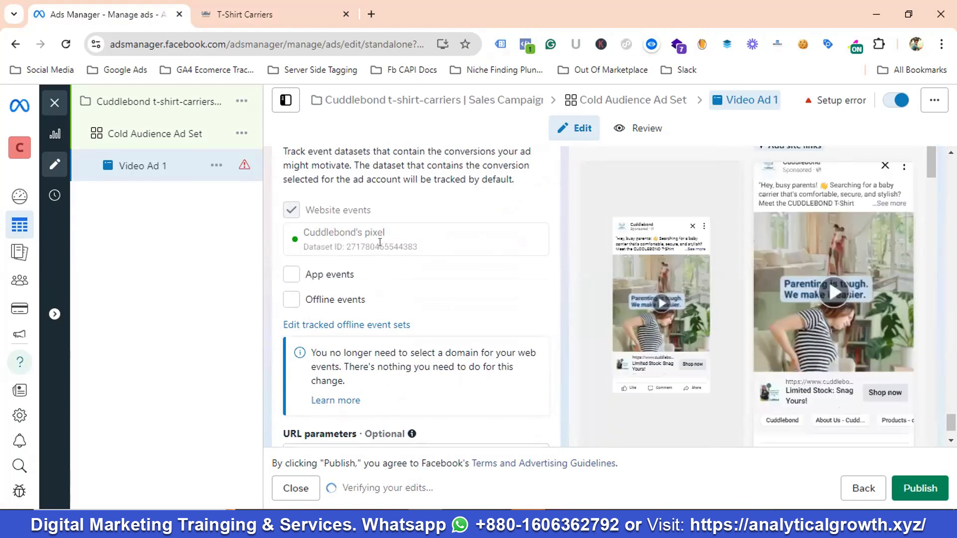
scroll(410, 273, "down", 2)
scroll(916, 324, "up", 8)
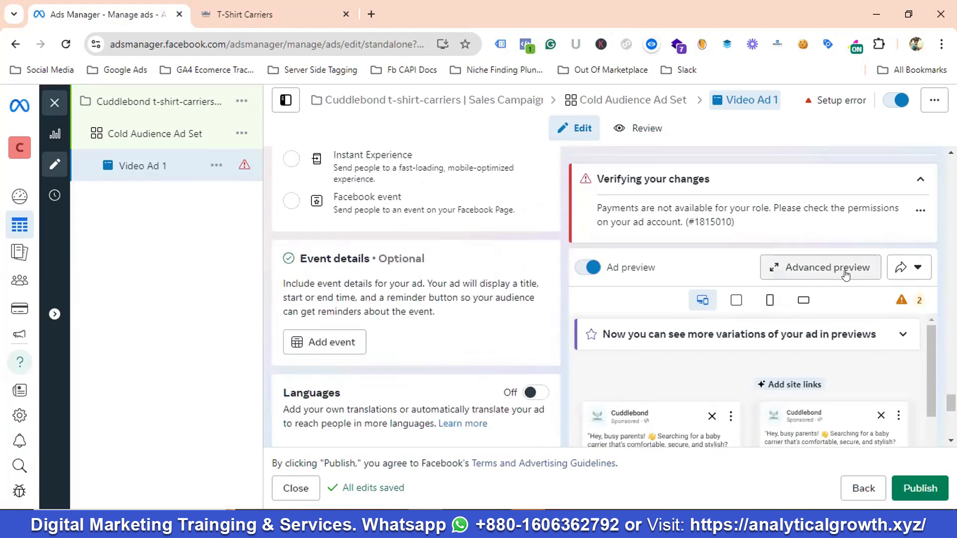
- Open the advanced preview of Video Ad 1 and examine how it appears across the Facebook and Instagram placements
left_click(827, 270)
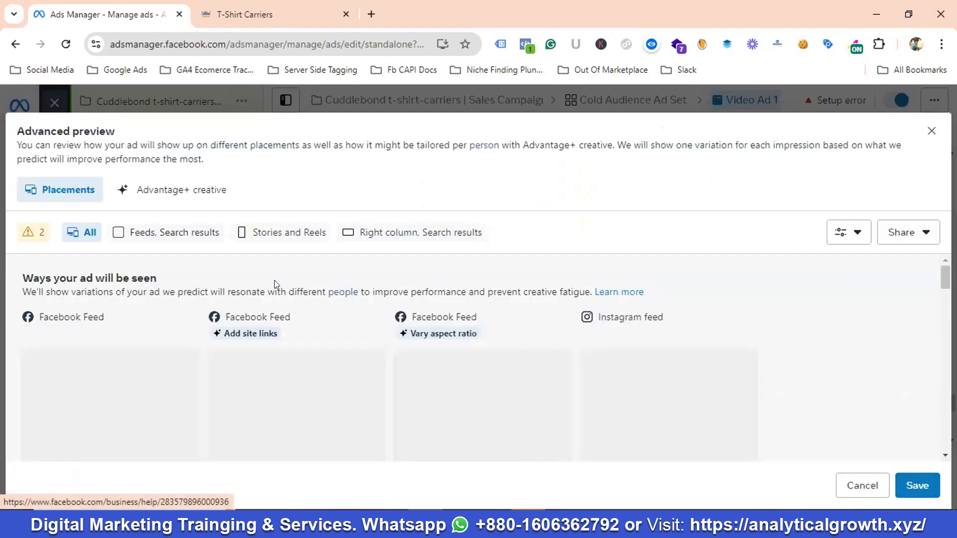
scroll(283, 280, "down", 2)
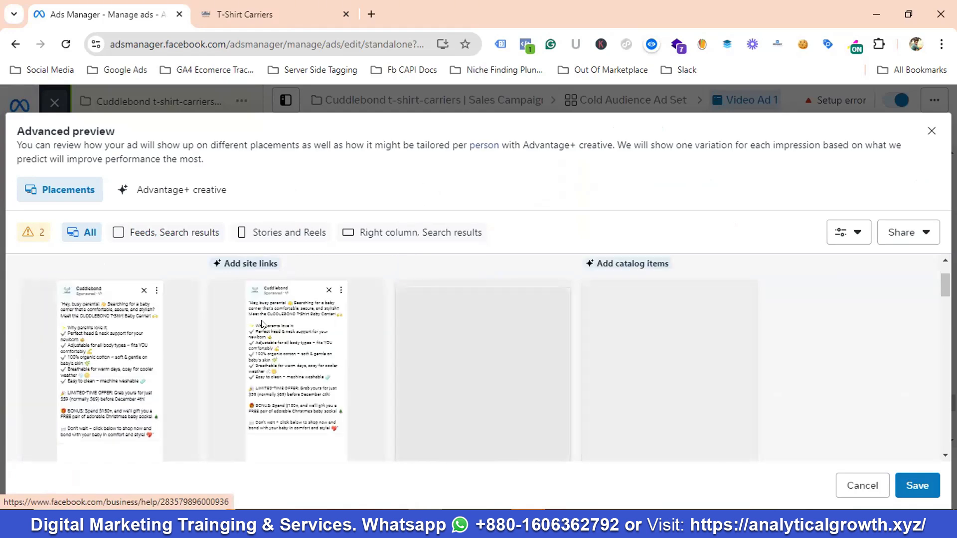
scroll(227, 338, "down", 2)
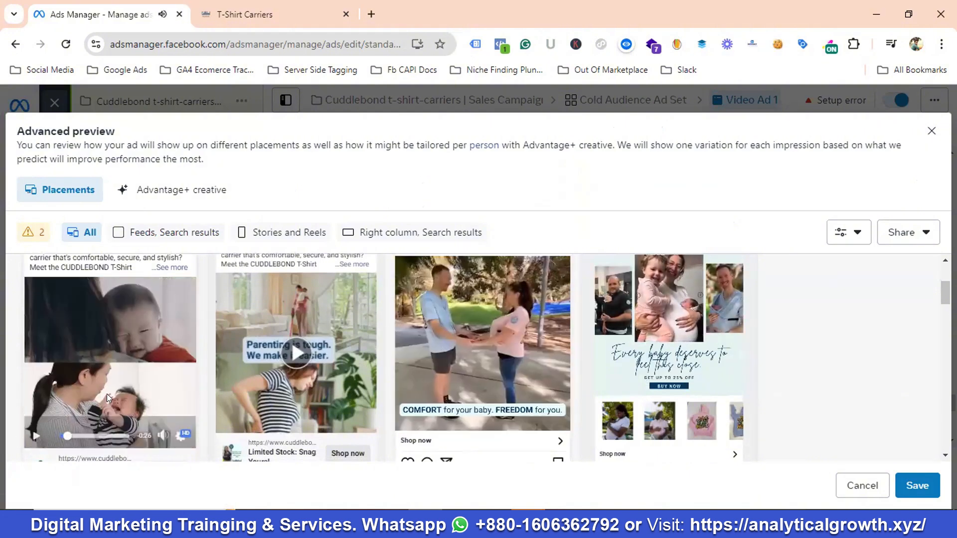
scroll(113, 396, "up", 2)
scroll(65, 344, "up", 2)
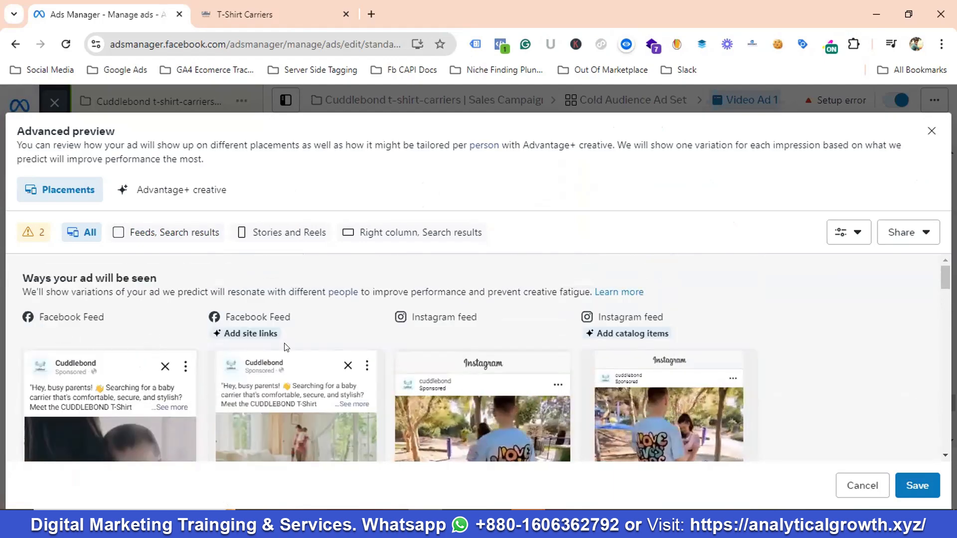
scroll(482, 320, "down", 2)
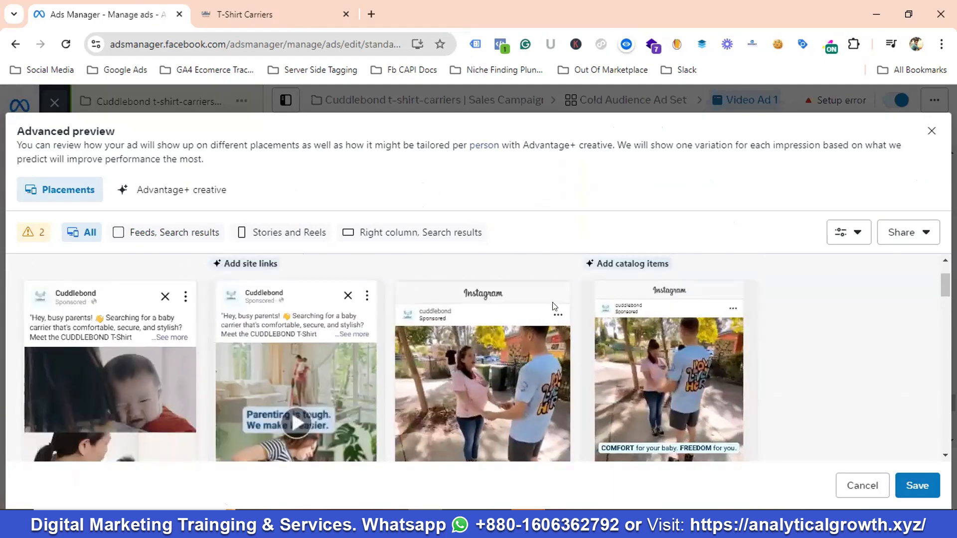
scroll(483, 300, "down", 6)
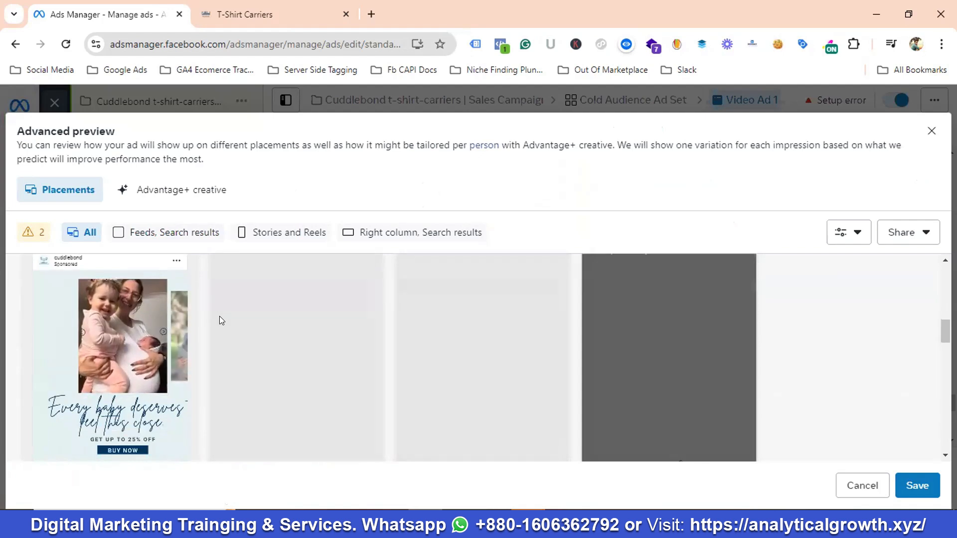
- Turn on link sharing for the Video Ad 1 preview with a 30-day link, and close the advanced preview
left_click(905, 234)
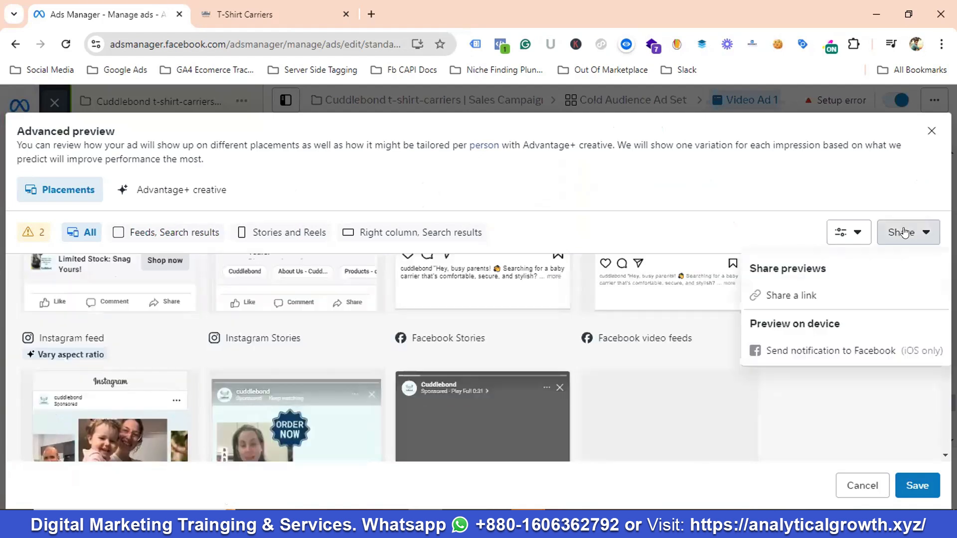
left_click(780, 295)
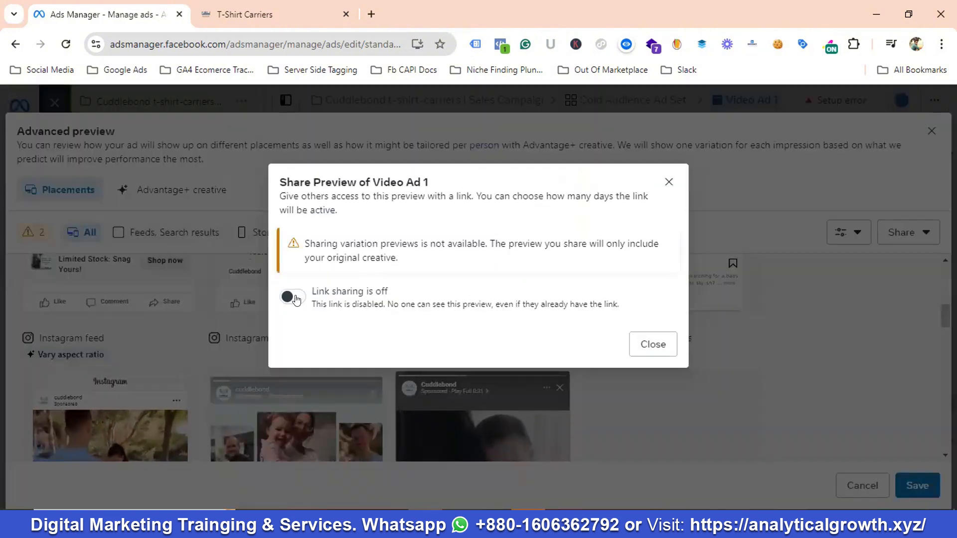
left_click(293, 298)
left_click(344, 329)
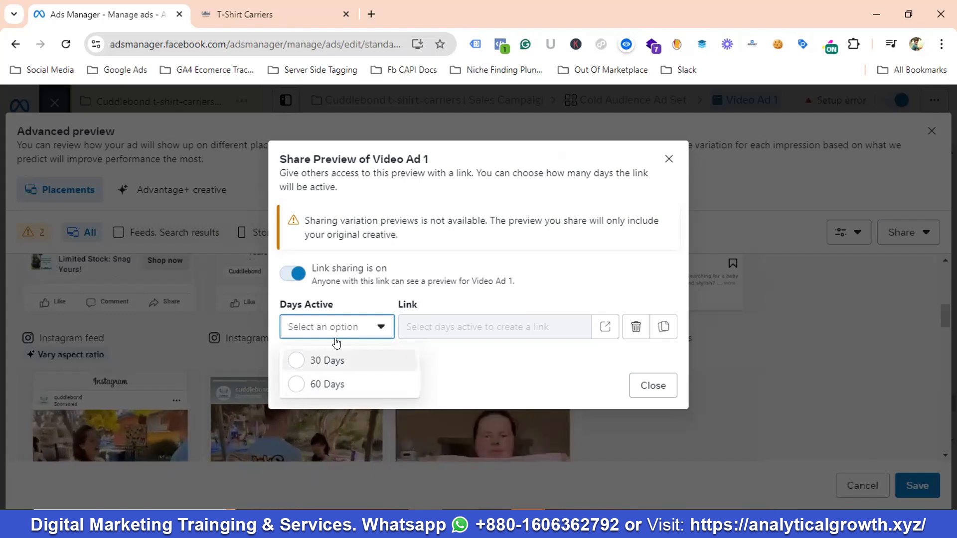
left_click(327, 360)
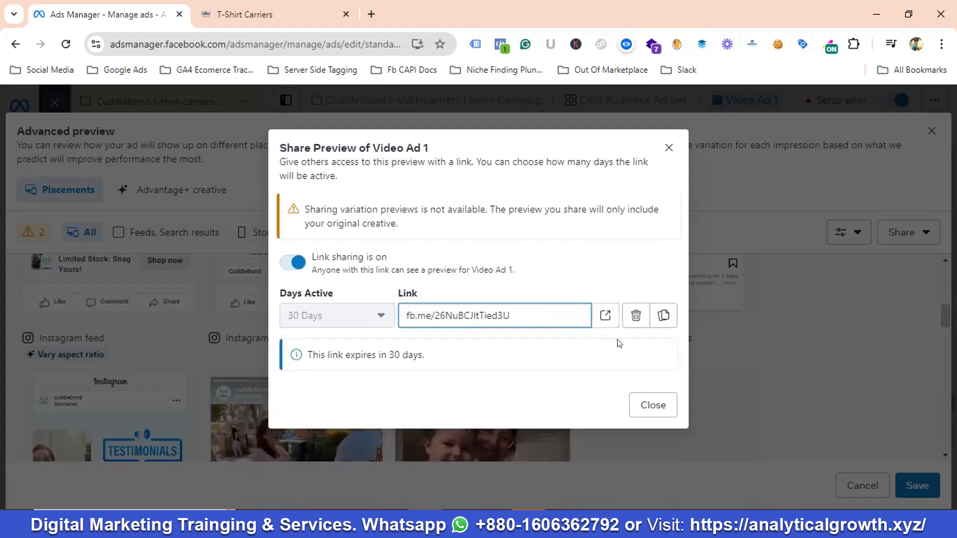
left_click(669, 147)
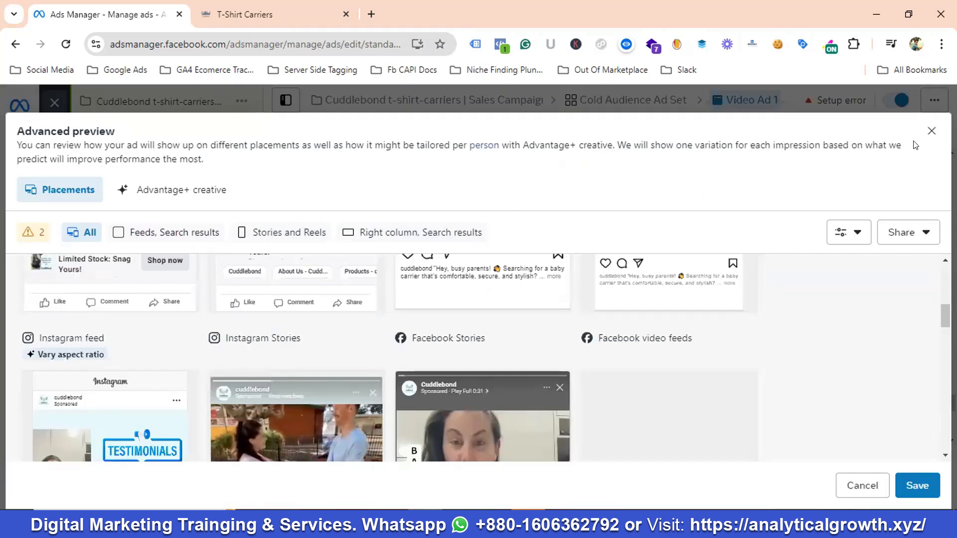
left_click(932, 131)
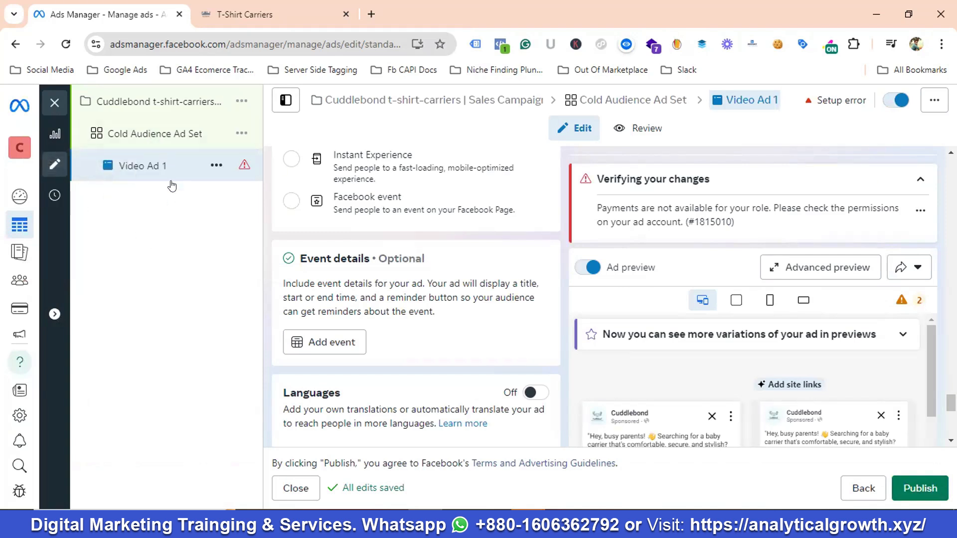
- Duplicate Video Ad 1 into the original campaign with 3 copies, keeping existing reactions, comments and shares shown on the new ads
scroll(393, 291, "up", 8)
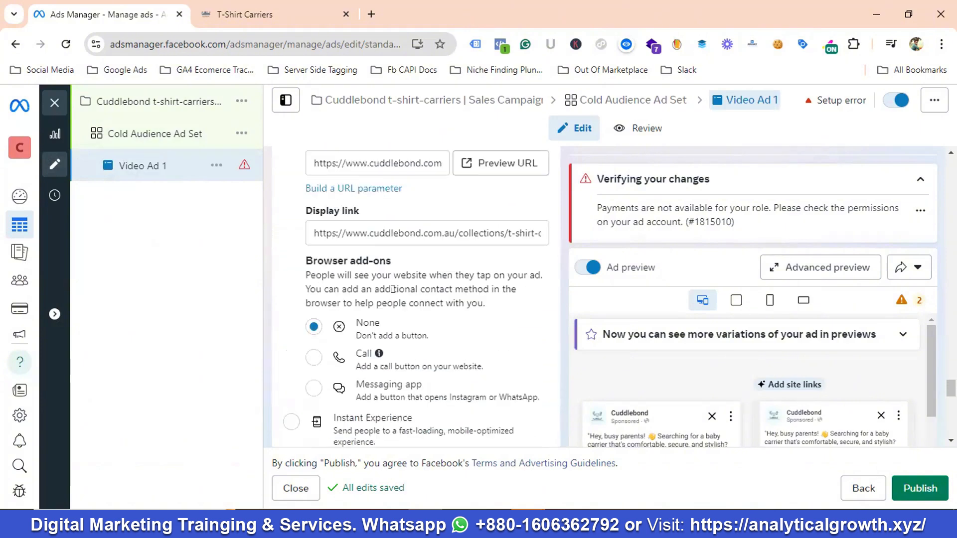
left_click(215, 165)
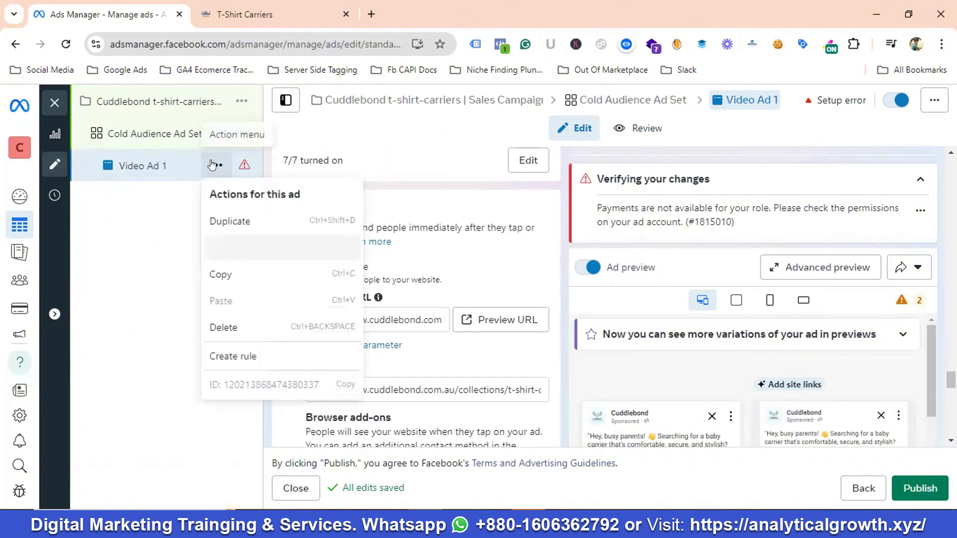
left_click(233, 222)
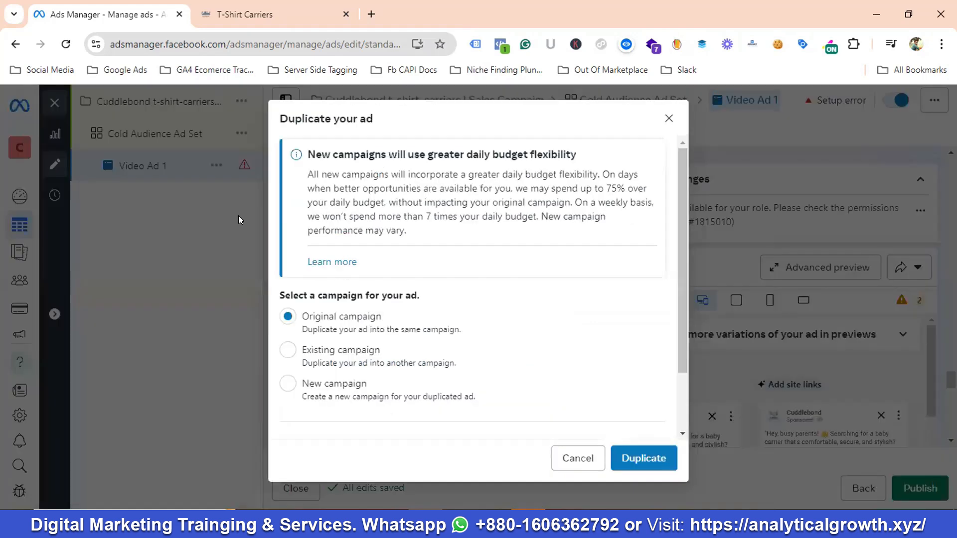
scroll(445, 253, "down", 2)
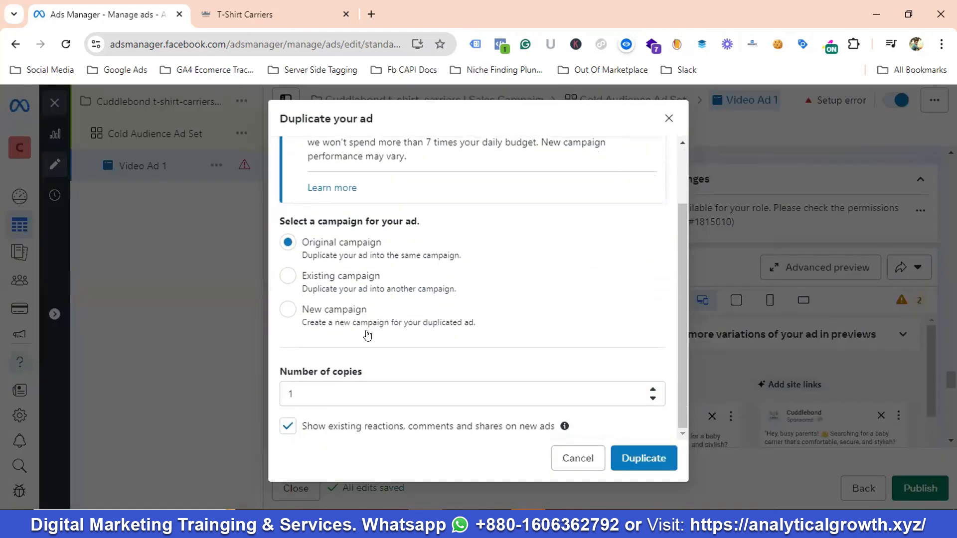
key("Tab")
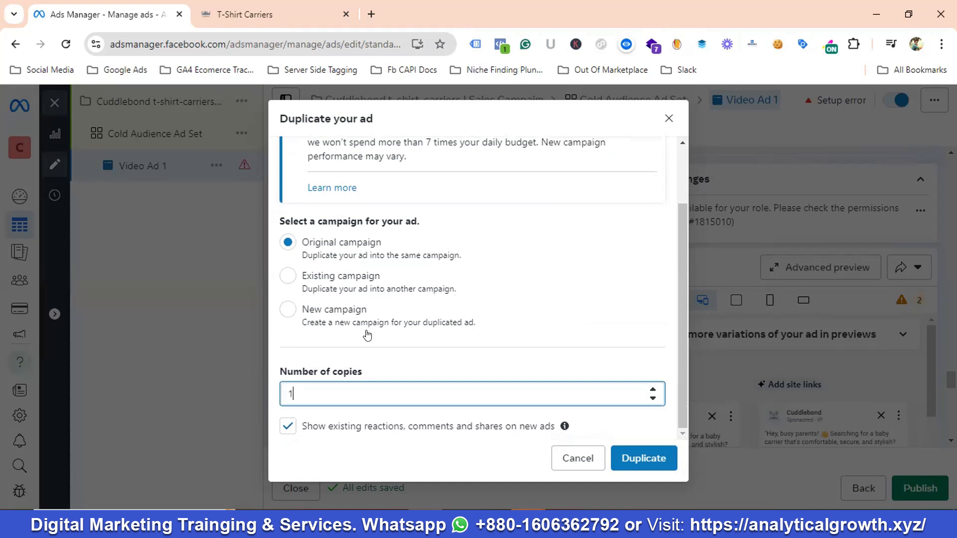
key("BackSpace")
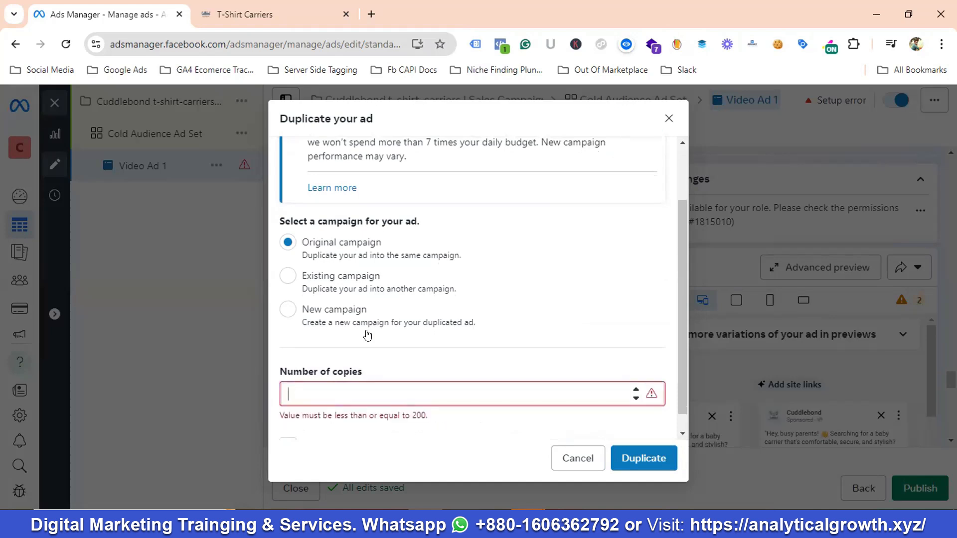
type("3")
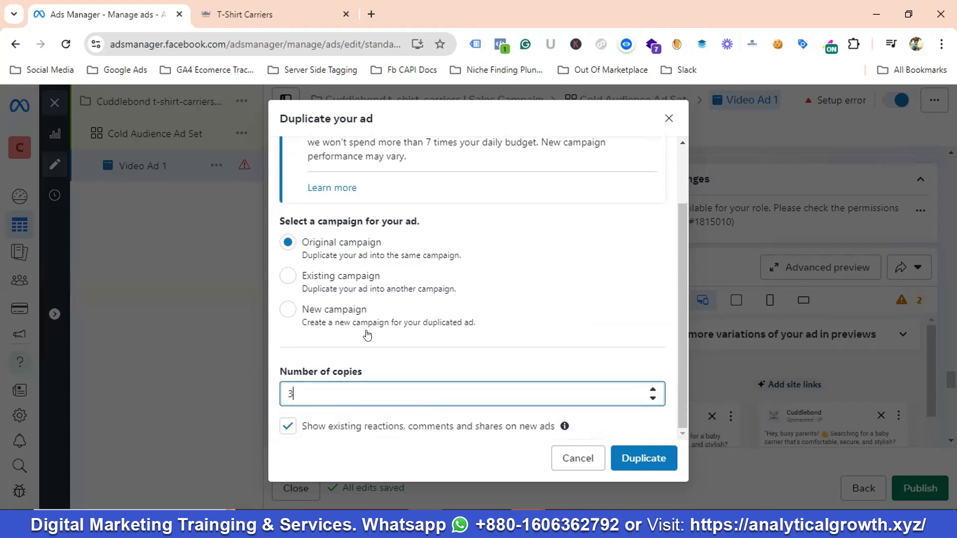
left_click(643, 464)
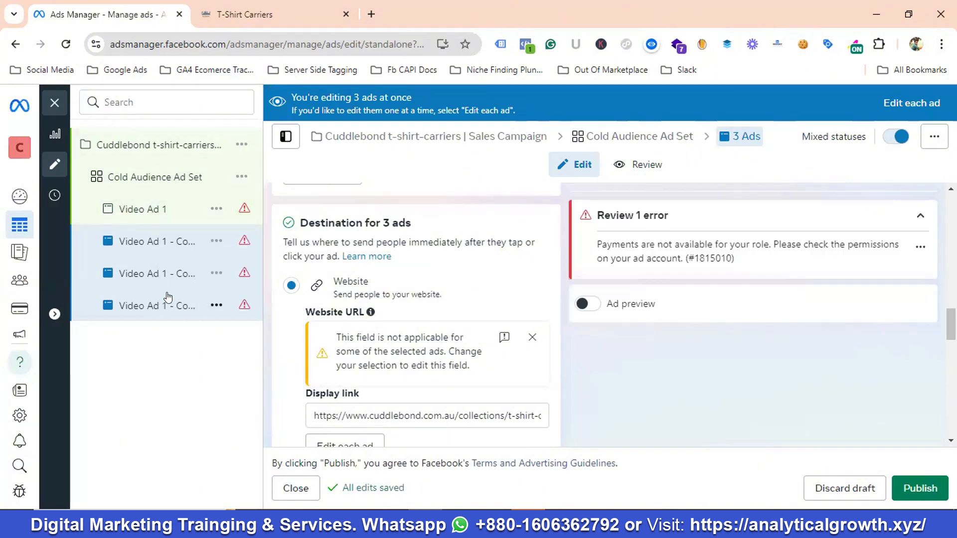
- Rename the first copy of Video Ad 1 as "Video Ad 2"
left_click(150, 249)
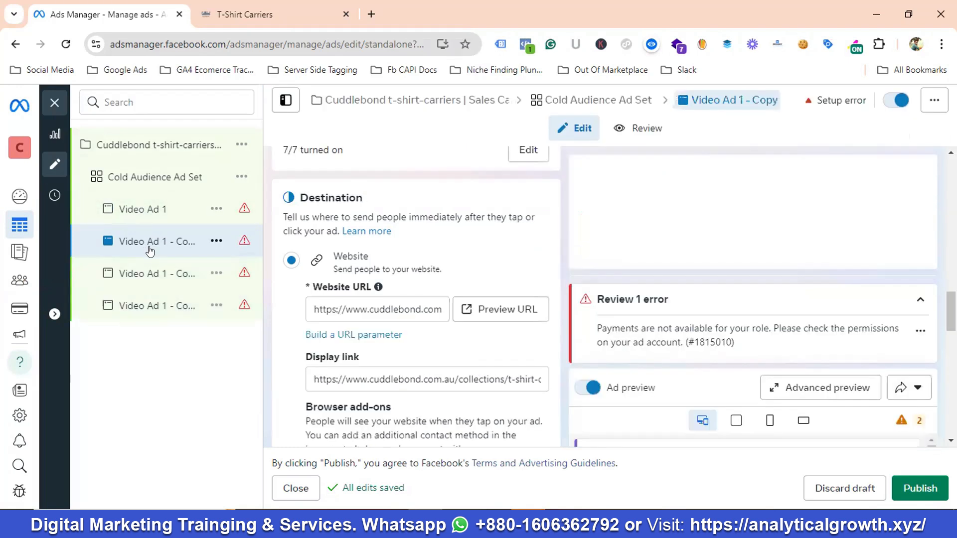
scroll(432, 246, "up", 20)
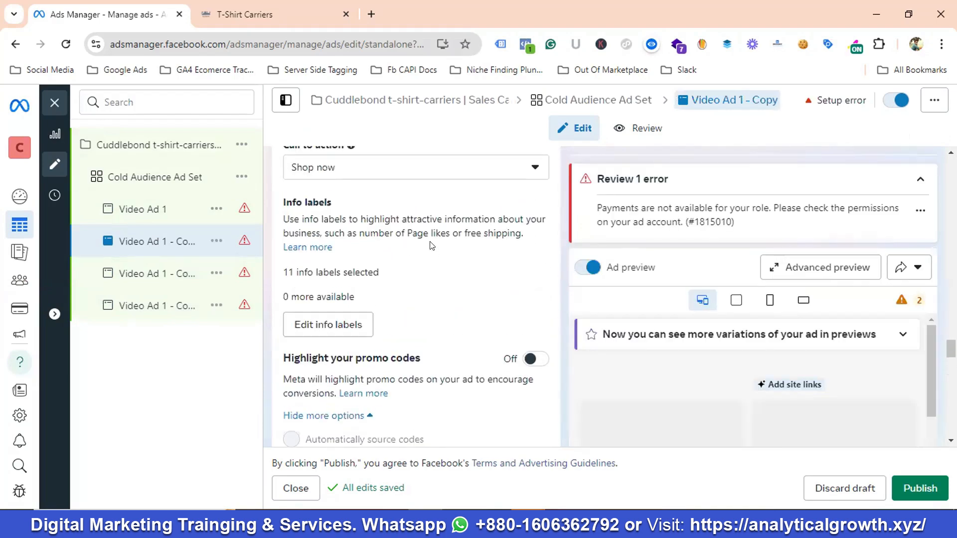
scroll(427, 244, "up", 15)
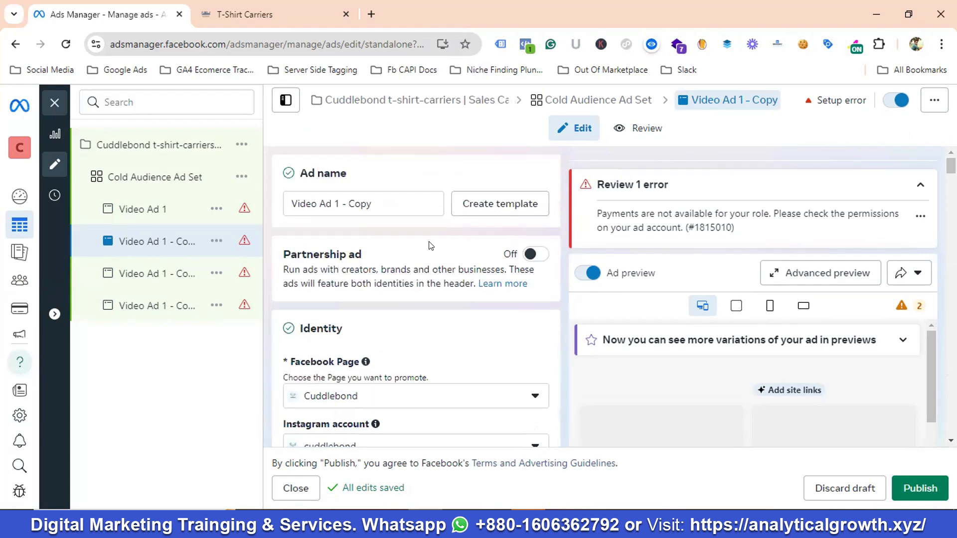
left_click_drag(332, 199, 374, 198)
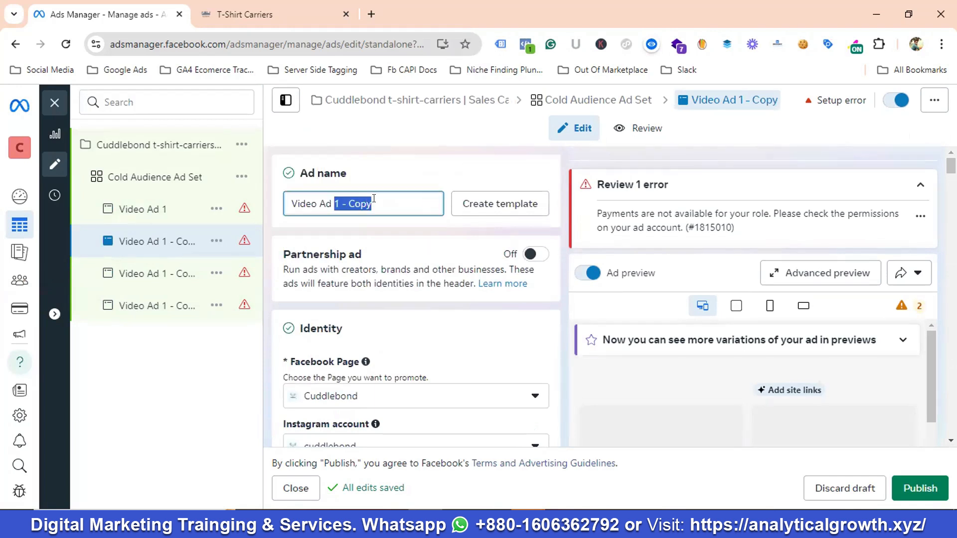
key("BackSpace")
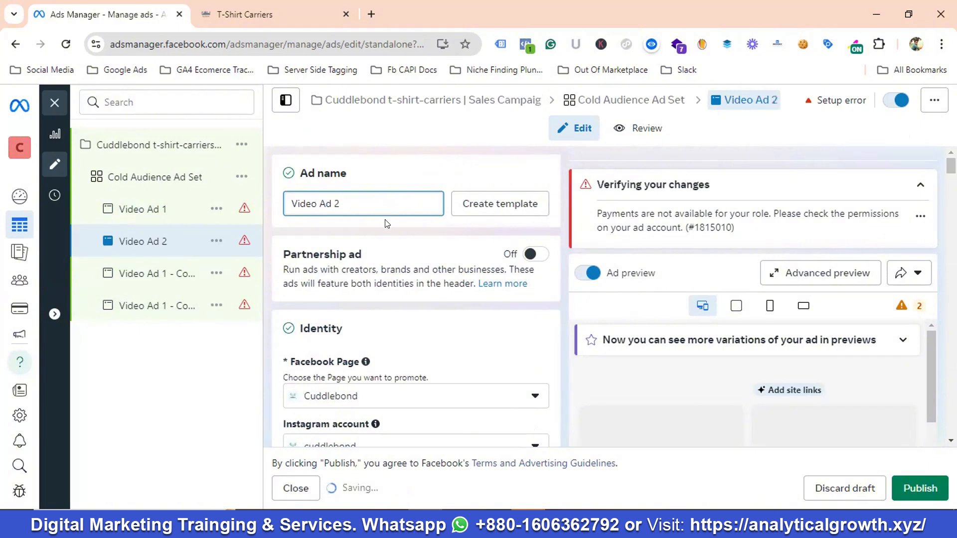
- Remove all existing media from the ad creative of Video Ad 2
scroll(387, 224, "down", 5)
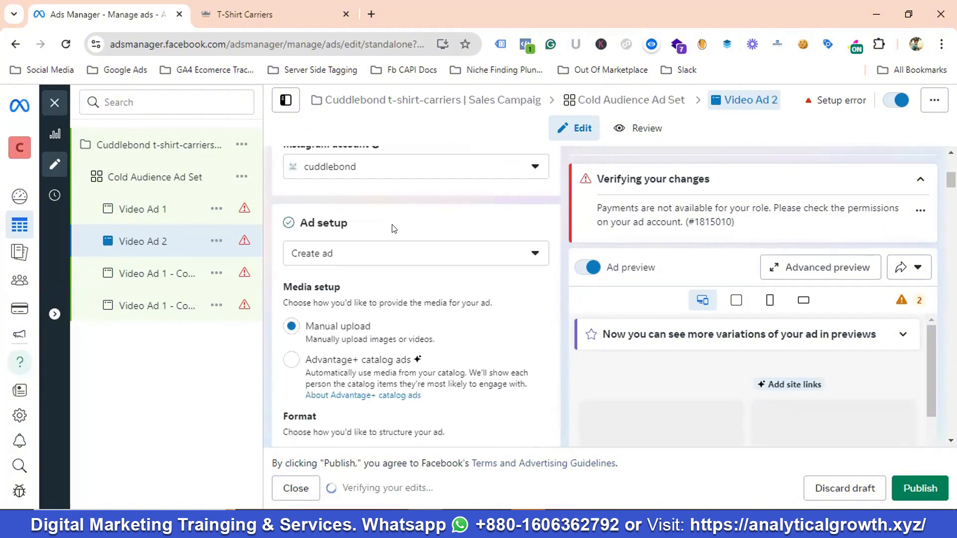
scroll(394, 228, "down", 6)
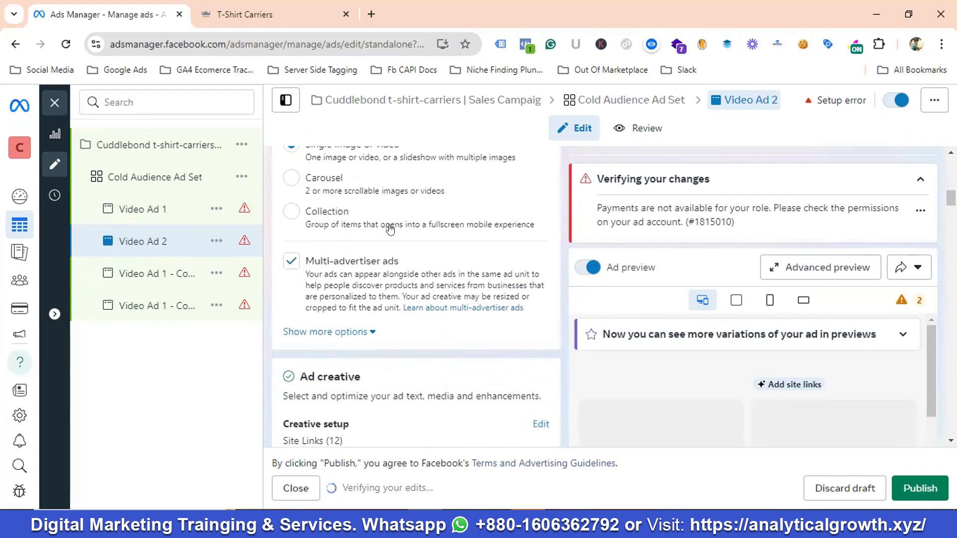
scroll(391, 229, "down", 4)
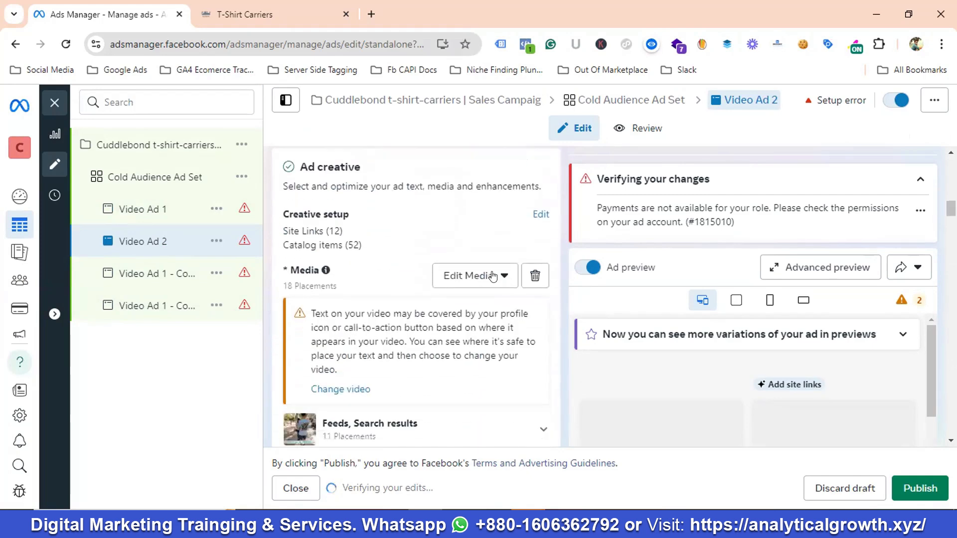
left_click(536, 277)
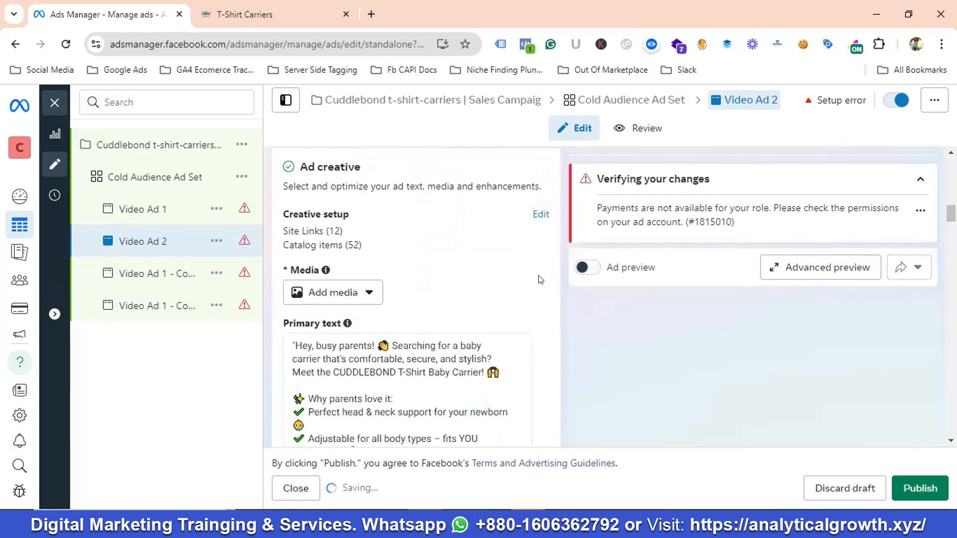
- Add a video to Video Ad 2, keeping the creative setup and text, and choose the account video captioned "Parenting is tough. We make it easier."
left_click(339, 298)
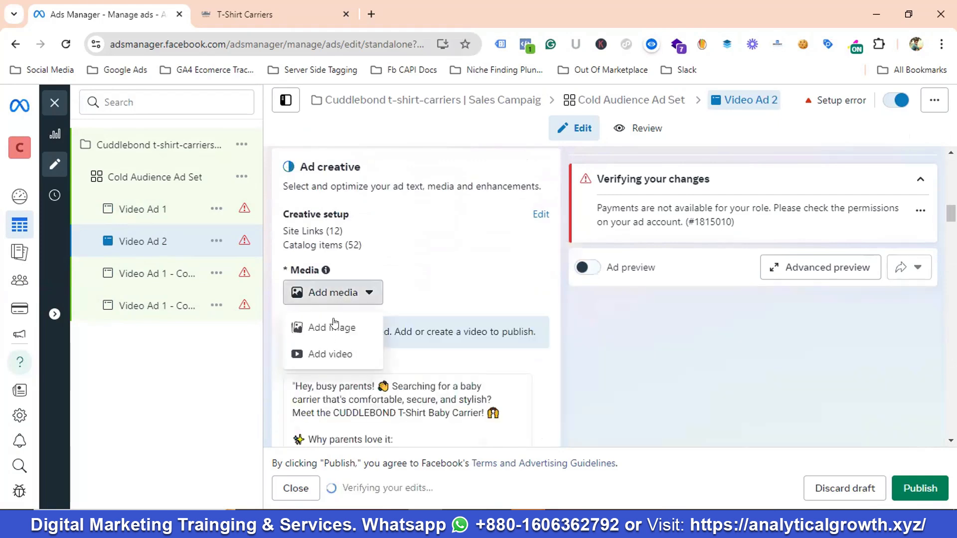
left_click(329, 349)
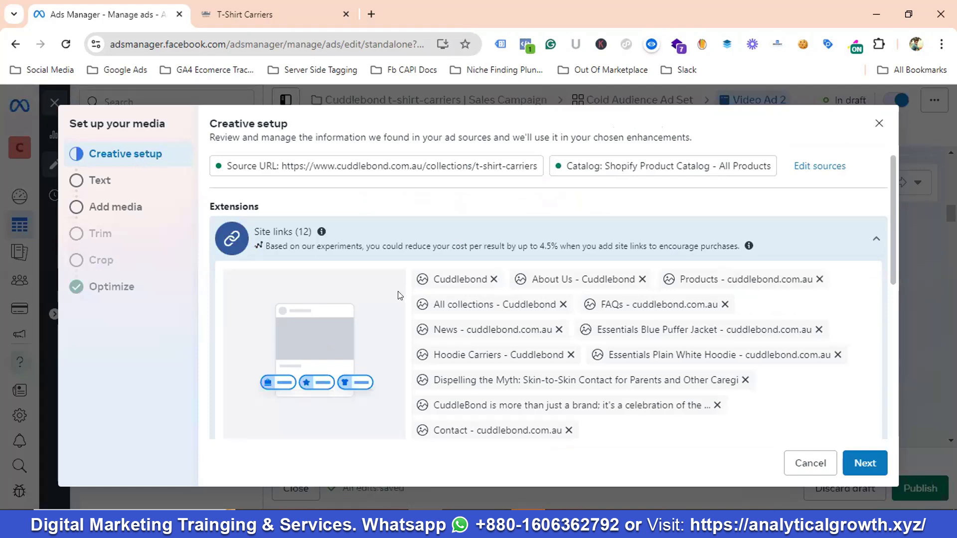
scroll(669, 347, "down", 3)
scroll(669, 348, "down", 2)
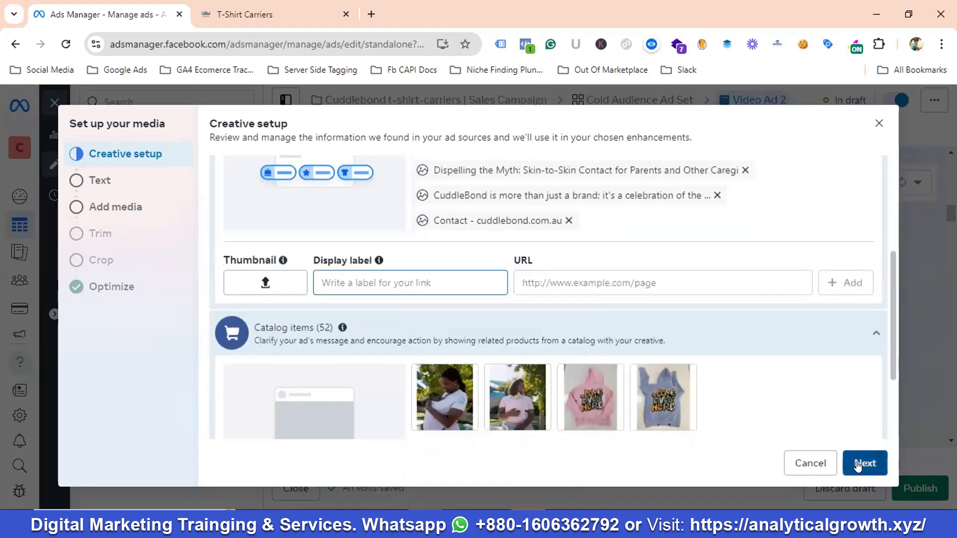
left_click(859, 464)
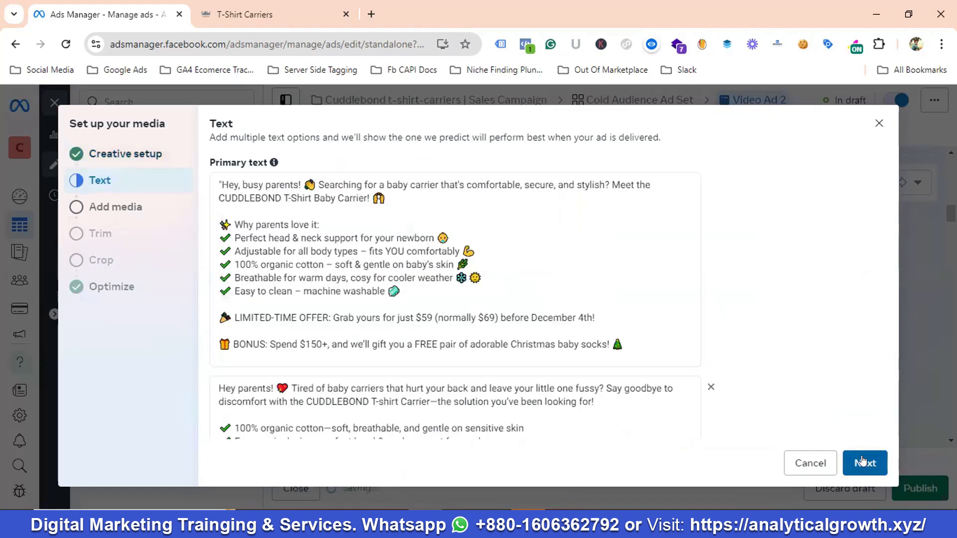
left_click(865, 462)
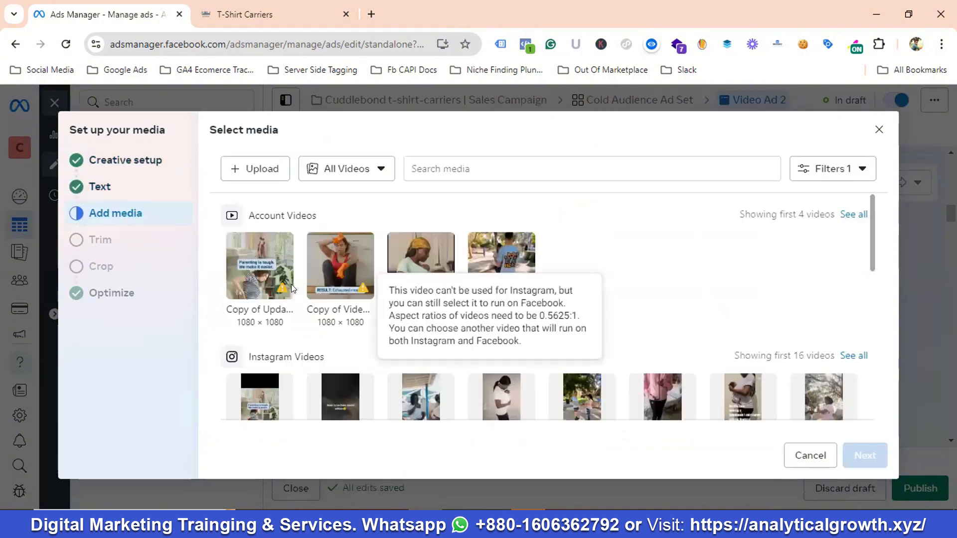
left_click(254, 269)
- Finish Video Ad 2's media setup with the video untrimmed, original crops for every placement and all optimizations left on
left_click(859, 456)
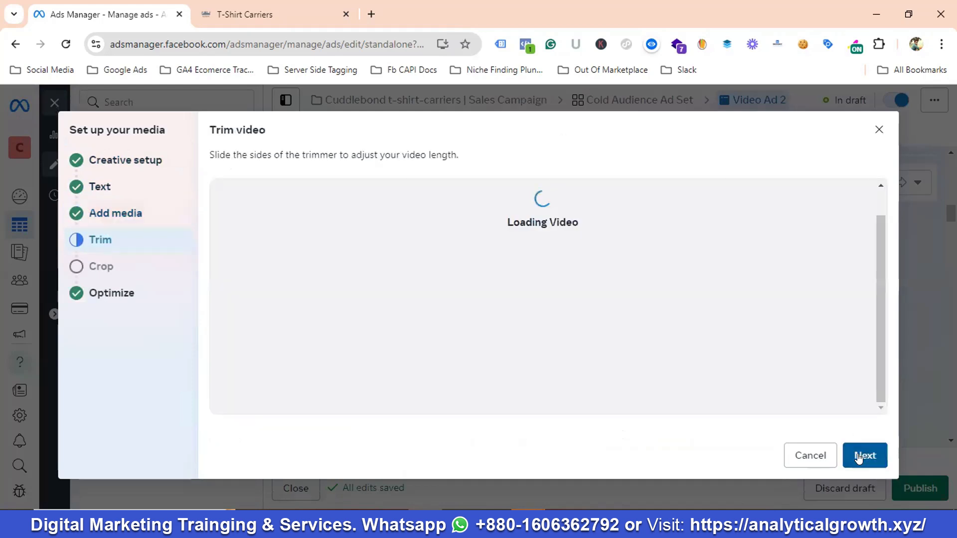
left_click(859, 456)
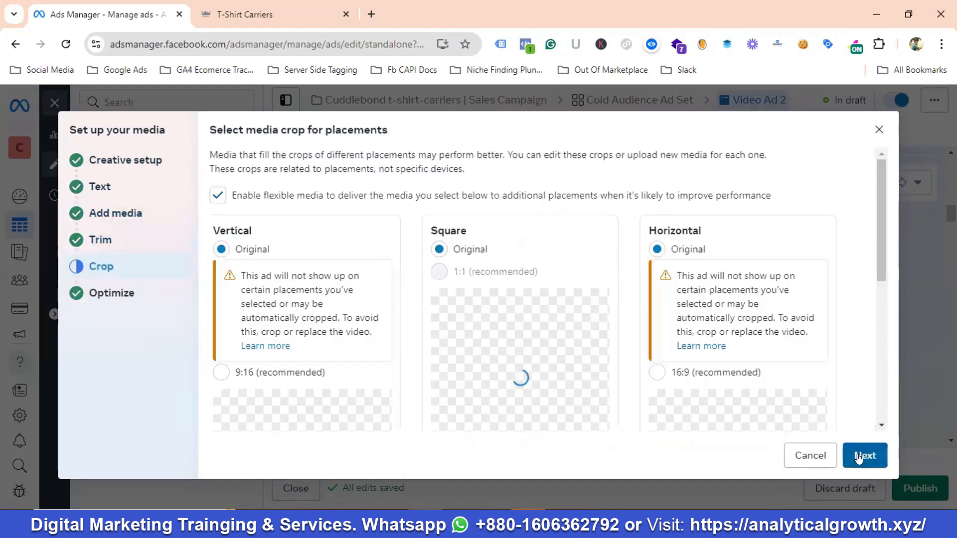
left_click(865, 457)
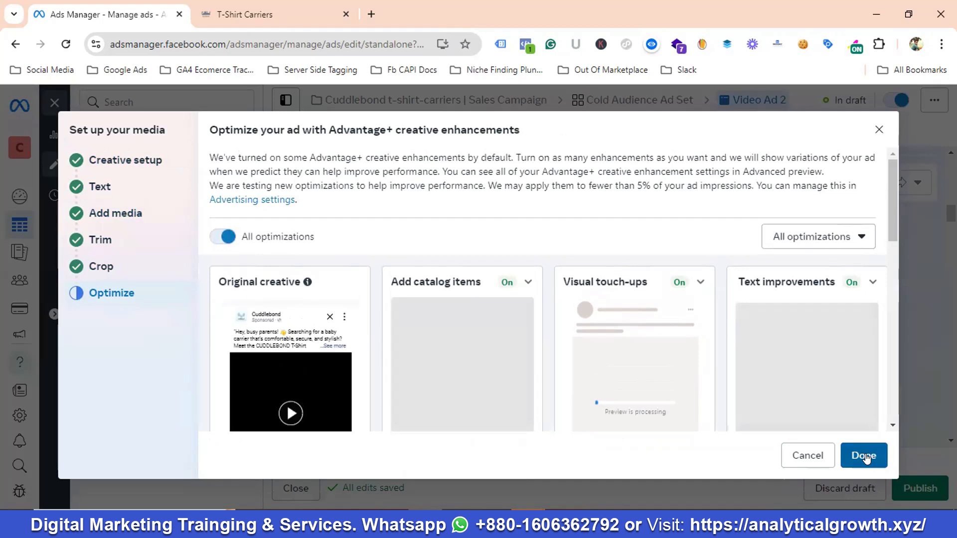
left_click(865, 456)
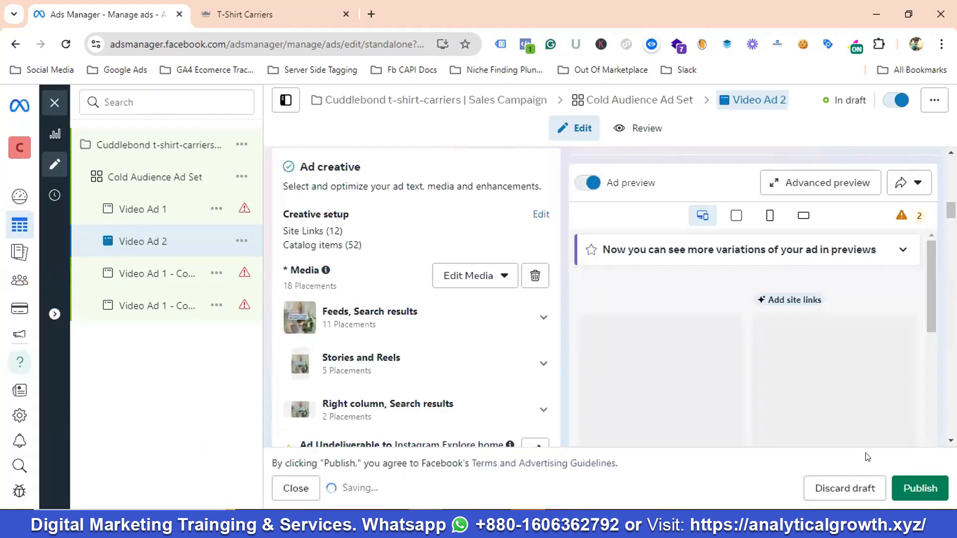
- Rename the next copy of Video Ad 1 as "Video Ad 3"
left_click(145, 281)
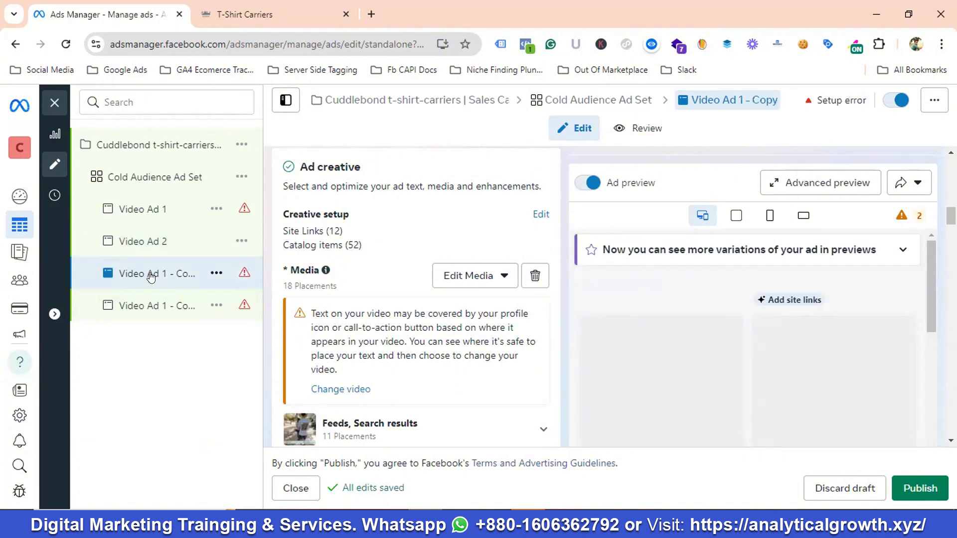
scroll(445, 262, "up", 10)
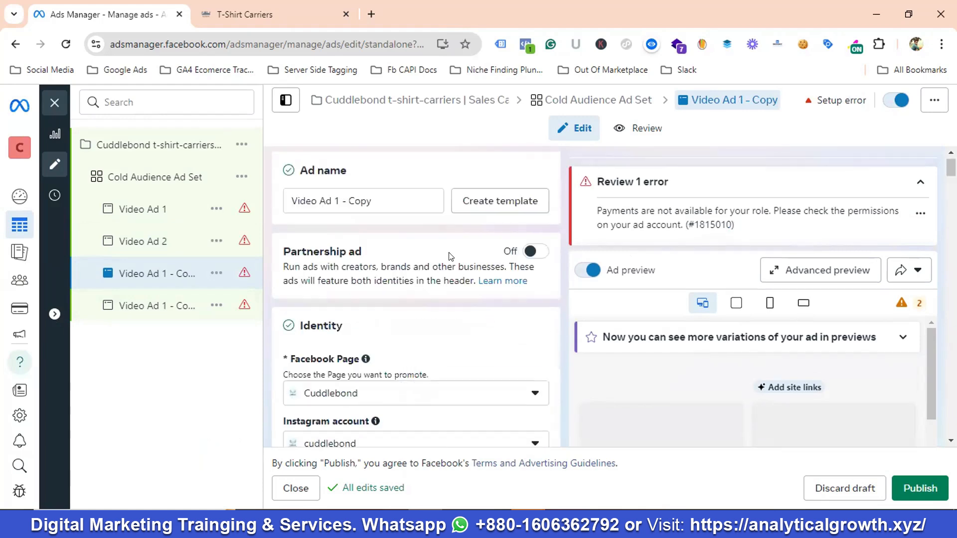
left_click_drag(332, 199, 387, 196)
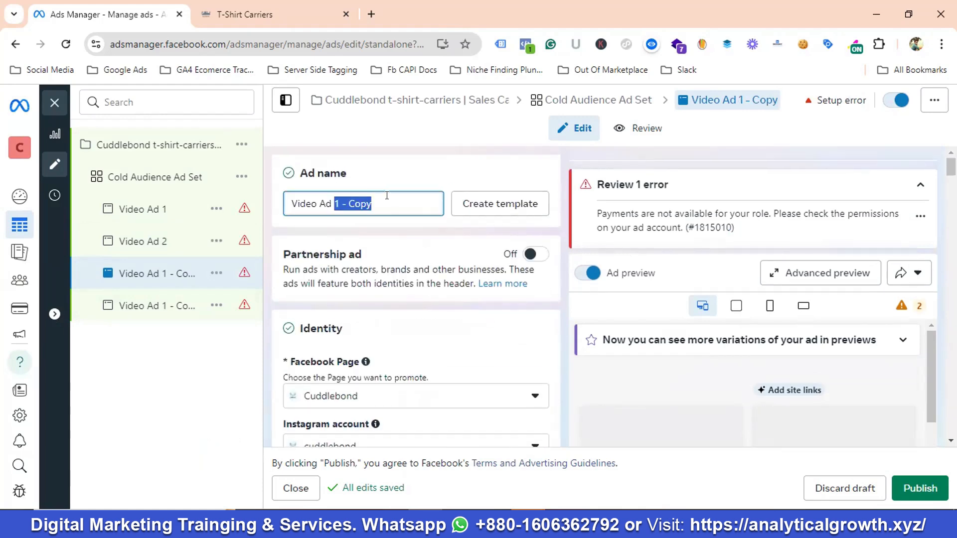
key("BackSpace")
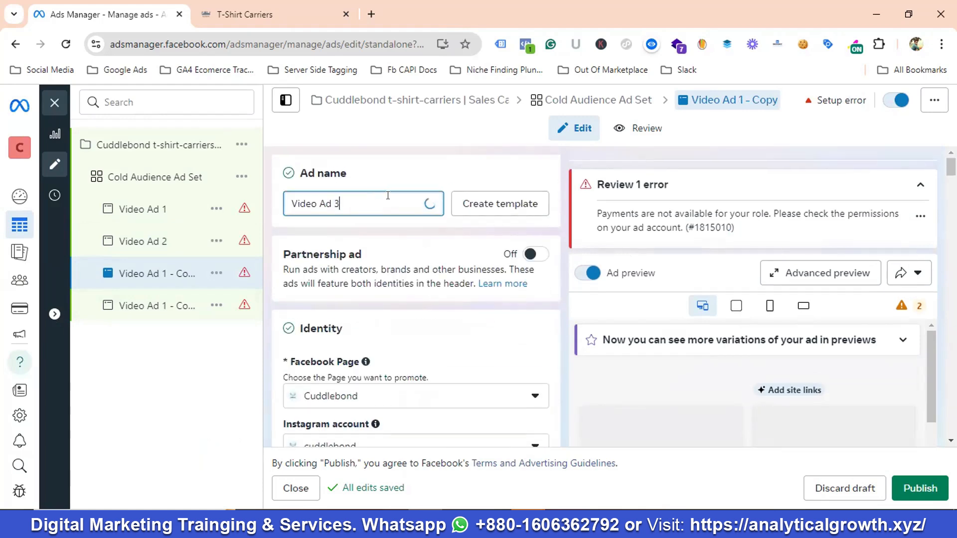
- Change the video of Video Ad 3 to the second account video, "Copy of Vide...", keeping the creative setup and text
scroll(399, 301, "down", 10)
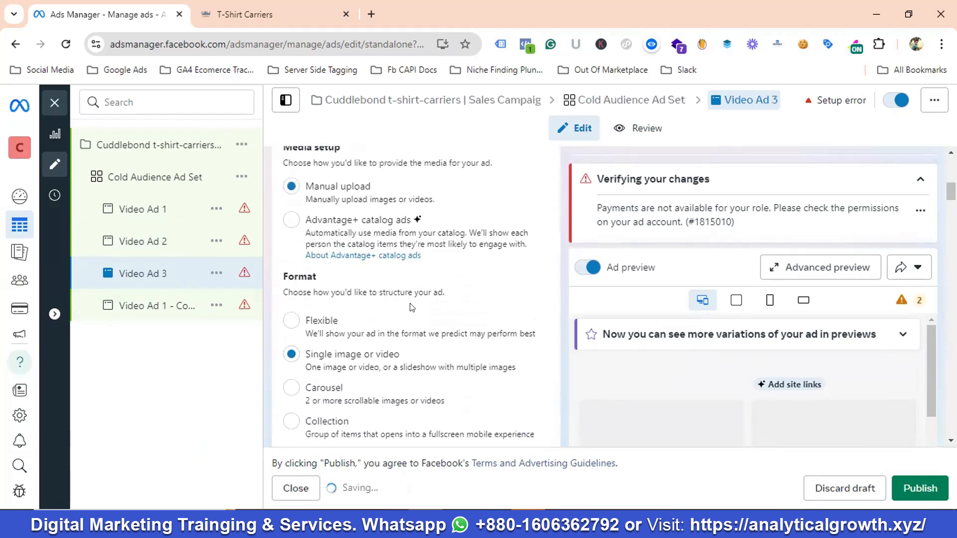
scroll(413, 303, "down", 6)
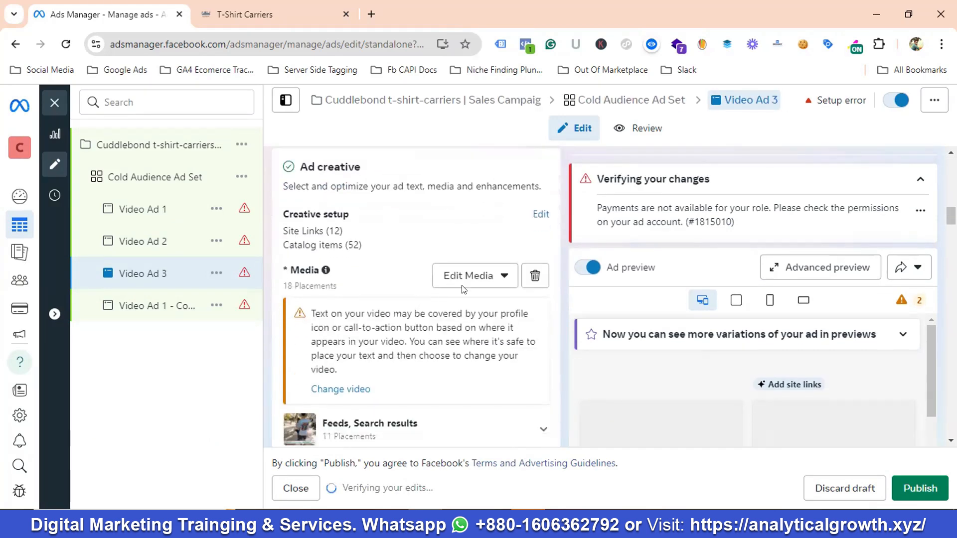
left_click(475, 277)
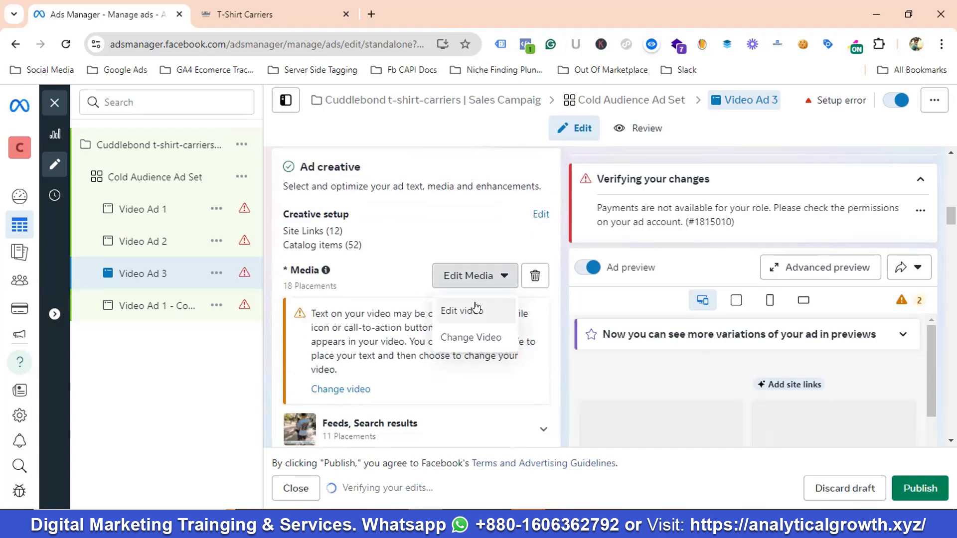
left_click(474, 335)
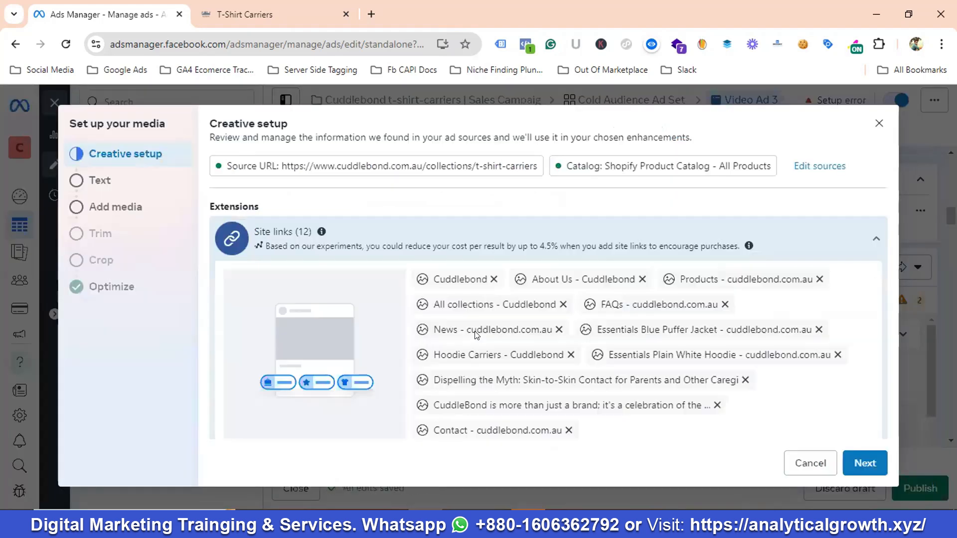
left_click(864, 464)
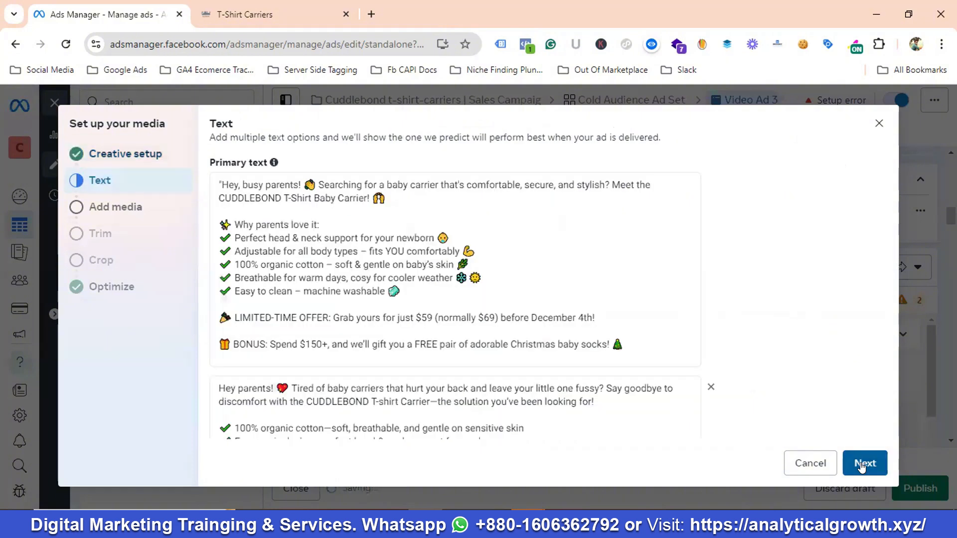
left_click(862, 465)
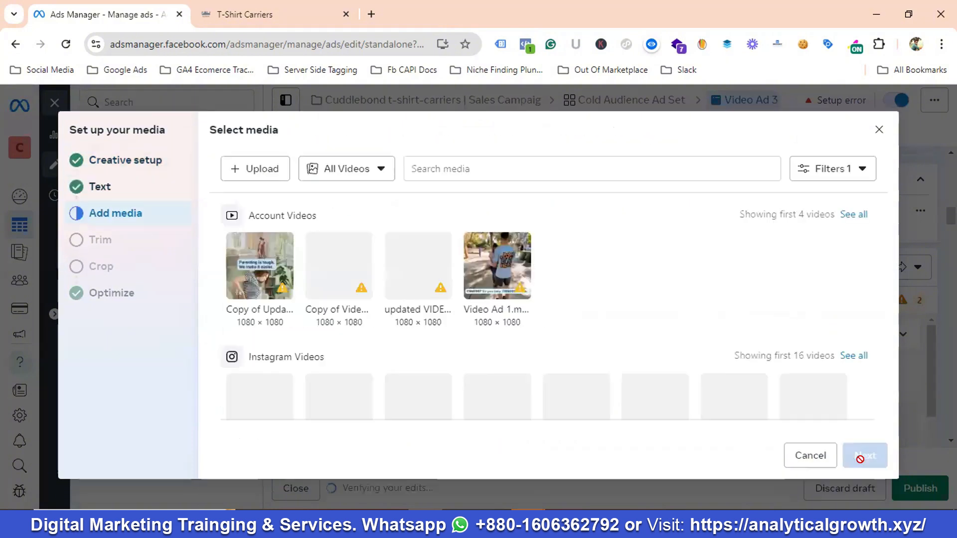
left_click(334, 265)
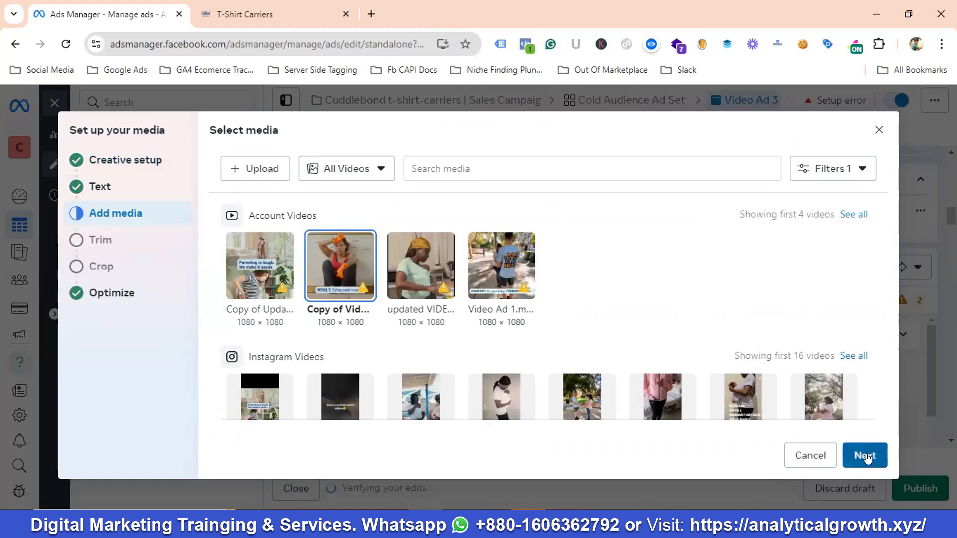
- Finish Video Ad 3's media setup with the video untrimmed, original placement crops and all optimizations left on
left_click(867, 456)
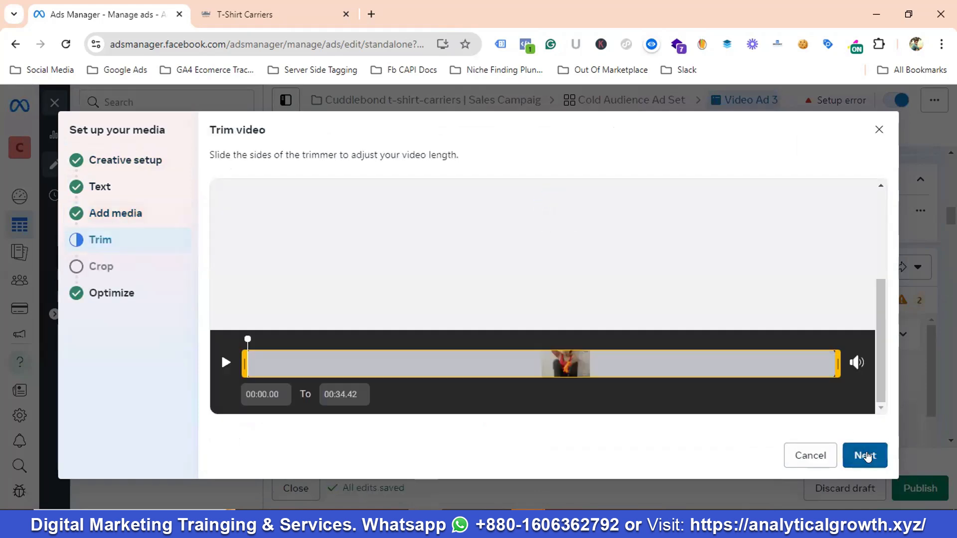
left_click(864, 456)
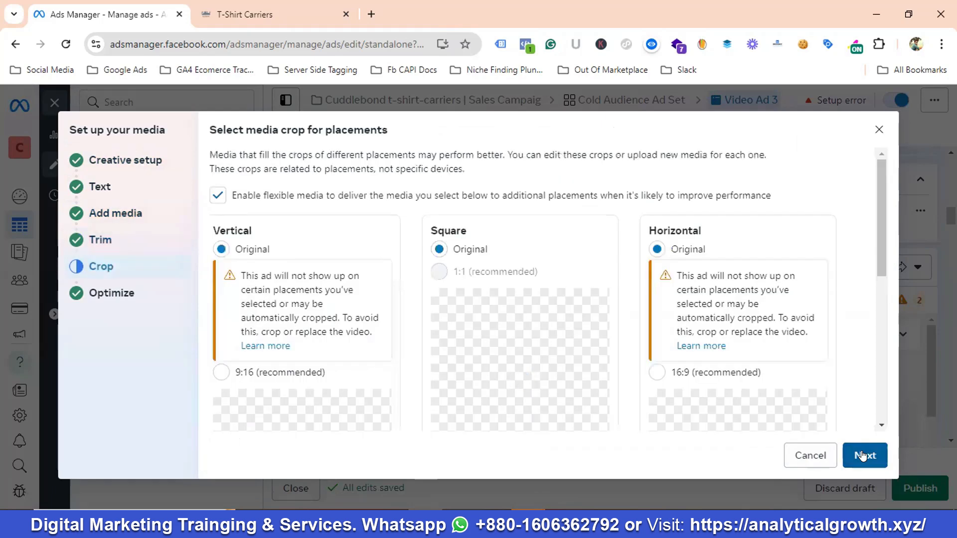
left_click(863, 455)
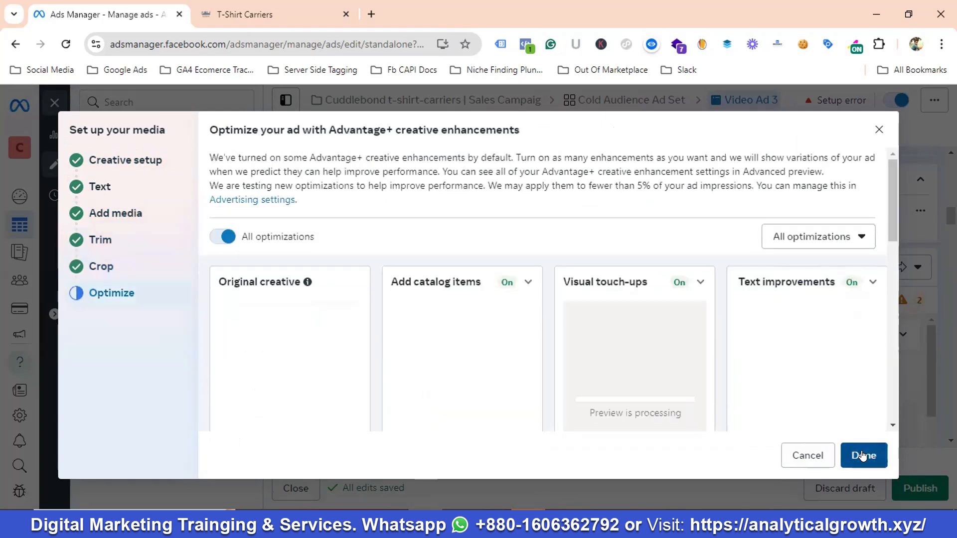
left_click(864, 456)
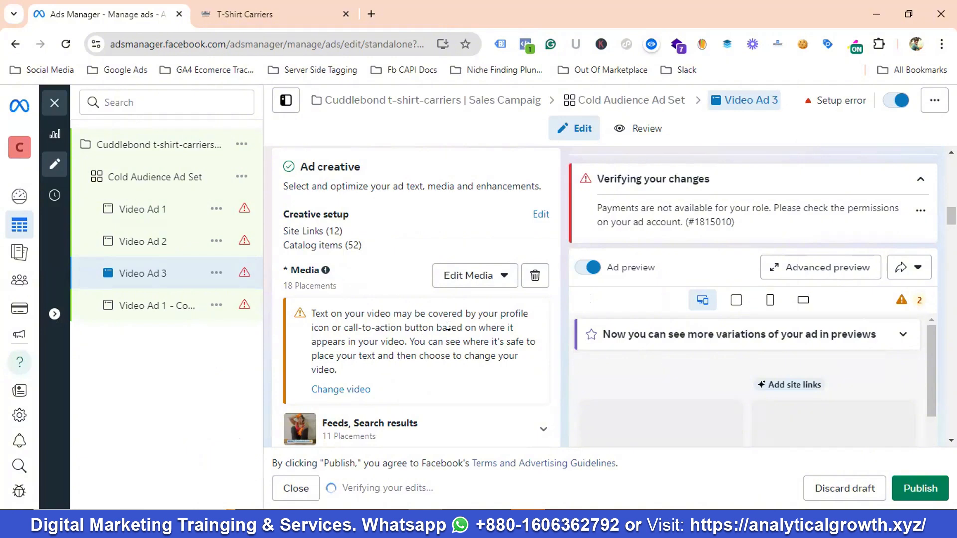
scroll(448, 327, "down", 10)
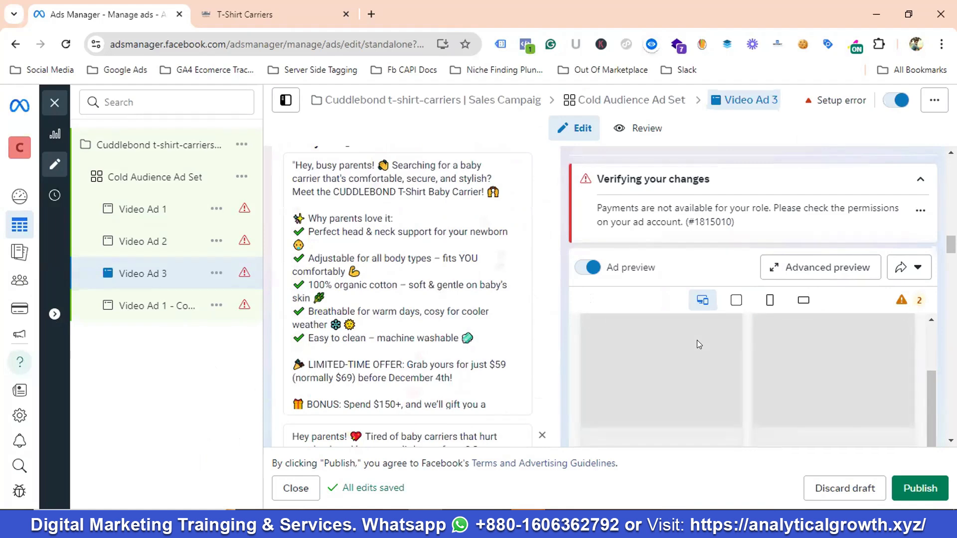
- Rename the last remaining copy of Video Ad 1 as "Video Ad 4"
left_click(151, 311)
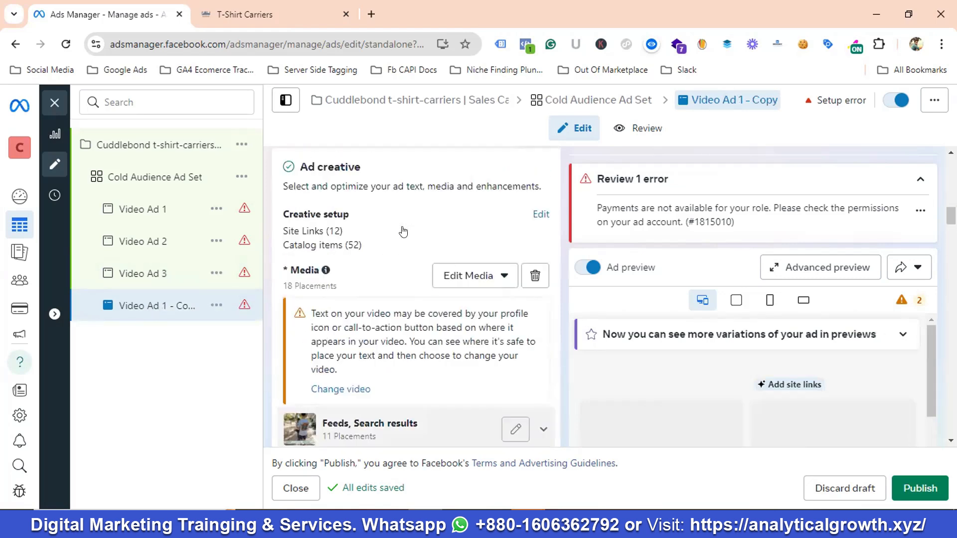
scroll(404, 231, "up", 10)
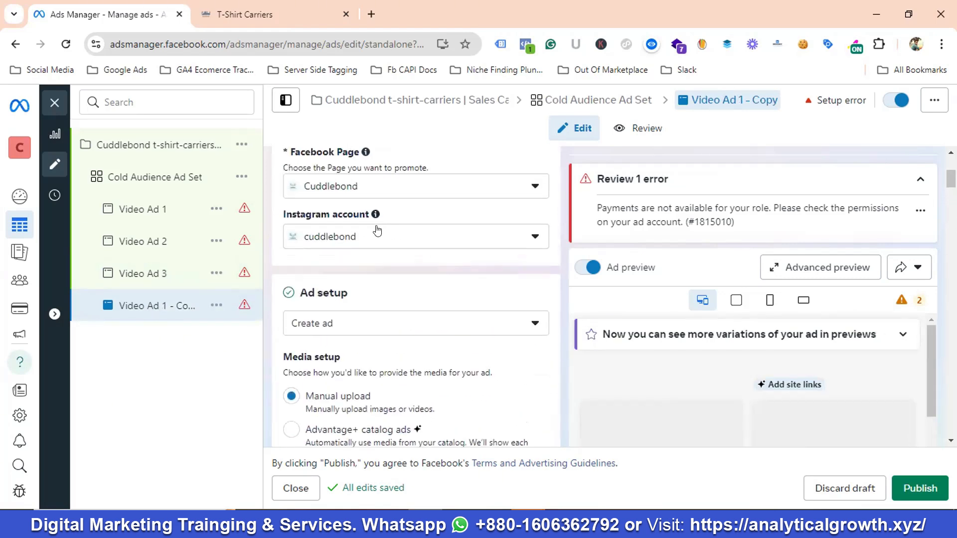
scroll(378, 231, "up", 4)
left_click_drag(333, 198, 386, 197)
key("BackSpace")
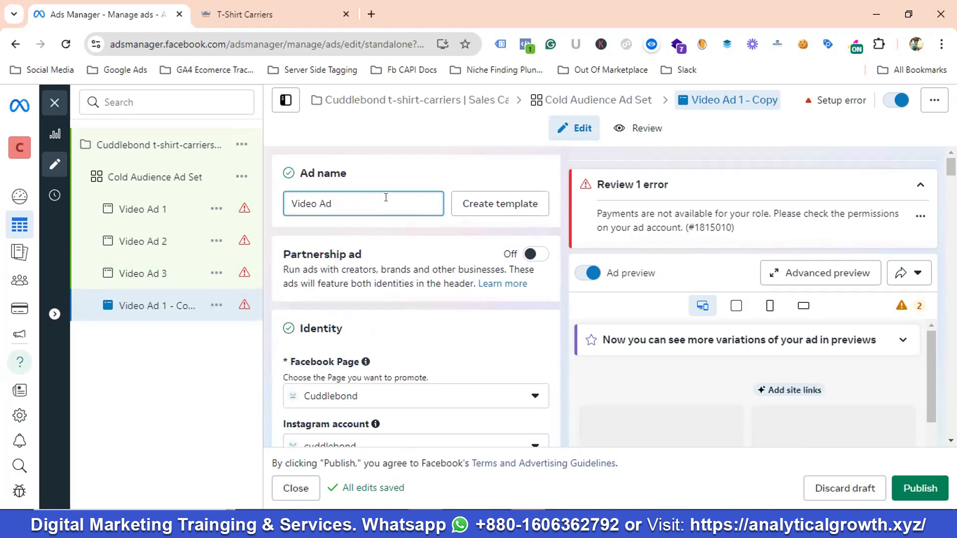
type("4")
- Change the video of Video Ad 4 to the third account video, "updated VIDE...", keeping the creative setup and text
scroll(385, 199, "down", 3)
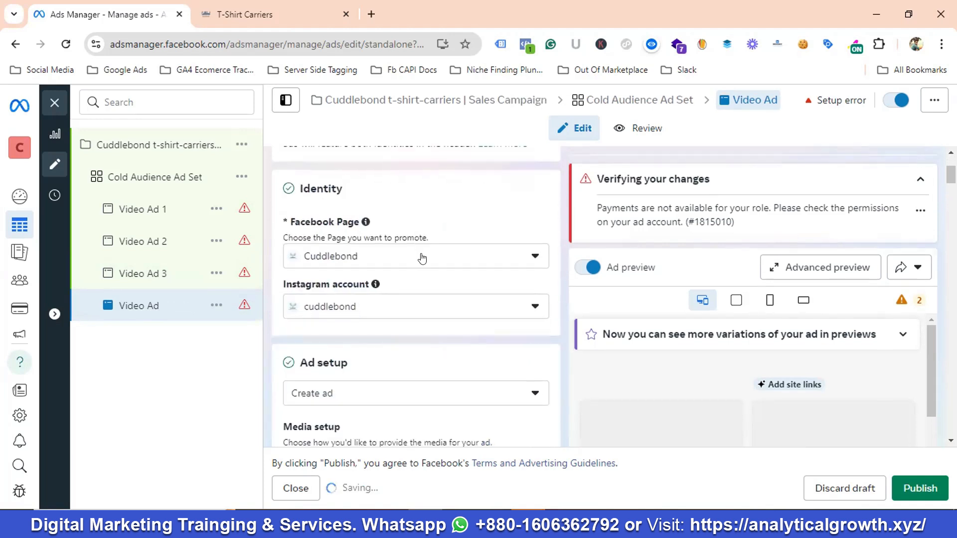
scroll(424, 262, "down", 5)
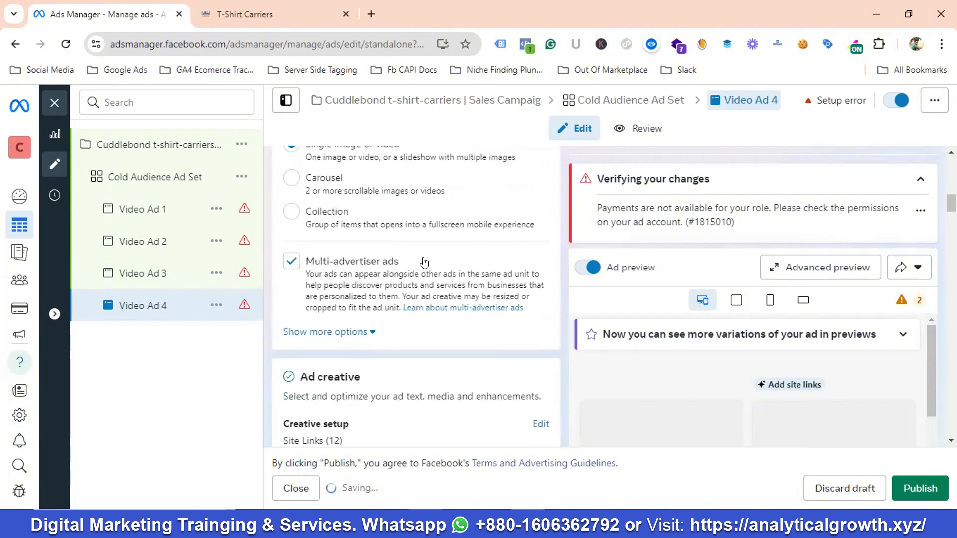
scroll(423, 263, "down", 3)
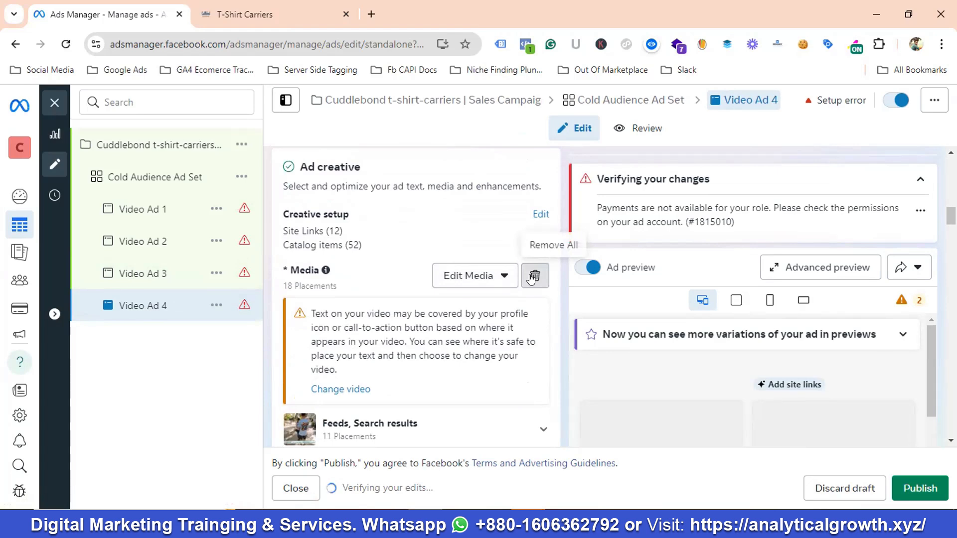
left_click(533, 277)
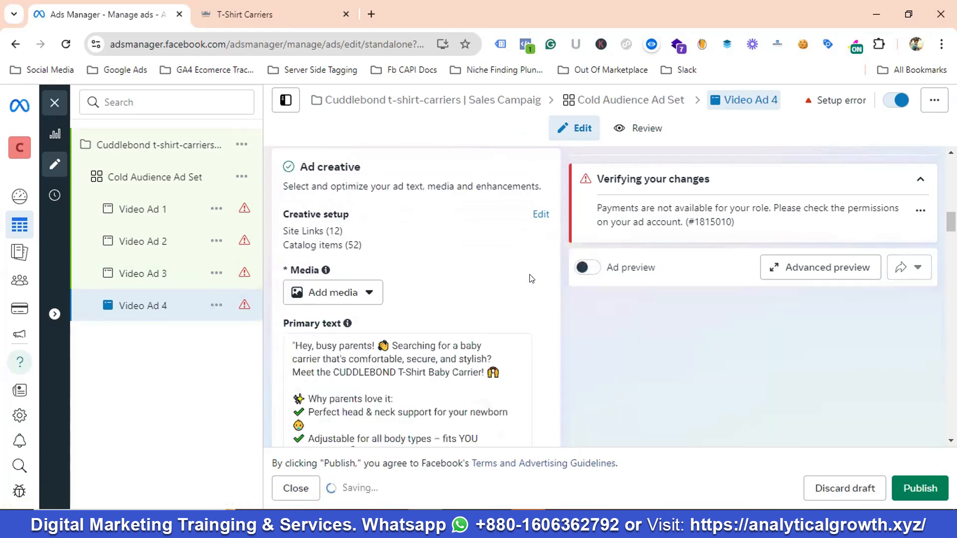
left_click(337, 296)
left_click(333, 354)
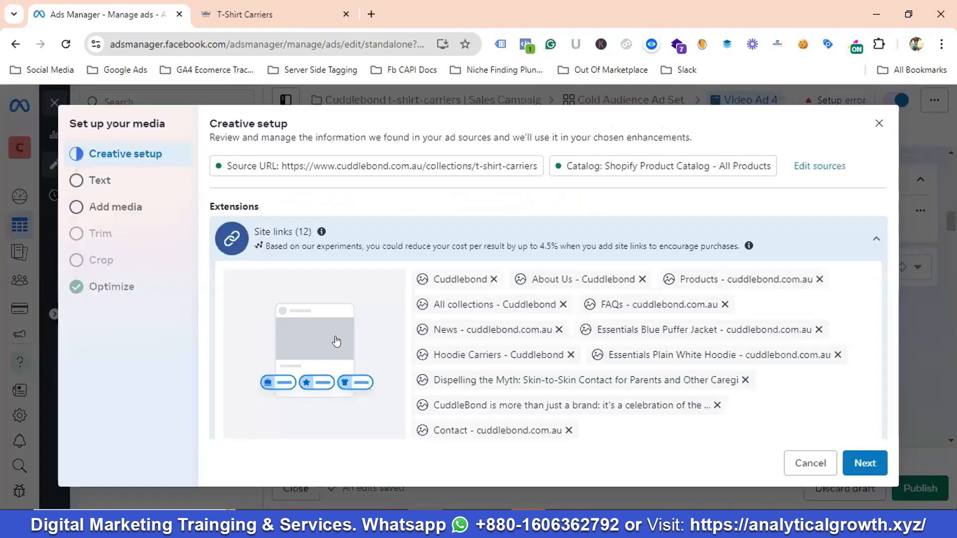
left_click(858, 465)
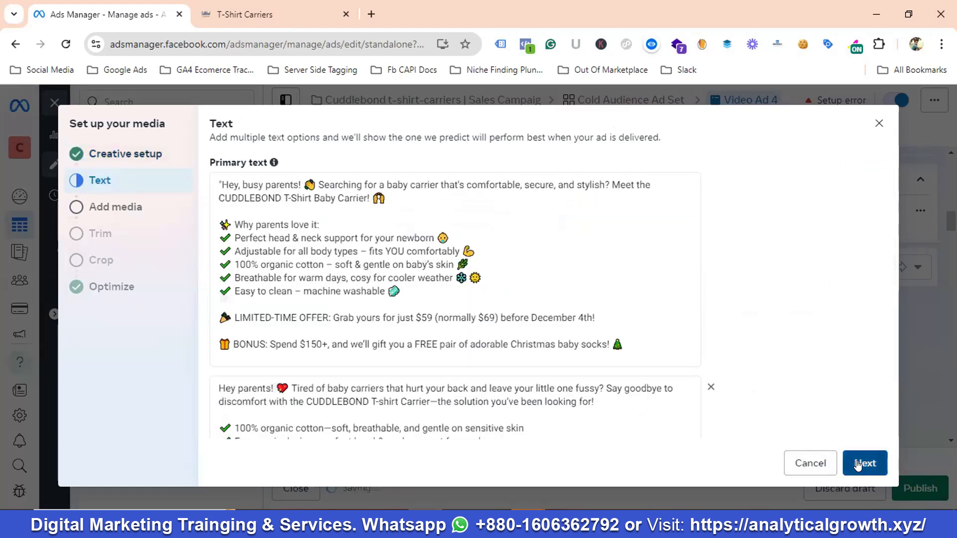
left_click(859, 463)
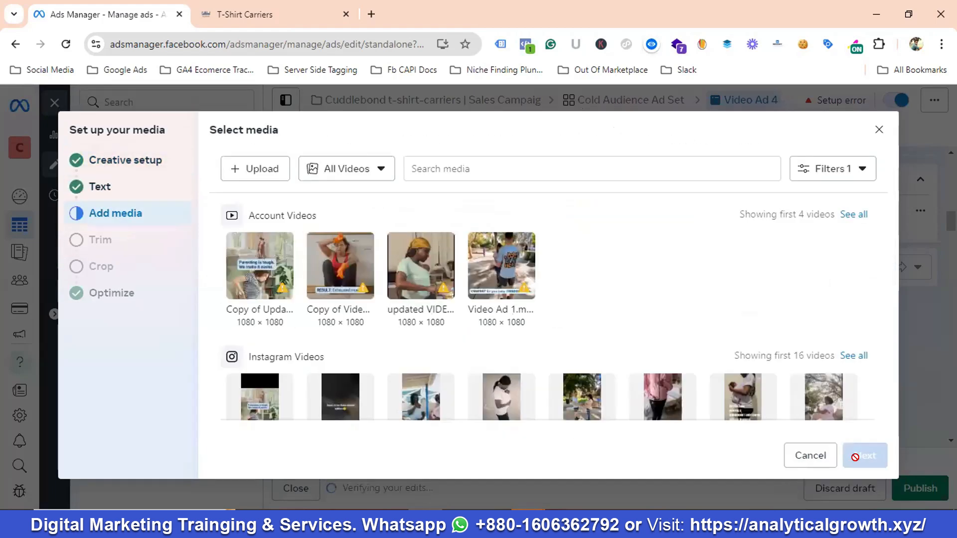
left_click(421, 269)
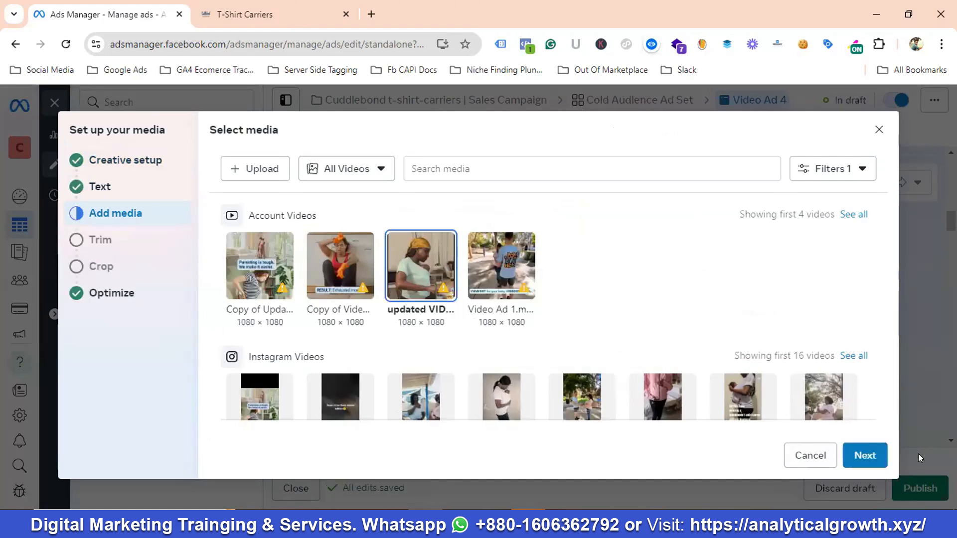
left_click(859, 458)
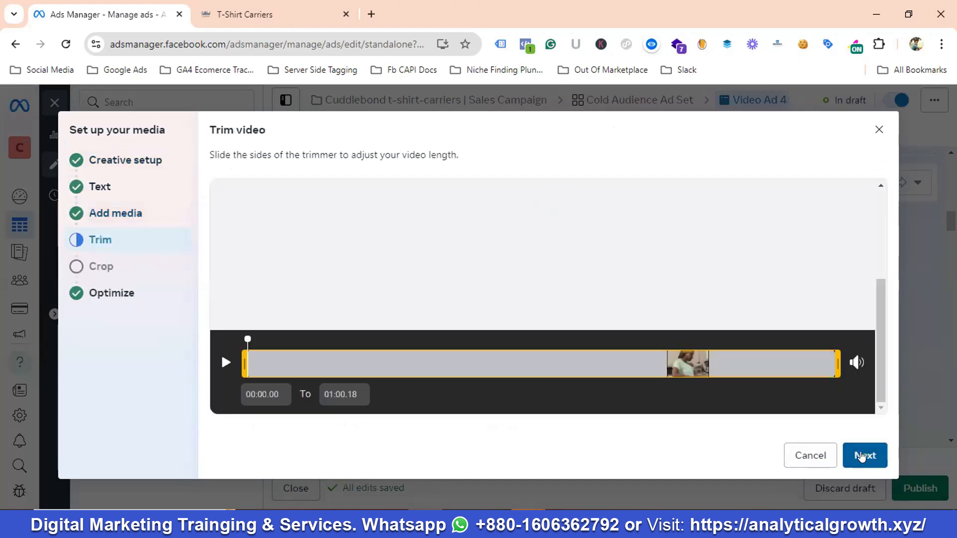
- Finish Video Ad 4's media setup with the video untrimmed, original placement crops and all optimizations left on
left_click(861, 456)
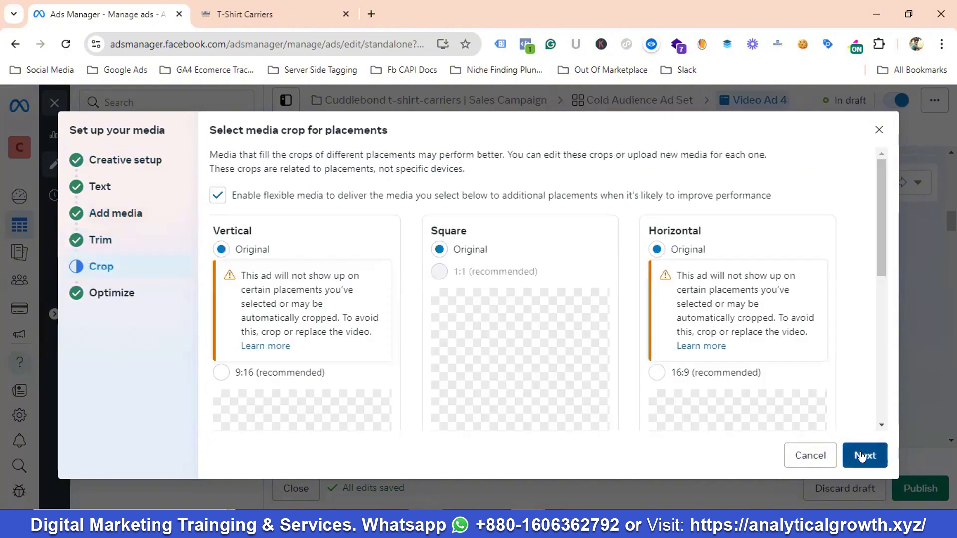
left_click(862, 456)
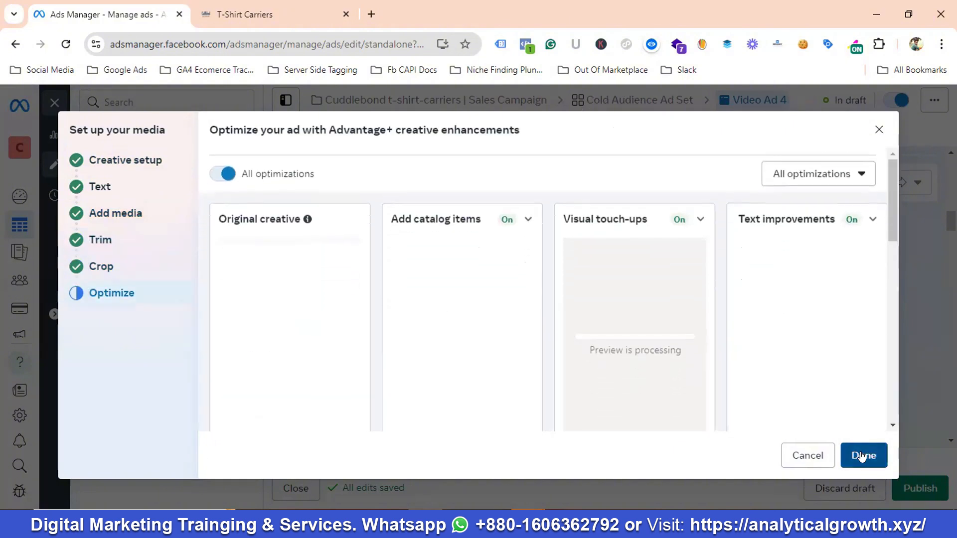
left_click(862, 456)
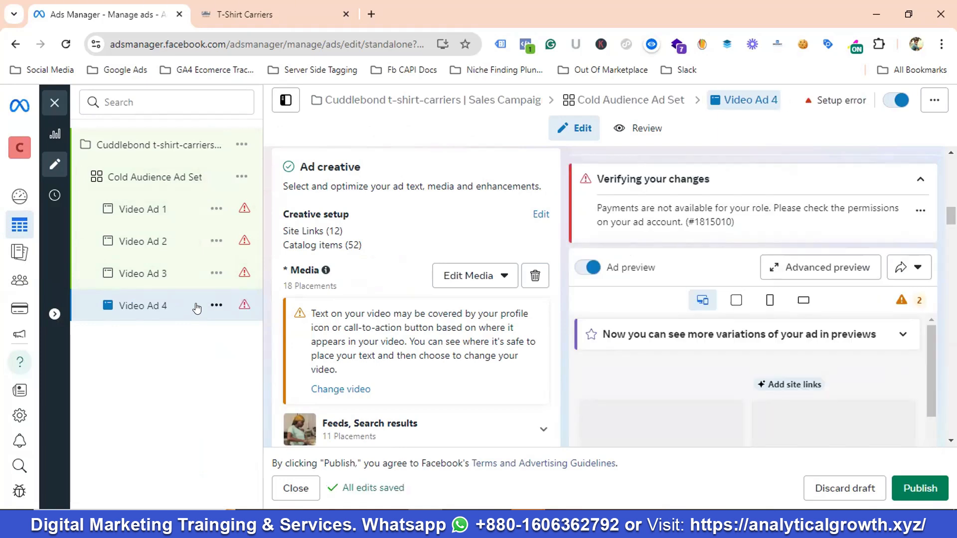
- Duplicate the Cold Audience Ad Set once into the original campaign, keeping existing reactions, comments and shares on the new ads
left_click(244, 178)
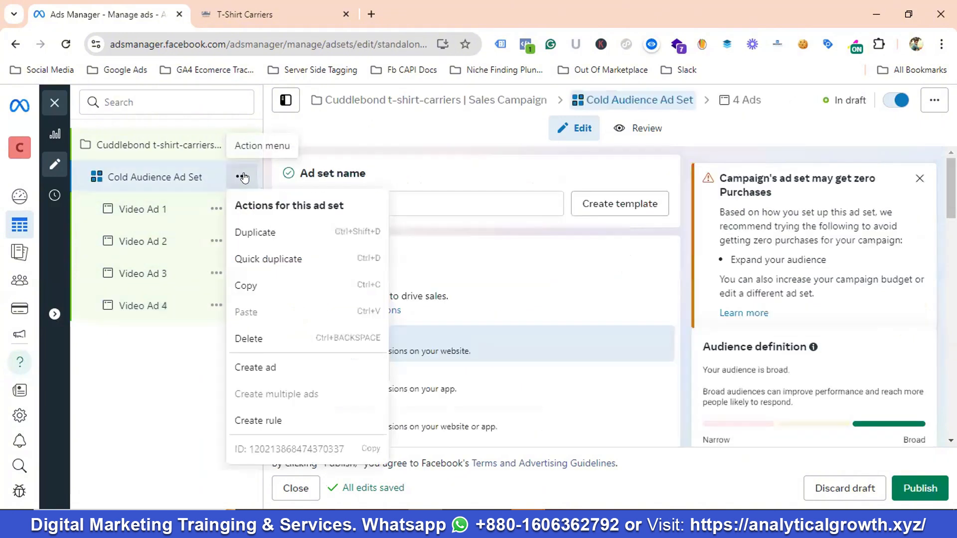
left_click(253, 233)
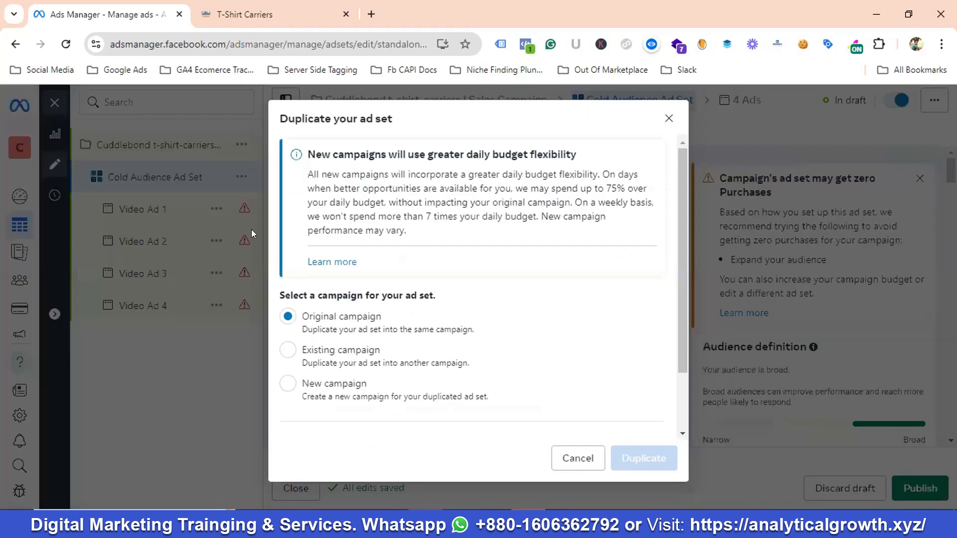
scroll(476, 312, "down", 2)
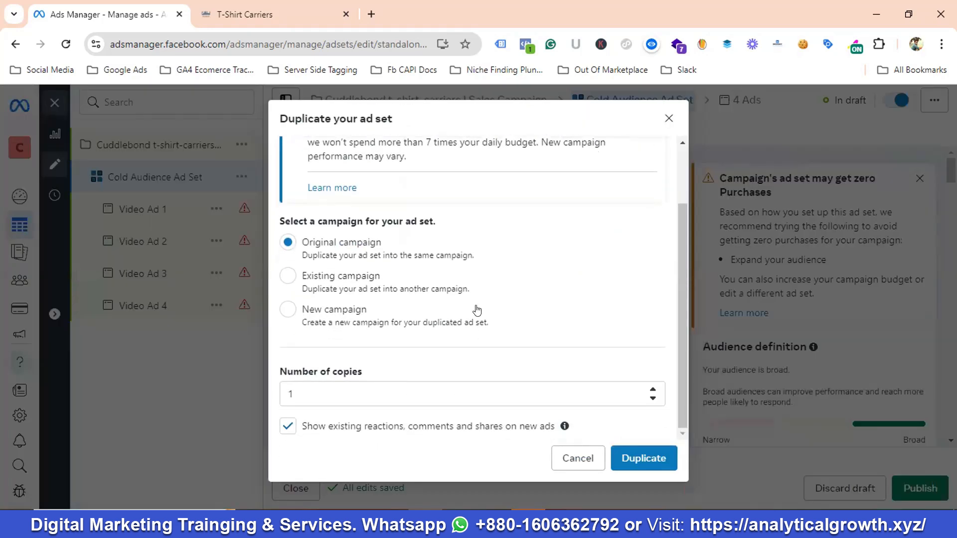
left_click(642, 462)
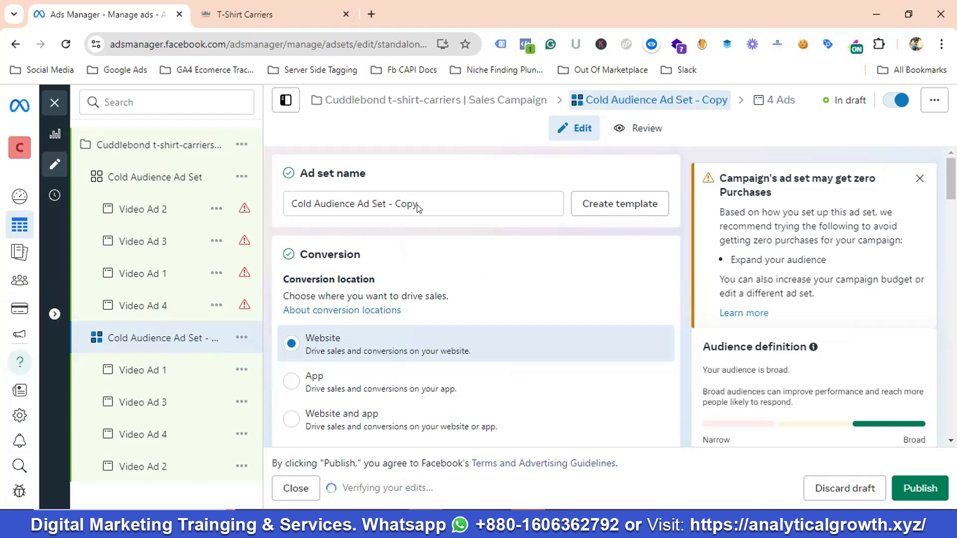
- Rename the duplicated ad set as "Remarketing Ad Set"
left_click_drag(421, 198, 290, 196)
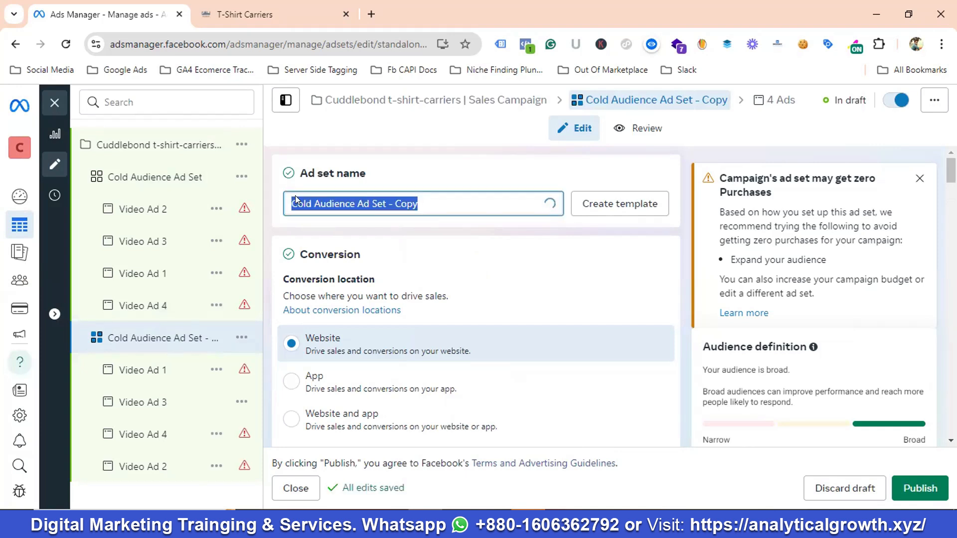
key("BackSpace")
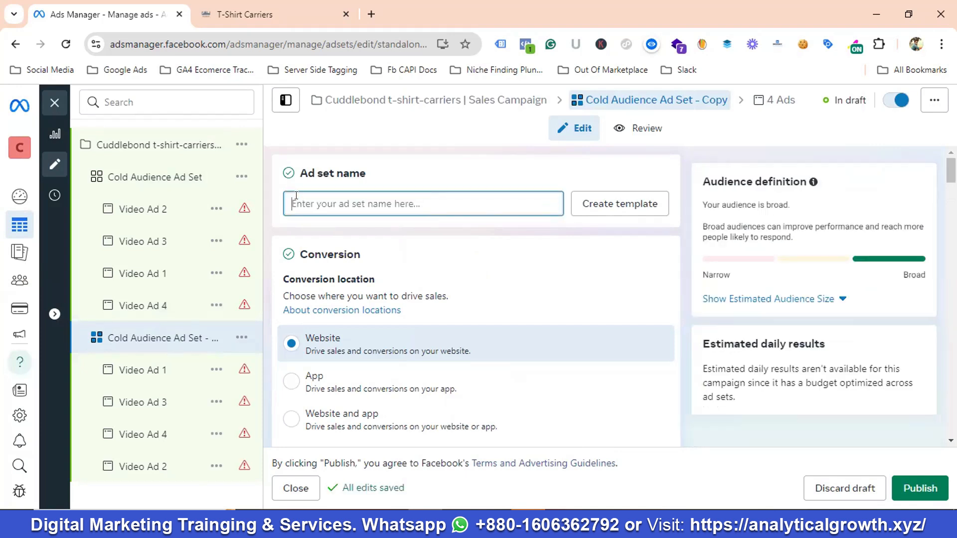
type("Remarke")
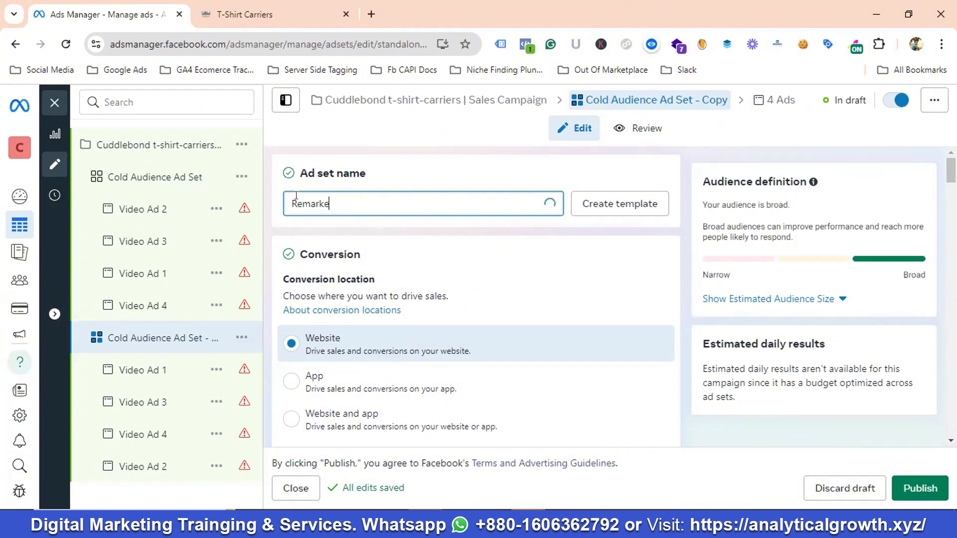
type("ting Ad Set")
- Reset the Remarketing Ad Set's past start date to today, leaving its conversion settings as they are
scroll(376, 255, "down", 3)
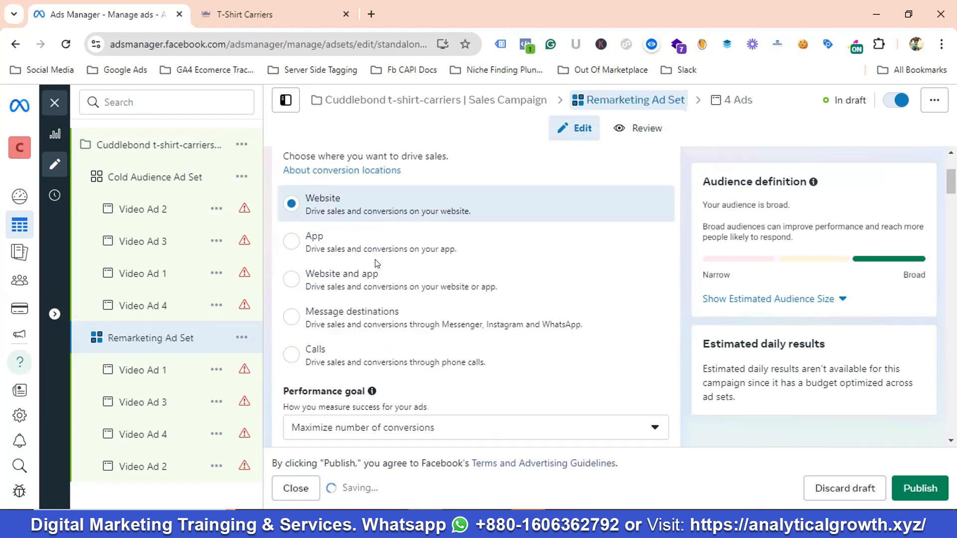
scroll(335, 278, "up", 1)
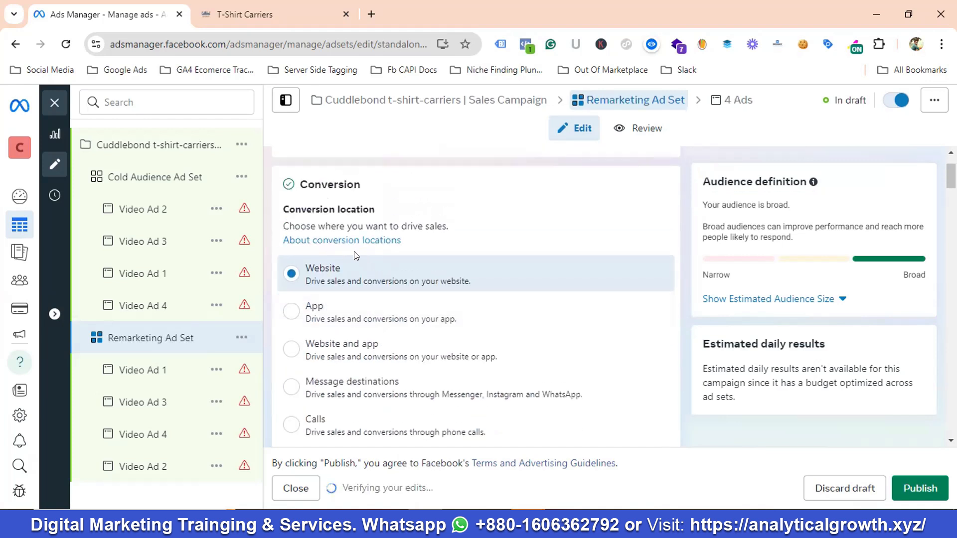
scroll(394, 268, "down", 3)
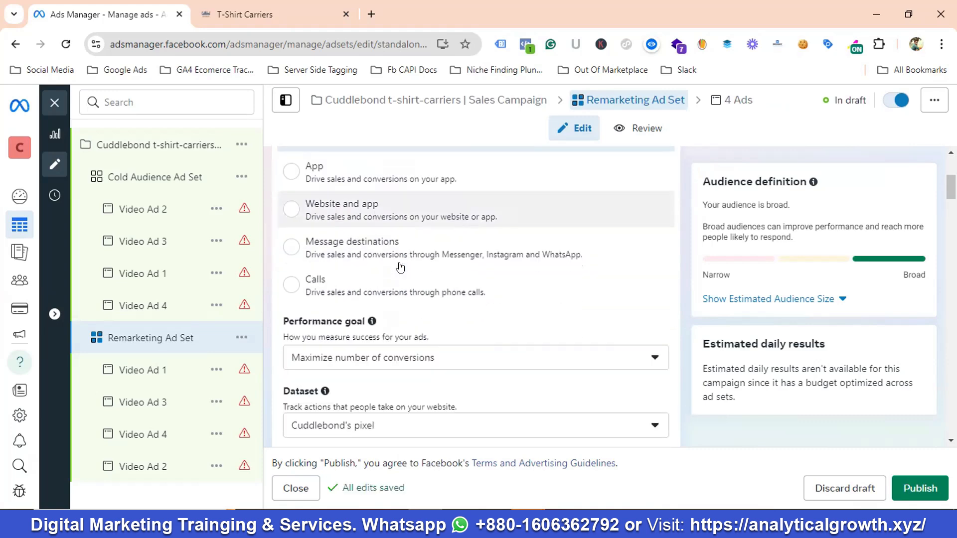
scroll(406, 267, "down", 4)
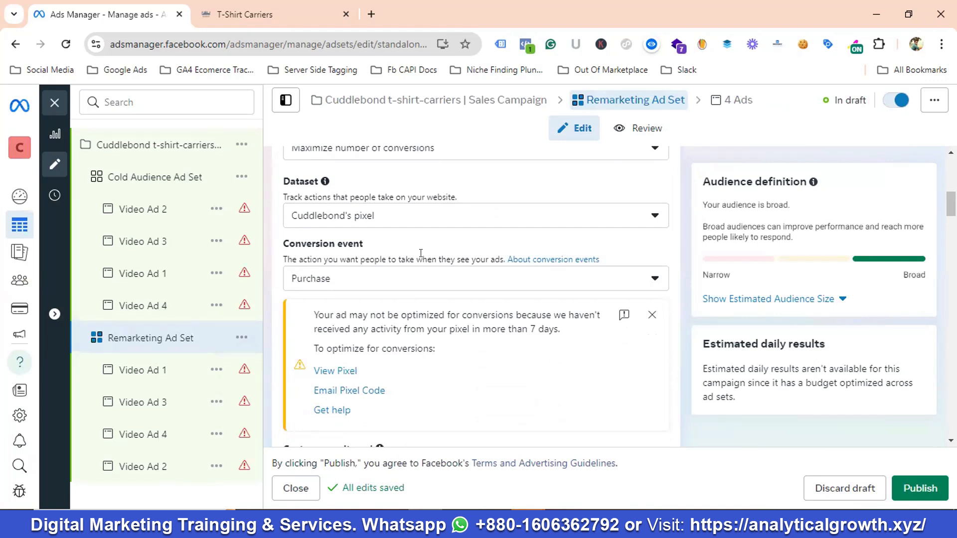
scroll(421, 253, "down", 3)
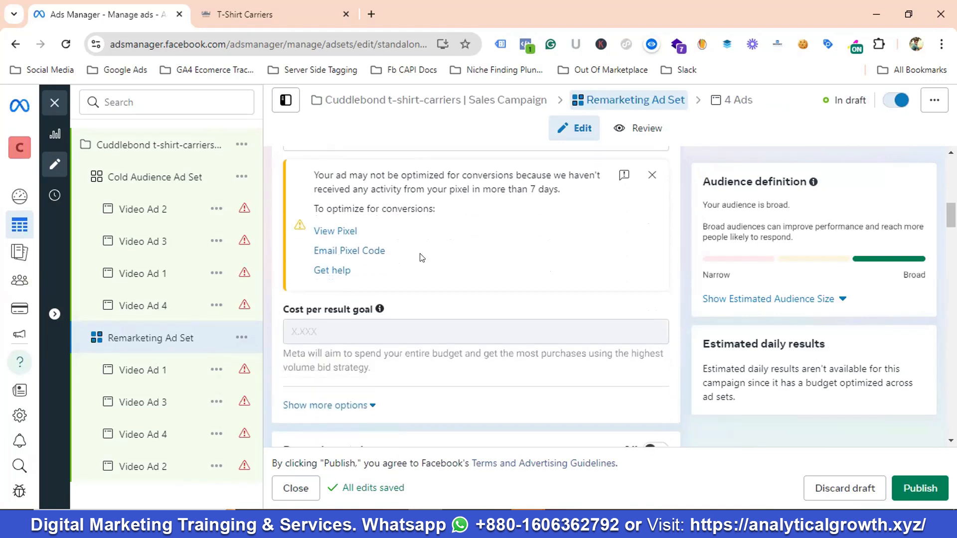
scroll(422, 257, "down", 9)
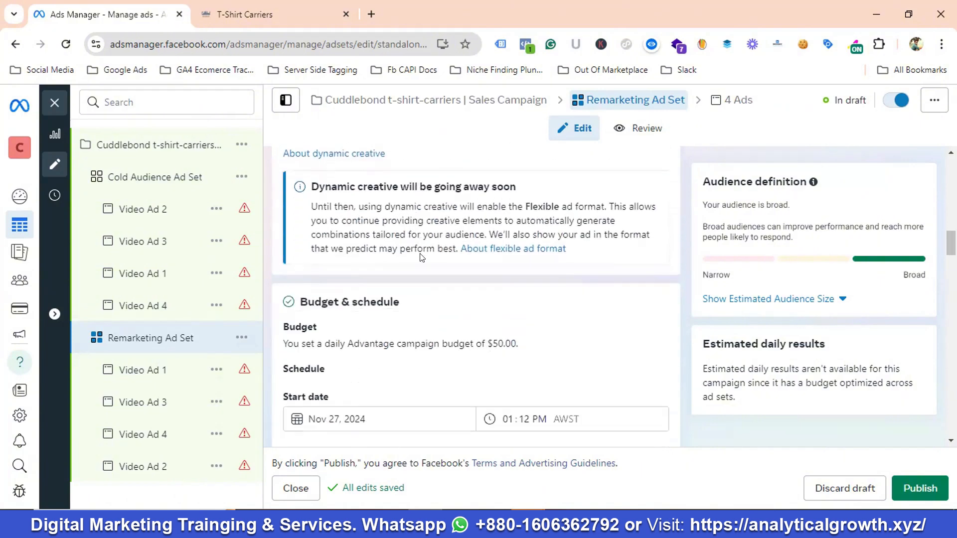
scroll(422, 257, "down", 3)
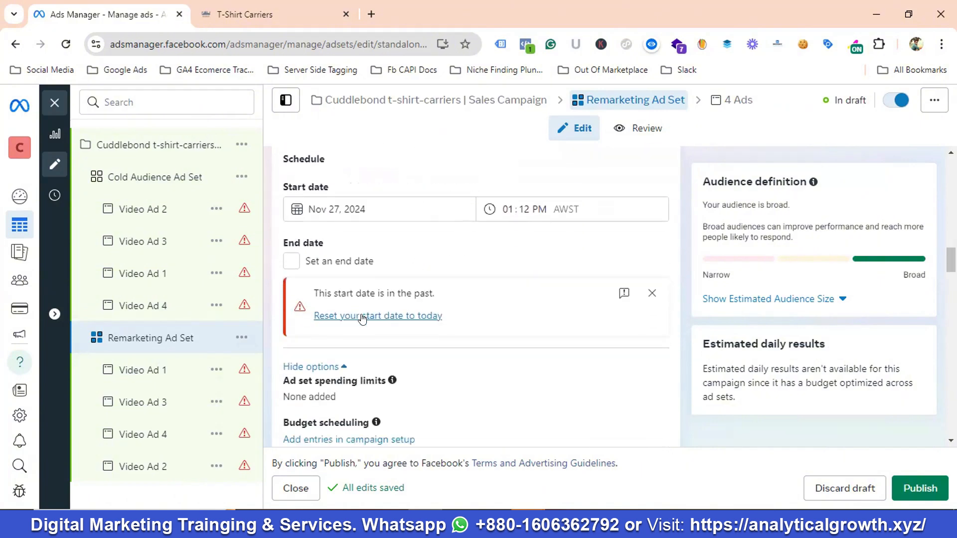
left_click(388, 315)
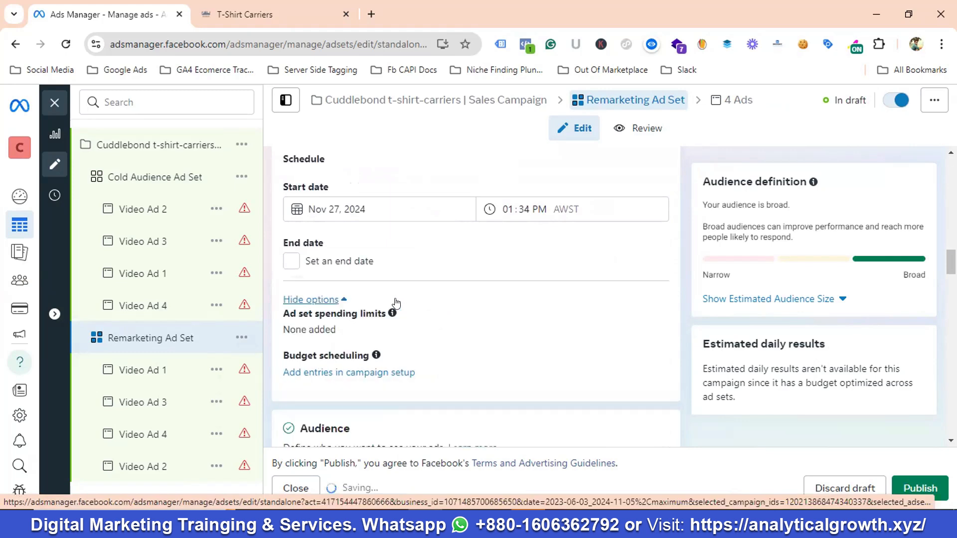
- Examine the Remarketing Ad Set's saved audience, including its locations, age range, interest targeting and editable audience settings
scroll(397, 303, "down", 4)
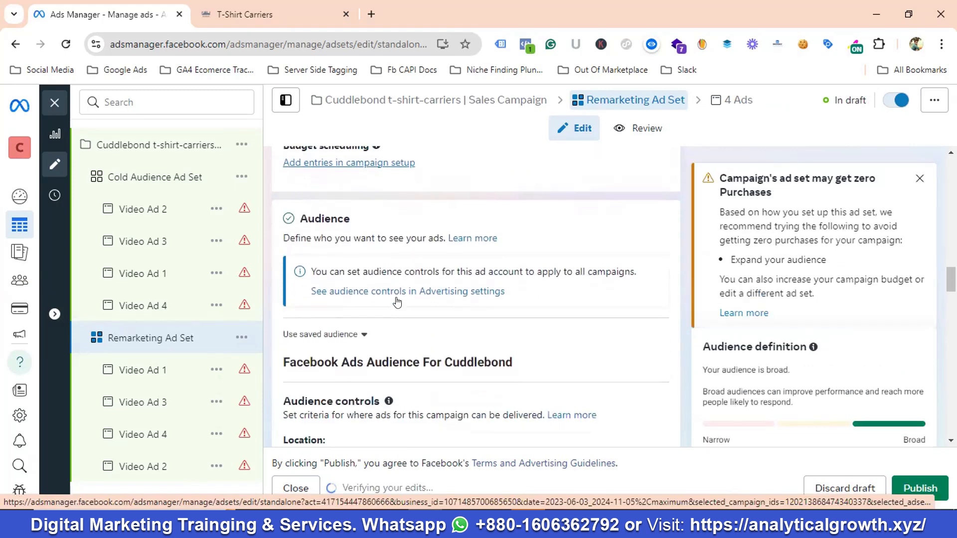
left_click(353, 335)
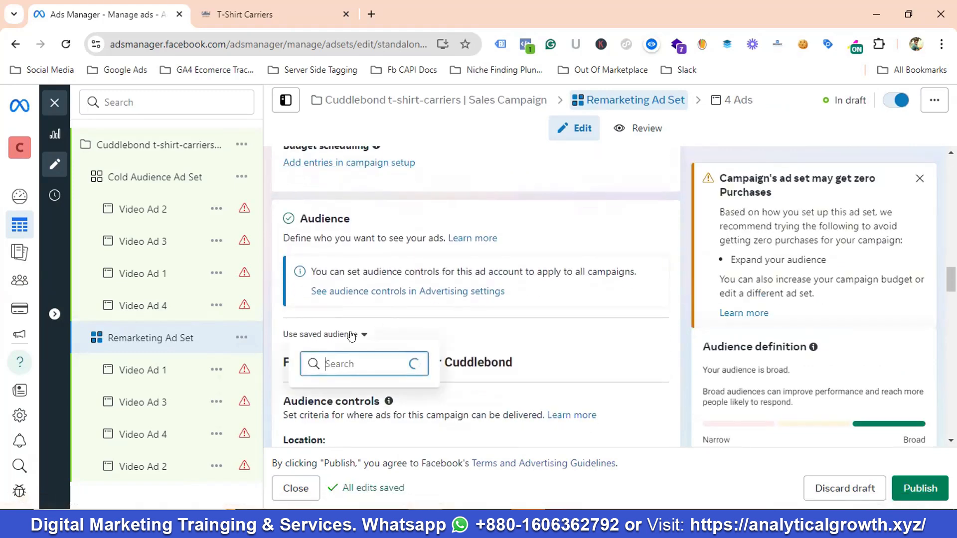
left_click(451, 327)
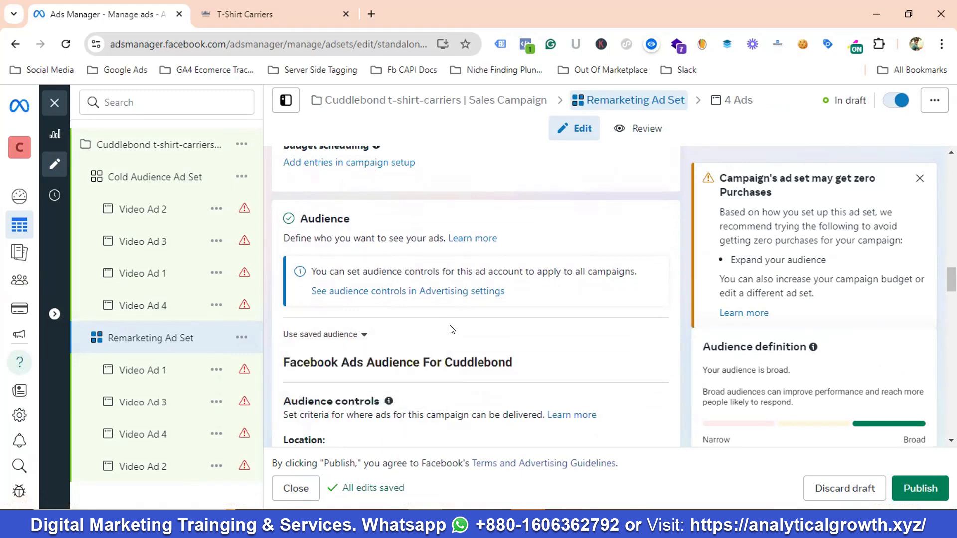
scroll(450, 325, "down", 1)
scroll(451, 325, "down", 5)
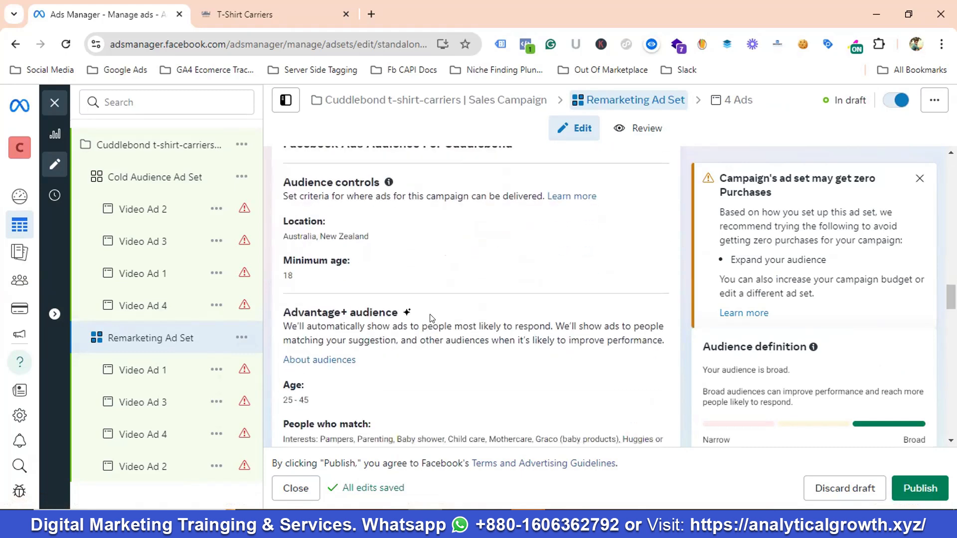
scroll(432, 319, "down", 2)
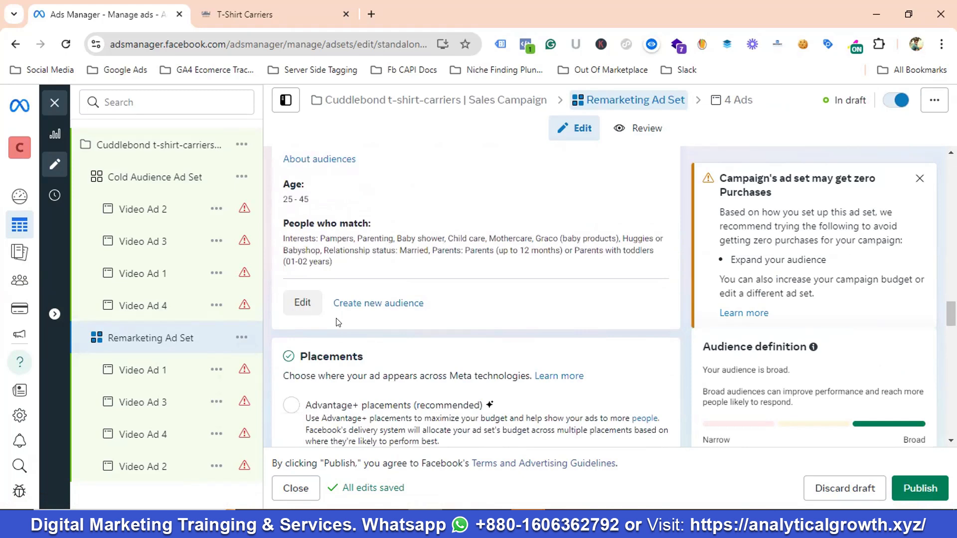
left_click(301, 309)
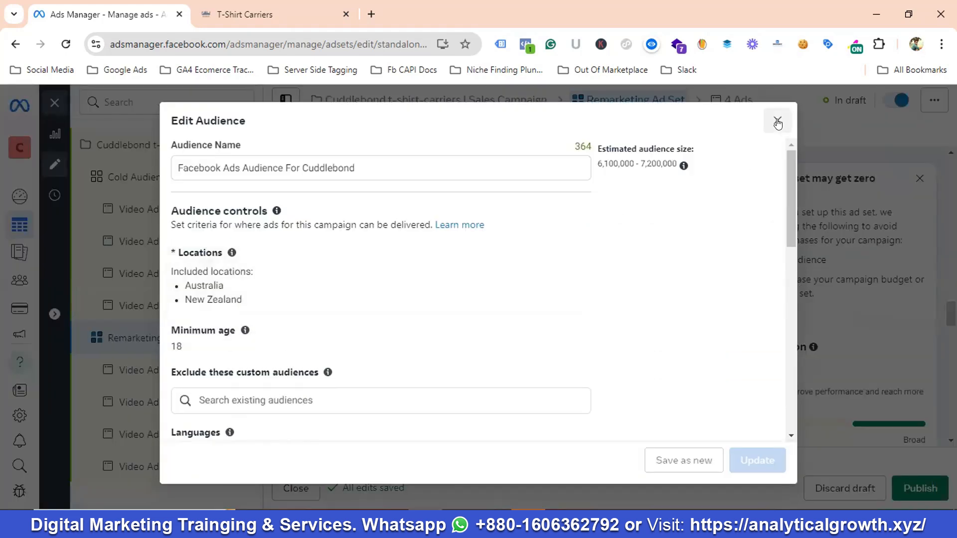
left_click(777, 122)
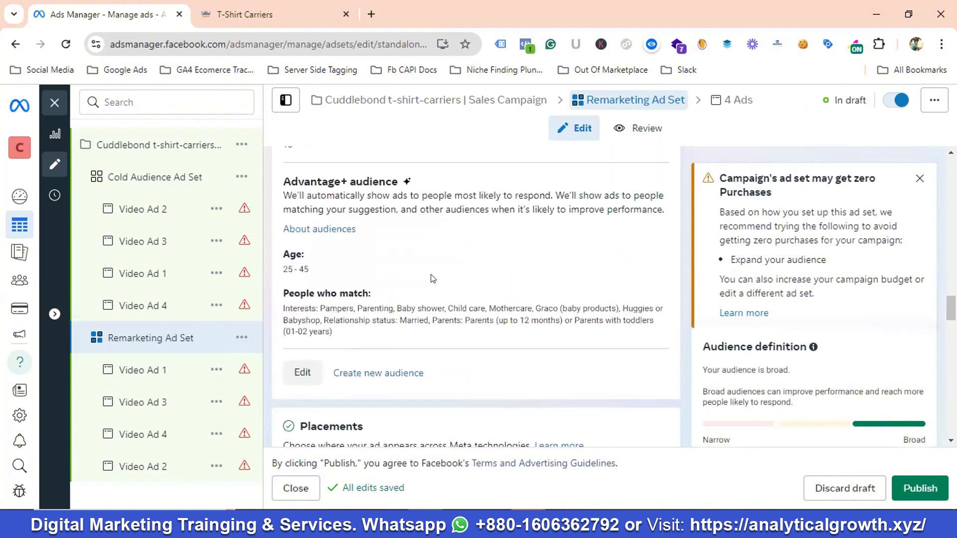
scroll(433, 278, "down", 1)
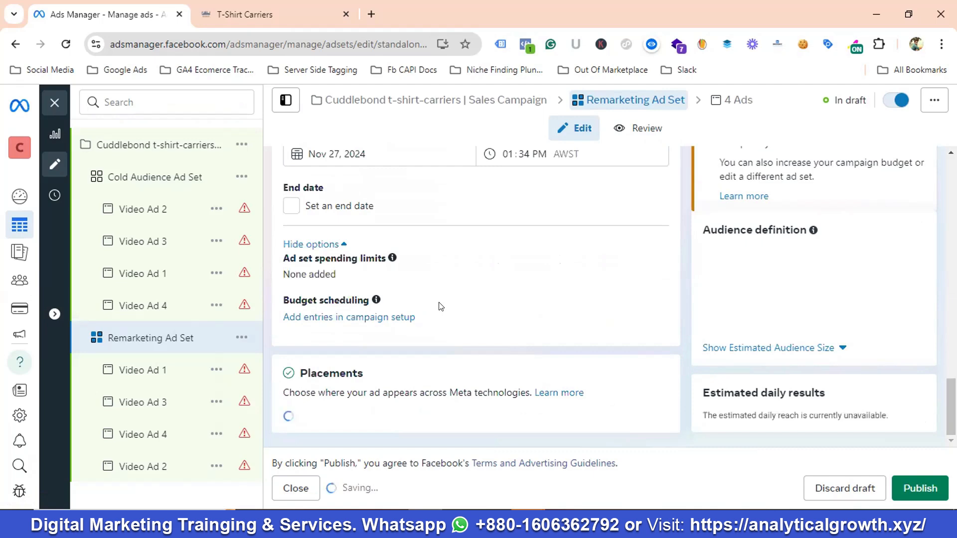
- Switch the Remarketing Ad Set from Advantage+ audience to the original audience options
scroll(448, 299, "down", 4)
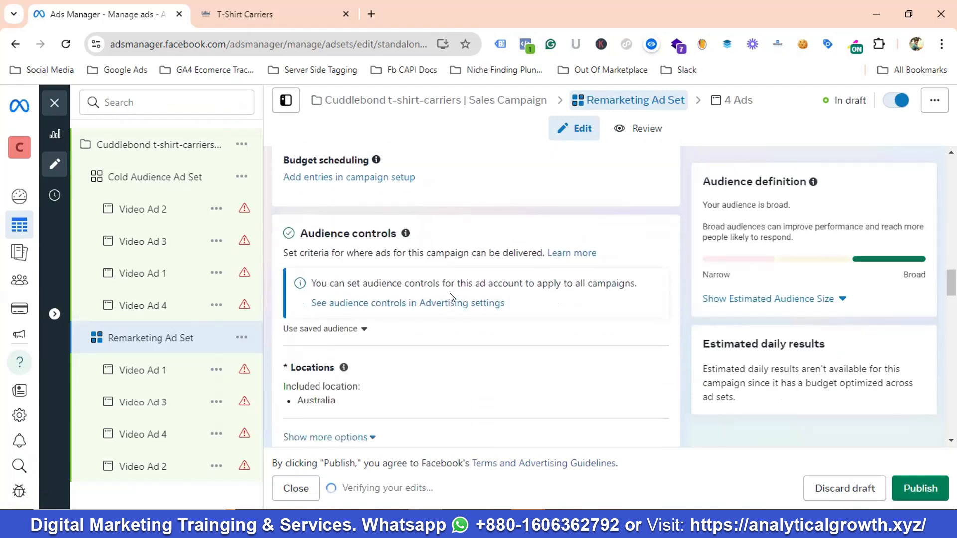
scroll(452, 297, "down", 5)
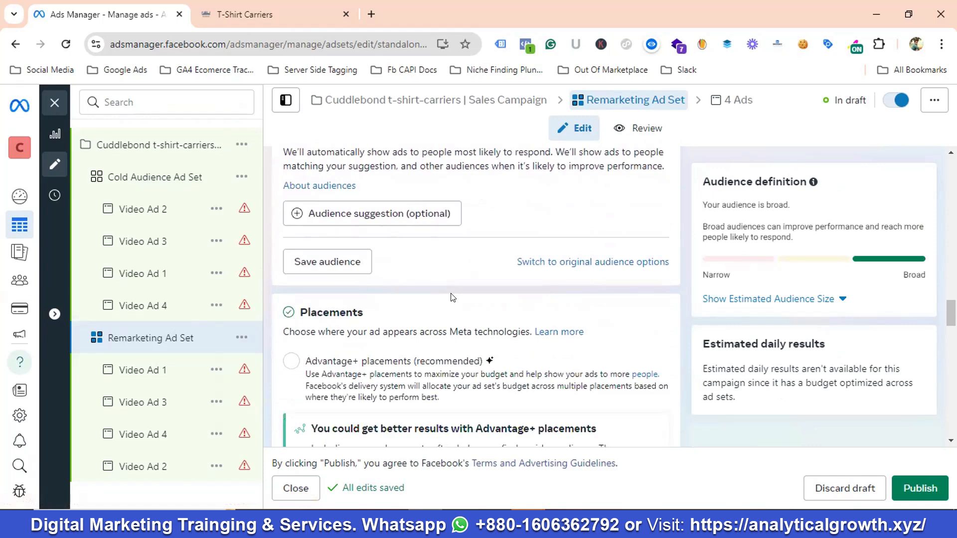
left_click(566, 262)
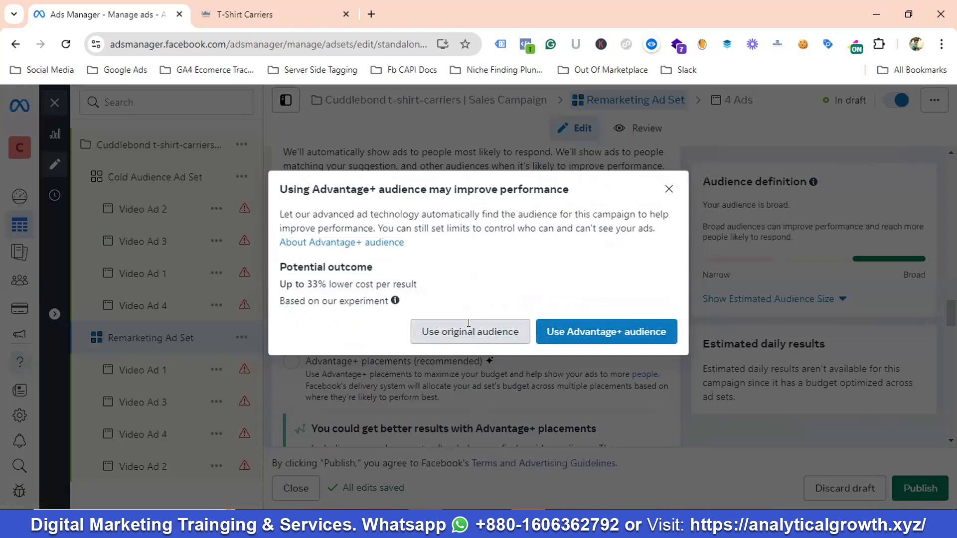
left_click(469, 323)
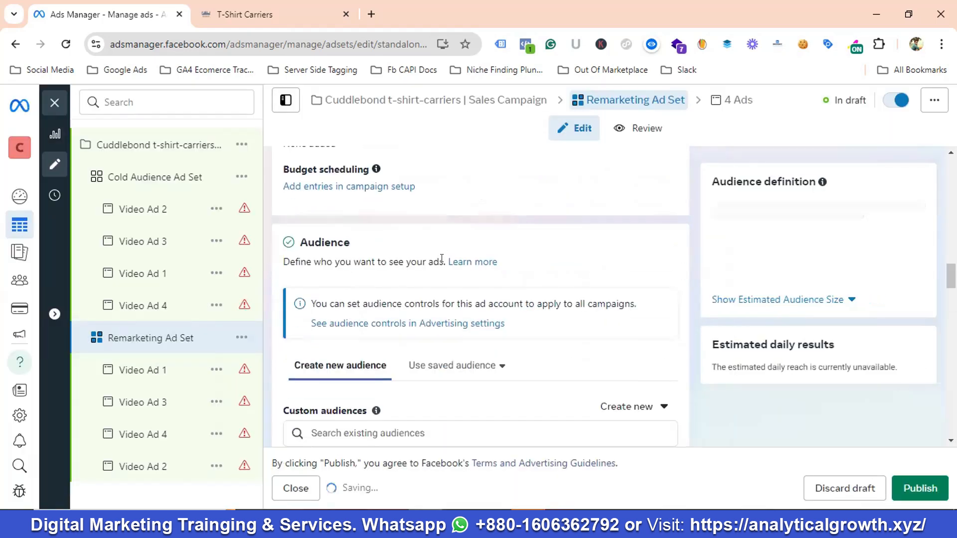
- Include the custom audiences for 1-year Instagram engagers, 1-year 25% video views, 90-day ATC/VC/Checkout users without a purchase, and 90-day search users
scroll(442, 259, "down", 5)
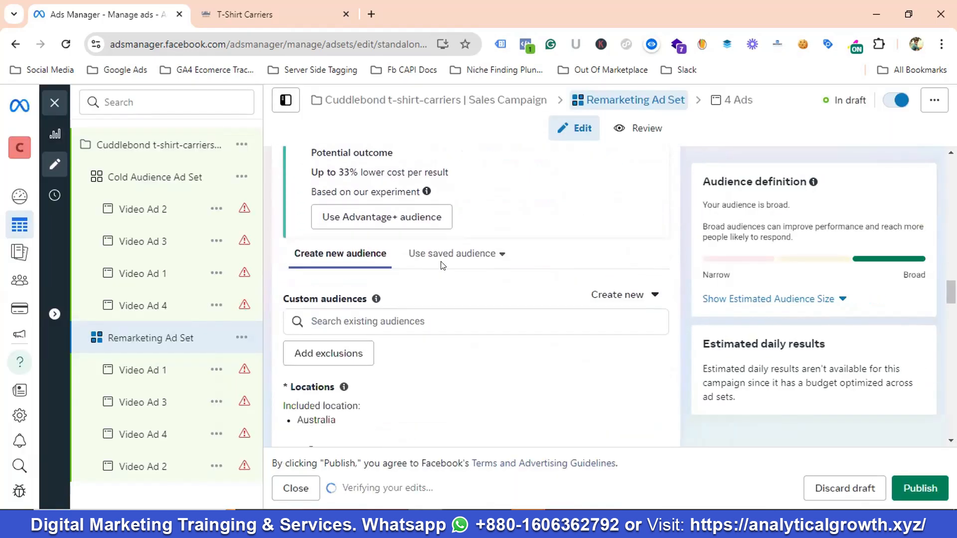
scroll(442, 266, "down", 1)
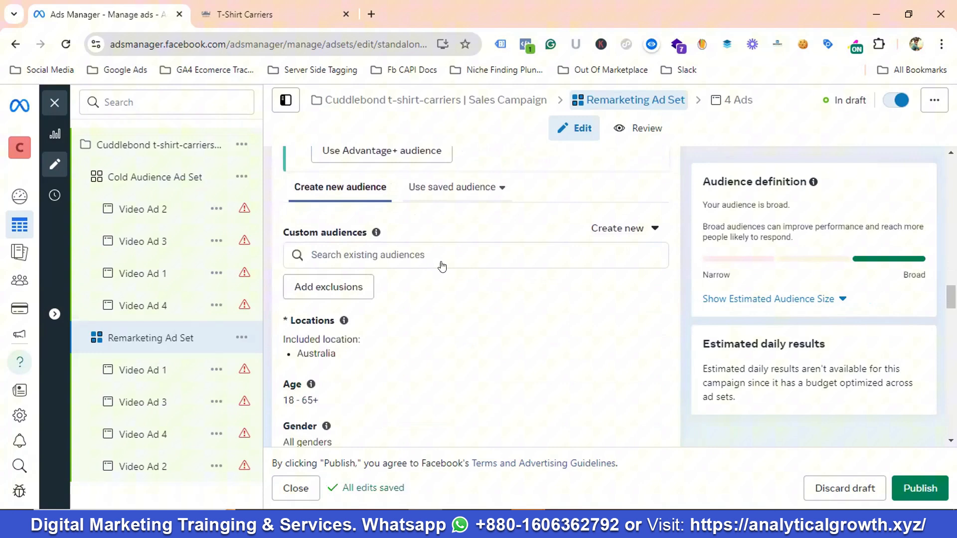
left_click(345, 250)
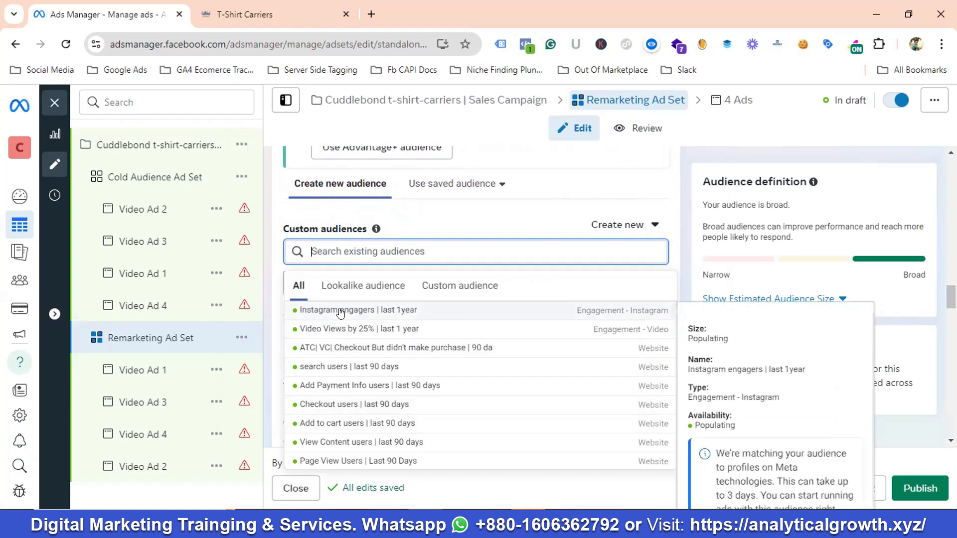
left_click(337, 309)
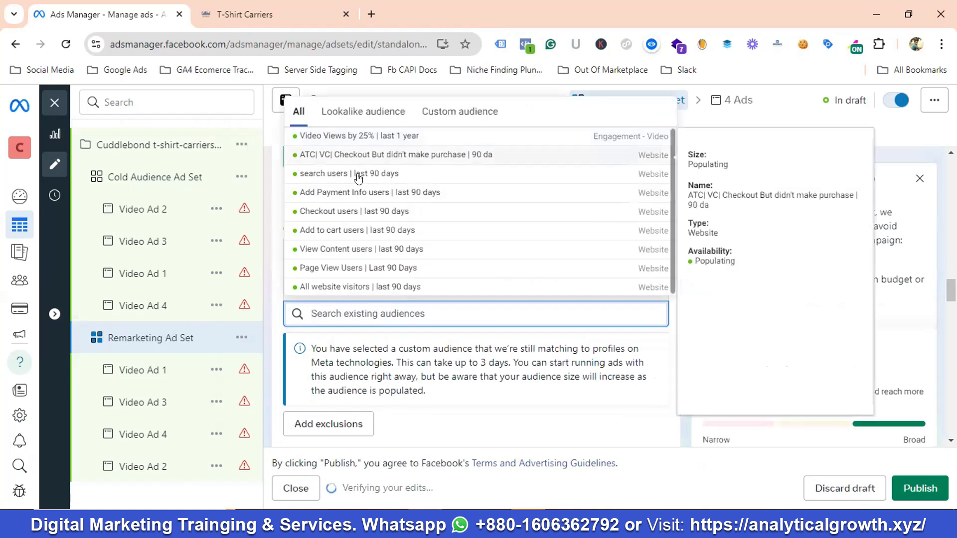
left_click(365, 142)
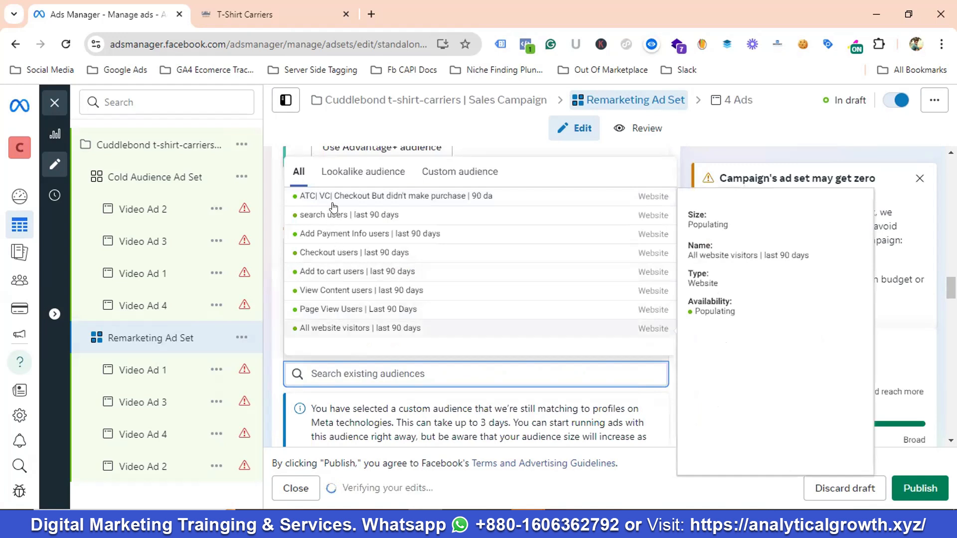
left_click(374, 197)
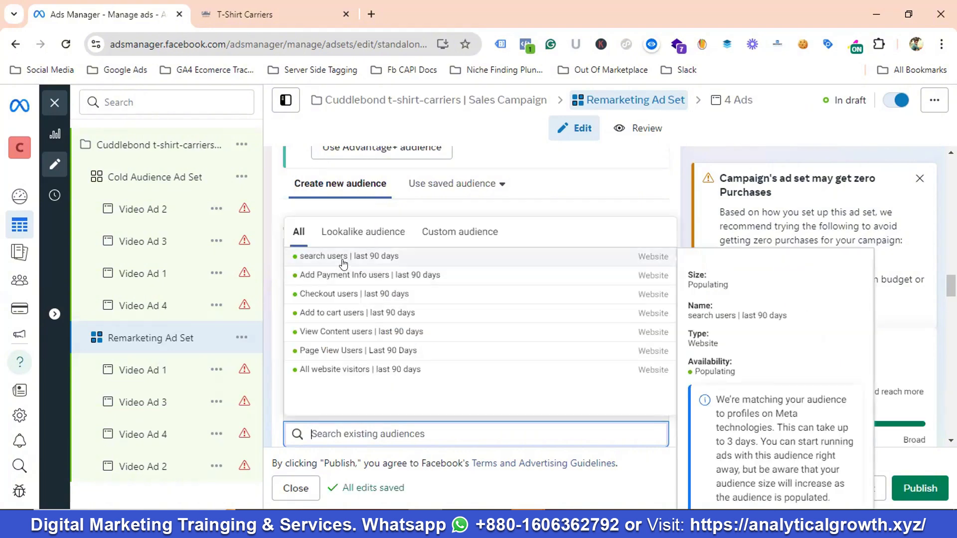
left_click(343, 260)
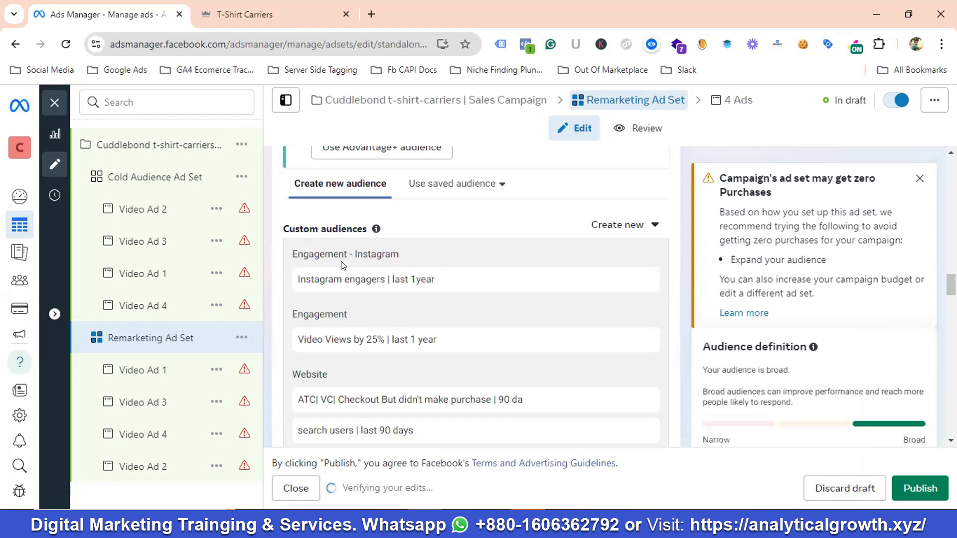
- Include the 90-day custom audiences for Add Payment Info users, Checkout users and Add to cart users
left_click(352, 275)
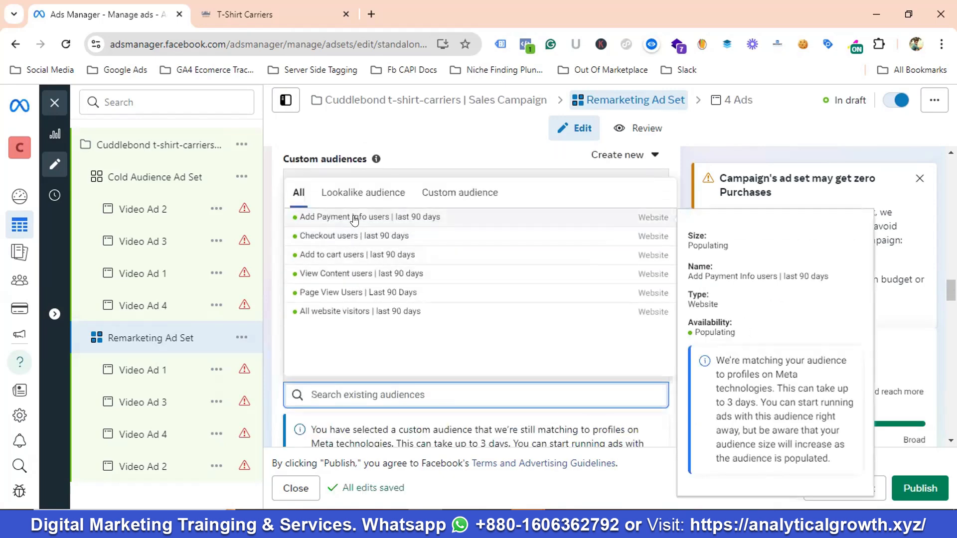
left_click(354, 218)
left_click(352, 216)
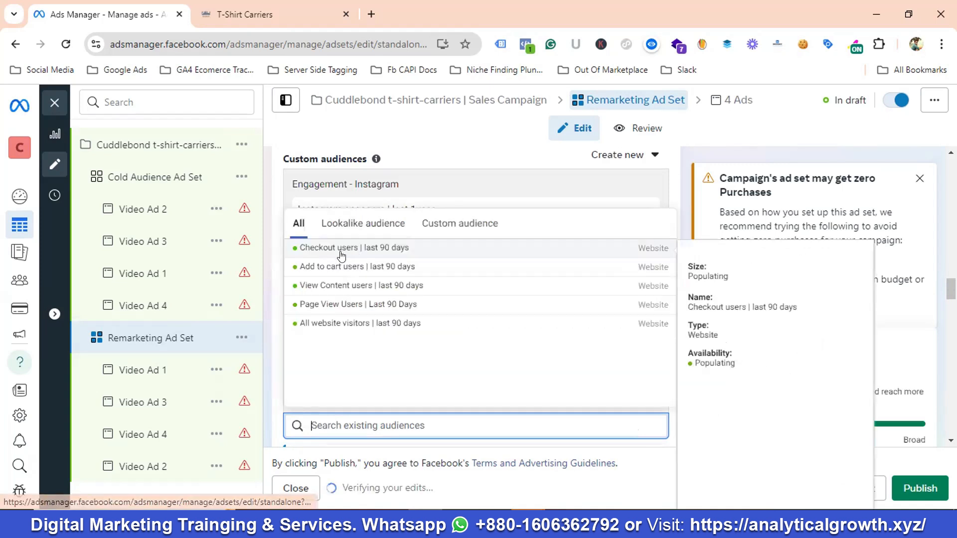
left_click(334, 249)
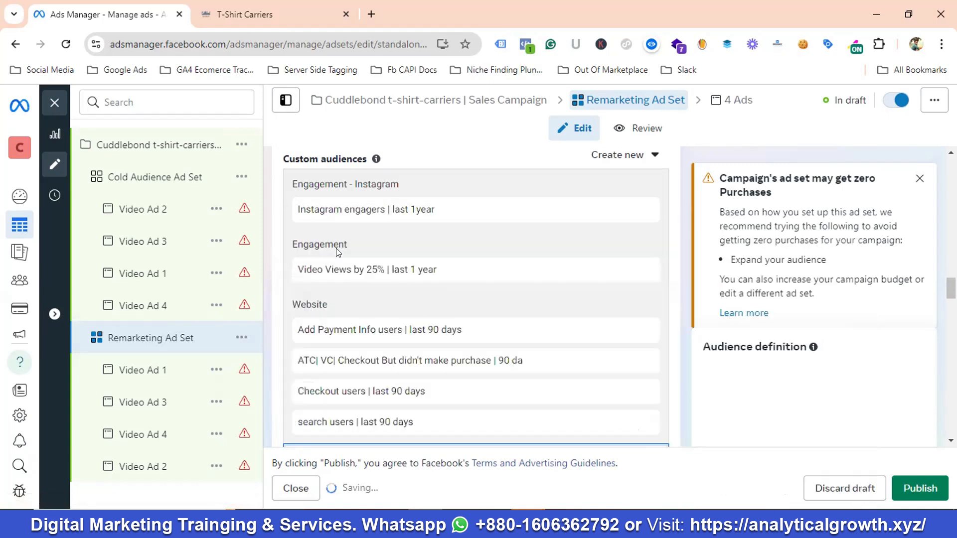
left_click(334, 253)
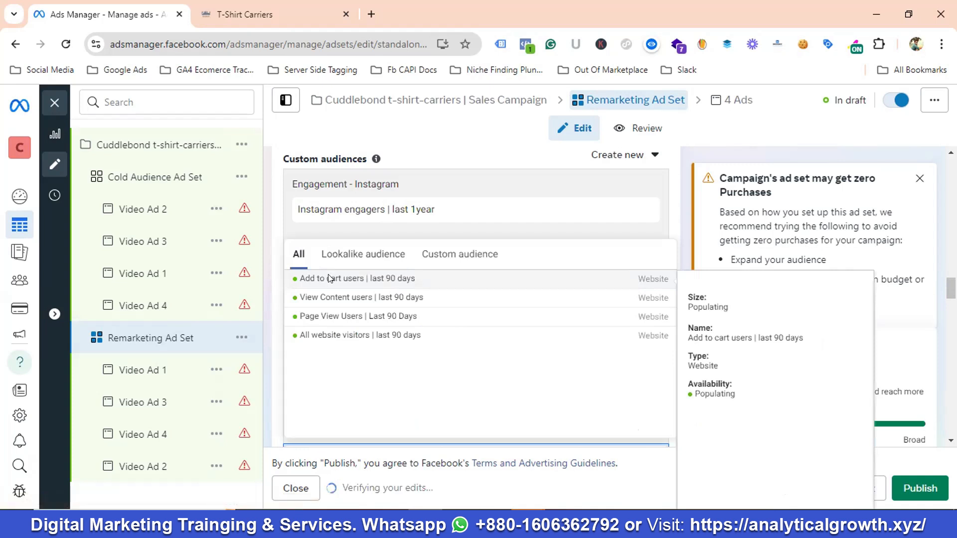
left_click(329, 278)
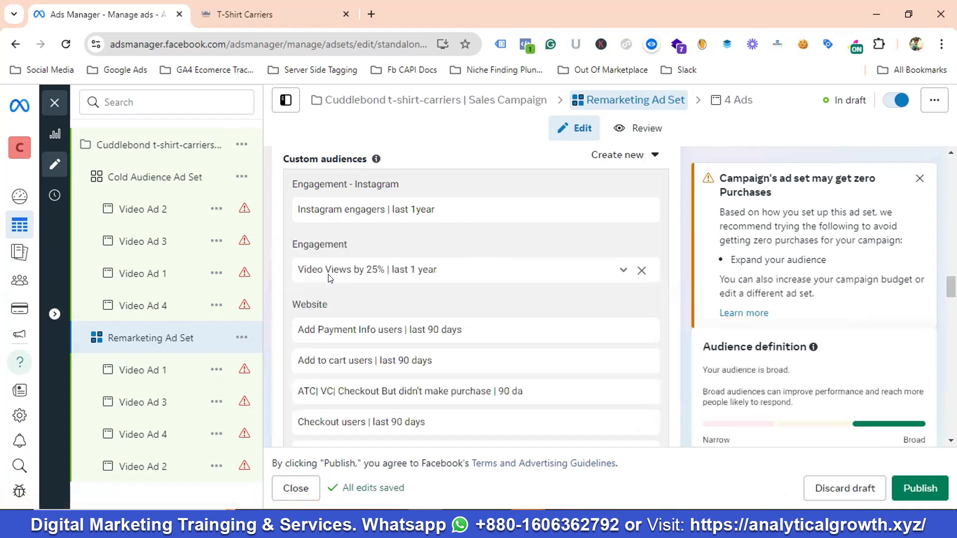
- Include the 90-day custom audiences for View Content users, Page View Users and All website visitors
left_click(330, 279)
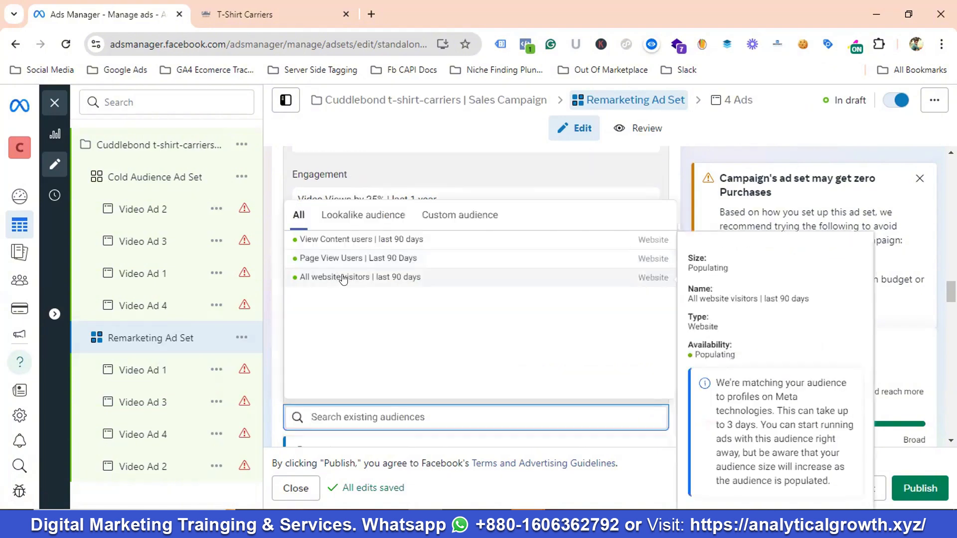
left_click(343, 242)
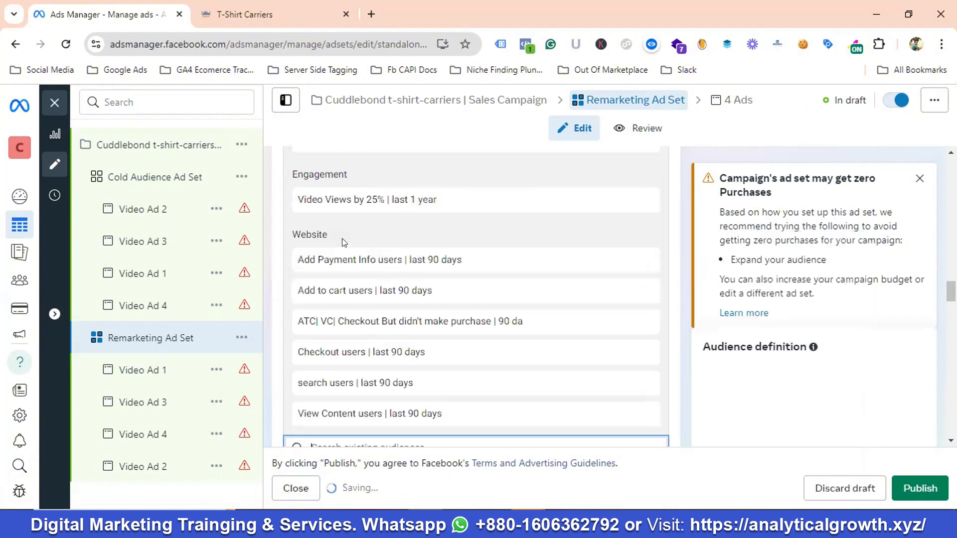
left_click(342, 242)
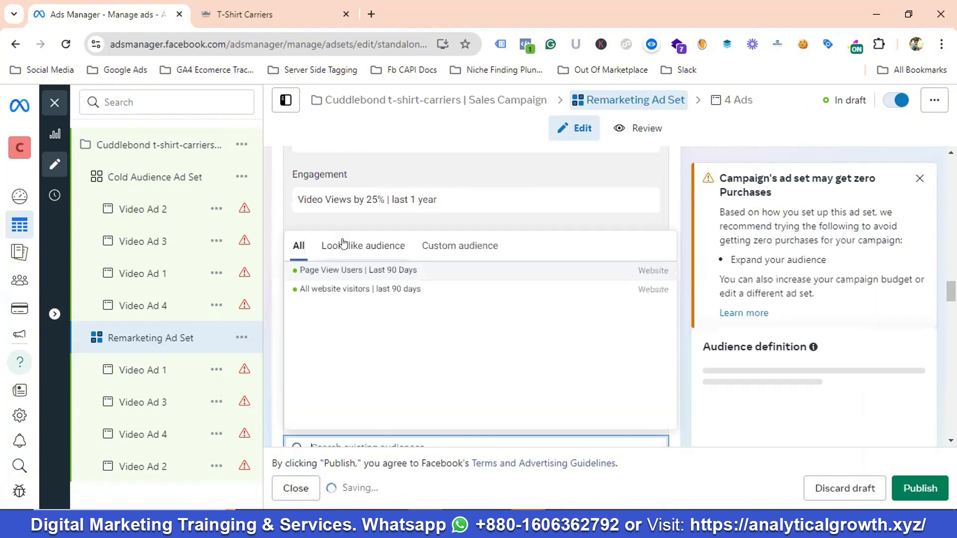
left_click(333, 273)
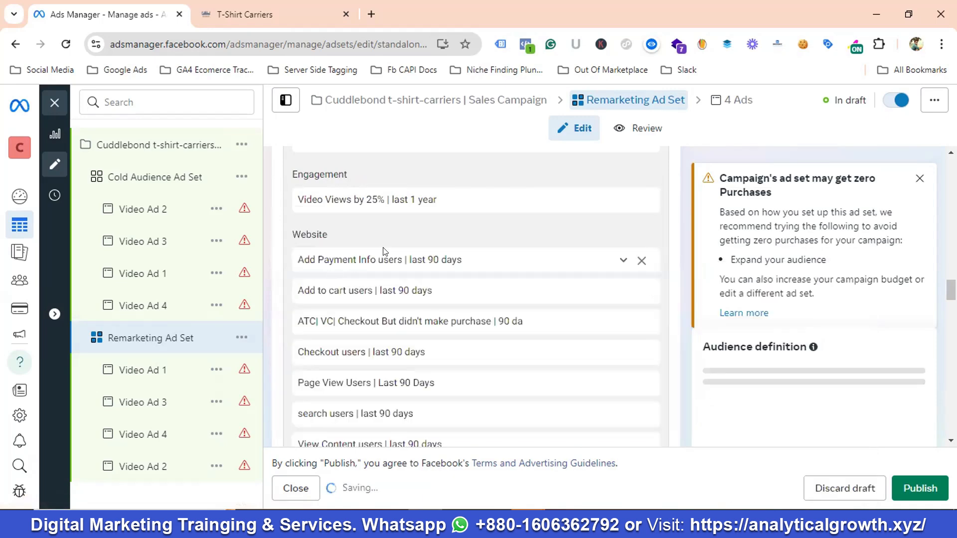
left_click(397, 268)
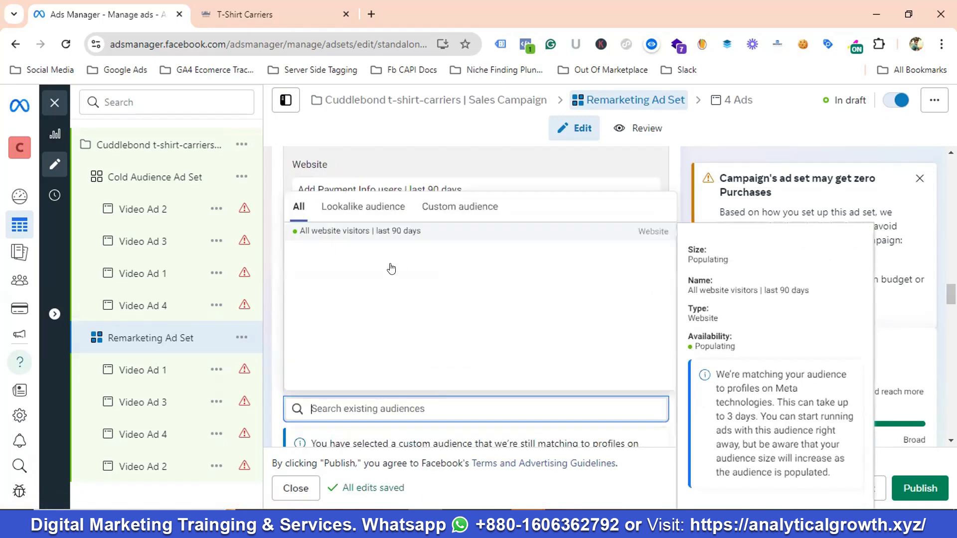
left_click(362, 235)
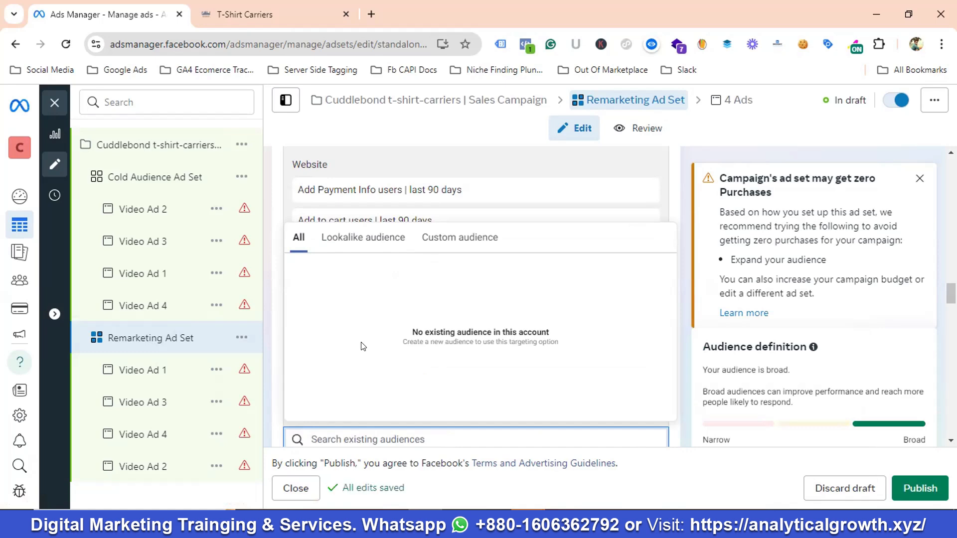
left_click(273, 262)
- Turn off Advantage custom audience so the ad set does not reach people beyond the selected custom audiences
scroll(371, 333, "down", 5)
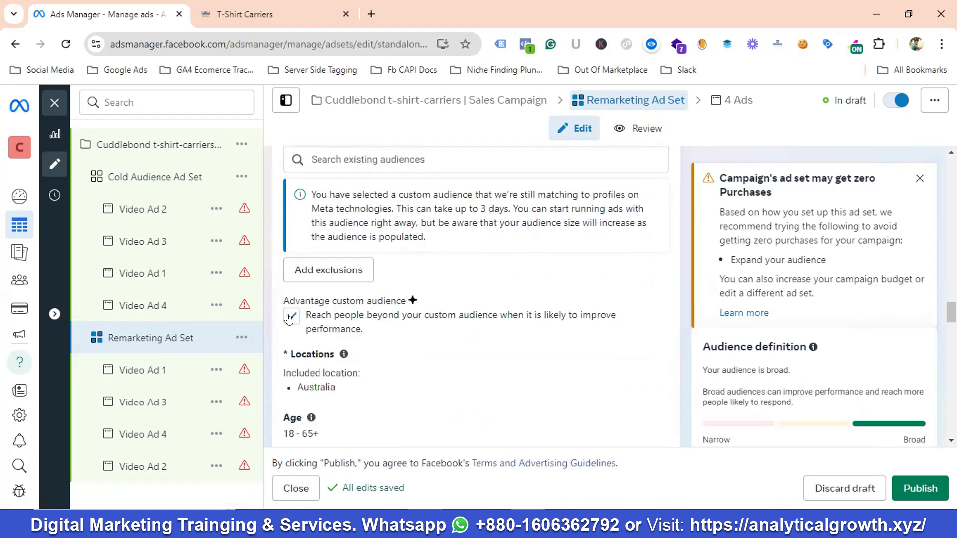
left_click(369, 314)
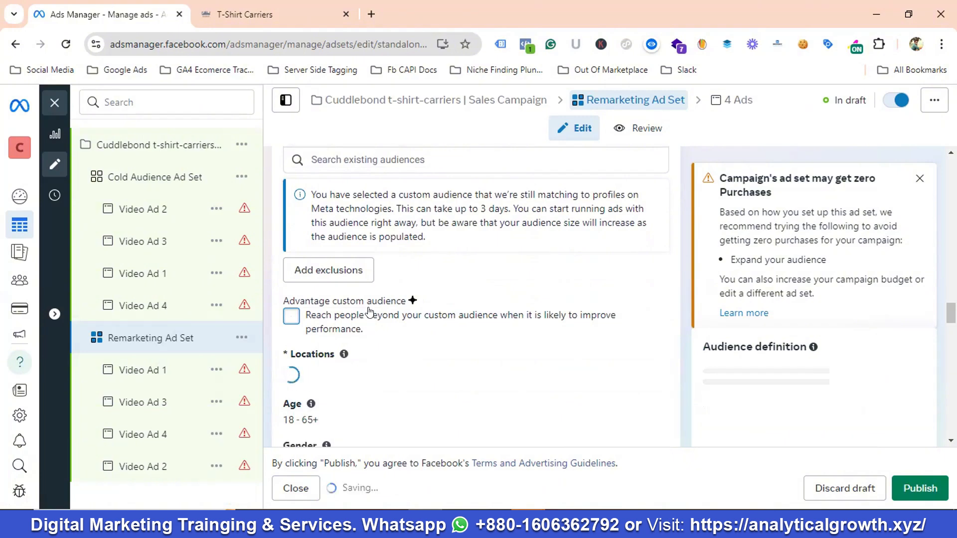
- Add New Zealand as an included location alongside Australia for the Remarketing Ad Set
scroll(373, 311, "down", 1)
scroll(373, 312, "down", 3)
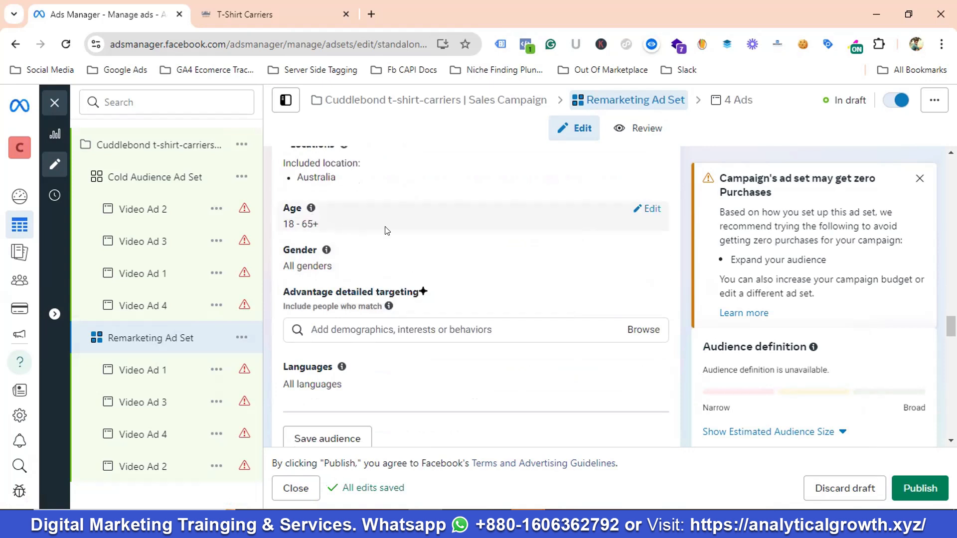
scroll(329, 284, "up", 1)
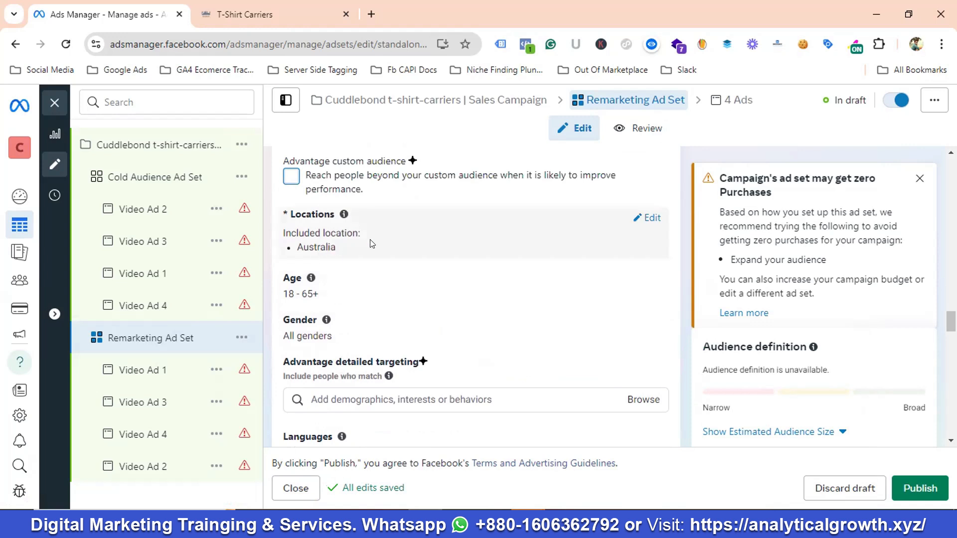
left_click(651, 218)
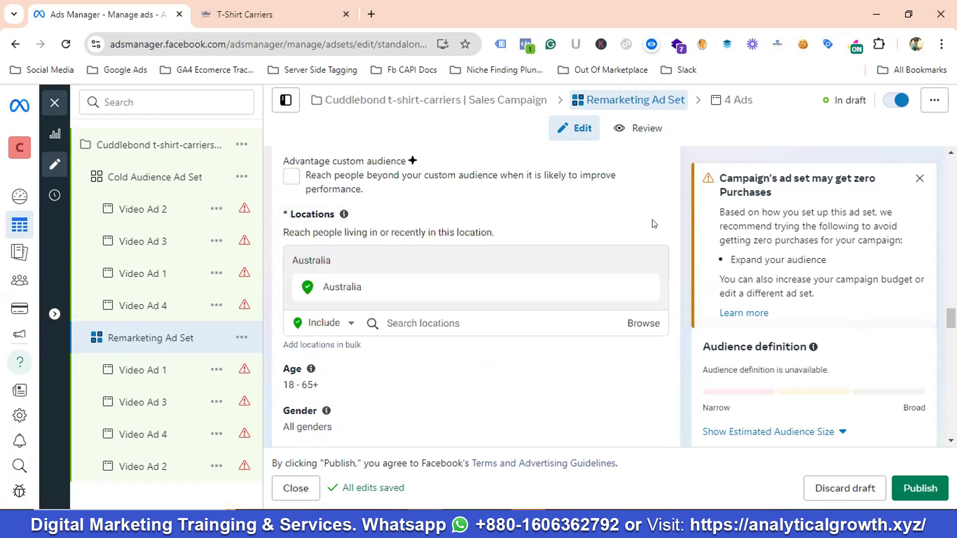
left_click(425, 314)
type("N")
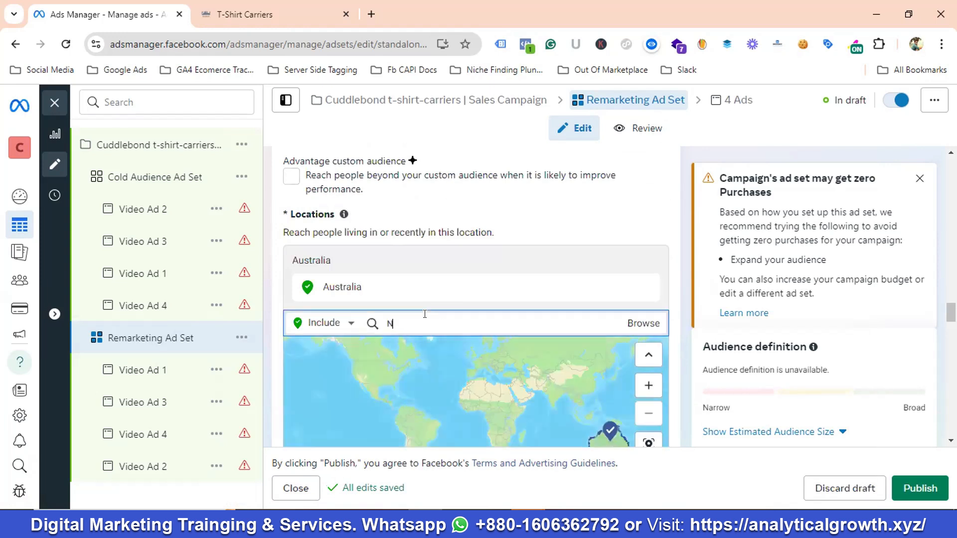
type("e")
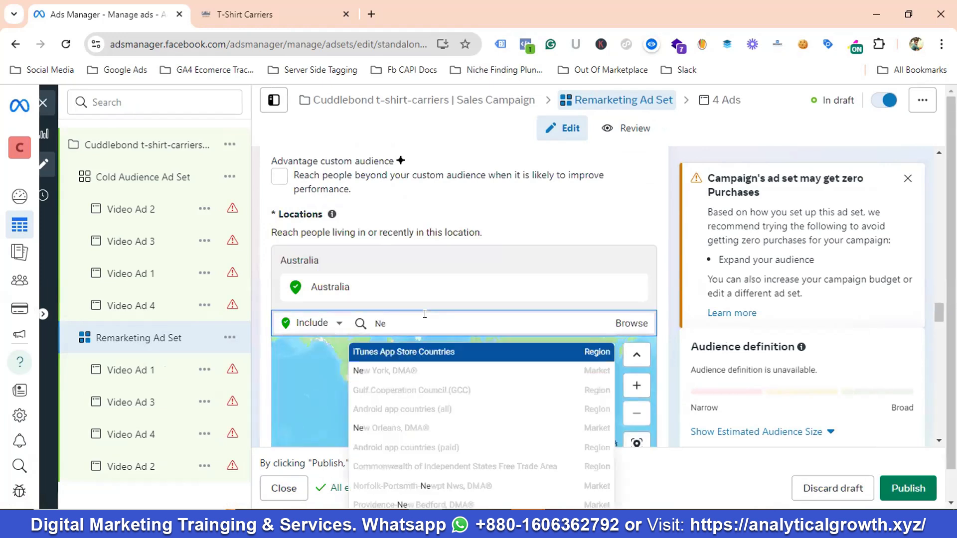
type("z")
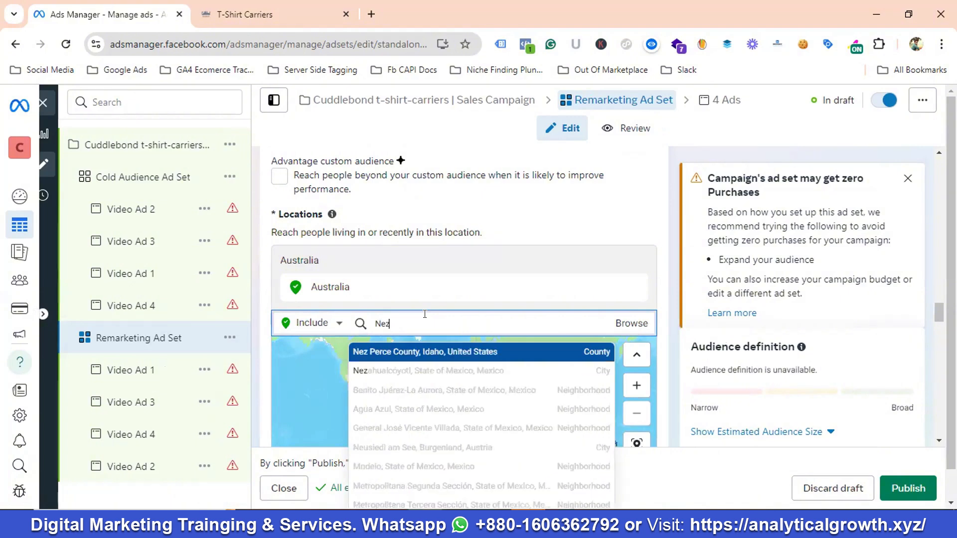
key("BackSpace")
type("w")
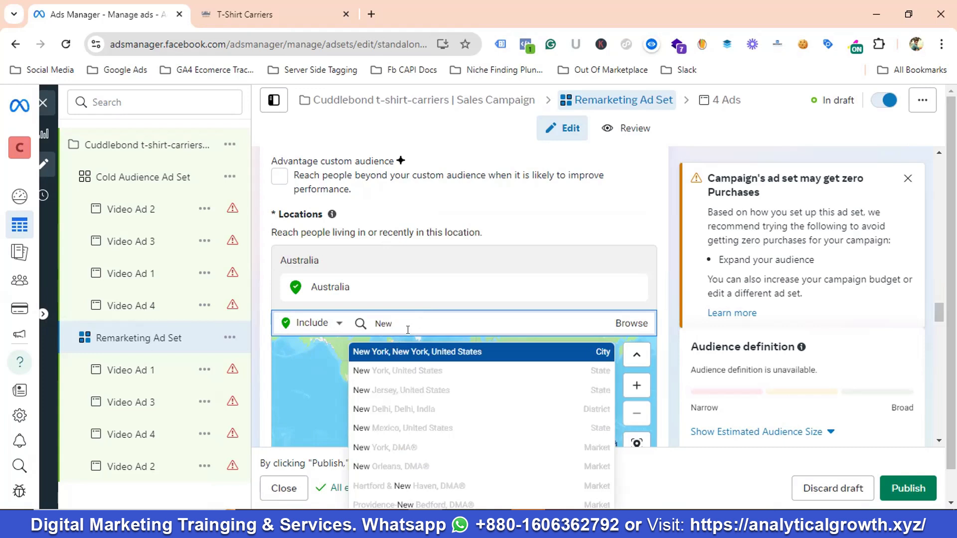
type(" ze")
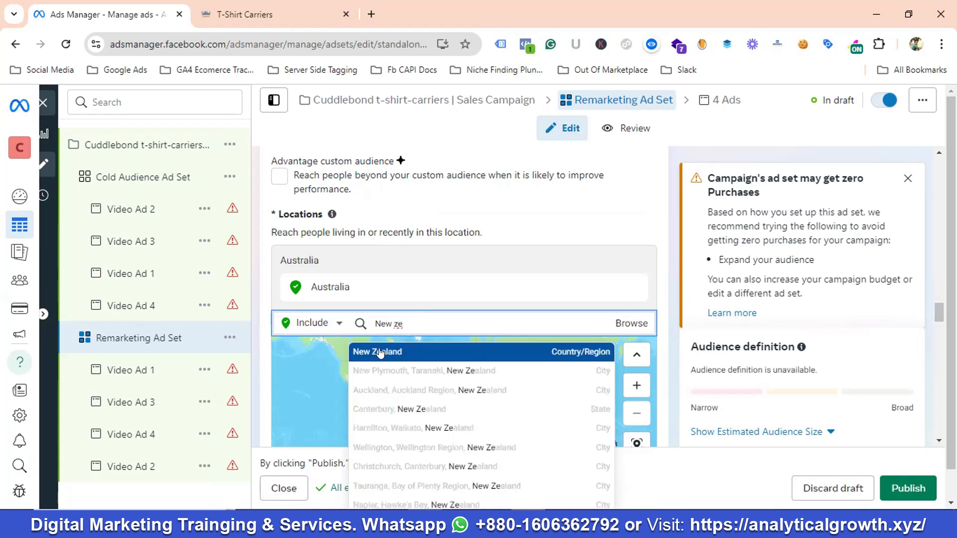
left_click(380, 352)
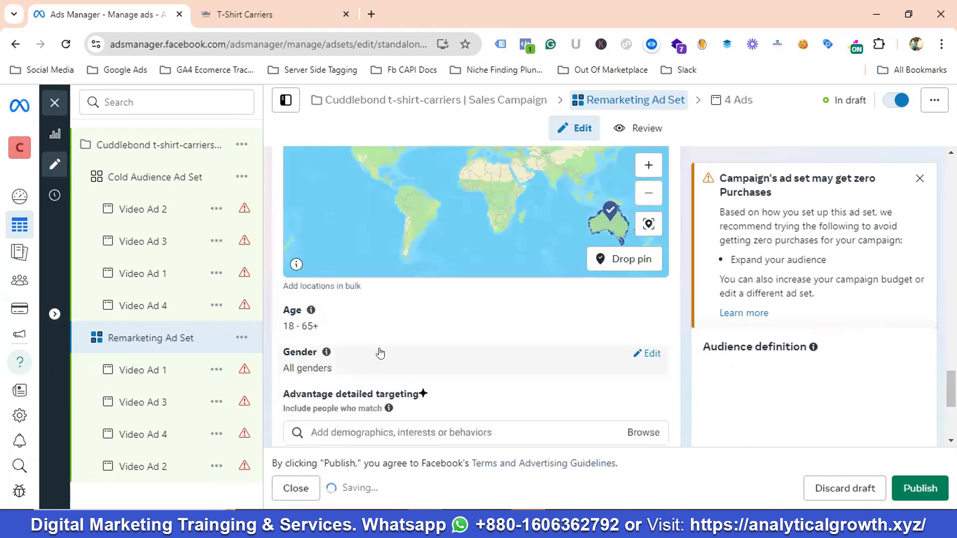
scroll(389, 344, "down", 3)
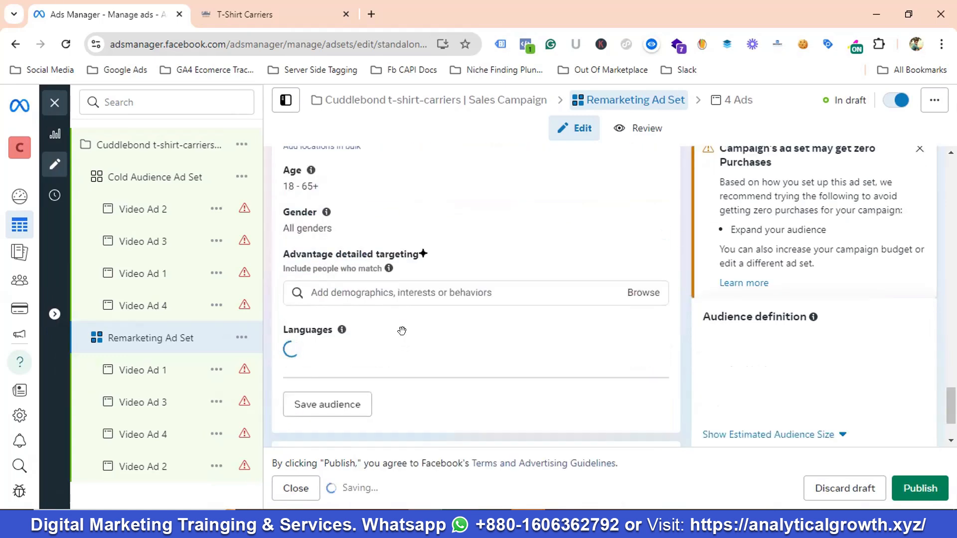
scroll(407, 336, "up", 3)
scroll(409, 329, "up", 5)
scroll(416, 320, "down", 3)
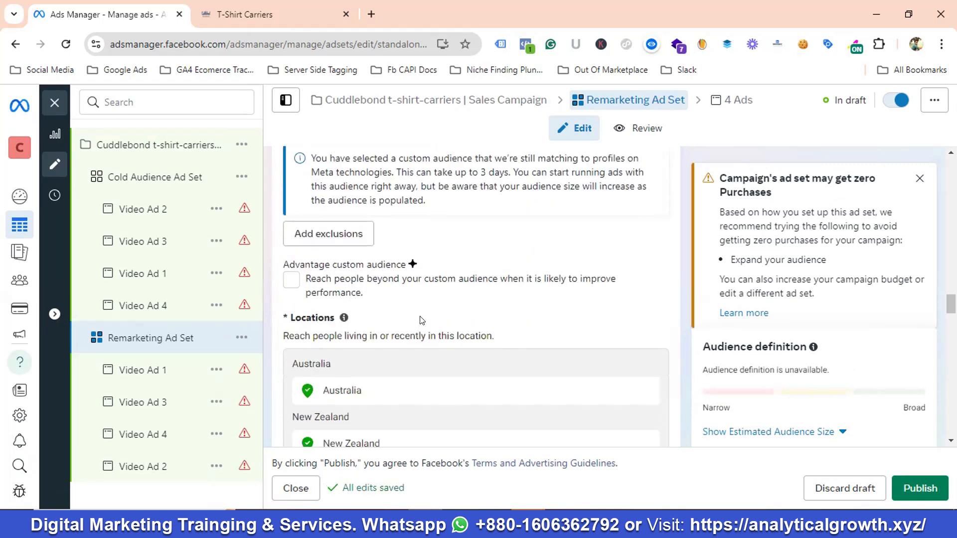
- Review the Remarketing Ad Set's locations, age, gender, detailed targeting, languages and manual placements before publishing
scroll(421, 320, "down", 2)
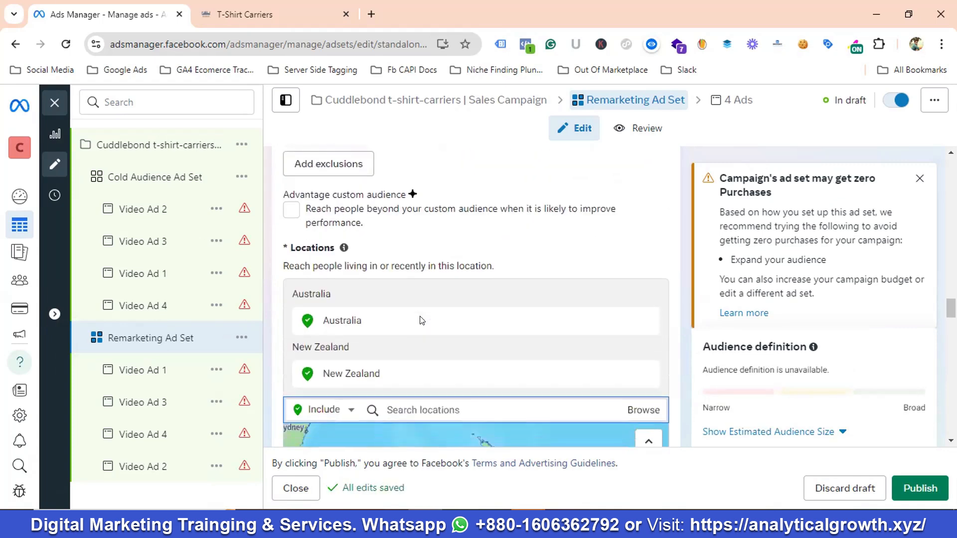
scroll(421, 319, "down", 3)
scroll(424, 312, "down", 5)
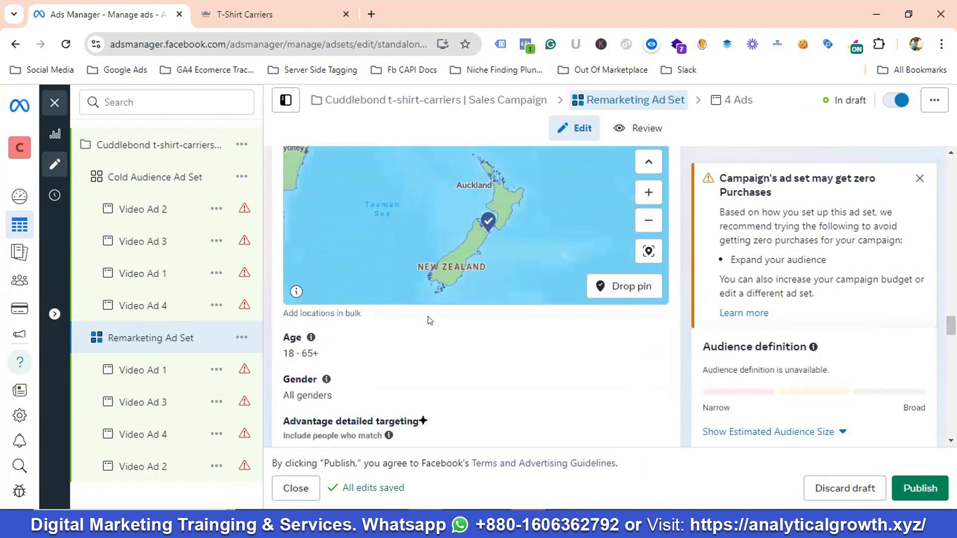
scroll(431, 312, "down", 1)
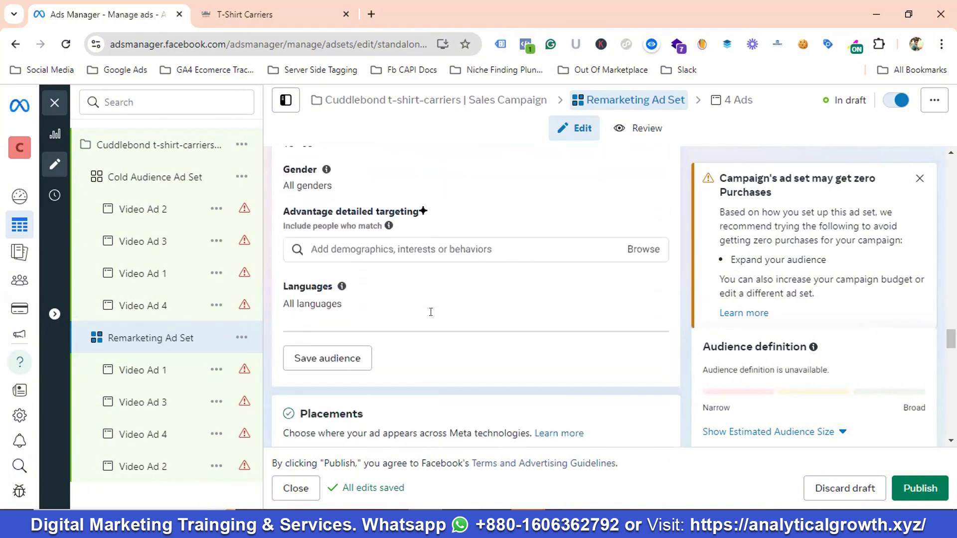
scroll(431, 312, "down", 4)
scroll(432, 313, "down", 5)
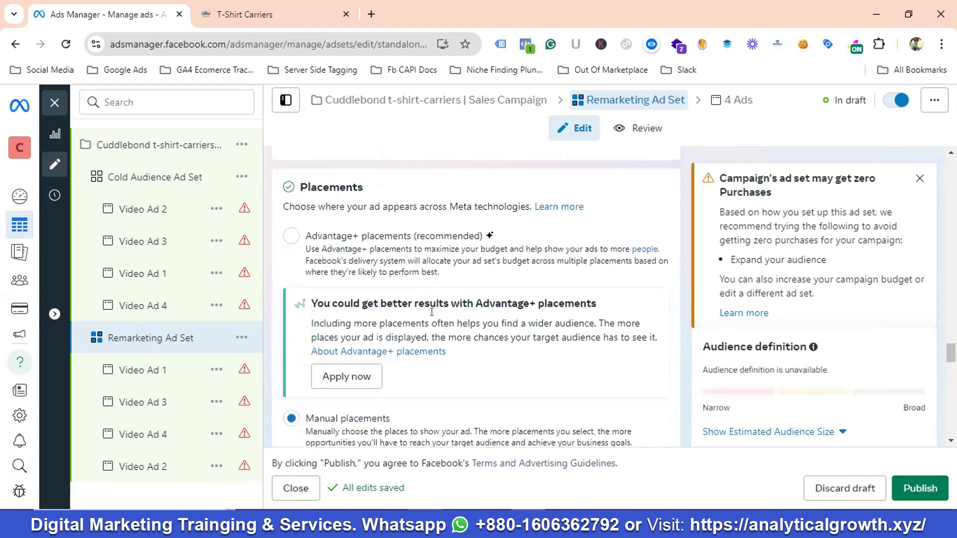
scroll(432, 319, "down", 5)
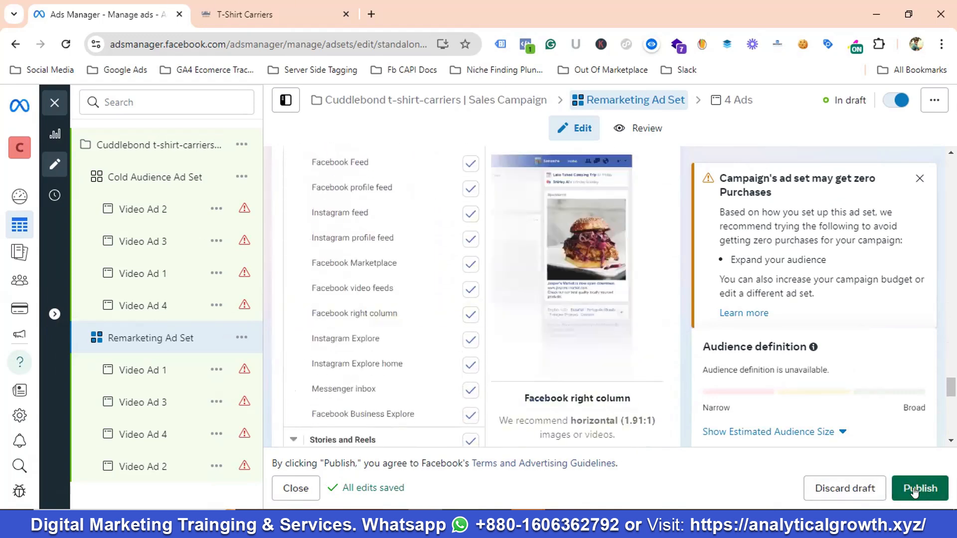
- Try to publish the campaign draft and dismiss the Tax Information form without entering a business number
left_click(916, 490)
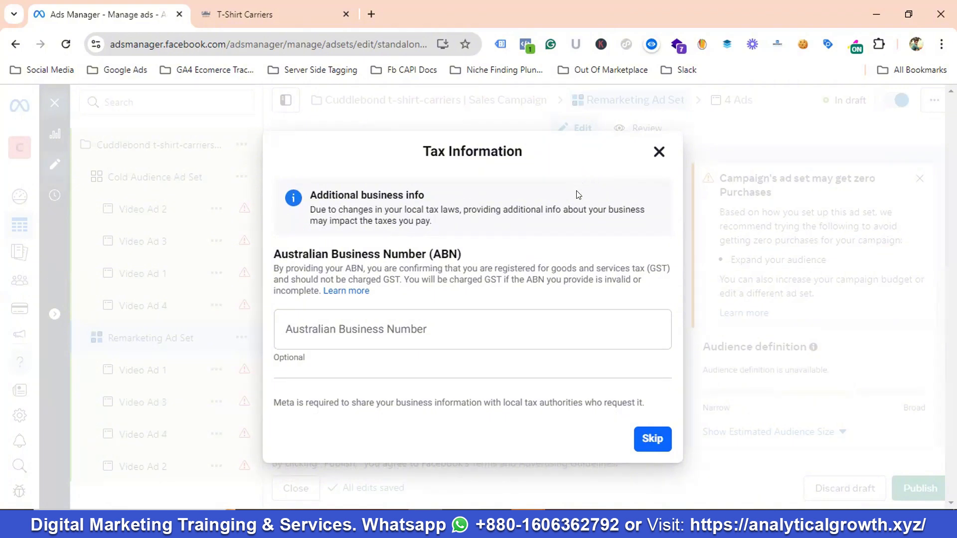
left_click(657, 152)
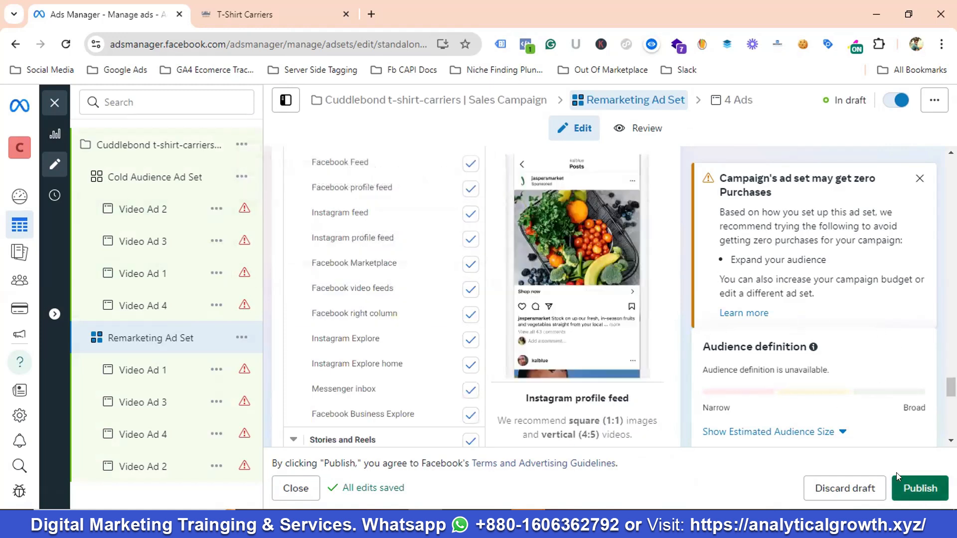
scroll(349, 324, "up", 3)
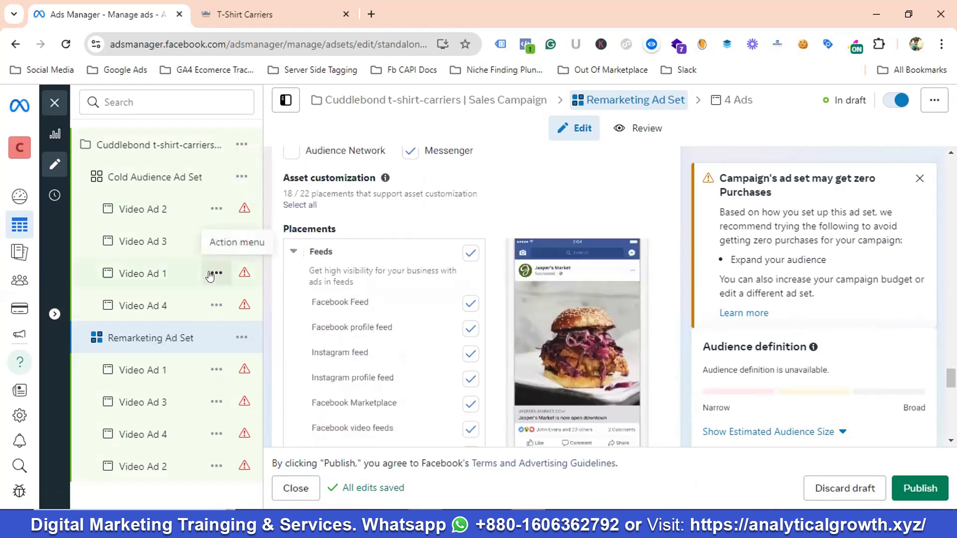